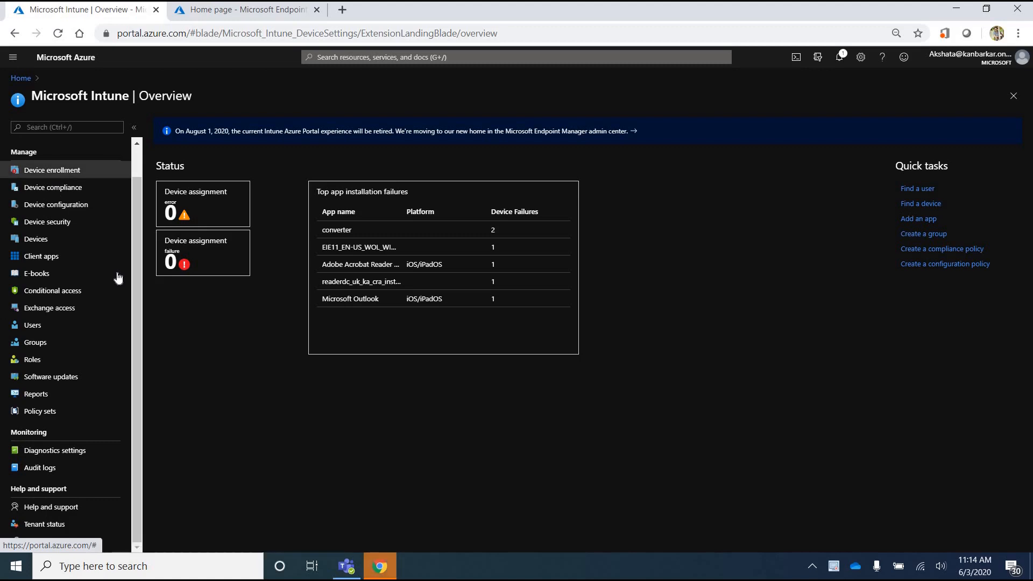
Open the audit logs for Microsoft Intune.
scroll(42, 159, up, 1)
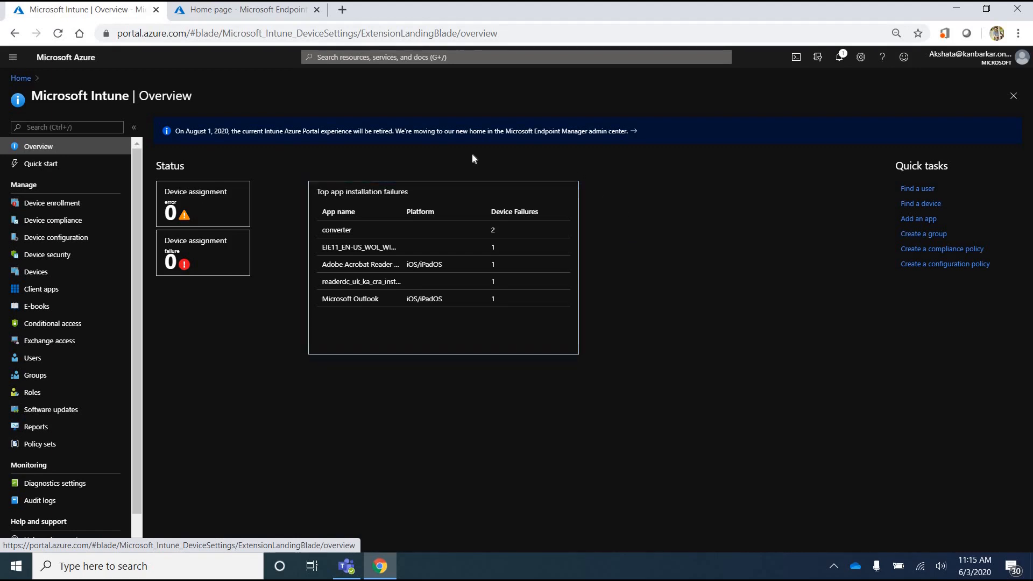
click(43, 163)
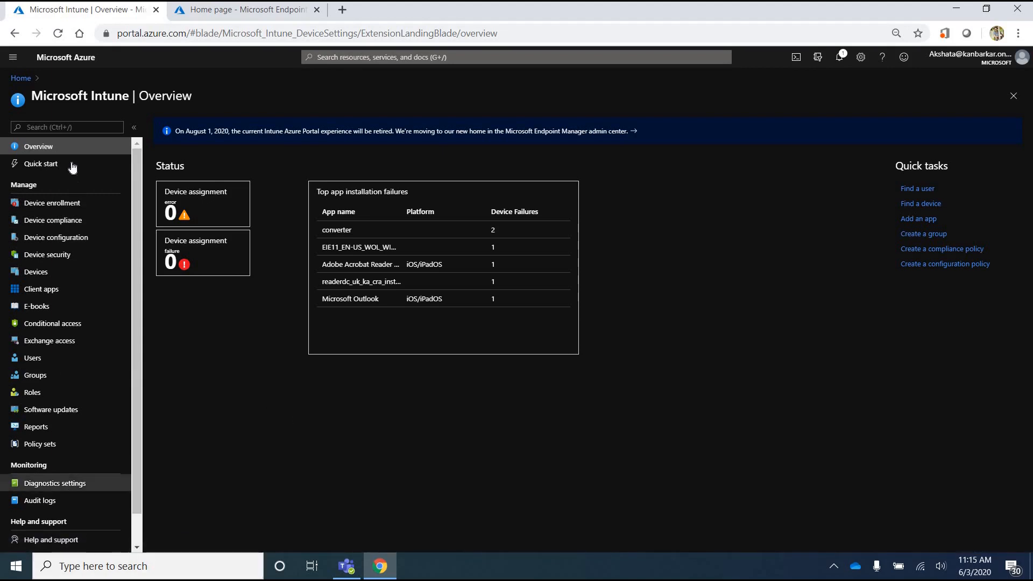
click(52, 504)
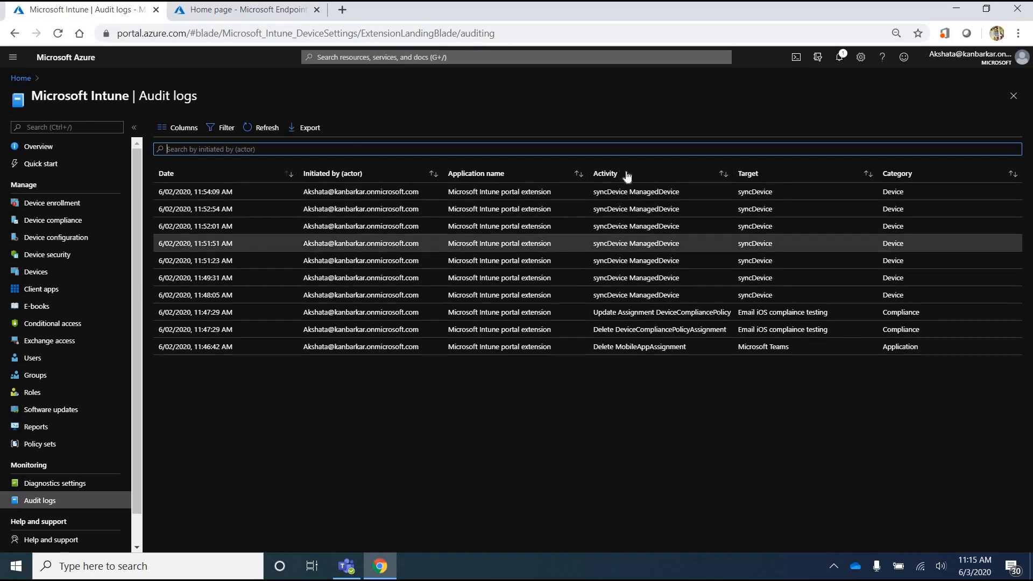
Review the Activity and Target entries in the audit logs, including the activity details of the newest syncDevice ManagedDevice entry.
drag(680, 193, 669, 194)
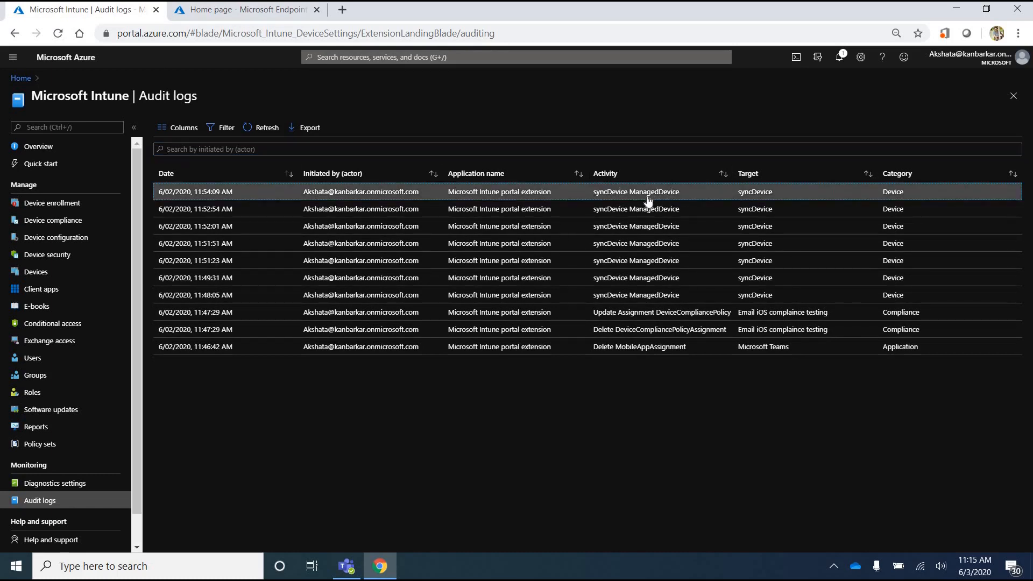
drag(600, 199, 595, 194)
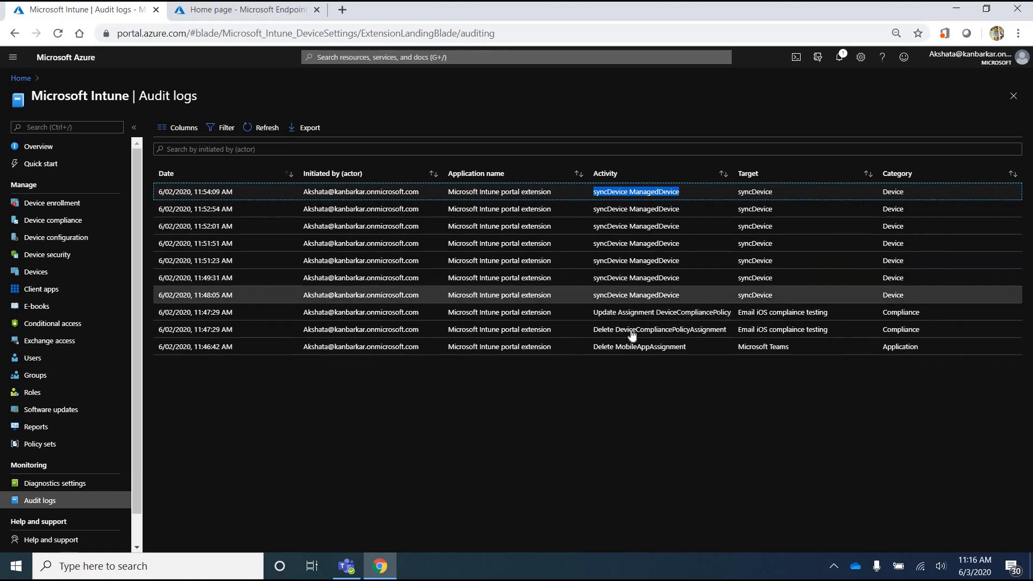
drag(594, 314, 729, 319)
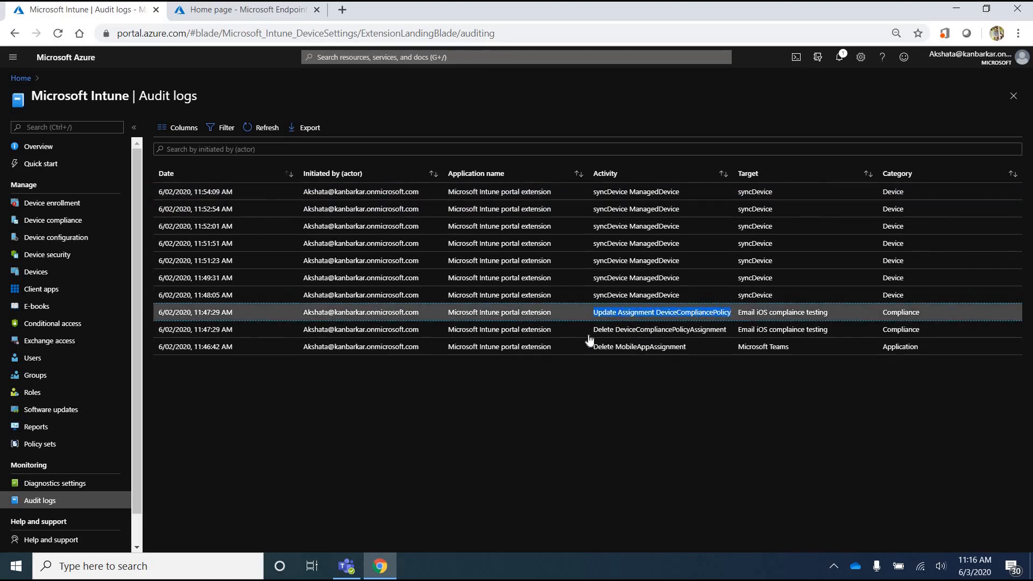
drag(593, 330, 692, 352)
drag(598, 350, 693, 344)
drag(795, 201, 750, 212)
drag(832, 316, 735, 313)
click(531, 413)
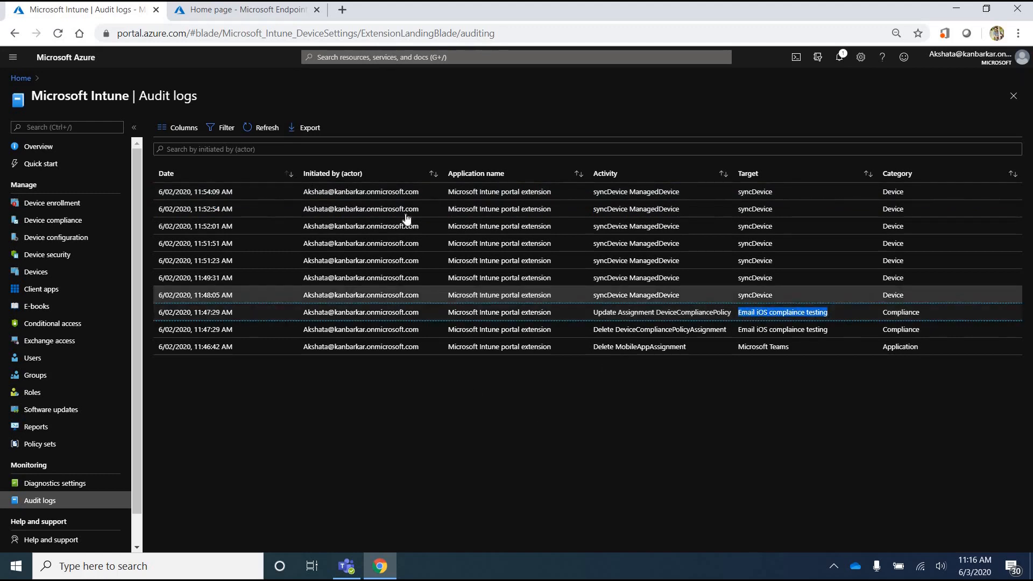
click(417, 194)
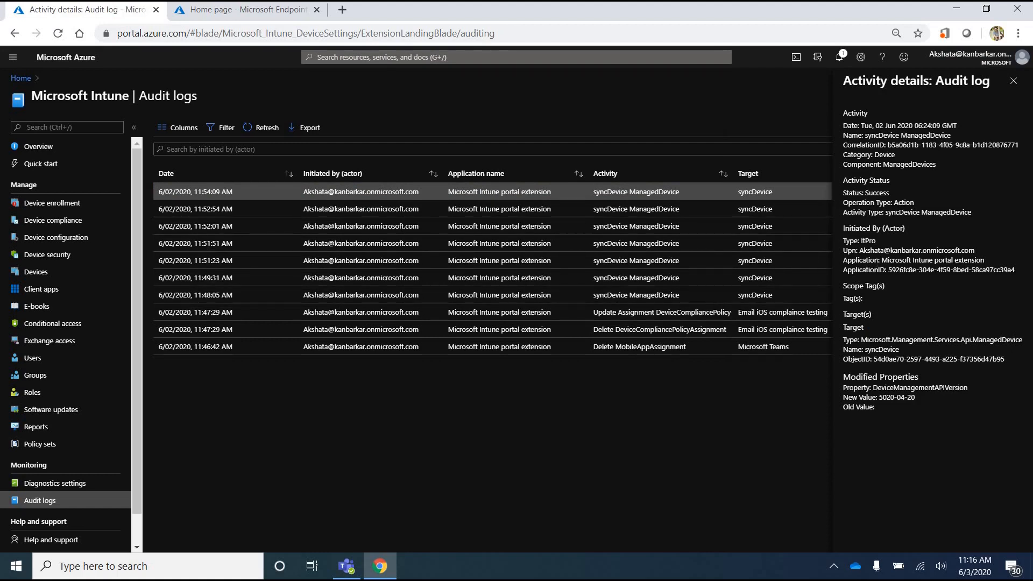
click(1013, 81)
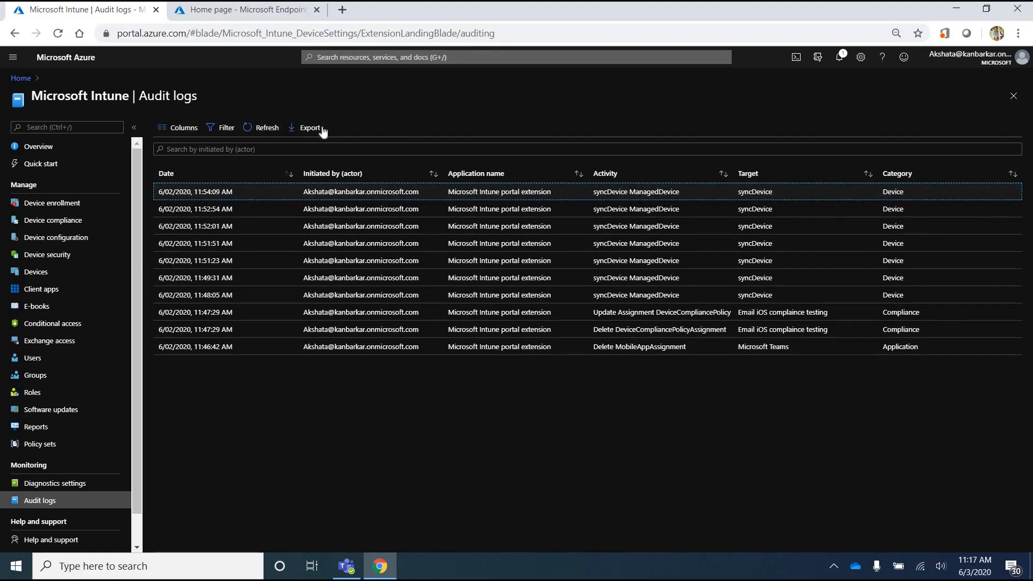
Add the Status column to the audit logs list.
click(180, 127)
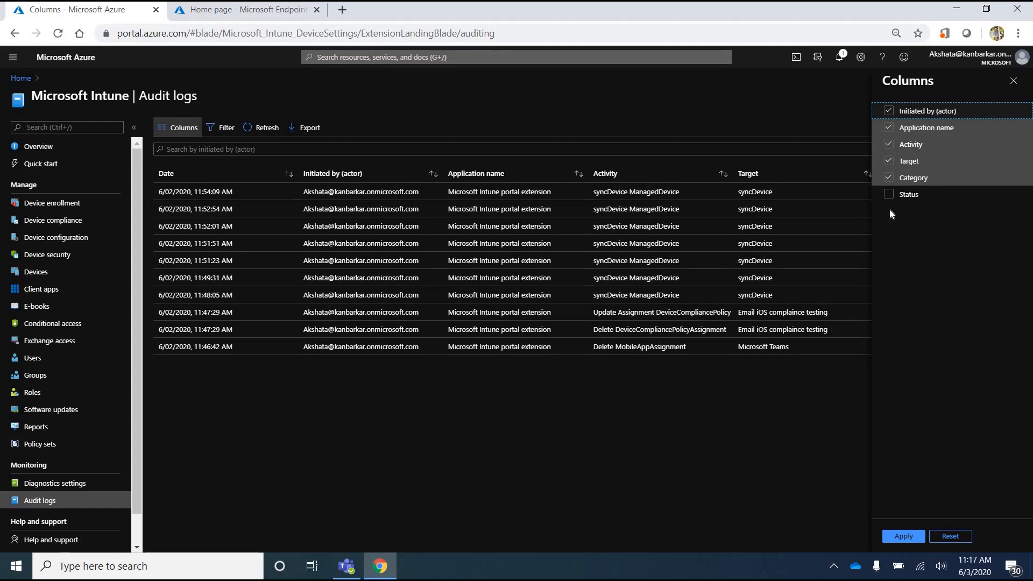
click(888, 194)
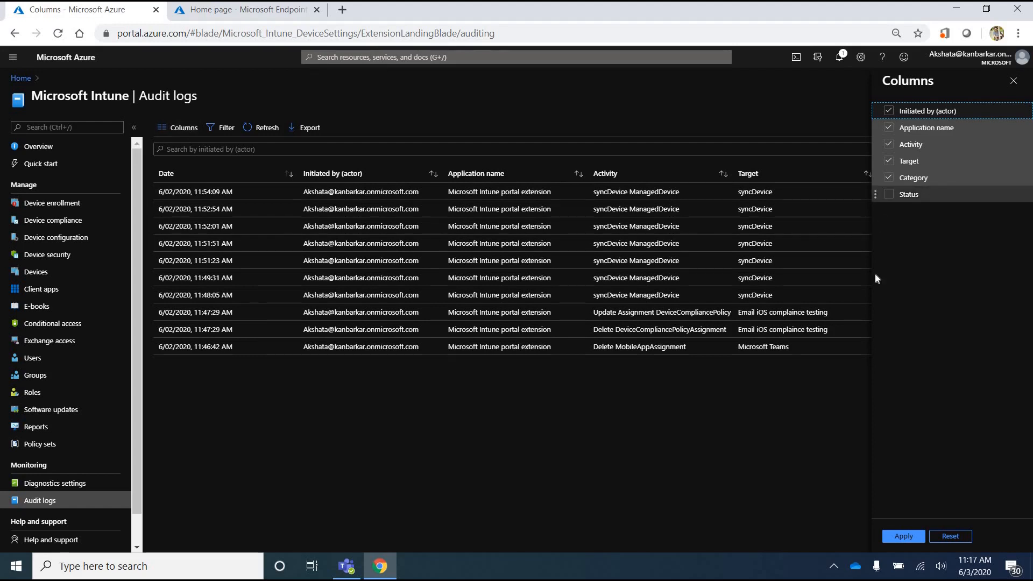
click(902, 536)
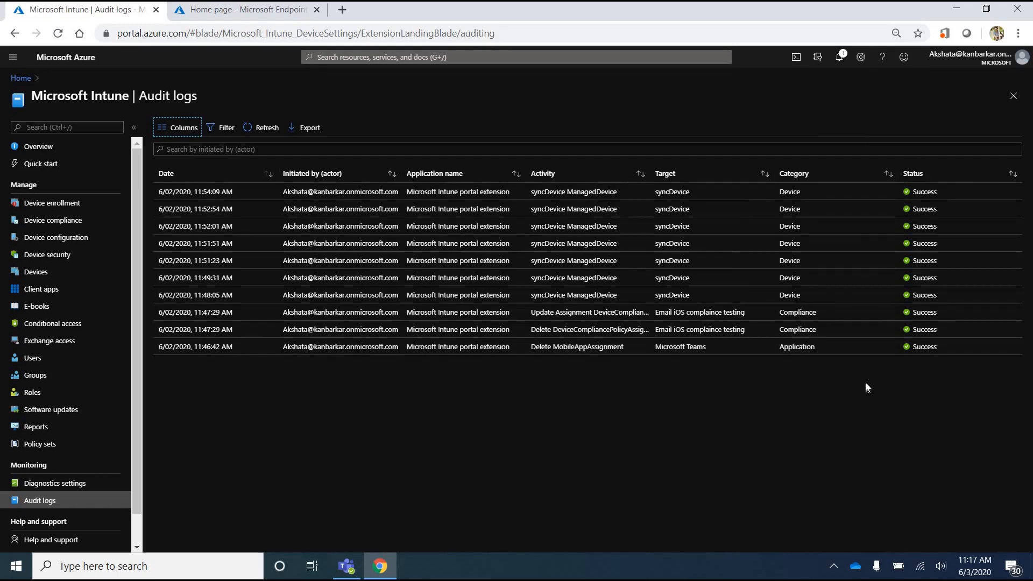
Review the Device enrollment overview, covering the enrollment status charts and the Windows Autopilot devices without profiles.
click(85, 204)
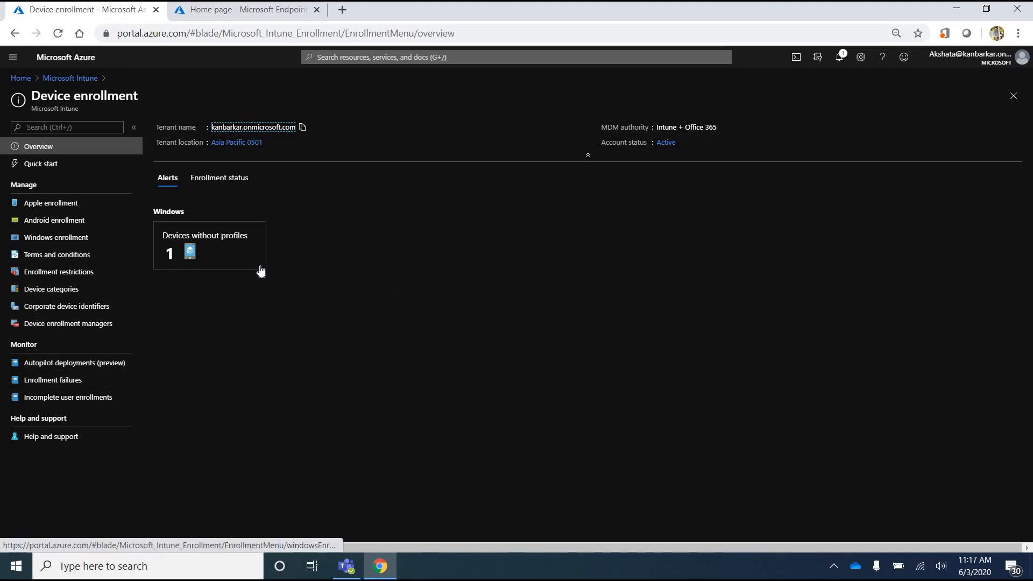
click(223, 178)
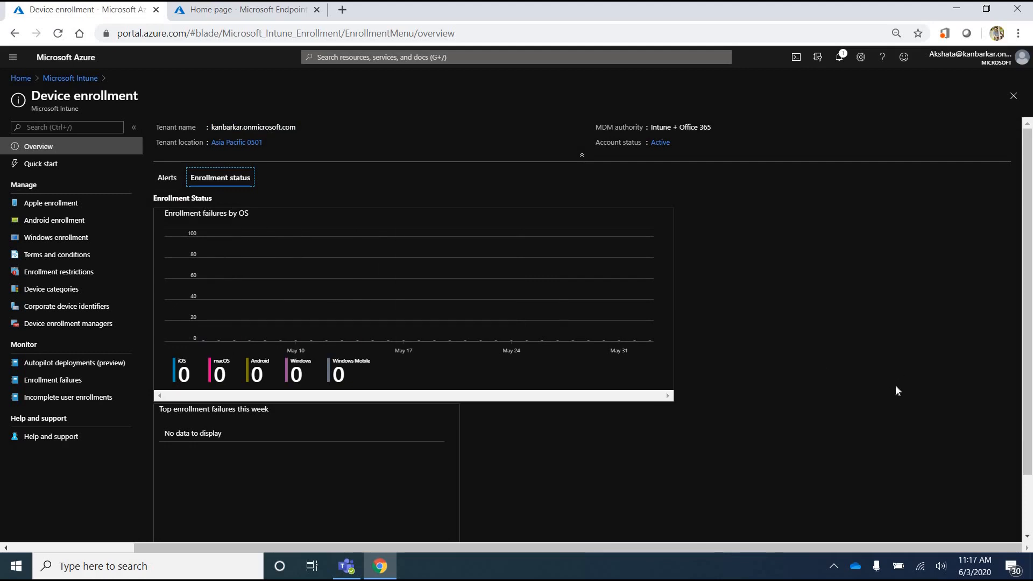
scroll(675, 311, down, 1)
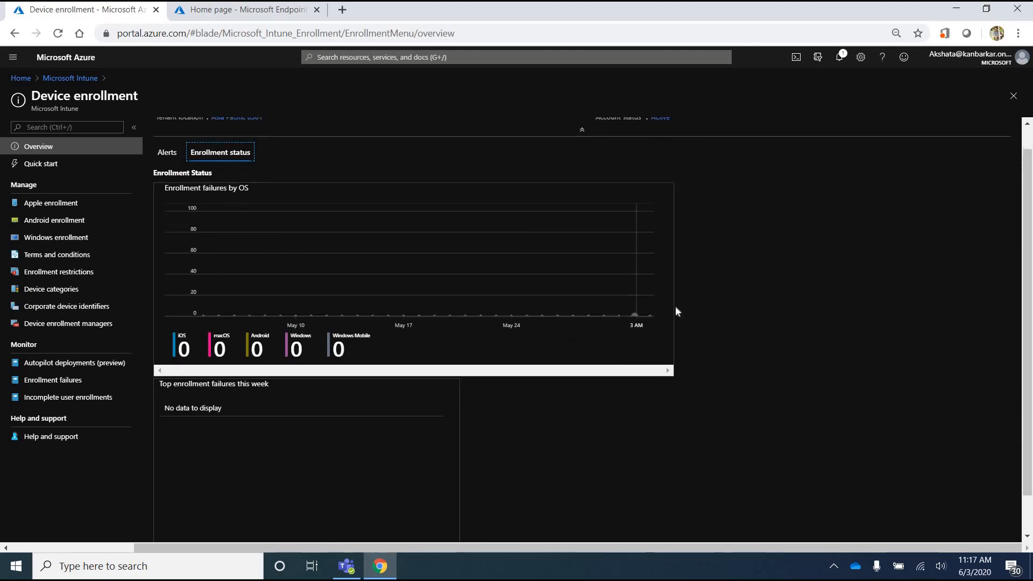
scroll(178, 178, up, 1)
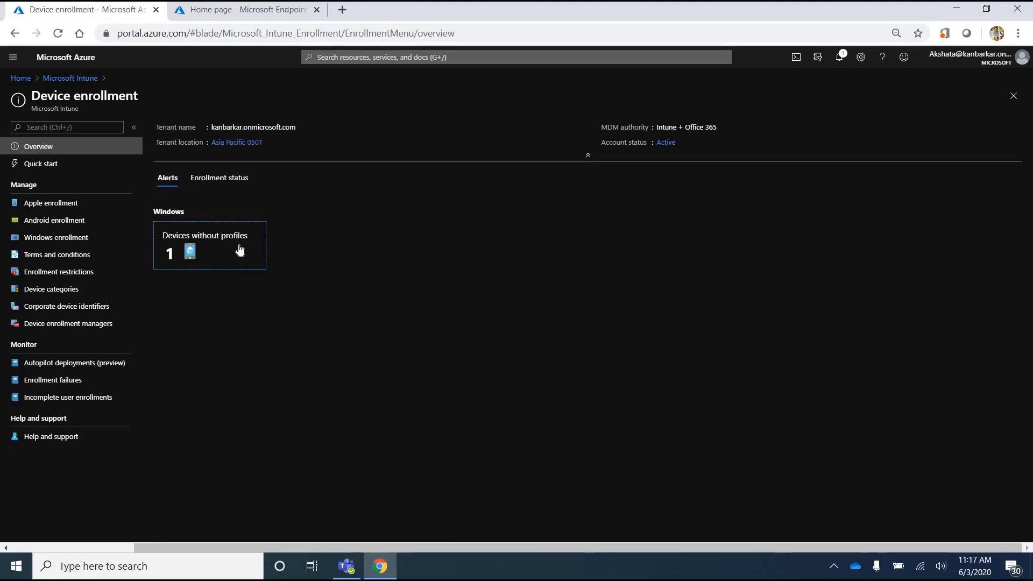
click(239, 250)
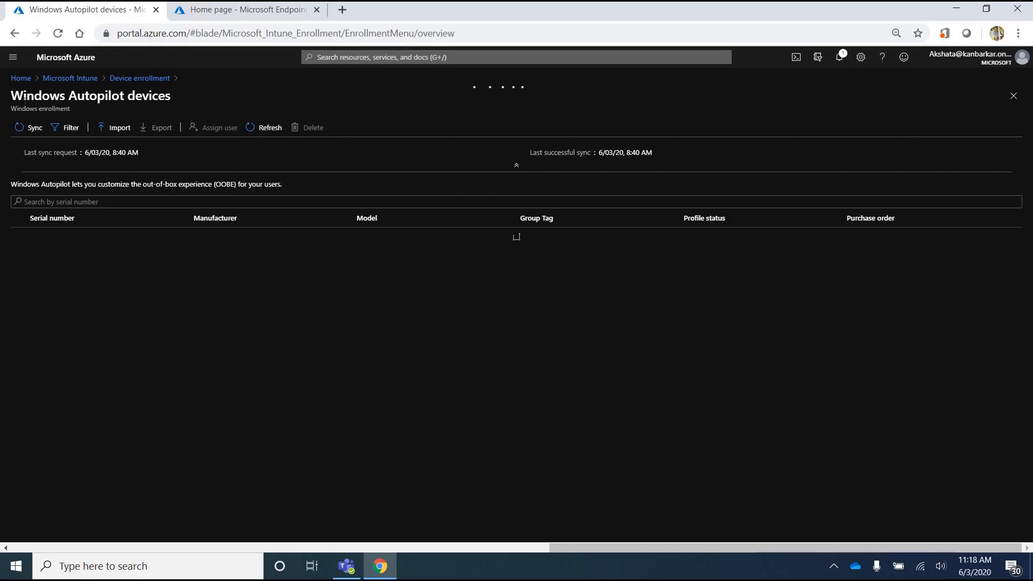
drag(18, 96, 176, 96)
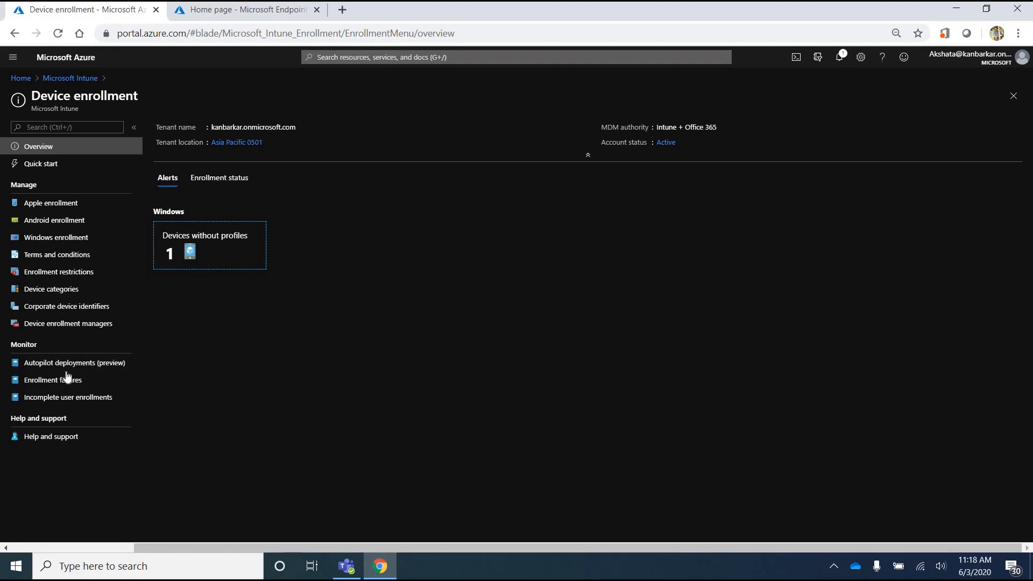
Examine the Autopilot deployments (preview) record's enrollment date, enrollment method, user, enrollment status page result and deployment total time.
click(104, 366)
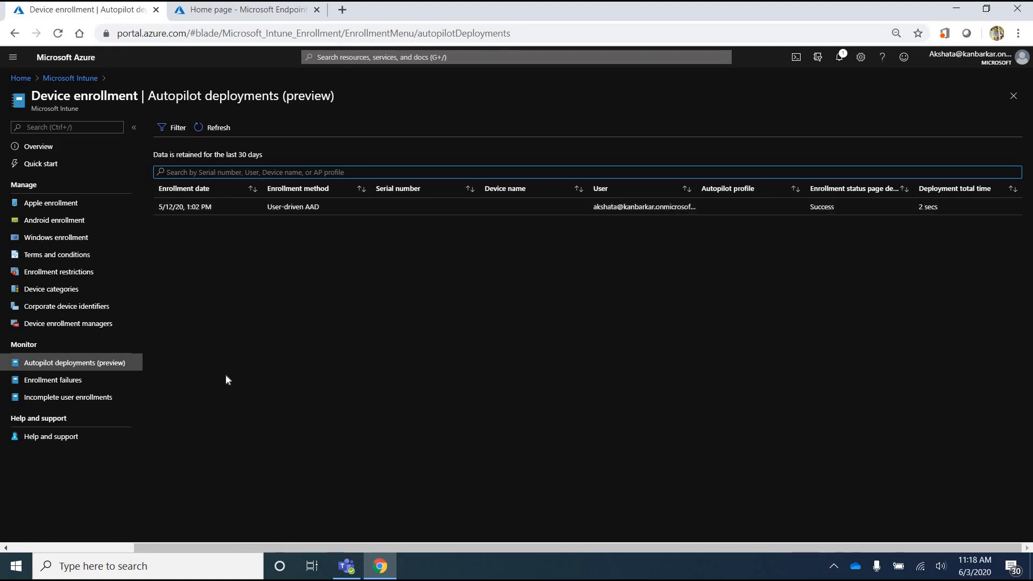
click(194, 209)
drag(160, 209, 248, 213)
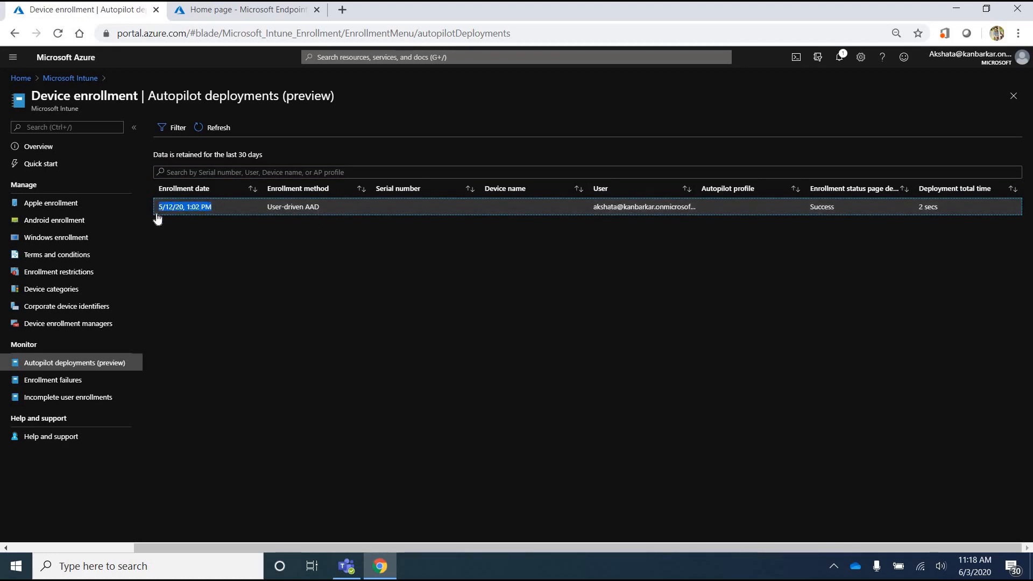
click(270, 210)
triple_click(270, 210)
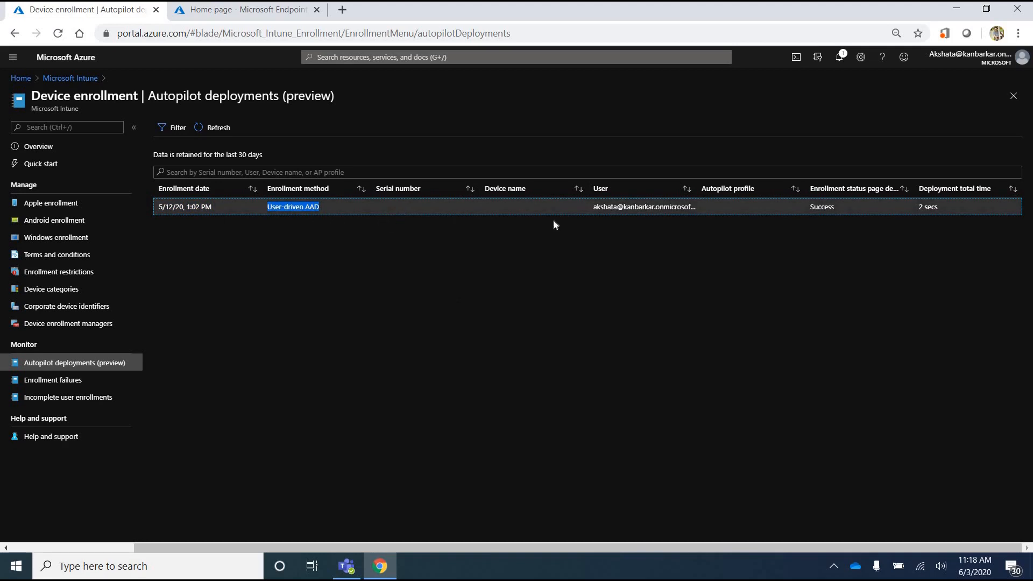
triple_click(716, 210)
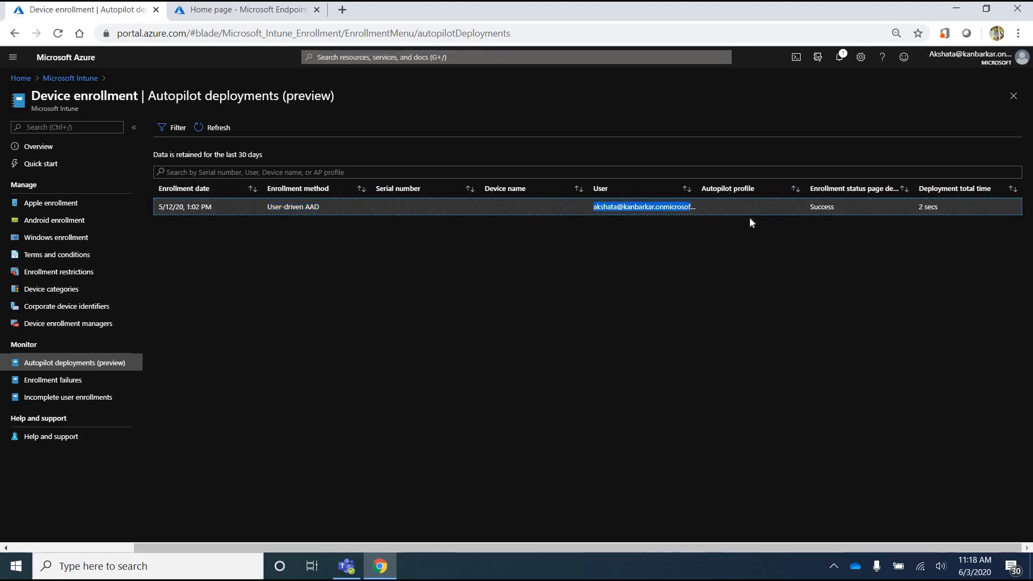
triple_click(872, 210)
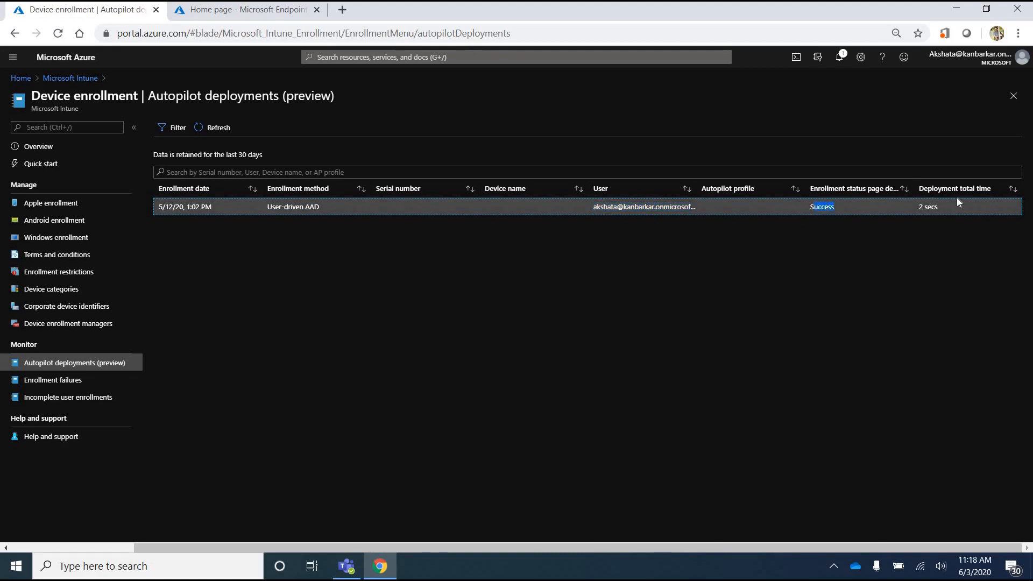
triple_click(927, 208)
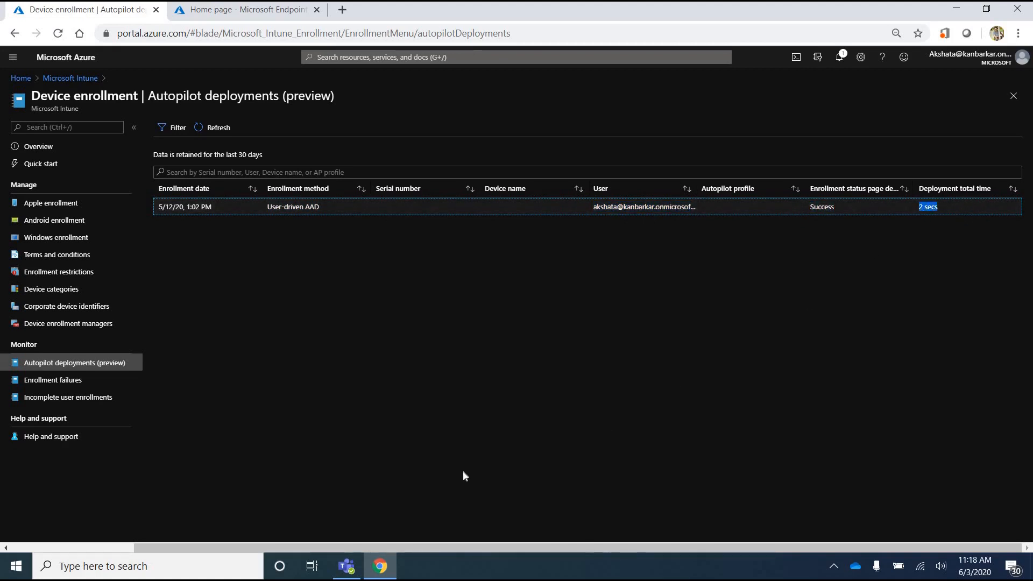
Look up the enrollment failures for the administrator's own onmicrosoft.com account.
click(73, 381)
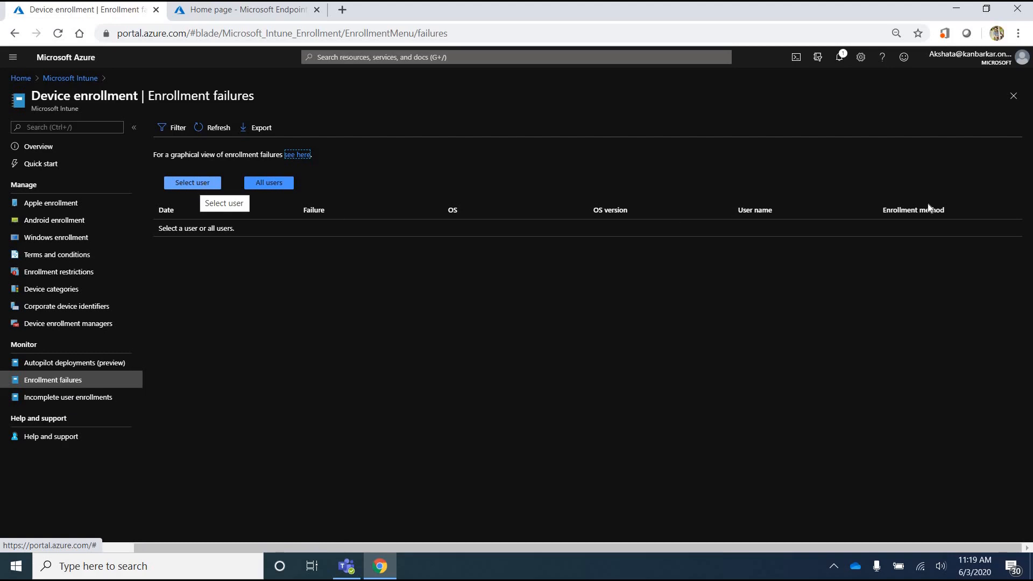
click(194, 186)
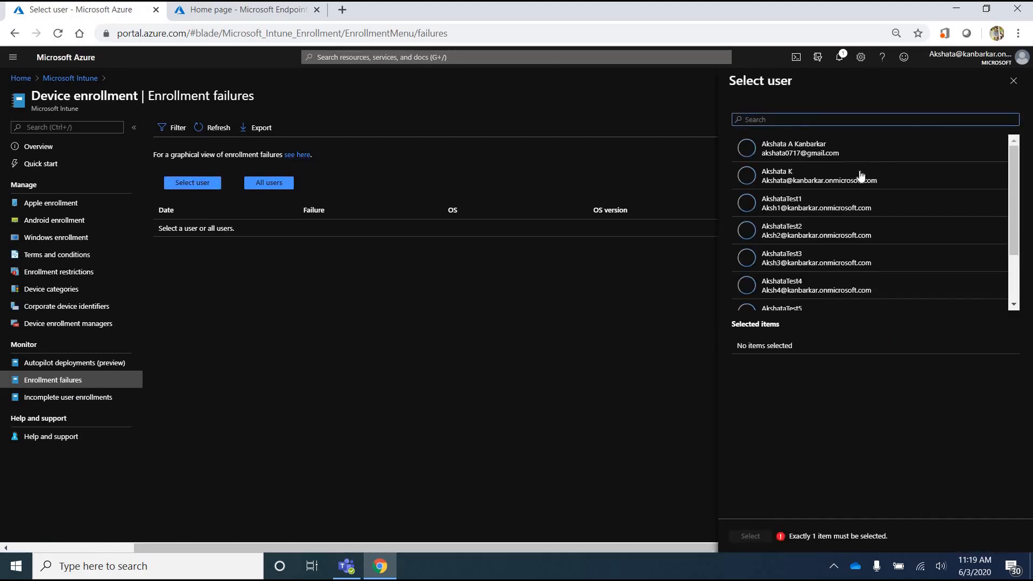
click(859, 177)
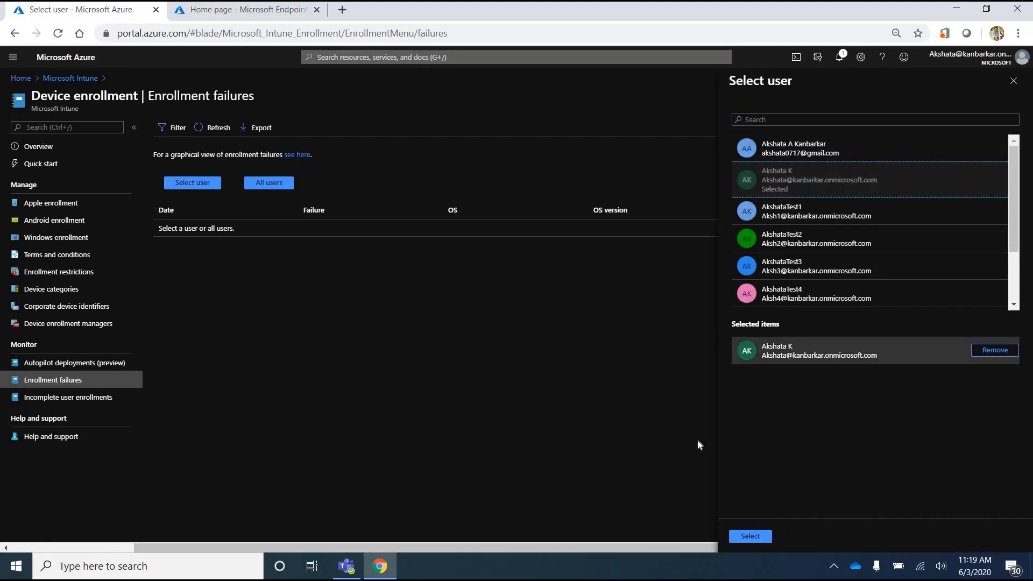
click(745, 535)
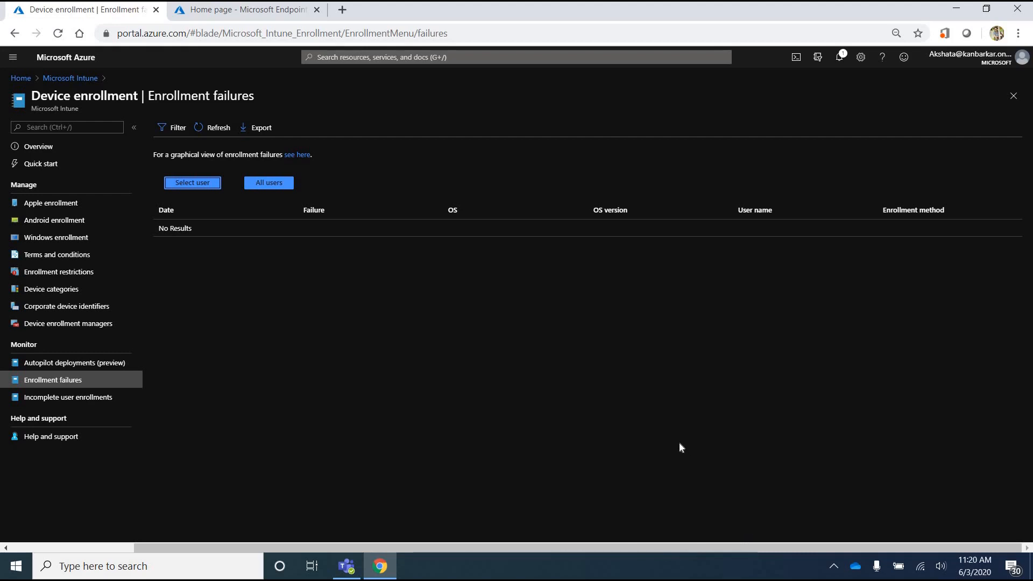
Scribble freehand black brush loops across a blank canvas in Paint, and close it without saving.
key(super+r)
text(mspaoint)
key(BackSpace)
key(BackSpace)
key(BackSpace)
key(BackSpace)
text(int)
key(Return)
mouse_move(95, 154)
mouse_down()
mouse_move(269, 415)
mouse_move(965, 430)
mouse_move(897, 178)
mouse_move(341, 305)
mouse_move(715, 293)
mouse_move(348, 261)
mouse_up()
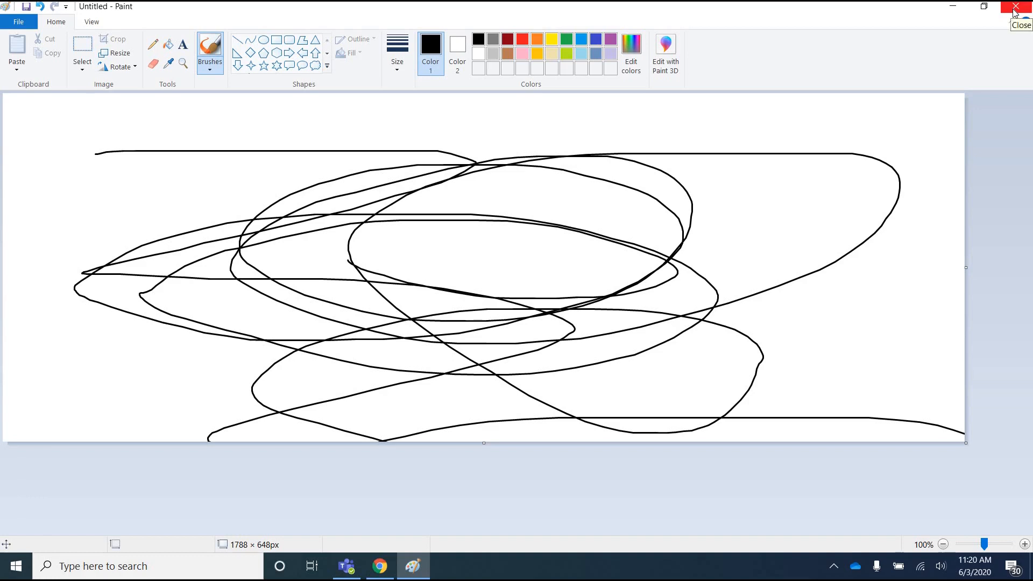
click(1014, 10)
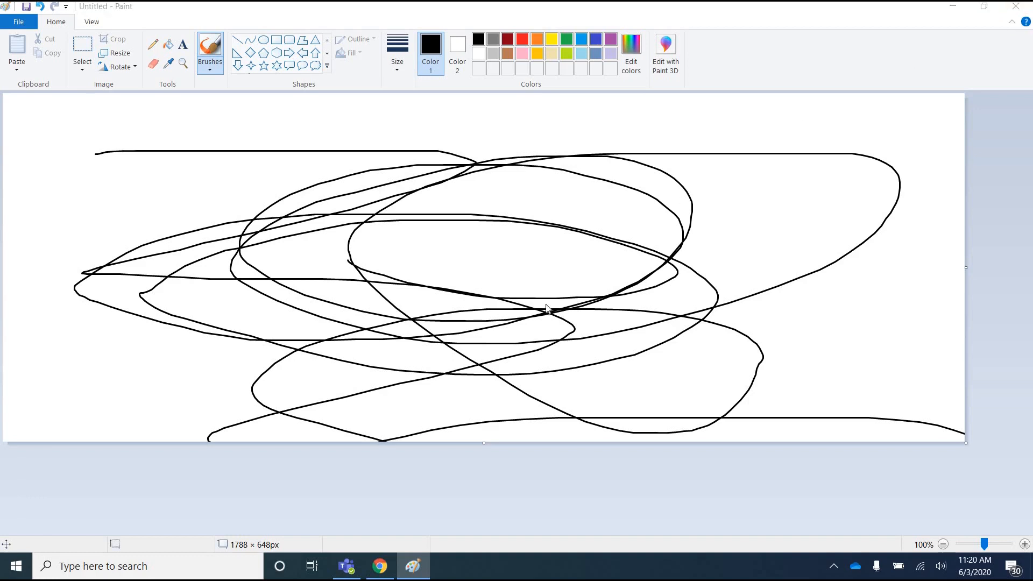
click(538, 286)
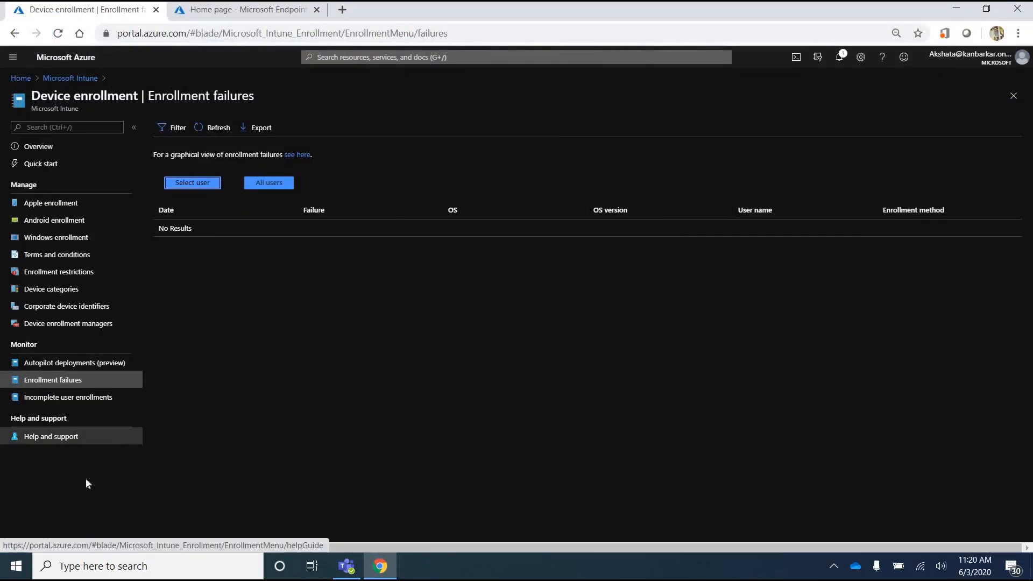
Review the Incomplete user enrollments report, including the initiated enrollments tile and the chart of incomplete enrollments by section.
click(77, 398)
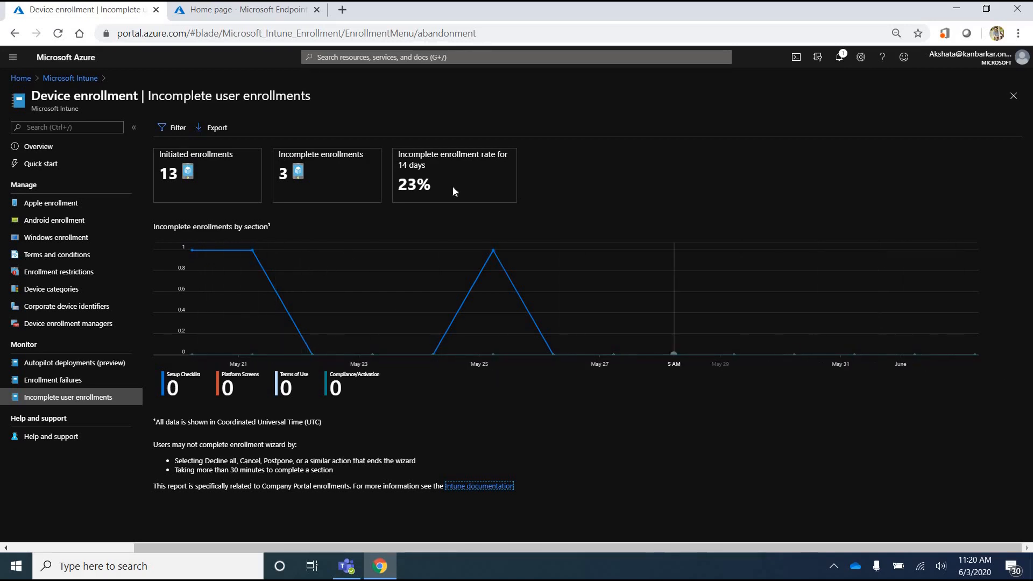
click(214, 153)
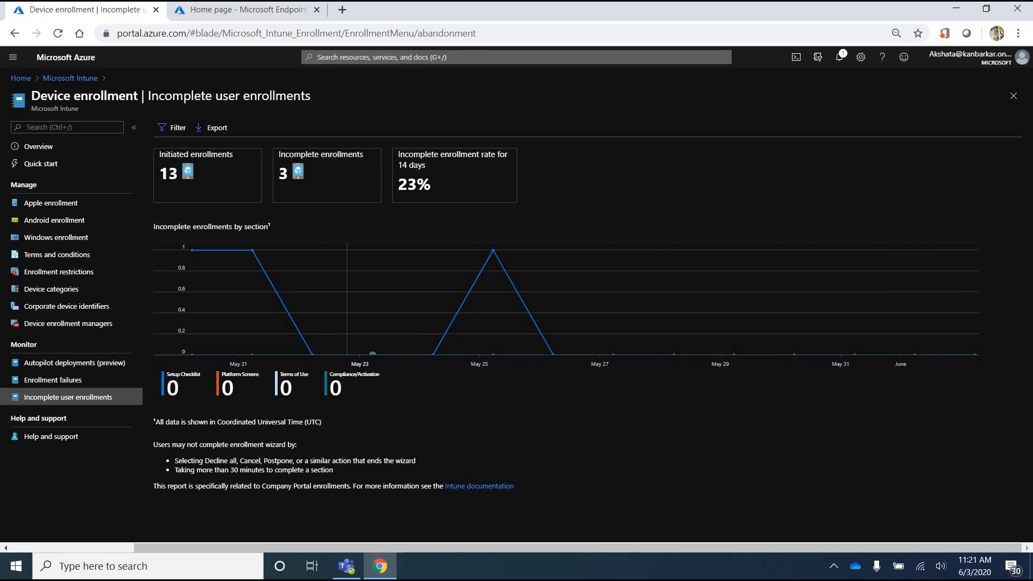
click(269, 279)
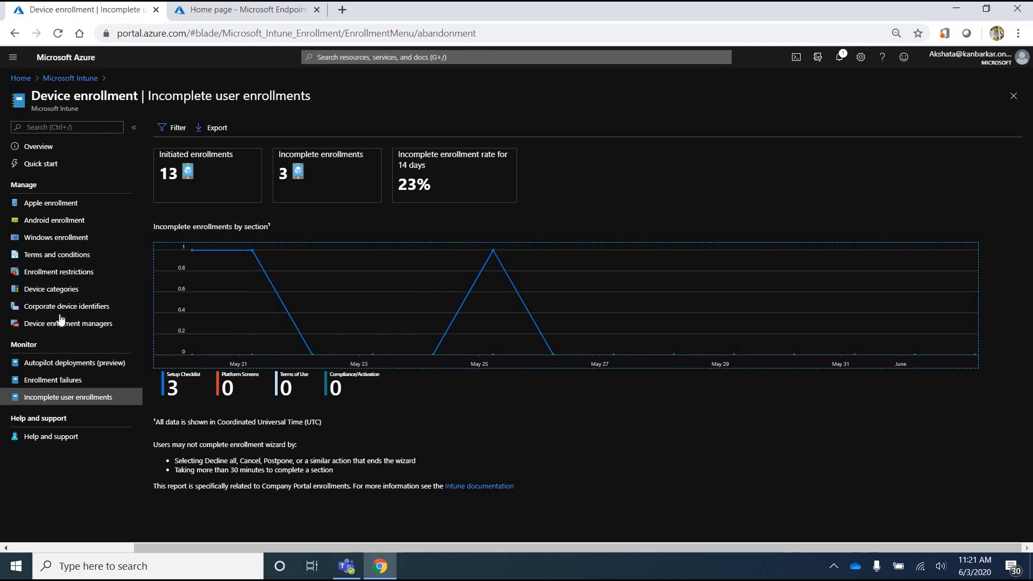
Export the incomplete user enrollment events and open the downloaded IncompleteUserEnrollmentDetails.csv in Excel.
click(224, 129)
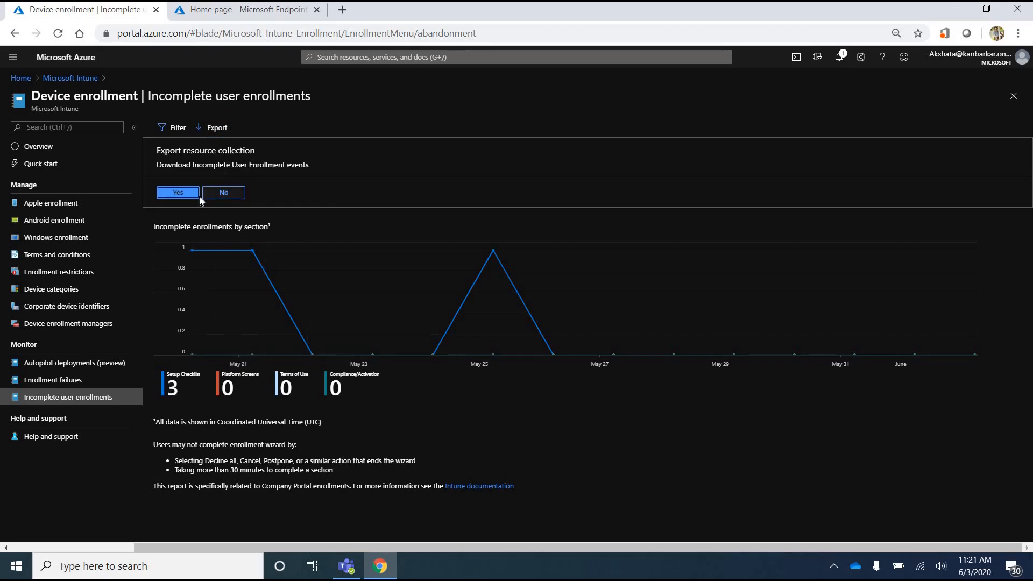
click(179, 194)
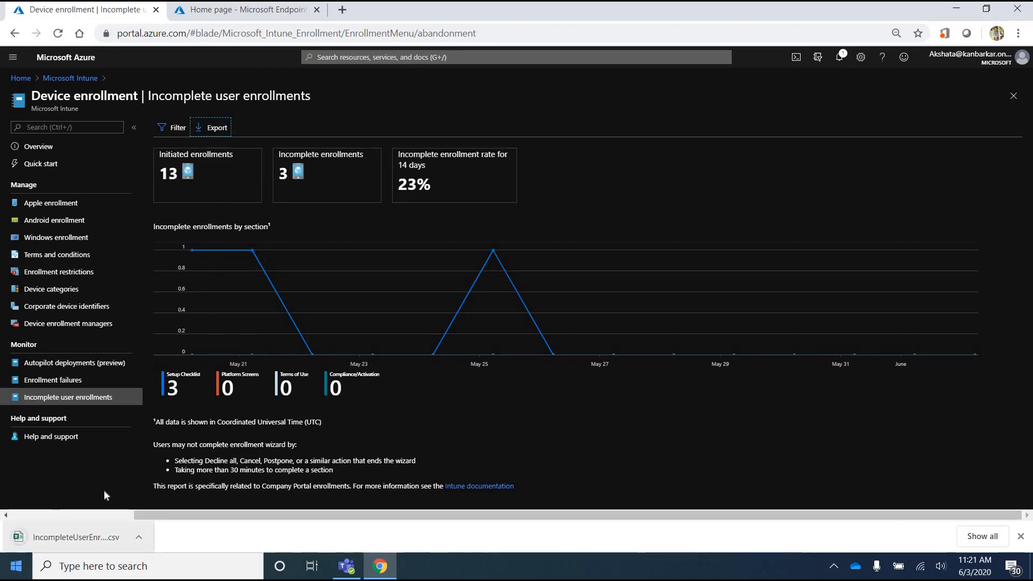
click(140, 536)
click(179, 449)
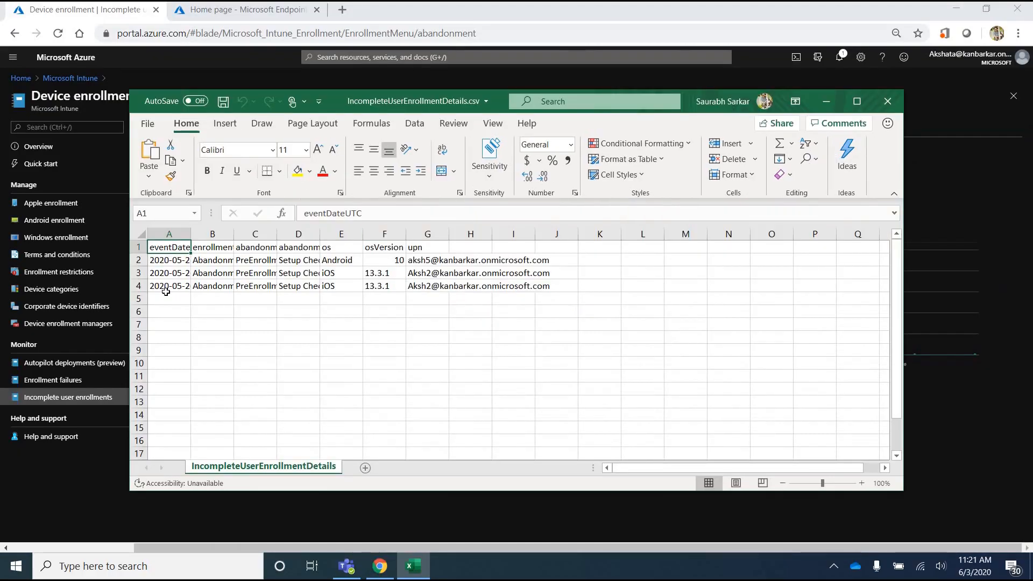
Examine the enrollmentResult and abandonmentReason columns for every record in the exported incomplete enrollment details.
key(Right)
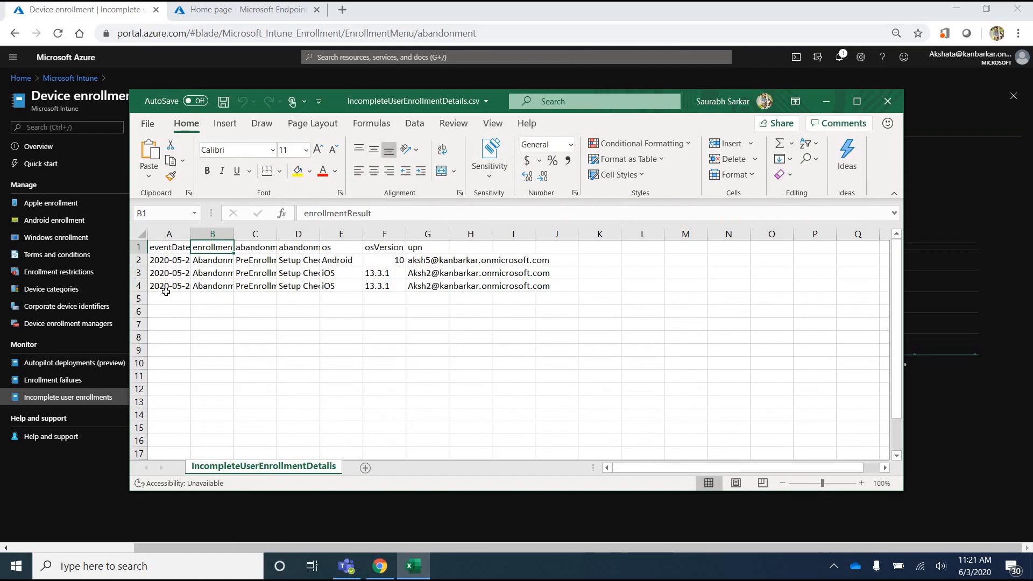
key(Down)
key(Down)
key(Down)
key(Down)
key(Up)
key(Up)
key(Up)
key(Up)
key(Right)
key(Down)
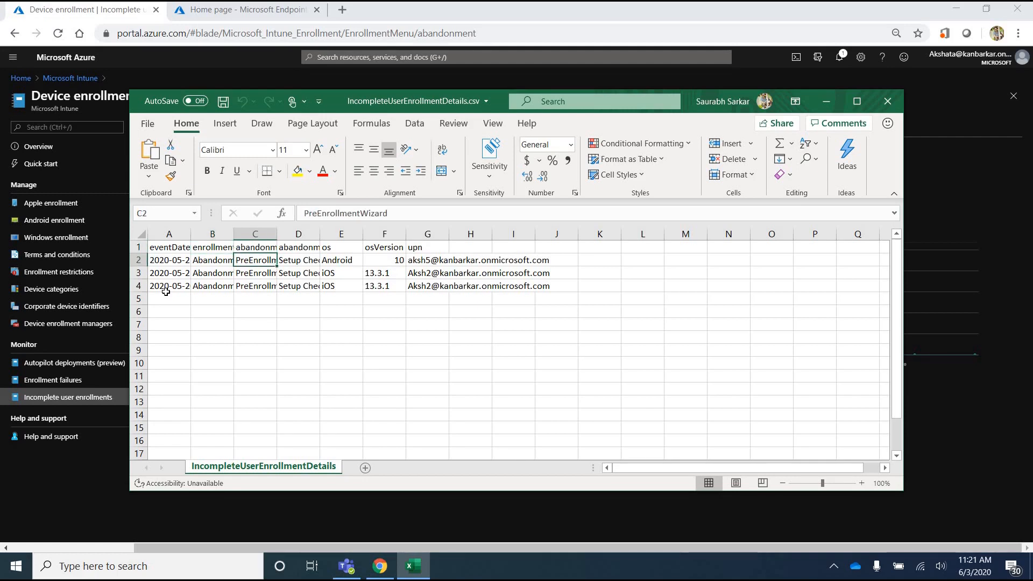
key(Up)
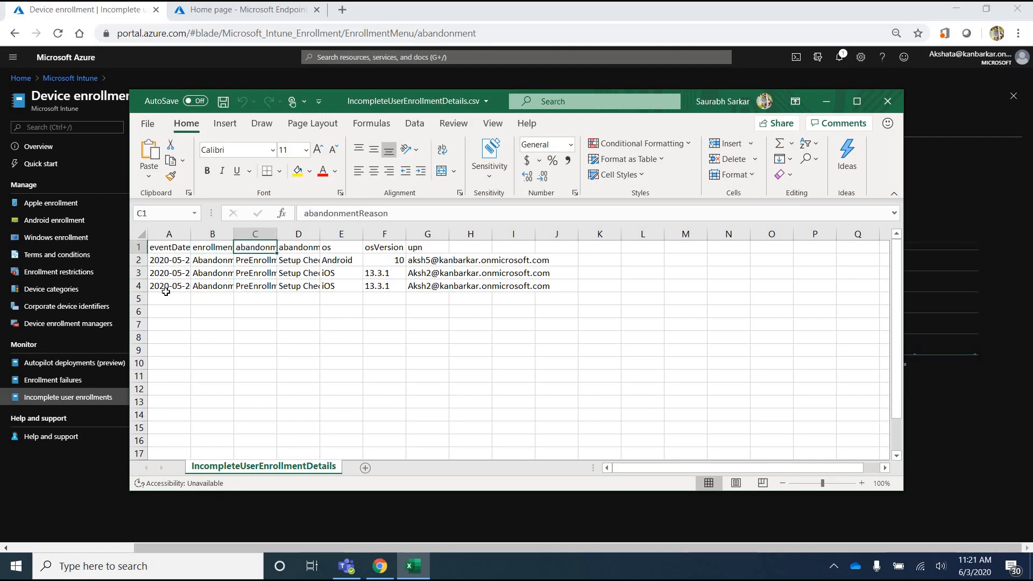
key(Down)
key(Down)
key(Down)
key(Down)
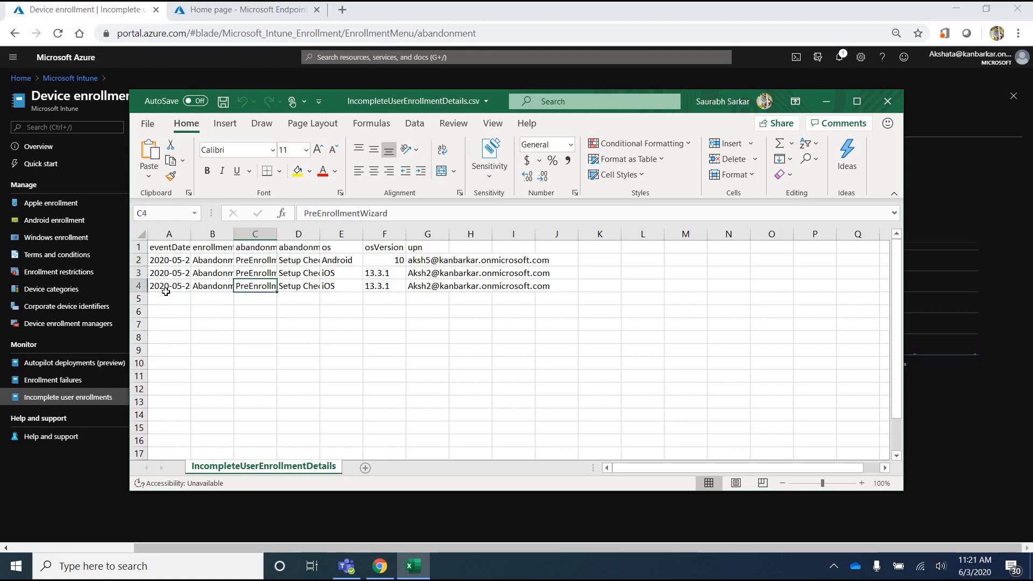
key(Up)
key(Up)
key(Up)
key(Up)
Examine the abandonmentType, os, osVersion and upn columns of the exported records, and close the workbook.
key(Right)
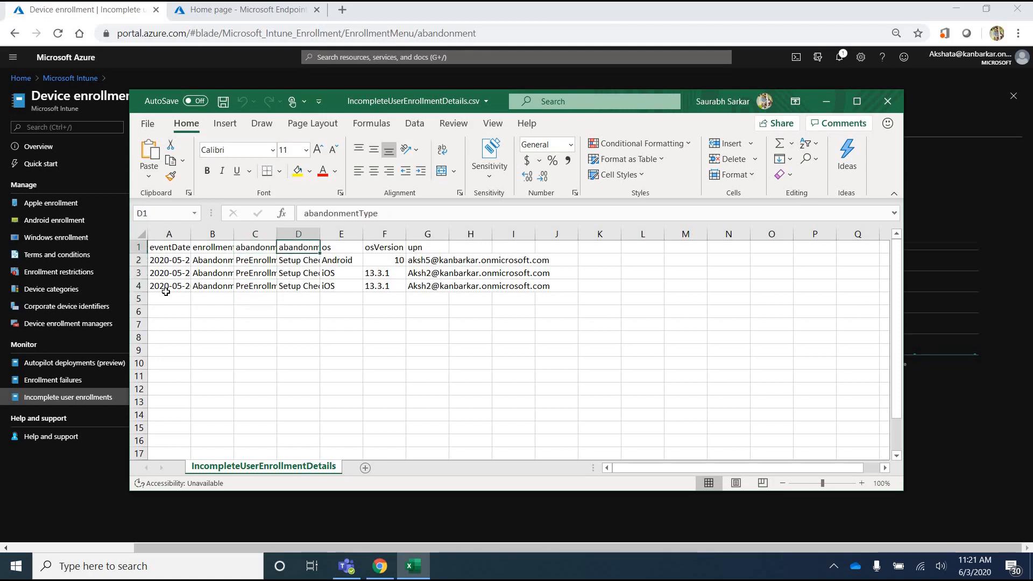
key(Down)
key(Down)
key(Down)
key(Right)
key(Up)
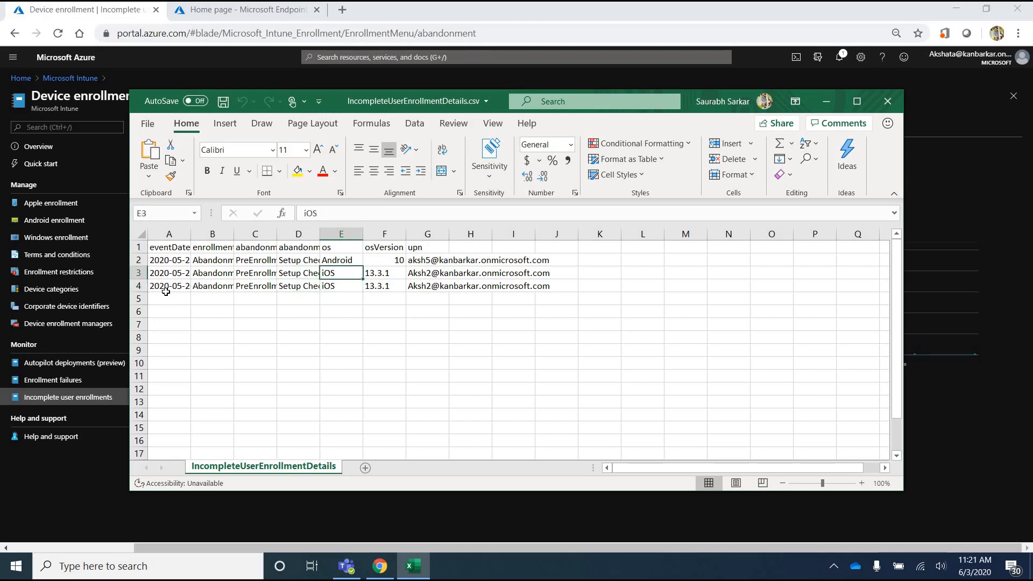
key(Up)
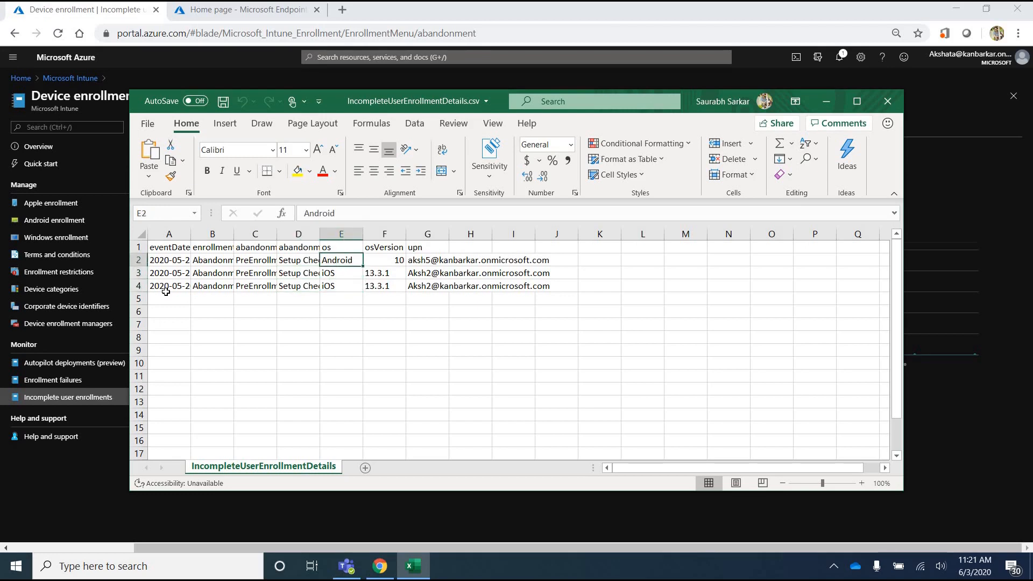
key(Right)
key(Down)
key(Down)
key(Right)
key(Up)
key(Up)
key(Up)
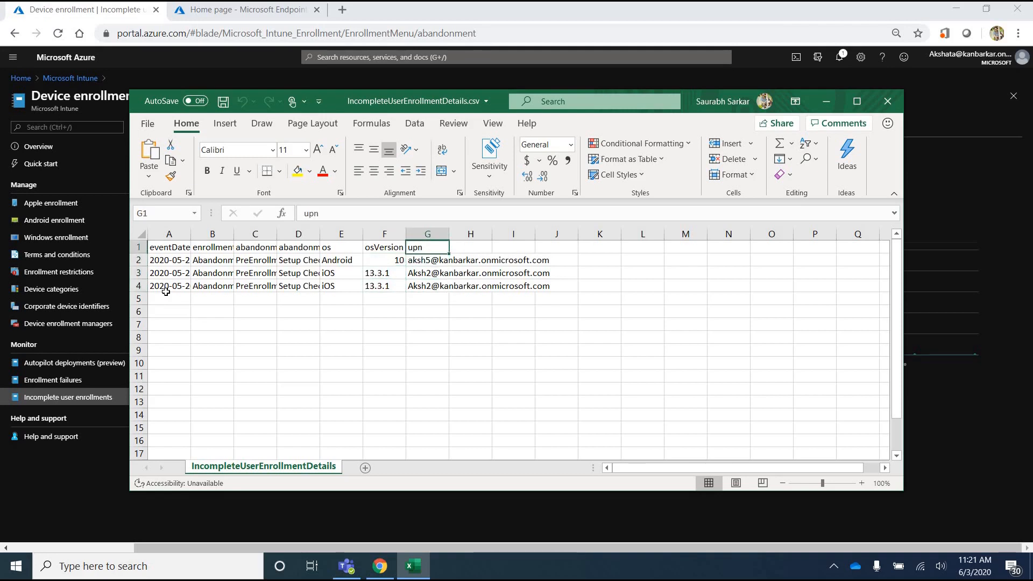
click(887, 103)
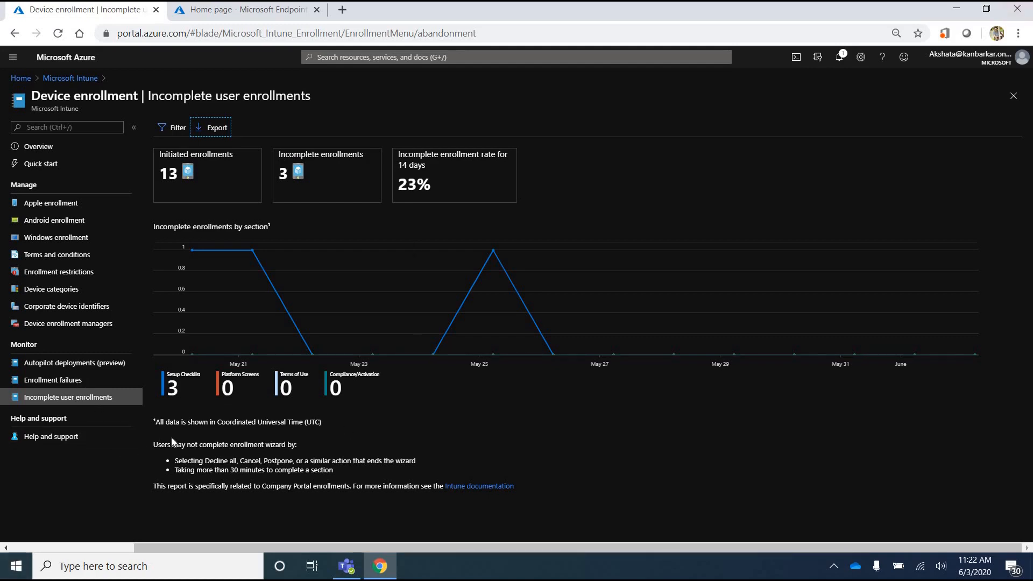
Highlight the listed reasons why users may not complete the enrollment wizard, and clear the highlighting.
drag(194, 444, 309, 444)
drag(184, 460, 305, 461)
drag(387, 458, 414, 465)
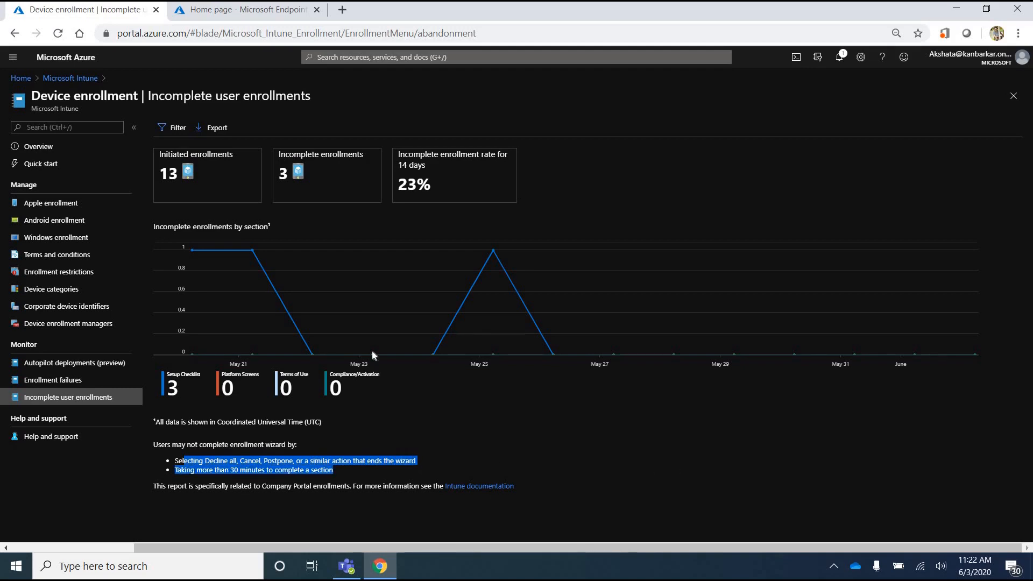
click(361, 288)
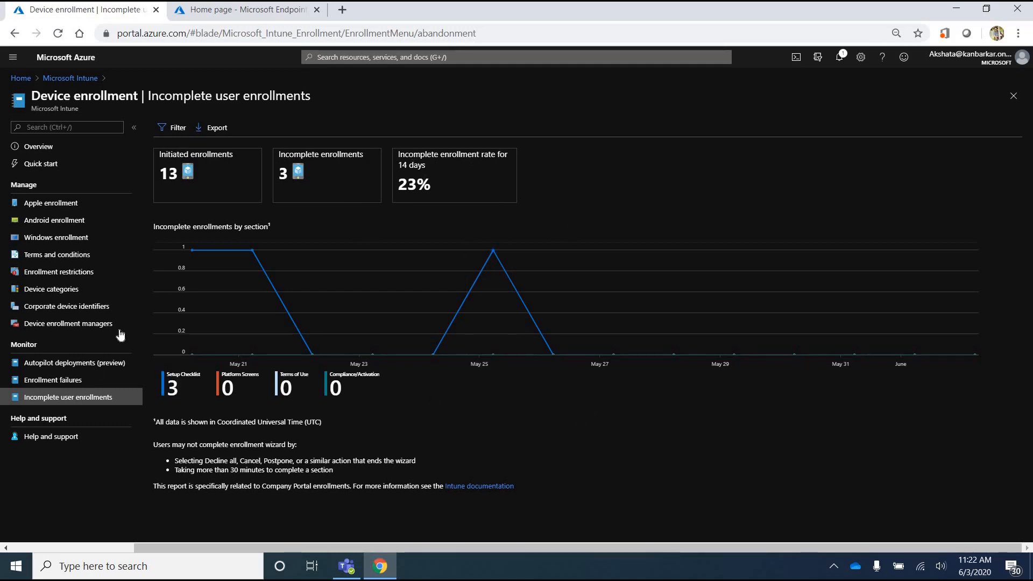
Go to Intune's Device compliance overview and look through the full list behind the Devices without compliance policy tile.
click(78, 79)
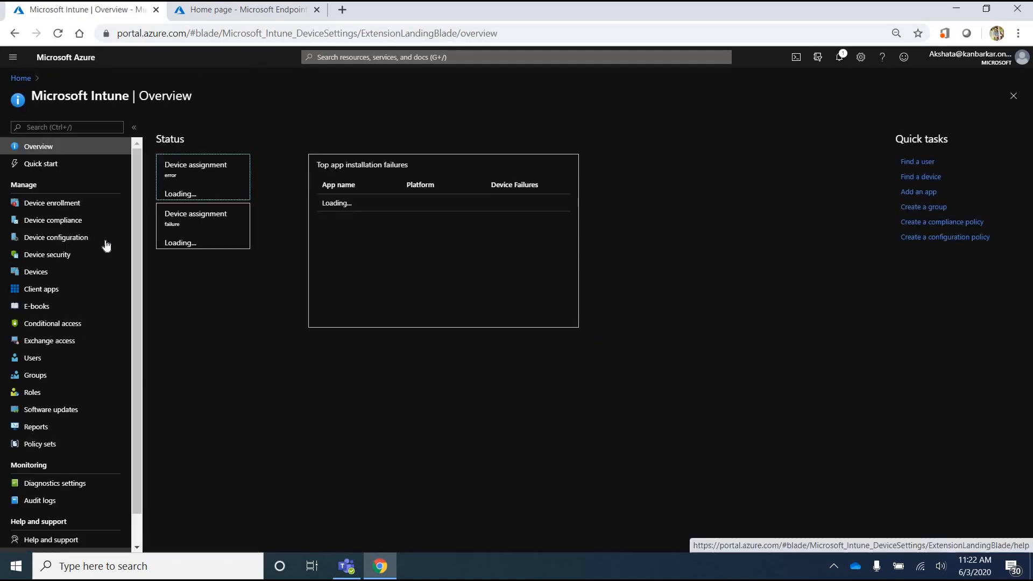
click(45, 222)
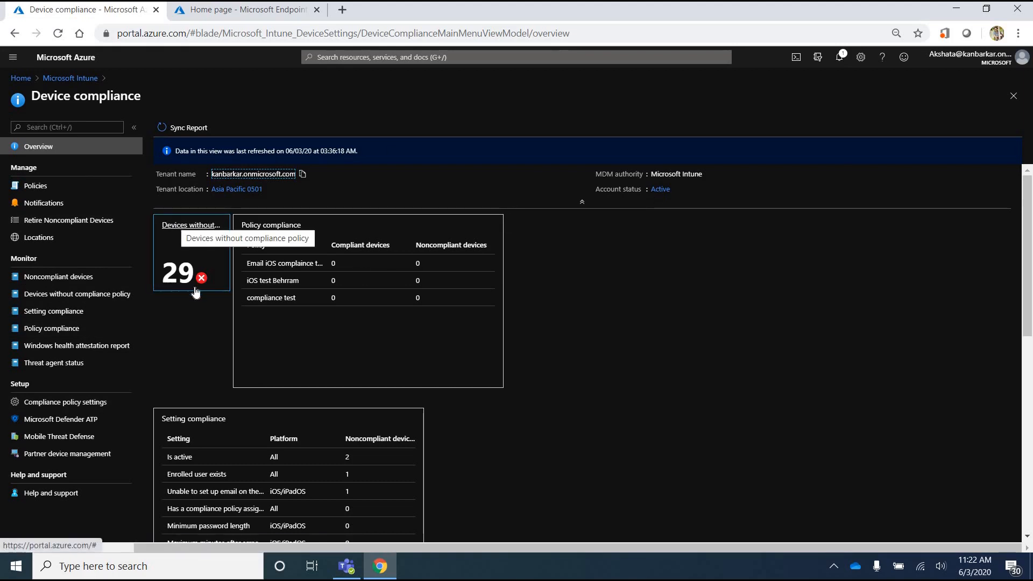
click(184, 226)
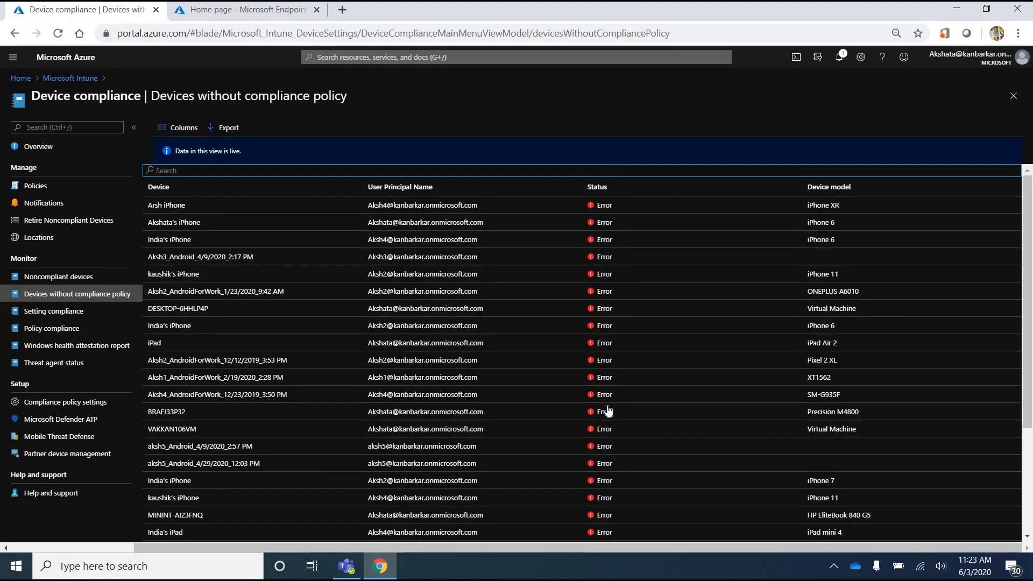
scroll(620, 376, down, 3)
scroll(620, 381, up, 3)
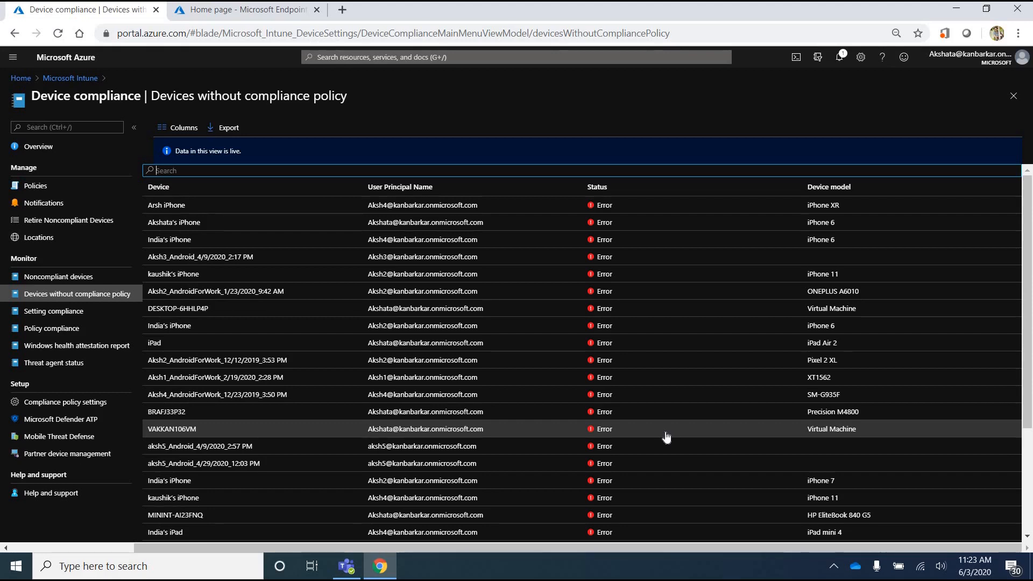
Return to the Device compliance overview and review its policy compliance, setting compliance and device protection status tiles.
click(1013, 100)
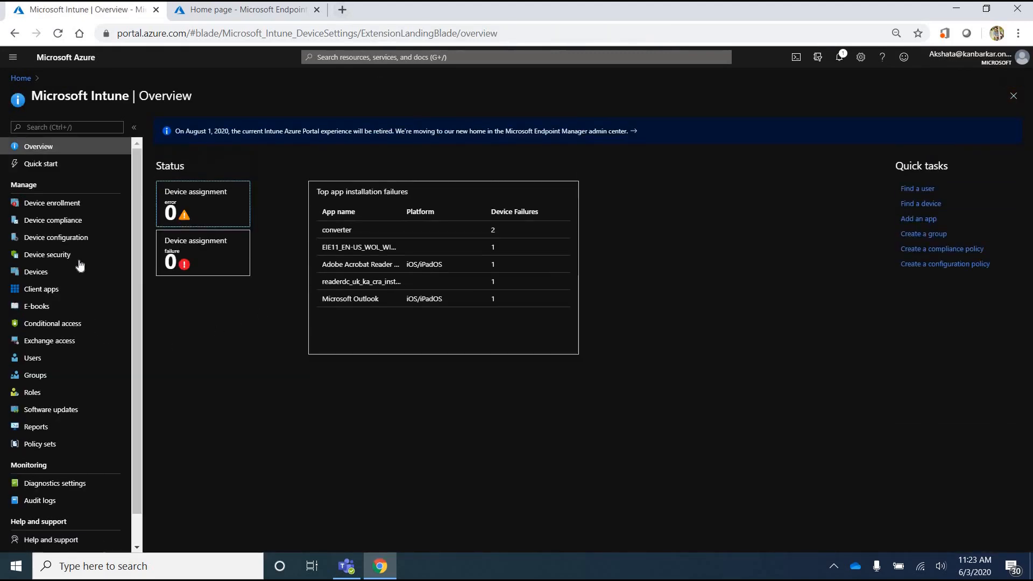
click(74, 220)
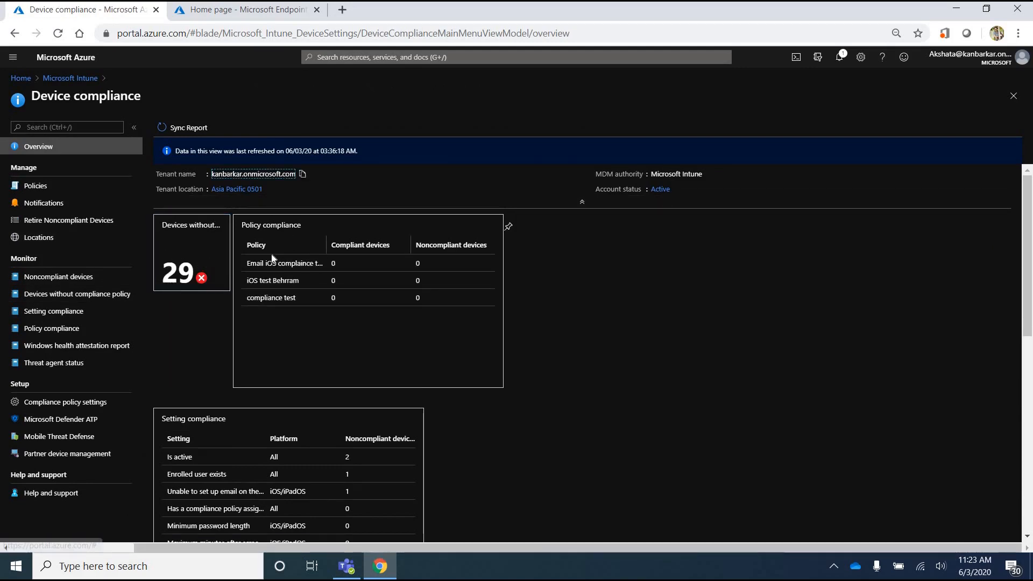
click(284, 265)
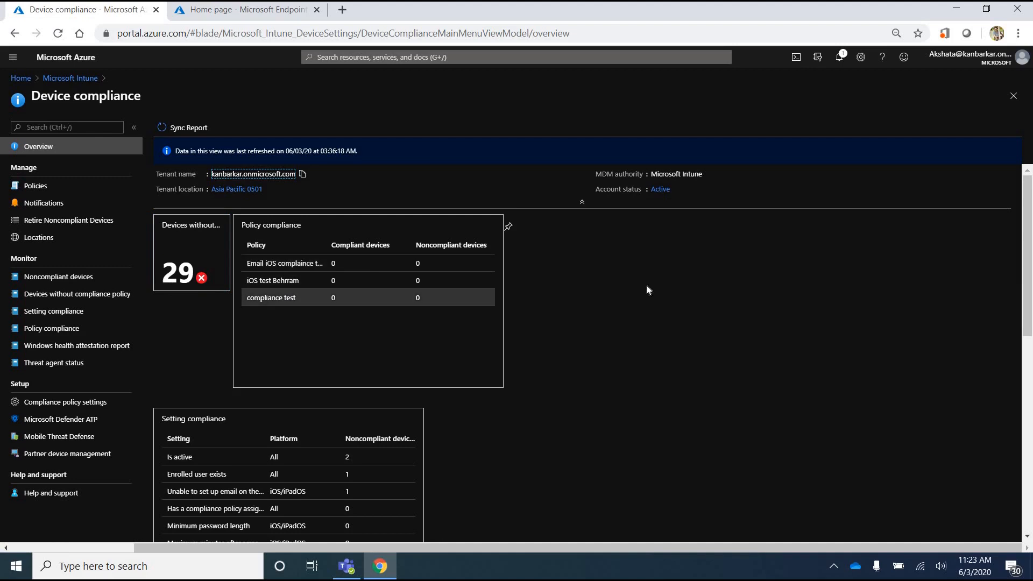
scroll(647, 285, down, 3)
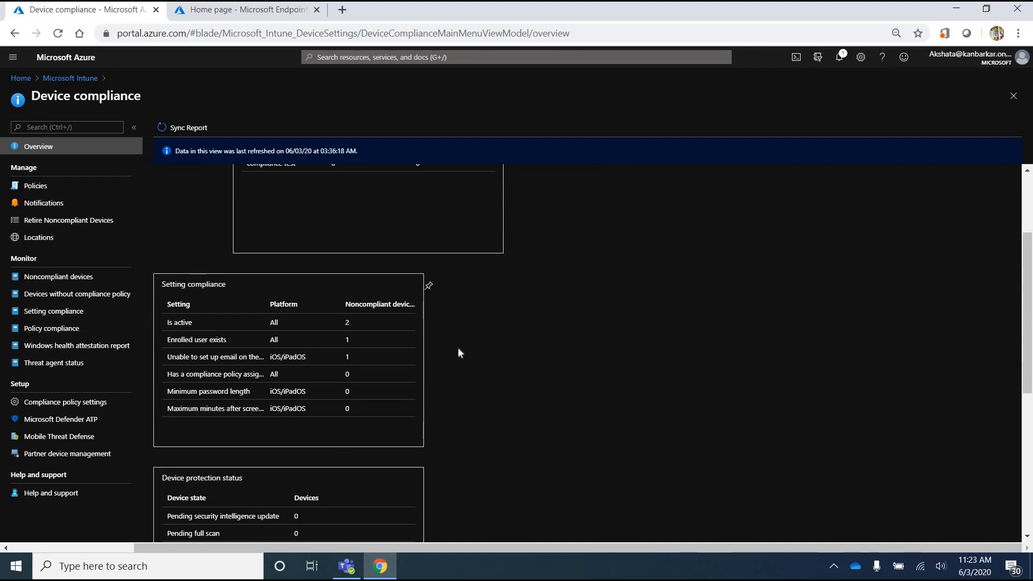
scroll(529, 322, down, 6)
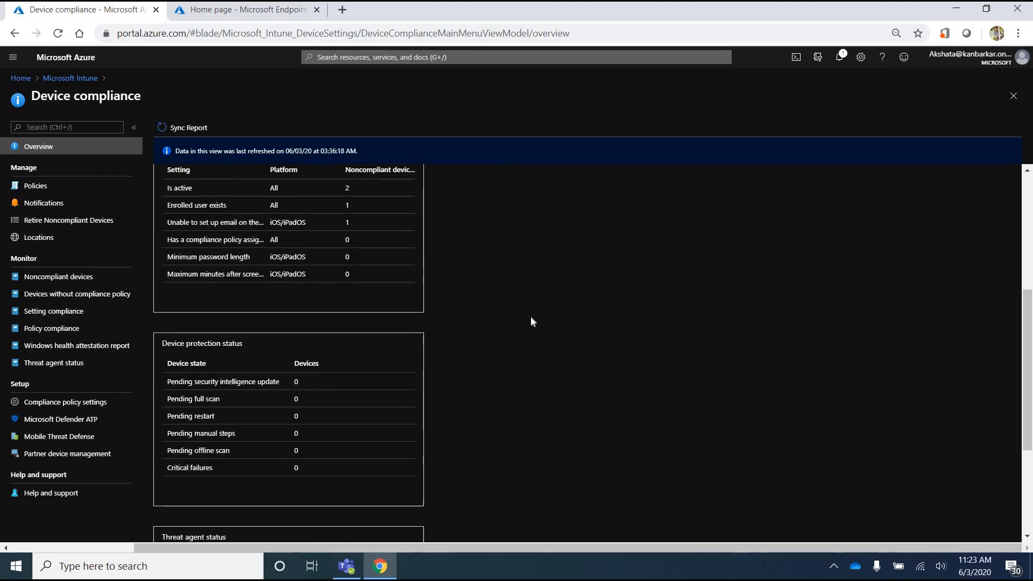
scroll(533, 304, up, 6)
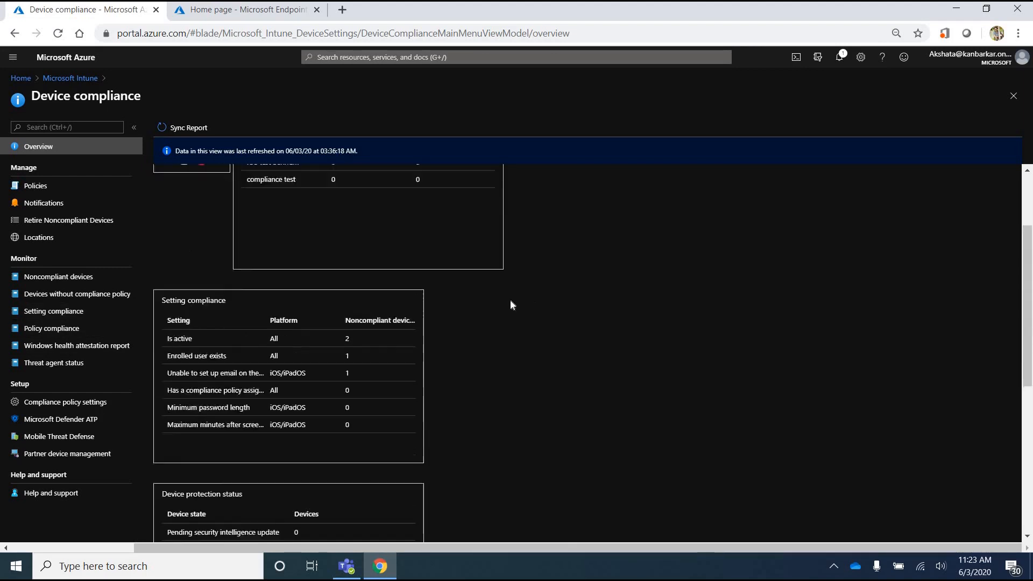
Review the Noncompliant devices report and the columns available for it, leaving the column selection as it is.
click(57, 278)
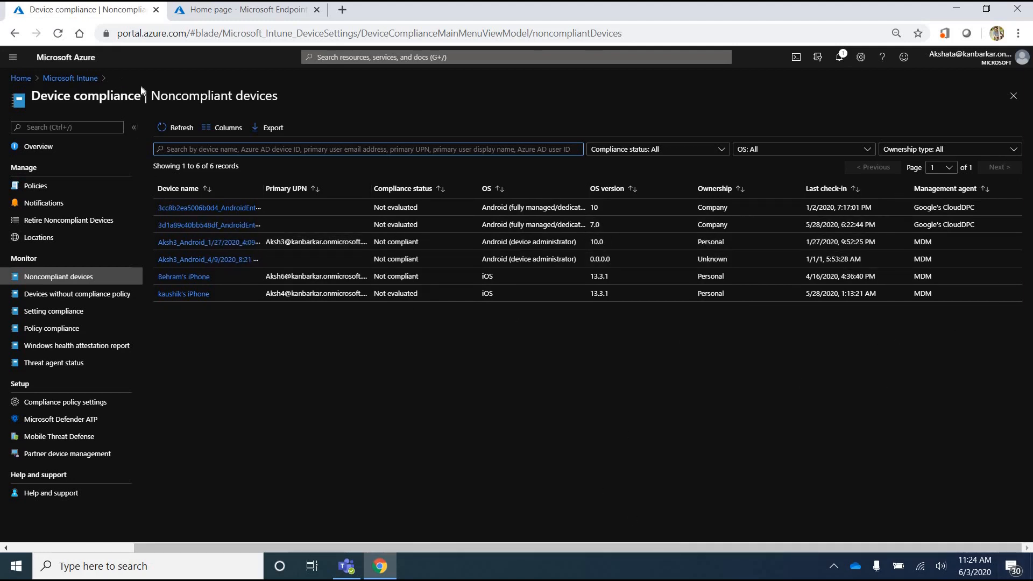
click(224, 128)
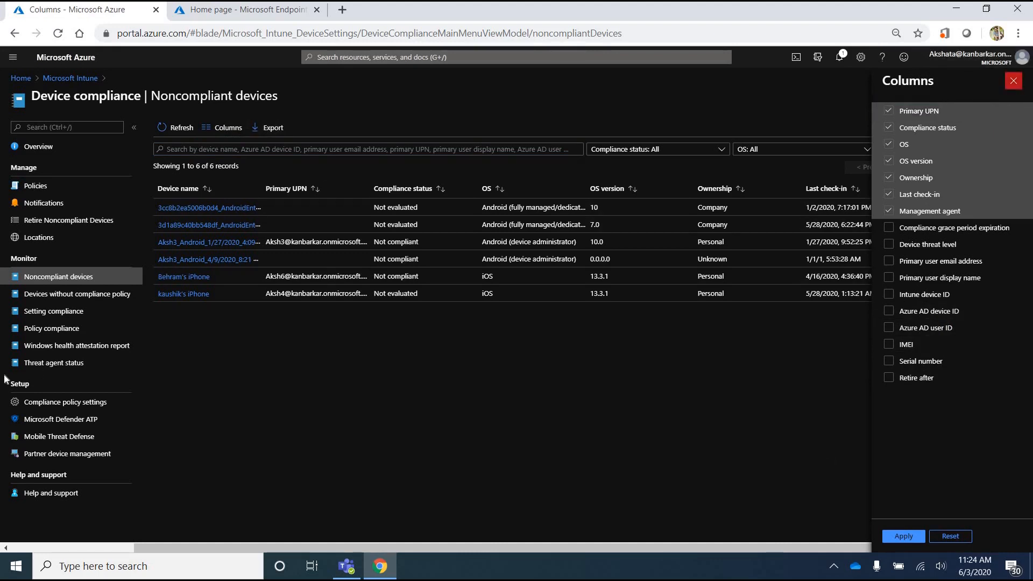
click(1013, 81)
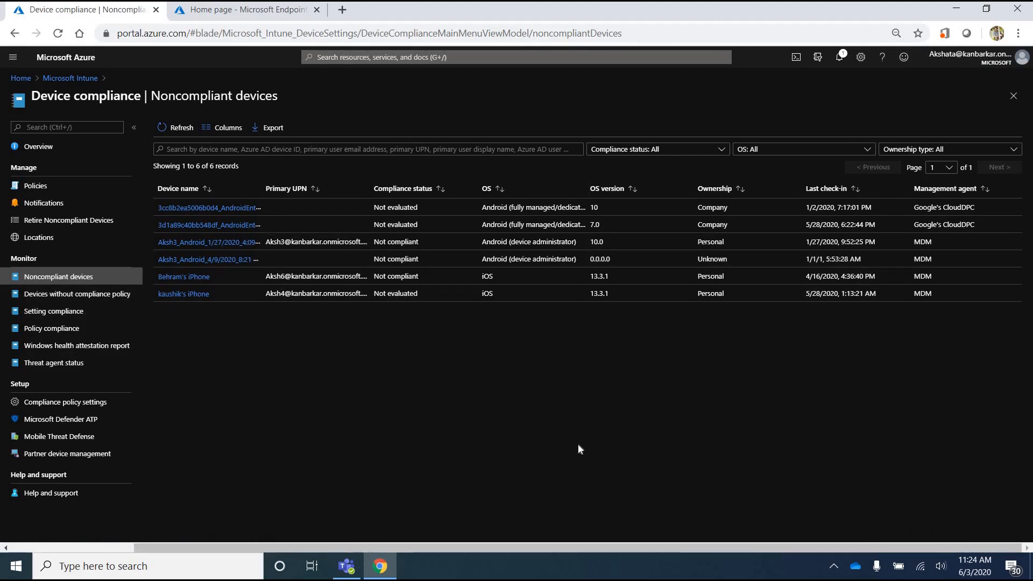
Look through the Devices without compliance policy report, including each device's user principal name, status and device model.
click(70, 296)
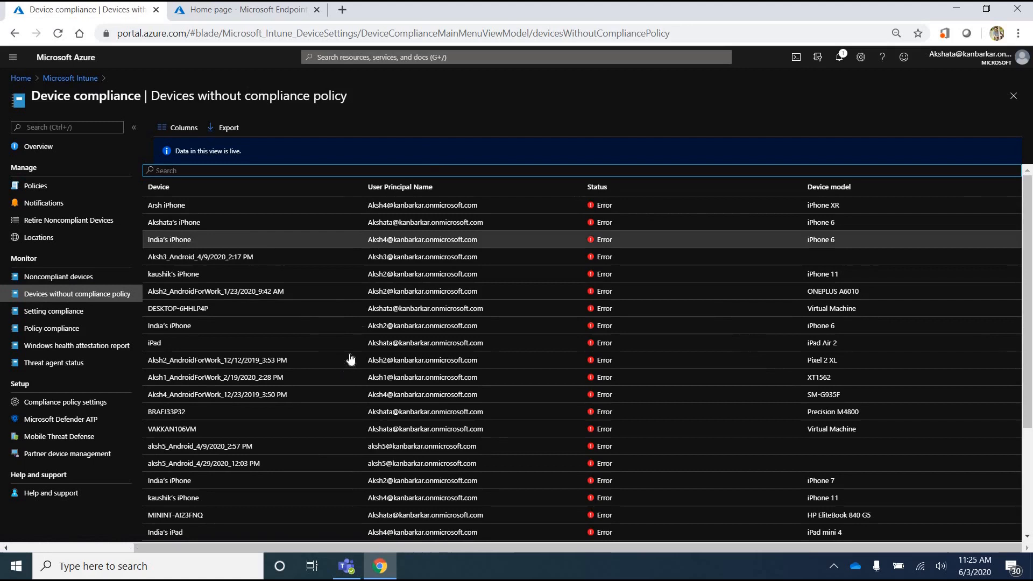
scroll(374, 325, down, 3)
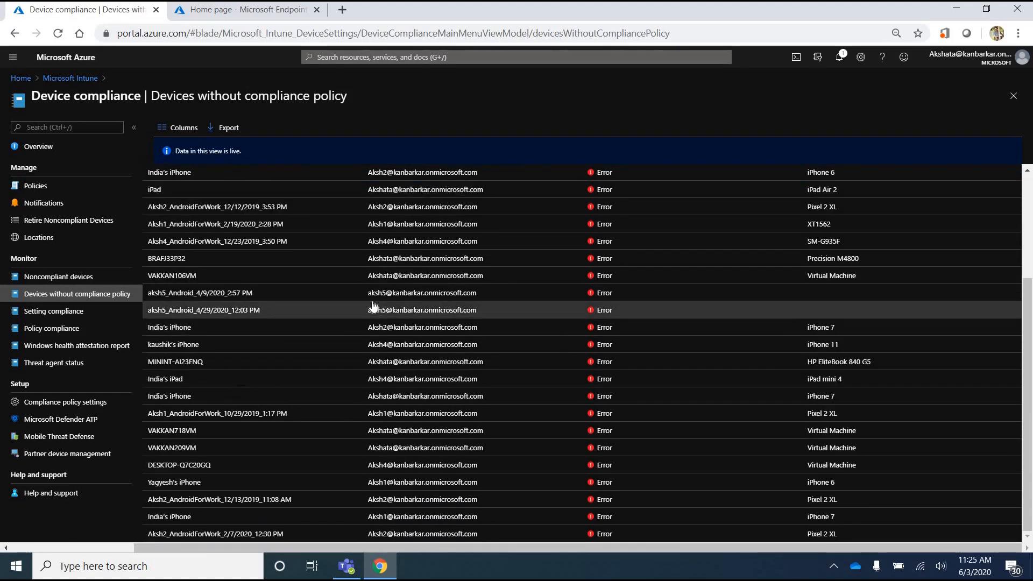
scroll(375, 305, up, 3)
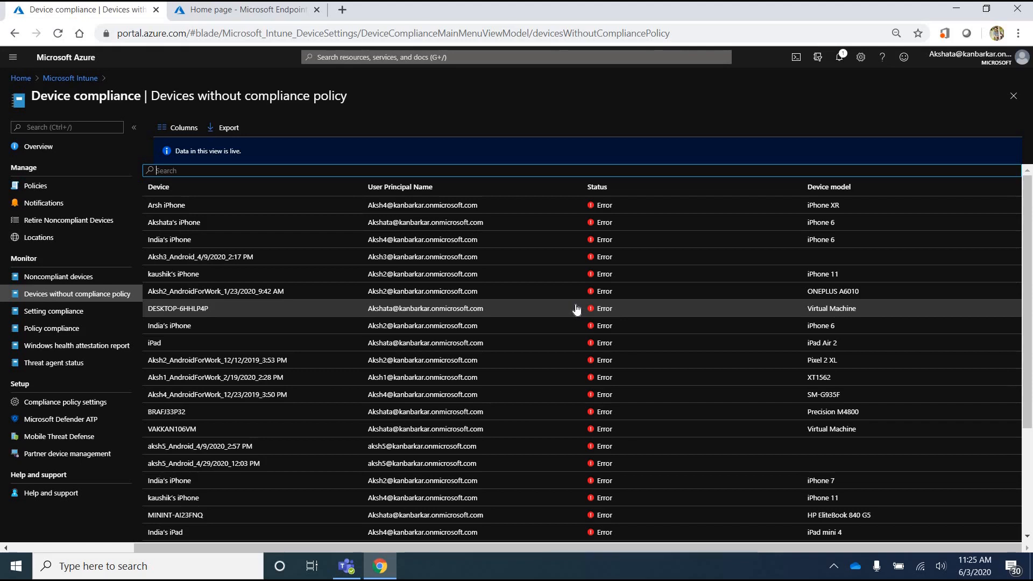
Review the Setting compliance report, focusing on the compliant devices figure for the Is active setting.
click(37, 312)
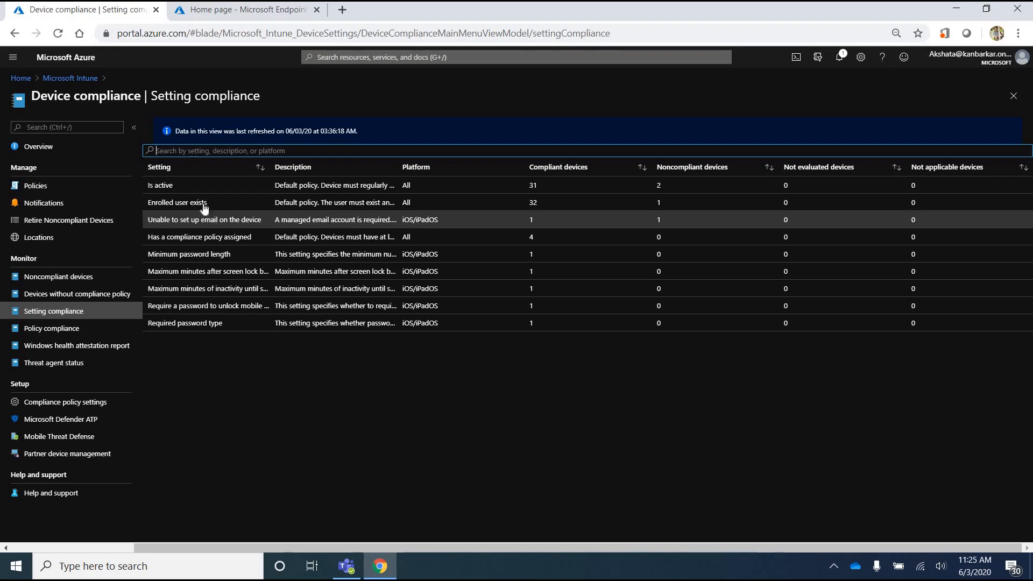
click(190, 189)
triple_click(188, 192)
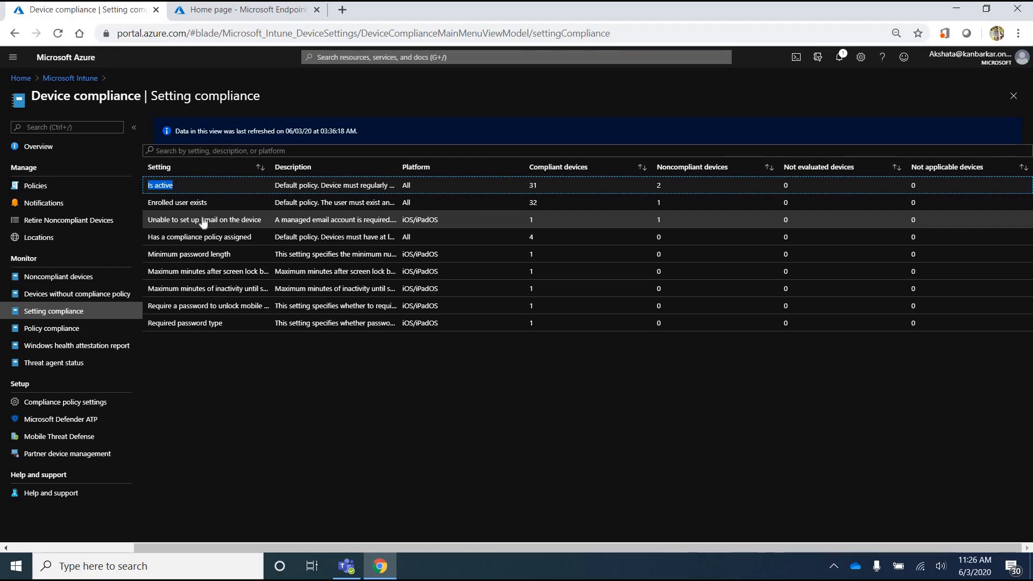
click(311, 408)
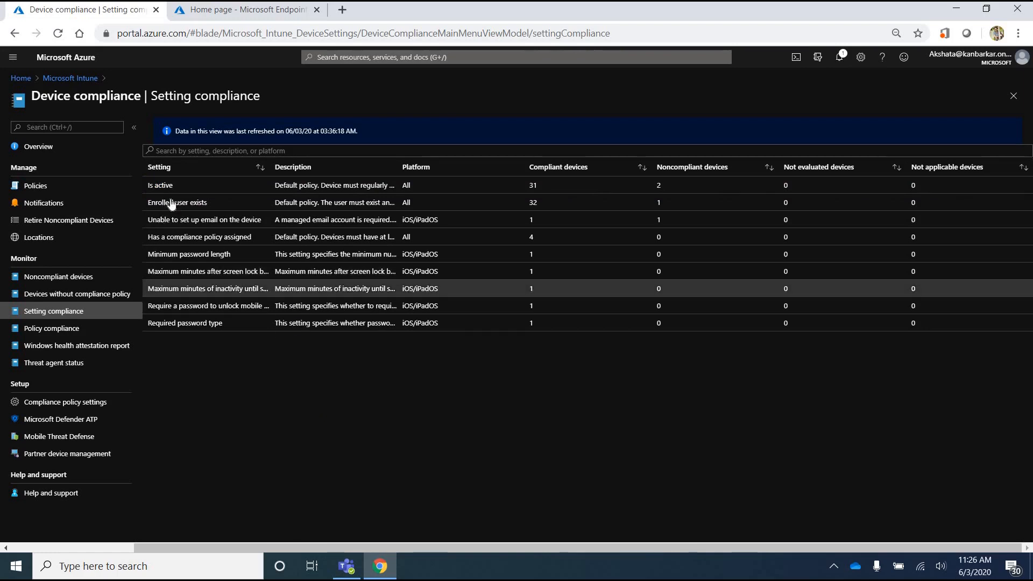
click(157, 185)
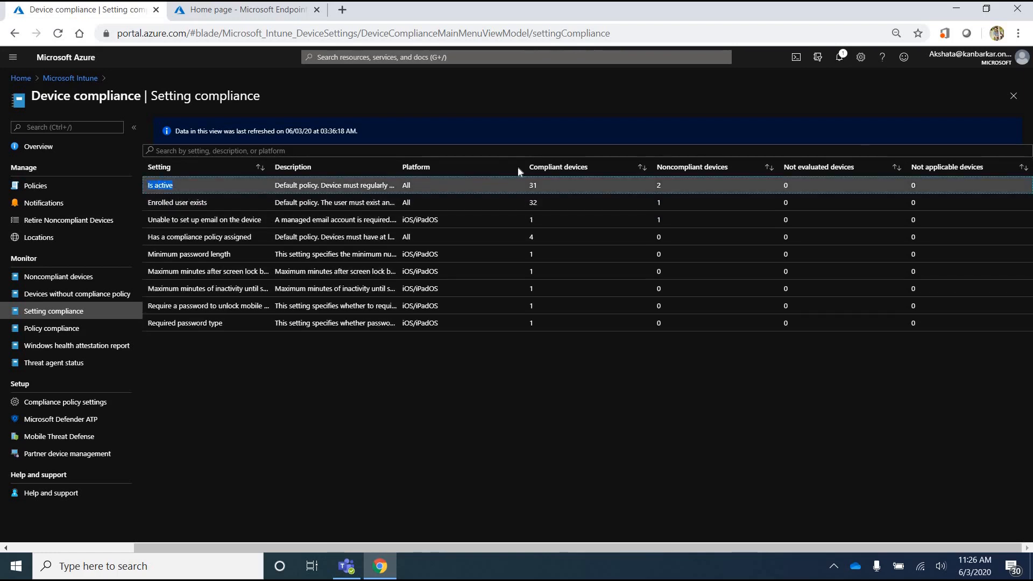
click(533, 186)
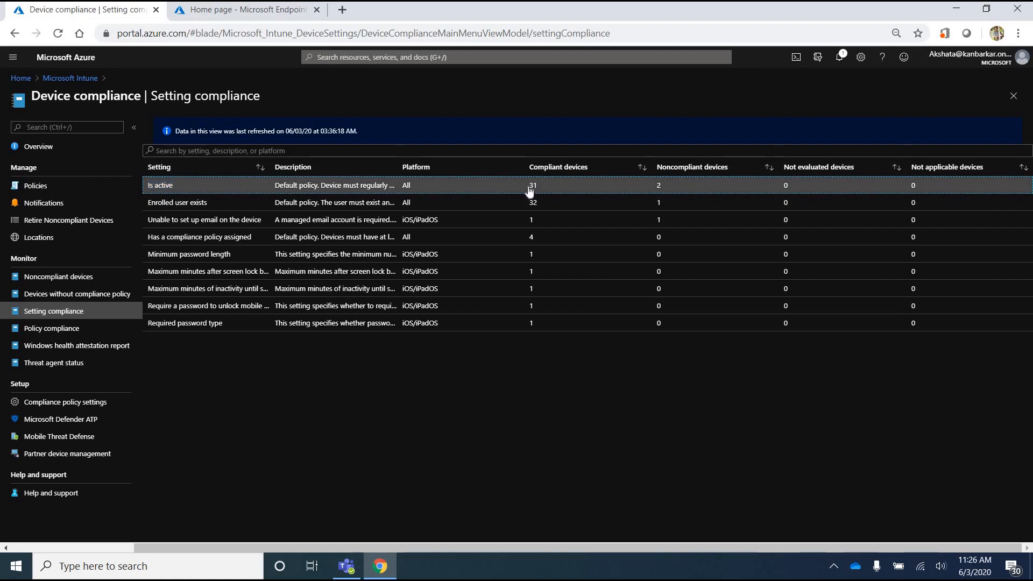
Compare the device counts for the Is active and Enrolled user exists settings, and view the Policy compliance report.
click(661, 185)
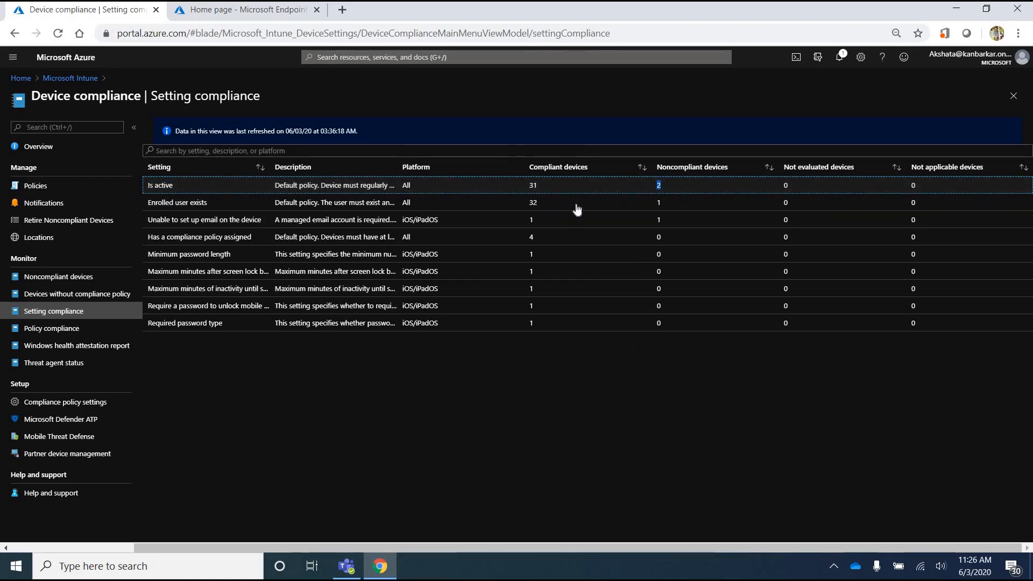
drag(551, 175, 183, 189)
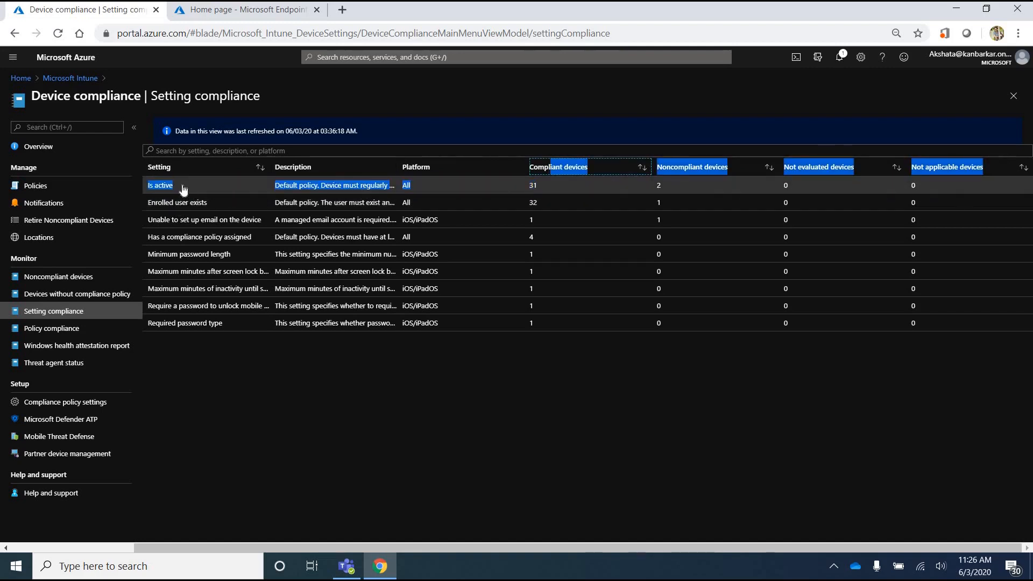
double_click(530, 203)
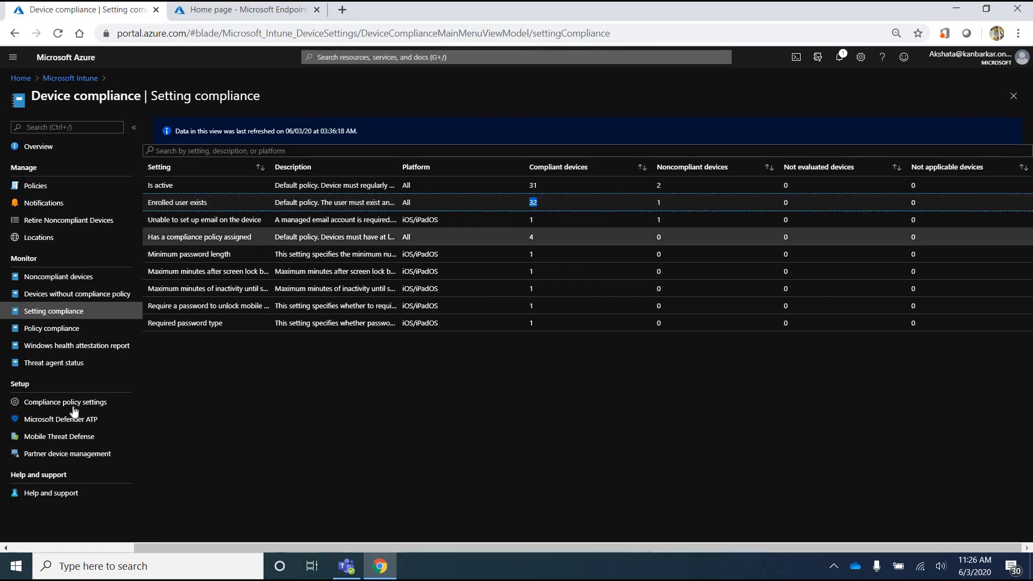
click(65, 329)
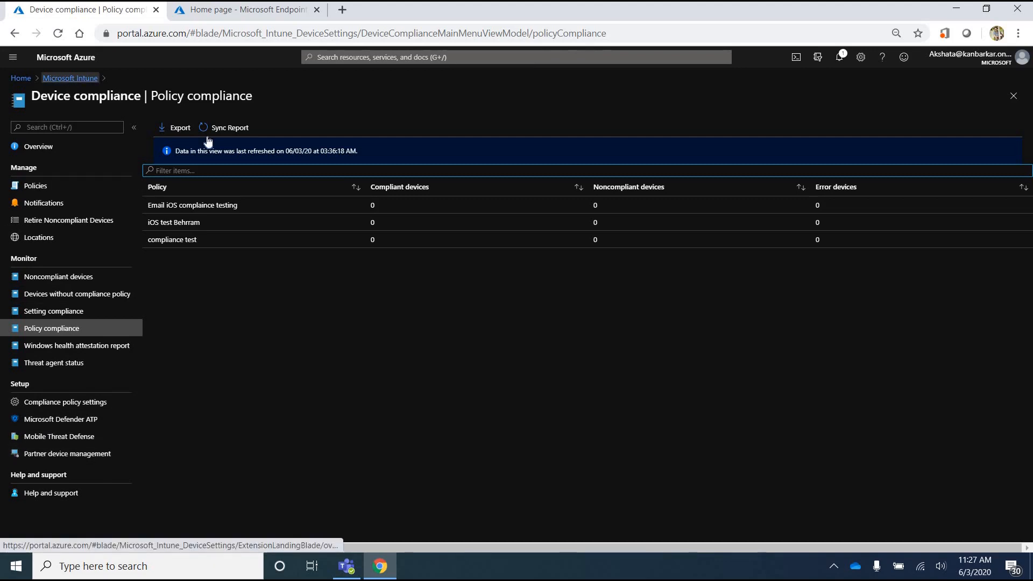
Open Intune's Device configuration overview and check the profile assignment status behind the Success row of the profile status tile.
click(75, 78)
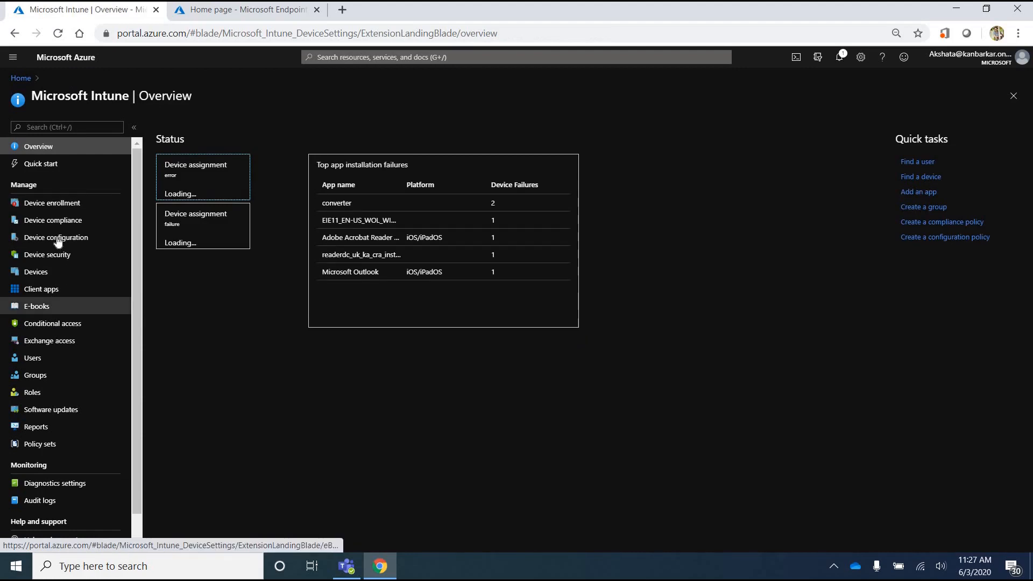
click(57, 238)
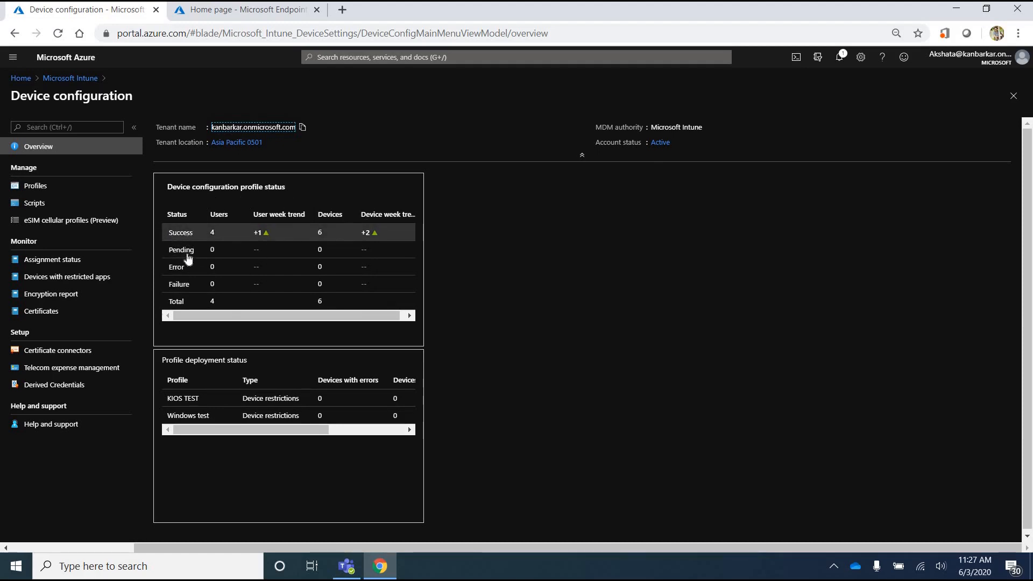
click(266, 239)
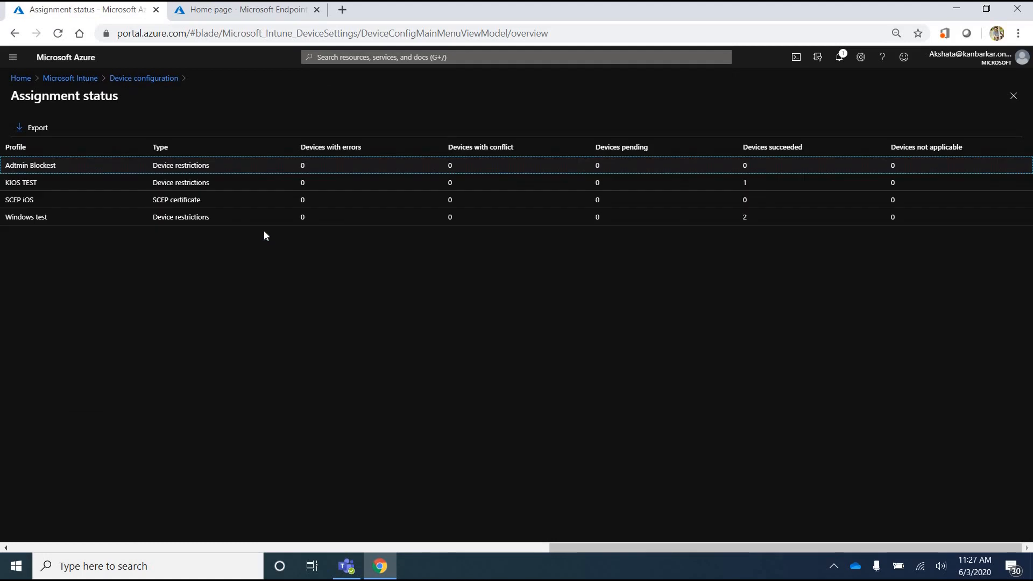
click(1013, 97)
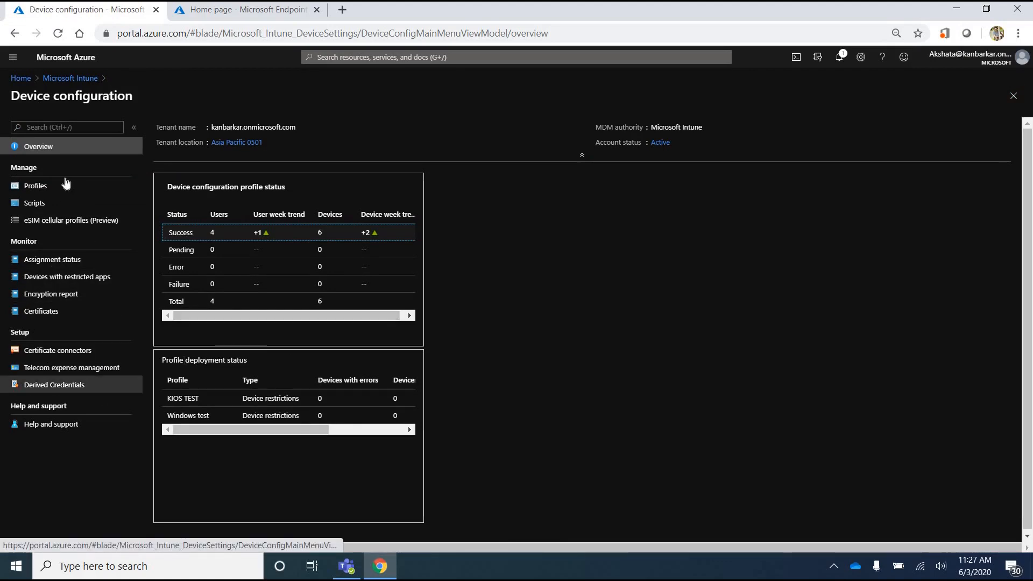
View the Assignment status and Devices with restricted apps reports under Device configuration monitoring.
click(49, 260)
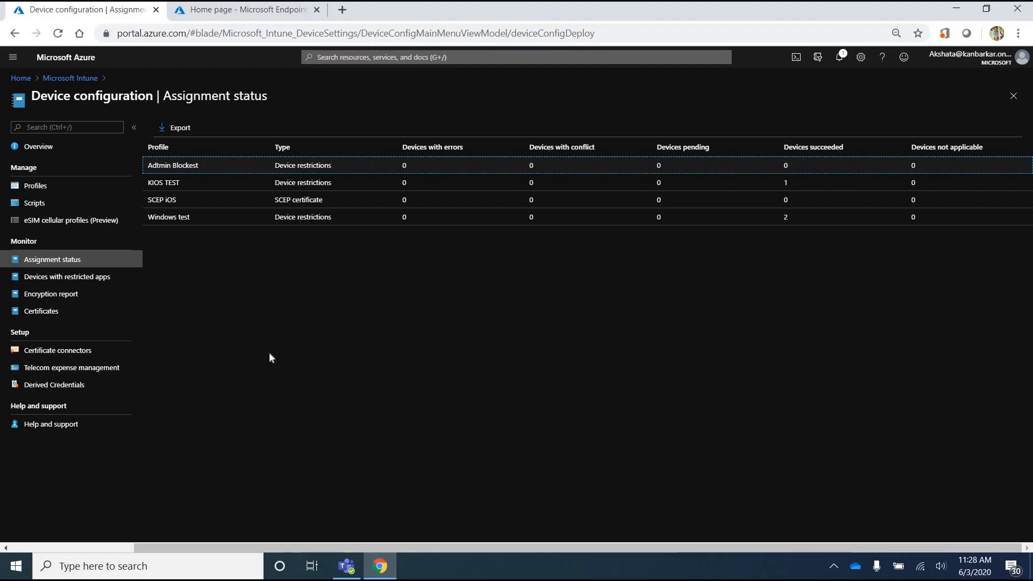
click(68, 278)
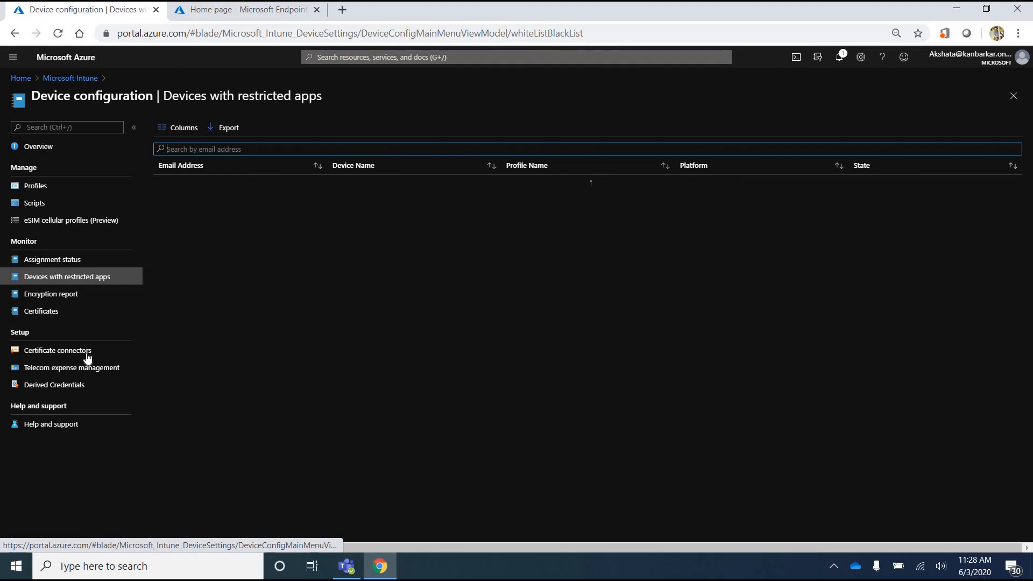
Review the Encryption report, focusing on the TPM version and Encryption readiness columns and the first device's readiness.
click(75, 295)
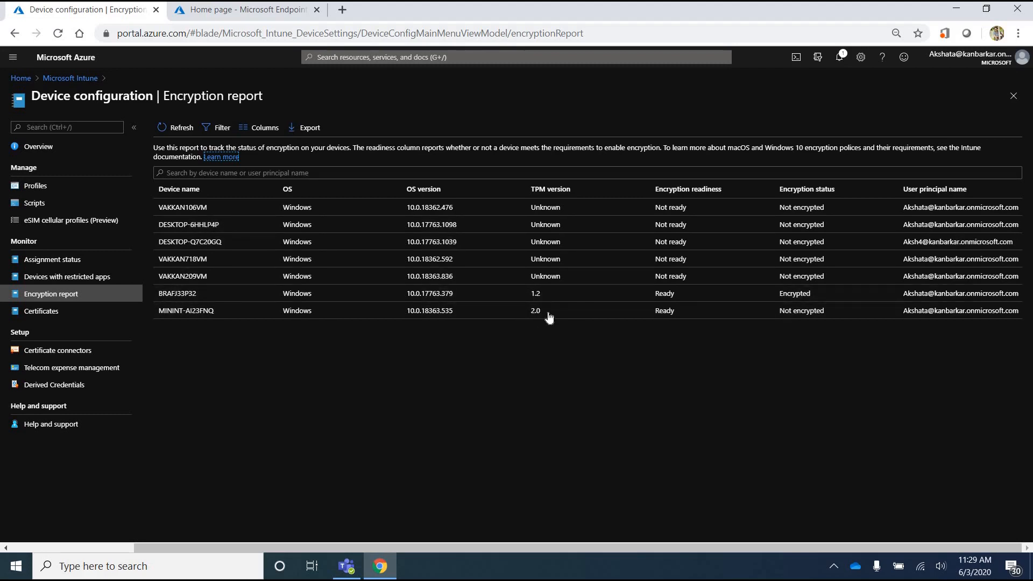
double_click(576, 193)
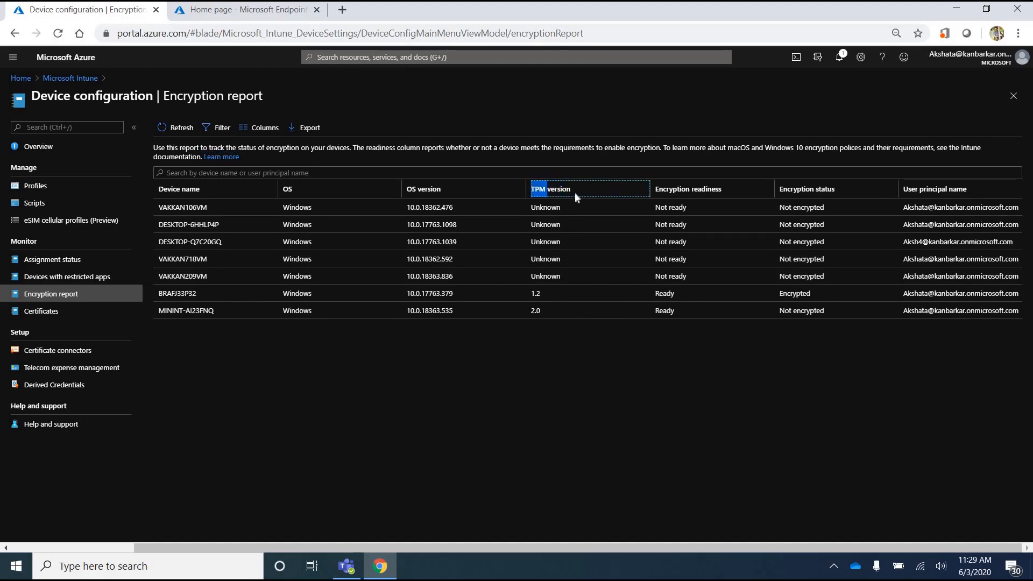
triple_click(572, 189)
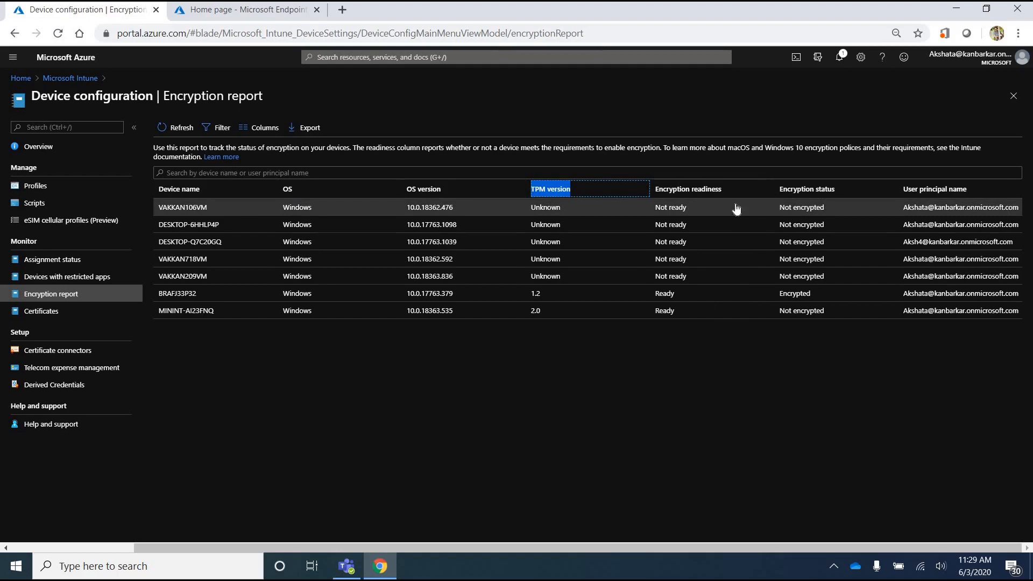
click(724, 192)
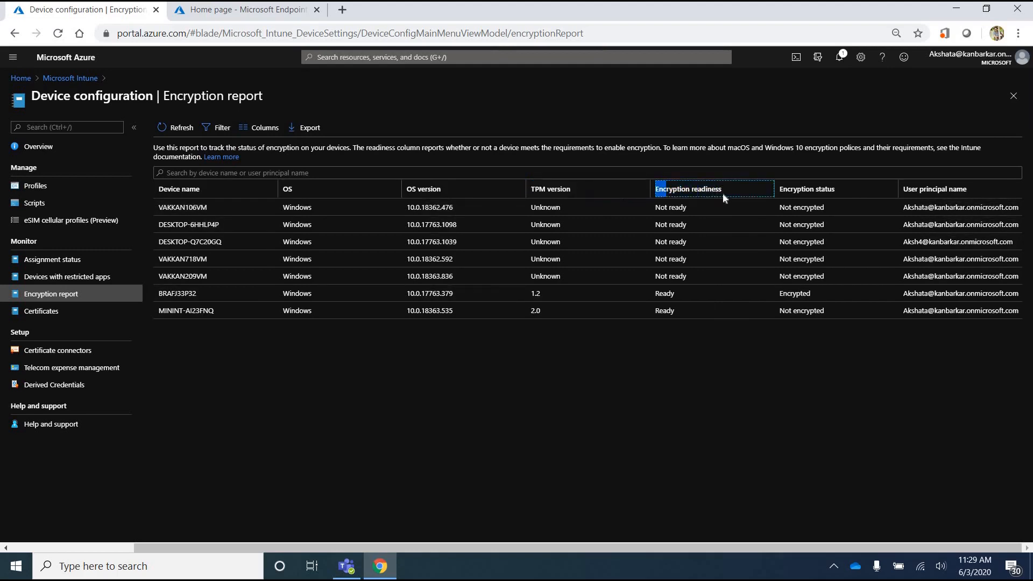
drag(702, 211, 658, 214)
triple_click(659, 214)
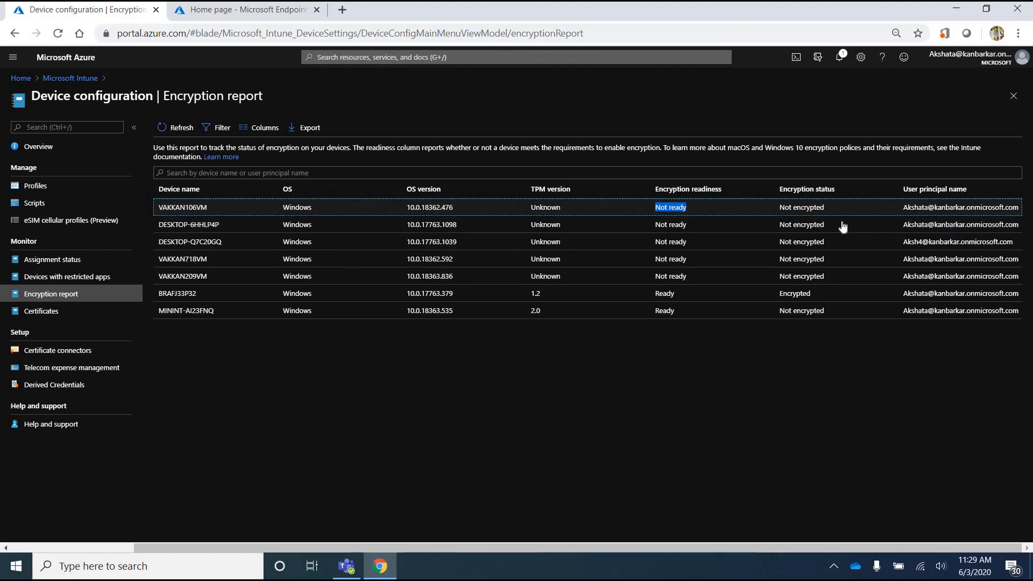
Check the TPM version and encryption readiness of device MININT-AI23FNQ, and view the columns available for the Encryption report.
double_click(659, 315)
double_click(536, 311)
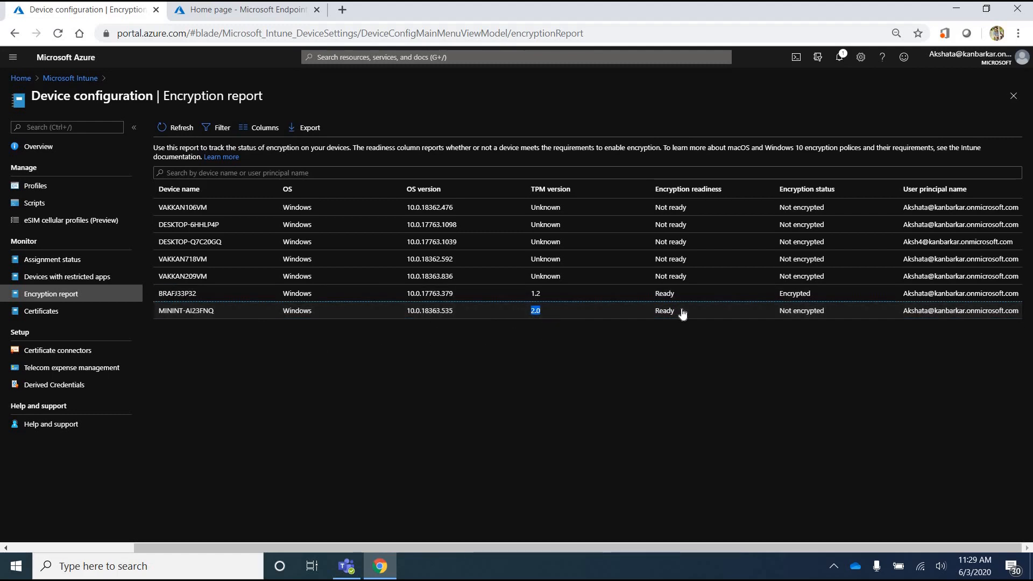
double_click(655, 311)
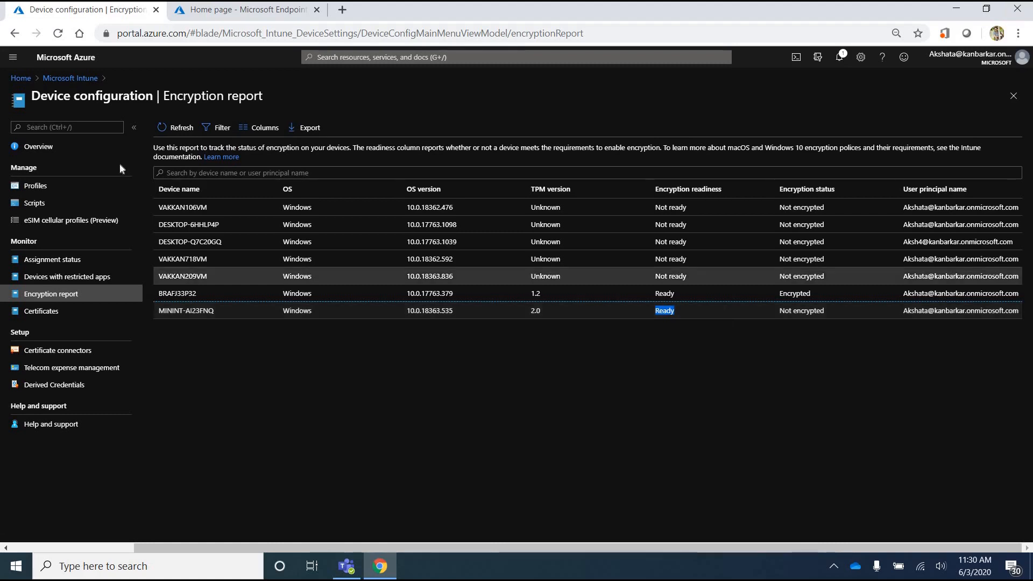
click(259, 127)
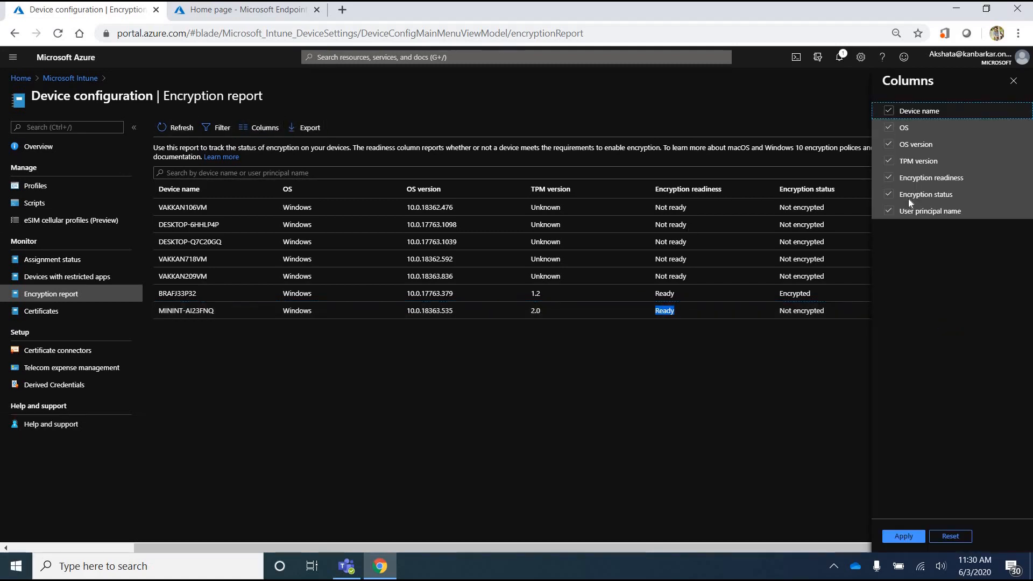
Review the Certificates report's columns, from Device Name through to the certificate revoke status.
click(39, 314)
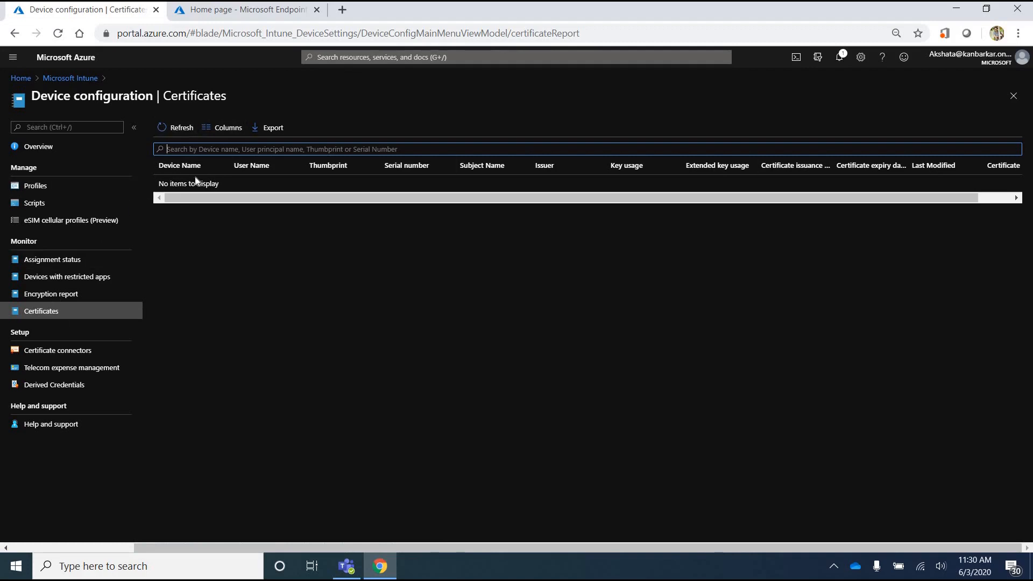
click(342, 190)
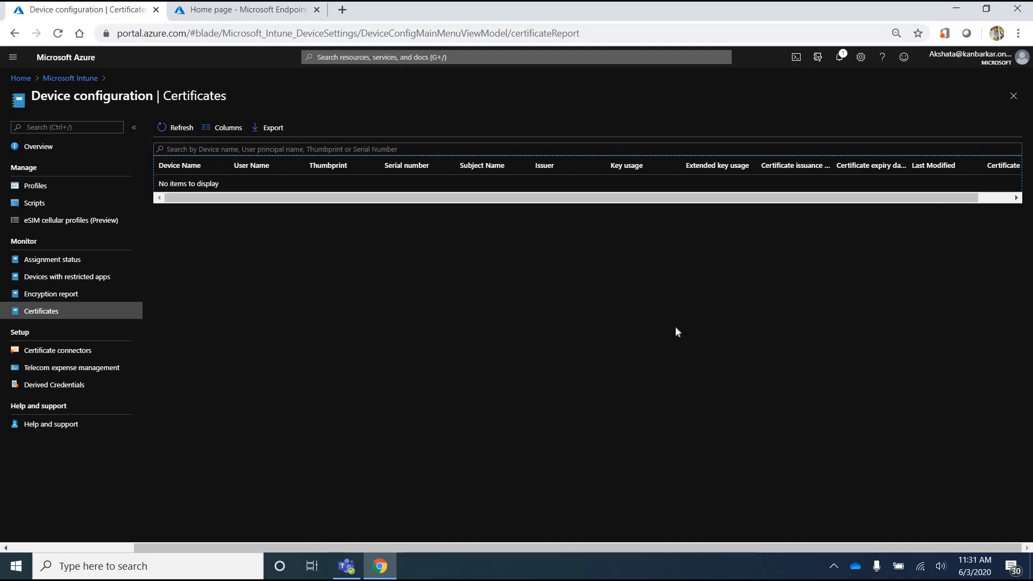
drag(824, 205, 838, 225)
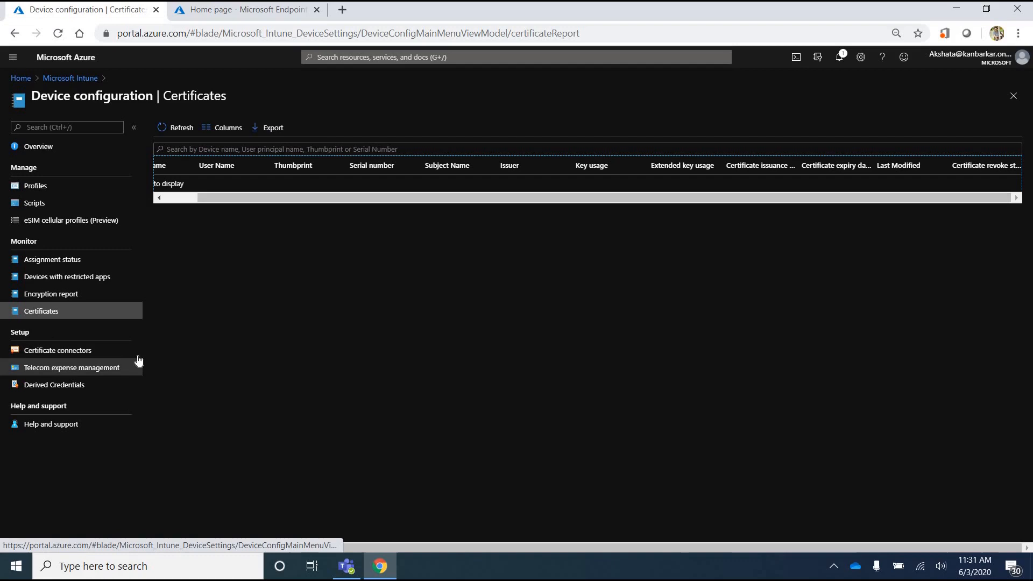
Open Intune's Devices overview and follow the Android entry of the Intune enrolled devices tile to the device list.
click(65, 80)
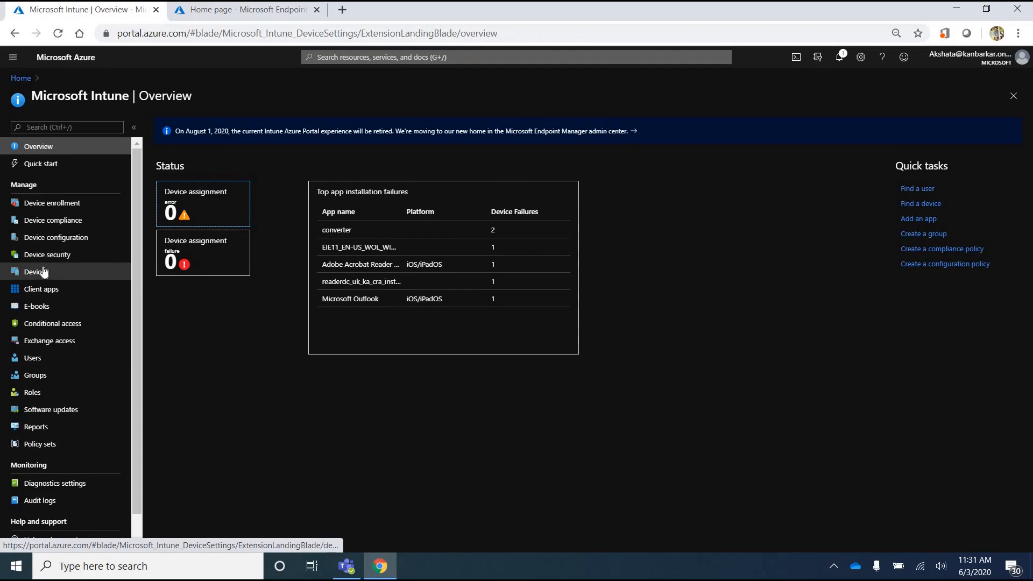
click(42, 271)
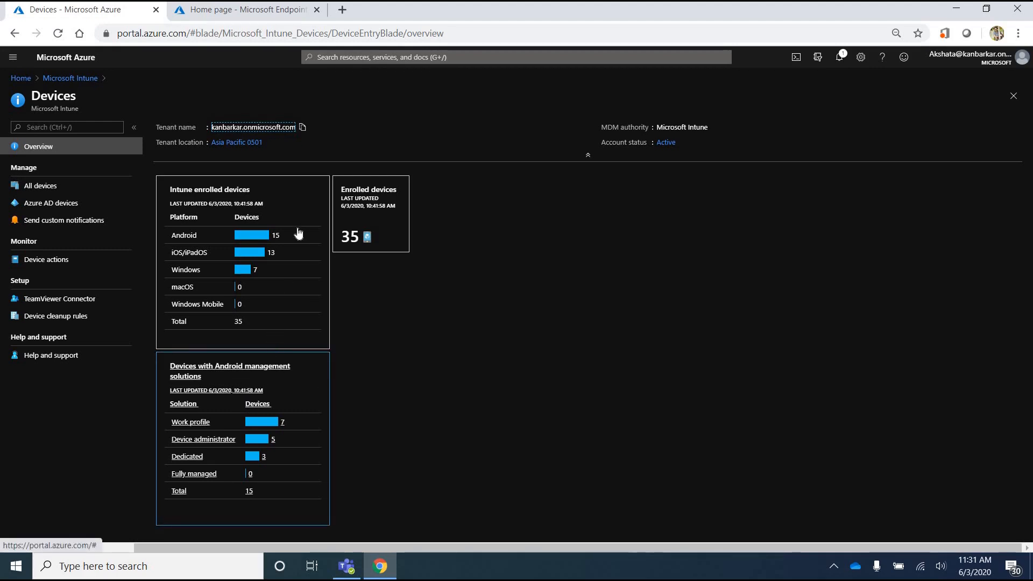
click(179, 237)
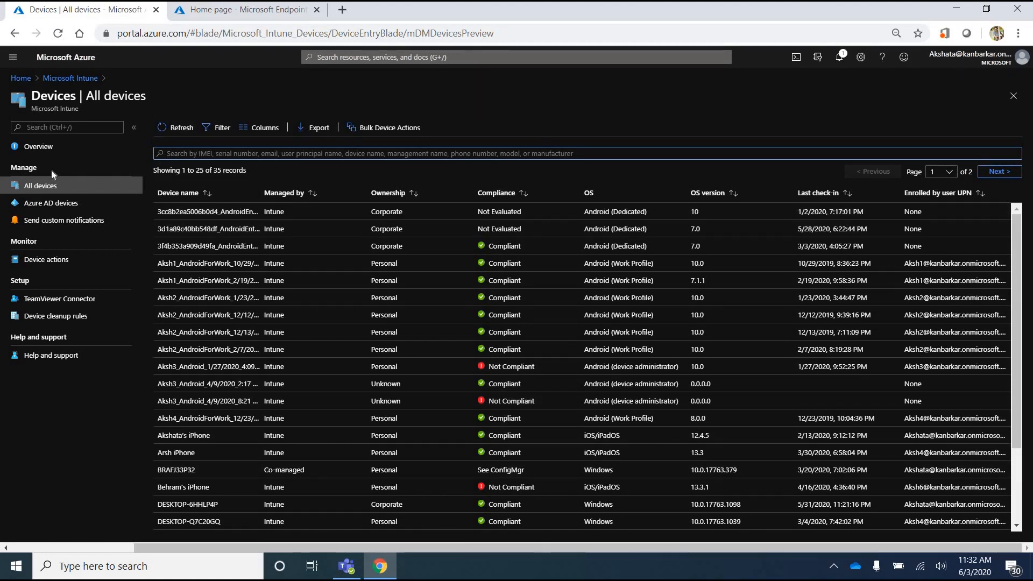
Return to the Devices overview, list all devices, and open the details of the first Android Enterprise device.
click(39, 146)
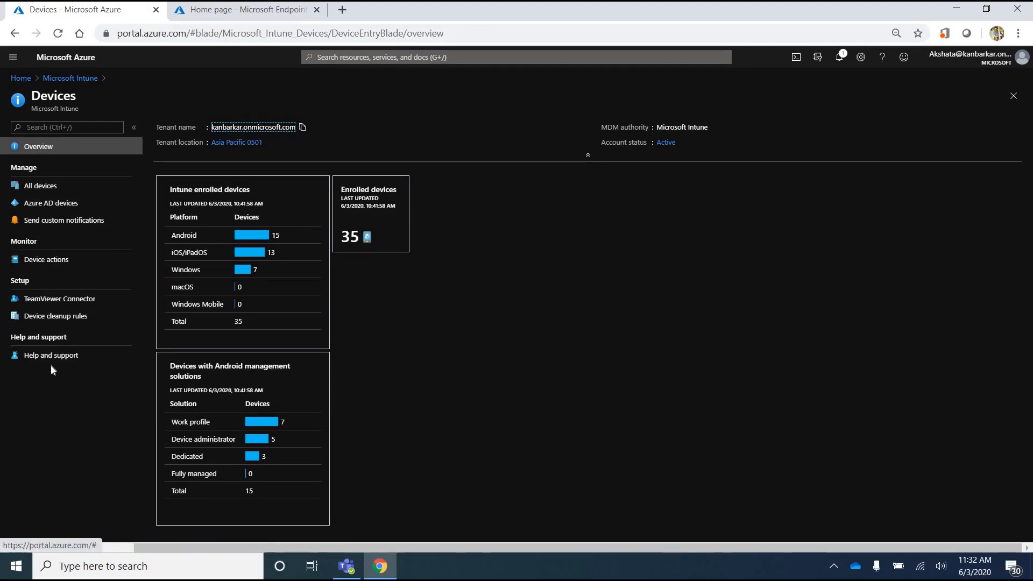
click(43, 185)
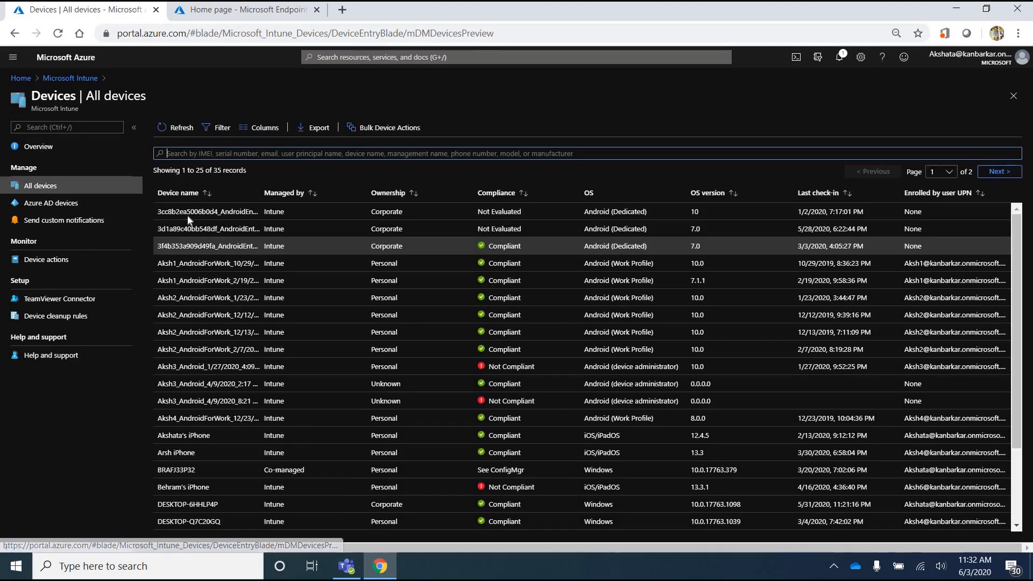
click(189, 214)
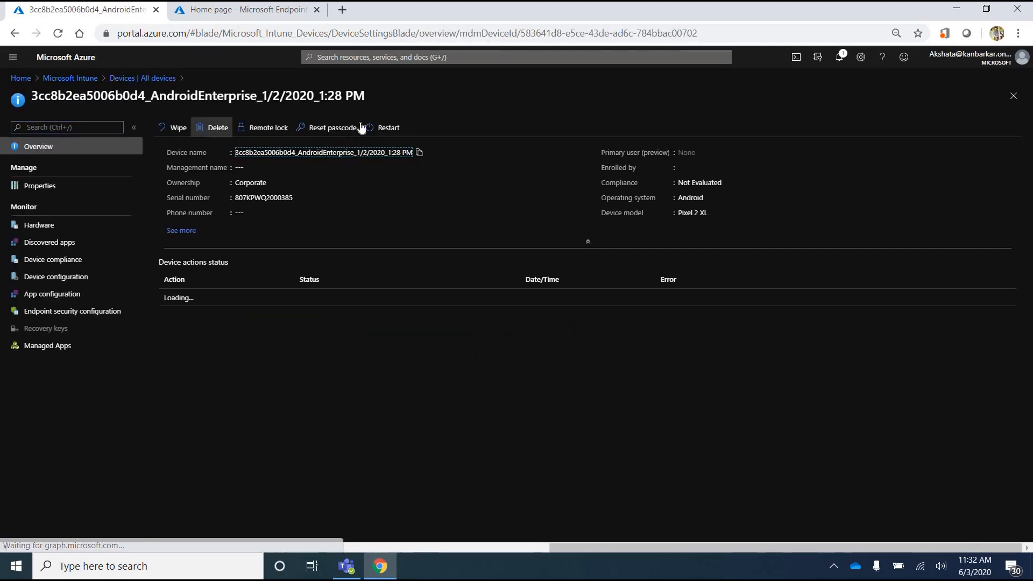
Open Intune's Client apps overview and look through the Top installation failures by devices tile.
click(80, 79)
click(43, 501)
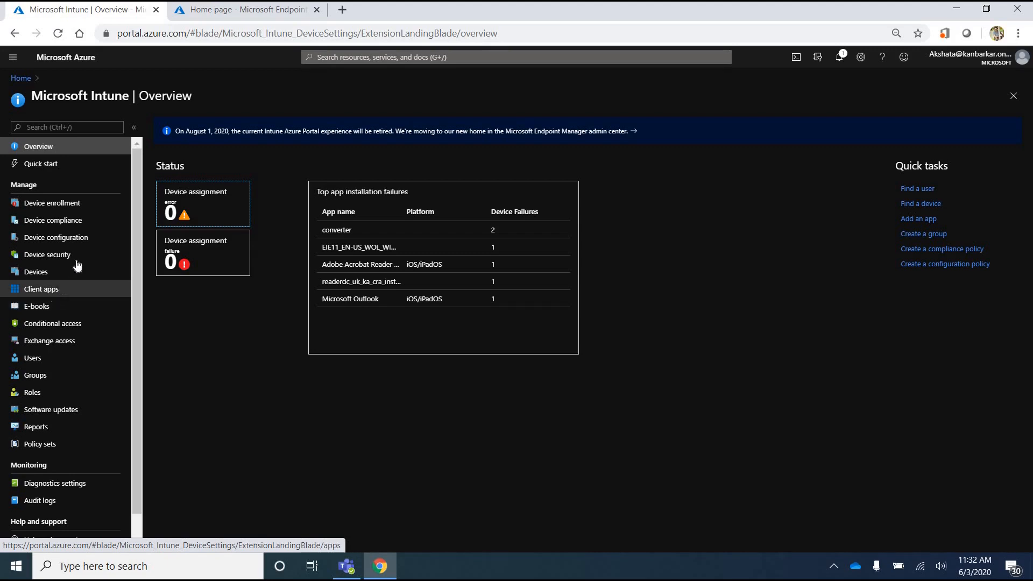
click(67, 289)
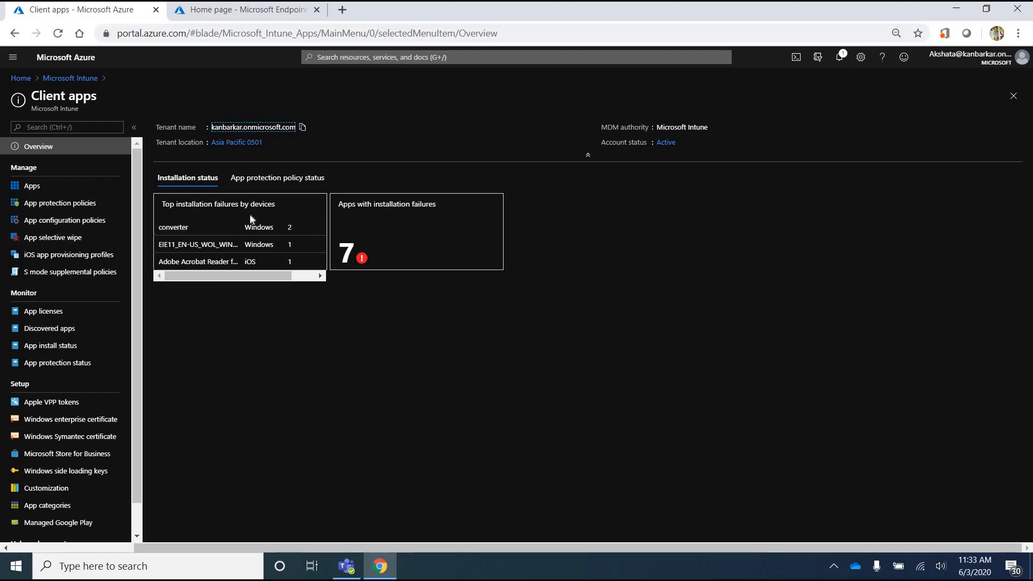
drag(179, 273, 203, 277)
click(159, 276)
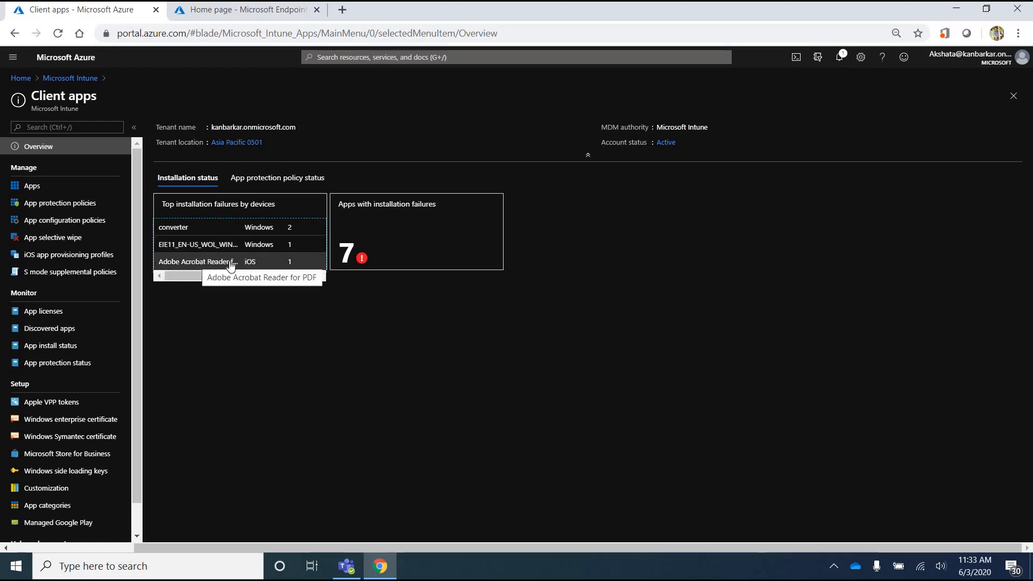
Inspect the device and user status of the EIE11_EN-US_WOL_WIN764.intunewin app, and close its details.
click(193, 249)
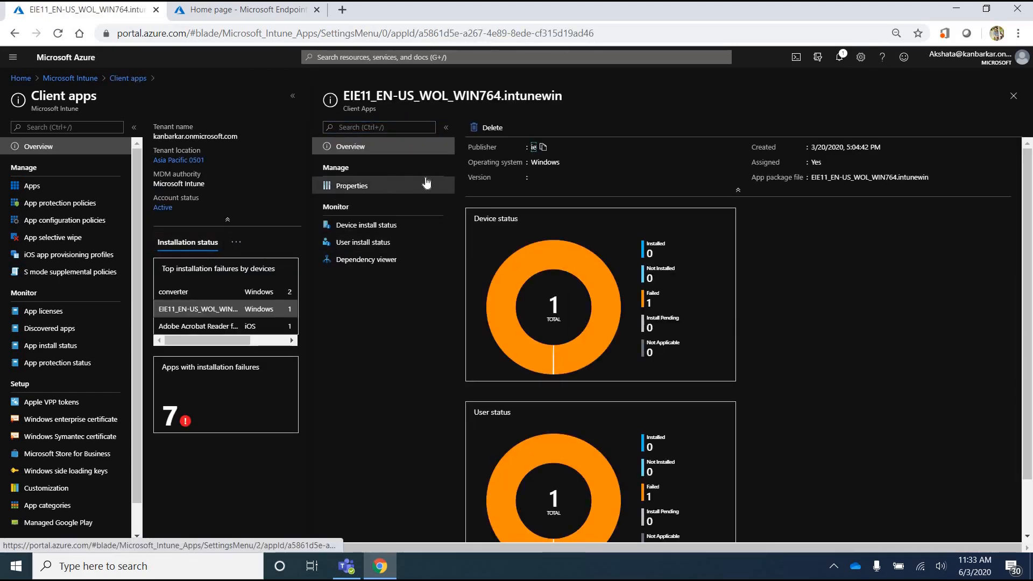
drag(569, 95, 501, 96)
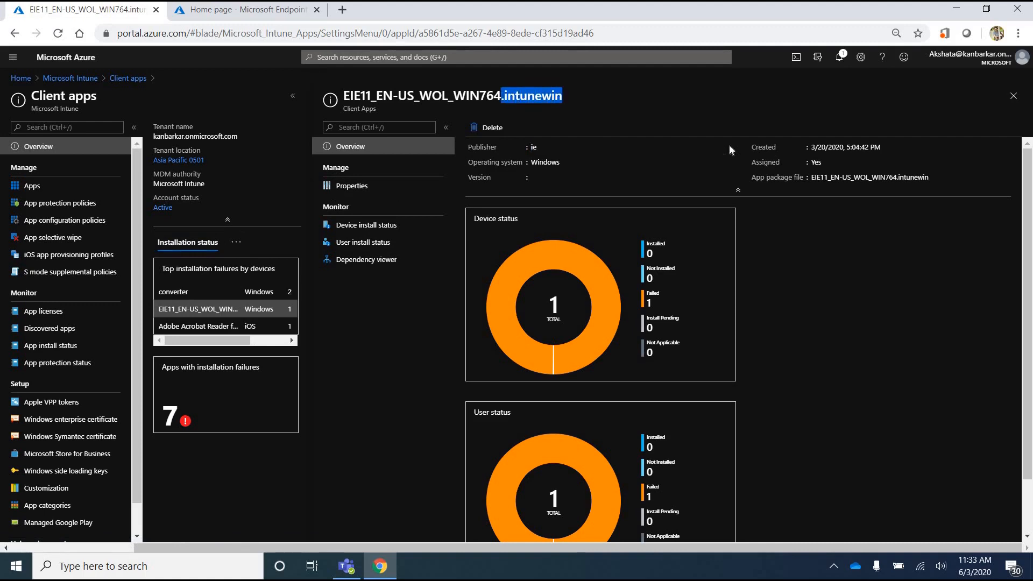
click(1013, 99)
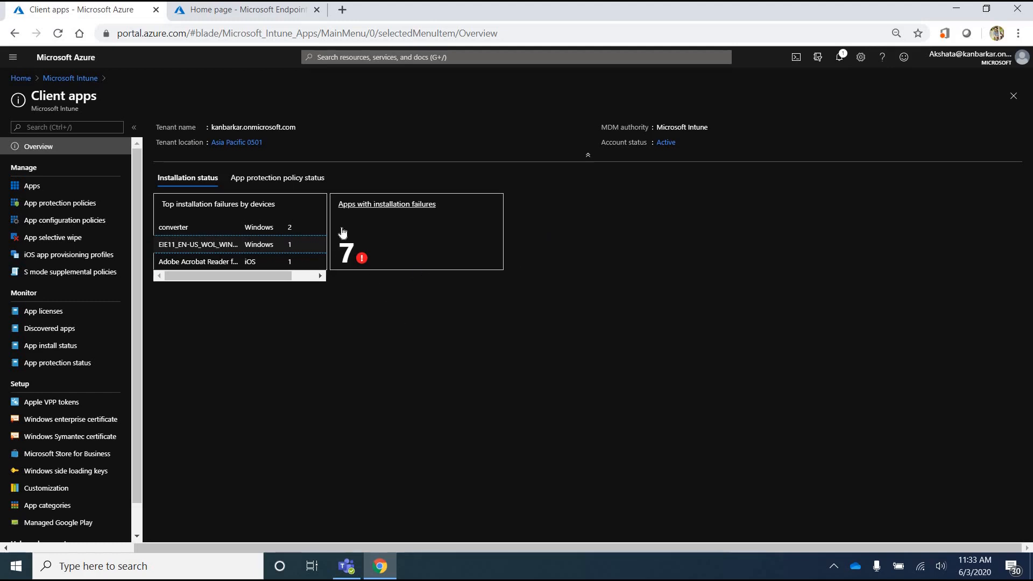
Review the App install status list behind the Apps with installation failures tile, and return to the Client apps overview.
click(411, 209)
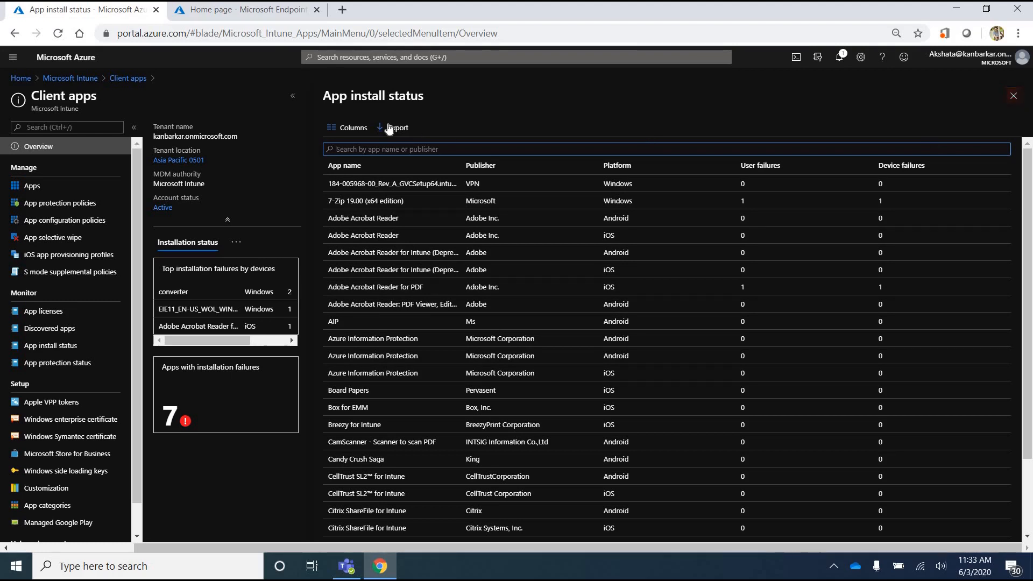
click(1014, 100)
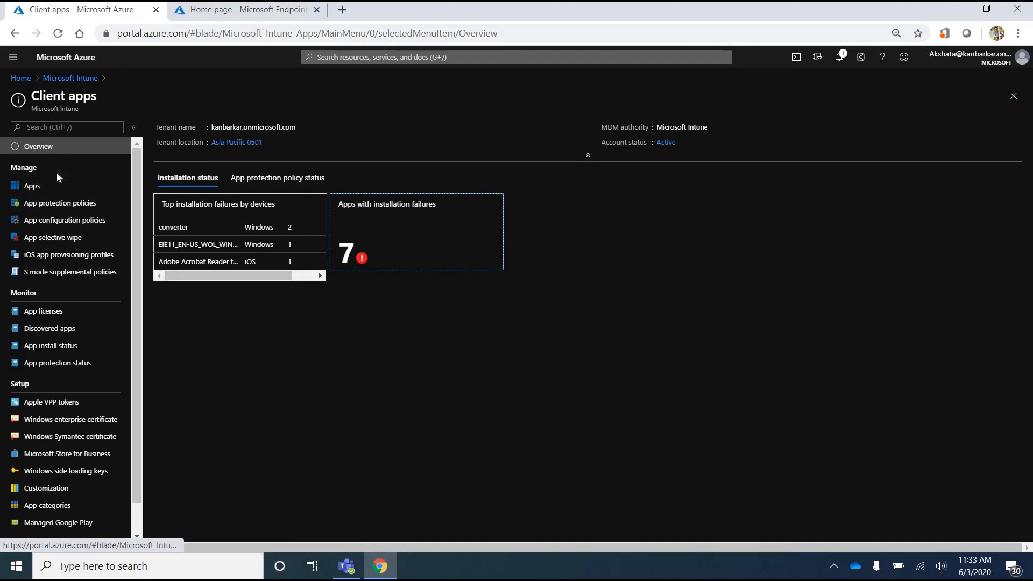
Look through the Apps list under Client apps, including its pane for adding an app and its available column options.
click(50, 193)
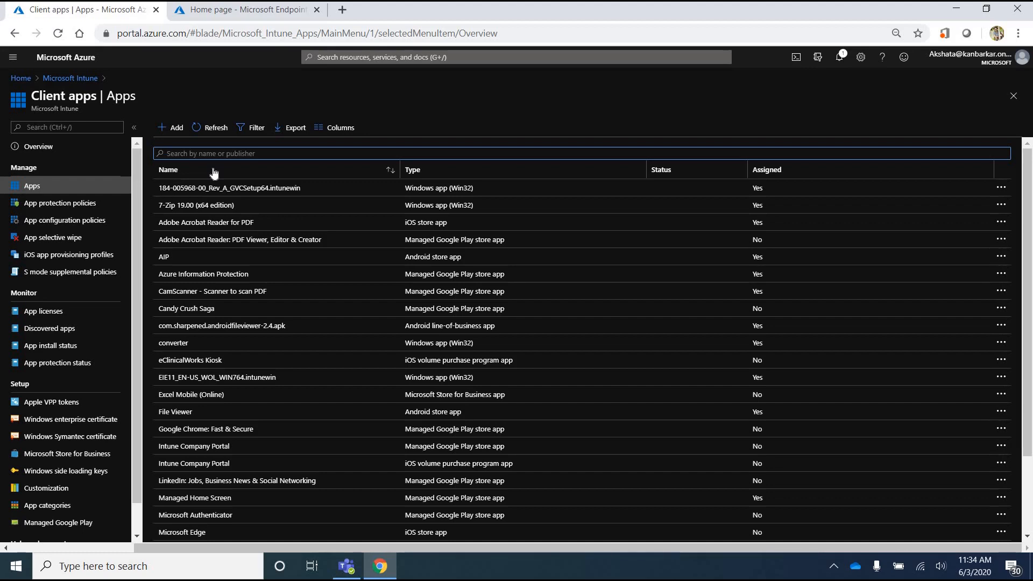
click(175, 128)
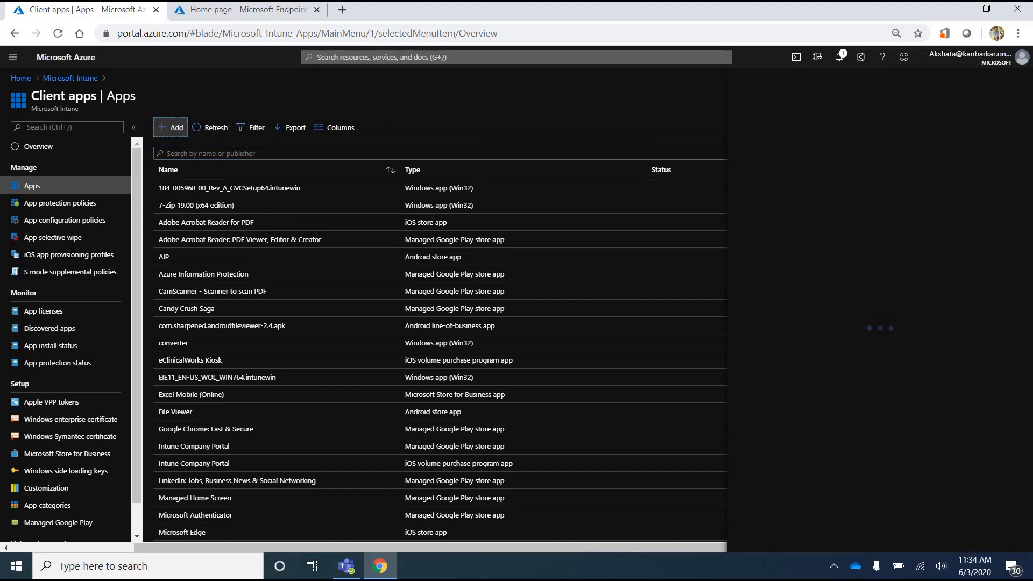
click(1013, 96)
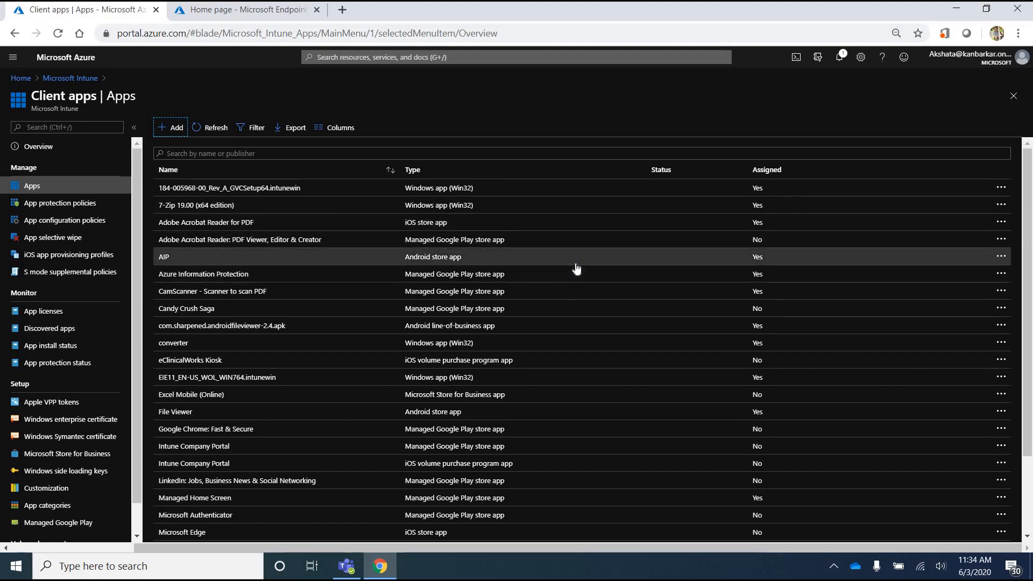
scroll(574, 264, down, 1)
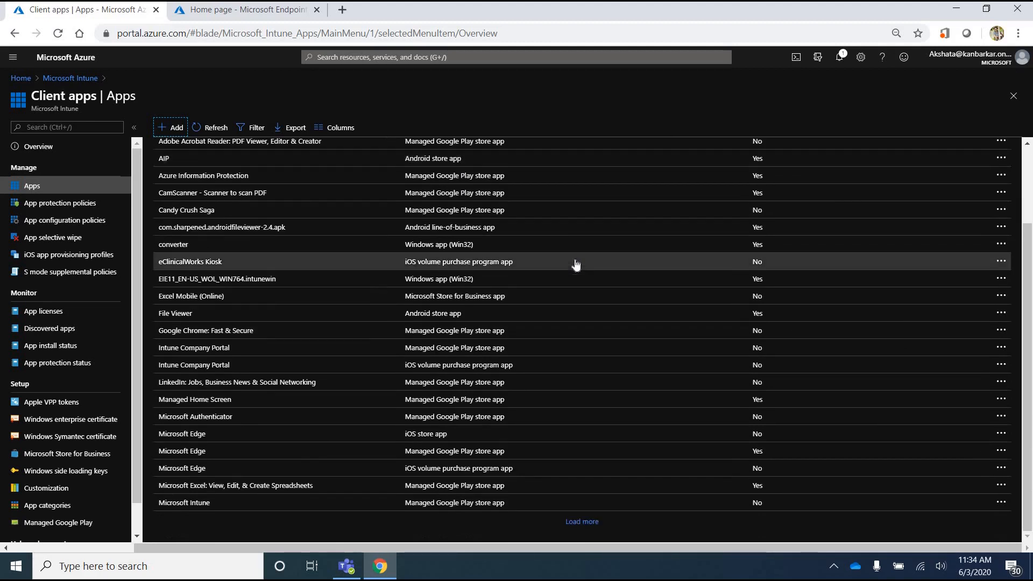
scroll(576, 242, up, 1)
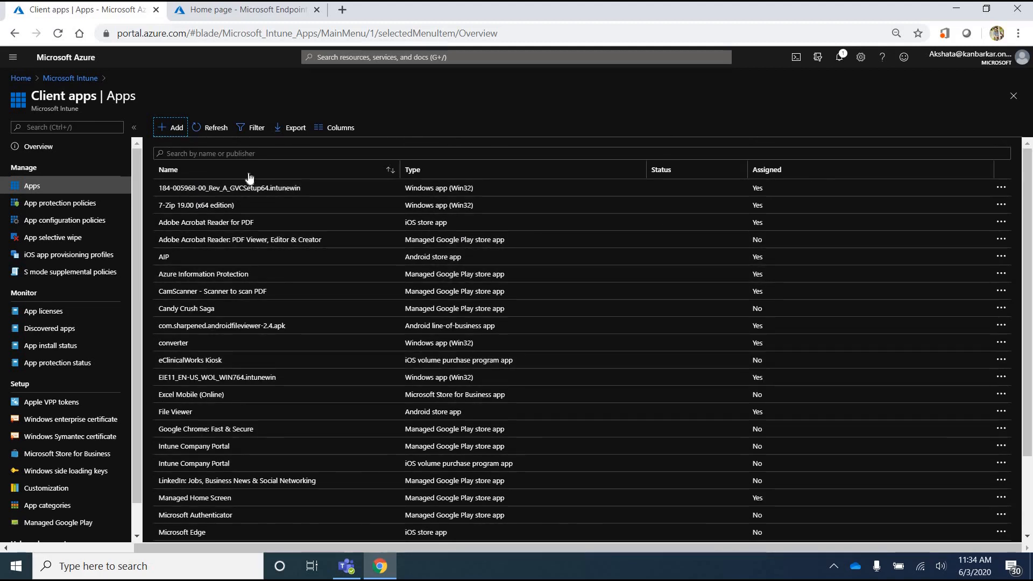
click(338, 128)
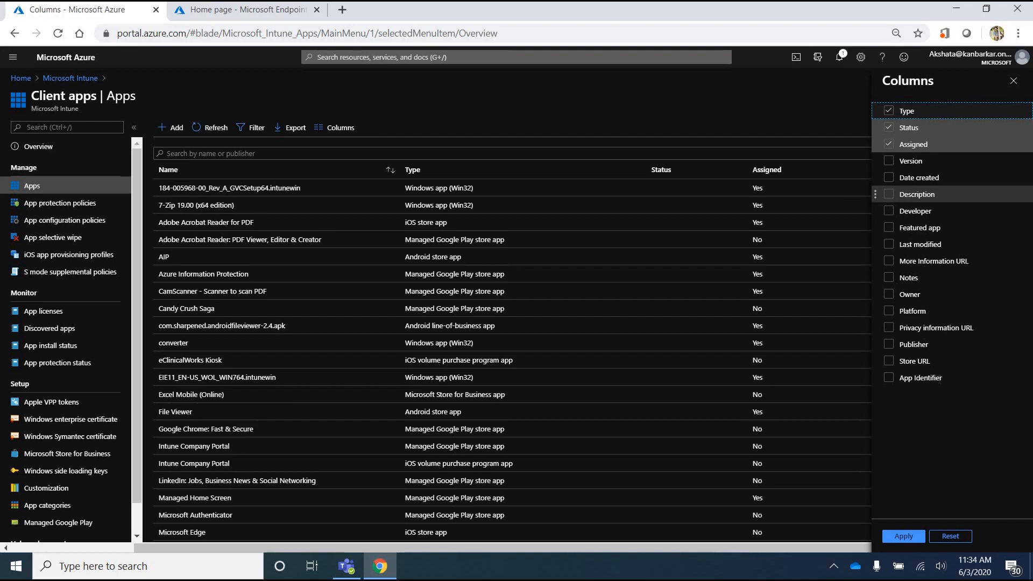
click(1011, 80)
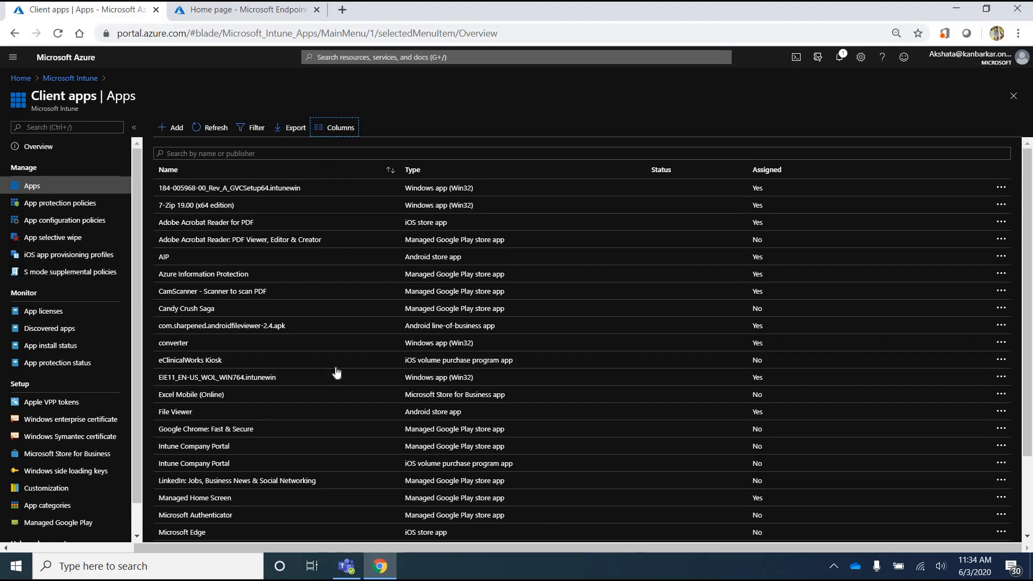
Review the App protection policies list with its column options, and open the App configuration policies list.
click(75, 213)
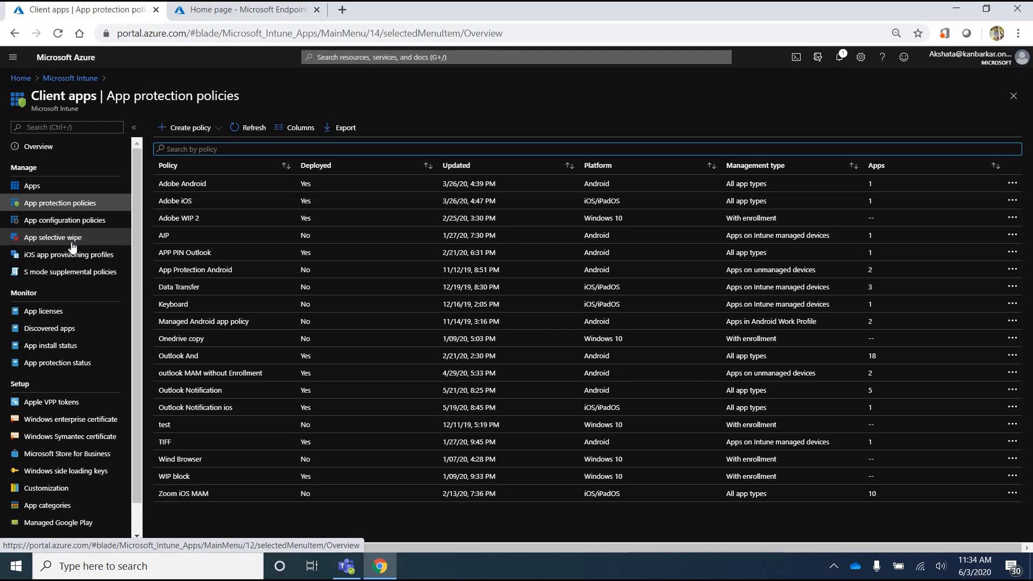
click(285, 129)
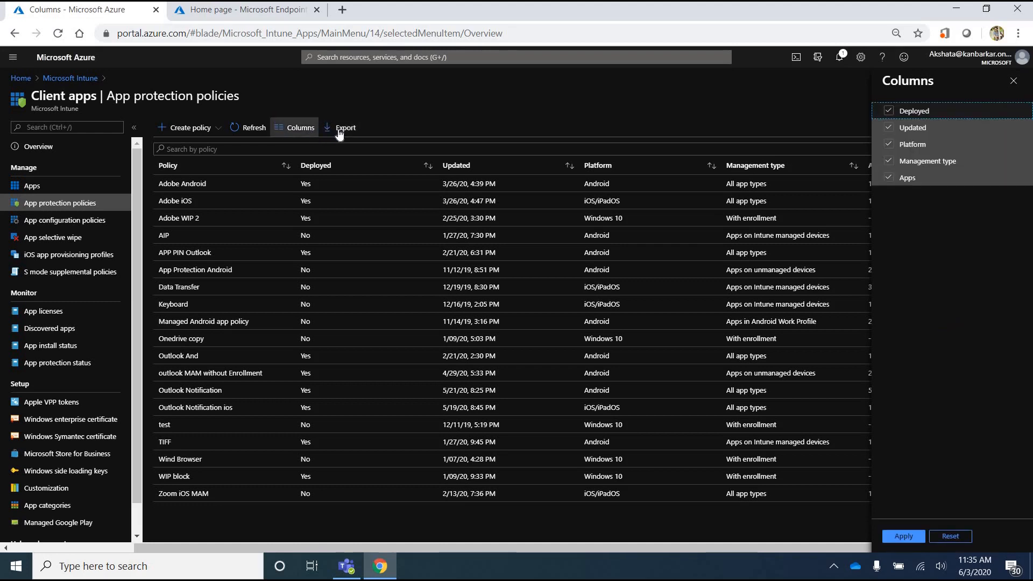
click(57, 222)
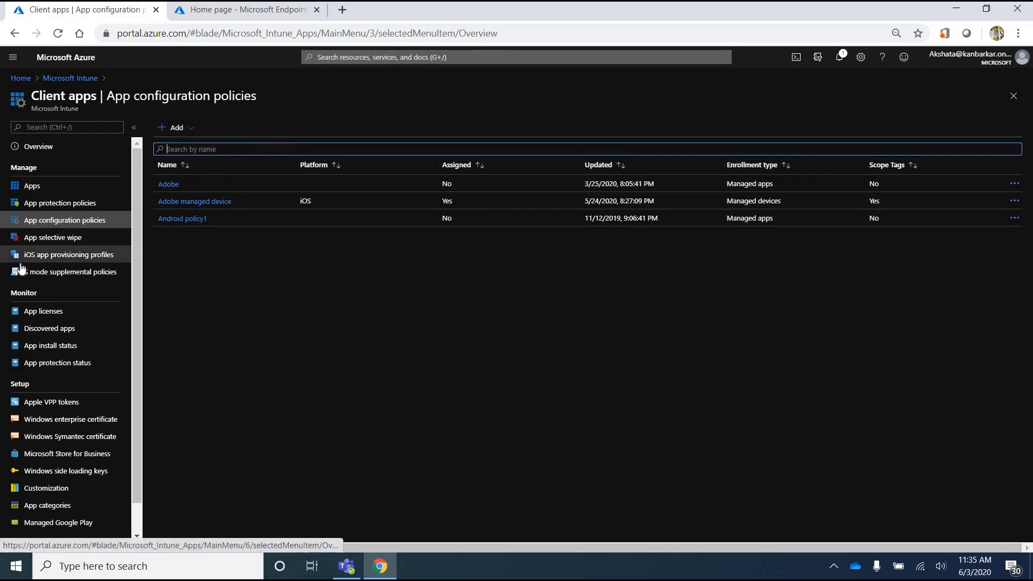
View the wipe requests and the User-Level Wipe list under App selective wipe.
click(57, 239)
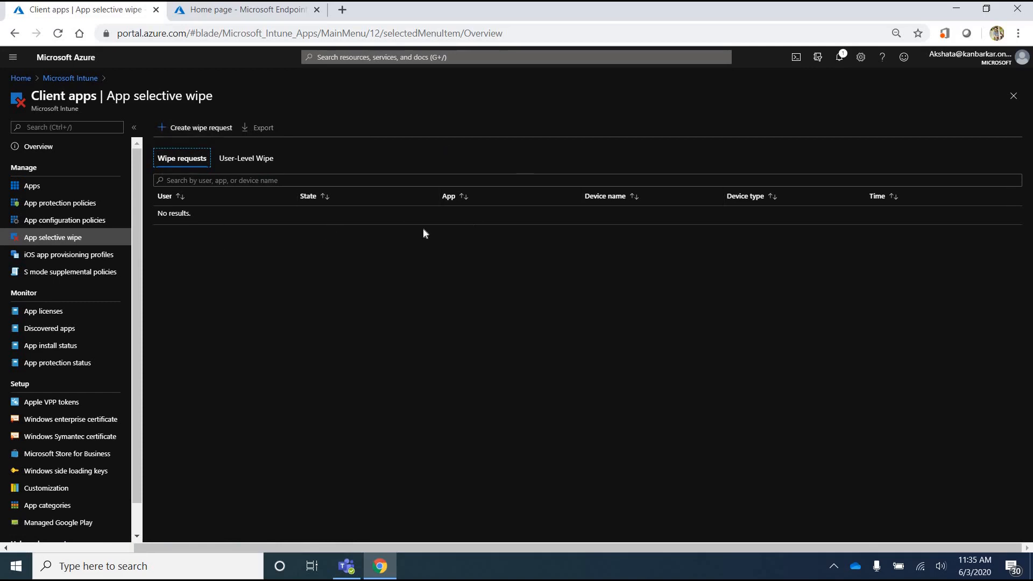
click(254, 166)
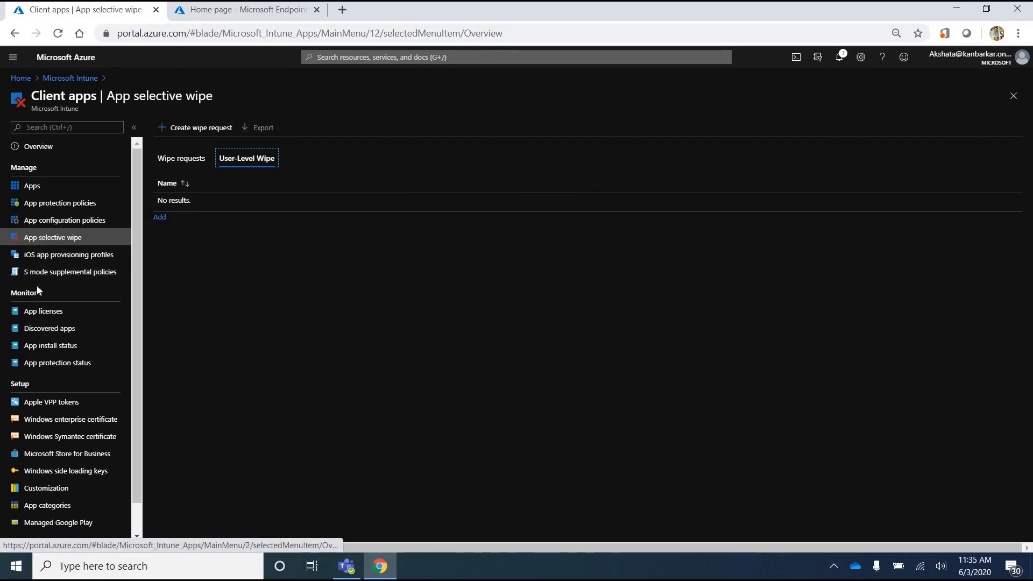
Look through the App licenses, Discovered apps and App install status monitoring lists.
click(40, 313)
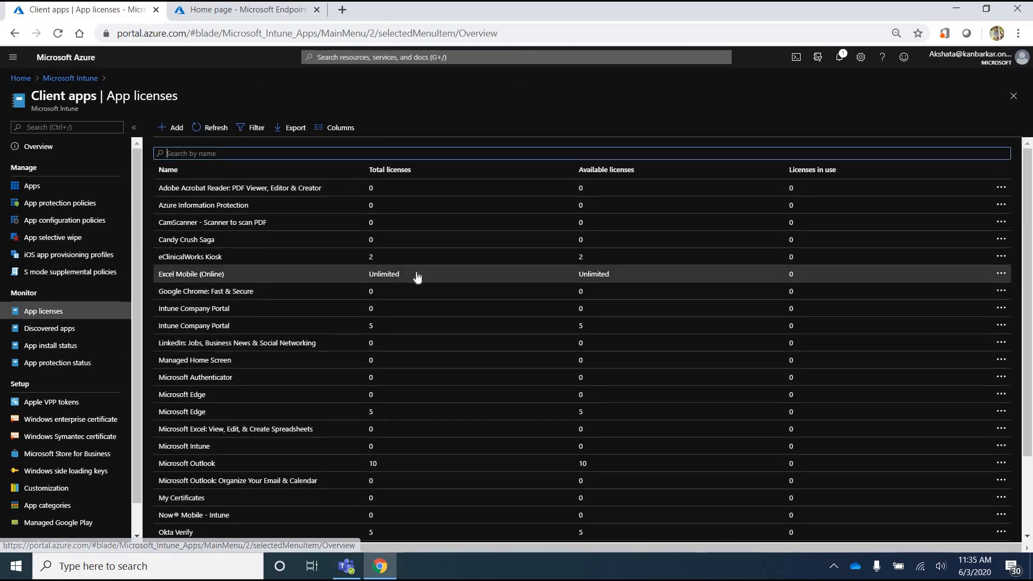
scroll(391, 228, down, 2)
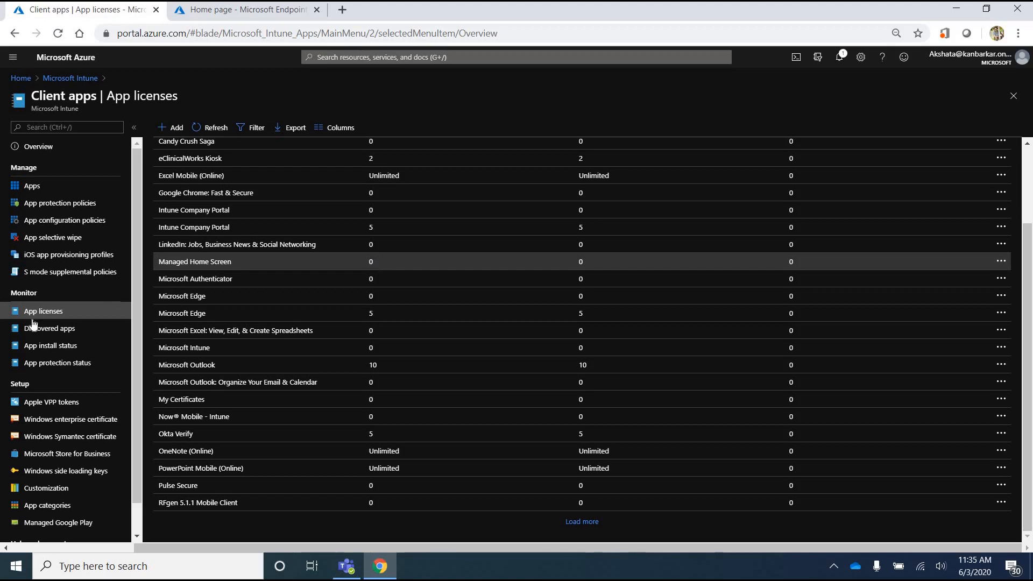
click(66, 335)
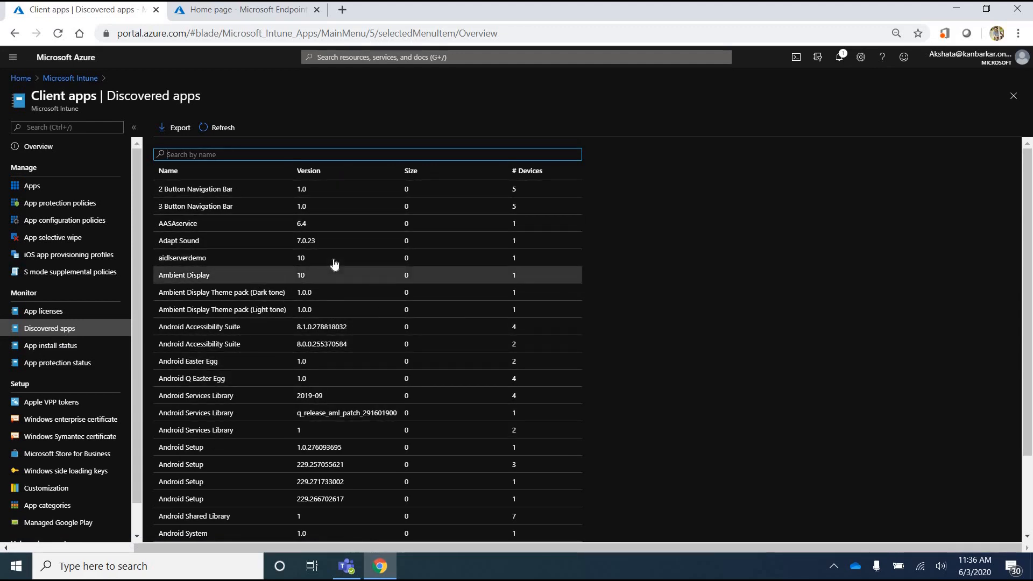
click(64, 347)
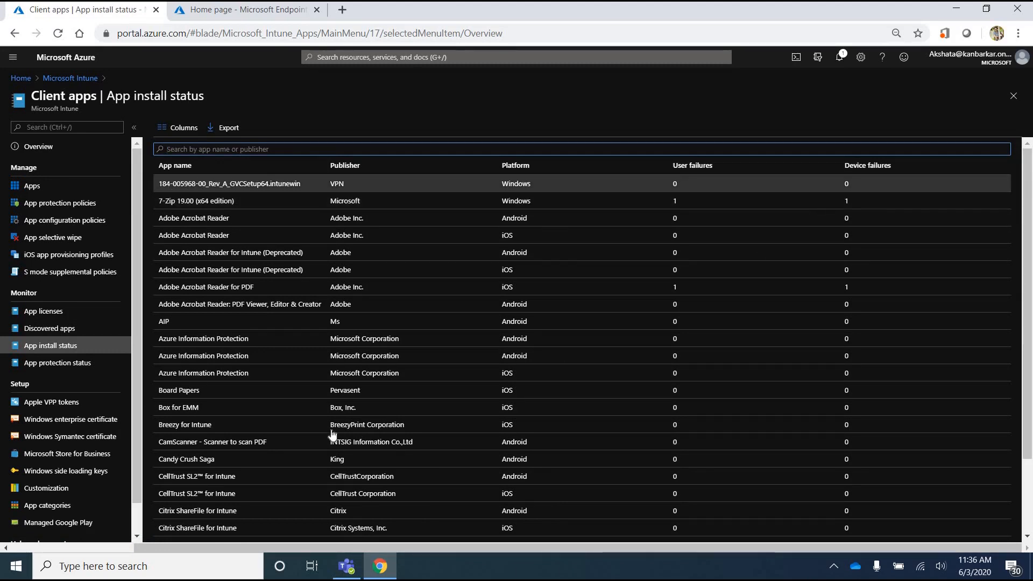
Review the App protection status charts for assigned users, user status per platform, and top protected and configured apps.
click(59, 364)
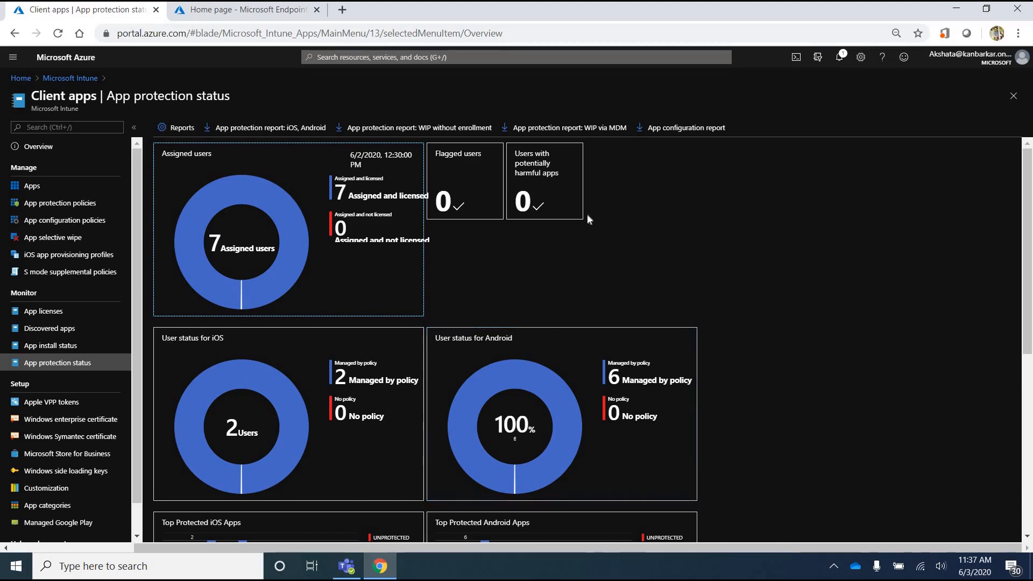
scroll(554, 231, down, 5)
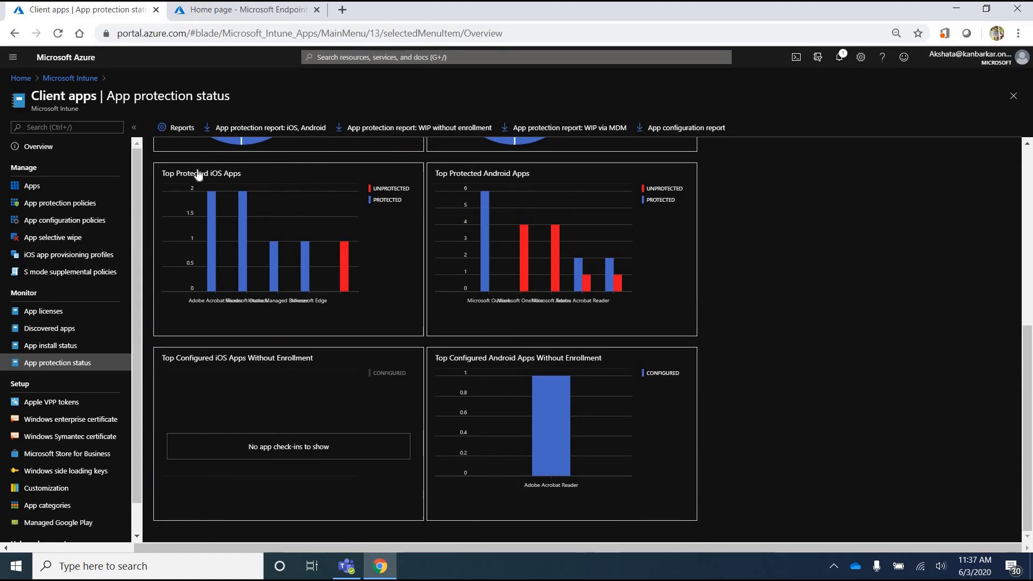
scroll(203, 161, up, 5)
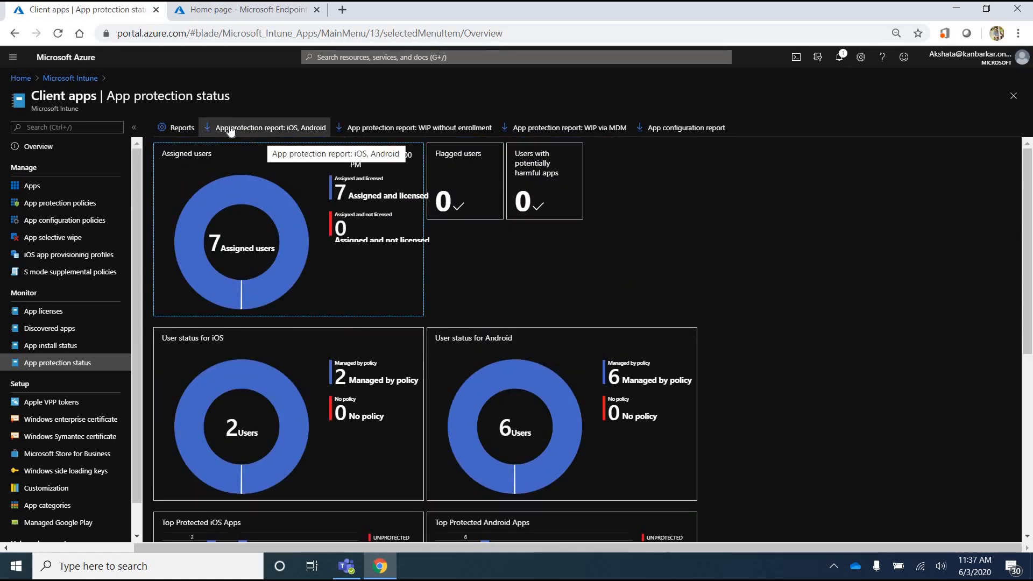
Download the iOS, Android app protection report and the WIP via MDM app protection report.
click(259, 129)
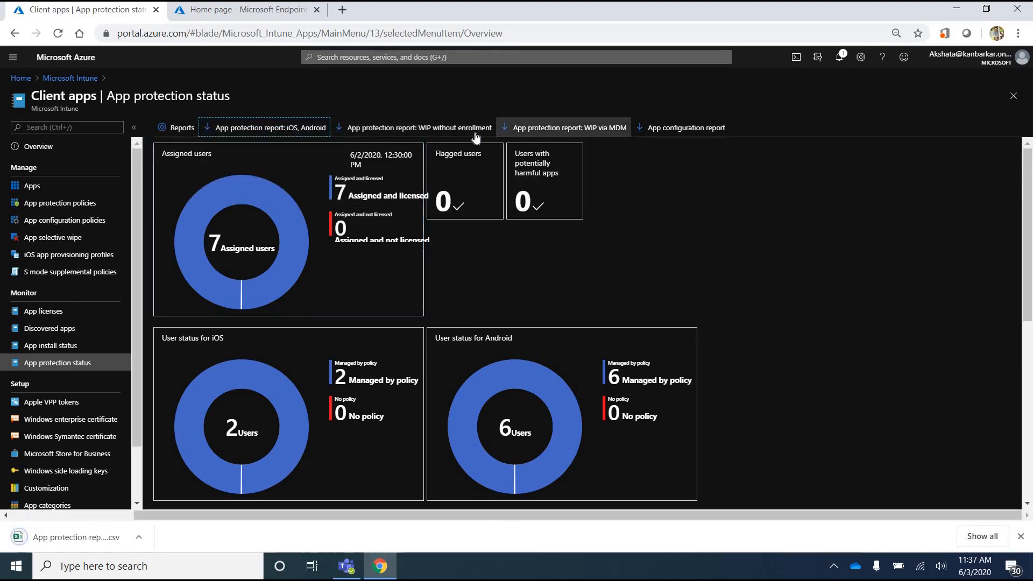
click(576, 128)
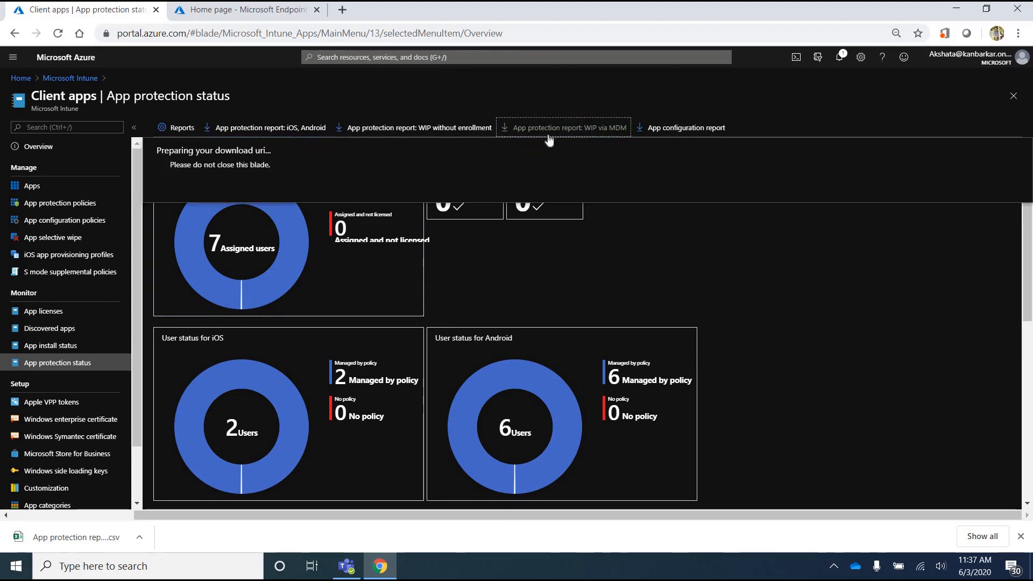
click(194, 193)
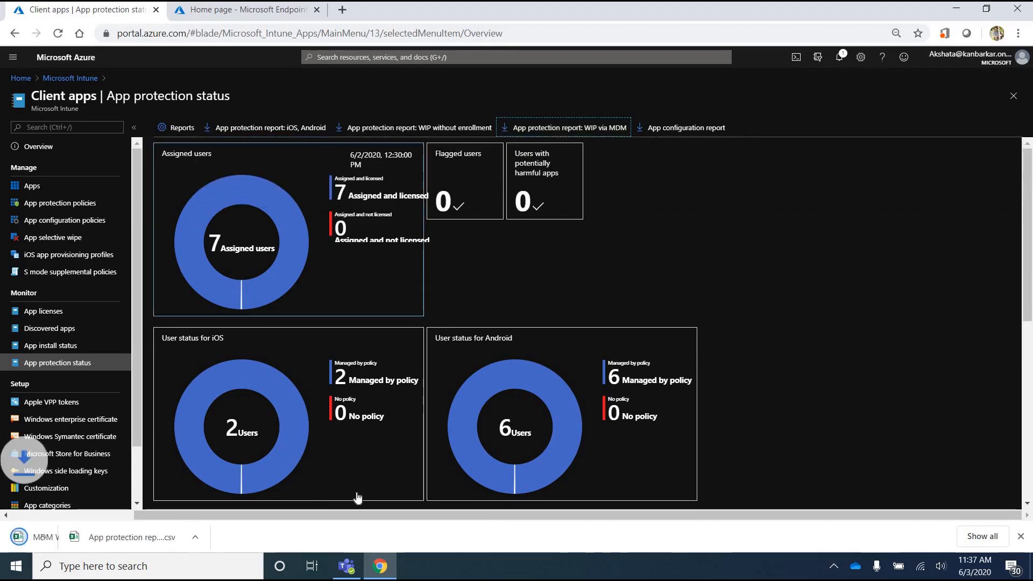
Open the downloaded App protection report CSV in Excel and maximize its window.
click(292, 538)
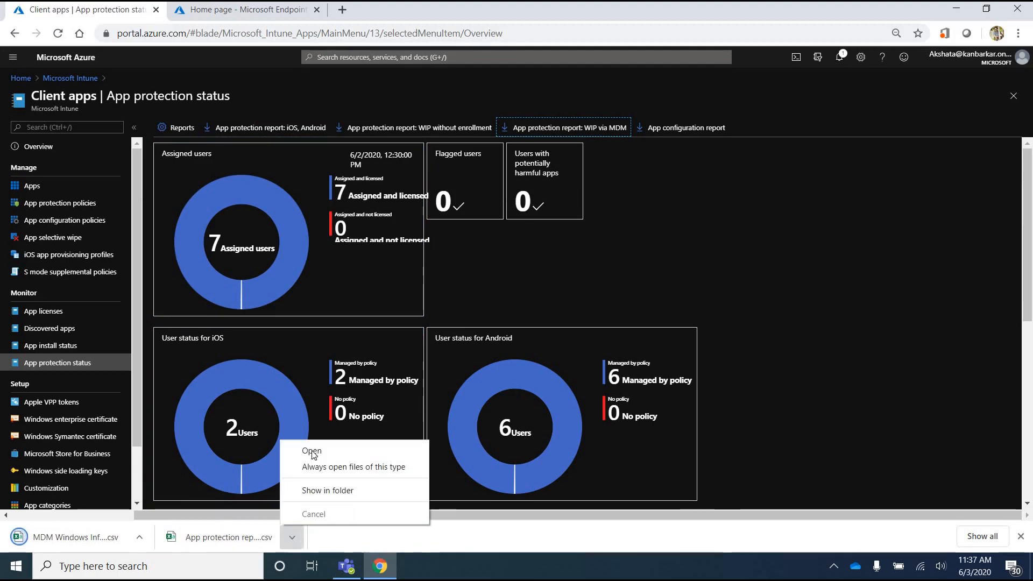
click(314, 456)
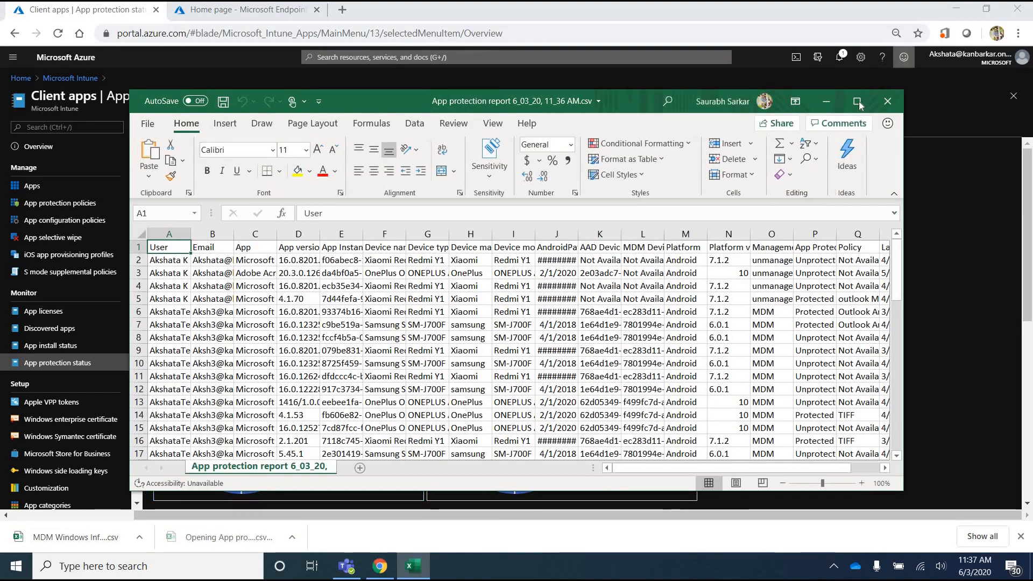
click(858, 101)
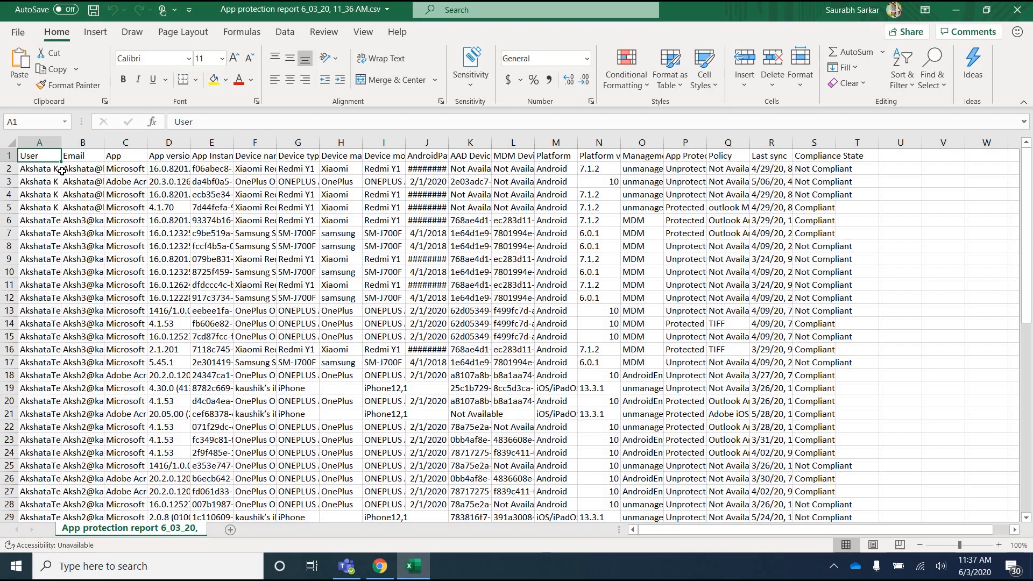
Go through the first entries in the report's User column.
key(Down)
key(Down)
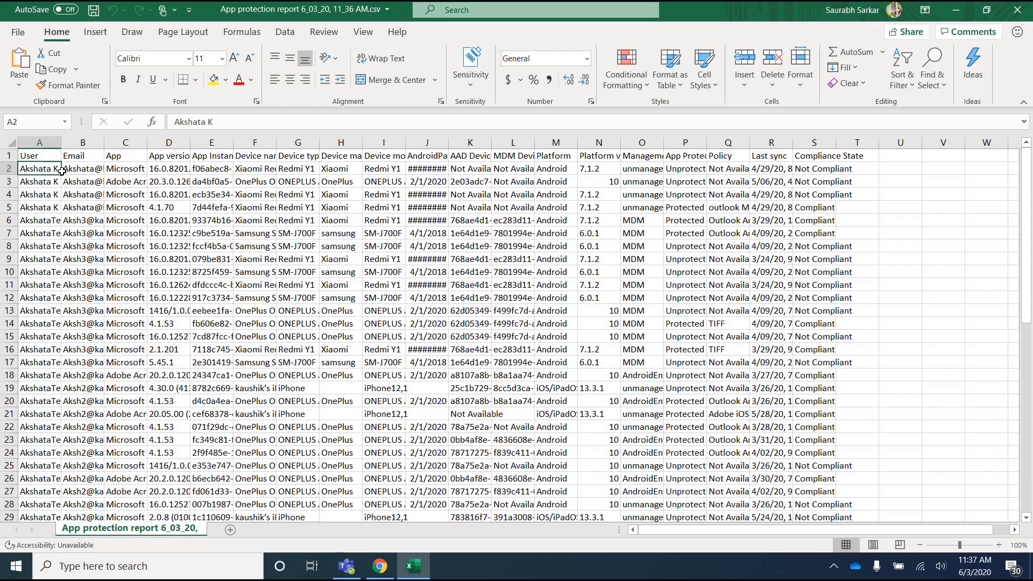
key(Down)
key(Down)
key(Down)
key(Down)
key(Down)
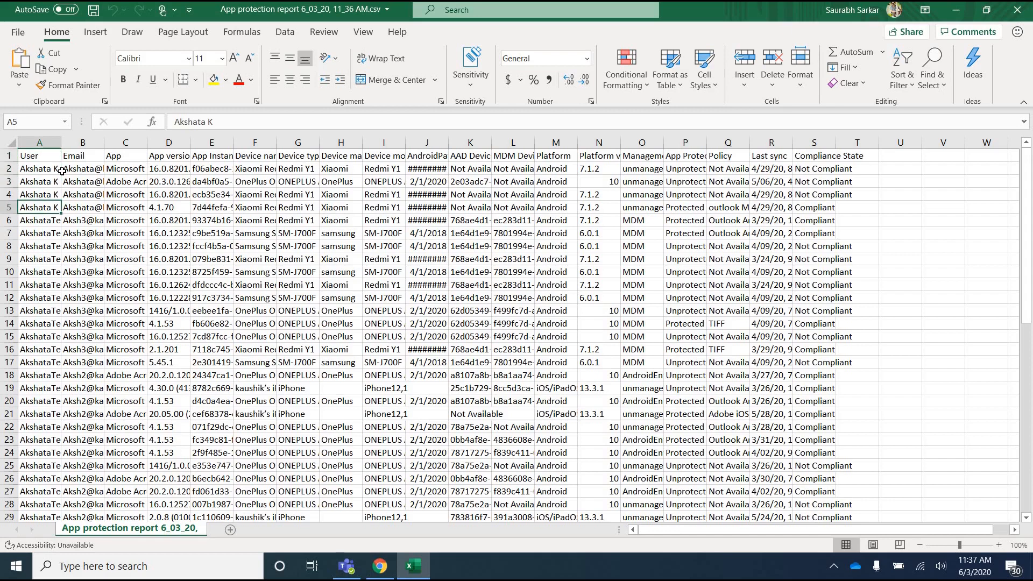
key(Down)
key(Up)
key(Up)
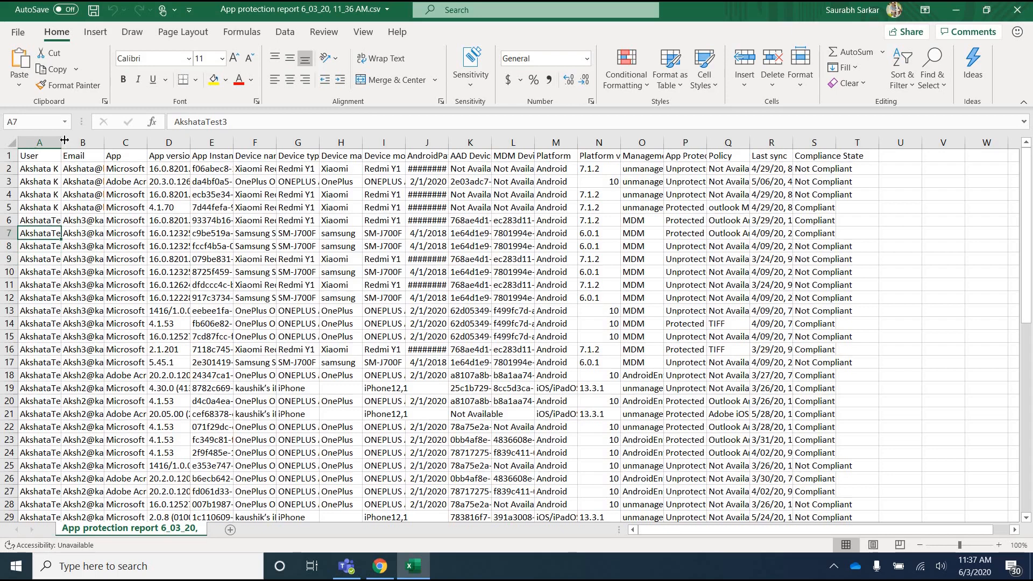
Fit the User, Email and App columns to their contents, and look at the first apps listed, down to Microsoft Outlook.
double_click(60, 141)
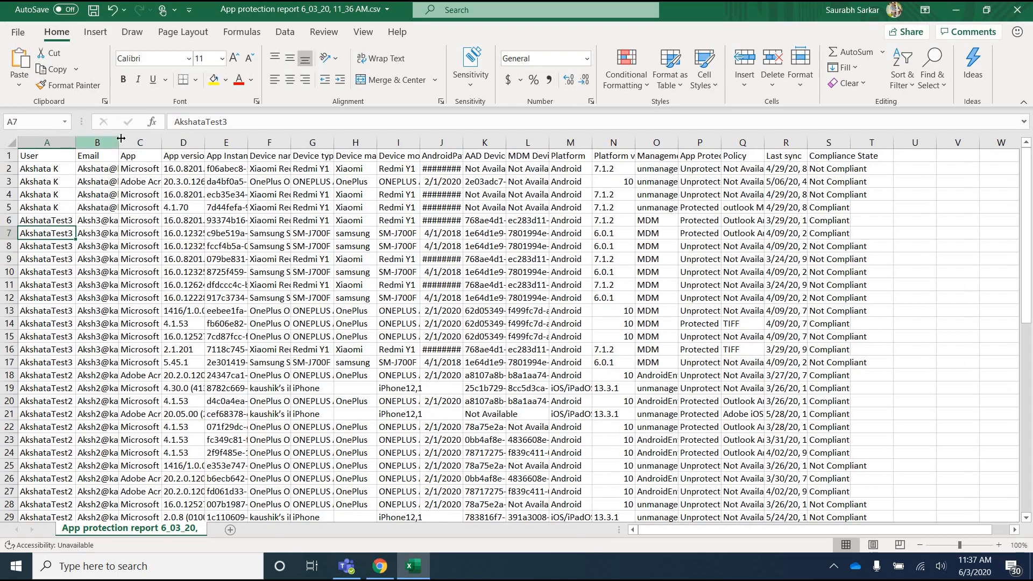
double_click(118, 141)
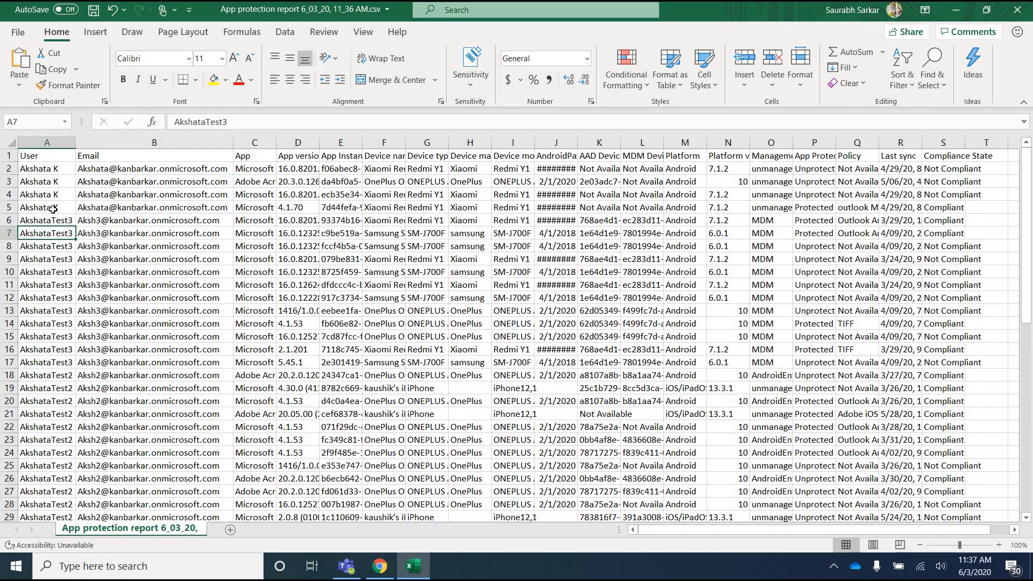
double_click(276, 141)
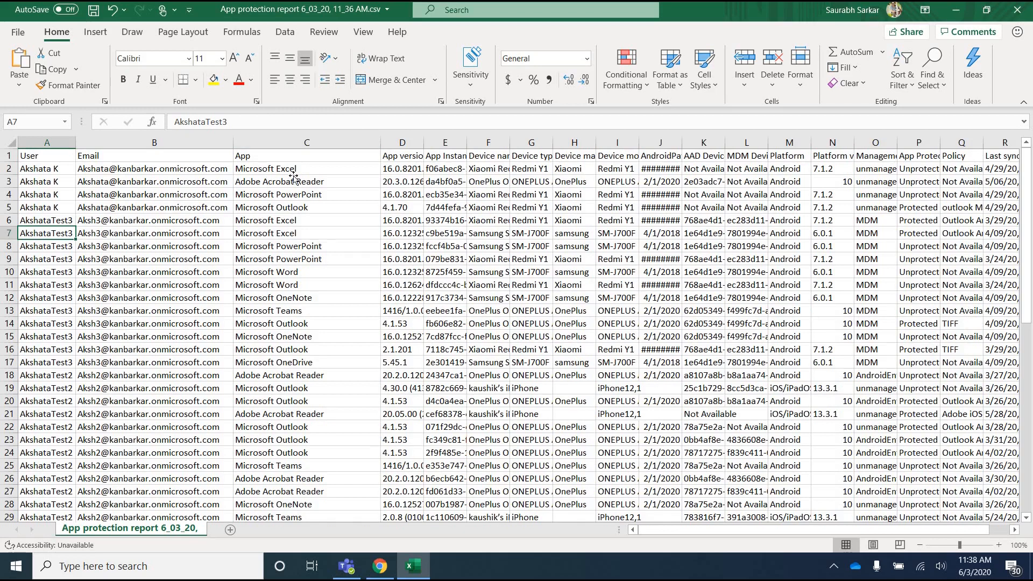
click(289, 170)
click(283, 194)
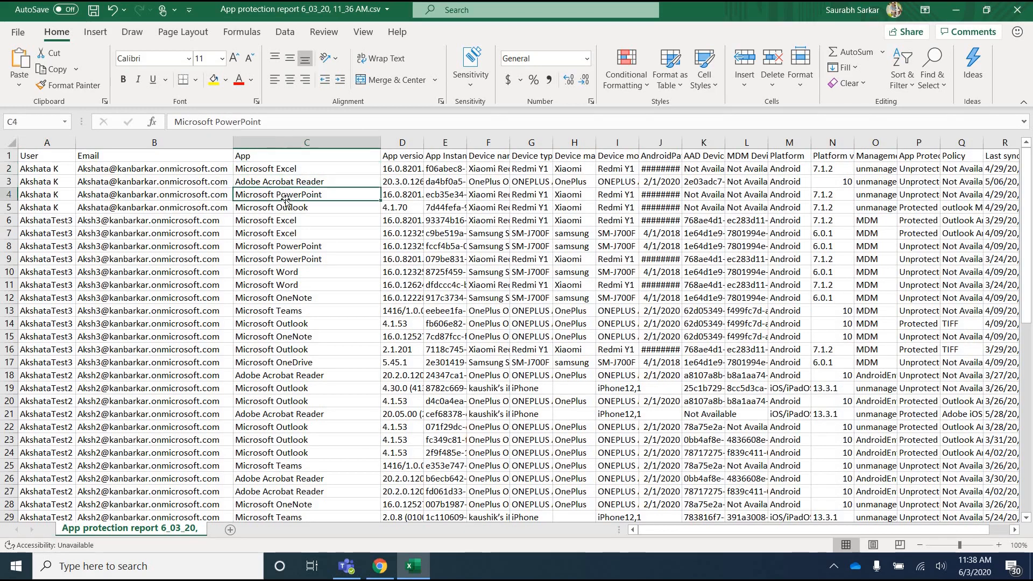
click(287, 210)
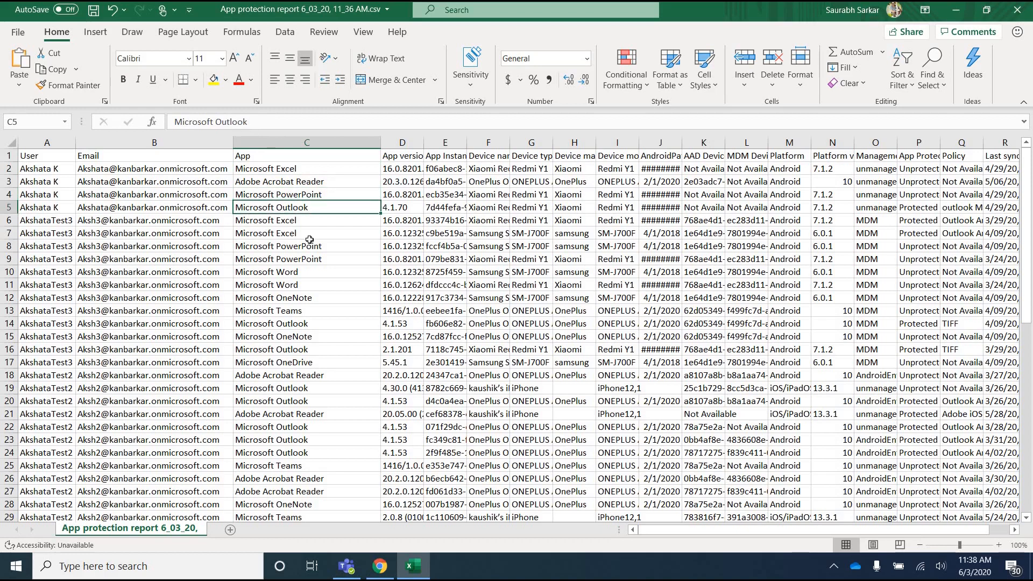
Fit the App version and App Instance Id columns to their contents, and select the App Instance Id header cell.
double_click(424, 141)
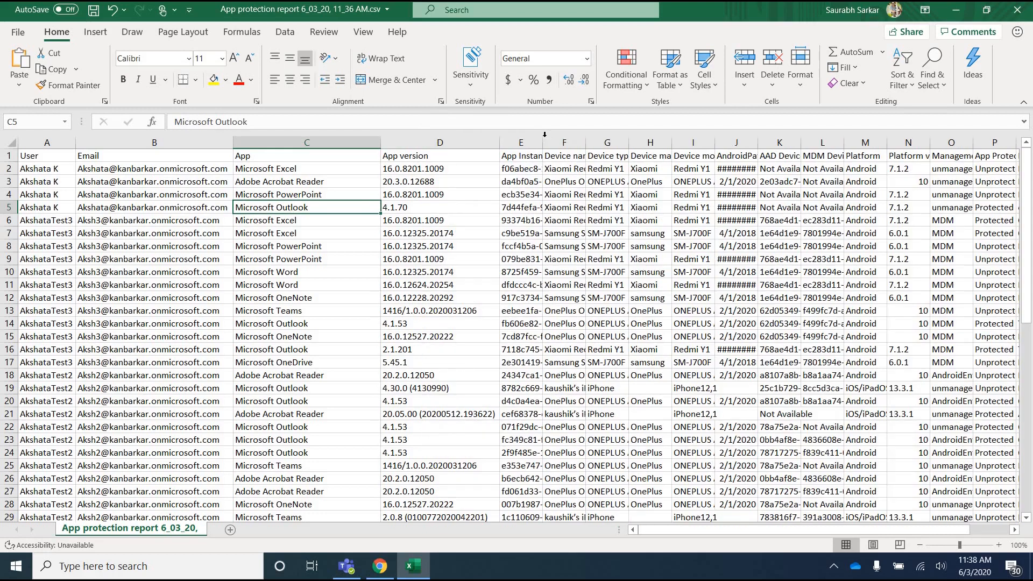
double_click(543, 142)
click(543, 159)
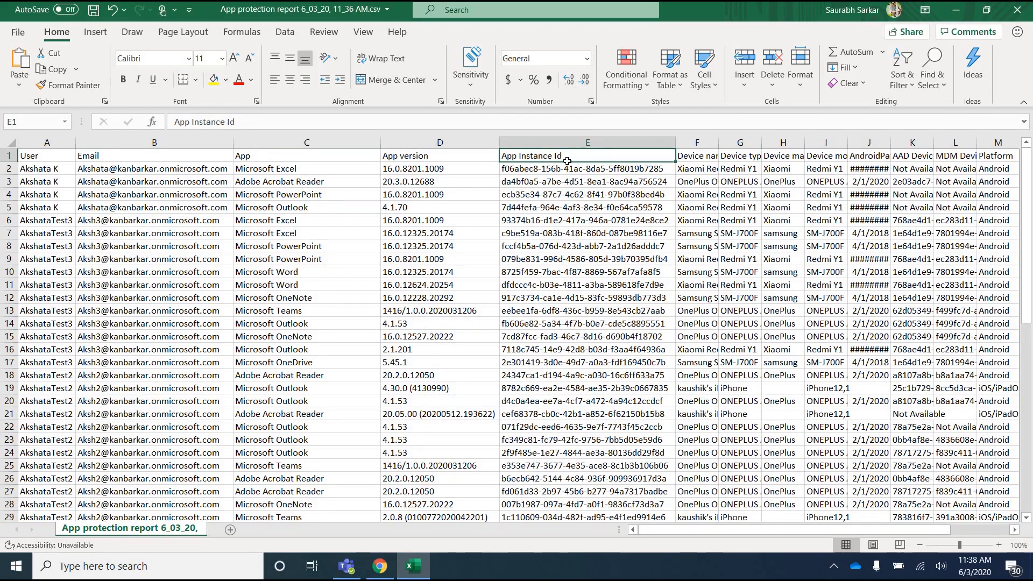
Fit the Device name, Device type and Device manufacturer columns to their contents.
click(712, 157)
double_click(718, 143)
click(708, 165)
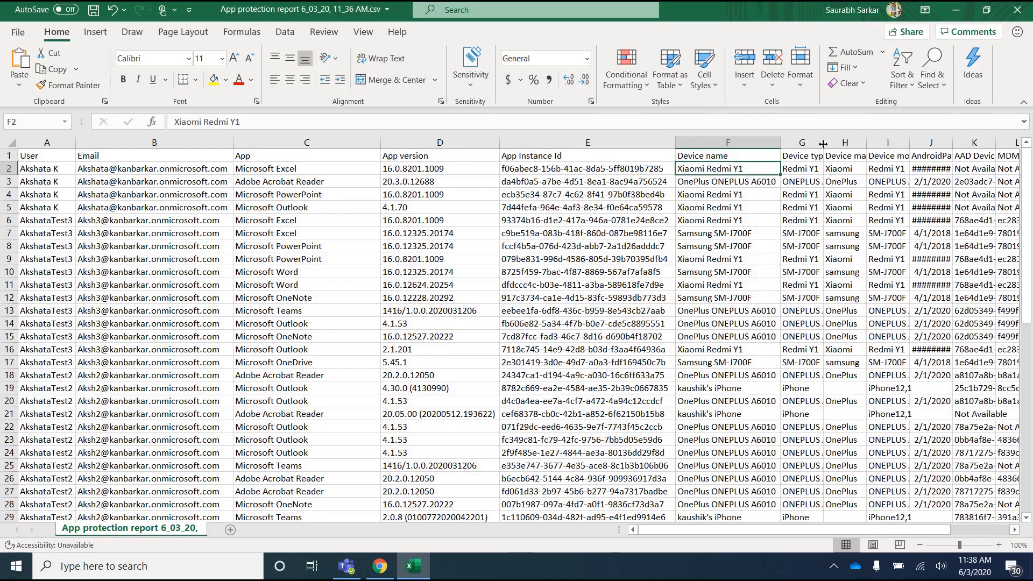
double_click(823, 143)
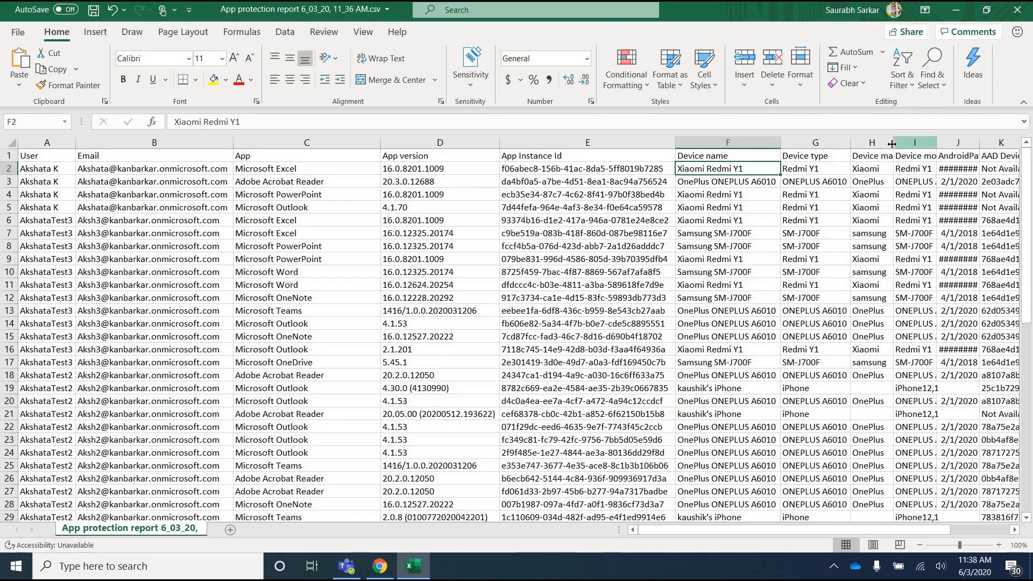
click(878, 183)
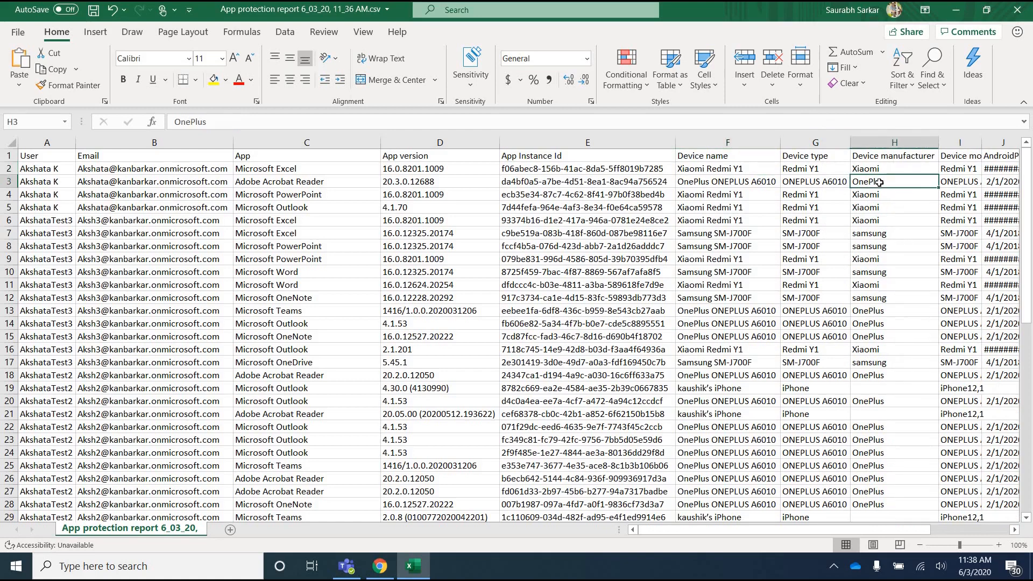
Fit the Device model and AndroidPatchVersion columns to their contents.
key(Right)
key(Right)
key(Right)
key(Right)
key(Right)
key(Right)
key(Right)
key(Right)
key(Right)
key(Right)
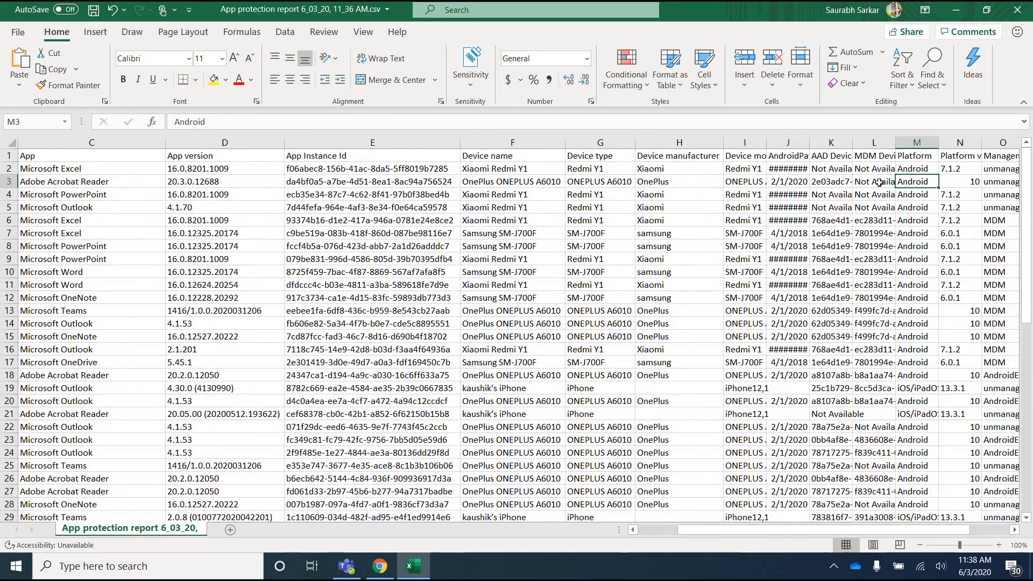
key(Right)
key(Right)
key(Right)
key(Right)
key(Right)
key(Right)
key(Right)
key(Right)
key(Right)
key(Right)
key(Right)
key(Right)
key(Right)
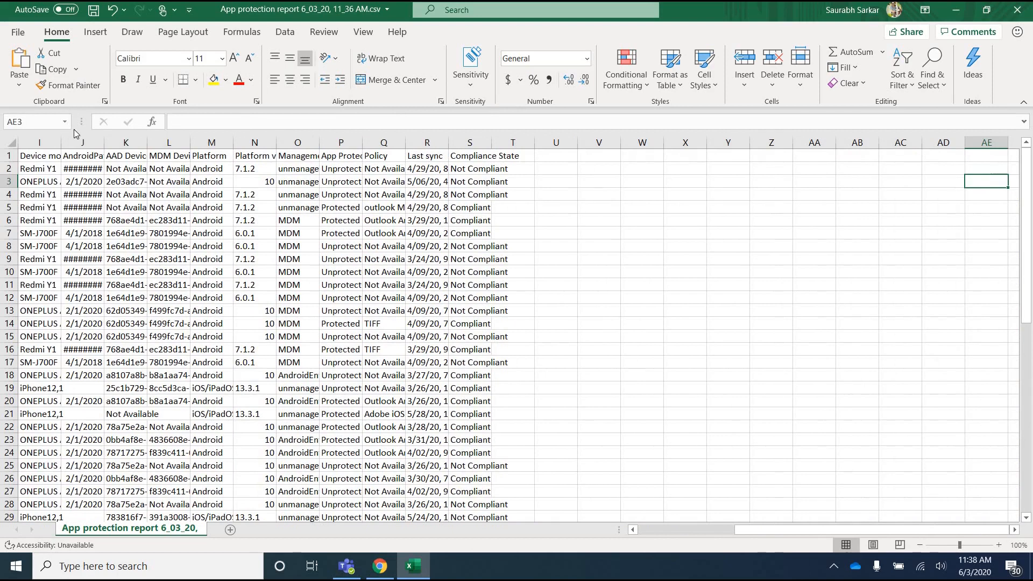
double_click(78, 141)
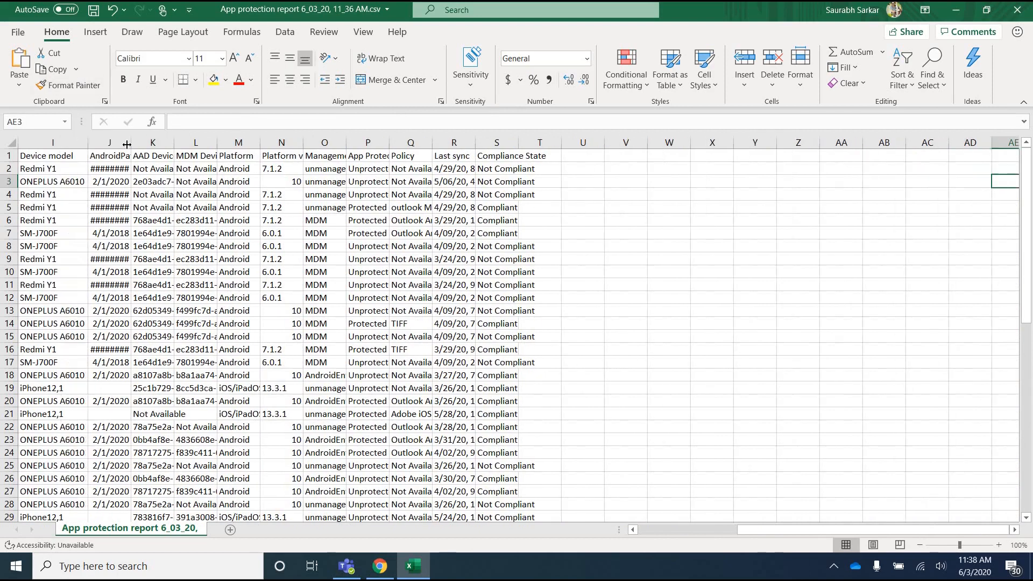
drag(133, 143, 134, 142)
double_click(133, 142)
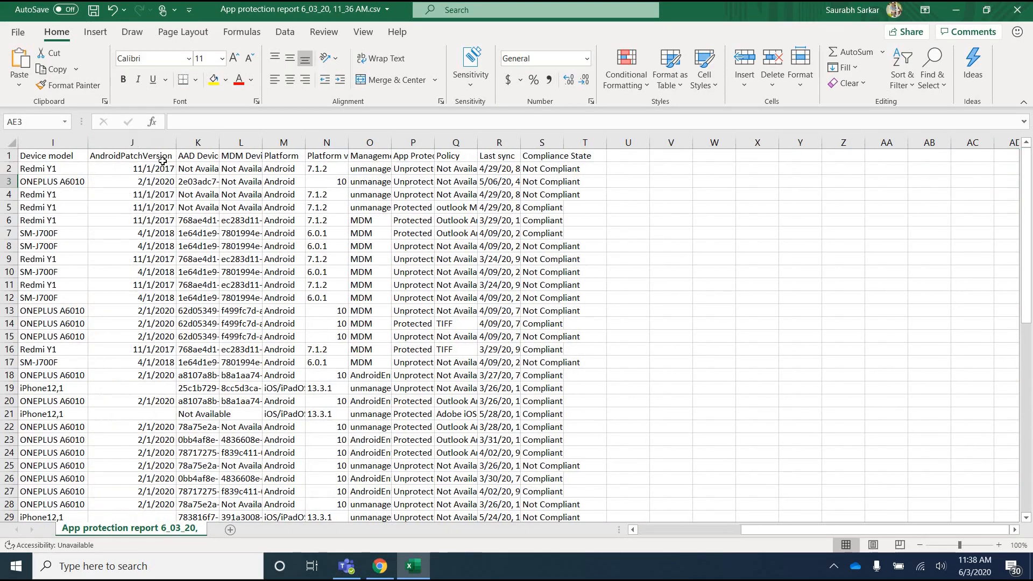
Fit the AAD Device ID and MDM Device ID columns to their contents, and select the MDM Device ID header cell.
double_click(220, 142)
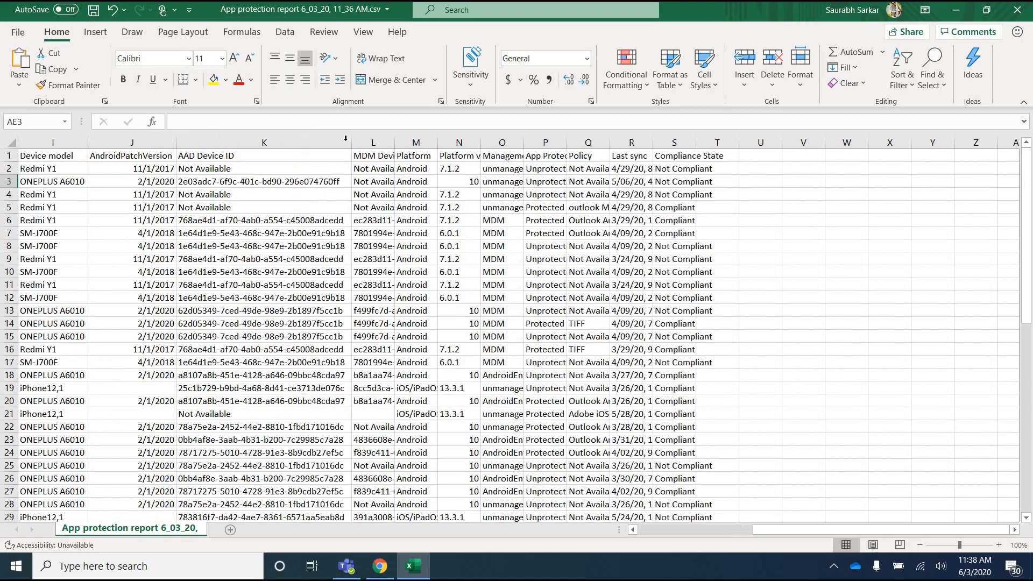
double_click(394, 142)
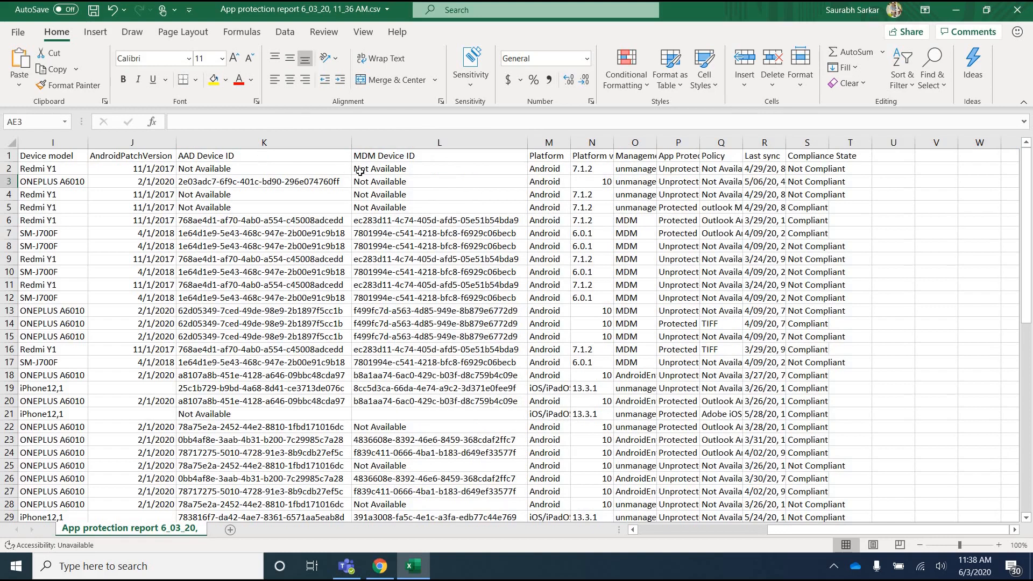
click(323, 156)
click(410, 157)
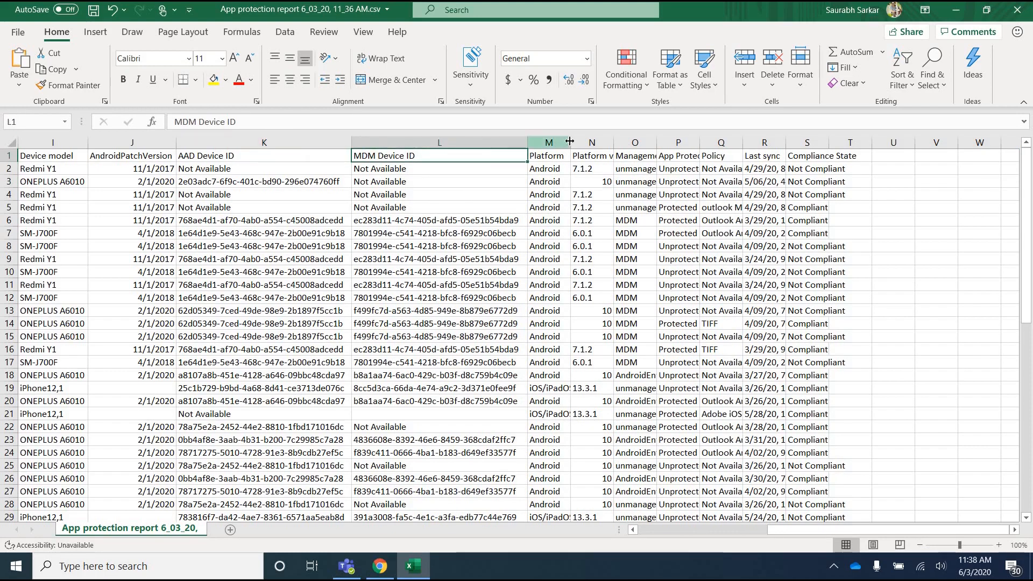
Fit the Platform version and Management type columns to their contents, and look at the first unmanaged and MDM entries.
double_click(569, 142)
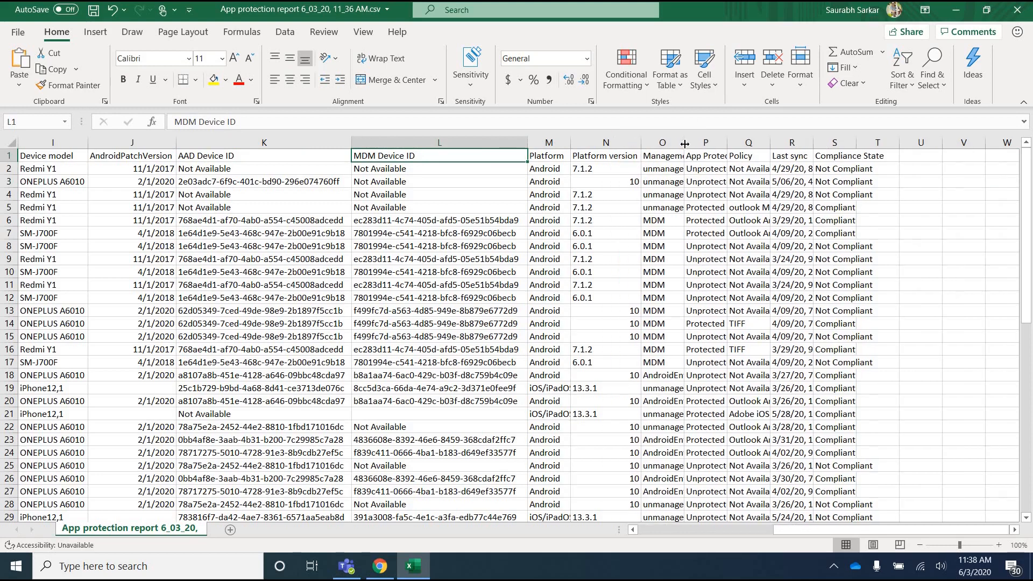
double_click(684, 142)
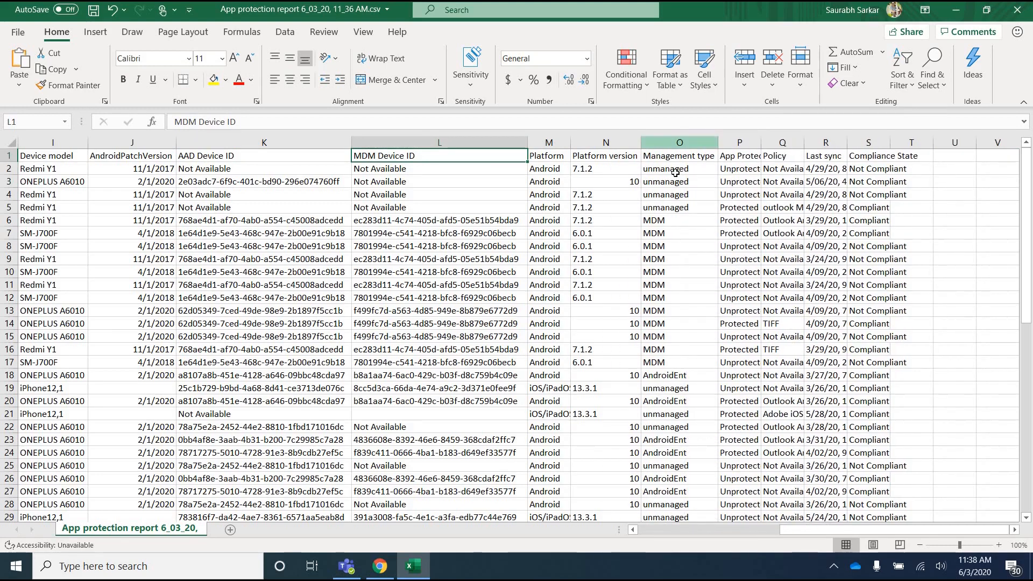
click(675, 170)
click(676, 182)
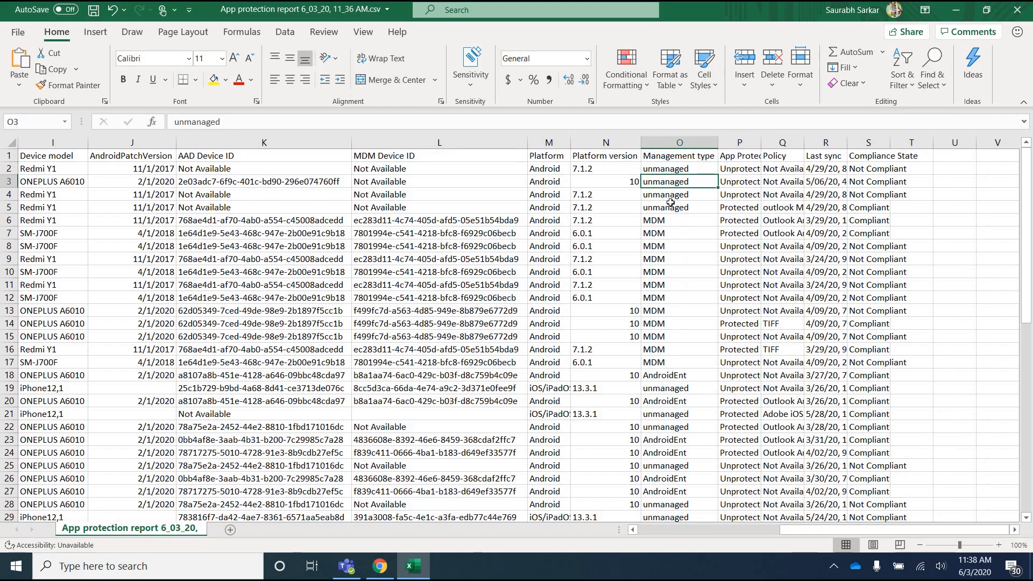
click(665, 220)
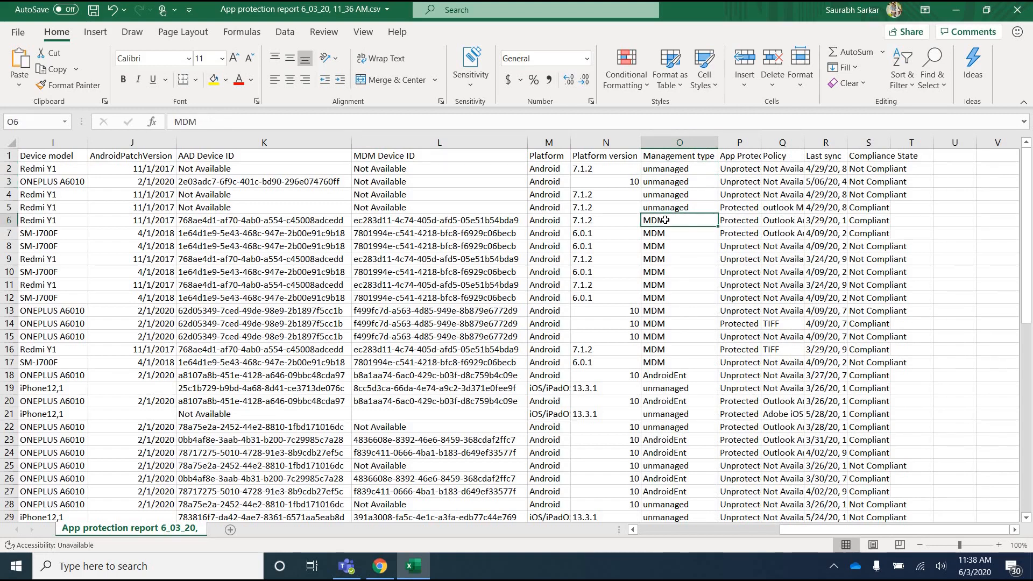
Fit the App Protection Status and Policy columns to their contents, and select the second policy entry.
double_click(763, 142)
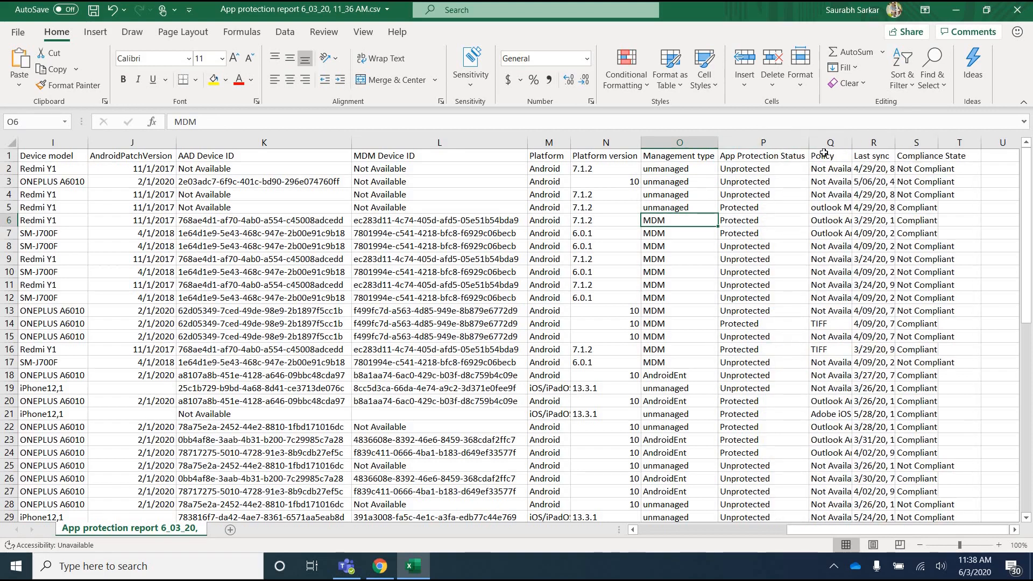
double_click(852, 142)
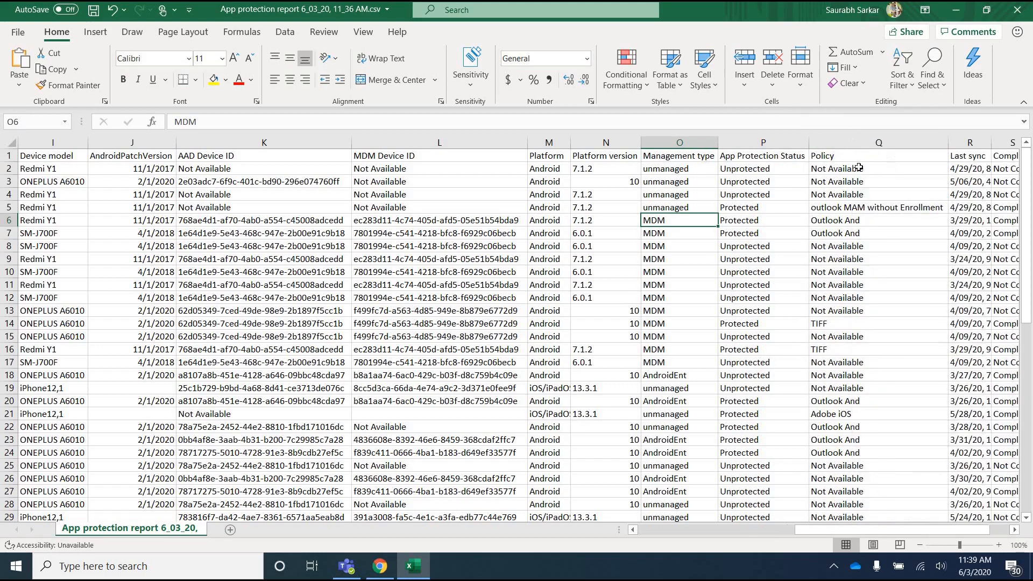
click(858, 178)
Look at the first entries in the report's Last sync and Compliance State columns.
key(Right)
key(Right)
key(Right)
key(Right)
key(Right)
key(Right)
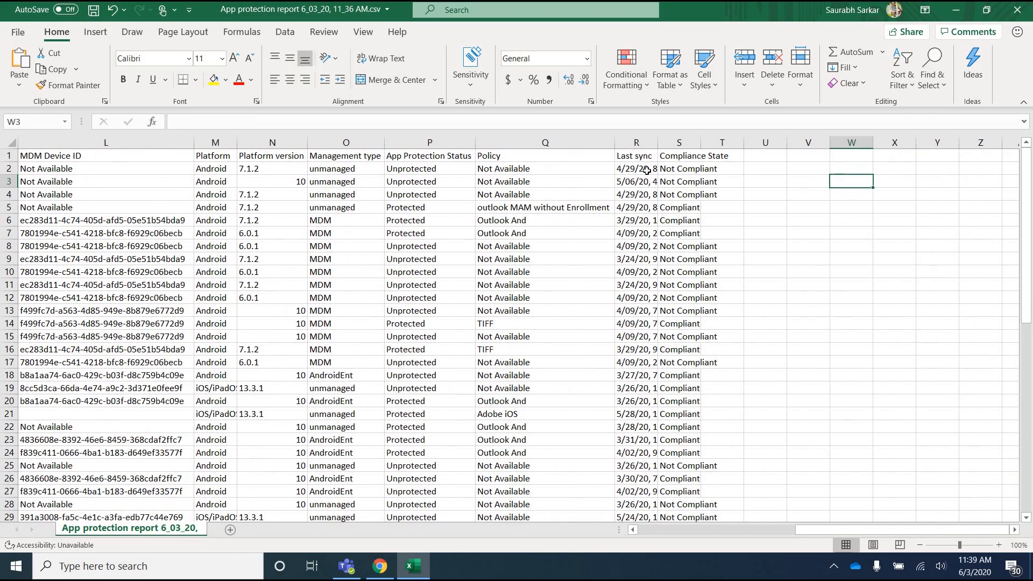
click(647, 171)
click(694, 172)
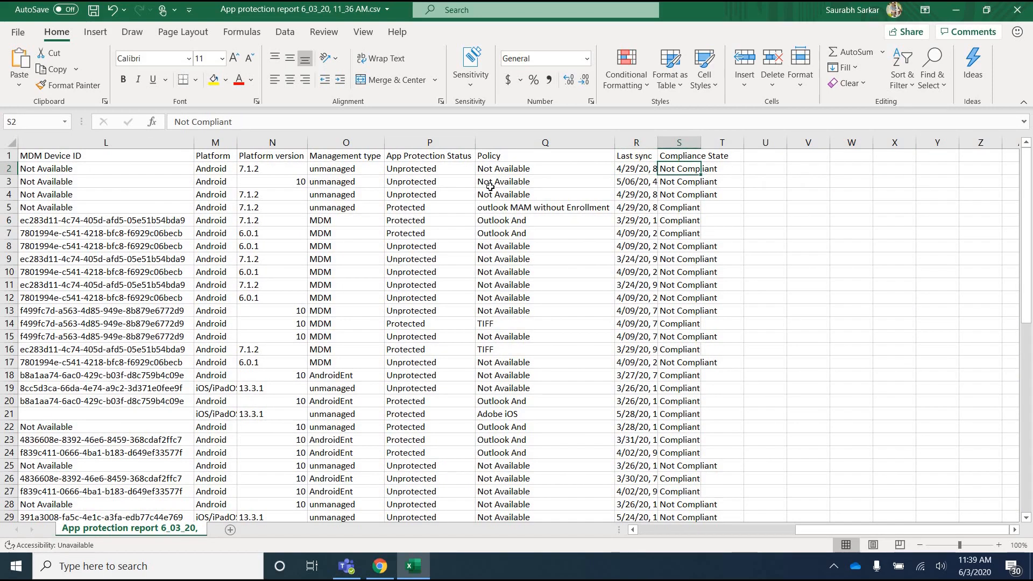
Return to the User column and go down through the report's entries to the end of the data.
key(Left)
key(Left)
key(Left)
key(Left)
key(Left)
key(Left)
key(Left)
key(Left)
key(Left)
key(Left)
key(Left)
key(Left)
key(Left)
key(Left)
key(Left)
key(Left)
key(Left)
key(Left)
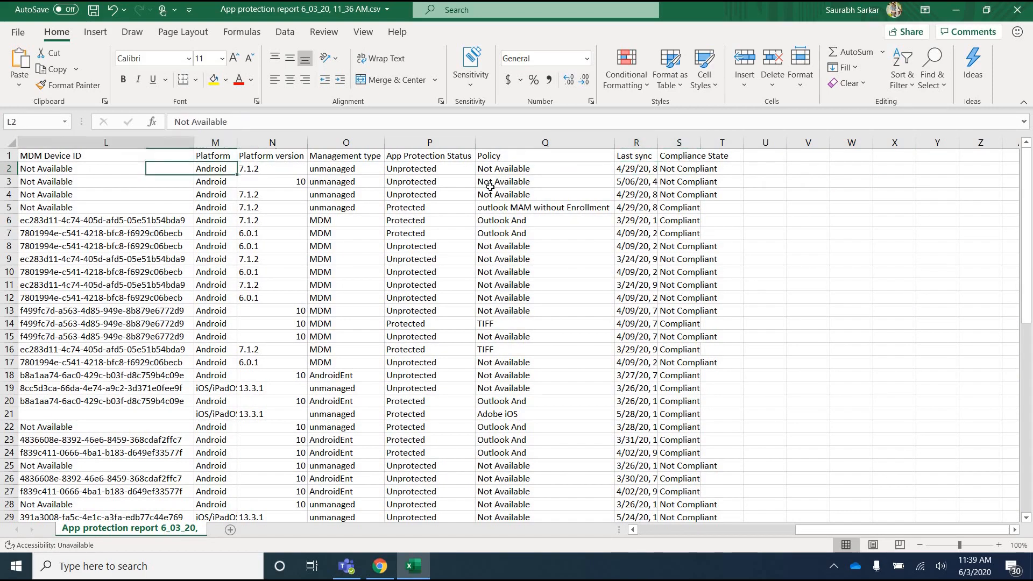
key(Down)
key(Down)
key(Down)
key(Down)
key(Down)
key(Down)
key(Down)
key(Down)
key(Down)
key(Down)
key(Down)
key(Down)
key(Down)
key(Down)
key(Down)
key(Down)
key(Down)
key(Down)
key(Down)
key(Down)
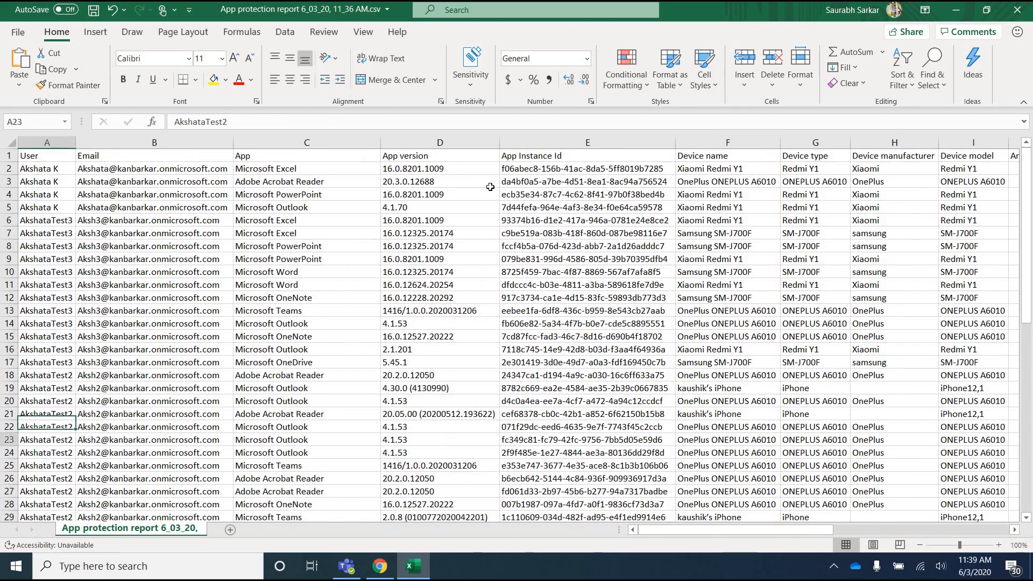
key(Down)
key(Down)
key(Down)
key(Down)
key(Down)
key(Down)
key(Down)
key(Down)
key(Down)
key(Down)
key(Down)
key(Down)
key(Down)
key(Down)
key(Down)
key(Down)
key(Down)
key(Down)
key(Down)
key(Down)
Go back up through the report's User column entries to the header row.
key(Up)
key(Up)
key(Up)
key(Up)
key(Up)
key(Up)
key(Up)
key(Up)
key(Up)
key(Up)
key(Up)
key(Up)
key(Up)
key(Up)
key(Up)
key(Up)
key(Up)
key(Up)
key(Up)
key(Up)
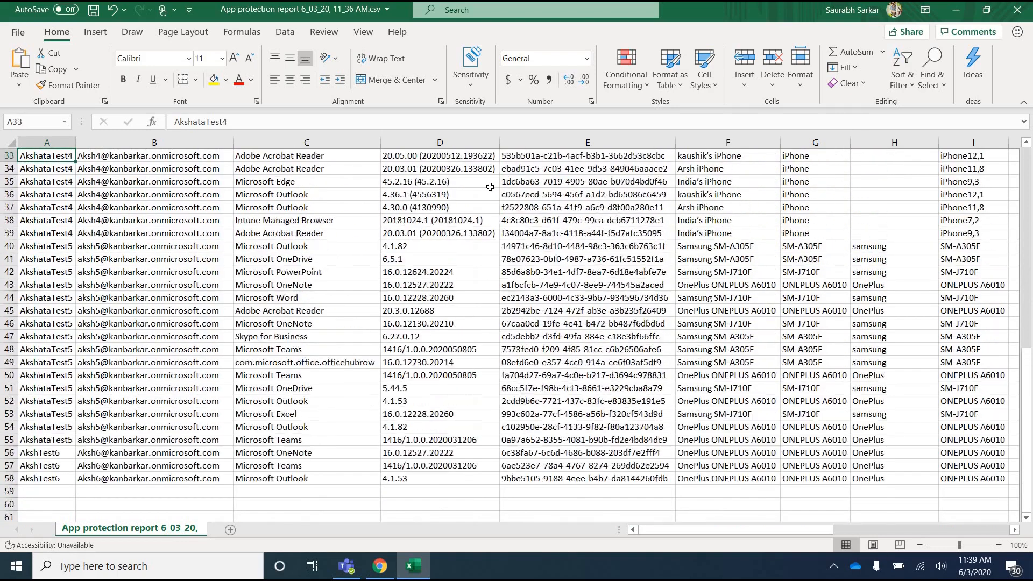
key(Up)
key(Up)
key(Up)
key(Up)
key(Up)
key(Up)
key(Up)
key(Up)
key(Up)
key(Up)
key(Up)
key(Up)
key(Up)
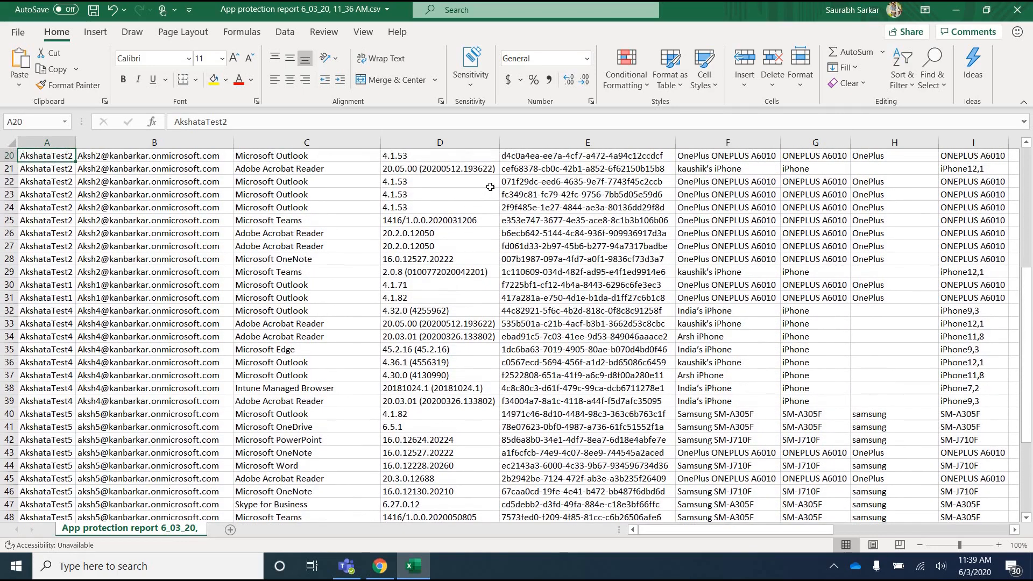
key(Up)
key(Up)
key(Up)
key(Up)
key(Up)
key(Up)
key(Up)
key(Up)
key(Up)
key(Up)
key(Up)
key(Up)
key(Up)
key(Up)
key(Up)
key(Up)
key(Up)
key(Up)
key(Up)
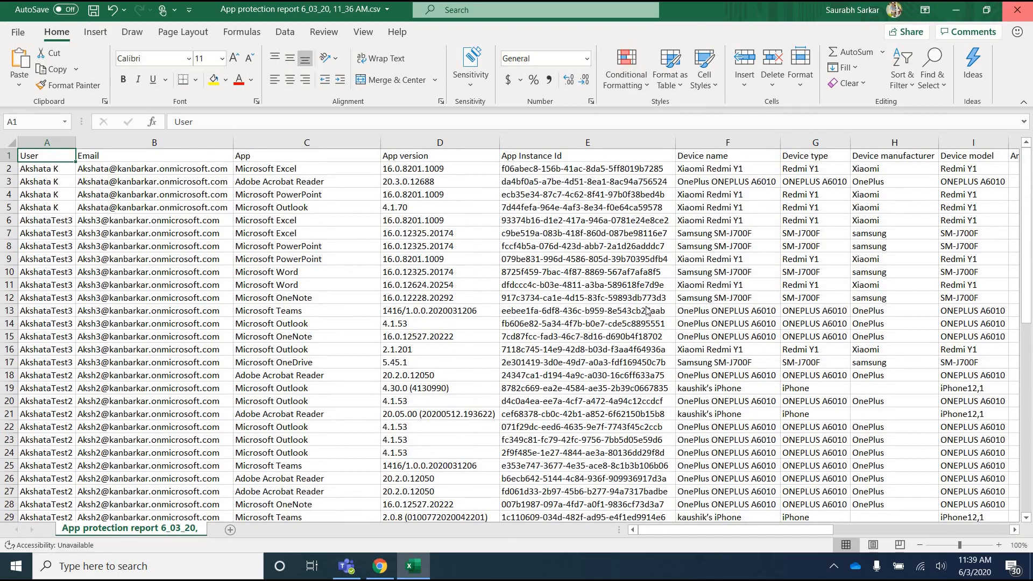
Close the app protection report without saving, and open the downloaded MDM Windows Information Protection report in a maximized window.
click(1017, 9)
click(521, 302)
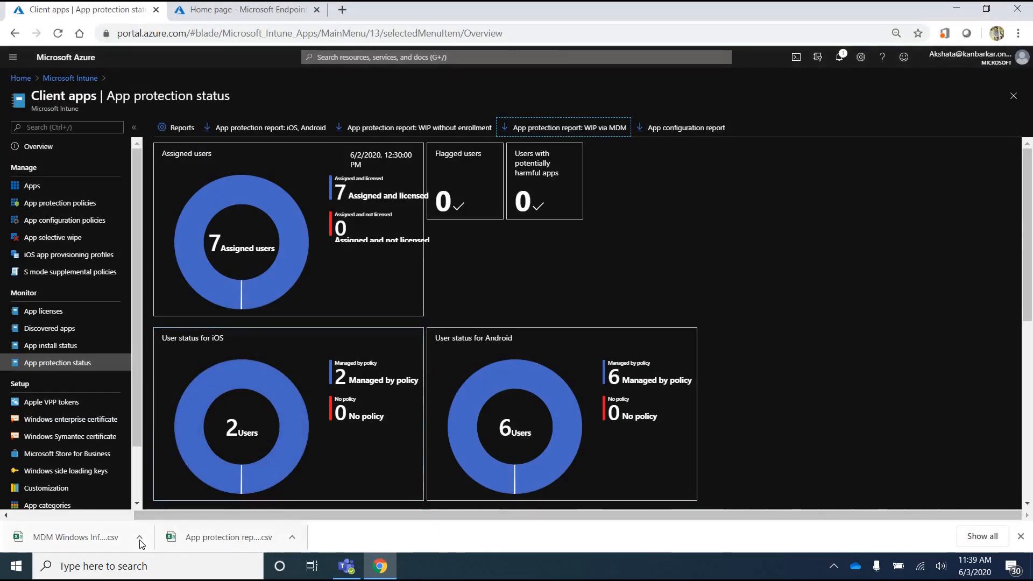
click(139, 536)
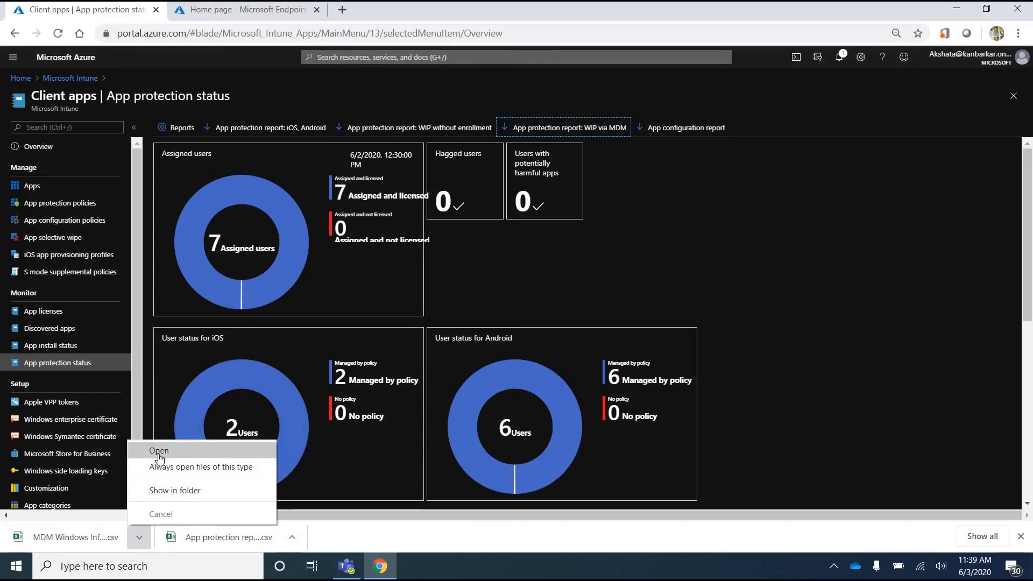
click(159, 455)
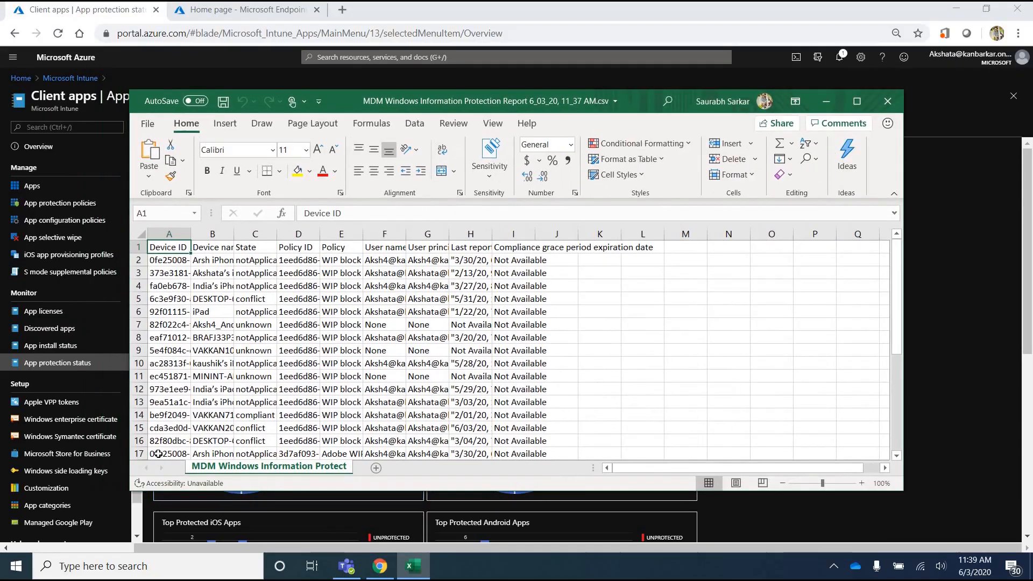
click(857, 101)
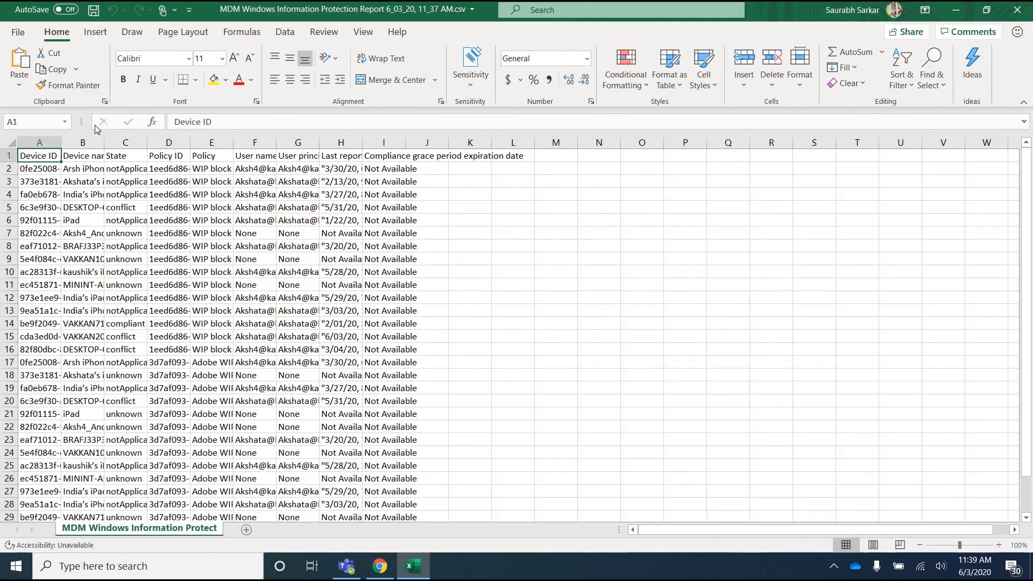
Fit the Device ID, State, Policy ID, Policy, User name and User principal name columns to their contents.
double_click(61, 142)
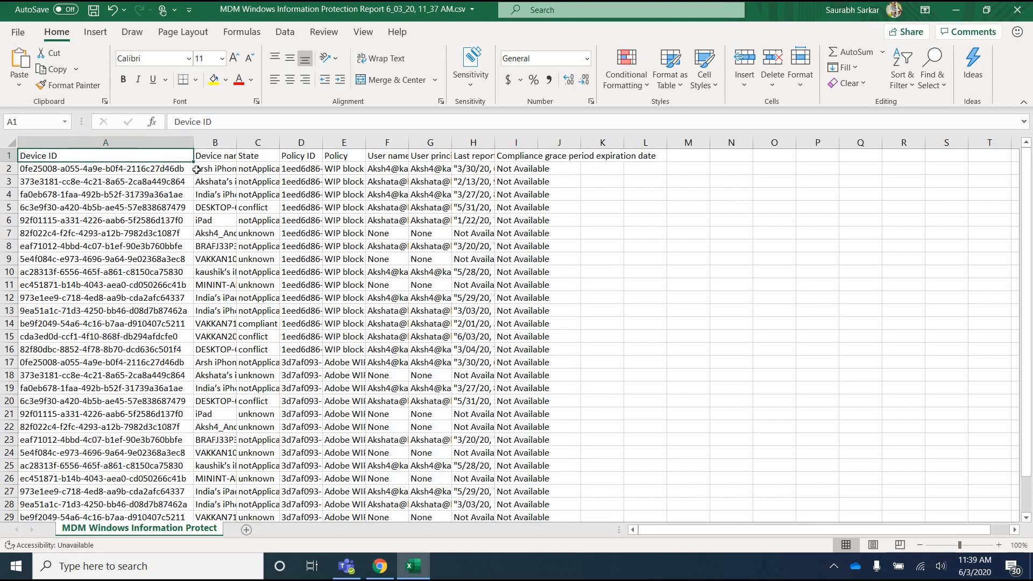
double_click(278, 142)
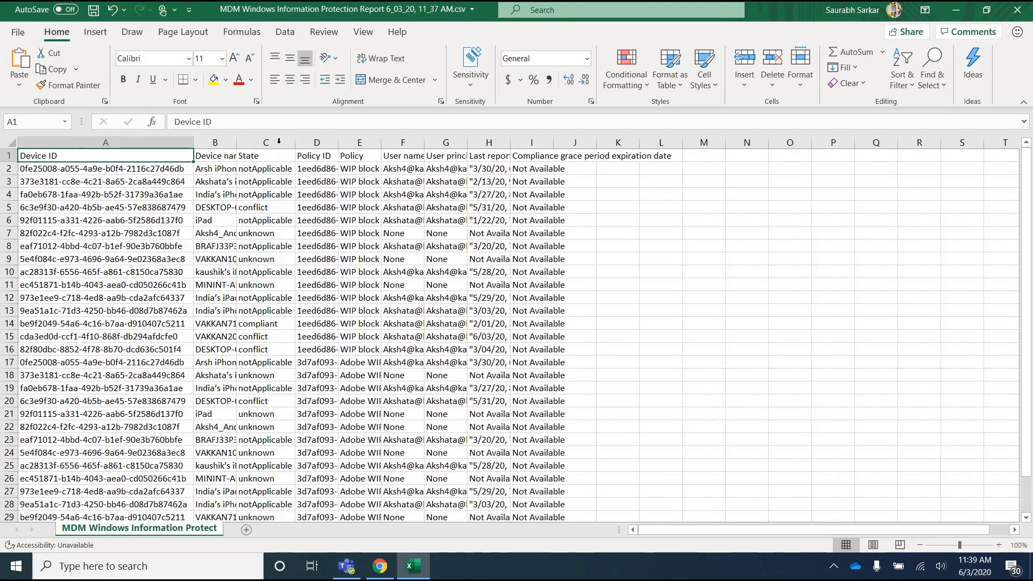
double_click(341, 142)
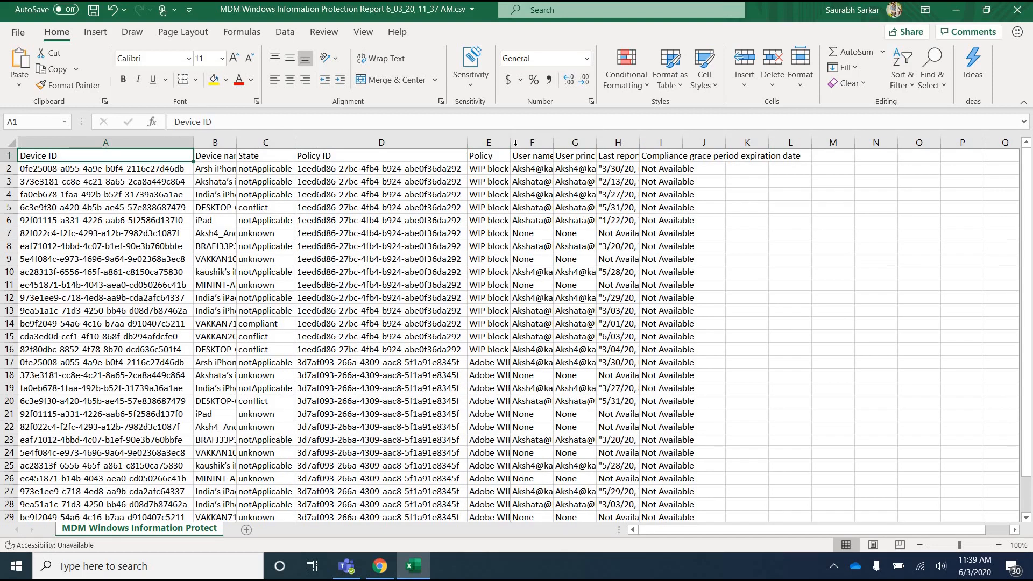
double_click(514, 142)
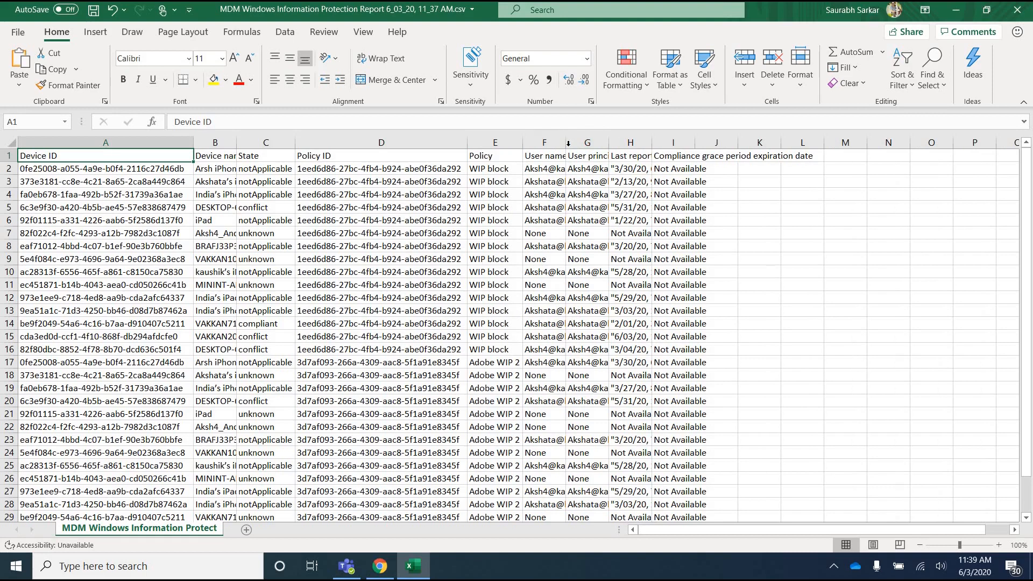
double_click(565, 142)
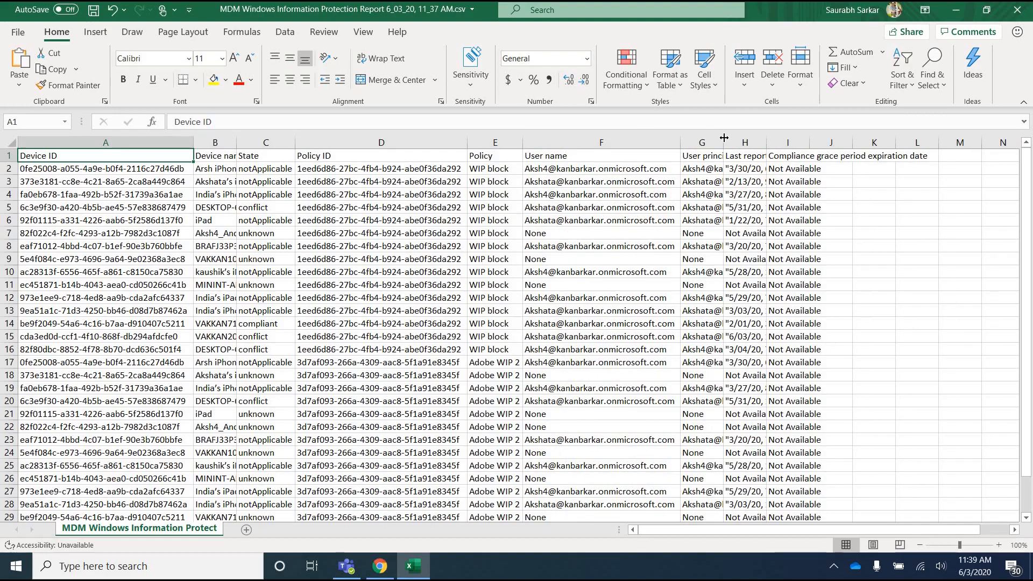
double_click(724, 142)
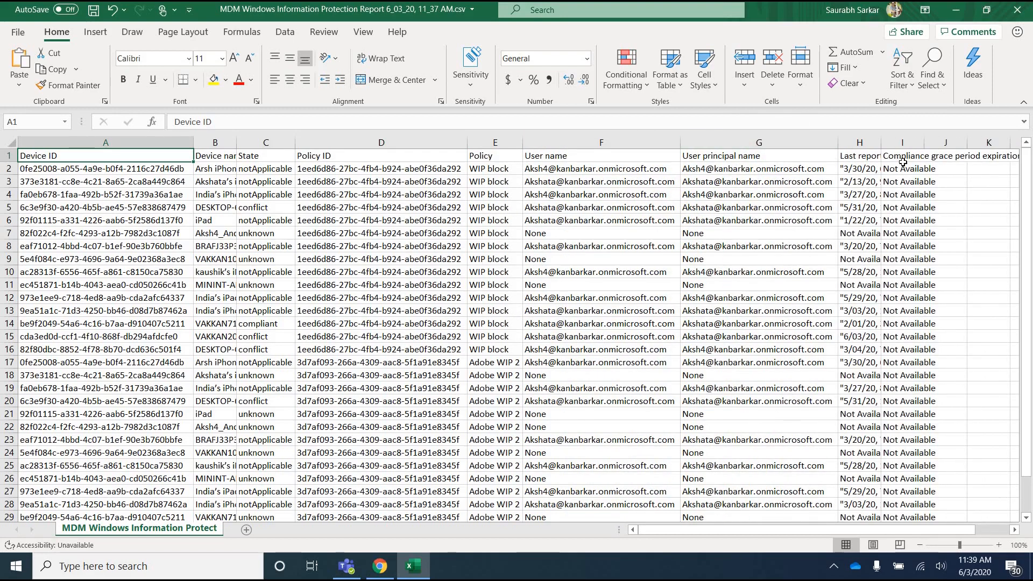
Go down through the User name column to the last entries of the report and start back up.
click(583, 243)
key(Down)
key(Down)
key(Down)
key(Down)
key(Down)
key(Down)
key(Down)
key(Down)
key(Down)
key(Down)
key(Down)
key(Down)
key(Down)
key(Down)
key(Down)
key(Down)
key(Down)
key(Down)
key(Down)
key(Down)
key(Down)
key(Down)
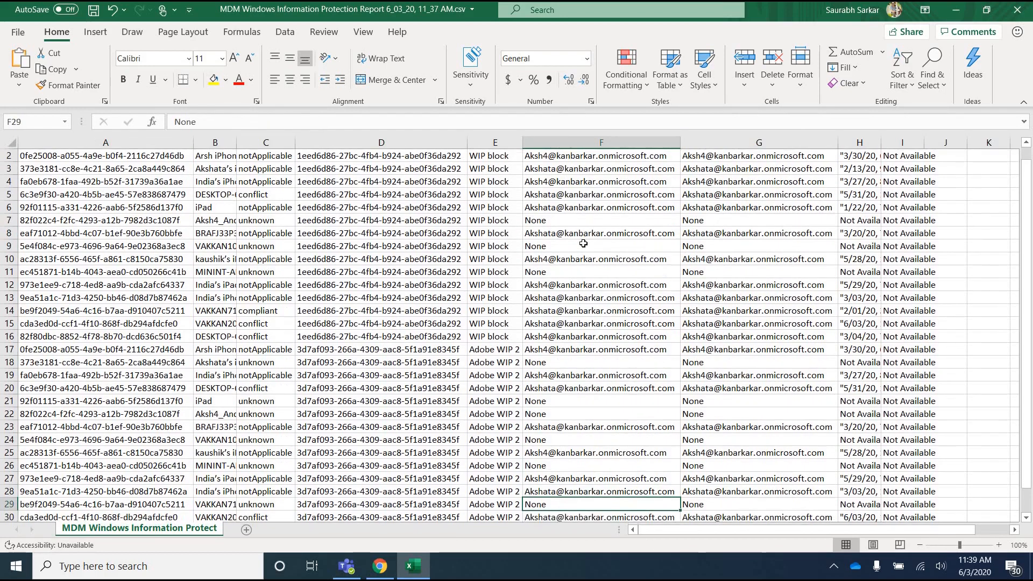
key(Up)
key(Up)
key(Up)
key(Up)
key(Up)
key(Up)
key(Up)
key(Up)
key(Up)
key(Up)
key(Up)
key(Up)
key(Up)
key(Up)
key(Up)
key(Up)
key(Up)
key(Up)
key(Up)
key(Up)
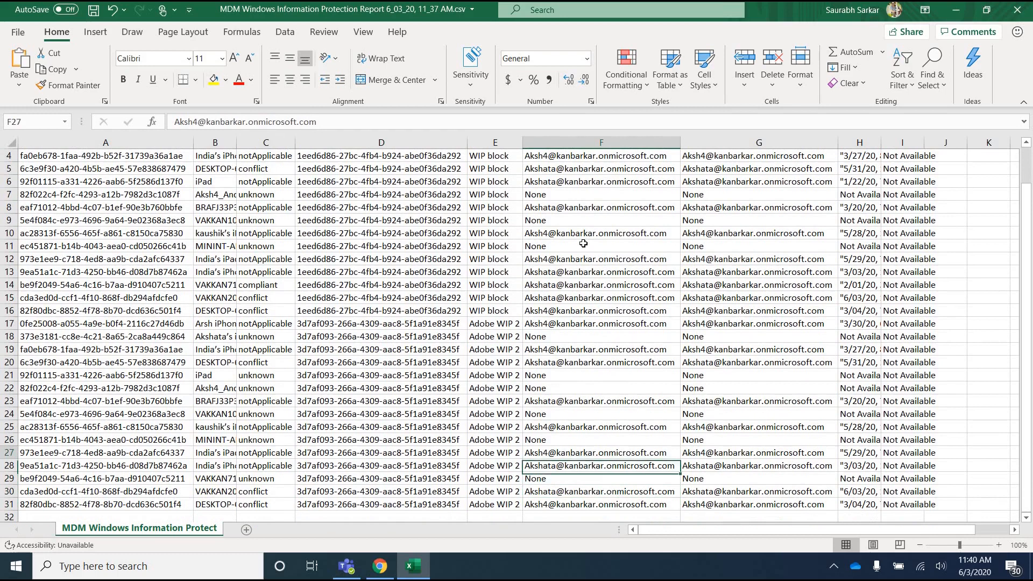
Close the MDM Windows Information Protection report without saving, and open Microsoft Intune's Reports page in the Azure portal.
click(1016, 9)
click(517, 302)
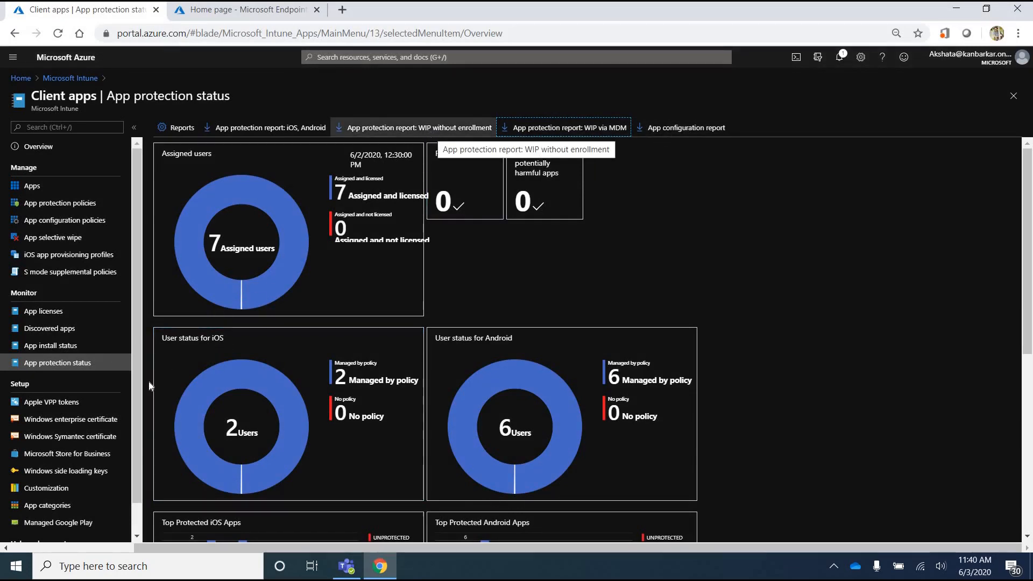
click(76, 78)
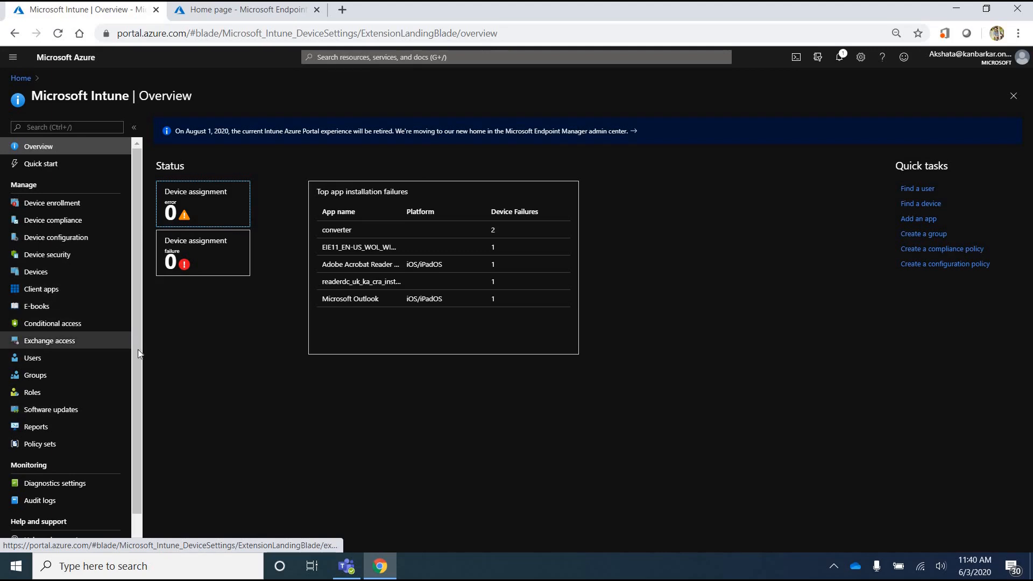
scroll(131, 406, down, 1)
scroll(64, 416, down, 1)
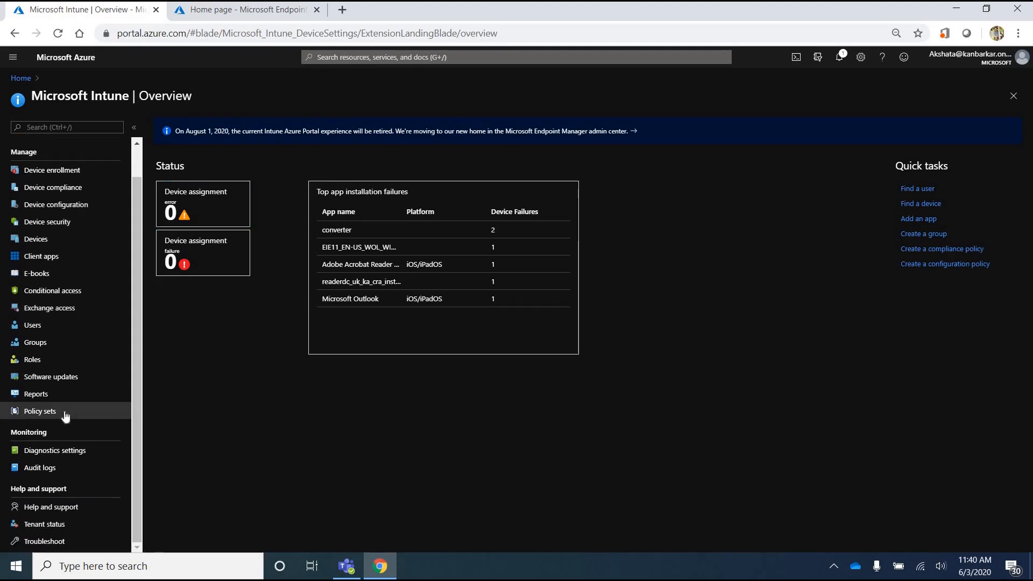
click(33, 395)
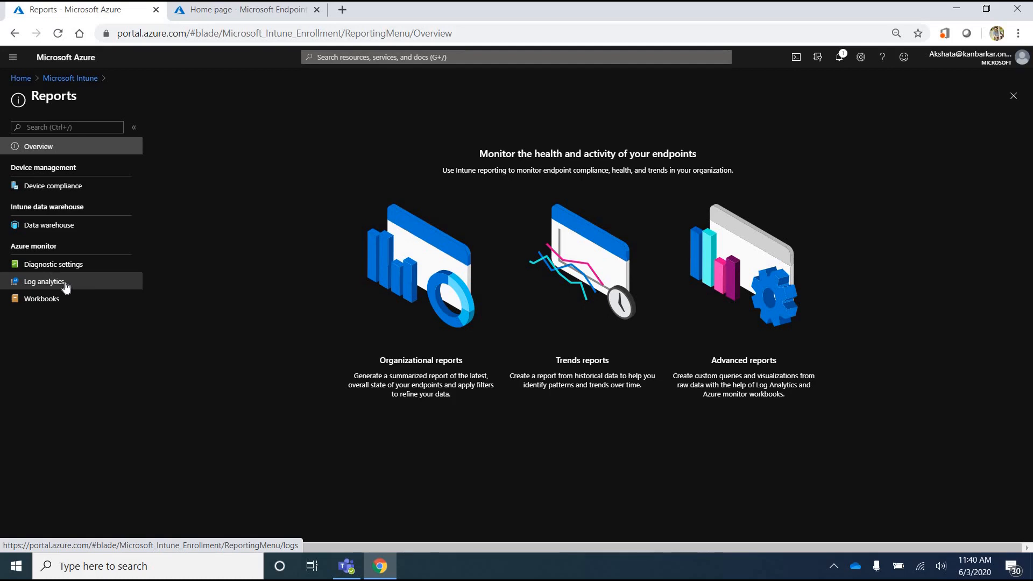
Look at the Device compliance summary and its available reports, and highlight the number of compliant devices in the summary.
click(59, 189)
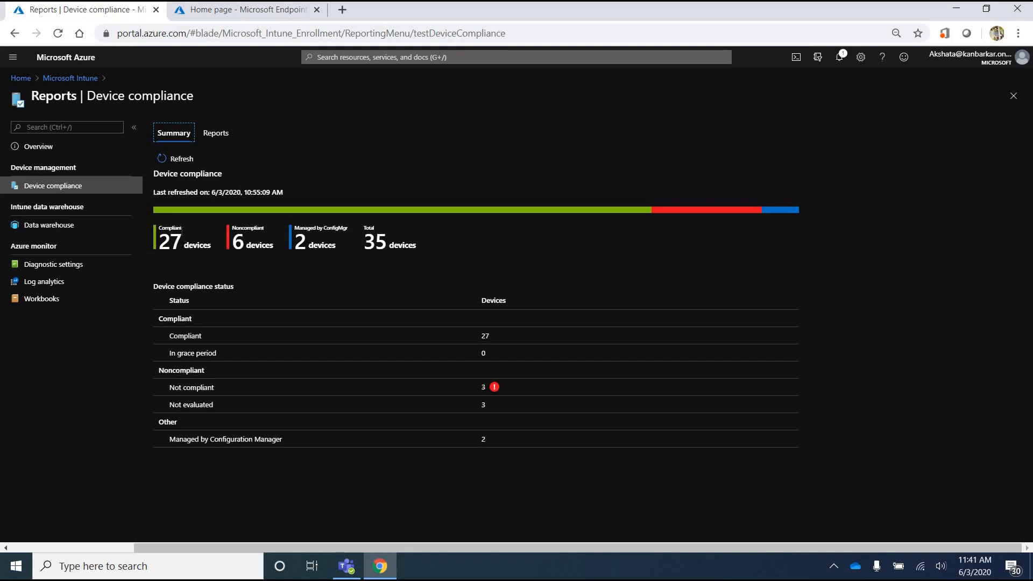
click(214, 137)
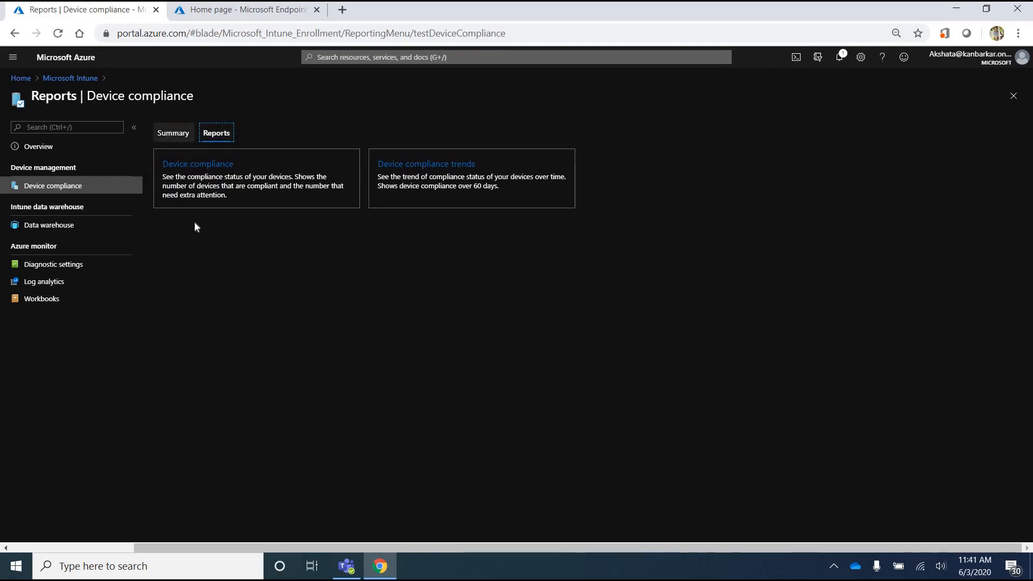
click(174, 134)
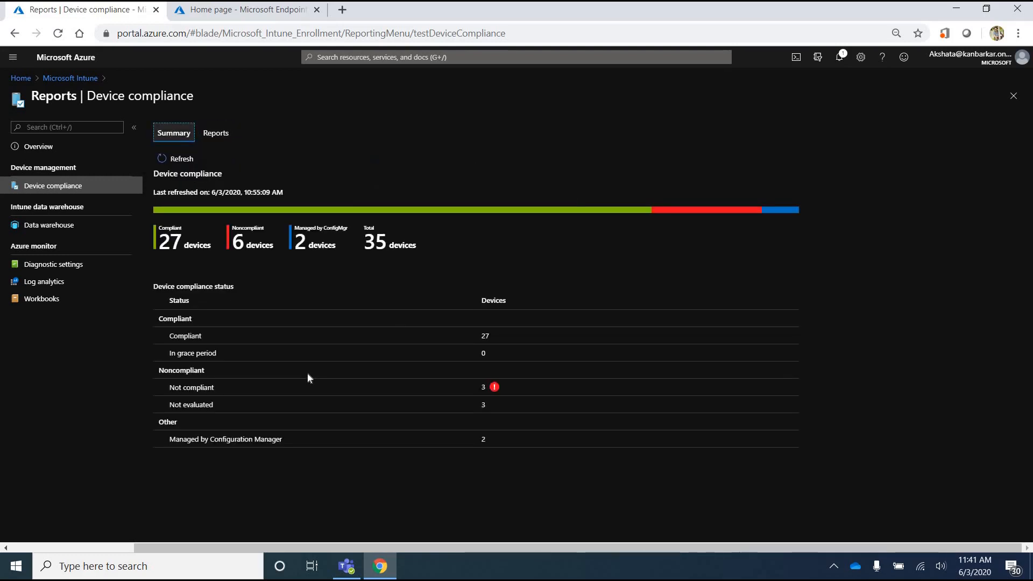
click(461, 334)
double_click(485, 336)
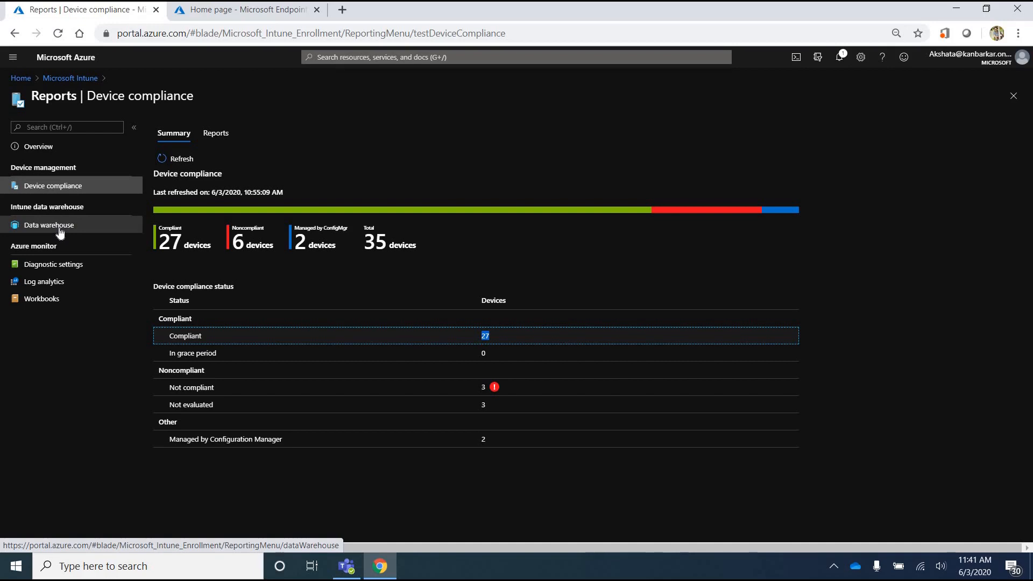
Open the Intune Data warehouse page and highlight the portal.azure.com part of its address.
click(60, 233)
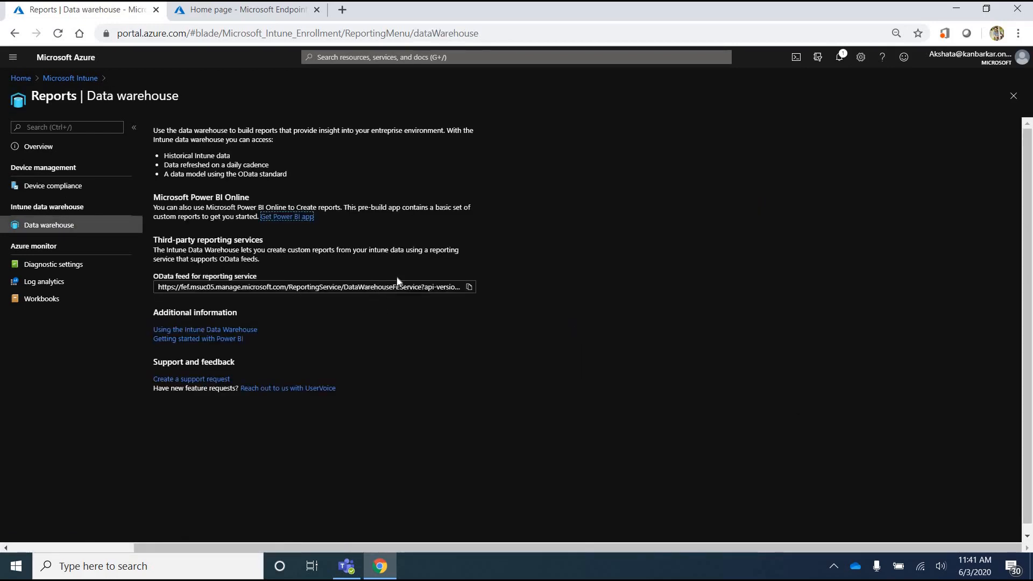
click(186, 32)
drag(114, 33, 220, 15)
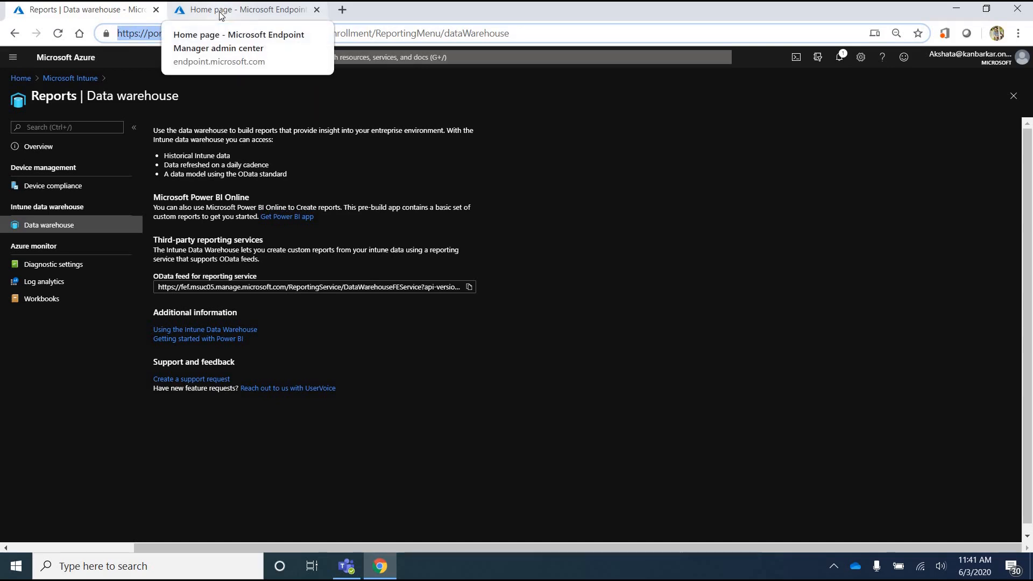
Switch to the Microsoft Endpoint Manager admin center and look at the tenant's connector status and tenant details.
click(213, 12)
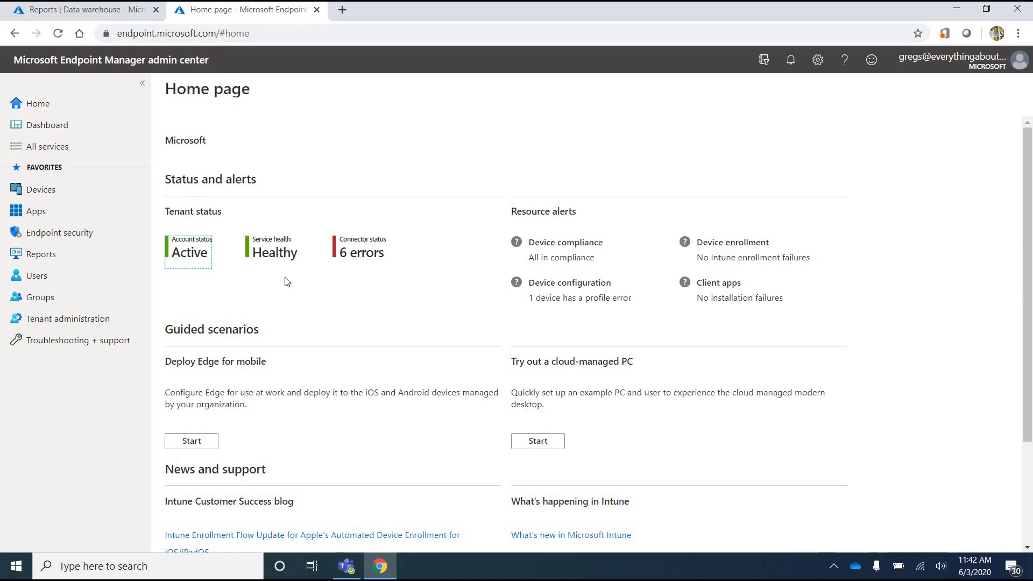
click(365, 259)
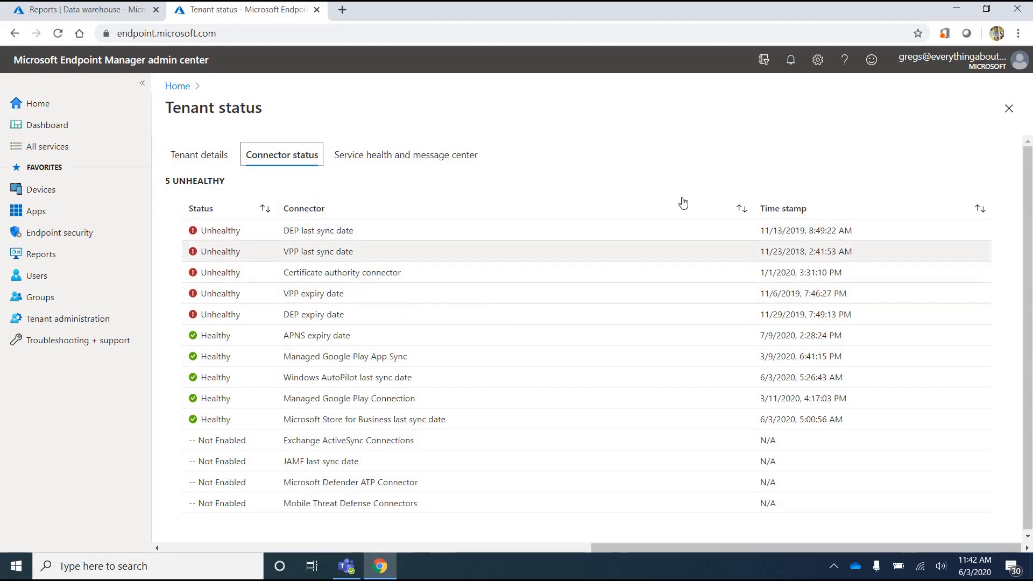
click(212, 159)
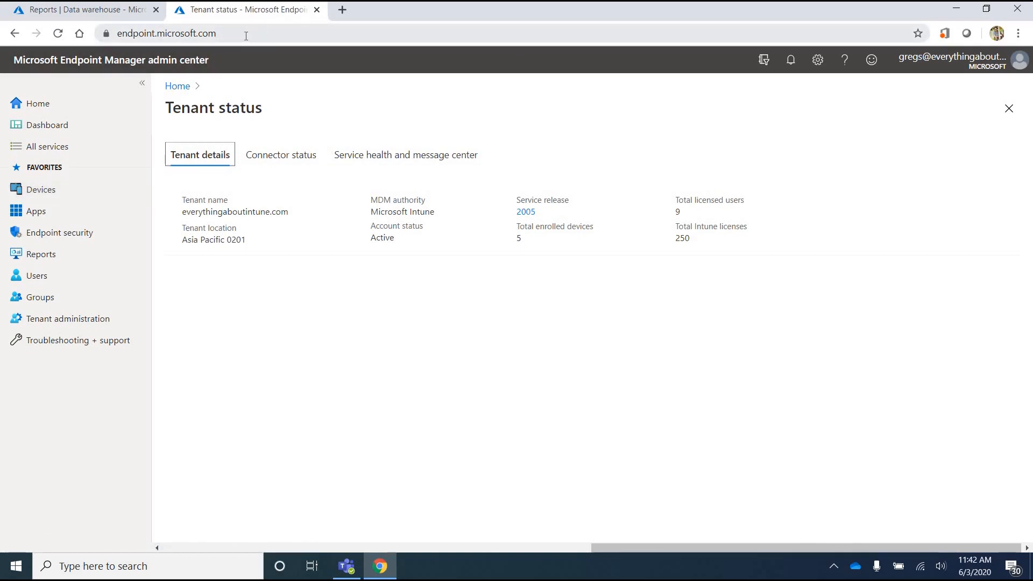
Look at the Devices overview and its Monitor section in the admin center, and return to the Devices overview.
click(56, 196)
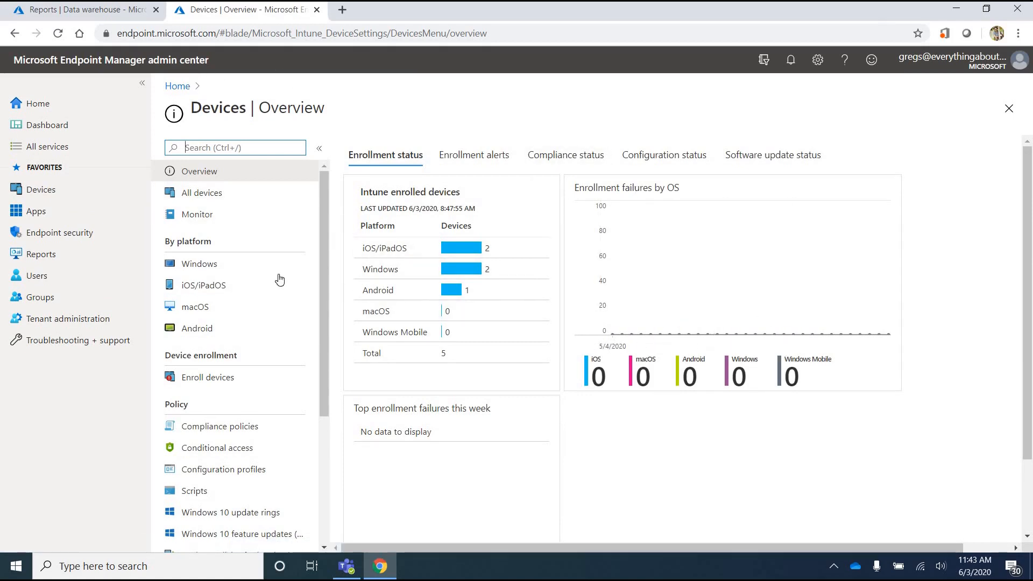
click(208, 221)
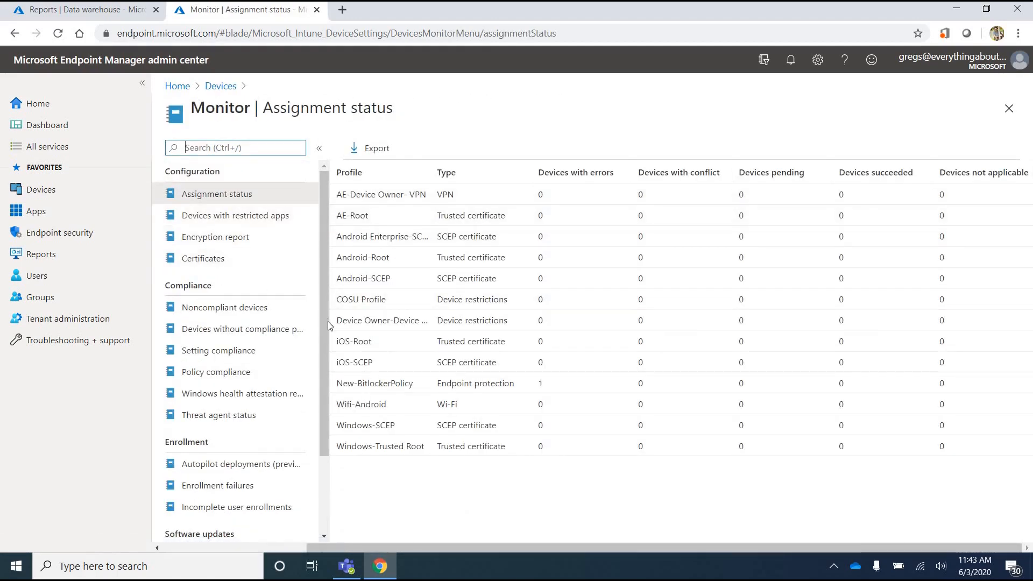
click(327, 258)
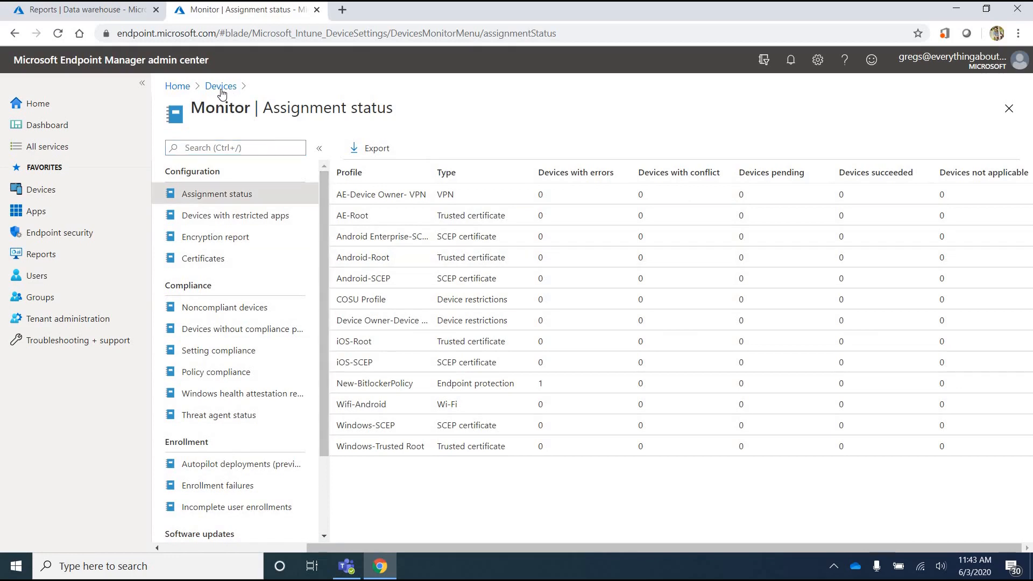
click(220, 87)
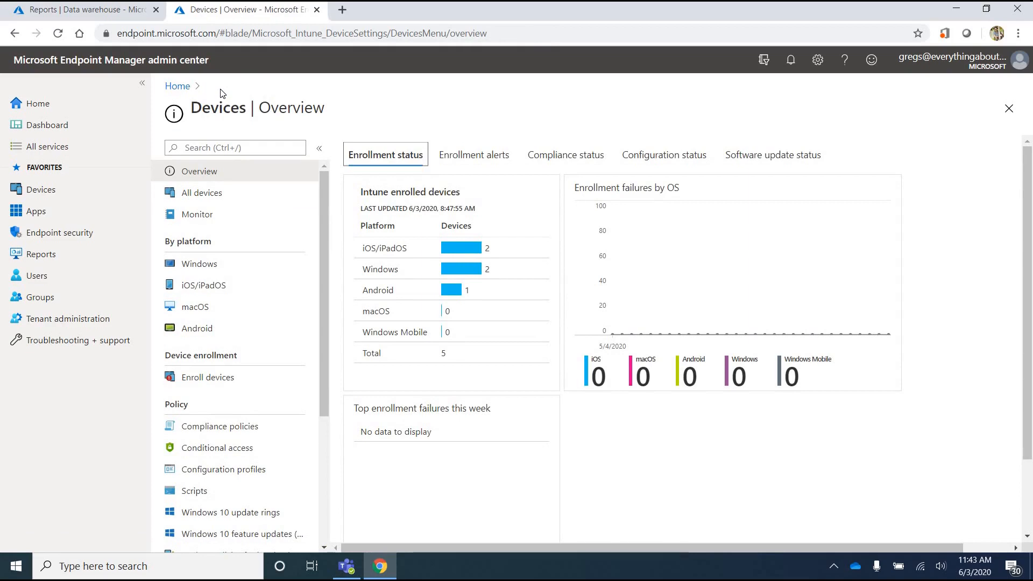
Highlight the endpoint.microsoft.com part of the address, and return to the Microsoft Intune overview in the Azure portal.
drag(217, 33, 94, 11)
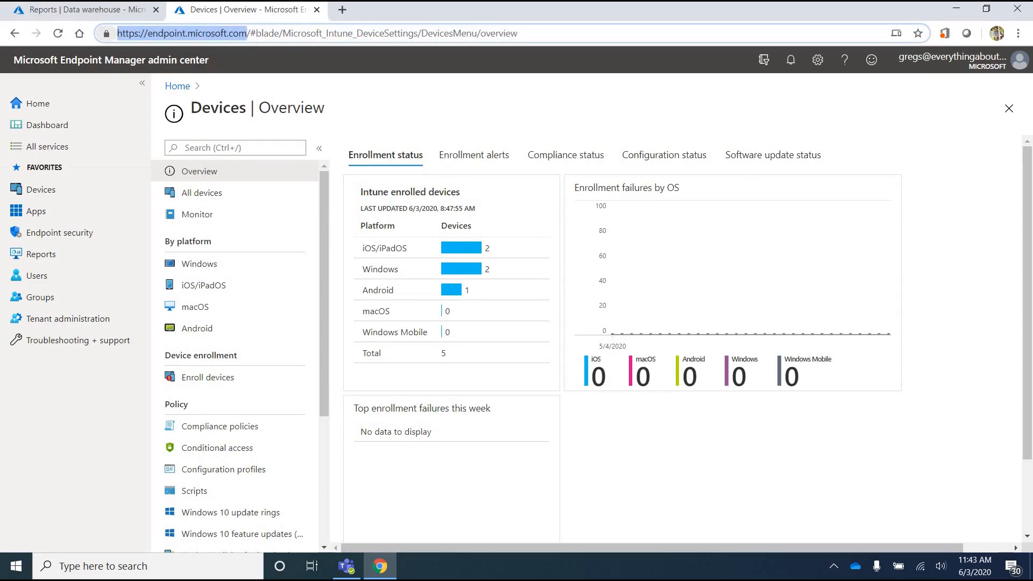
click(86, 10)
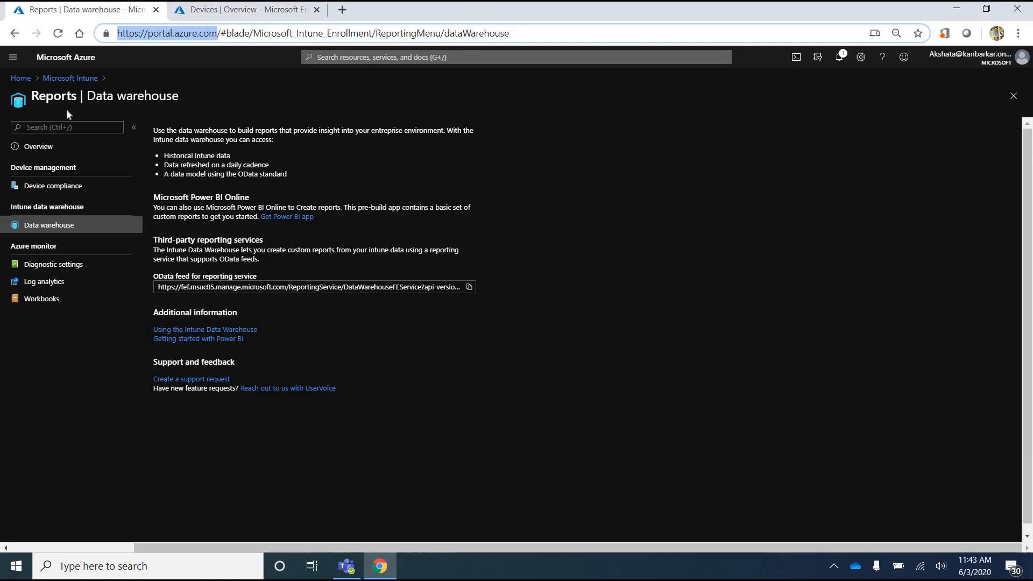
click(56, 78)
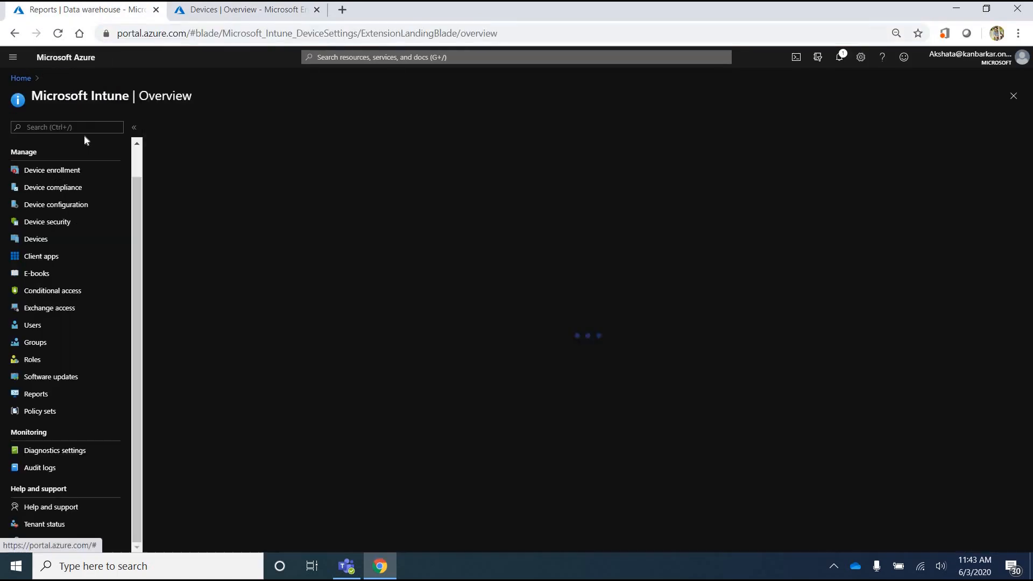
Look at the Intune overview in the Azure portal and the Endpoint Manager Devices overview, and return to the Azure portal.
click(15, 79)
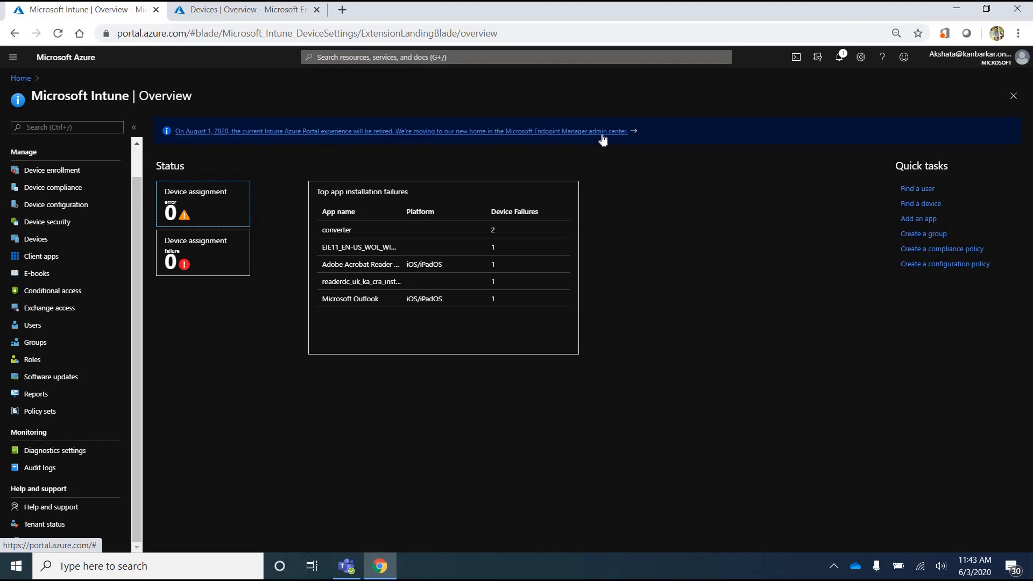
click(256, 11)
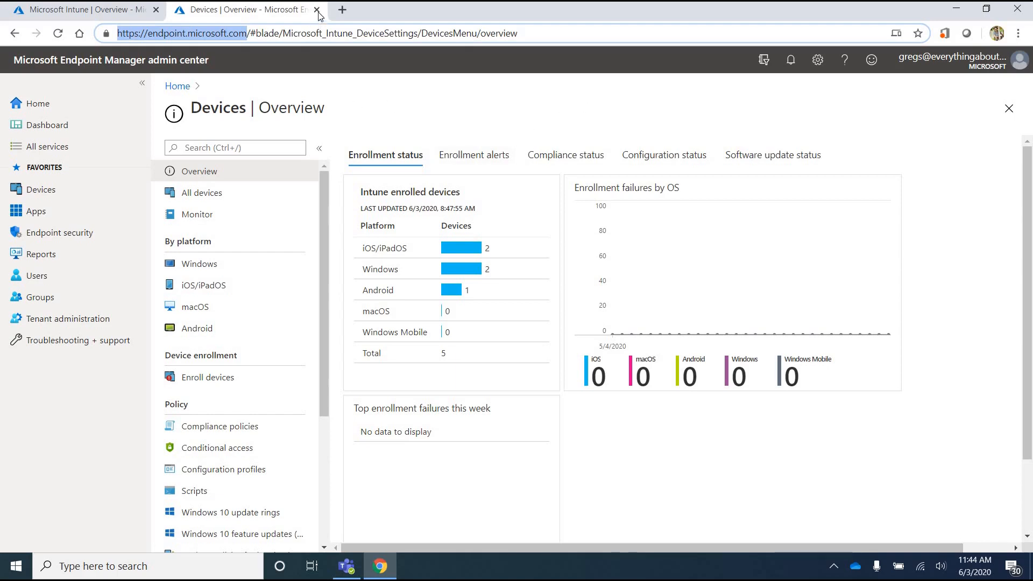
click(110, 11)
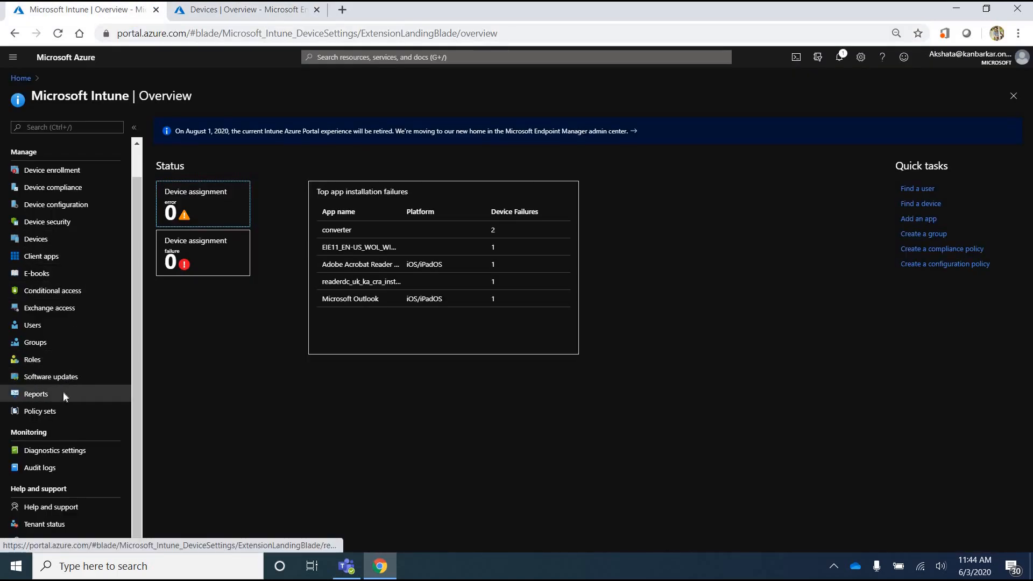
Open the Data warehouse page under Intune Reports and copy the OData feed for reporting service URL.
click(36, 394)
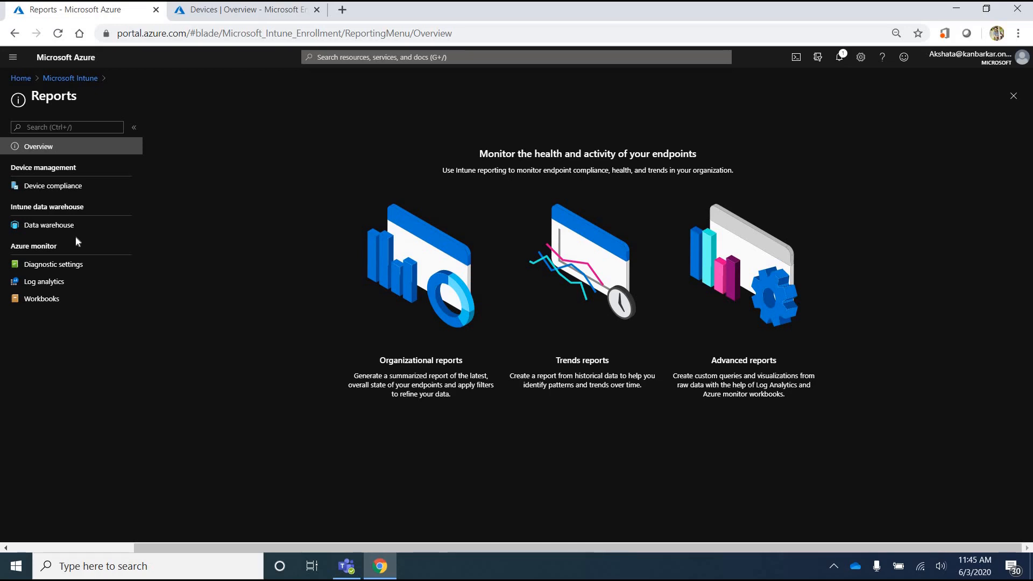
click(49, 226)
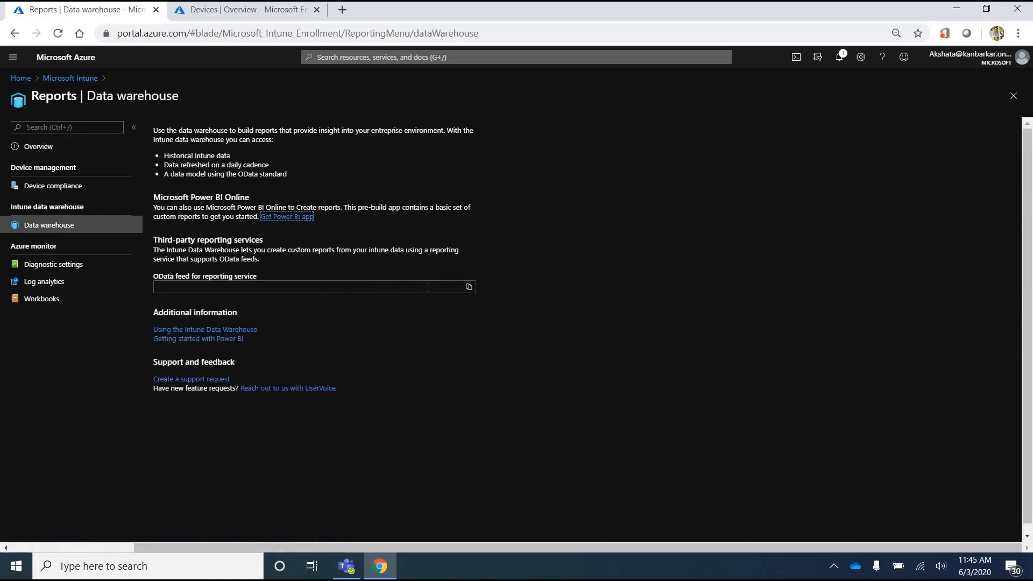
click(473, 290)
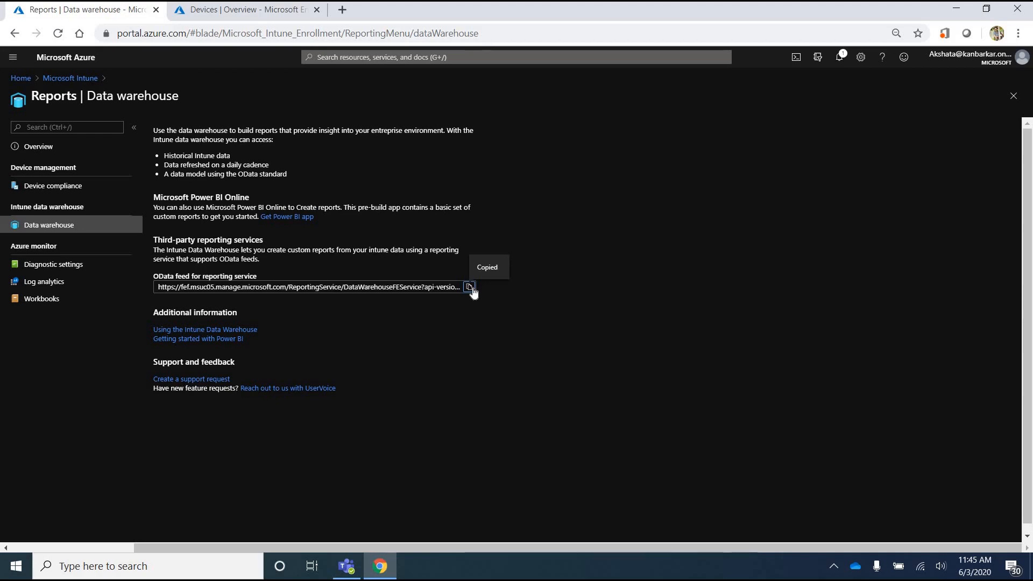
click(473, 291)
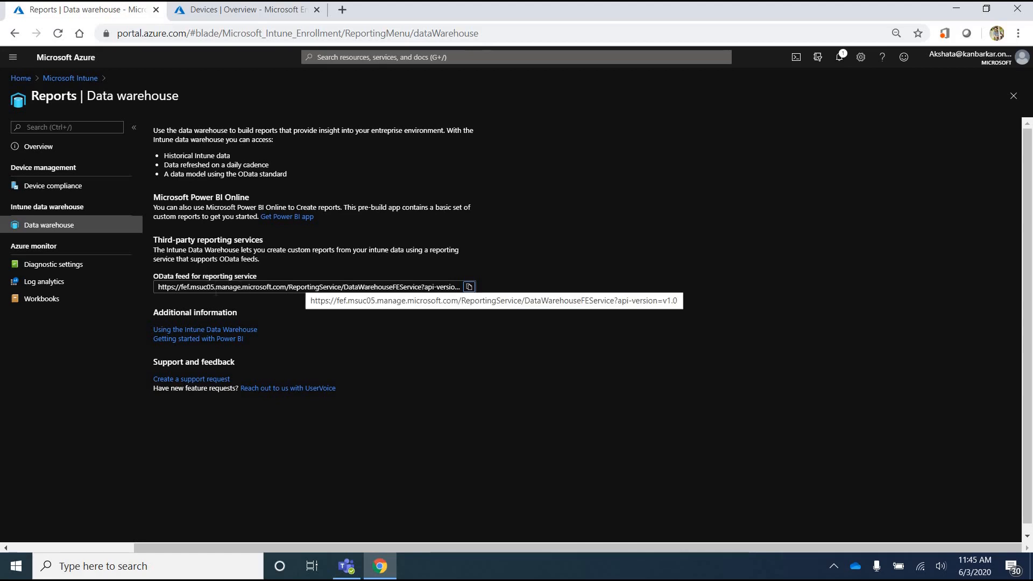
drag(214, 287, 182, 287)
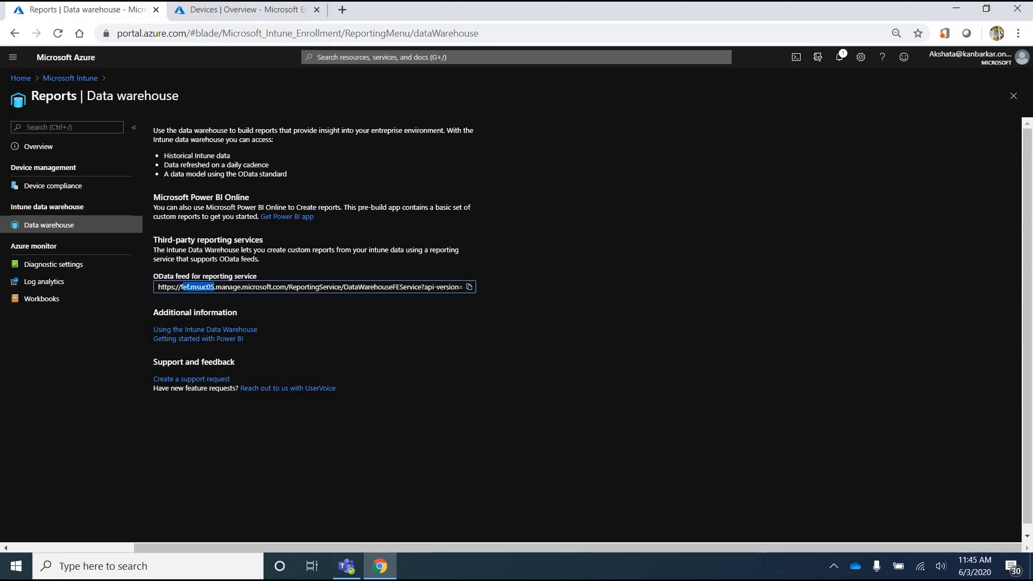
click(469, 288)
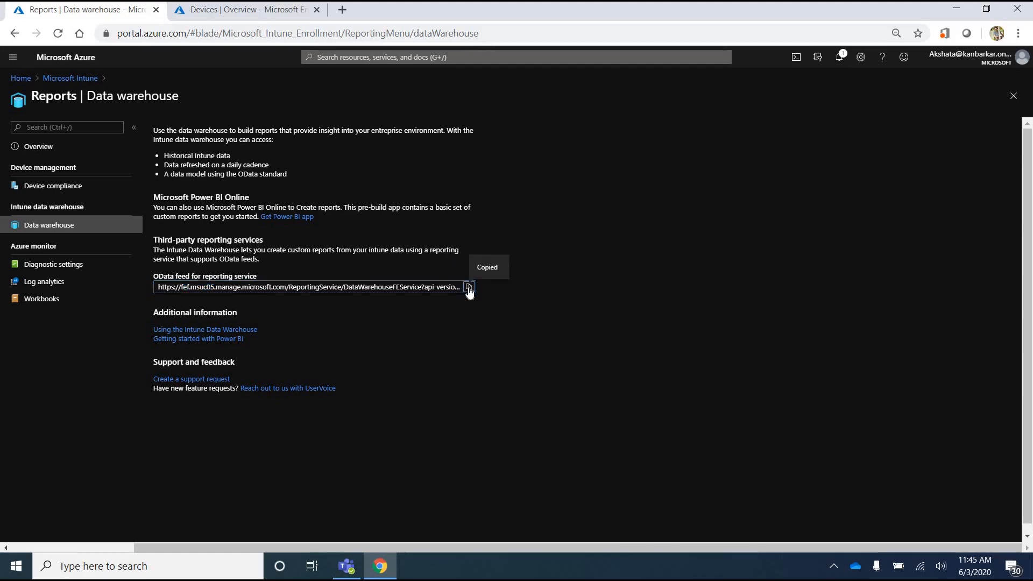
Open the Microsoft Store, search for "powerbi" and open the Power BI Desktop app page.
key(super)
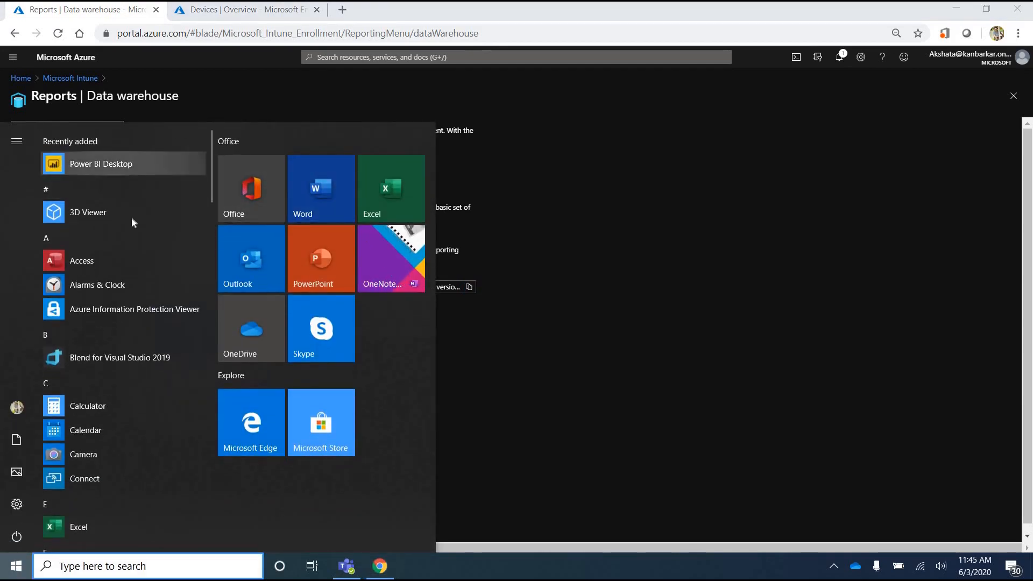
text(store)
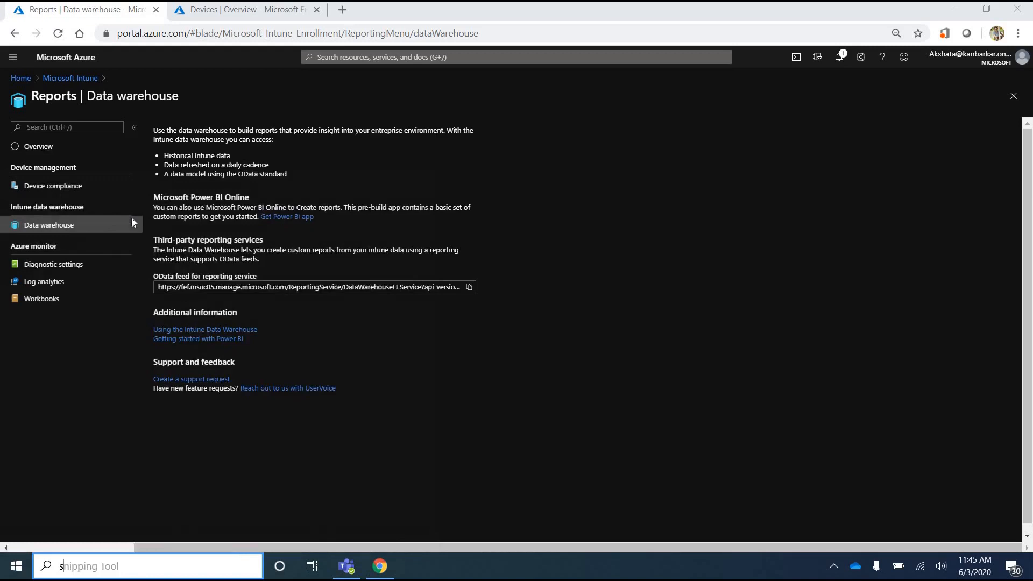
click(120, 194)
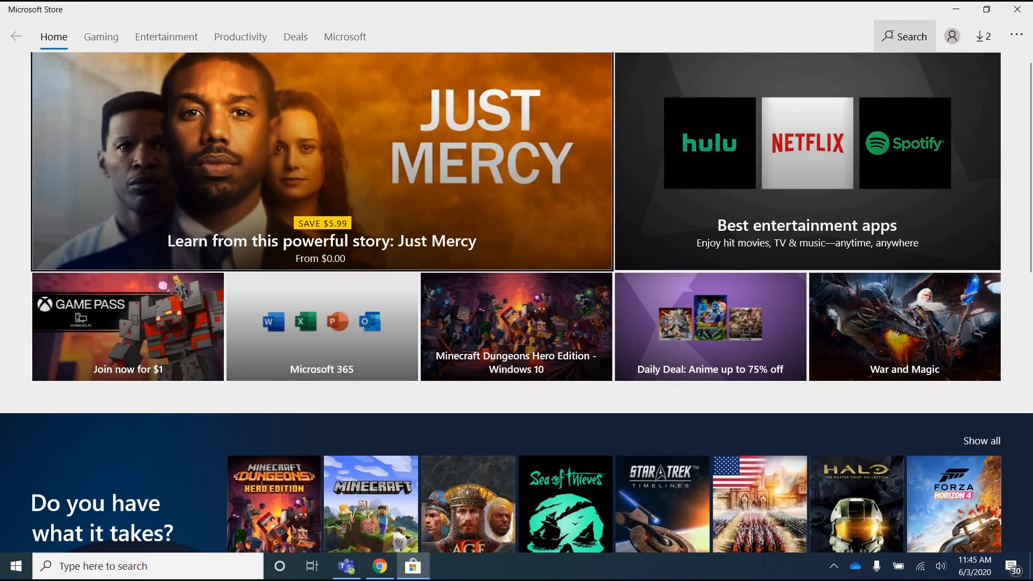
click(891, 37)
text(powerbi)
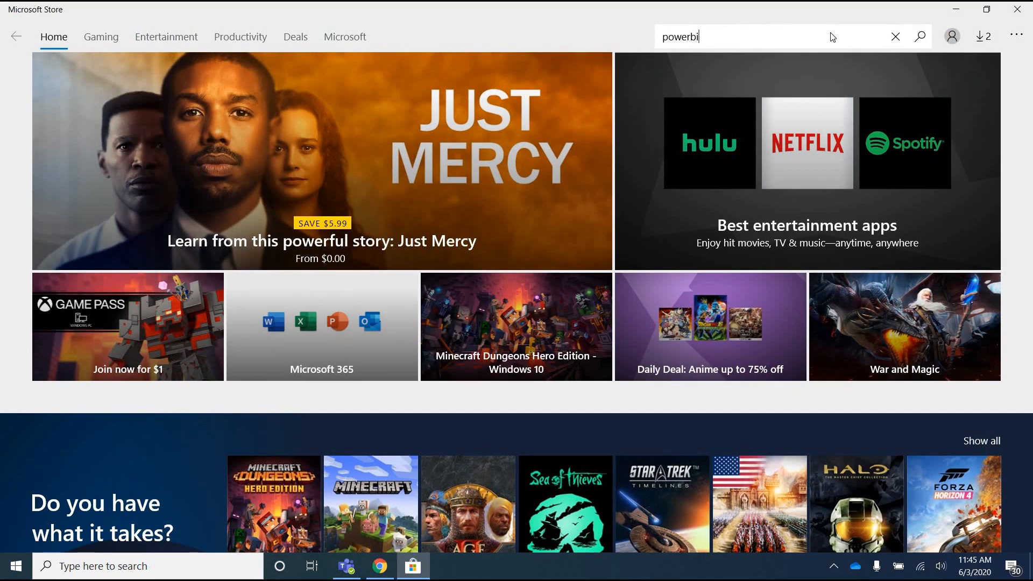
key(Return)
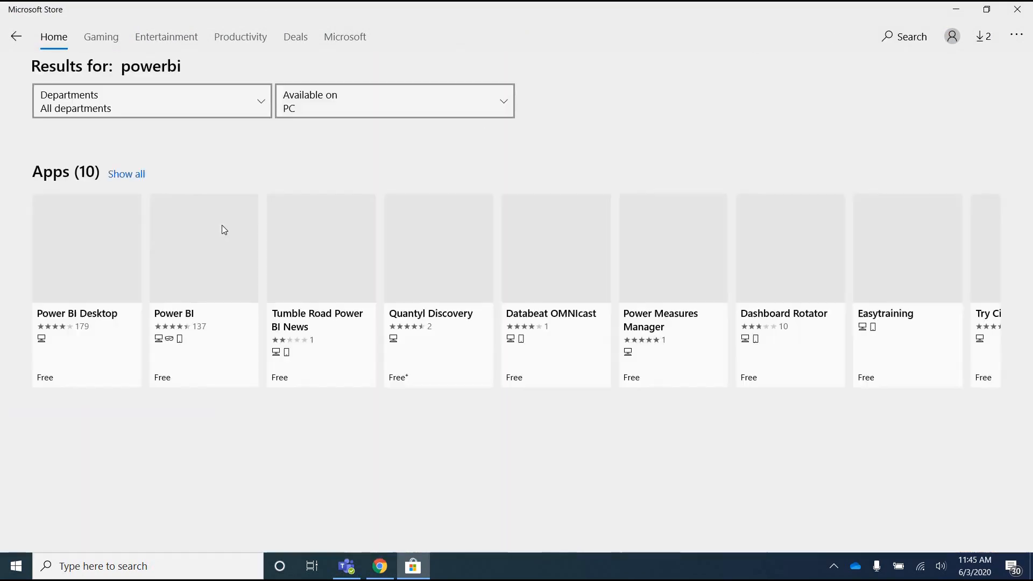
click(85, 245)
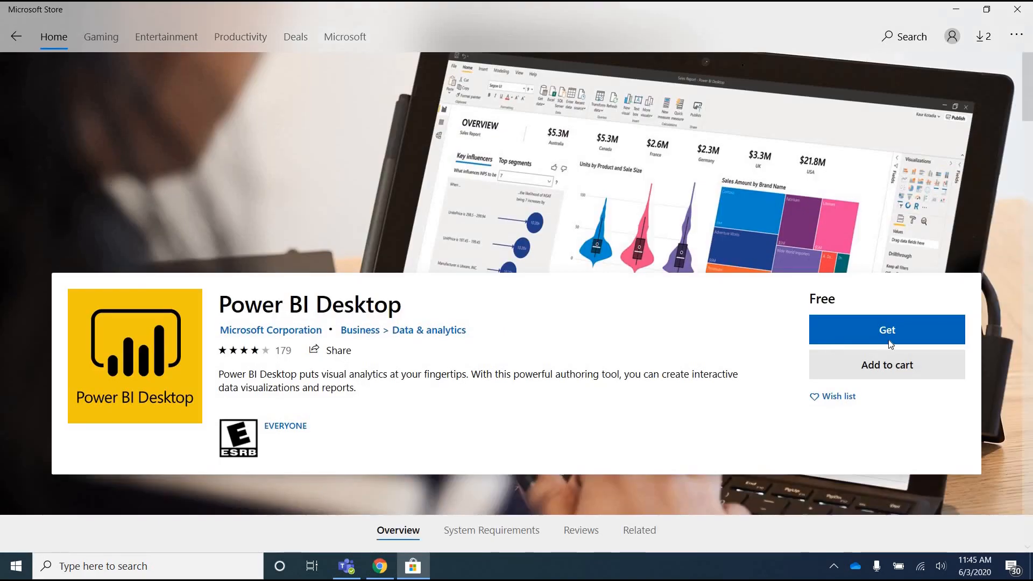
Get Power BI Desktop from the store without signing in, and return to the Data warehouse page in the browser.
click(889, 390)
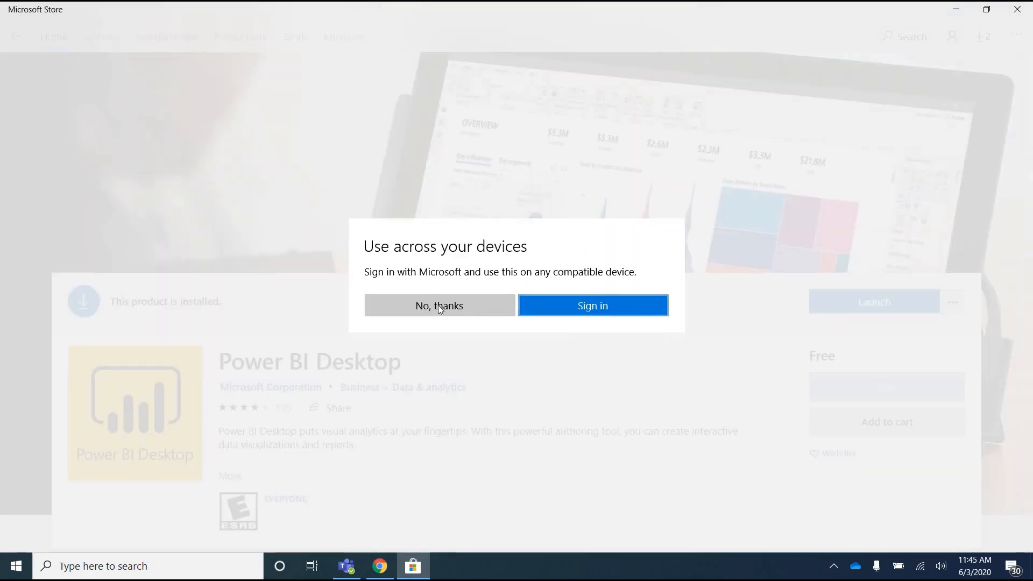
click(461, 303)
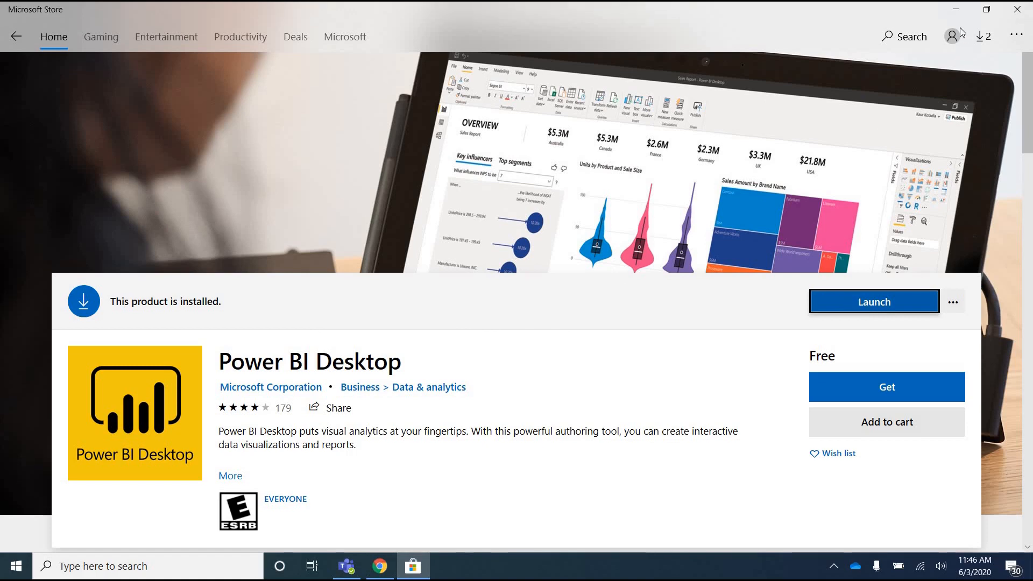
click(957, 10)
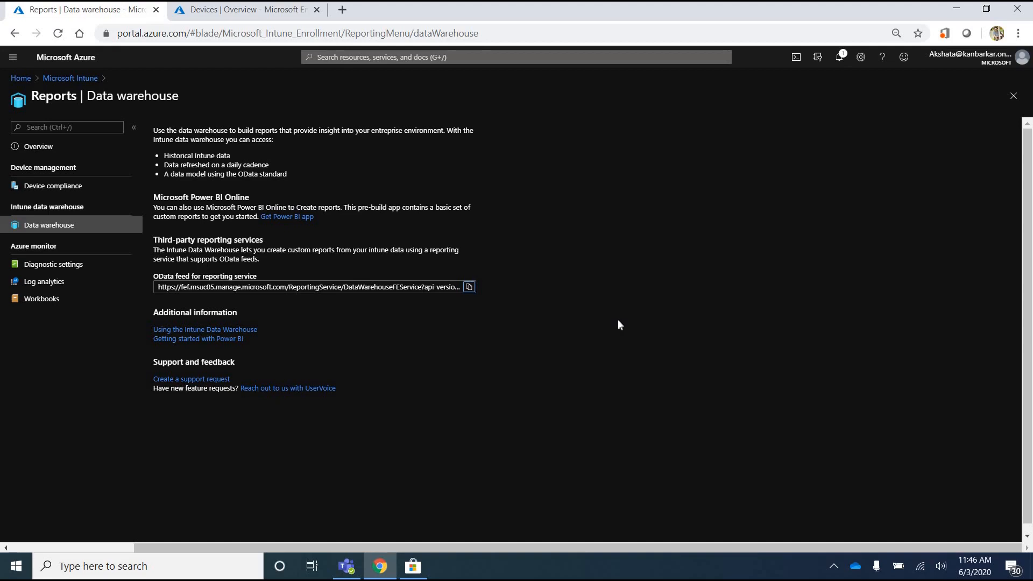
Open the administrator's user record from Intune Users and highlight the Power BI (free) entry among the user's licenses.
click(73, 81)
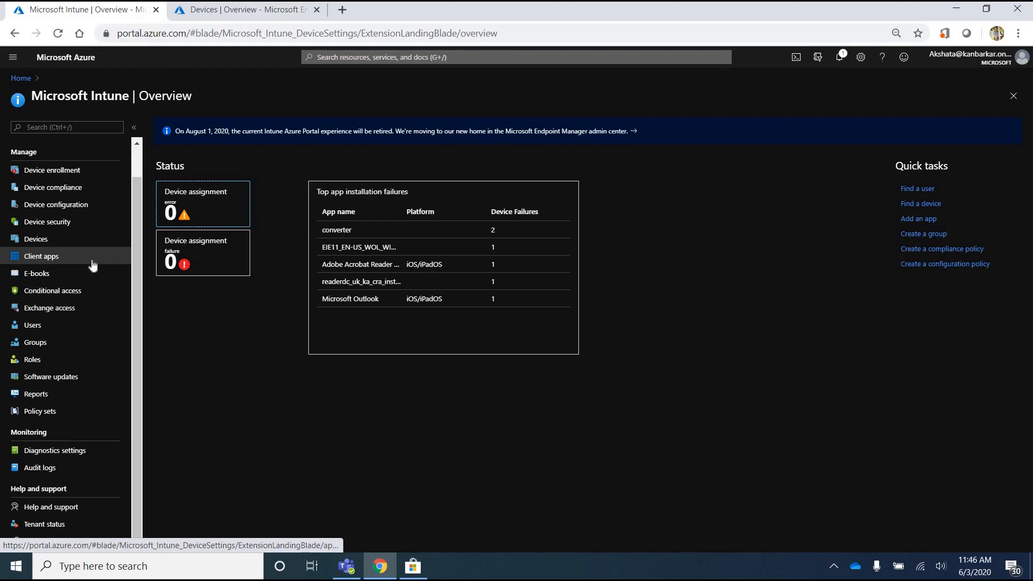
click(76, 325)
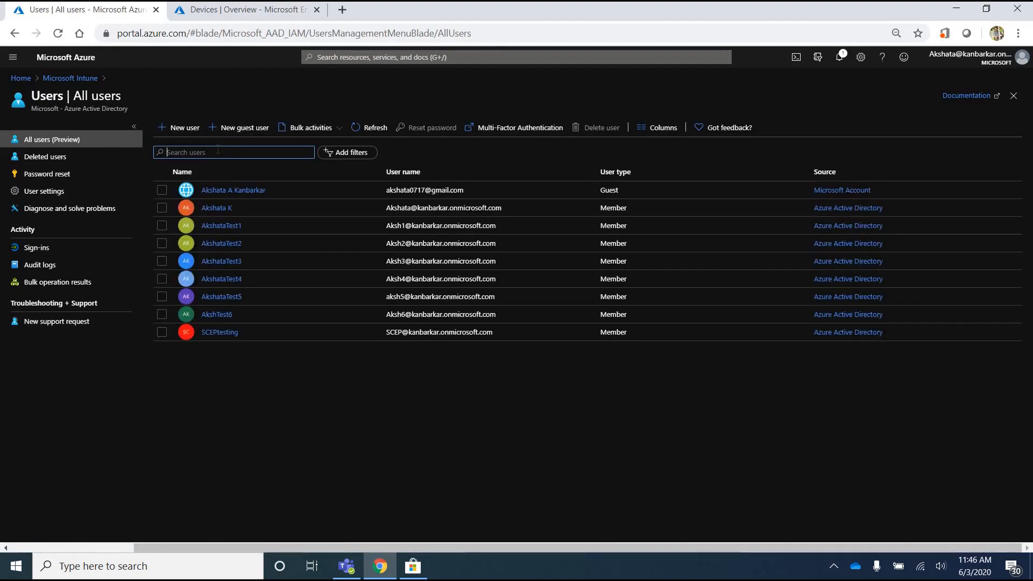
click(217, 152)
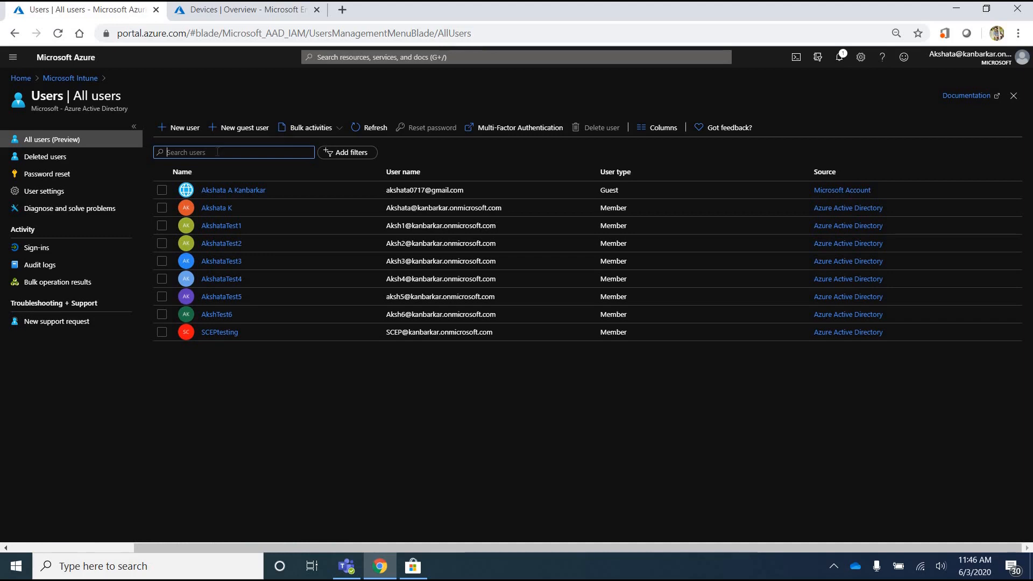
click(217, 208)
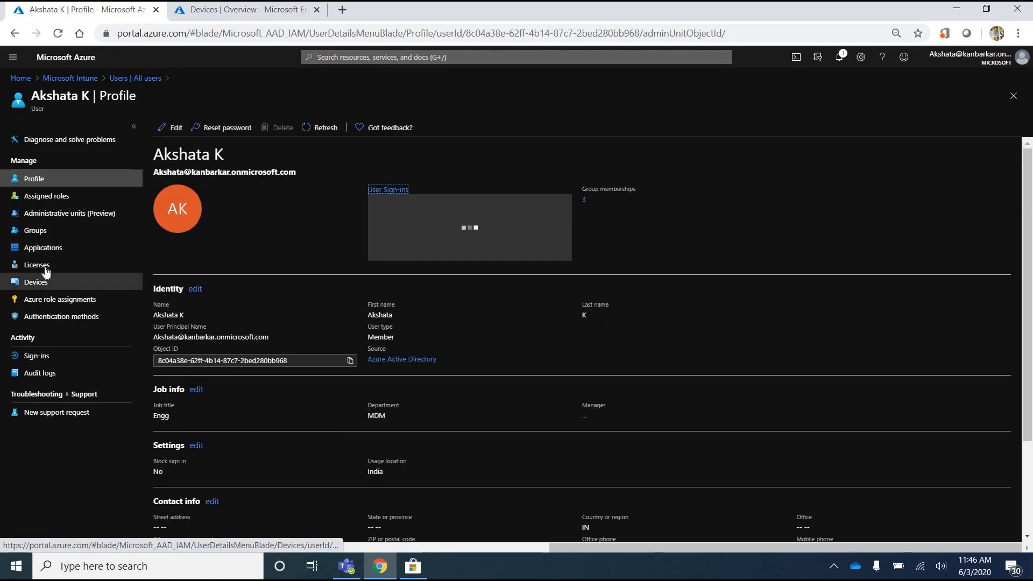
click(46, 268)
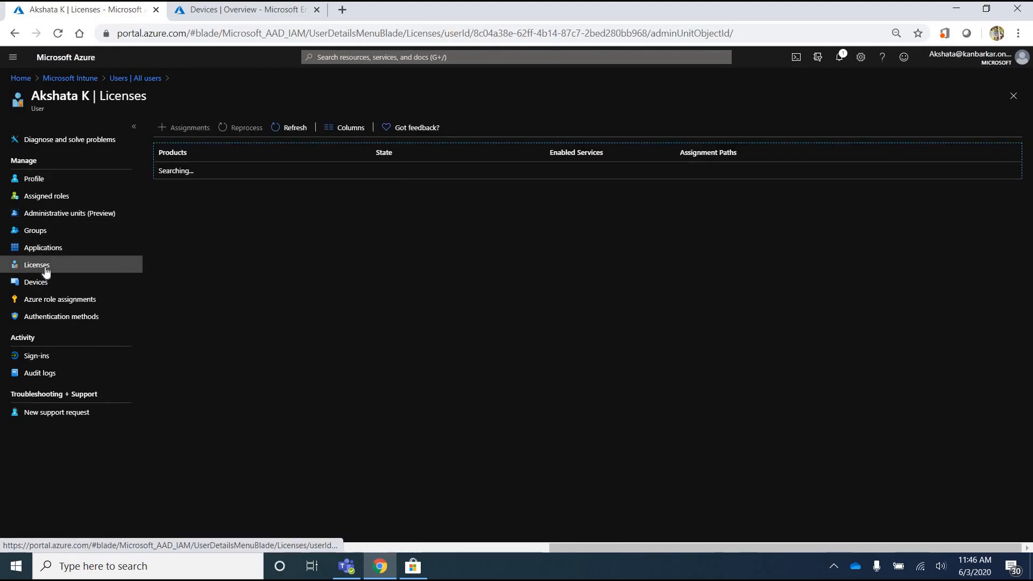
click(151, 240)
drag(151, 240, 159, 241)
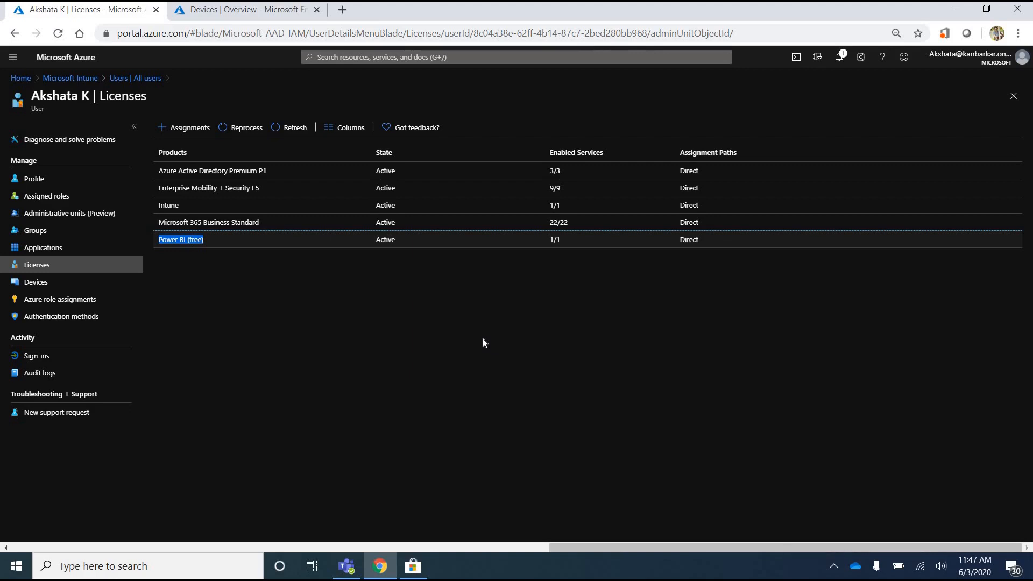
Open the user's assigned roles, highlight the Global administrator role, and minimize the browser.
click(74, 198)
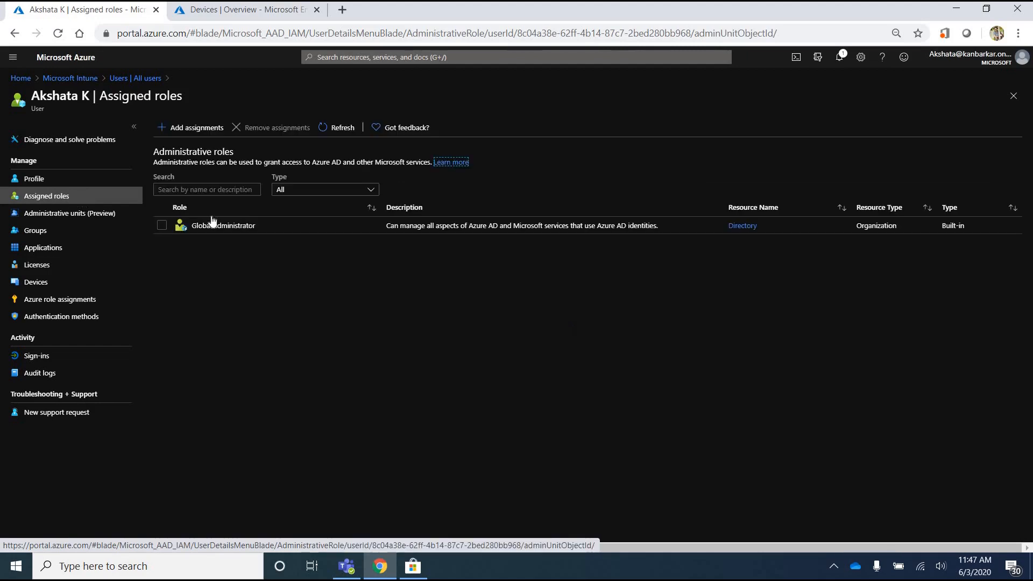
drag(263, 229, 197, 230)
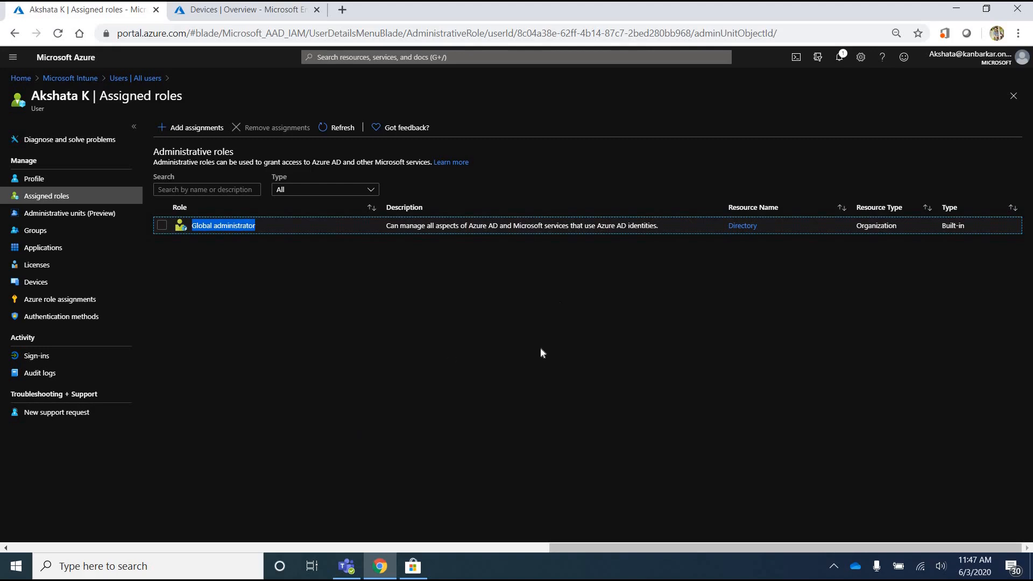
click(958, 12)
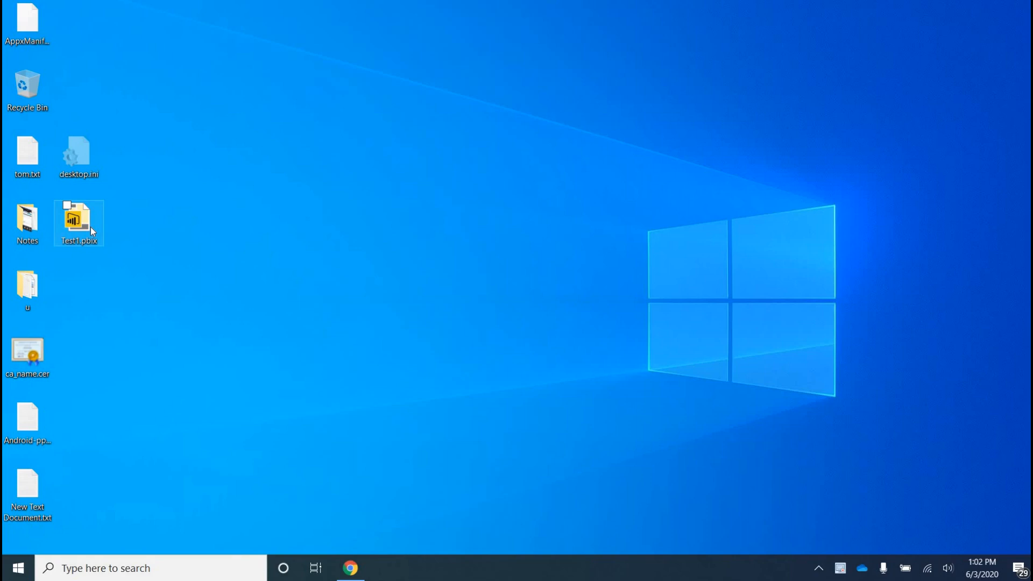
Launch Power BI Desktop and open the recent report Test1.pbix.
key(super)
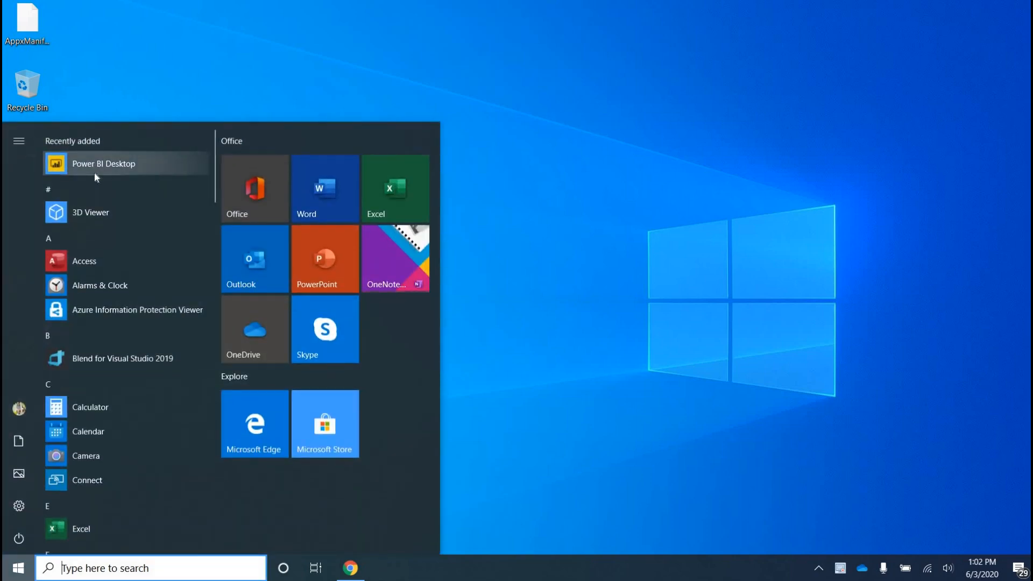
click(94, 172)
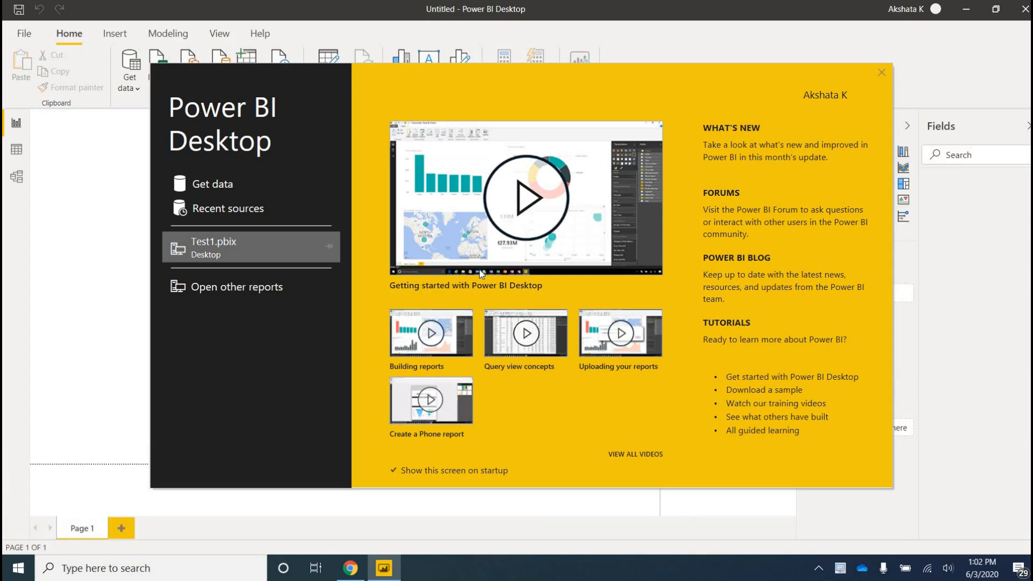
click(236, 251)
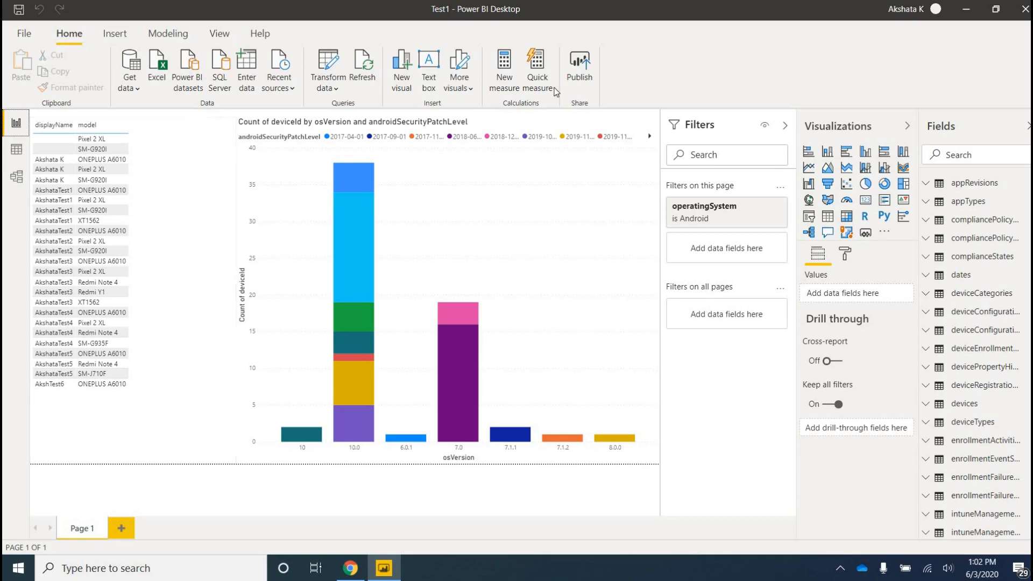
Add a blank pie chart to the report page and undo the addition.
click(866, 185)
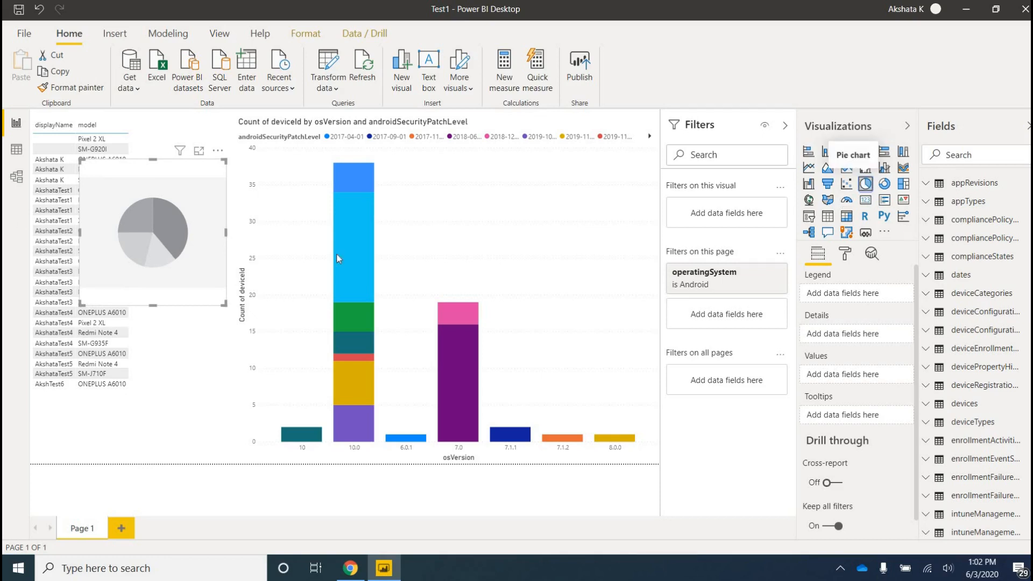
key(ctrl+z)
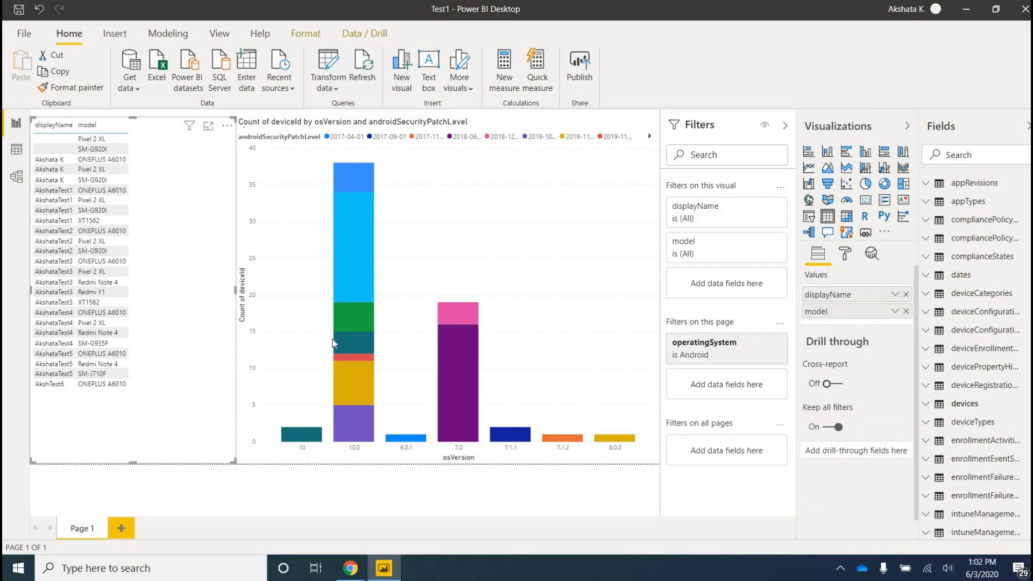
Convert the stacked column chart of deviceId counts by osVersion and androidSecurityPatchLevel to a pie chart, and inspect its slices.
click(367, 333)
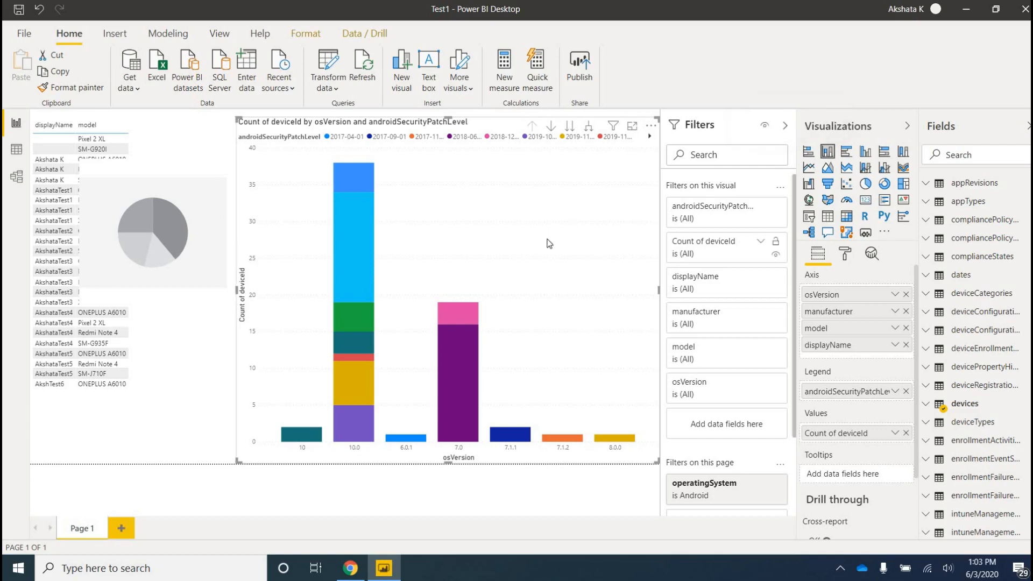
click(865, 185)
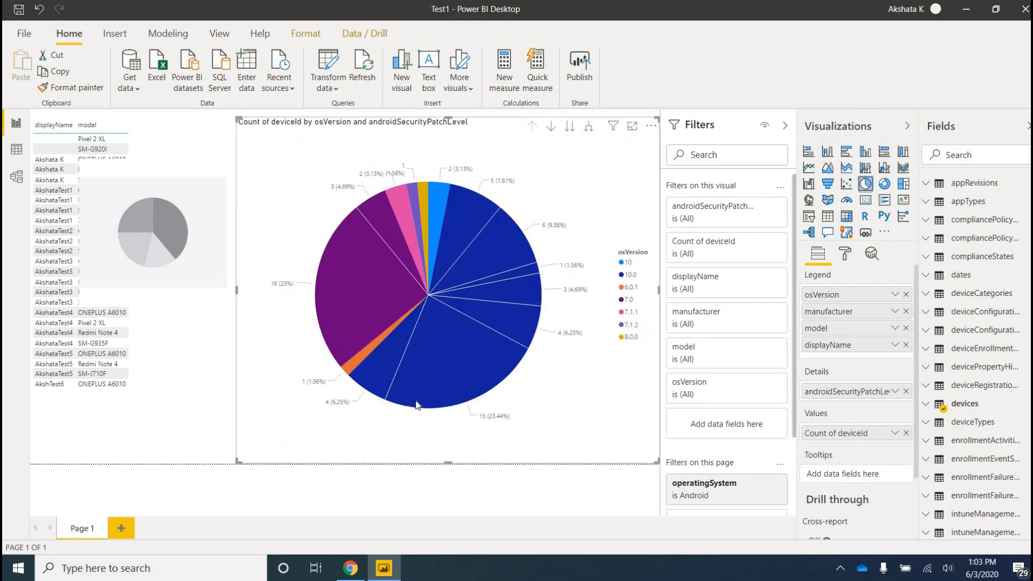
mouse_move(416, 404)
mouse_move(442, 198)
mouse_move(428, 340)
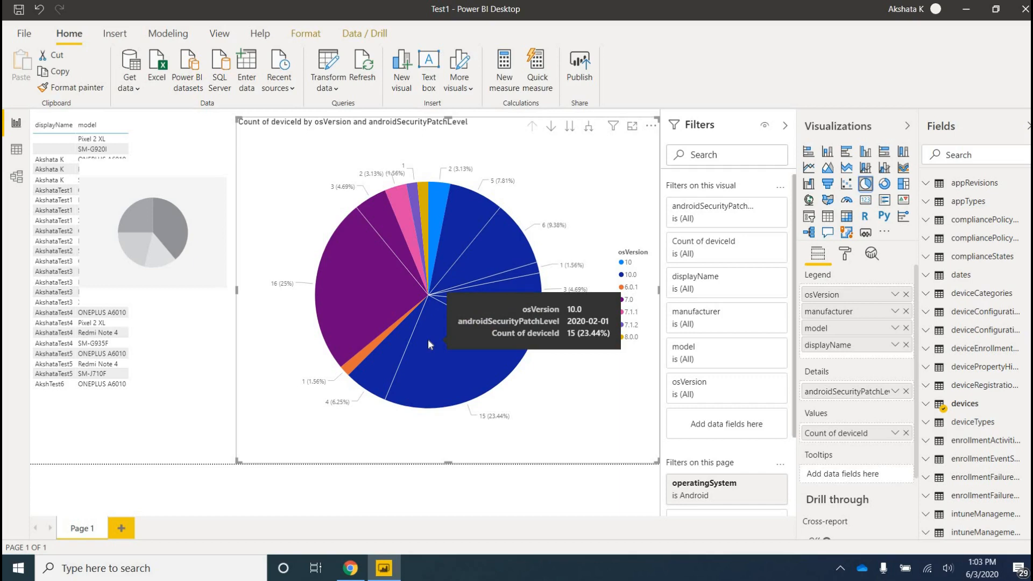
Cross-highlight the osVersion 10.0 slice with security patch level 2020-02-01, and clear the highlight.
mouse_move(503, 310)
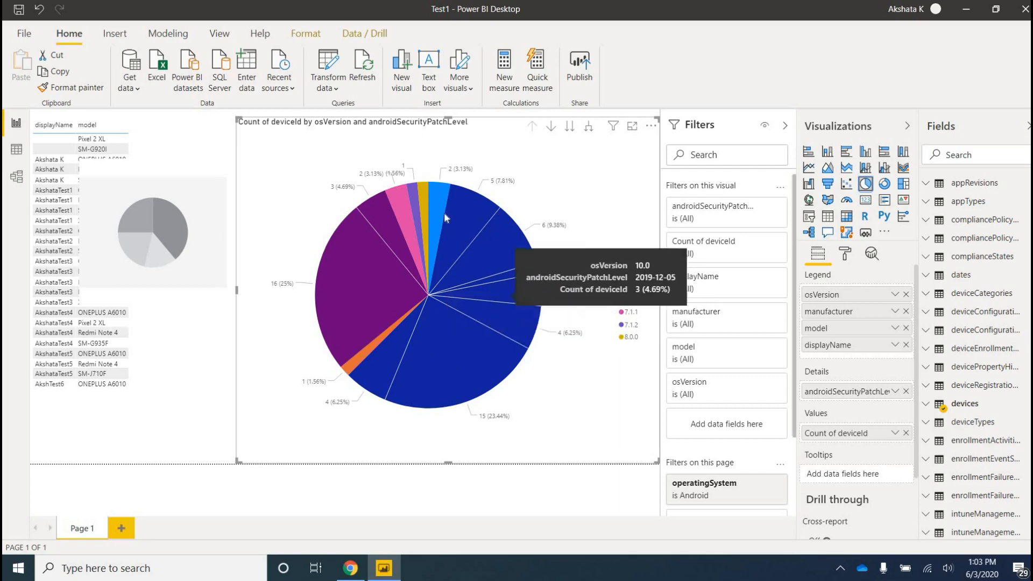
click(460, 366)
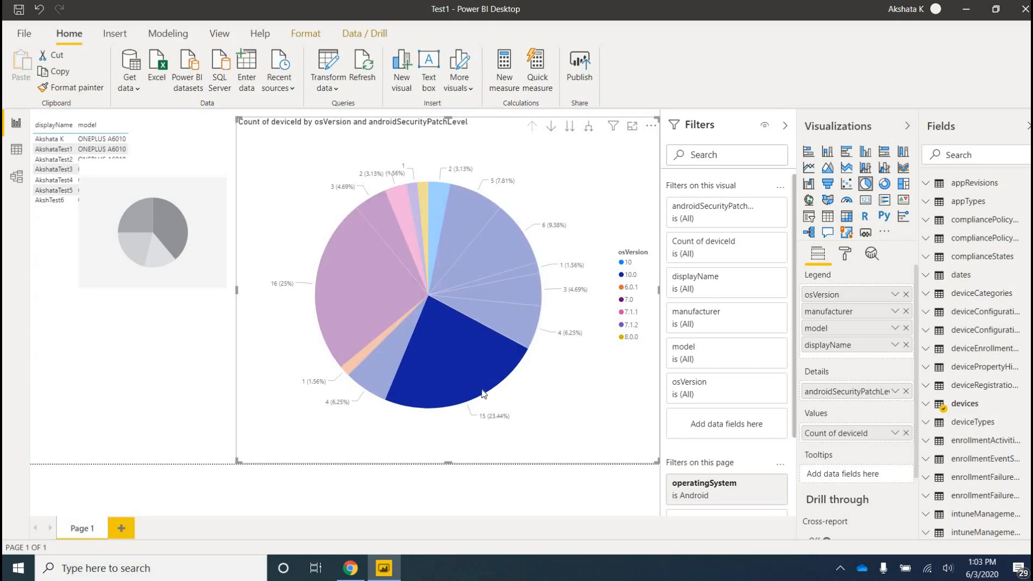
click(453, 353)
click(453, 353)
Delete the blank pie chart that overlaps the displayName and model table.
click(182, 202)
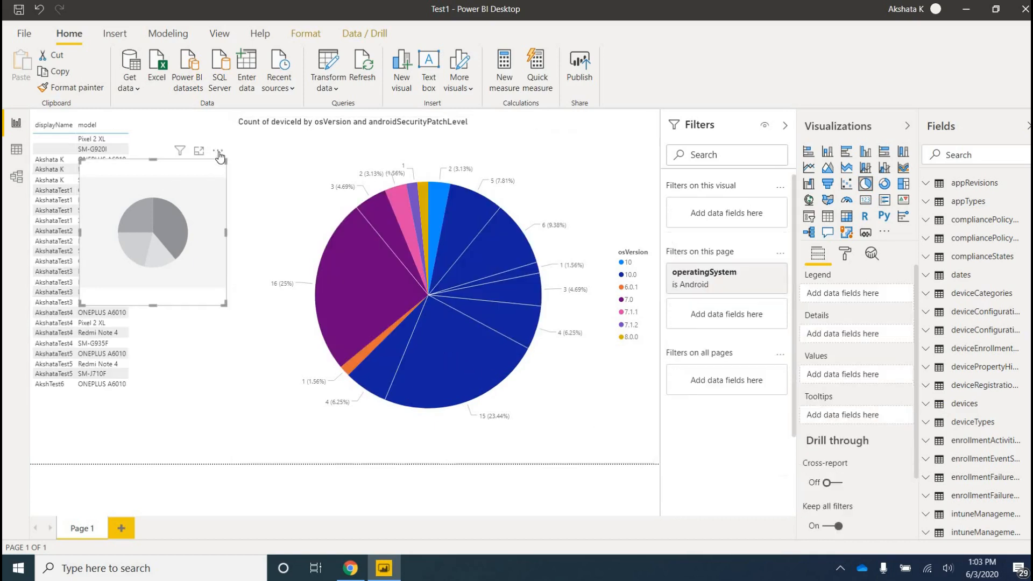
click(218, 152)
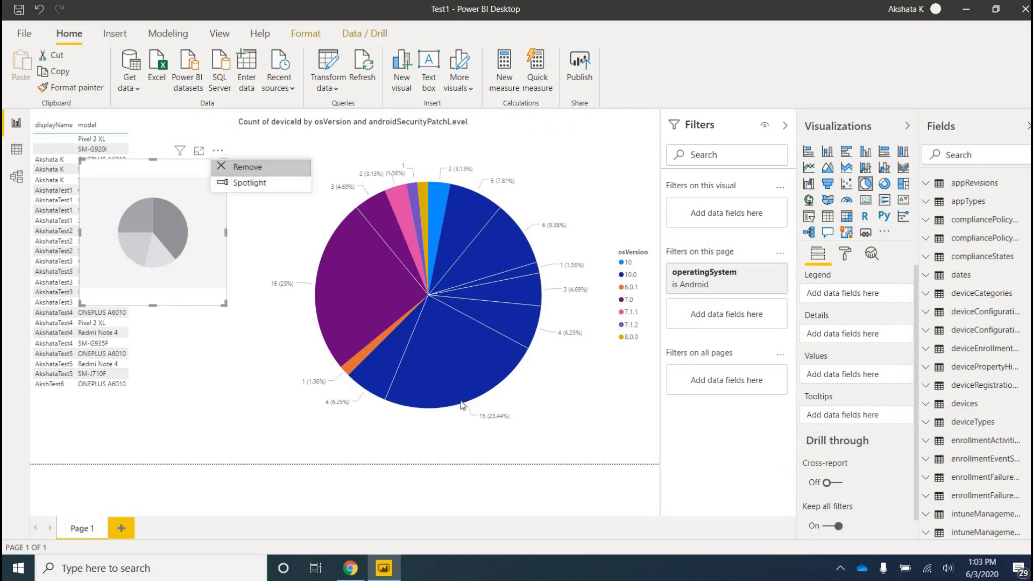
key(Escape)
key(Delete)
Turn on drill-down mode for the deviceId pie chart, drill into osVersion 10.0, and return to the top level.
click(438, 354)
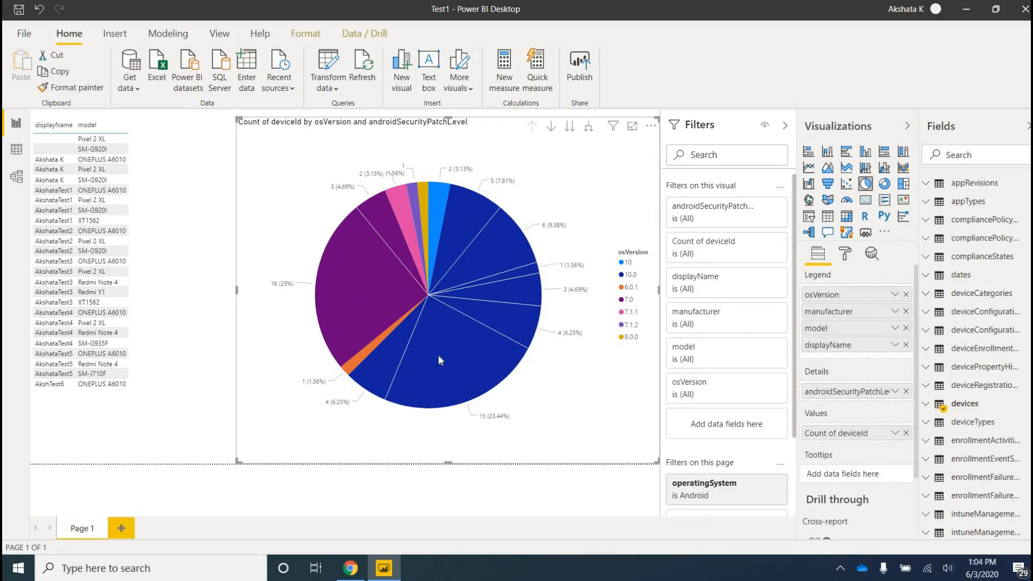
right_click(437, 354)
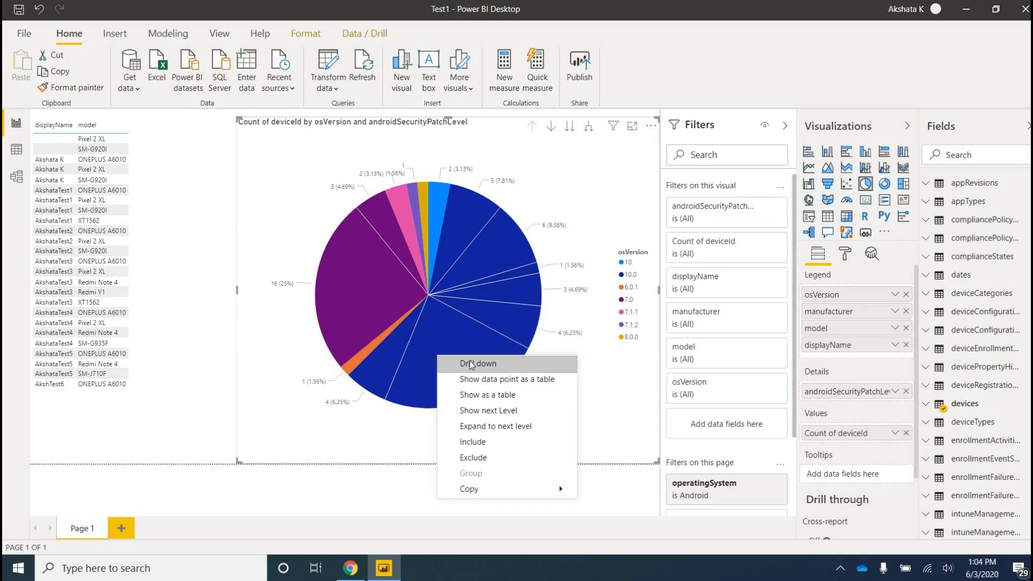
click(392, 359)
click(433, 361)
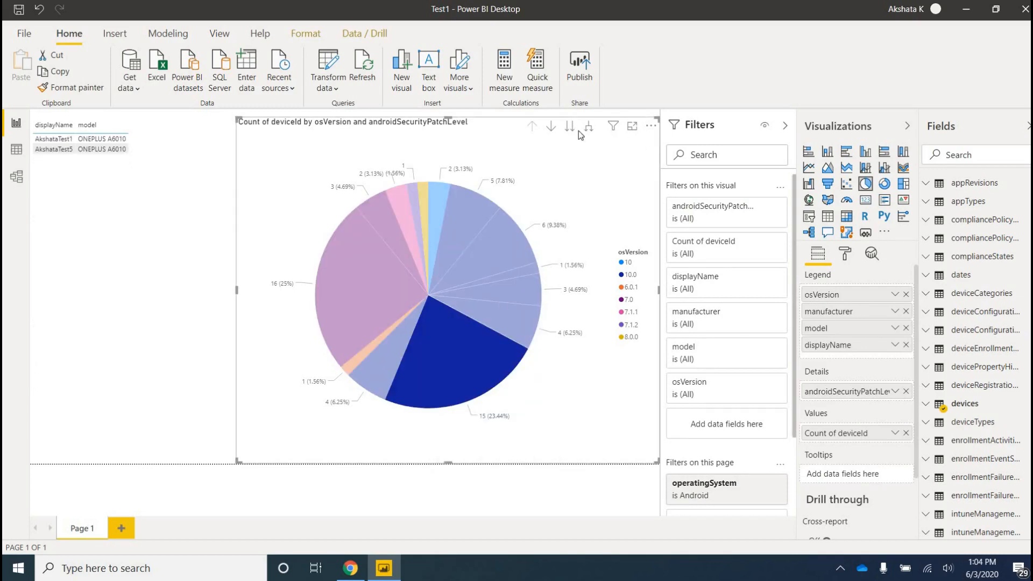
click(549, 130)
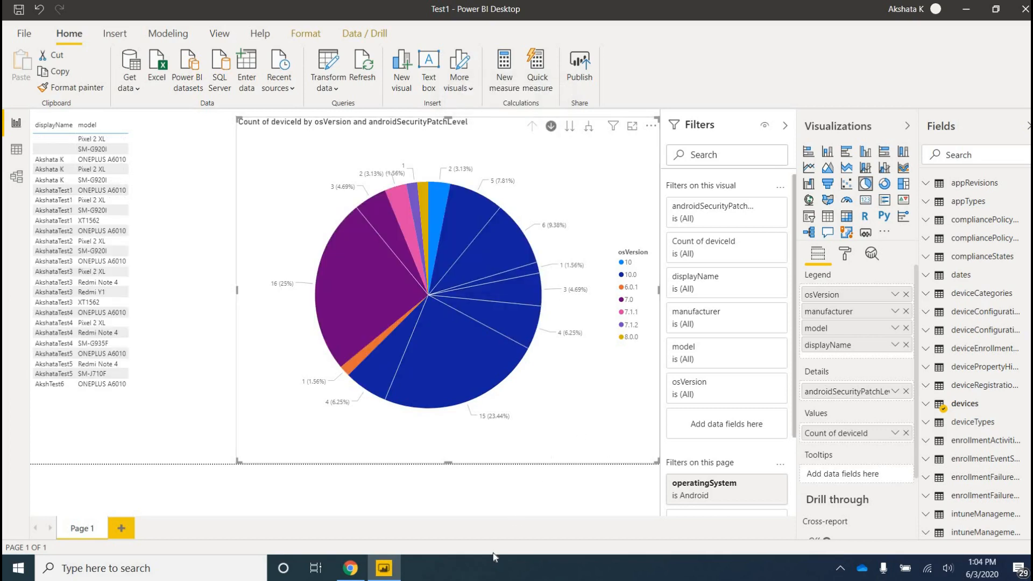
click(449, 360)
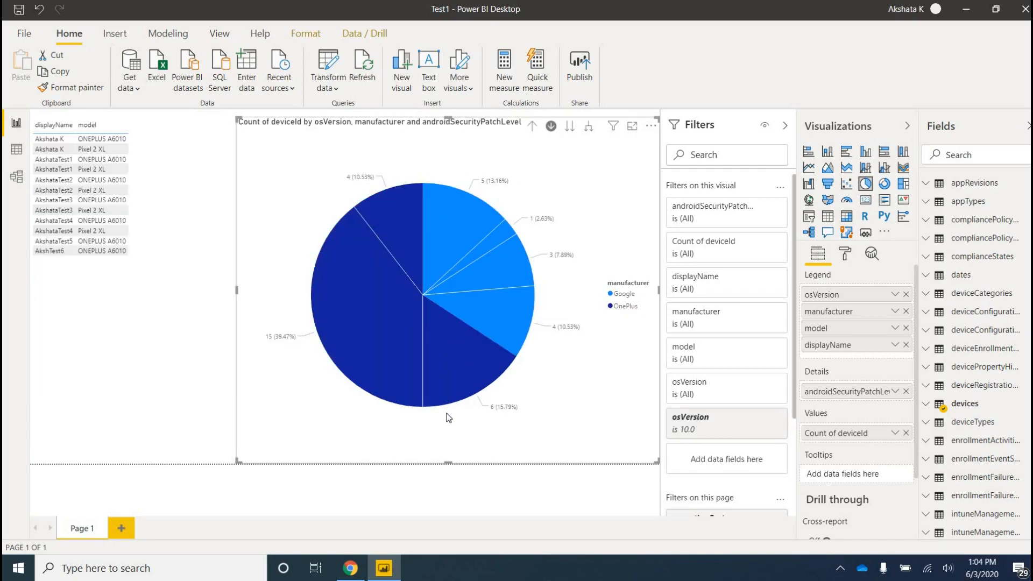
click(531, 128)
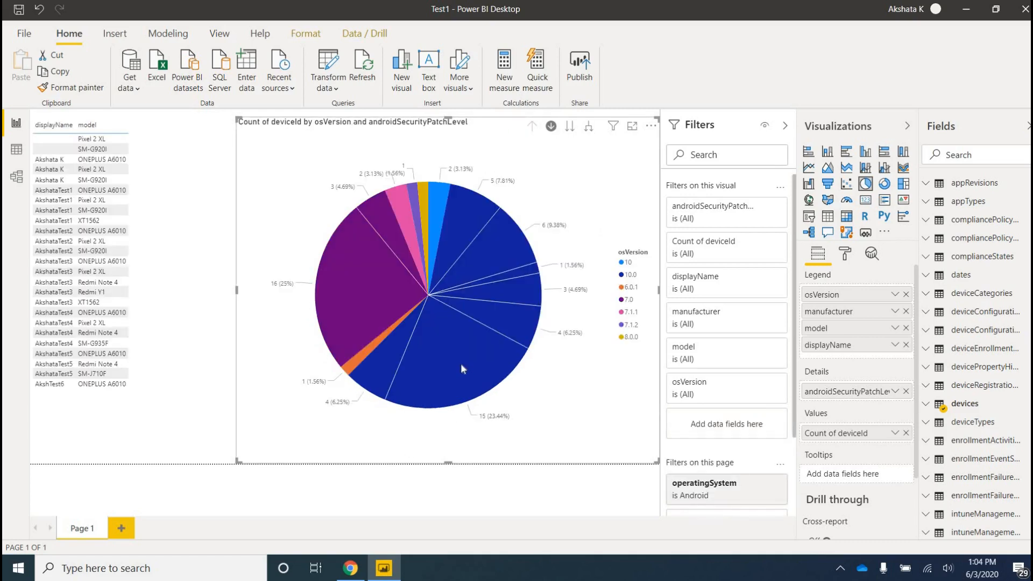
Drill down through osVersion 10.0, manufacturer Google and model Pixel 2 XL to the device counts by displayName.
mouse_move(461, 366)
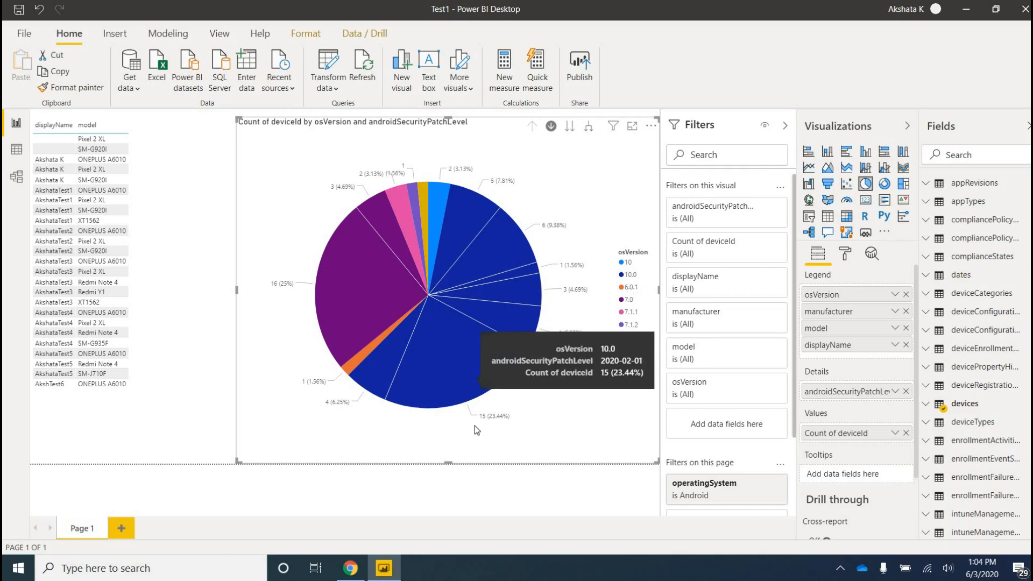
click(453, 347)
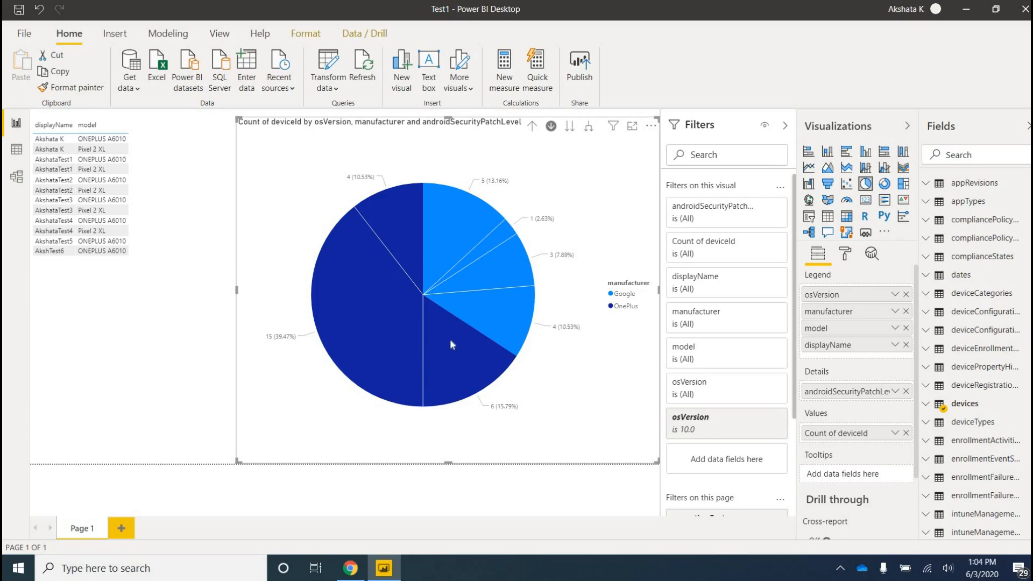
click(474, 306)
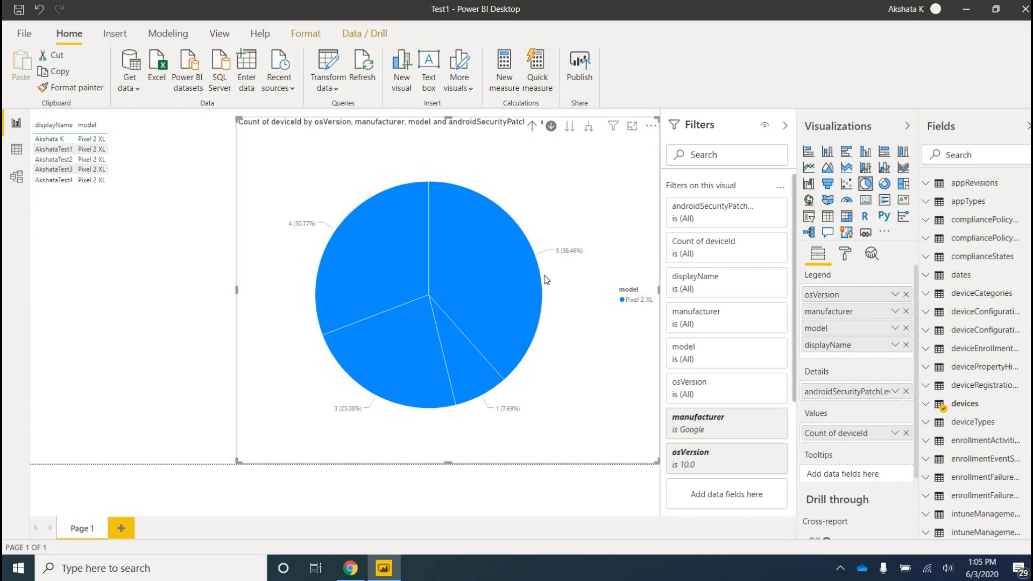
click(531, 127)
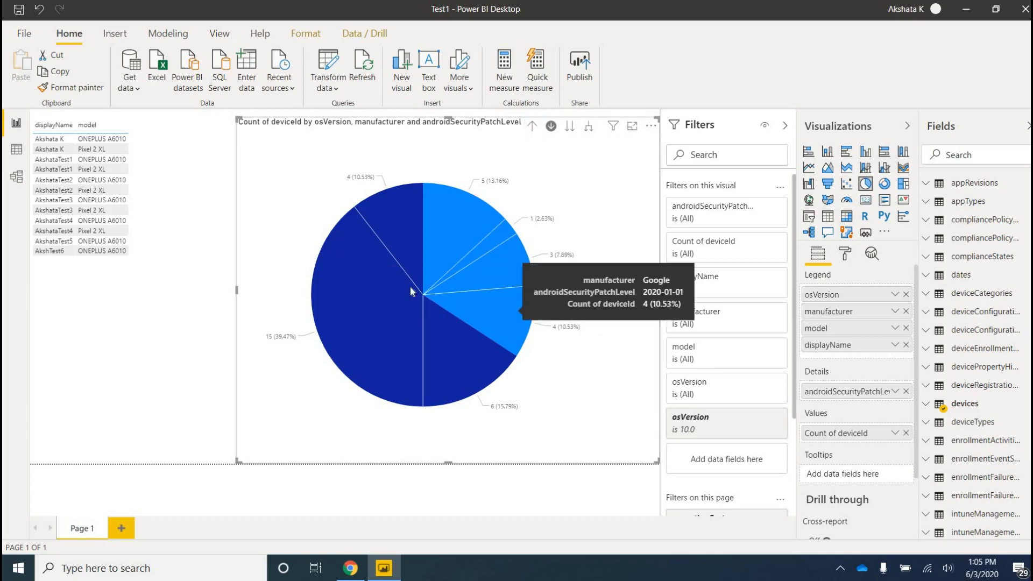
click(504, 307)
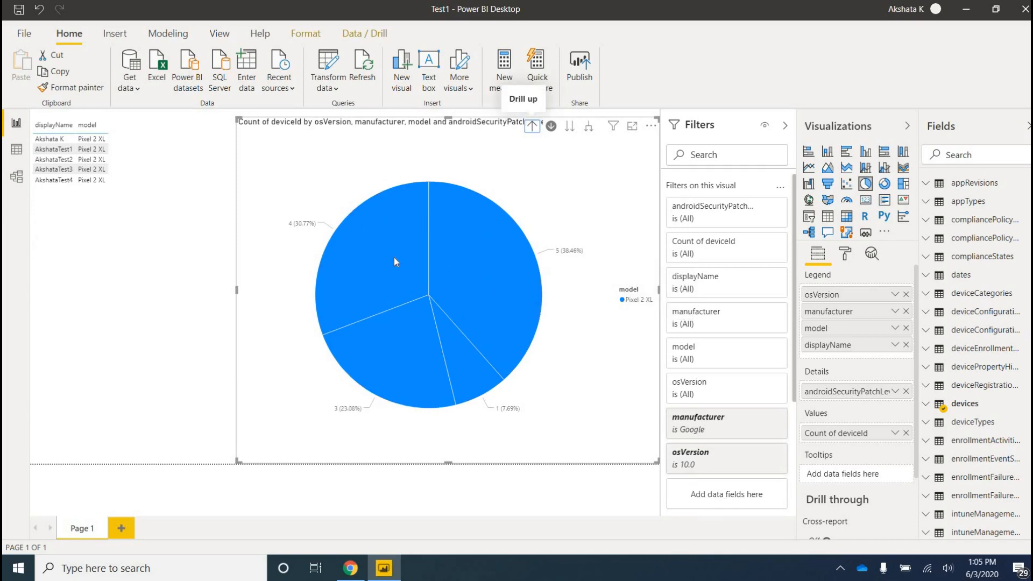
mouse_move(395, 261)
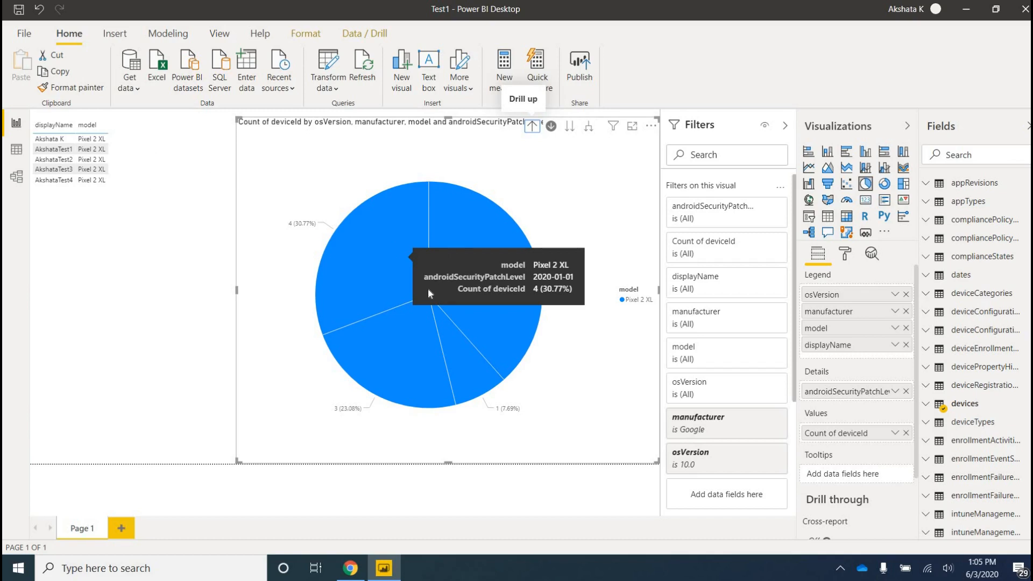
click(513, 330)
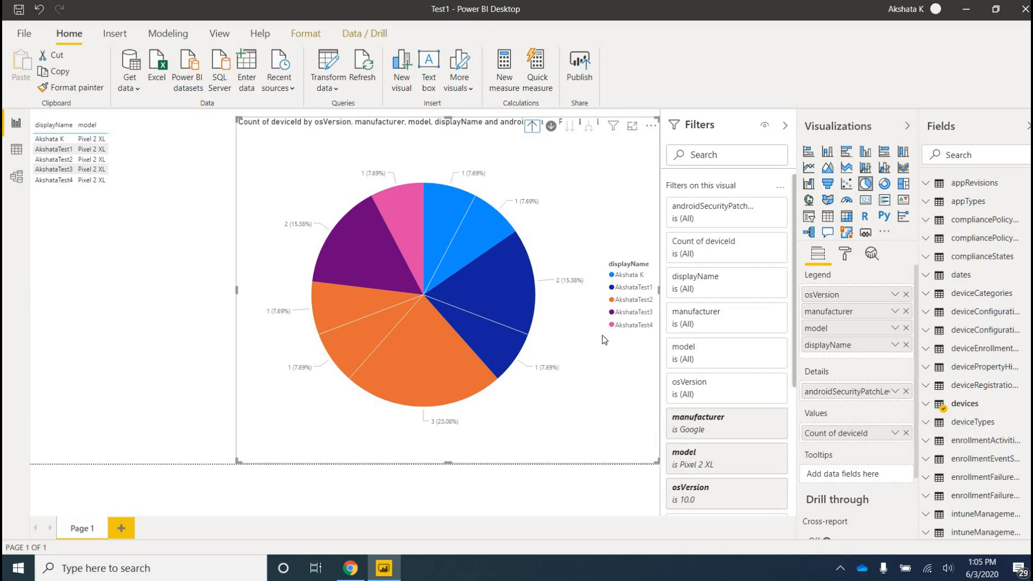
Drill back up to the osVersion level, check the manufacturer of the osVersion 10 devices, and return to the top level.
click(533, 127)
click(533, 127)
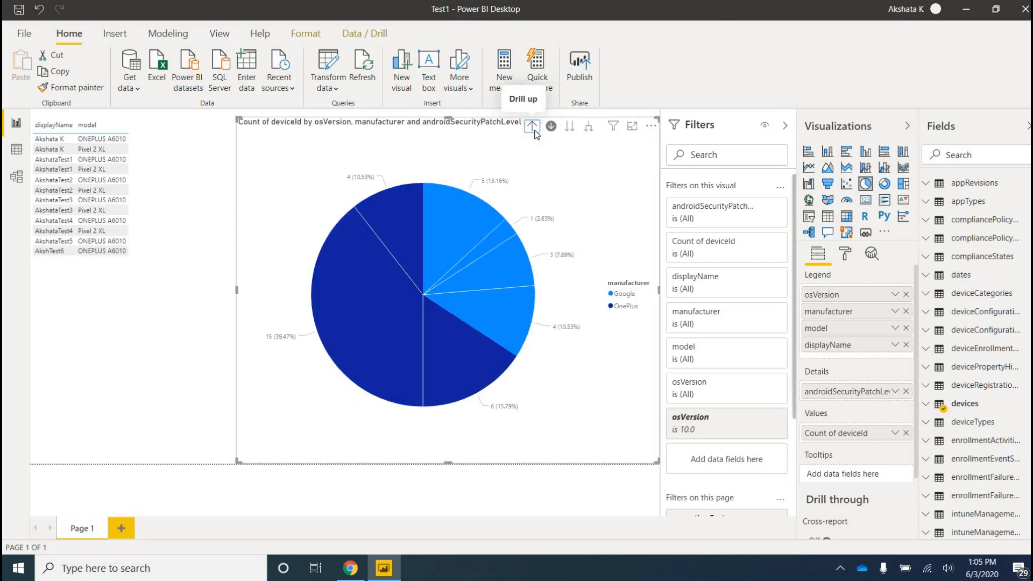
click(532, 127)
click(532, 127)
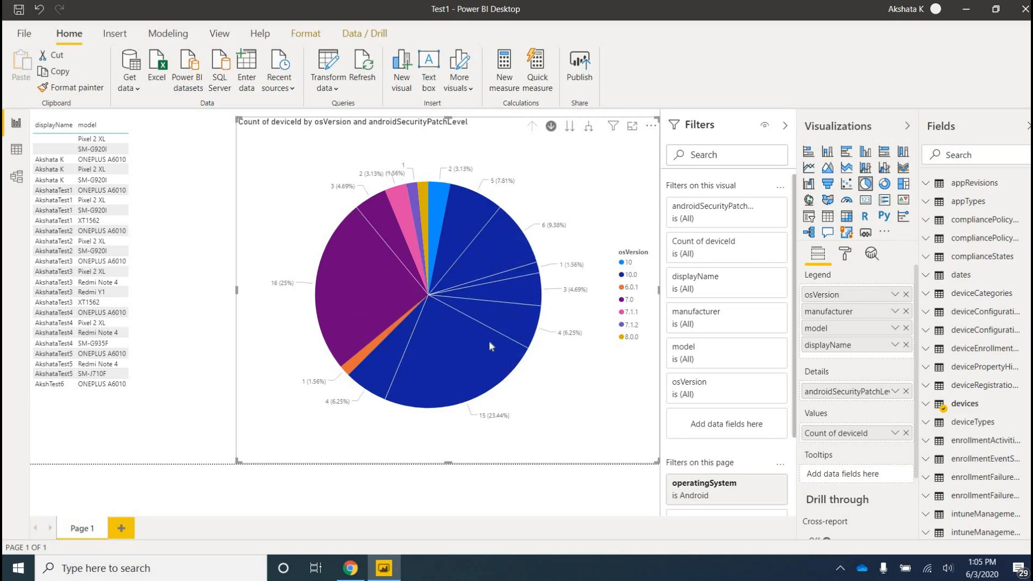
click(437, 217)
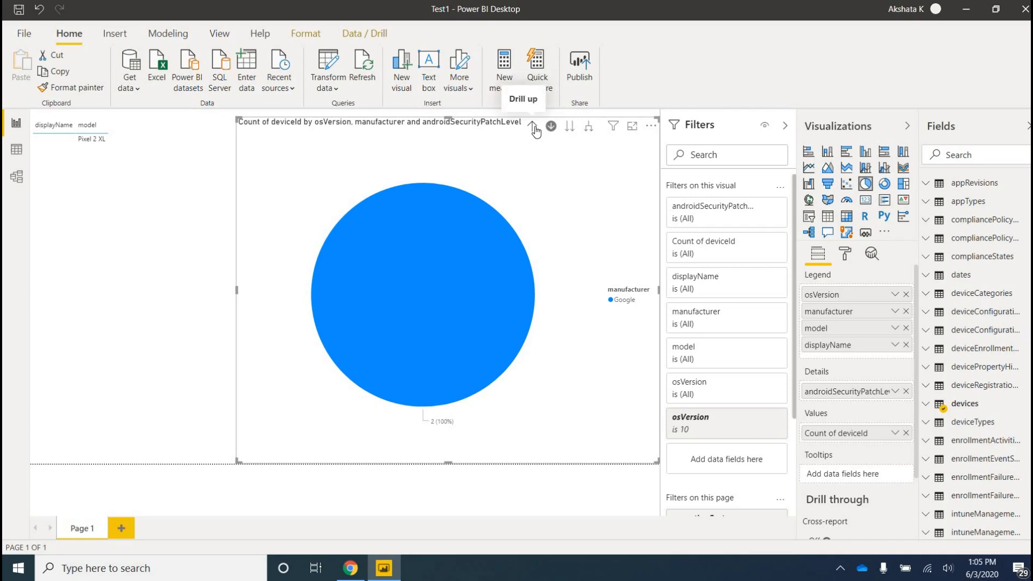
click(535, 133)
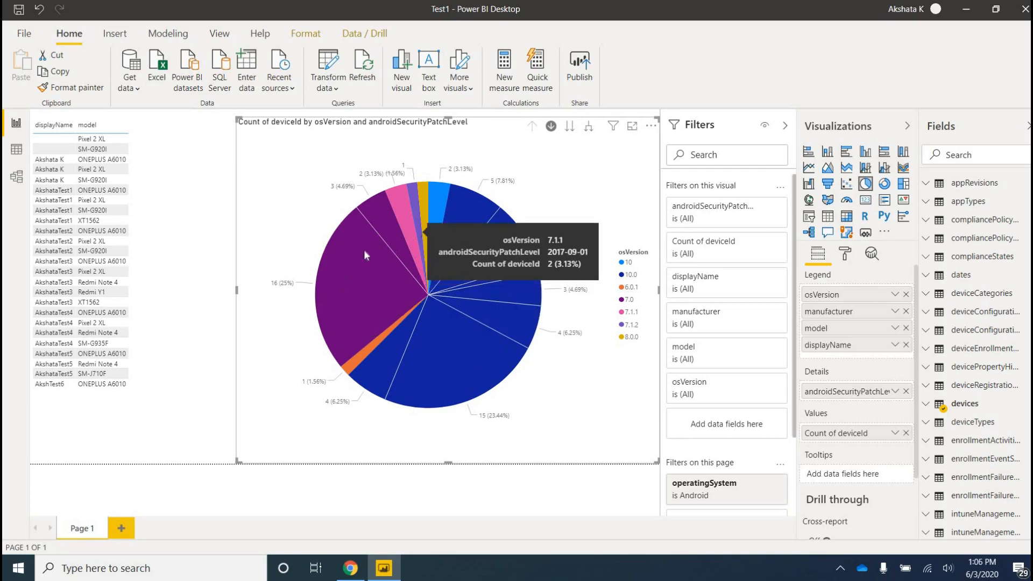
Drill through osVersion 7.1.1, motorola and XT1562 to the displayName level, and drill back up to osVersion.
click(405, 218)
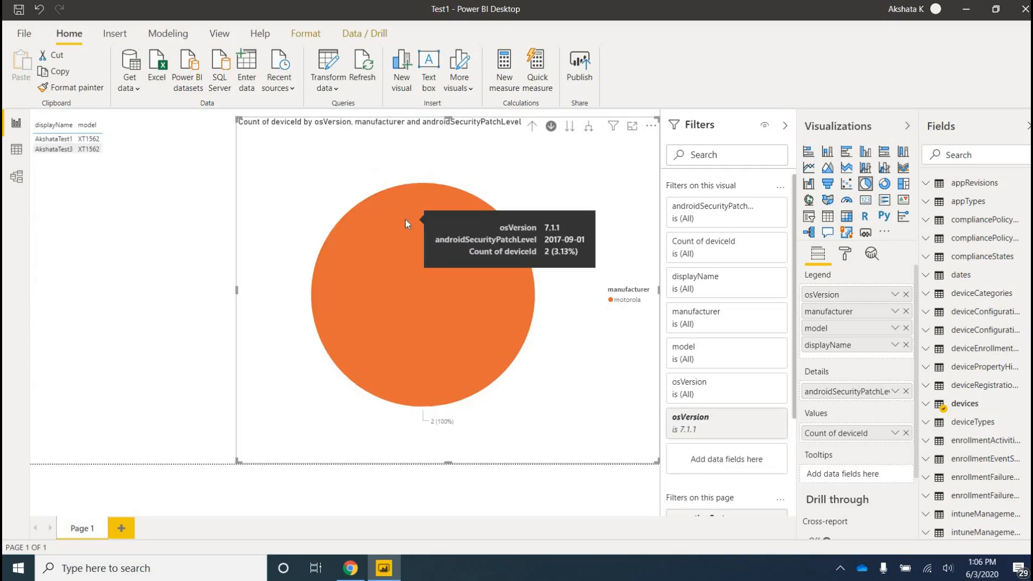
click(414, 265)
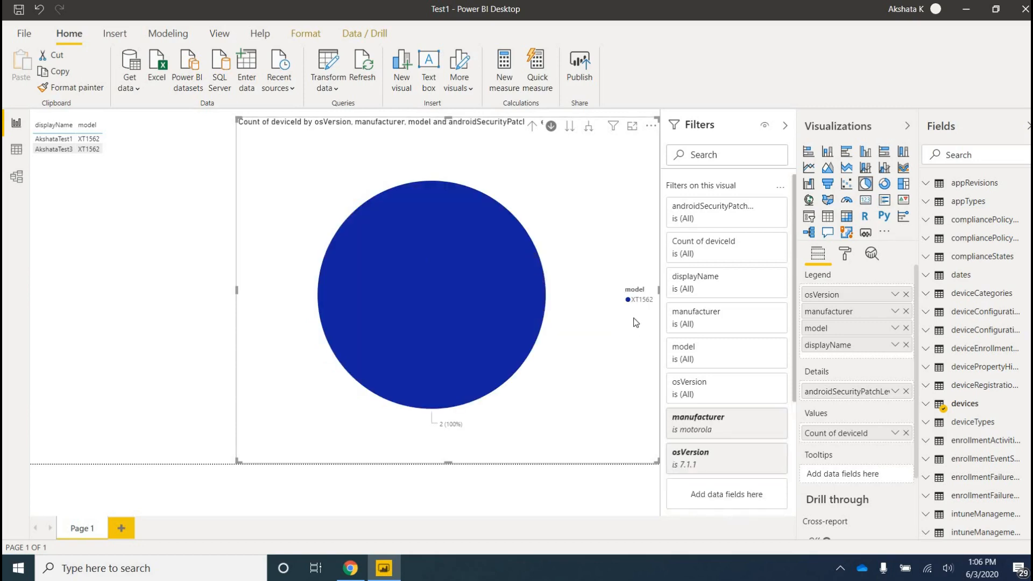
click(448, 270)
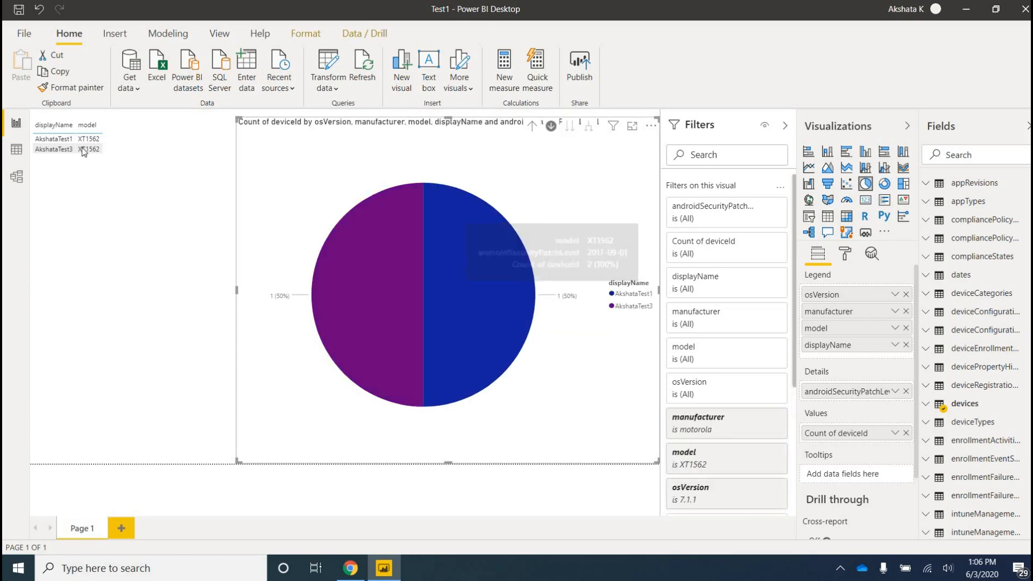
click(531, 128)
click(532, 128)
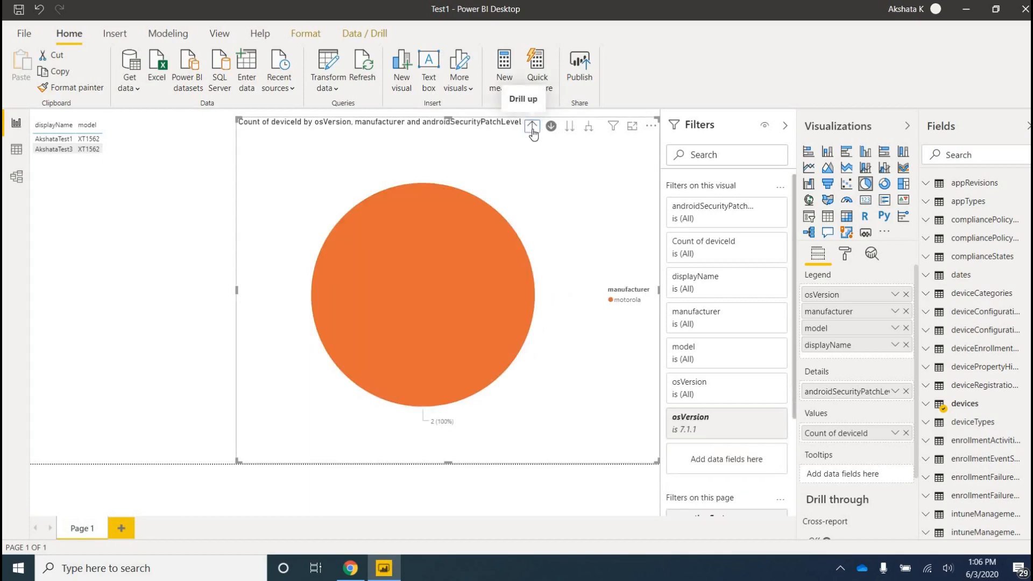
click(532, 128)
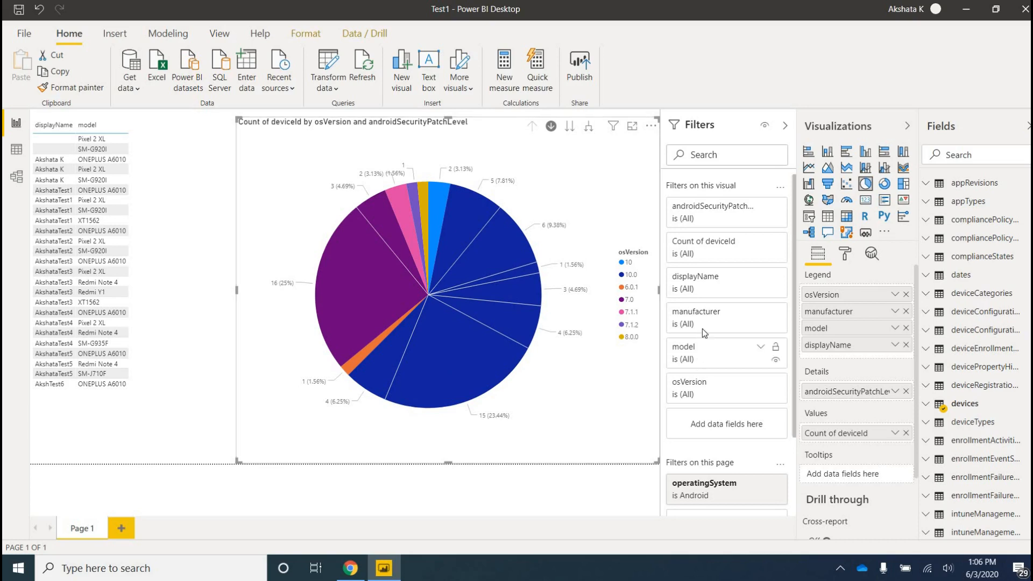
Add iOS and Windows to Android in the page-level operatingSystem filter.
scroll(715, 387, down, 2)
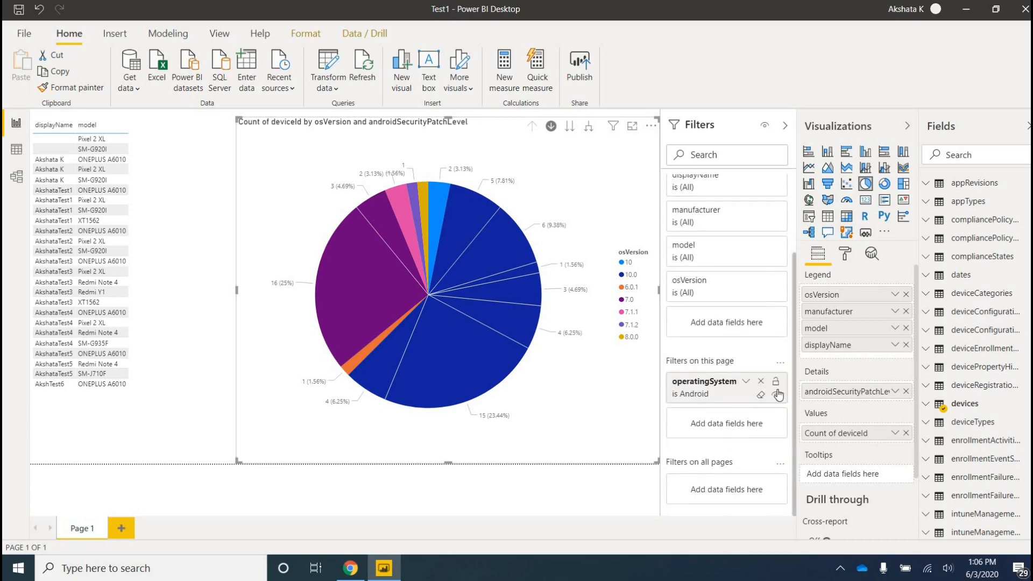
click(723, 398)
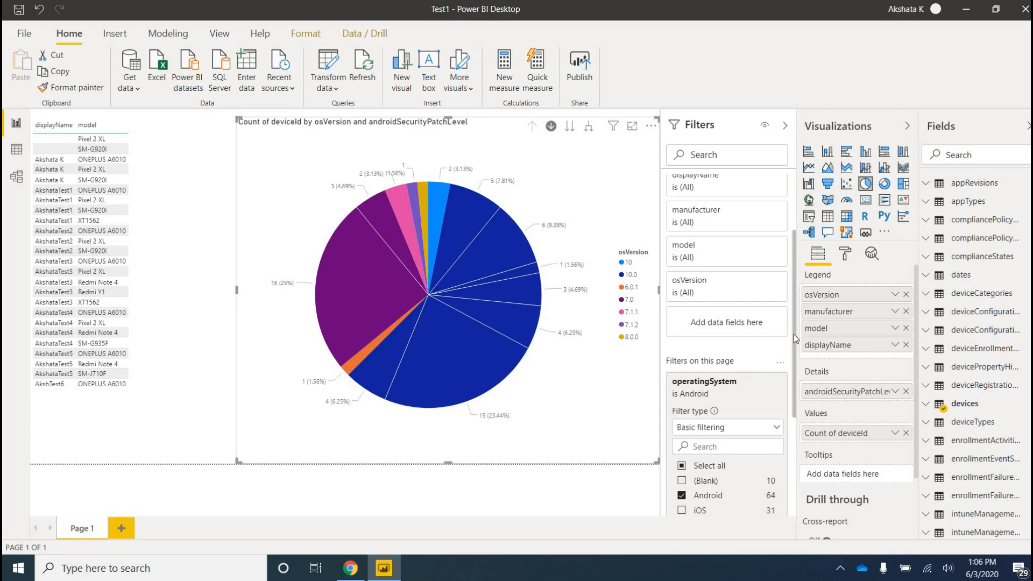
scroll(715, 409, down, 2)
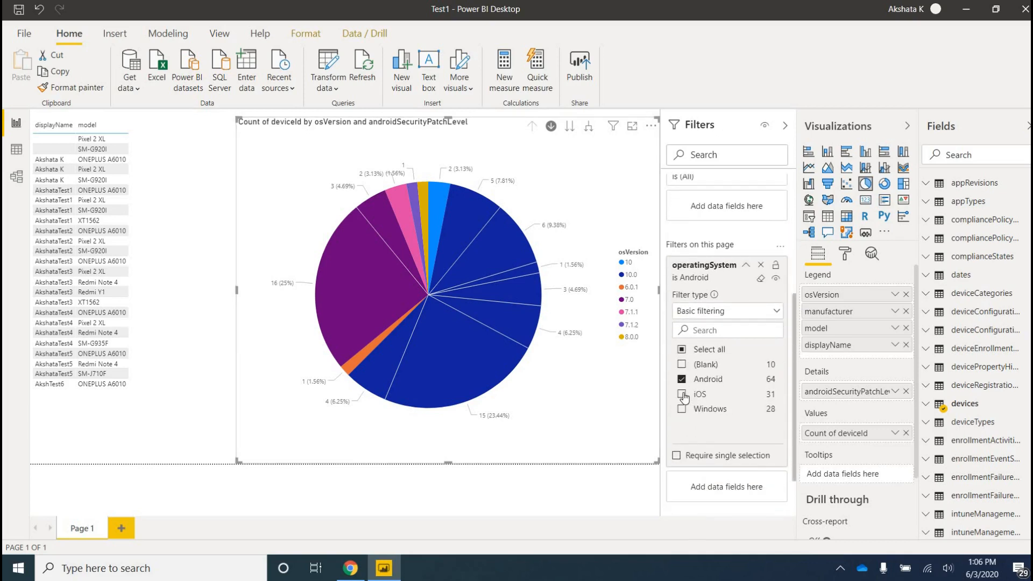
click(682, 394)
click(681, 409)
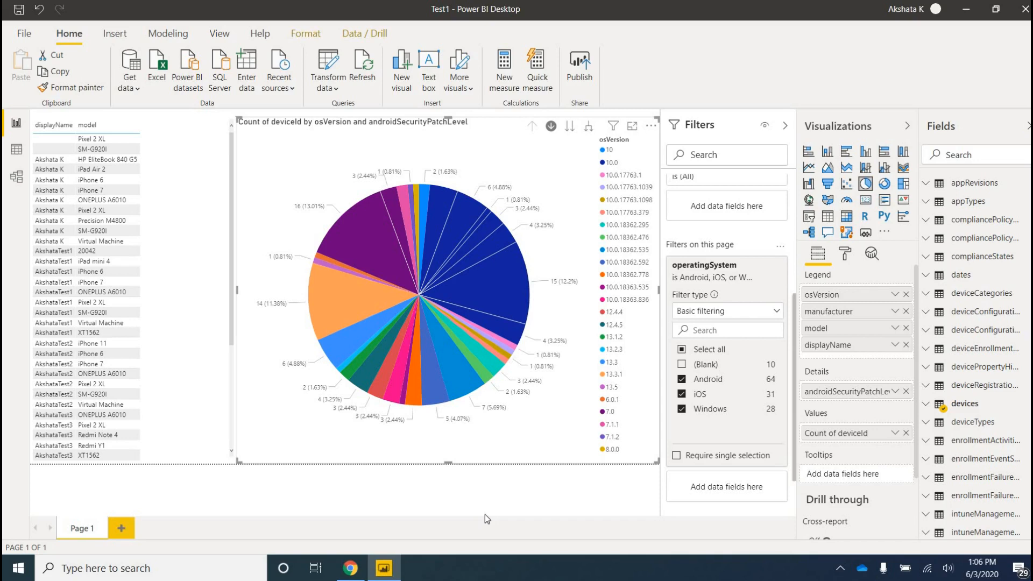
Limit the page-level operatingSystem filter to iOS by clearing Android and Windows, and select the displayName and model table.
click(681, 378)
click(682, 409)
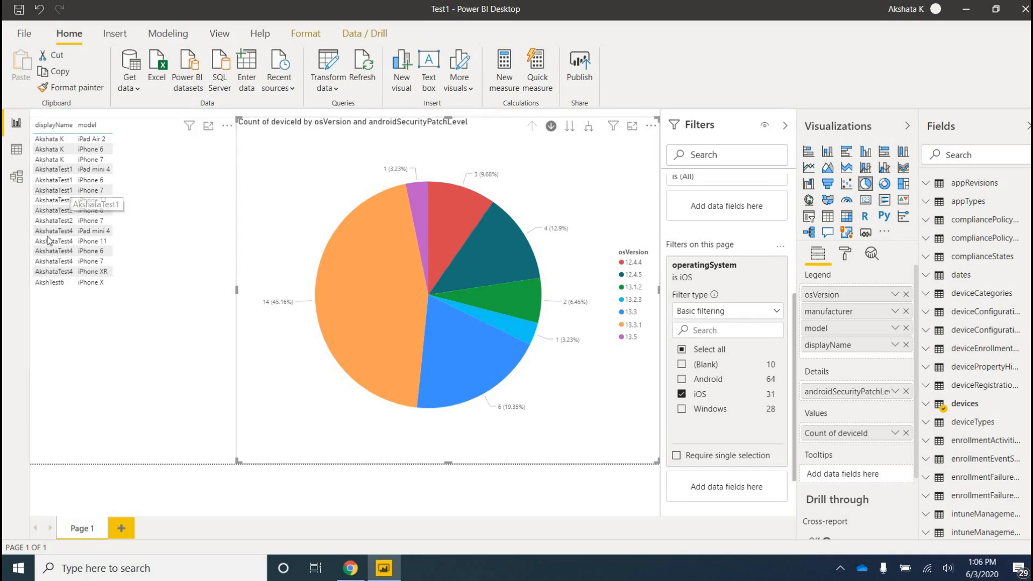
click(101, 374)
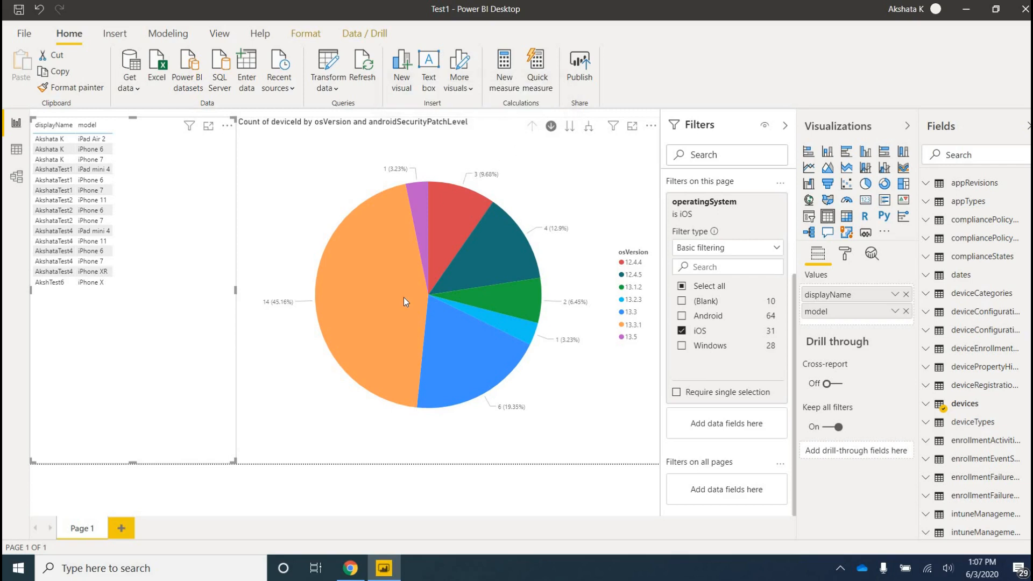
Drill the pie chart into osVersion 13.3.1 and manufacturer Apple to view the device counts by model.
mouse_move(405, 294)
click(364, 320)
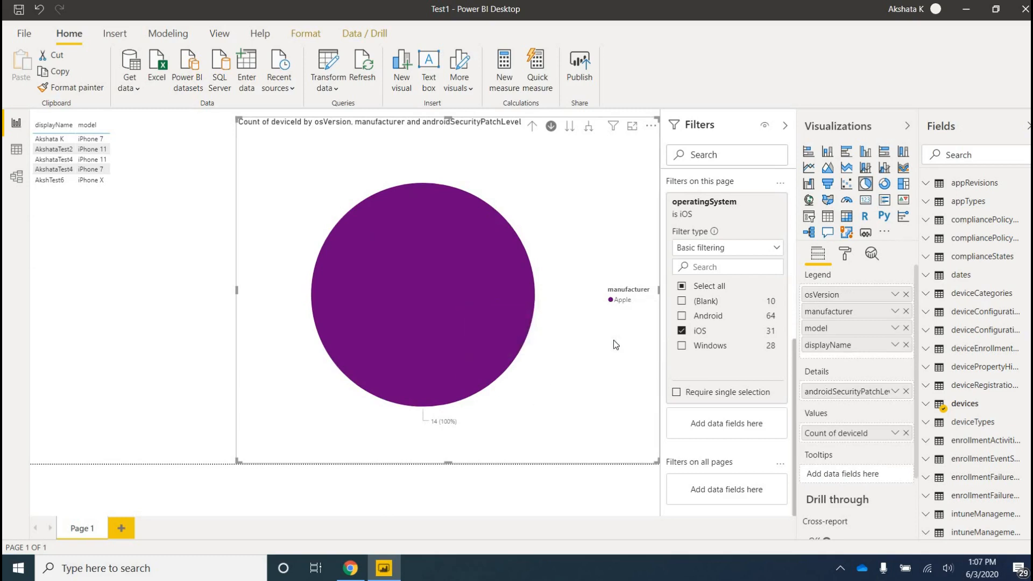
click(485, 283)
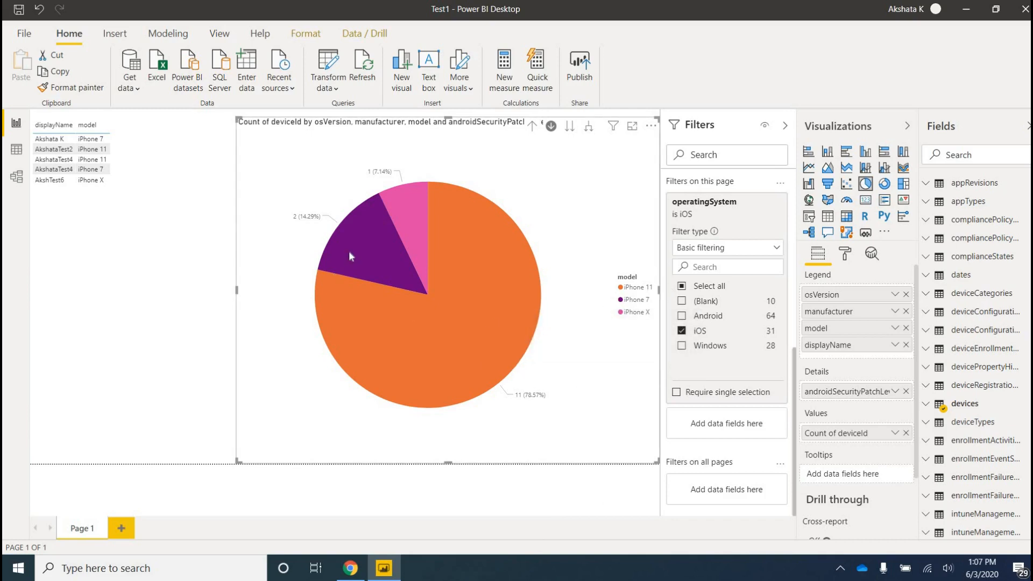
mouse_move(349, 253)
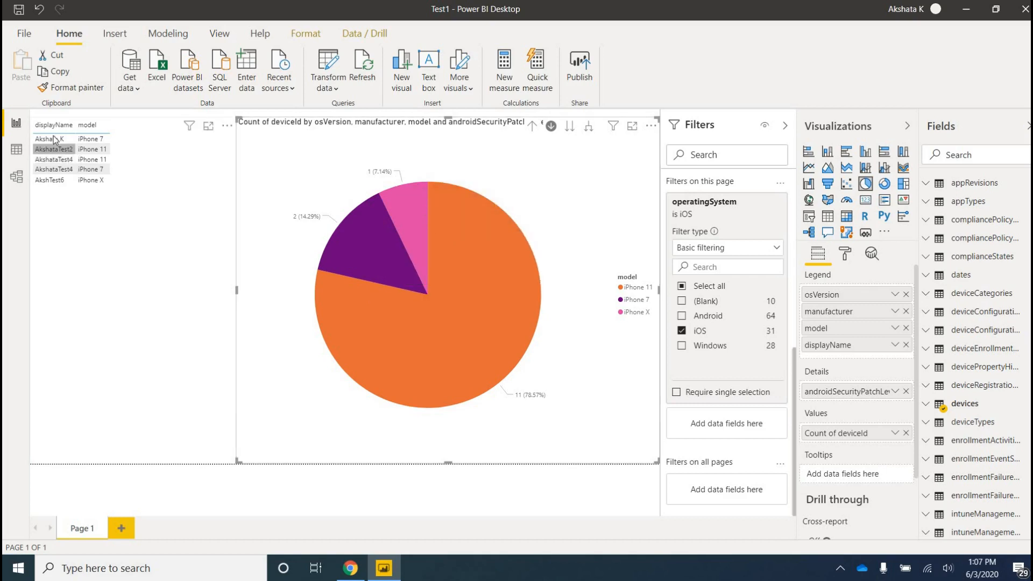
Drill the pie chart into the iPhone 11 slice to view its displayName split, and drill back up to osVersion.
click(438, 324)
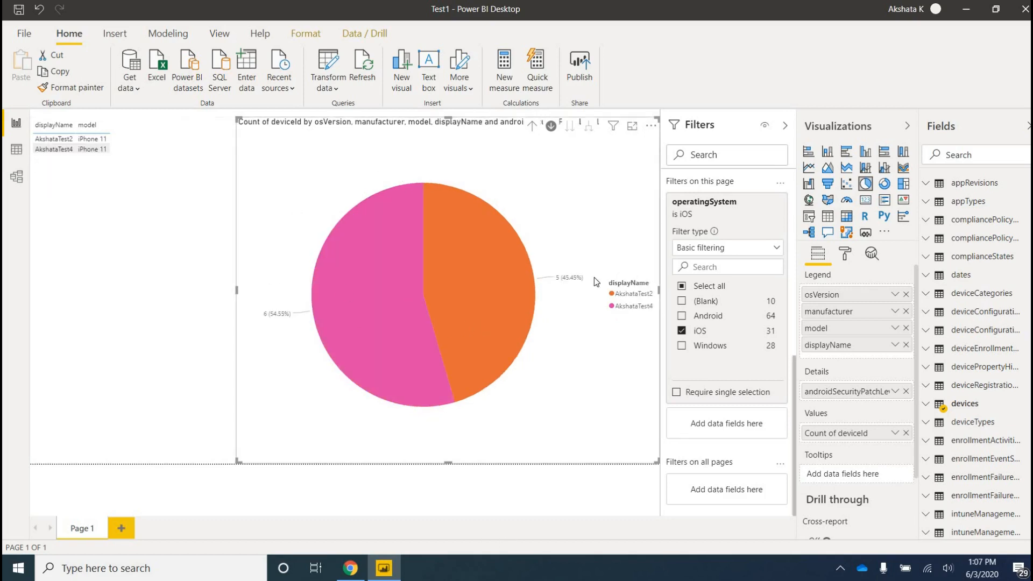
click(531, 129)
click(531, 130)
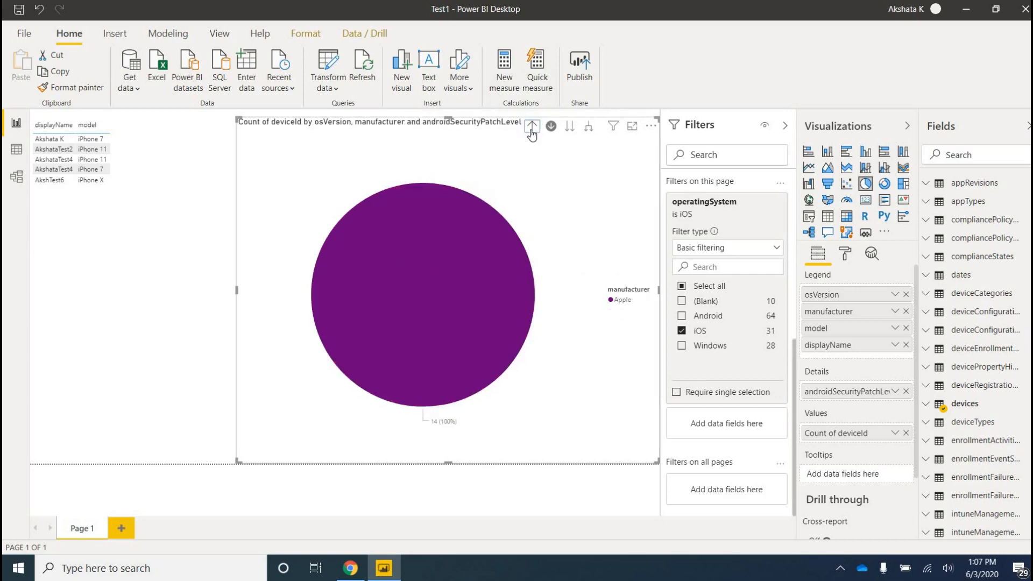
click(531, 130)
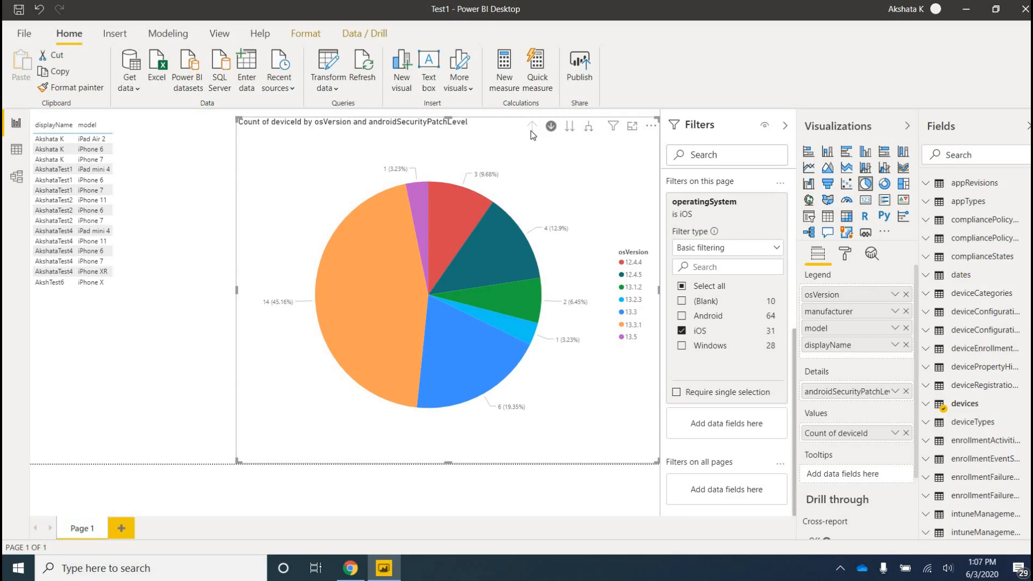
Close the Test1 report without saving, refresh the desktop, and start Power BI Desktop again.
click(1025, 9)
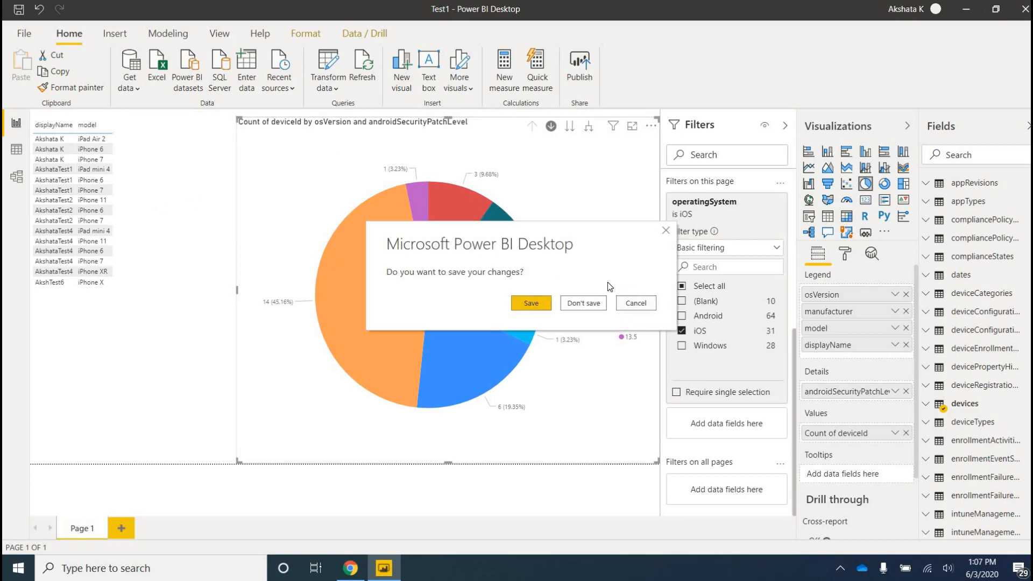
click(588, 305)
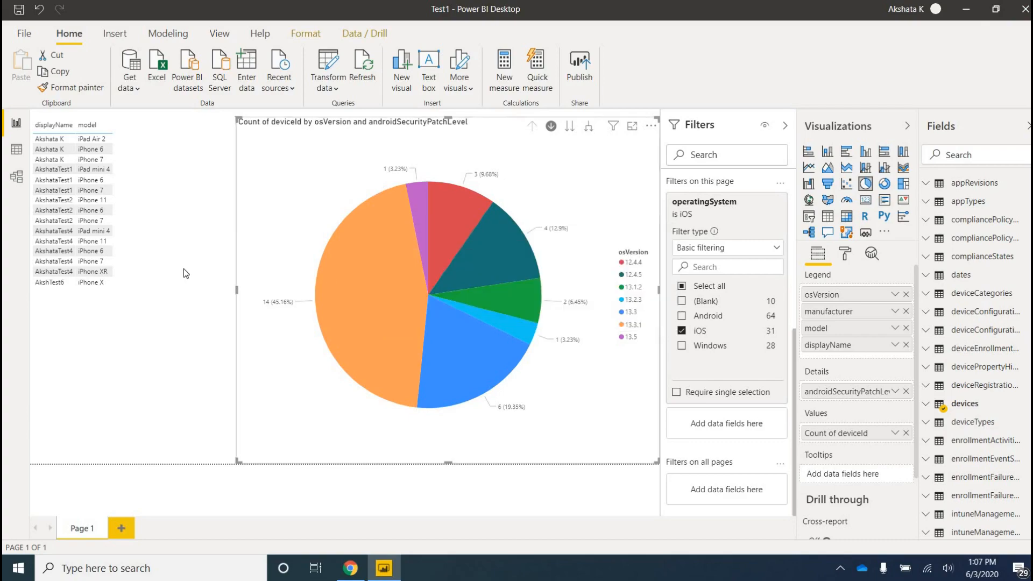
right_click(286, 192)
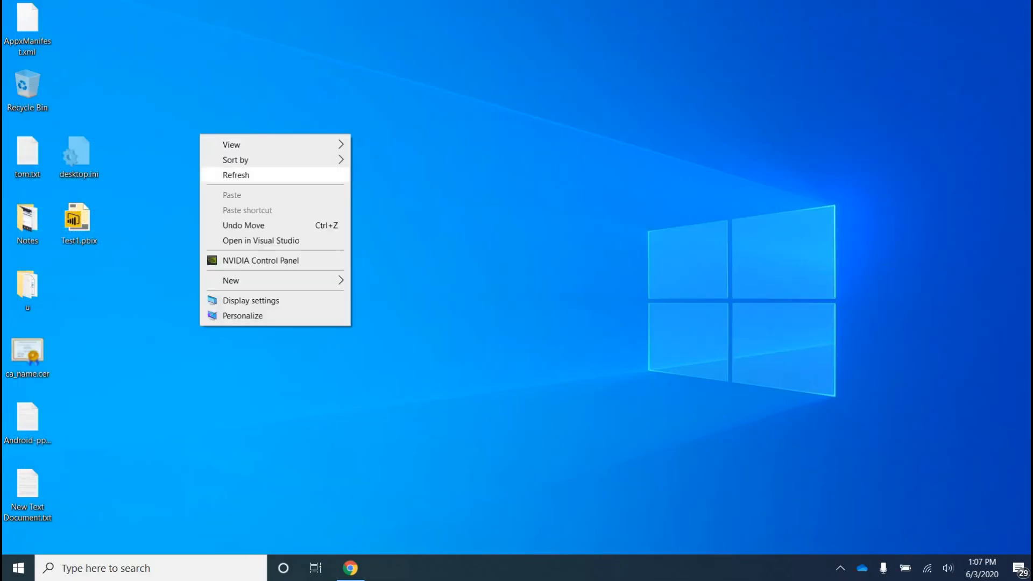
click(258, 173)
key(super)
click(99, 169)
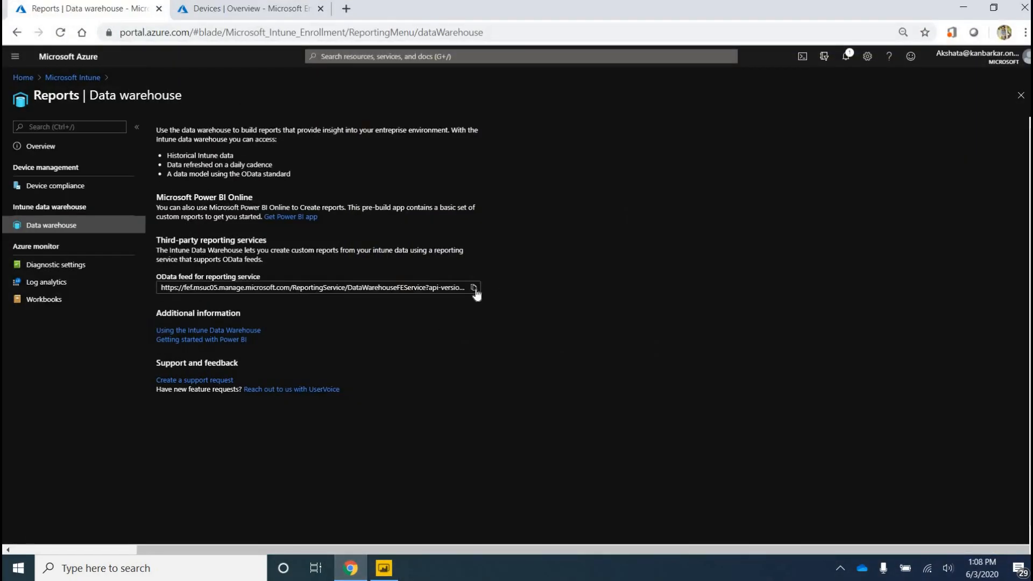
Copy the OData feed URL from Intune's Data warehouse page in the browser, and switch to a blank Power BI Desktop report.
click(474, 289)
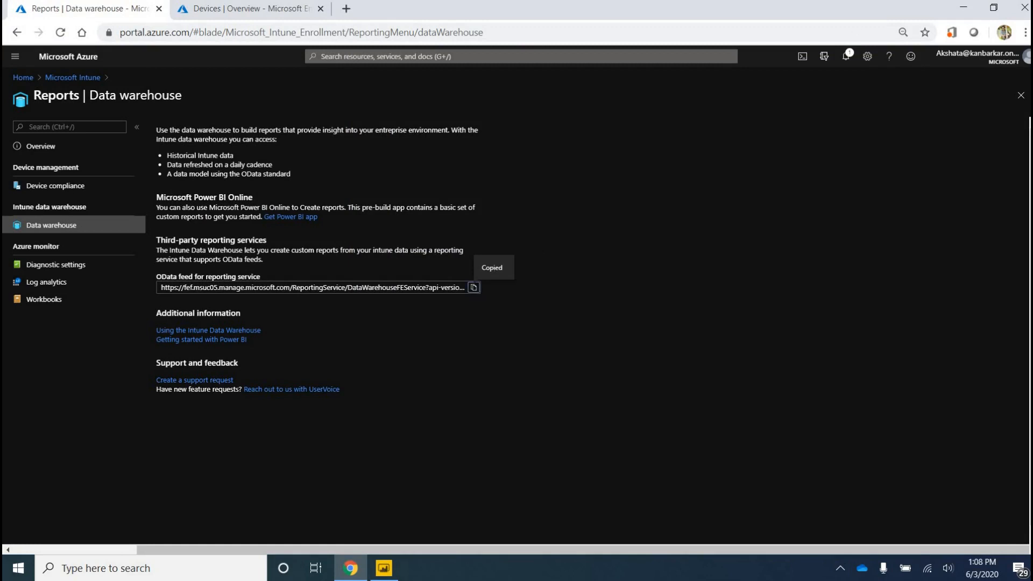
click(962, 8)
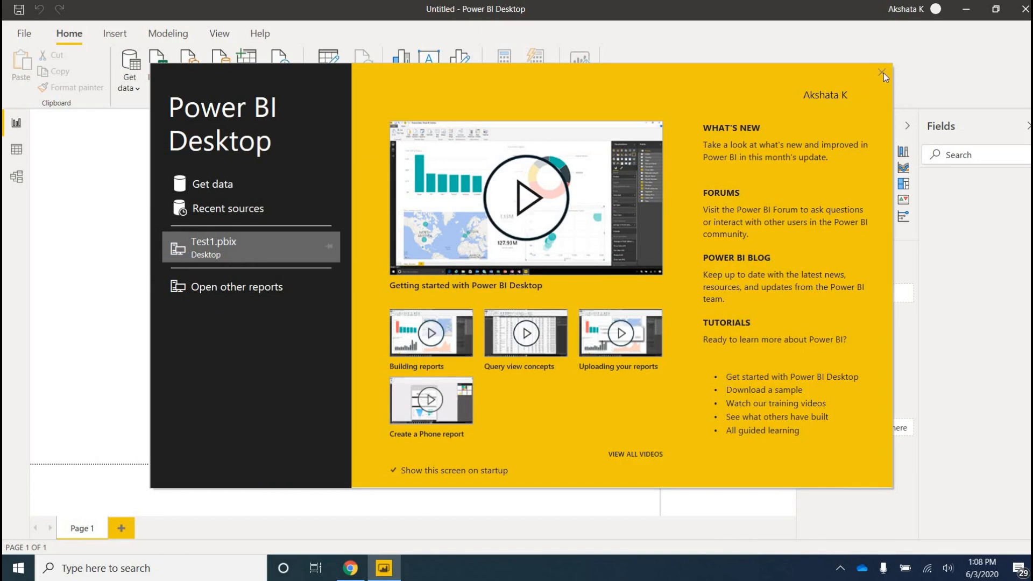
click(902, 23)
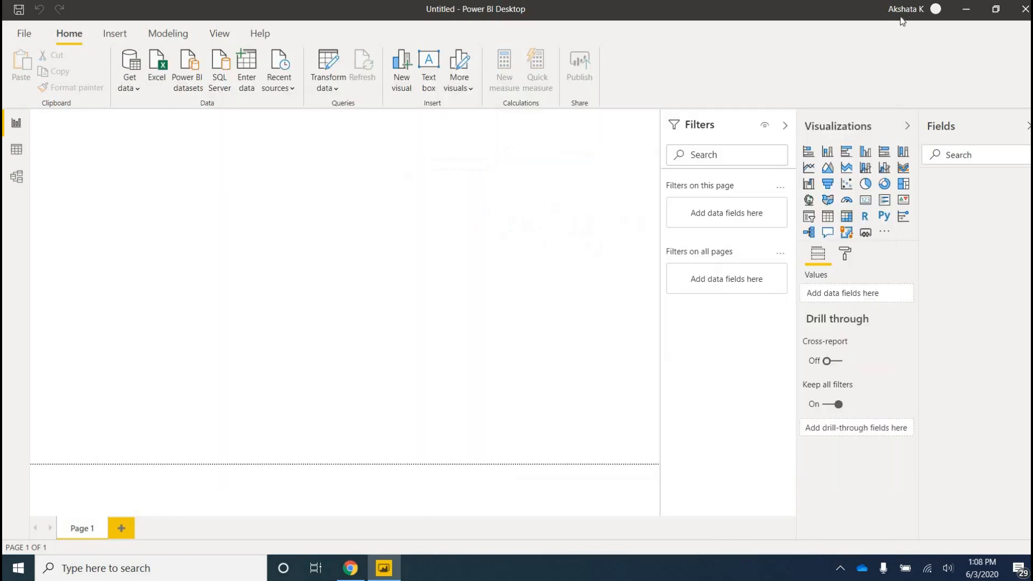
Connect to the Intune Data Warehouse as an OData feed data source using the copied URL.
click(138, 89)
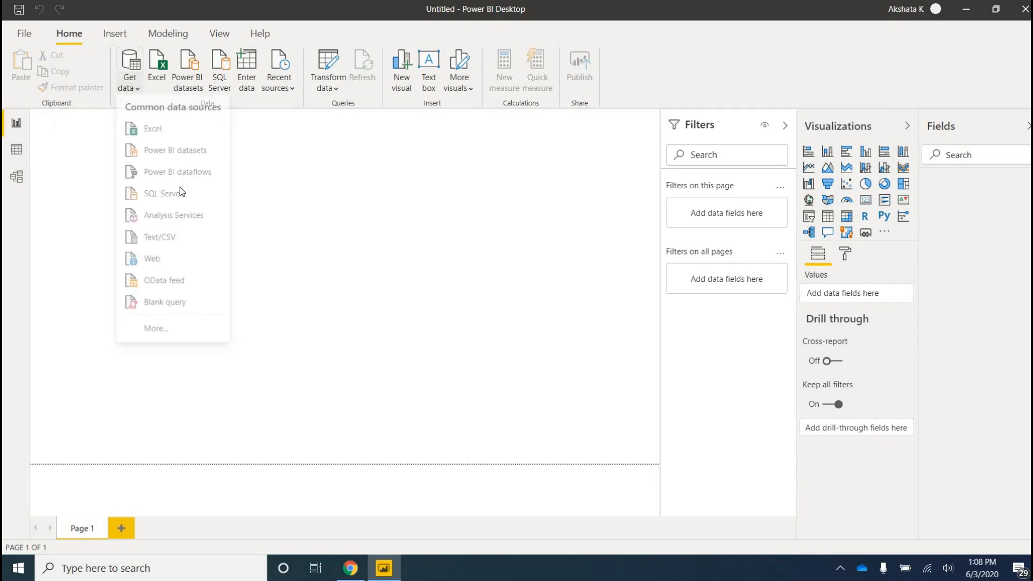
click(176, 289)
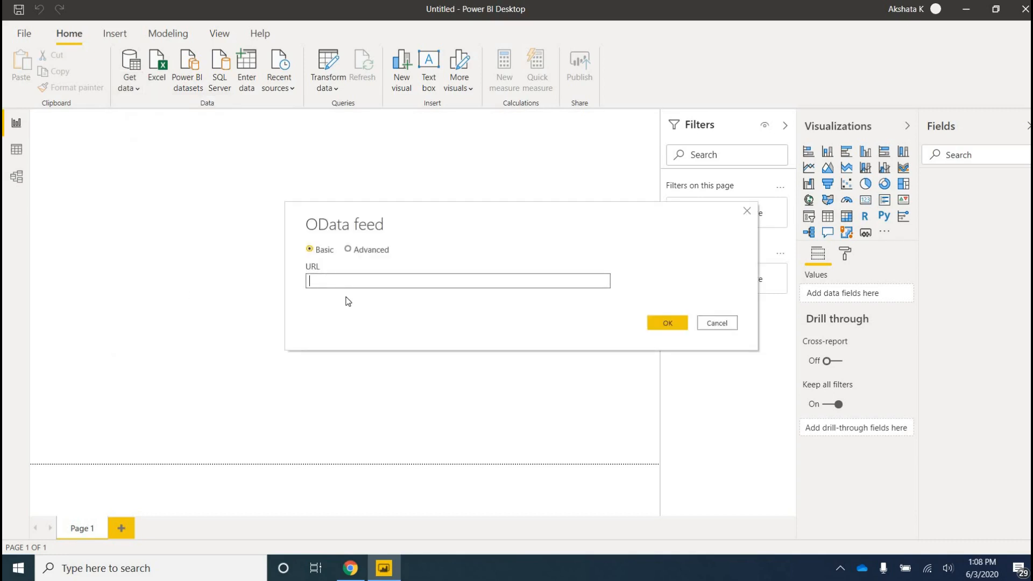
key(ctrl+v)
click(667, 325)
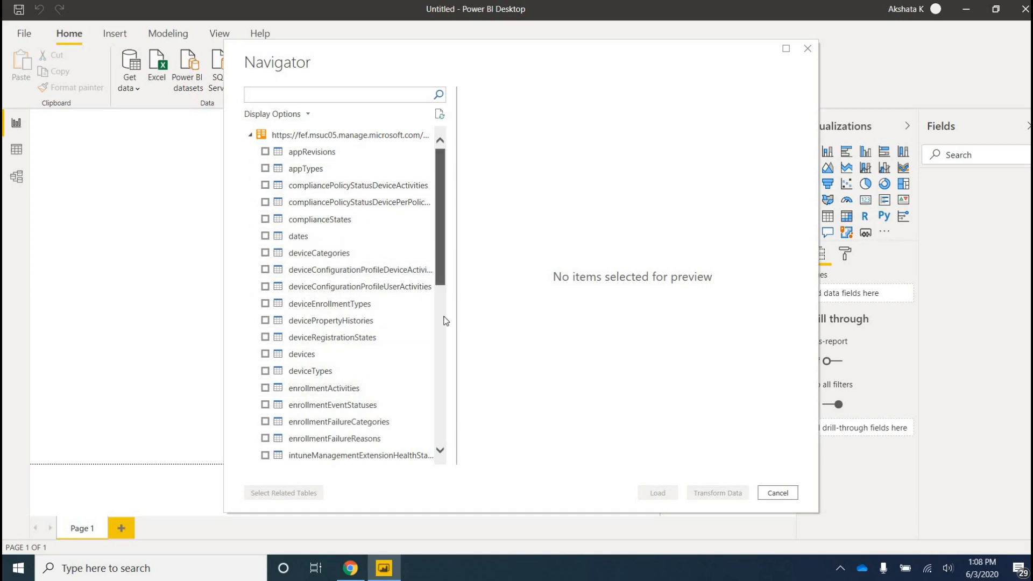
Review the available Data Warehouse tables and select every one from appRevisions through deviceEnrollmentTypes for import.
scroll(445, 318, down, 4)
scroll(442, 323, down, 4)
scroll(435, 141, up, 8)
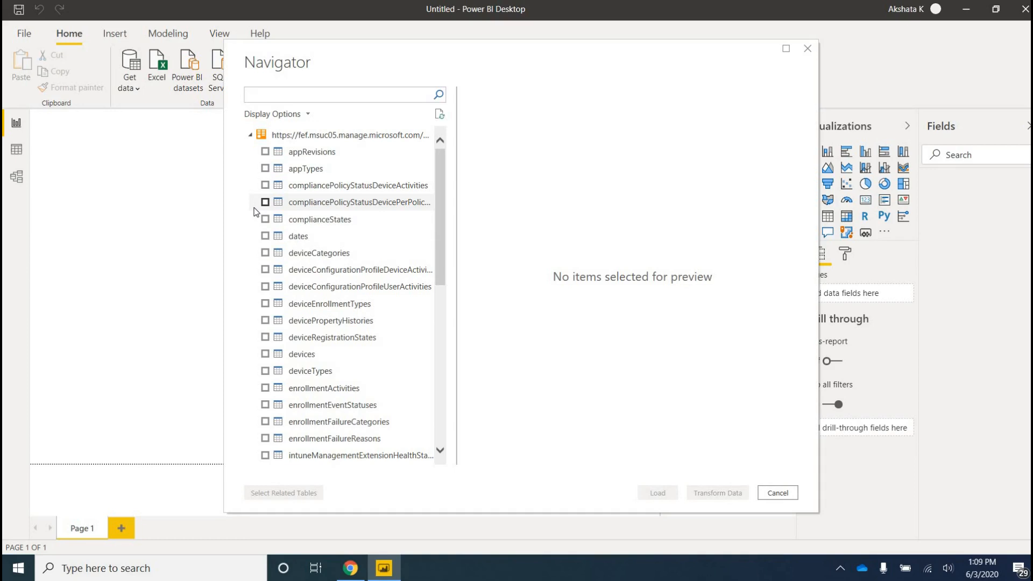
click(265, 151)
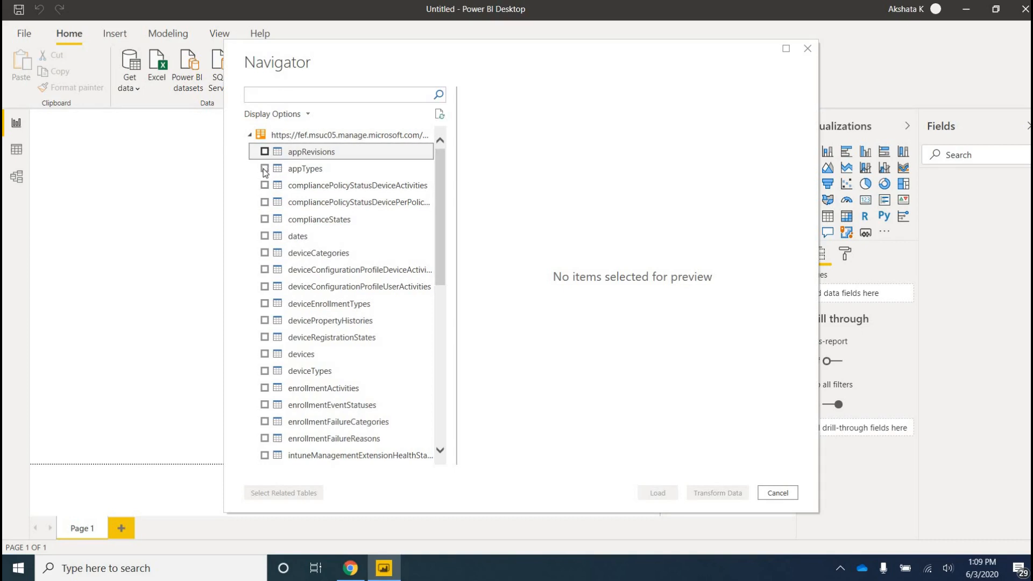
click(265, 169)
click(264, 185)
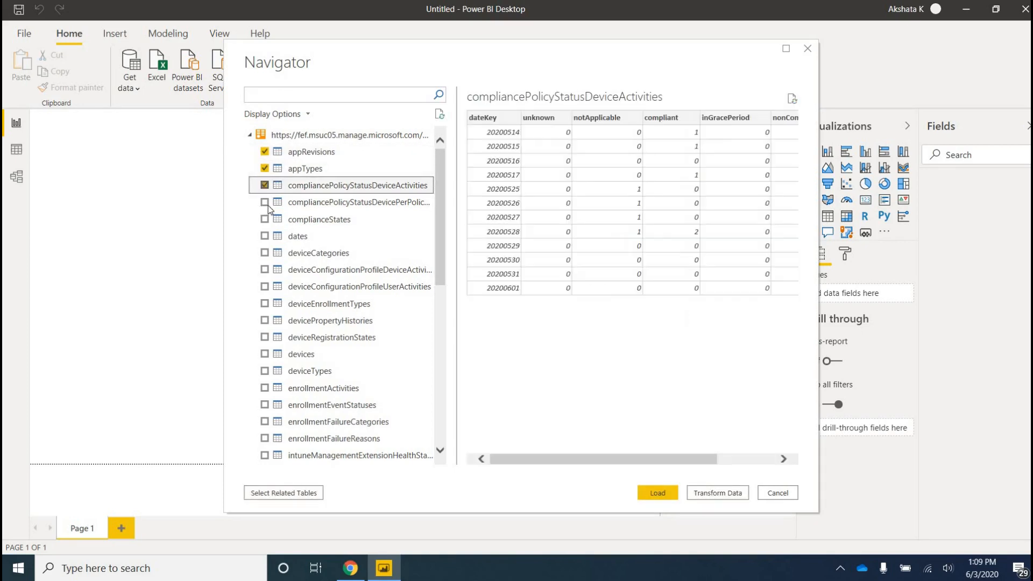
click(265, 202)
click(264, 219)
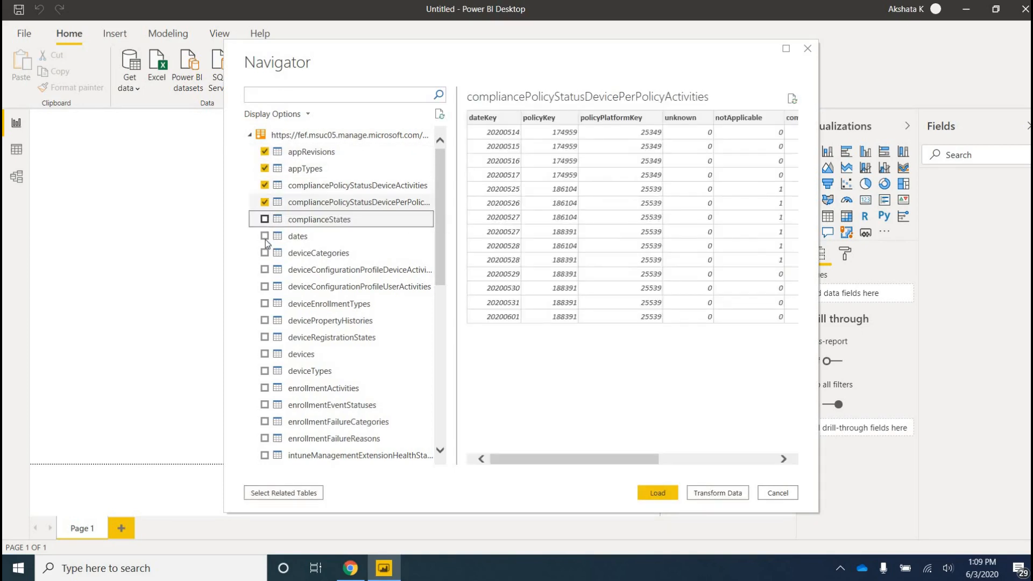
click(268, 253)
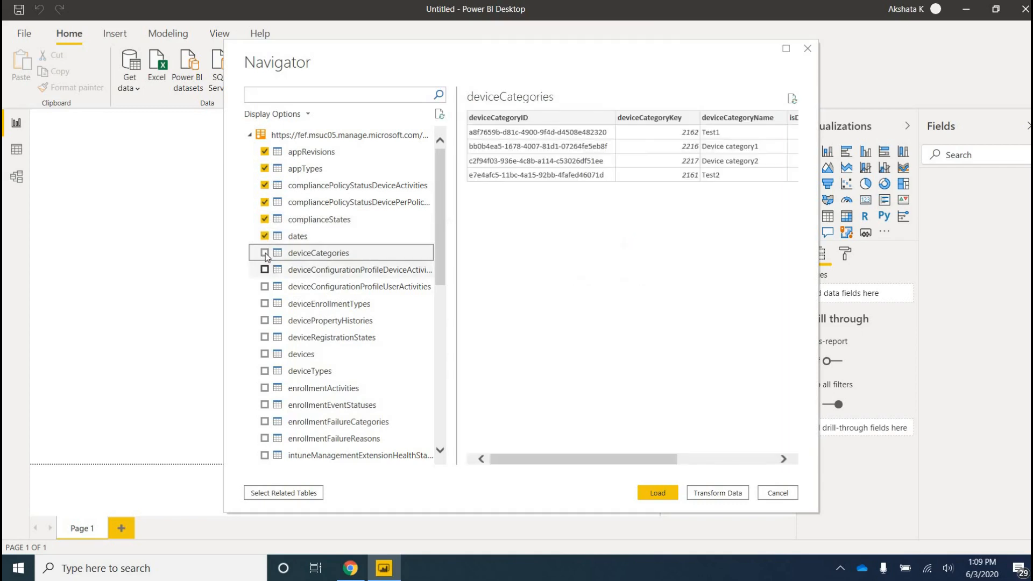
click(264, 269)
click(264, 287)
click(265, 303)
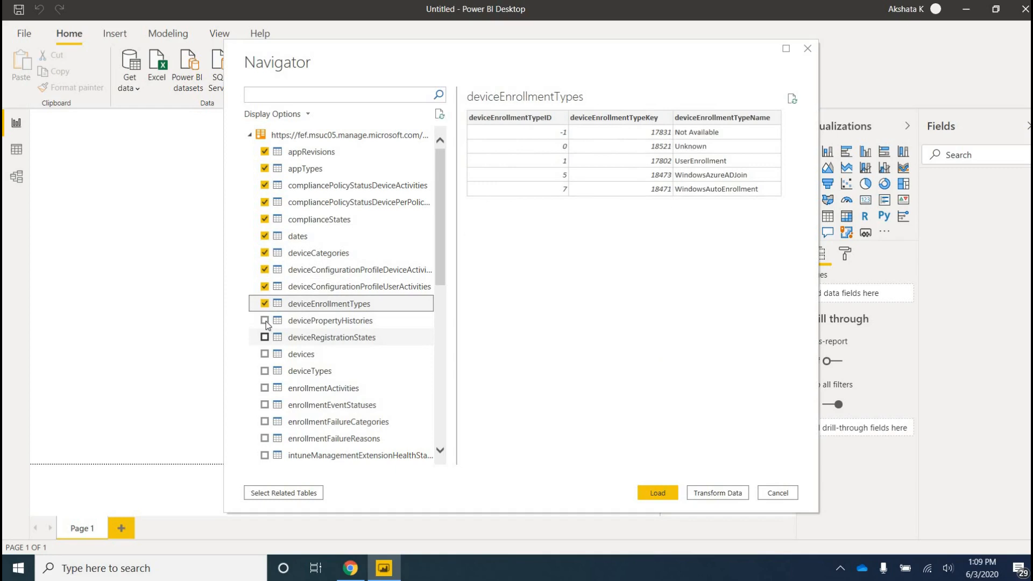
Add the tables from devicePropertyHistories through intuneManagementExtensionHealthStates to the import selection.
click(265, 321)
click(265, 337)
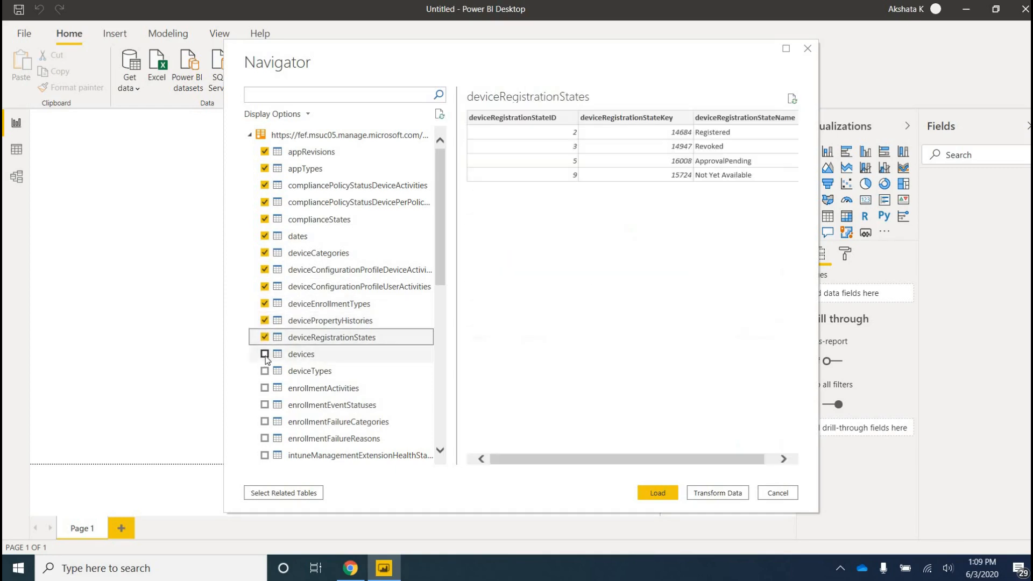
click(264, 354)
click(265, 370)
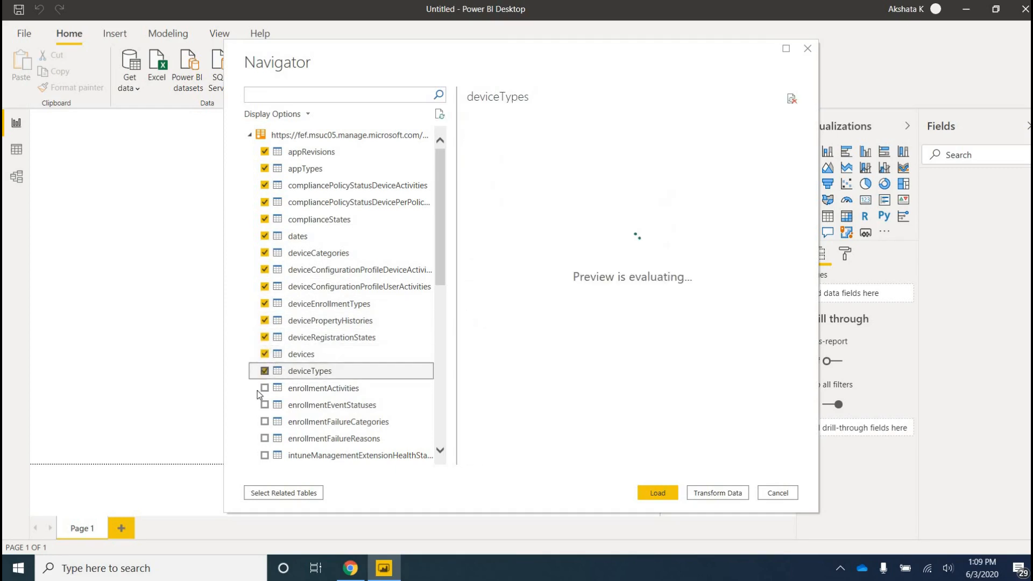
click(265, 388)
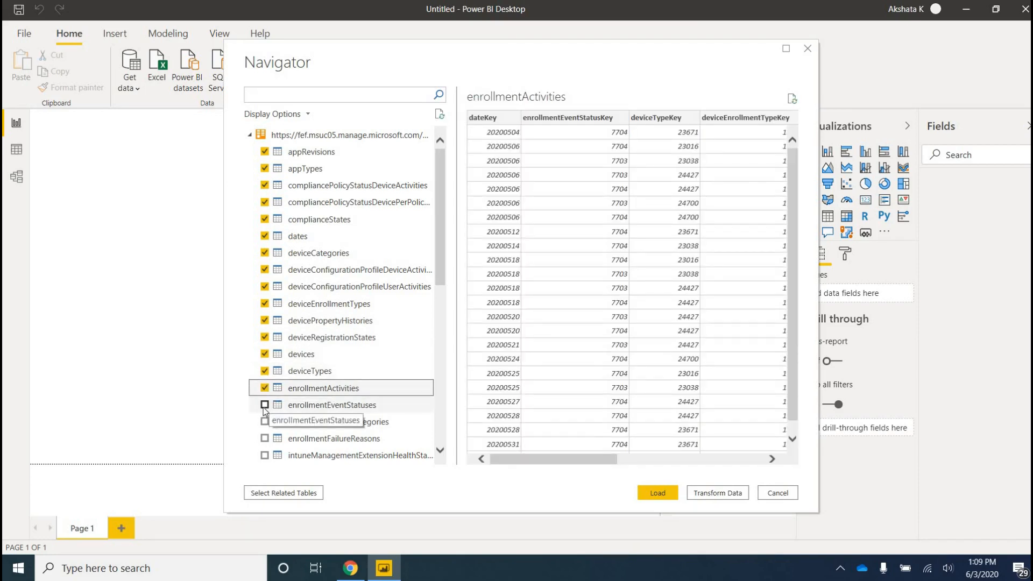
click(264, 405)
click(264, 421)
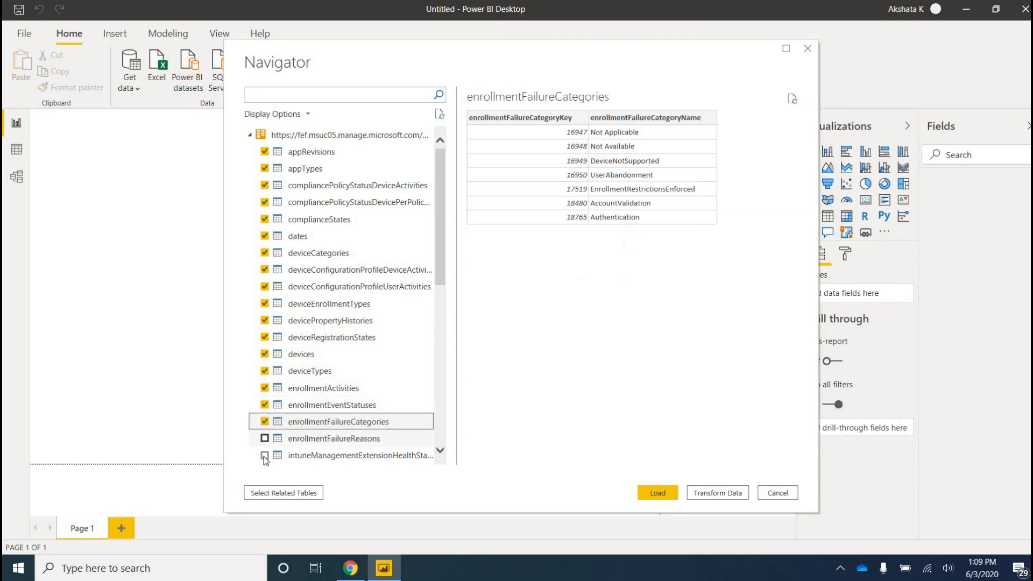
click(264, 439)
click(271, 456)
Add vppProgramTypes, userTermsAndConditionsAcceptances and users to the import selection, and review the columns in the users preview.
scroll(271, 460, down, 10)
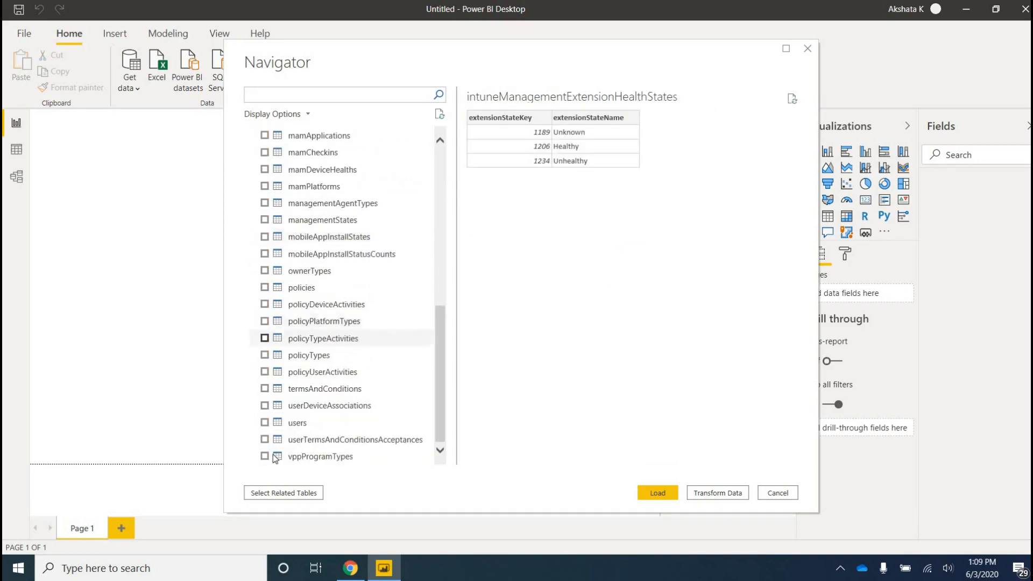
click(270, 456)
click(269, 446)
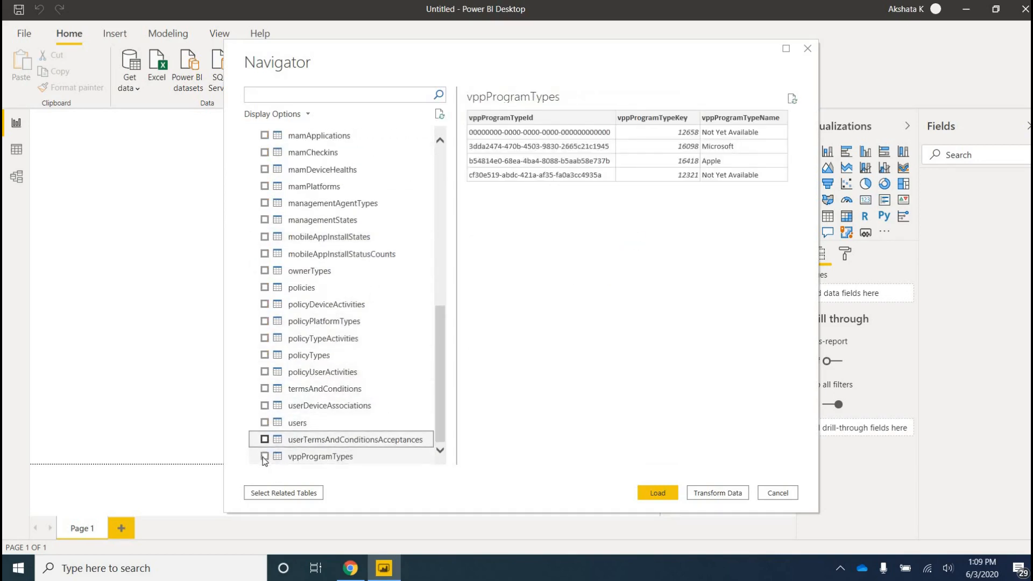
click(264, 456)
click(262, 424)
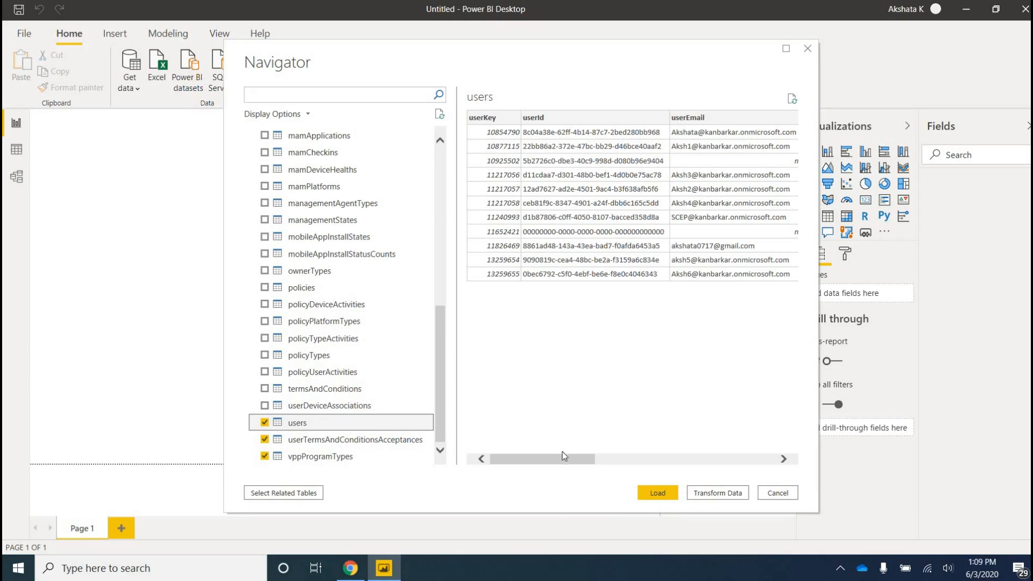
drag(588, 460, 644, 468)
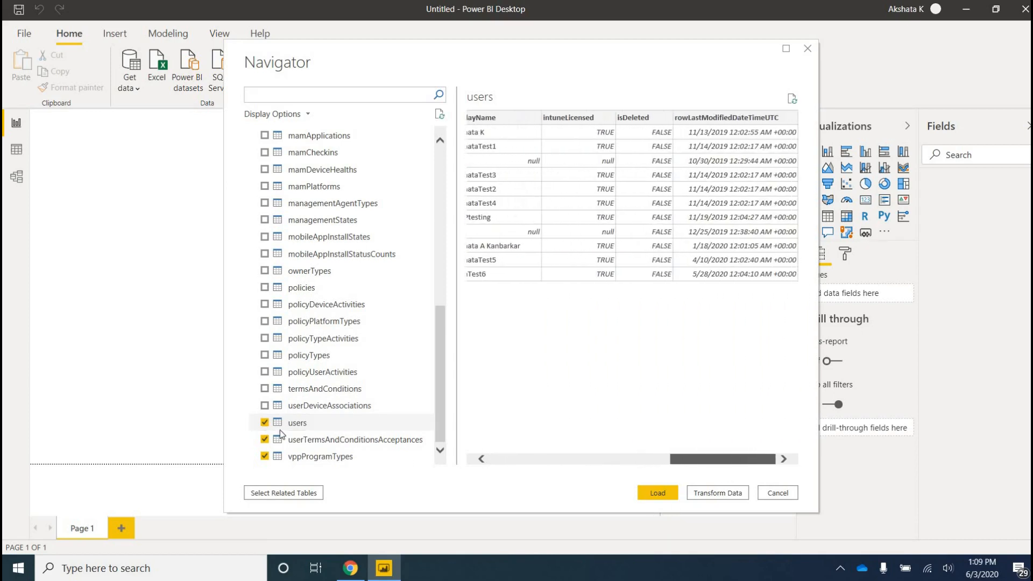
Add the tables from userDeviceAssociations up through policies to the import selection.
click(265, 405)
click(265, 388)
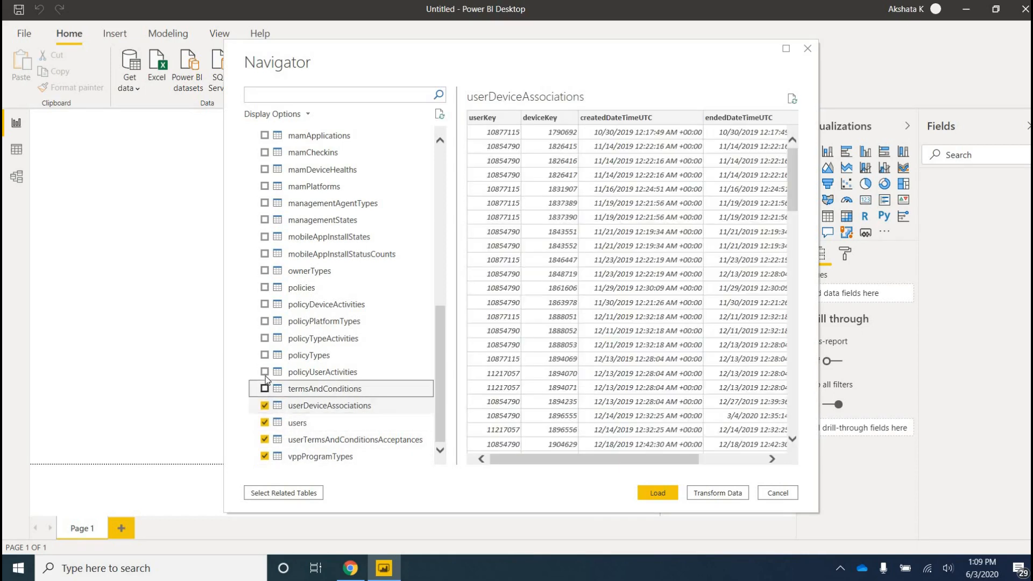
click(264, 371)
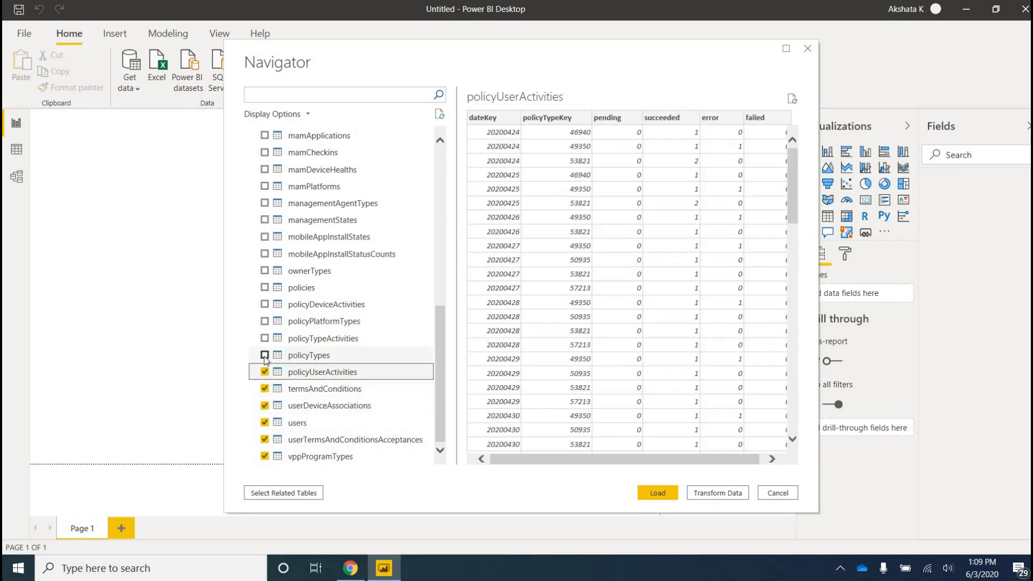
click(264, 355)
click(264, 338)
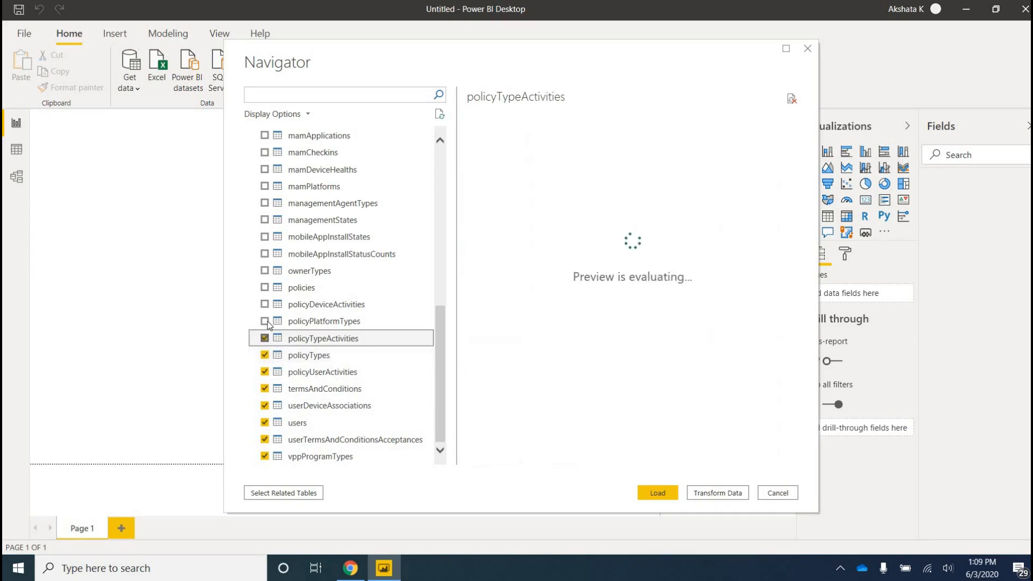
click(265, 321)
click(265, 304)
click(265, 287)
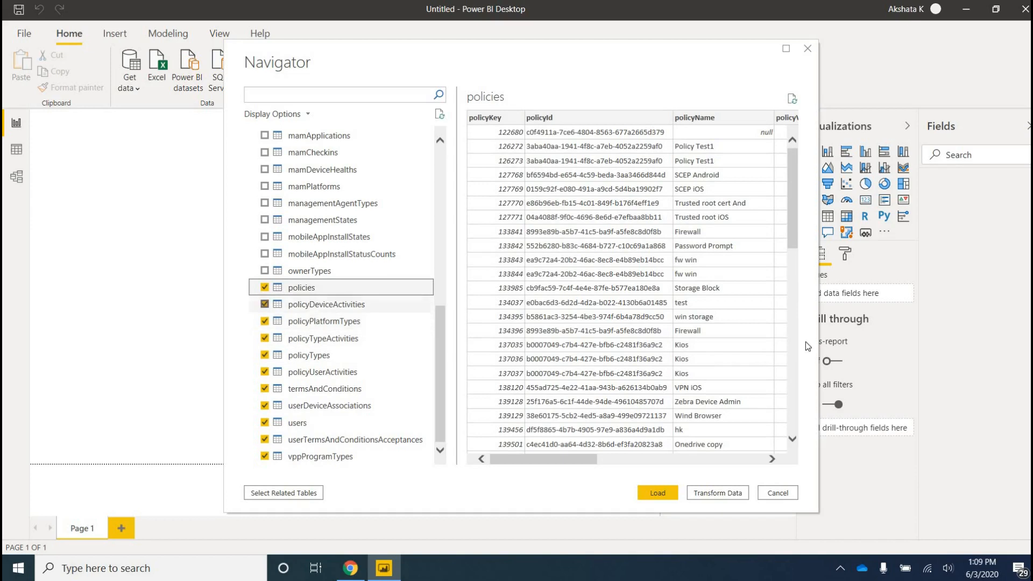
Examine the rows and columns in the policies table preview, including policy names, versions, deletion status and start dates.
drag(792, 209, 802, 186)
scroll(654, 343, up, 1)
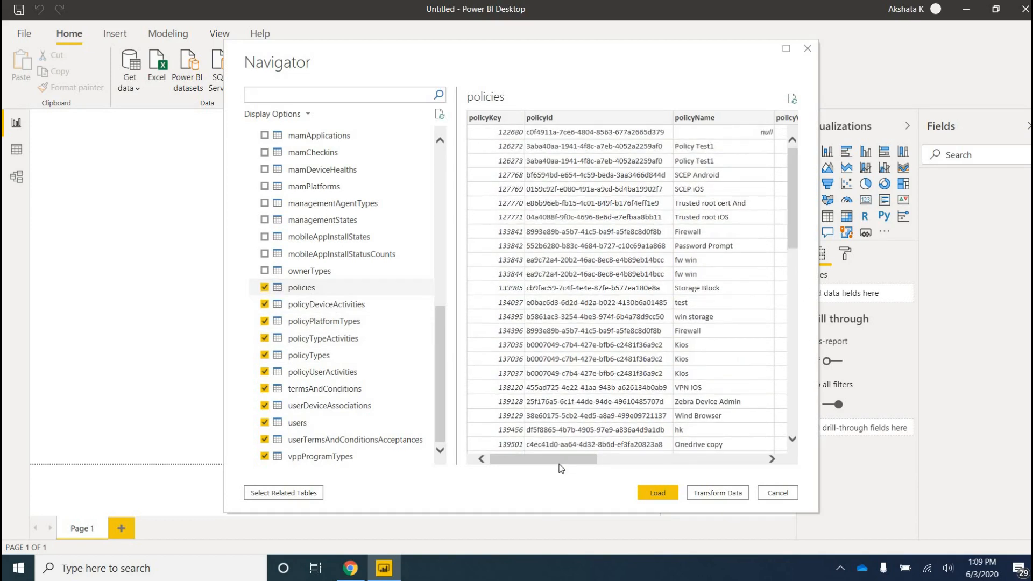
scroll(630, 468, right, 3)
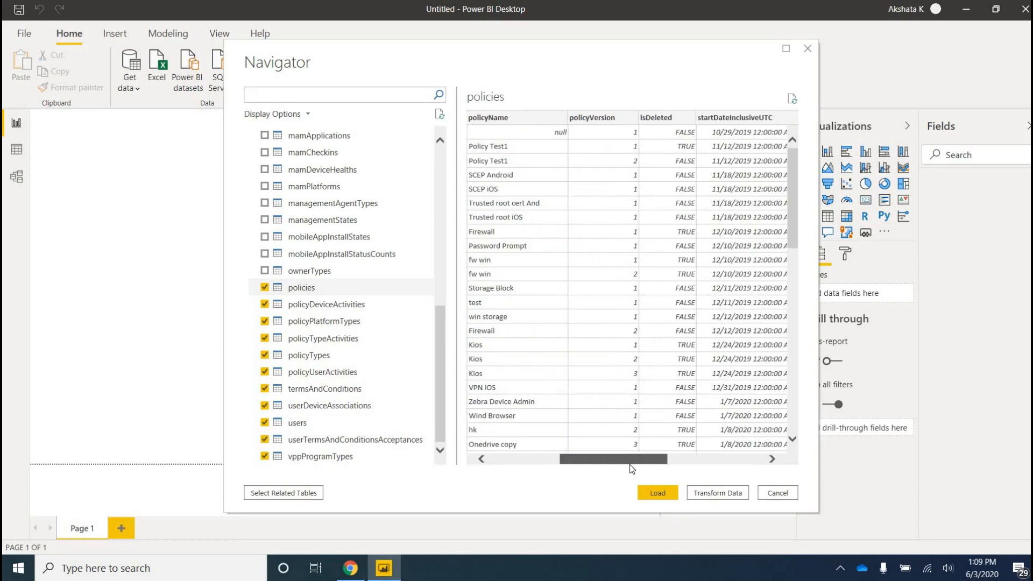
scroll(682, 483, right, 3)
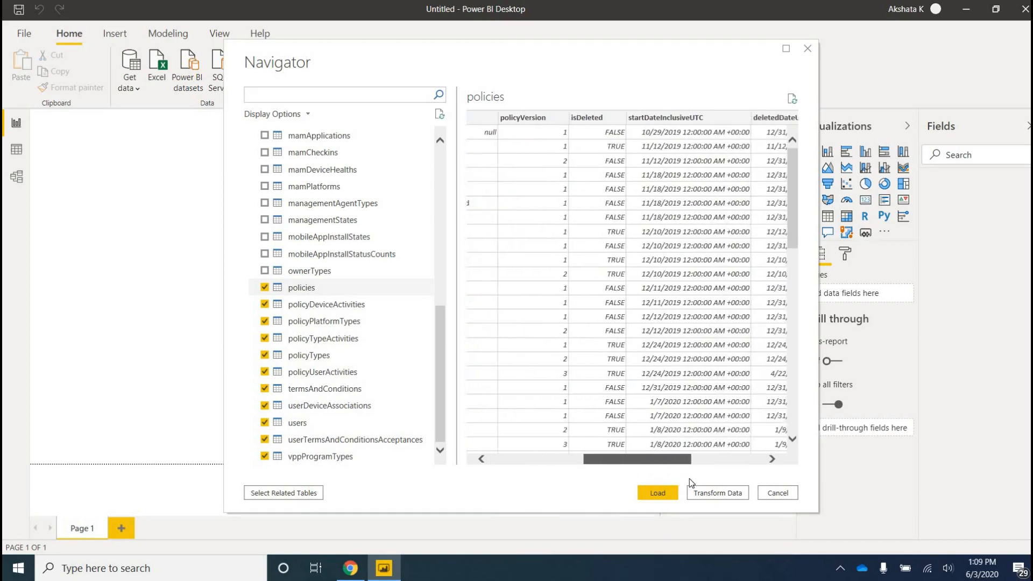
scroll(741, 484, left, 3)
scroll(450, 475, left, 3)
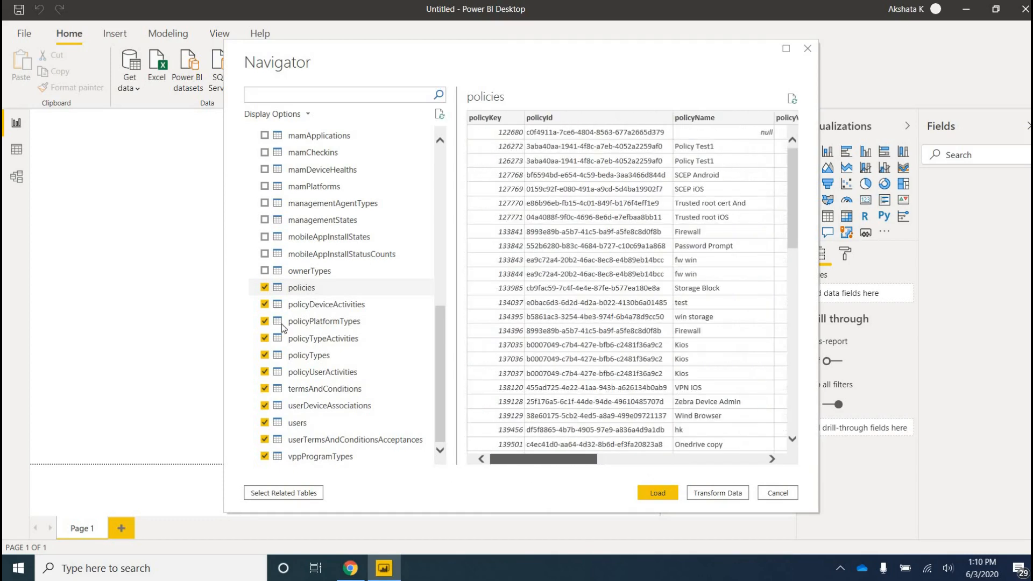
Add the tables from ownerTypes up through mamApplications to the import selection.
click(265, 271)
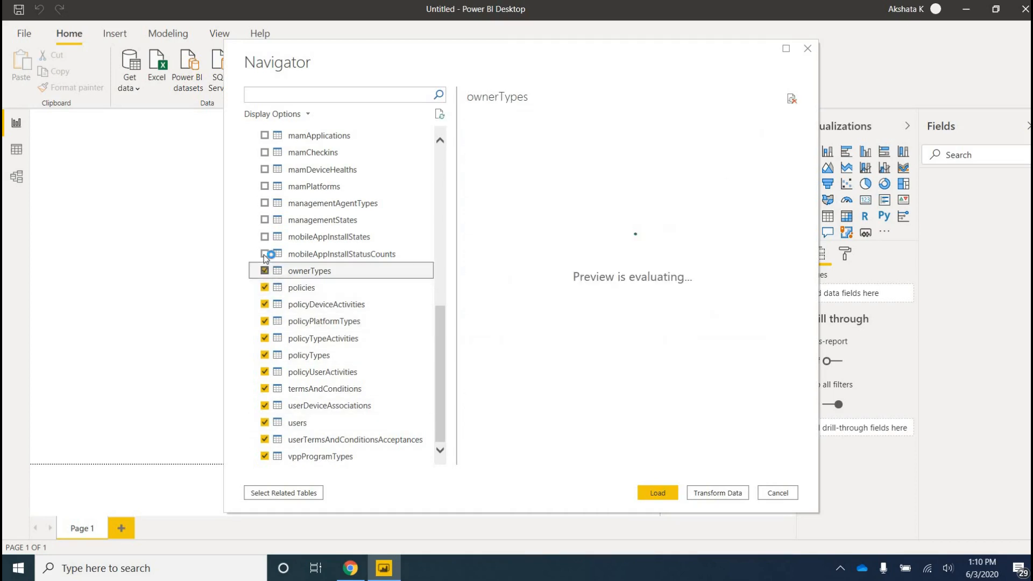
click(264, 252)
click(264, 237)
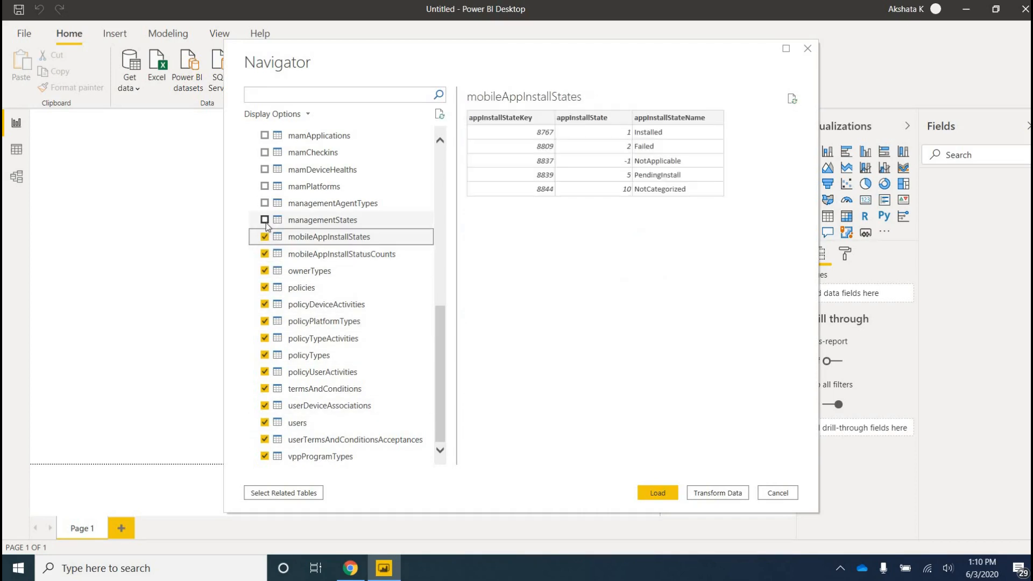
click(265, 220)
click(265, 203)
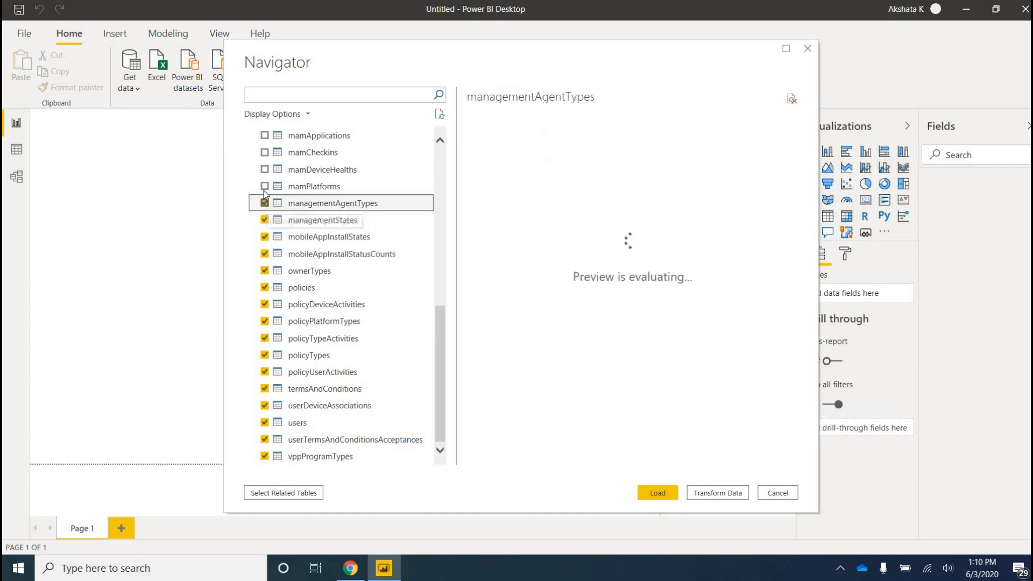
click(264, 187)
click(272, 171)
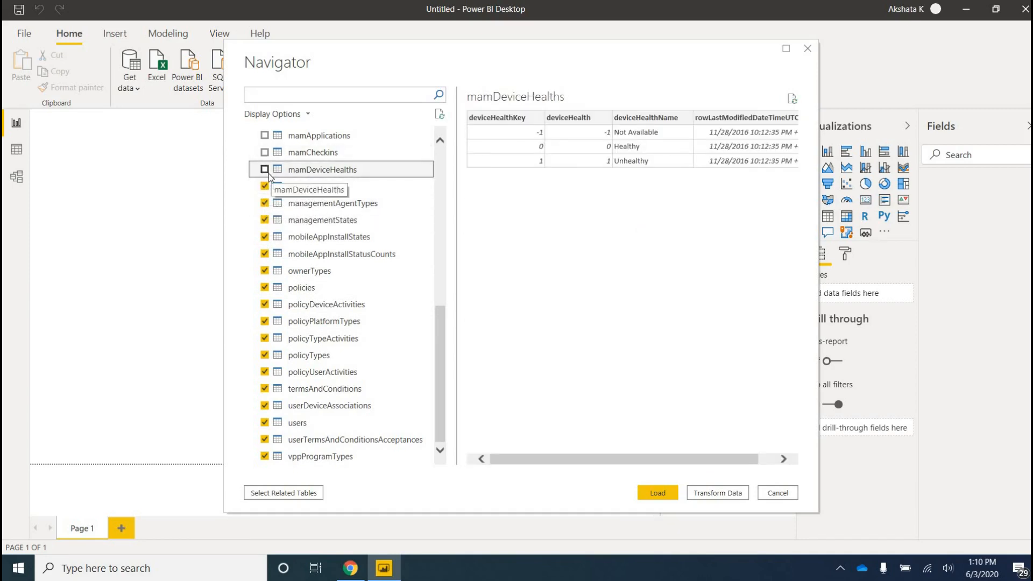
click(265, 169)
click(268, 153)
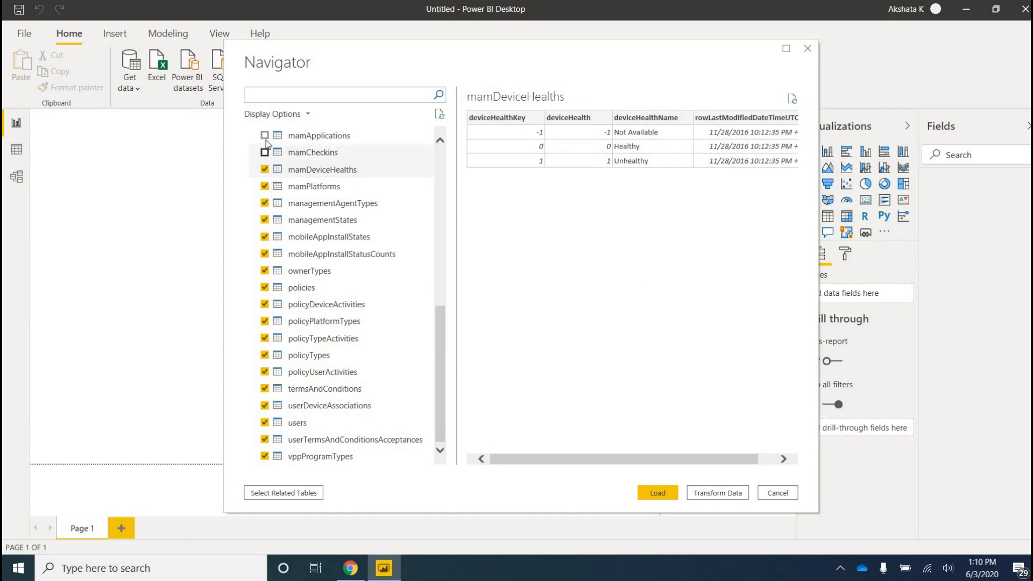
click(265, 136)
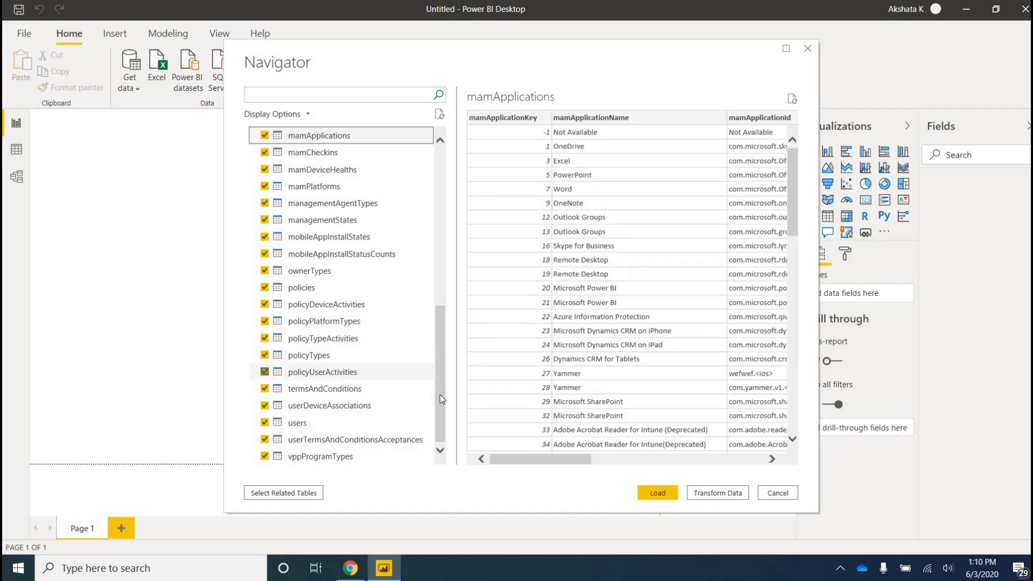
Add mamApplicationInstances, intuneManagementExtensionVersions and intuneManagementExtensions to the import selection.
scroll(442, 318, up, 5)
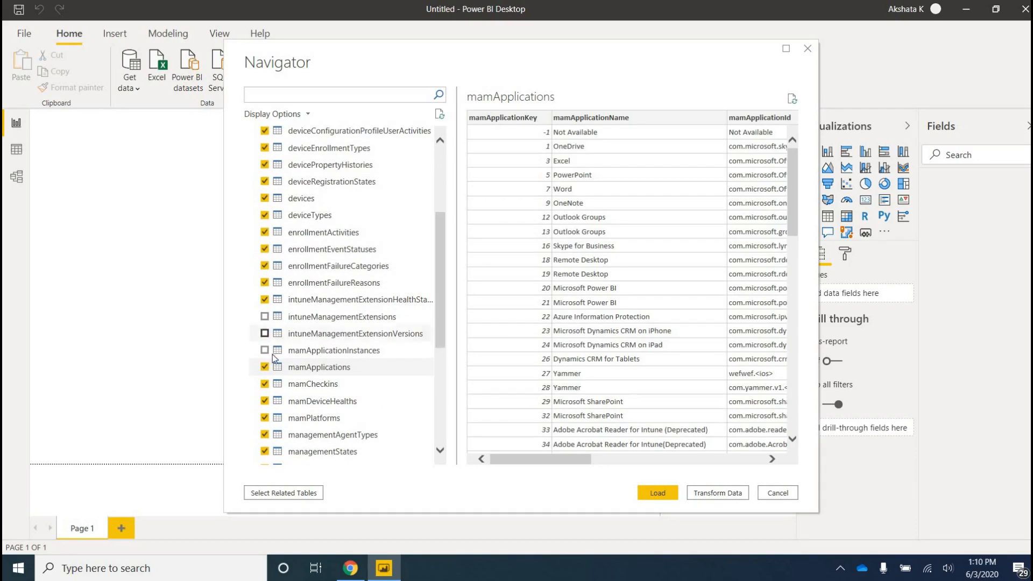
click(264, 350)
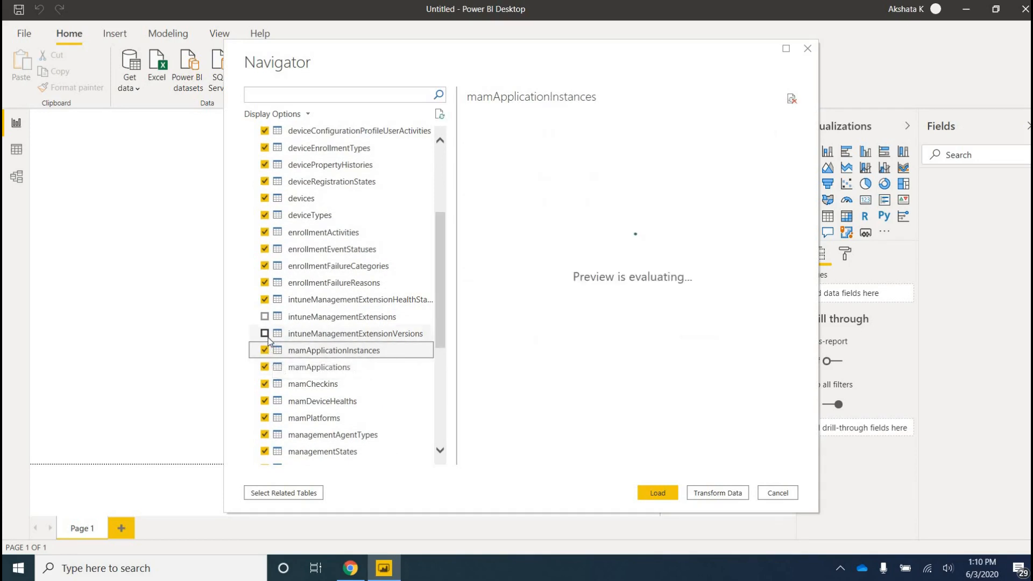
click(264, 333)
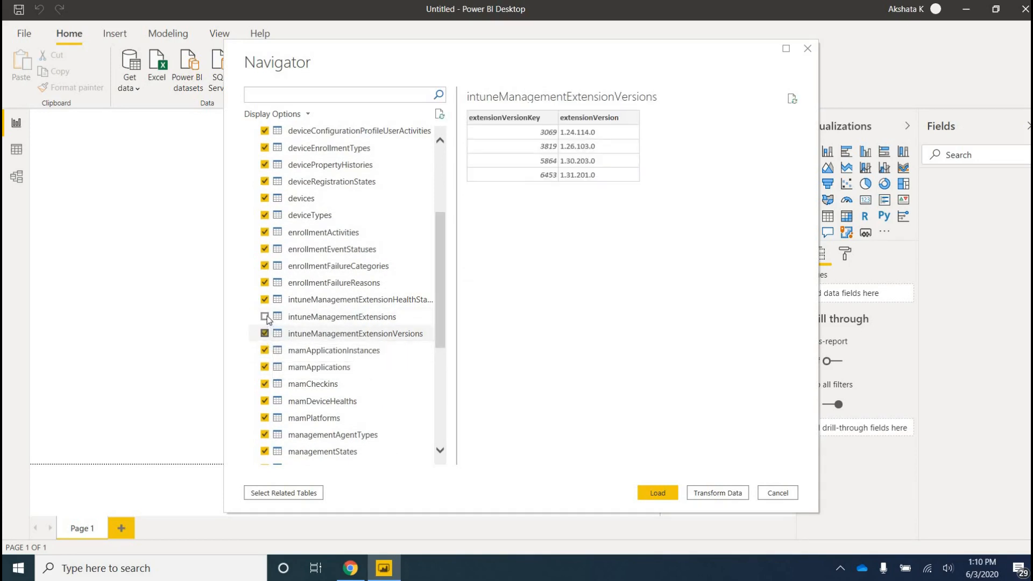
click(344, 317)
Load all the selected Data Warehouse tables into the report and look over the load progress list.
scroll(369, 301, up, 3)
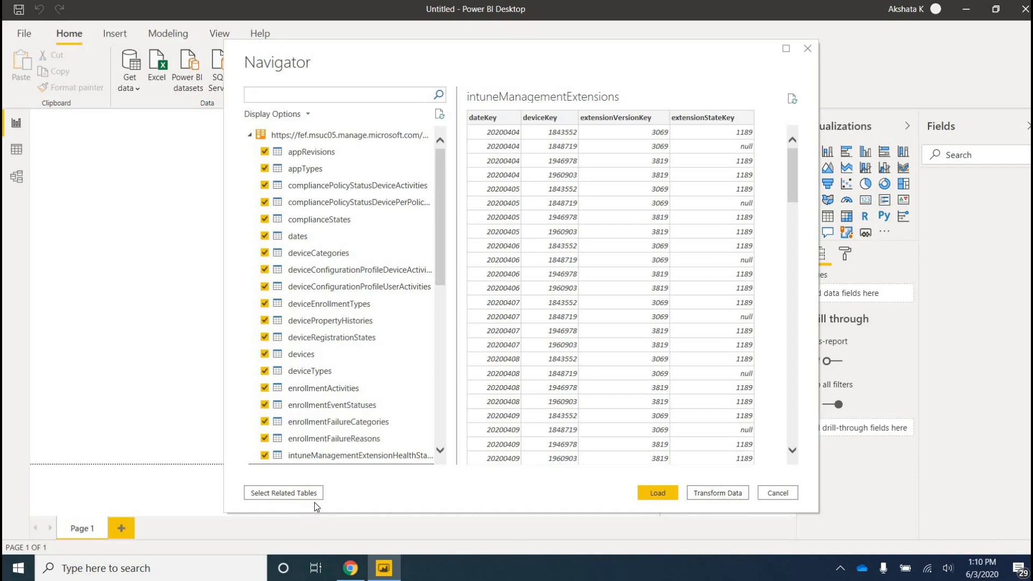
click(656, 493)
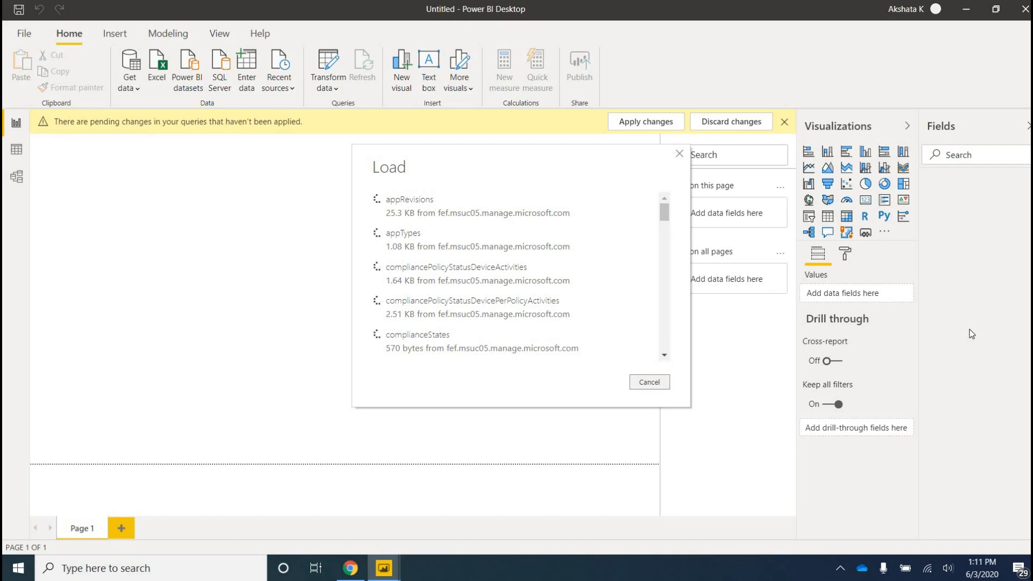
scroll(668, 272, down, 15)
drag(676, 357, 667, 211)
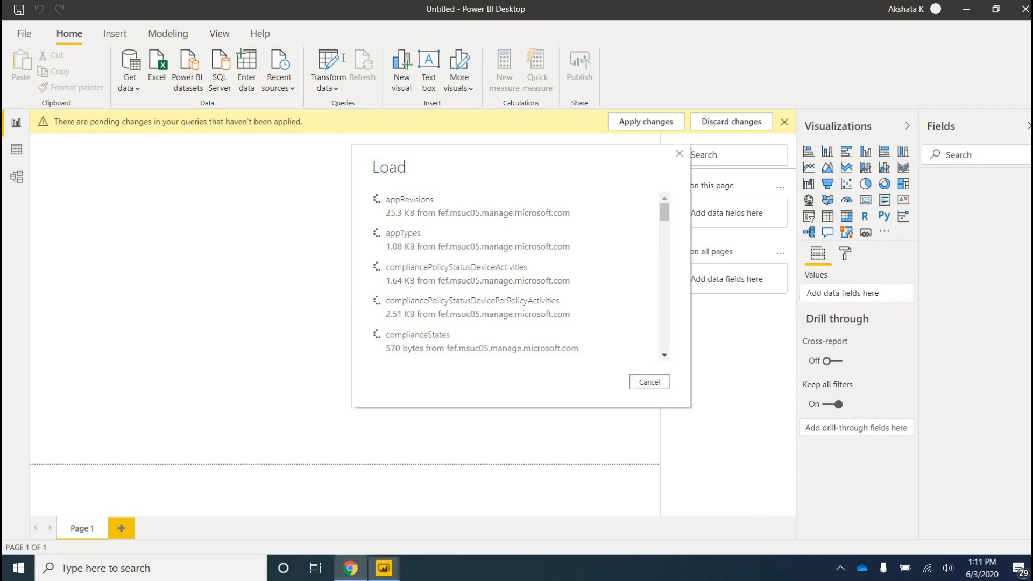
Switch to Chrome and search Google for techcommunity, powerbi and Intune together with the article author's name.
click(350, 568)
click(345, 9)
text(g)
key(Return)
text(tec)
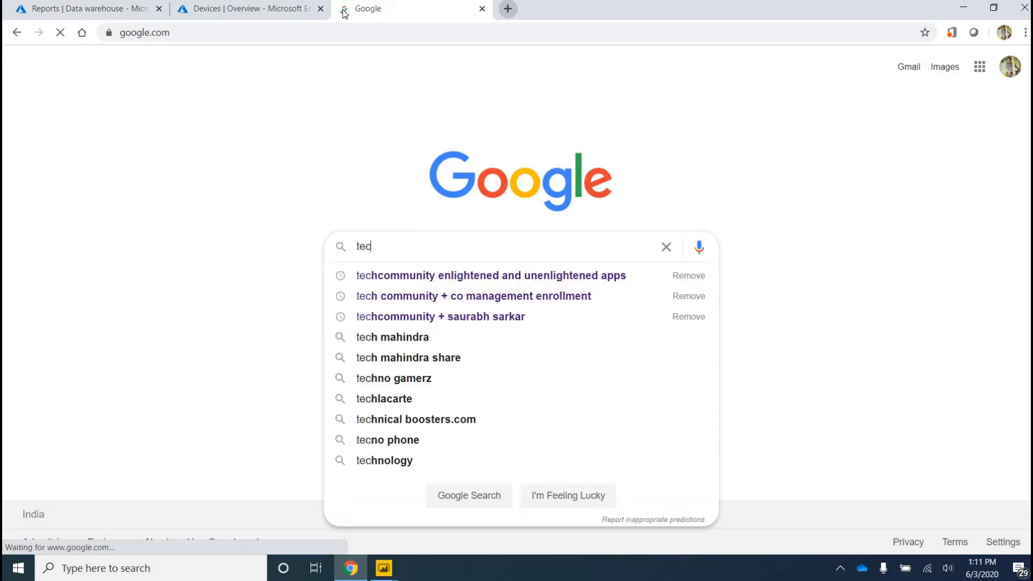
text(hco)
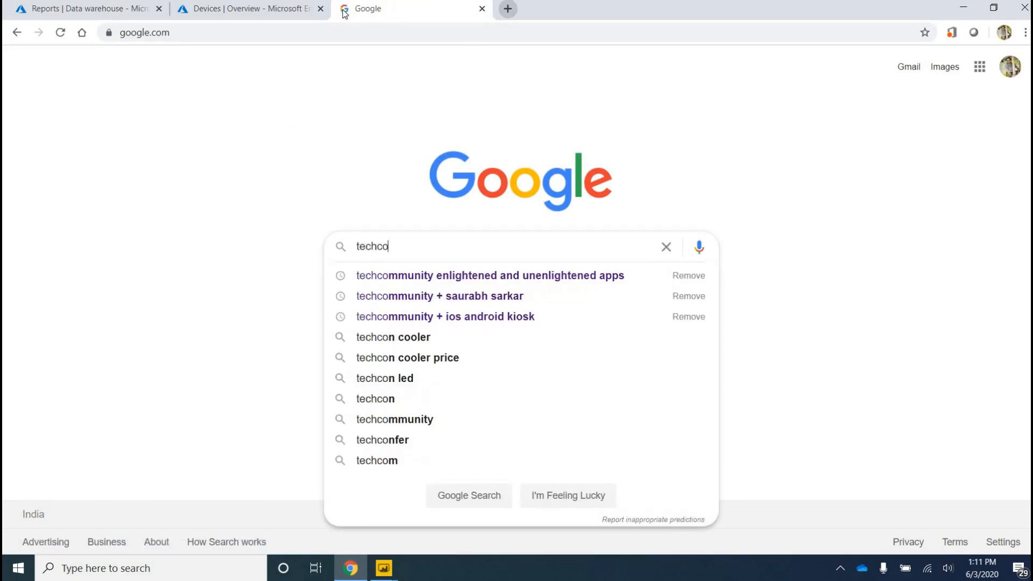
text(mmunity +)
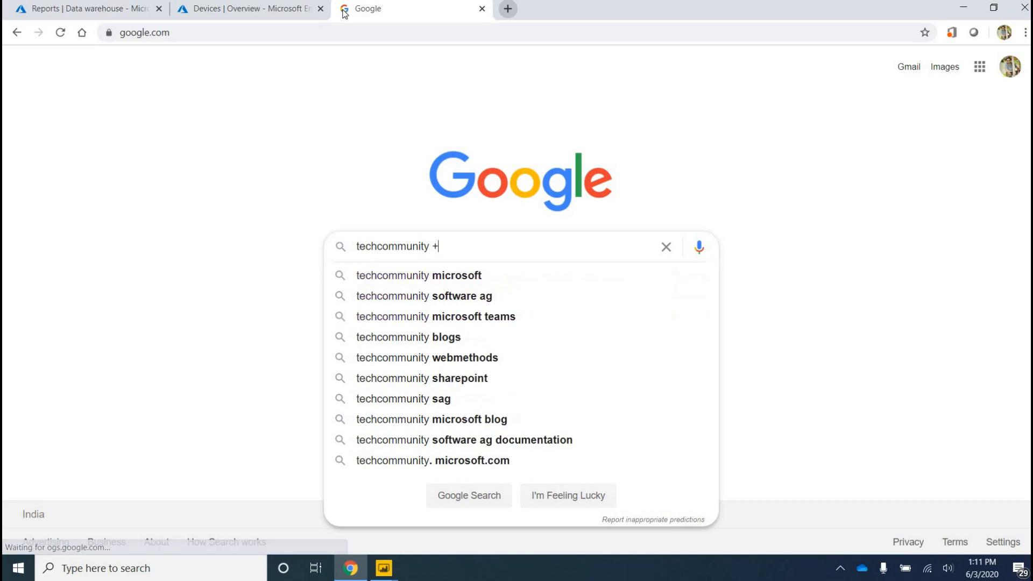
text( powerb)
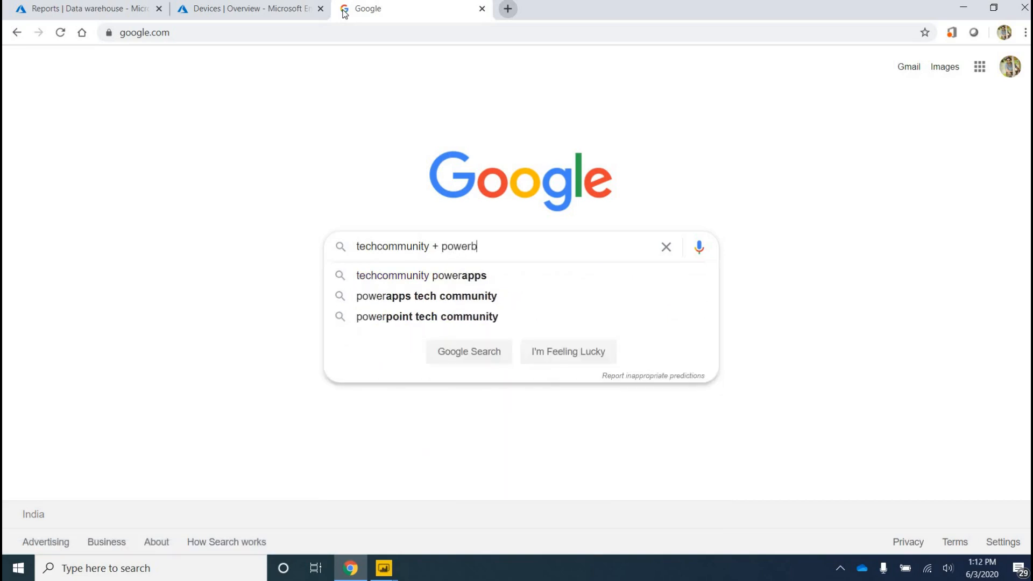
text(i + Intun)
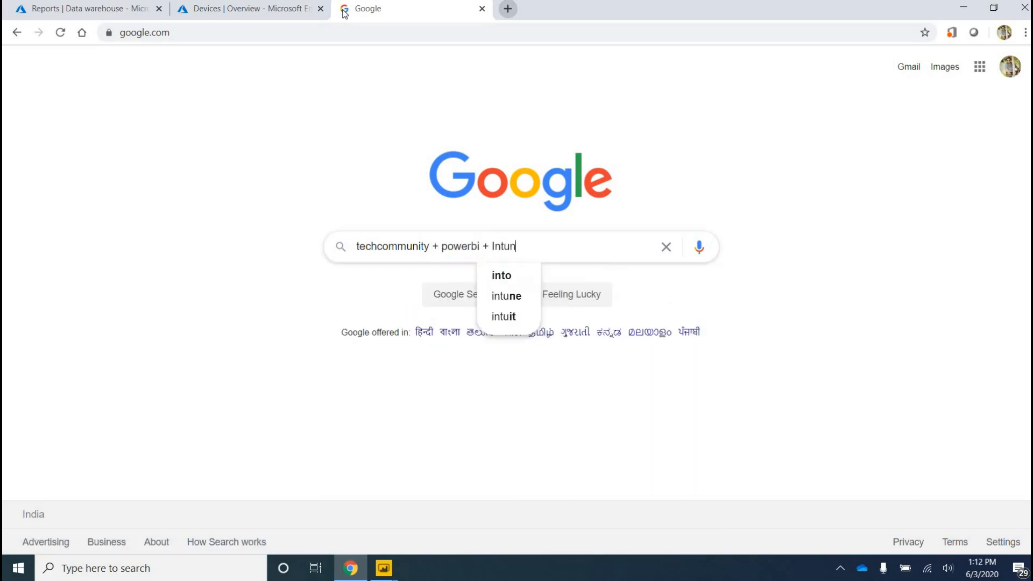
text(e + aaron hamilton)
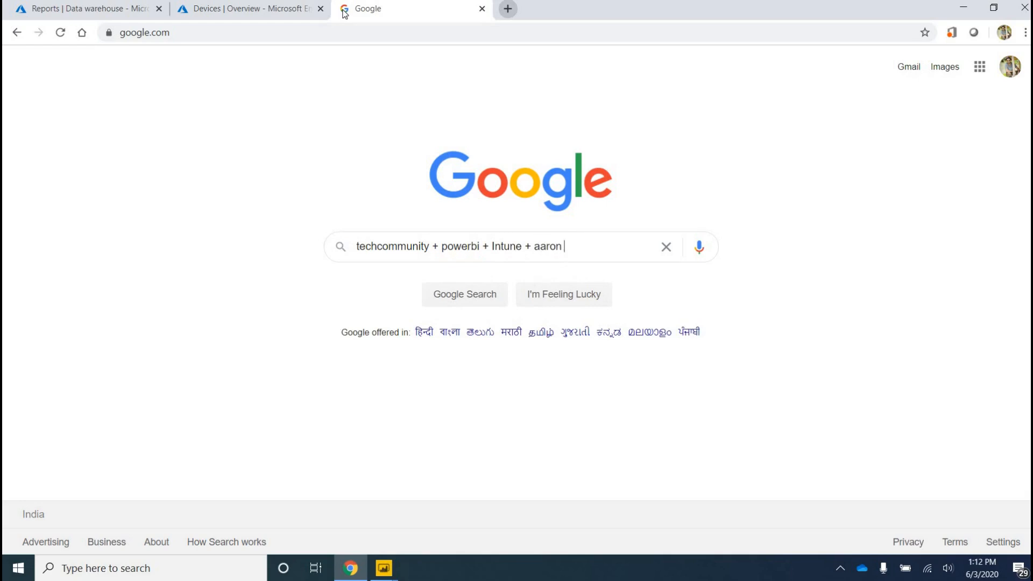
key(Return)
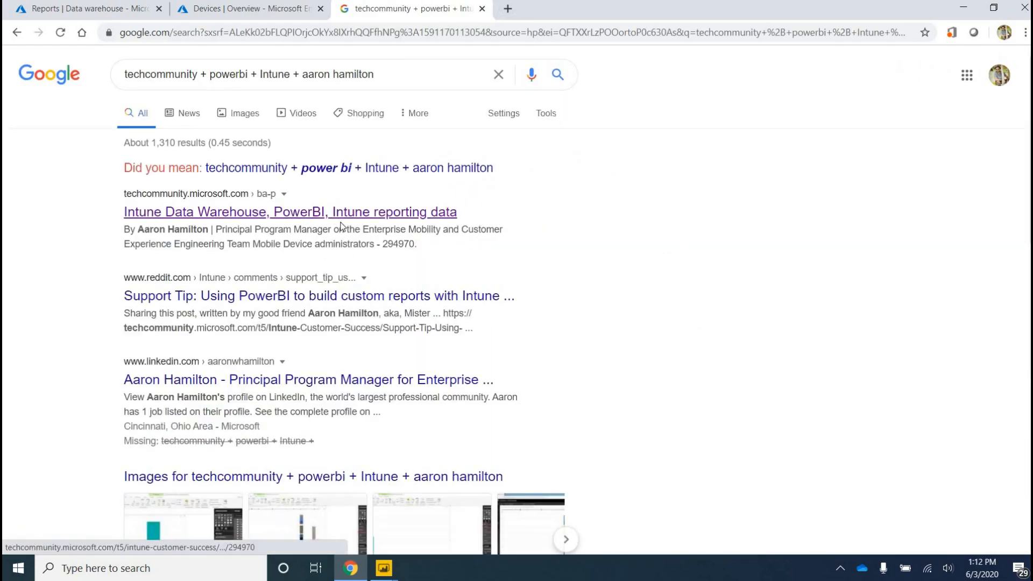
Open the Intune Data Warehouse, PowerBI article in a new tab and skim its import steps, checking back on Power BI Desktop's data load.
right_click(331, 214)
click(366, 220)
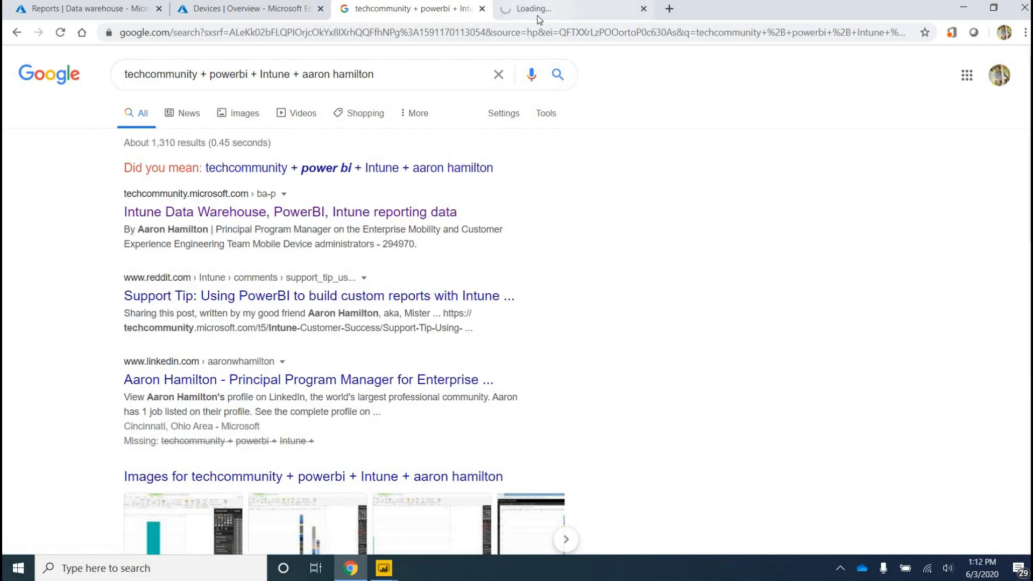
key(ctrl+Tab)
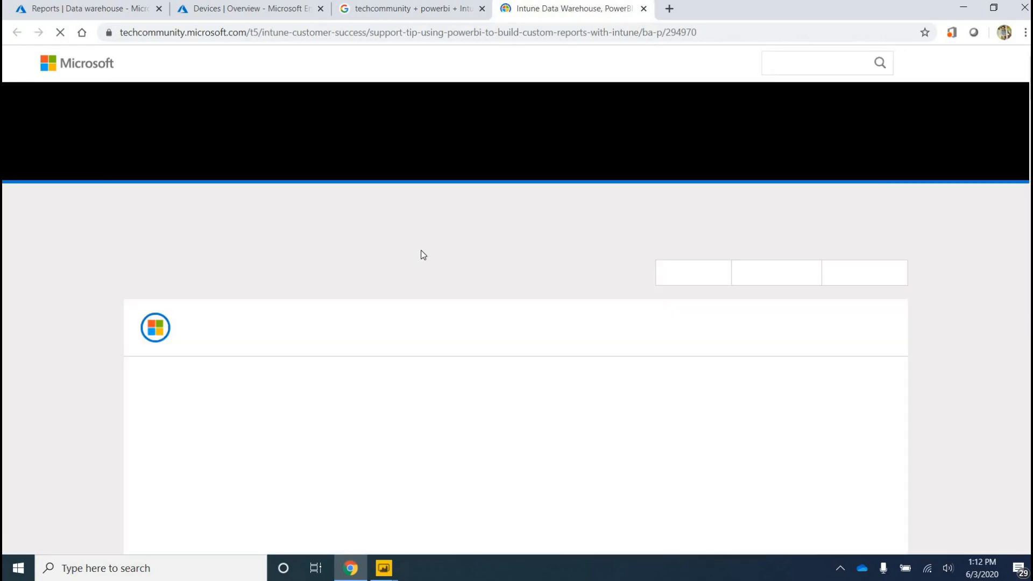
scroll(421, 250, down, 10)
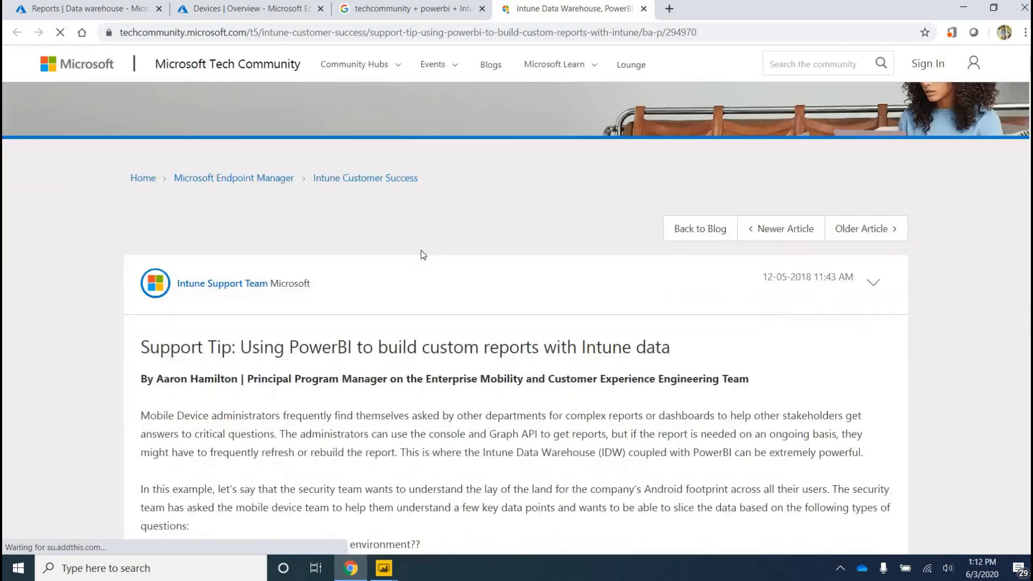
scroll(421, 249, down, 15)
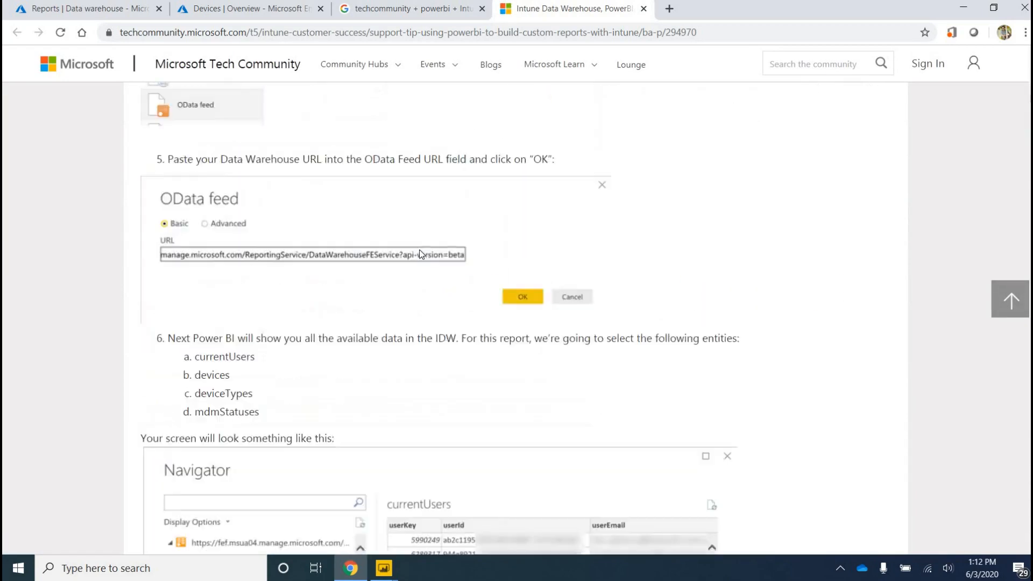
key(alt+Tab)
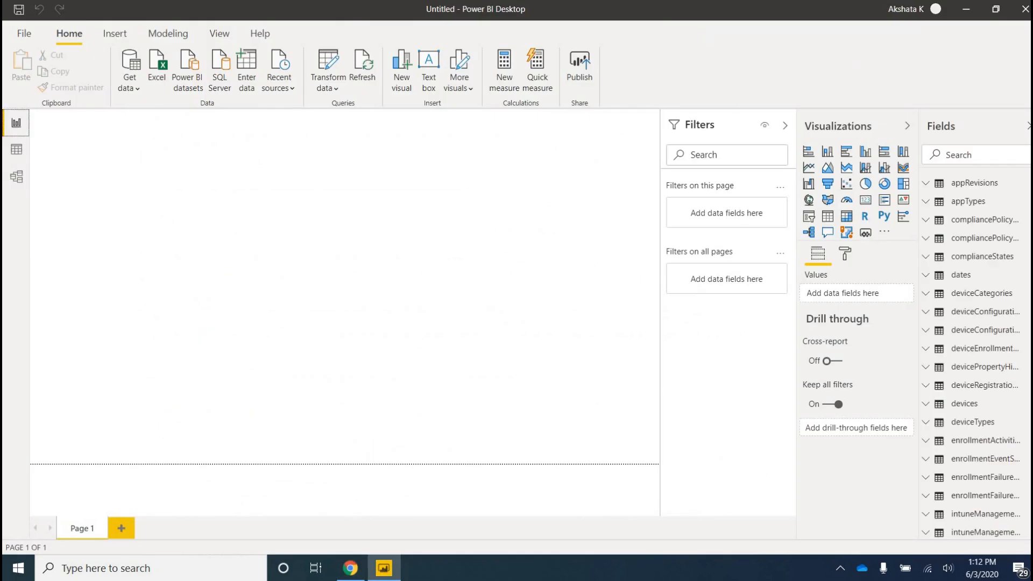
key(alt+Tab)
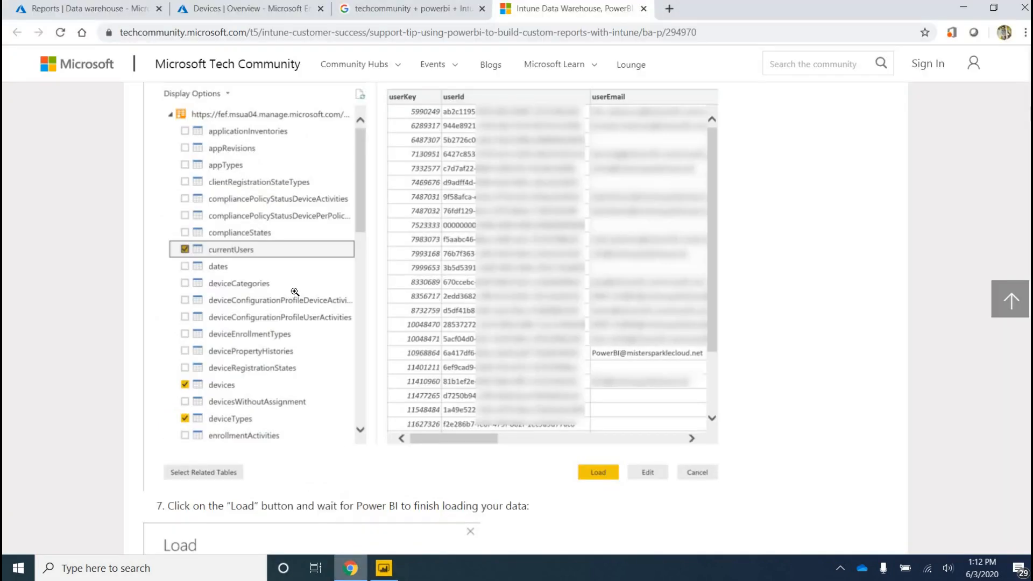
scroll(378, 97, up, 5)
Revisit the search terms that found the article, and skim the Support Tip from its title through the Navigator table-selection steps.
click(388, 12)
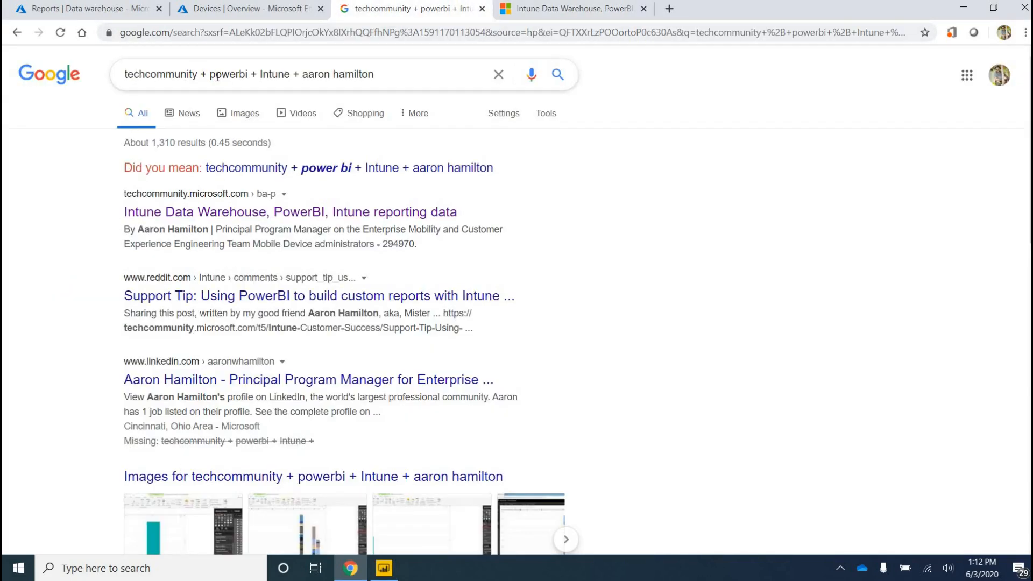
drag(374, 74, 324, 74)
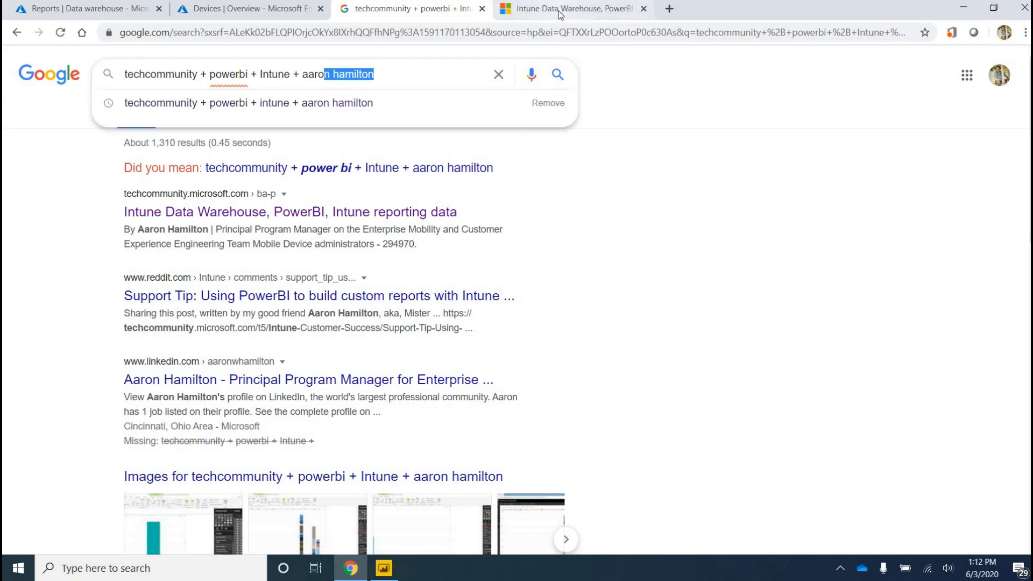
click(559, 10)
scroll(227, 259, up, 20)
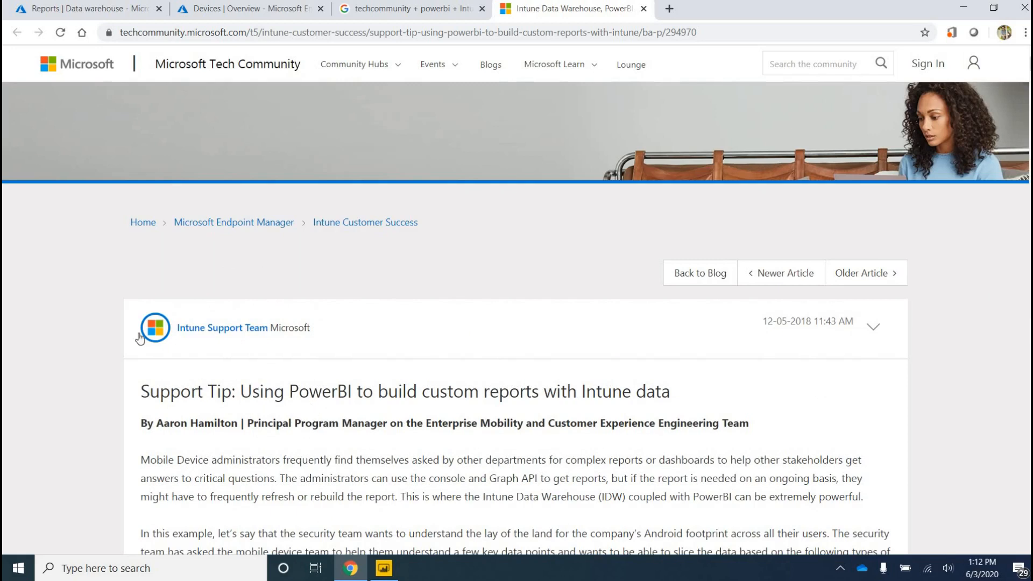
scroll(78, 315, down, 10)
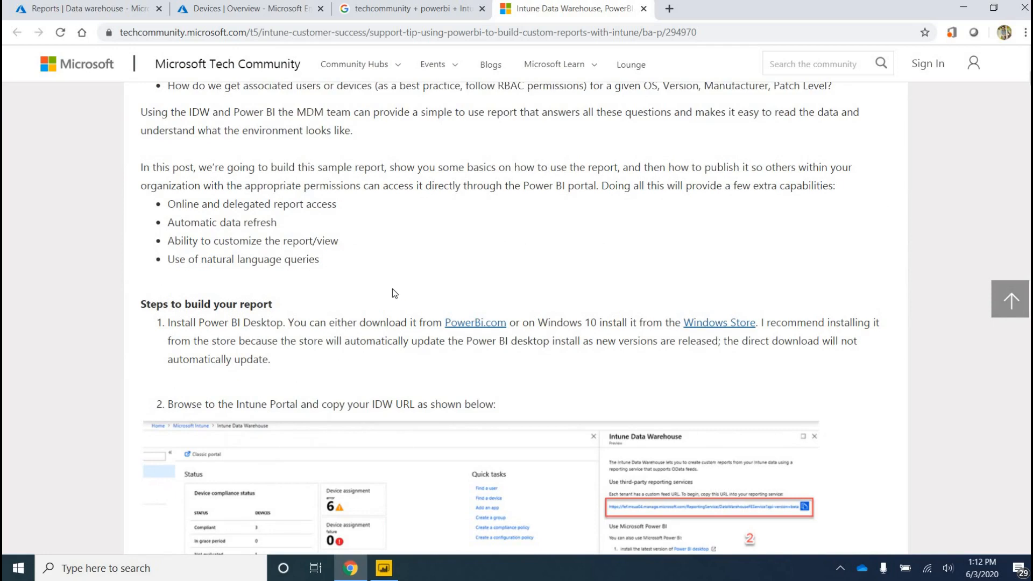
scroll(391, 285, down, 15)
scroll(390, 281, down, 8)
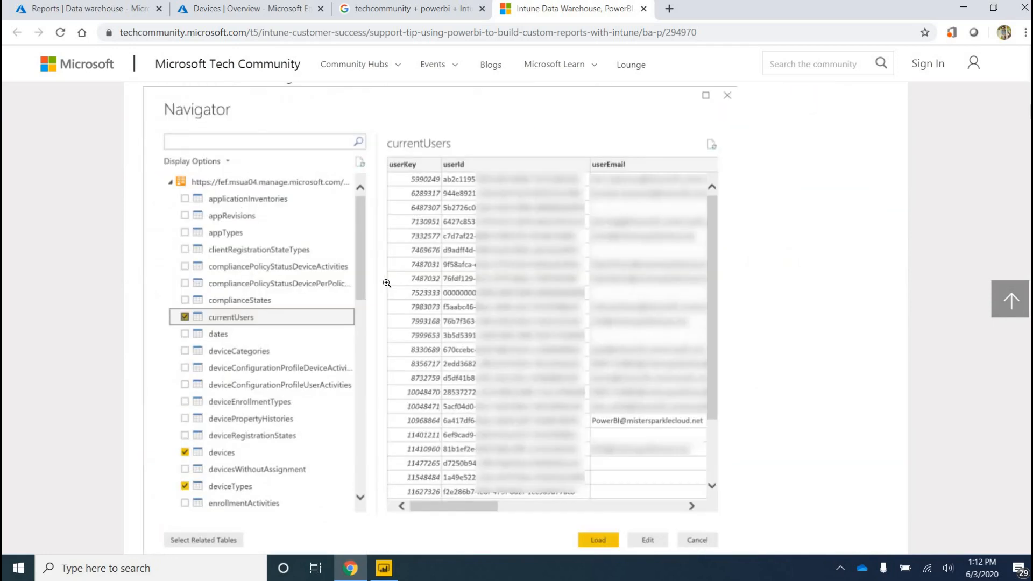
scroll(380, 281, down, 6)
scroll(378, 291, up, 6)
scroll(378, 291, up, 20)
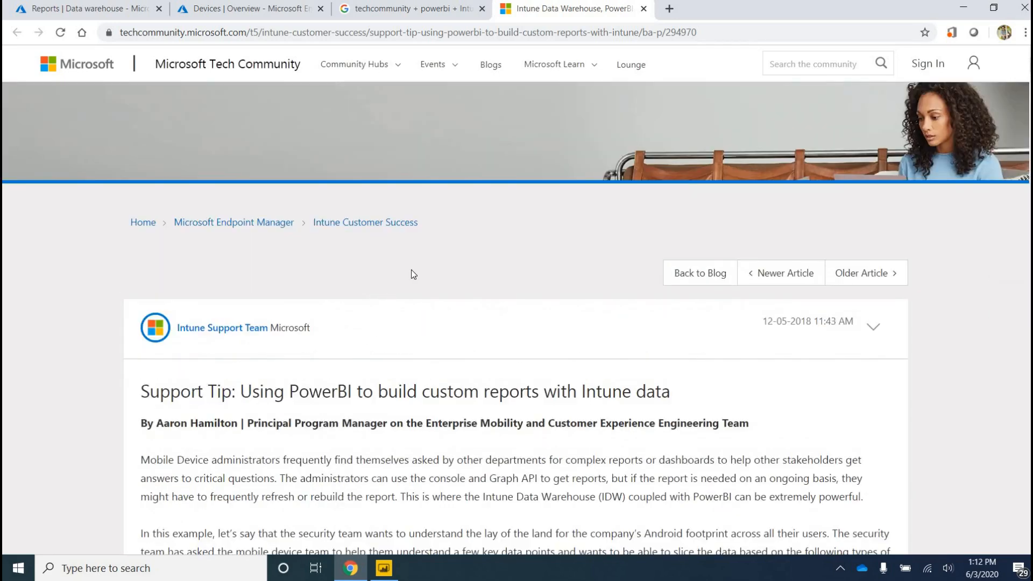
Read the Tech Community article's steps on connecting the OData feed, choosing the Intune Data Warehouse entities and loading them into Power BI.
scroll(411, 269, down, 12)
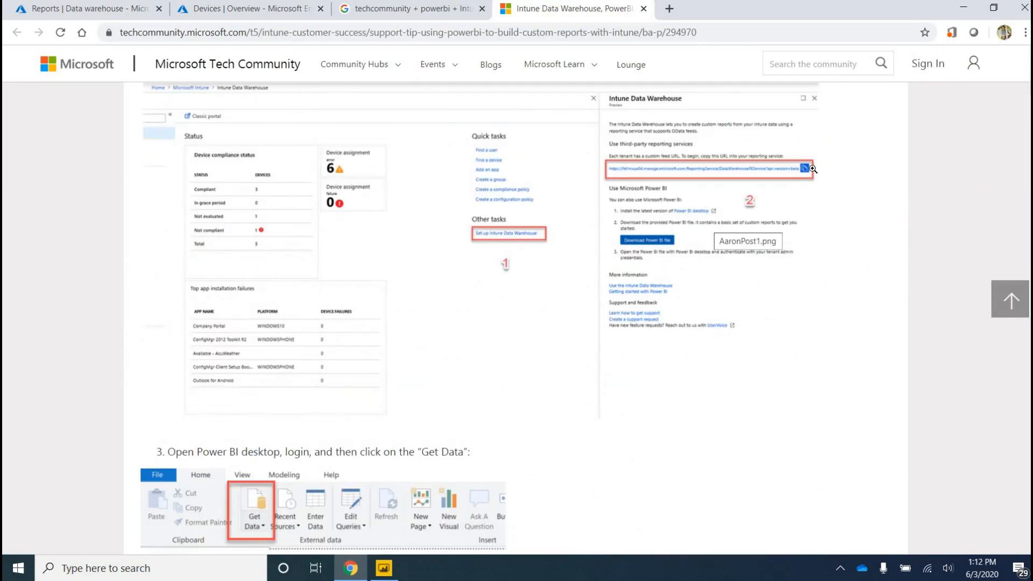
scroll(450, 413, down, 7)
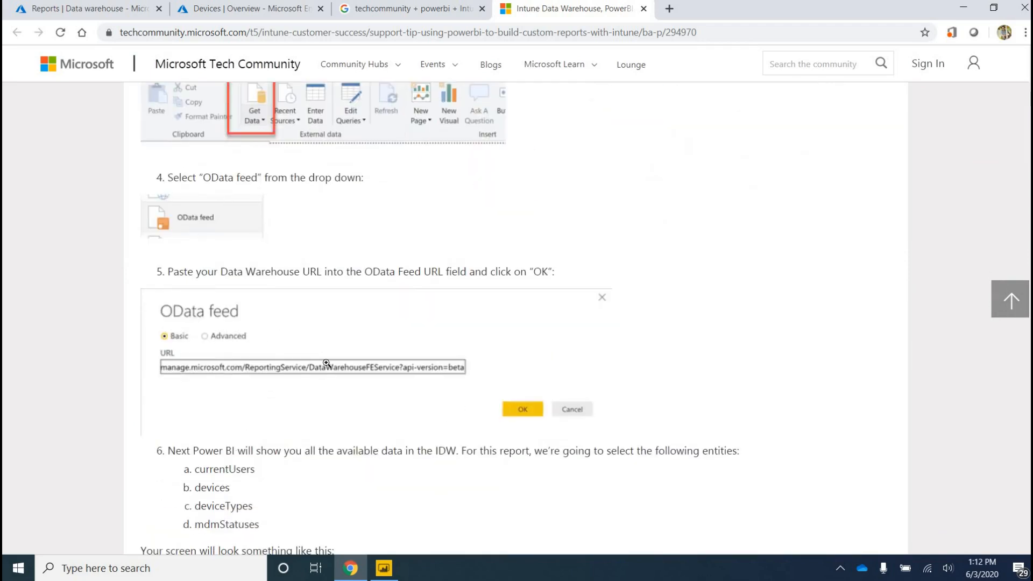
scroll(327, 359, down, 3)
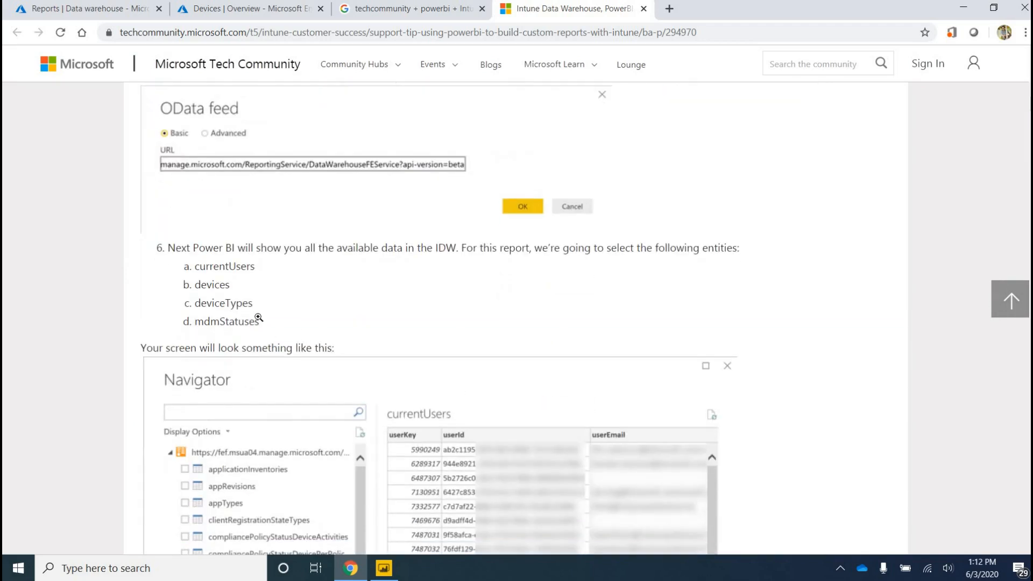
scroll(244, 321, down, 3)
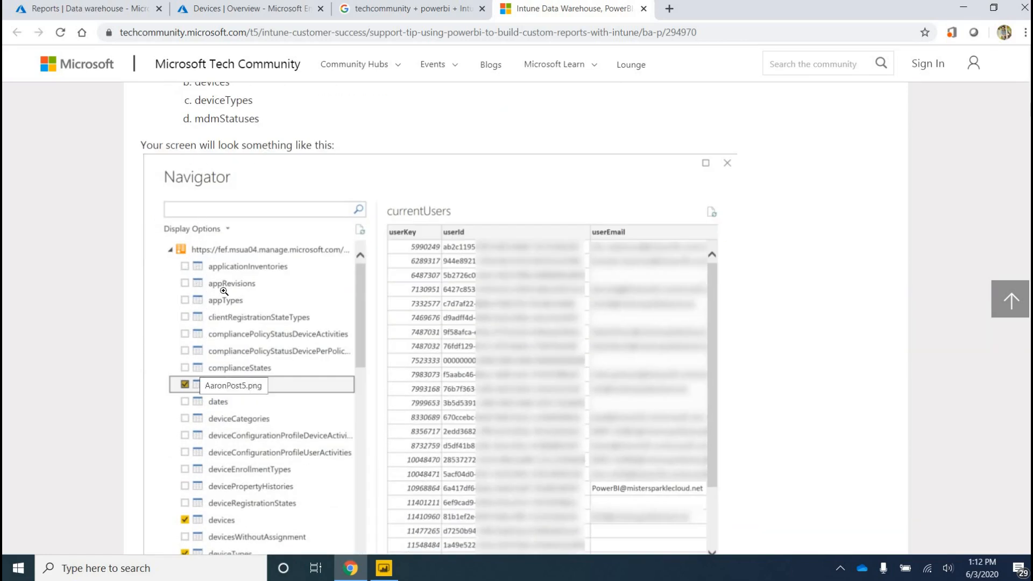
scroll(223, 291, up, 2)
drag(260, 255, 196, 199)
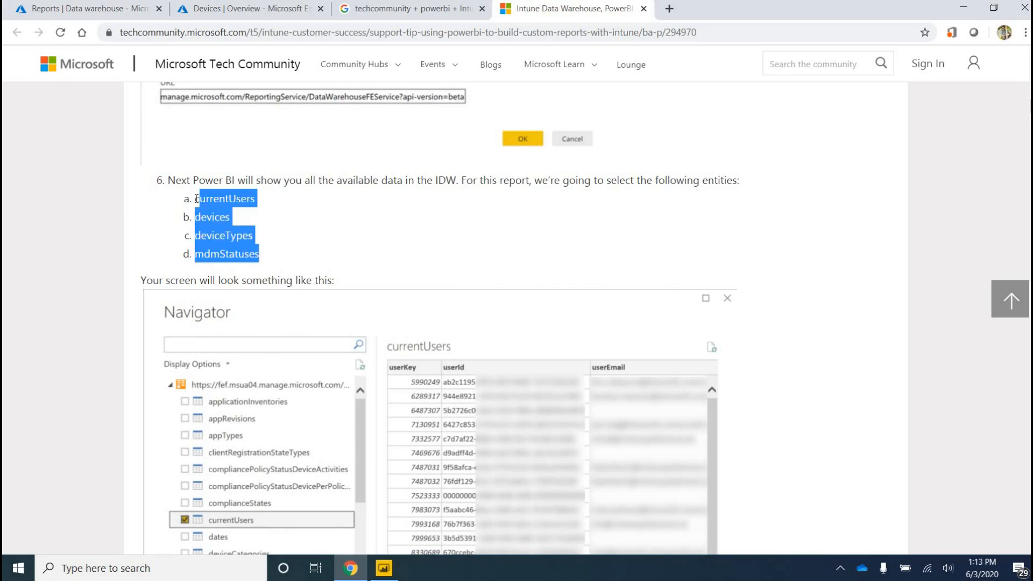
scroll(260, 319, down, 3)
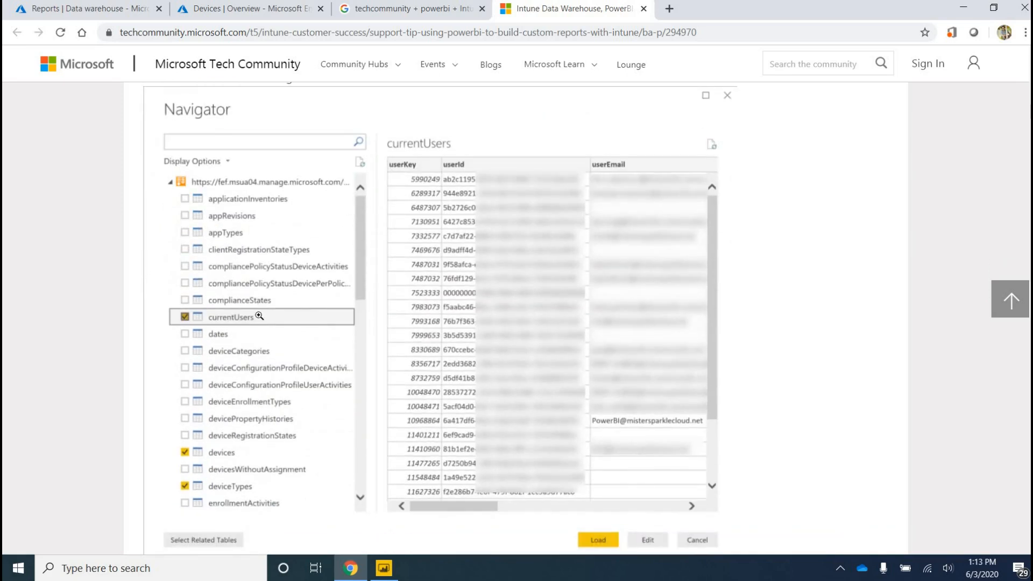
scroll(259, 316, down, 3)
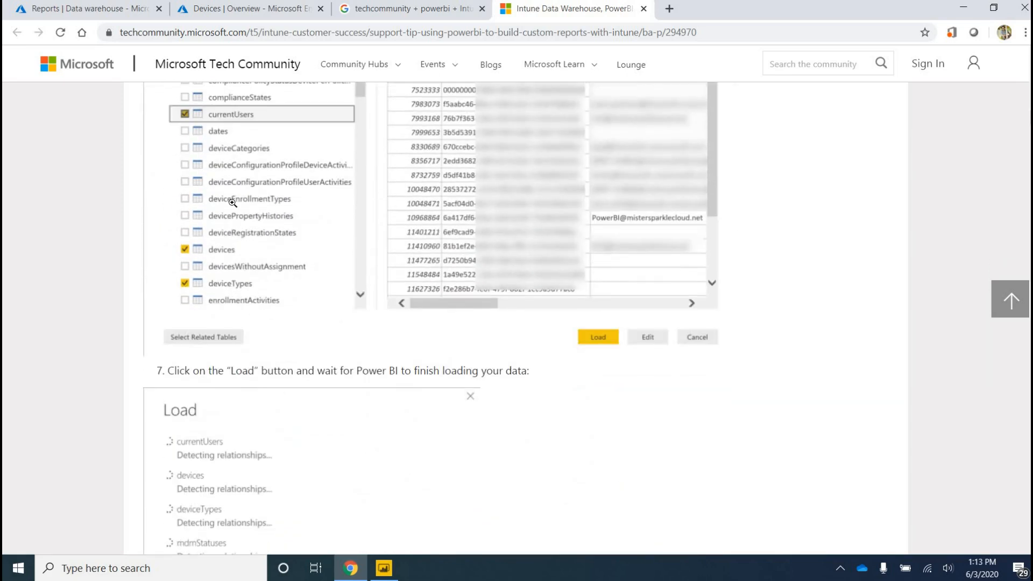
scroll(226, 216, up, 1)
scroll(234, 350, down, 4)
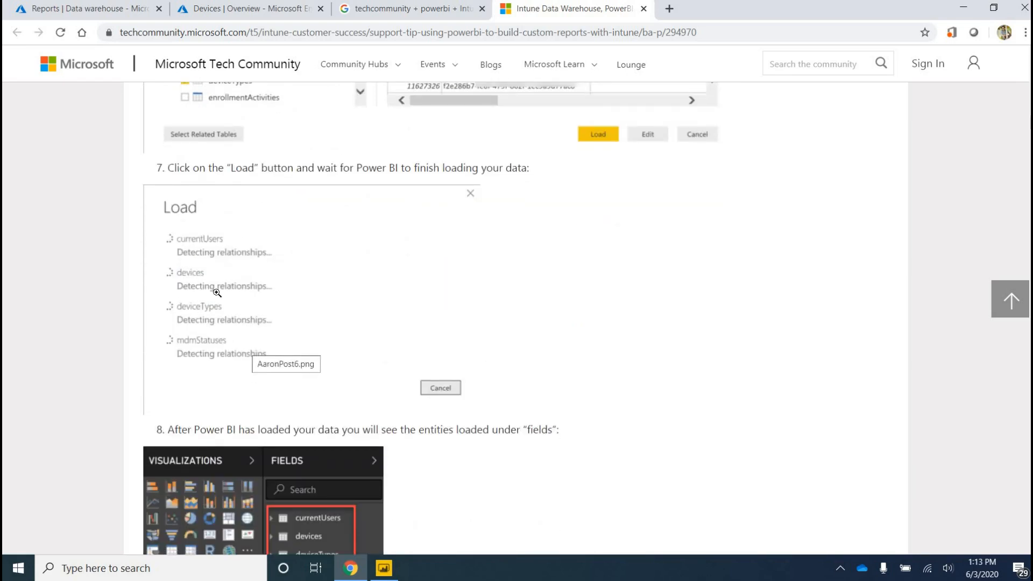
scroll(319, 315, down, 3)
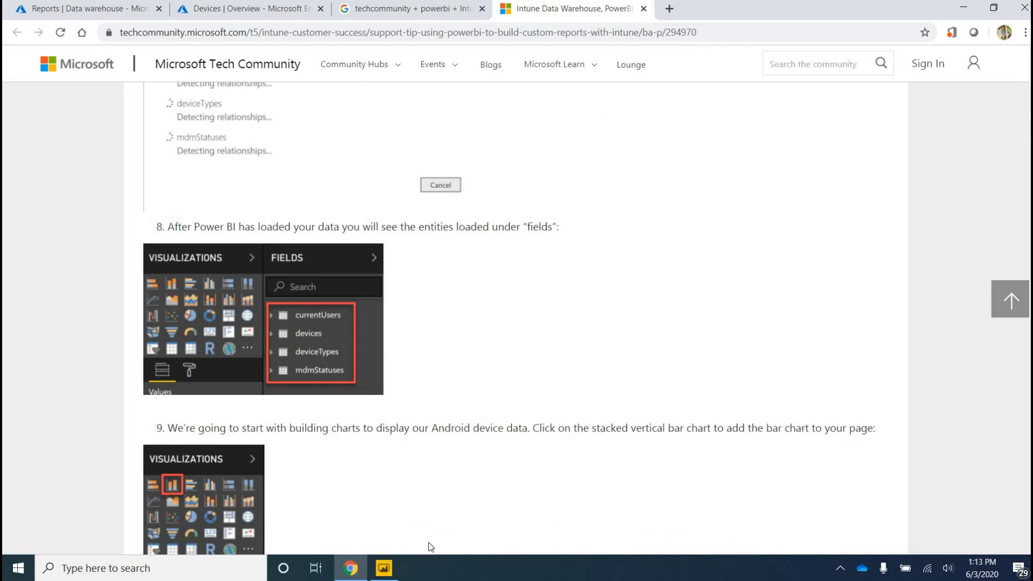
Switch to Power BI Desktop and review the loaded Intune tables and the options for getting more visuals.
click(348, 569)
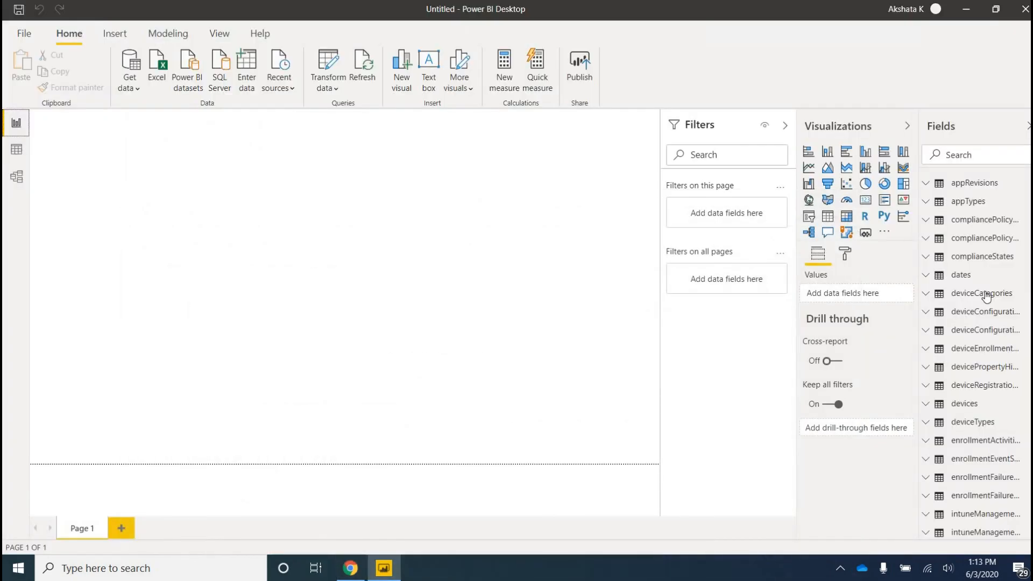
scroll(985, 296, down, 8)
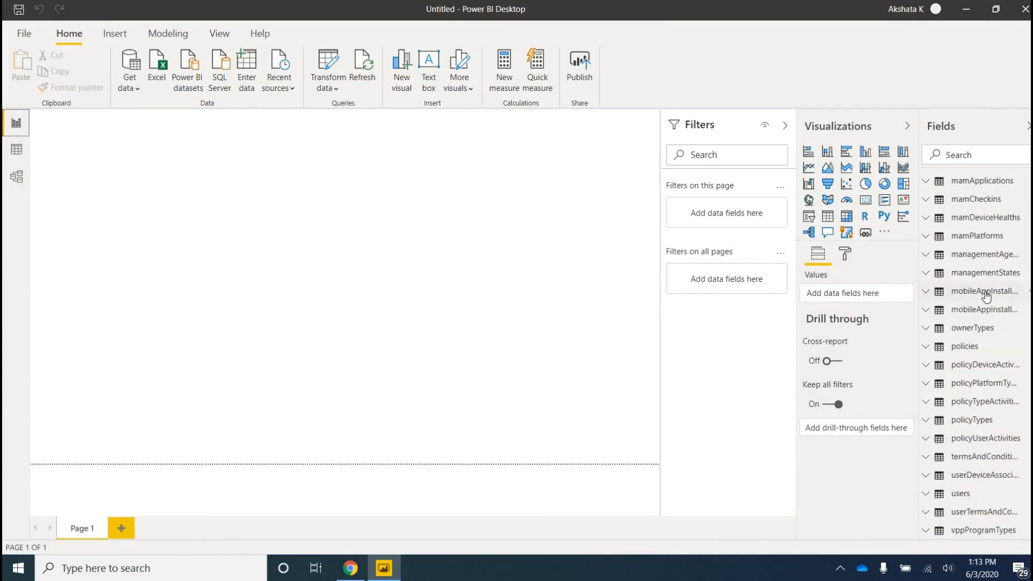
scroll(986, 297, up, 8)
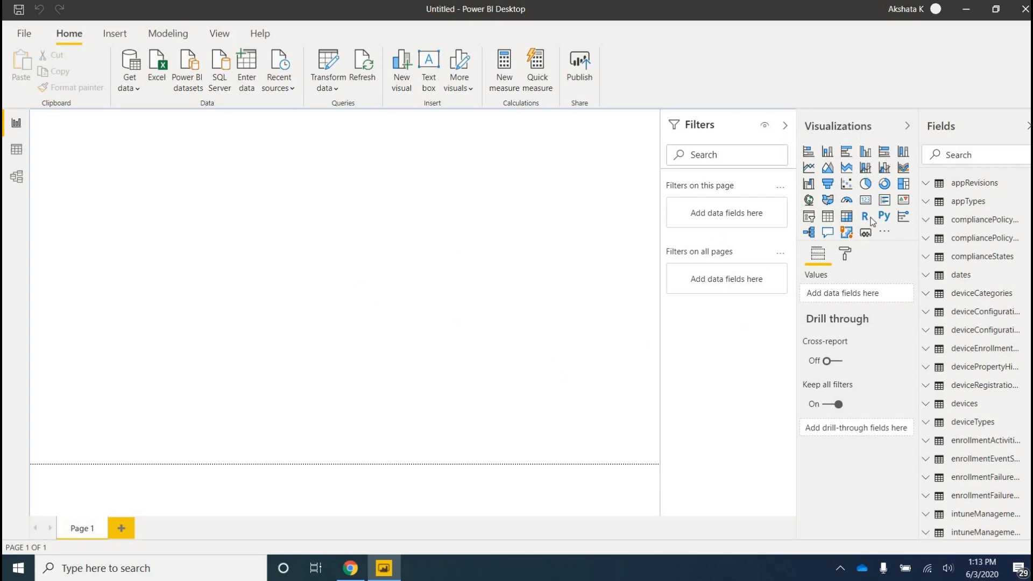
click(884, 233)
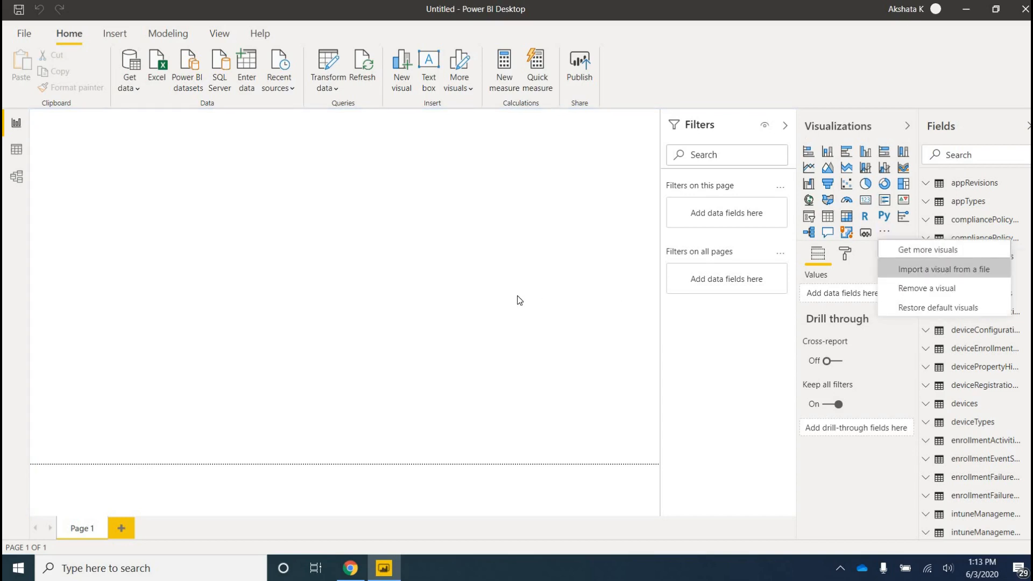
click(788, 148)
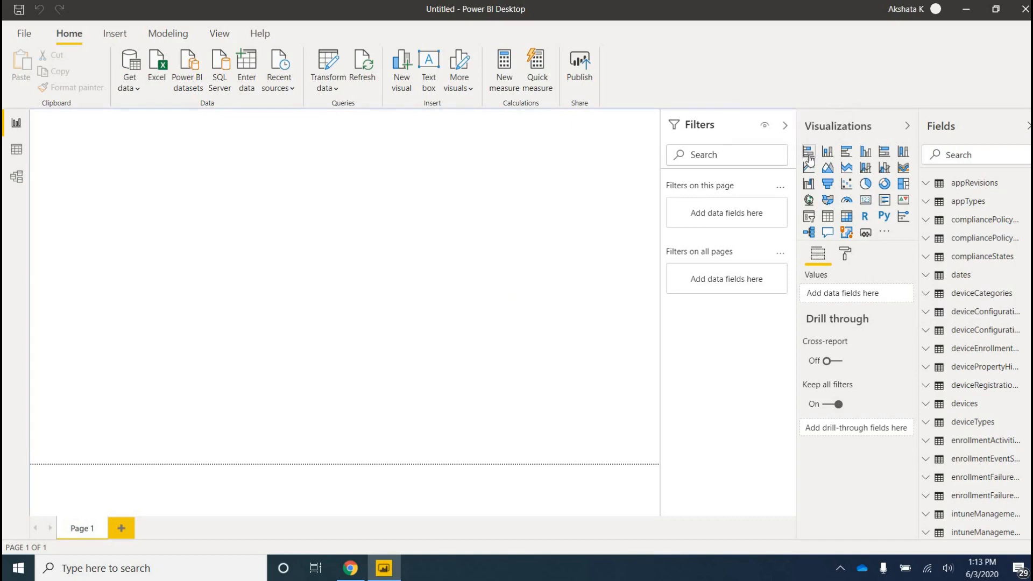
Add a stacked column chart to Page 1 and enlarge it to about 60% of the page width and two thirds of its height.
click(827, 154)
drag(168, 178, 411, 233)
drag(534, 239, 542, 236)
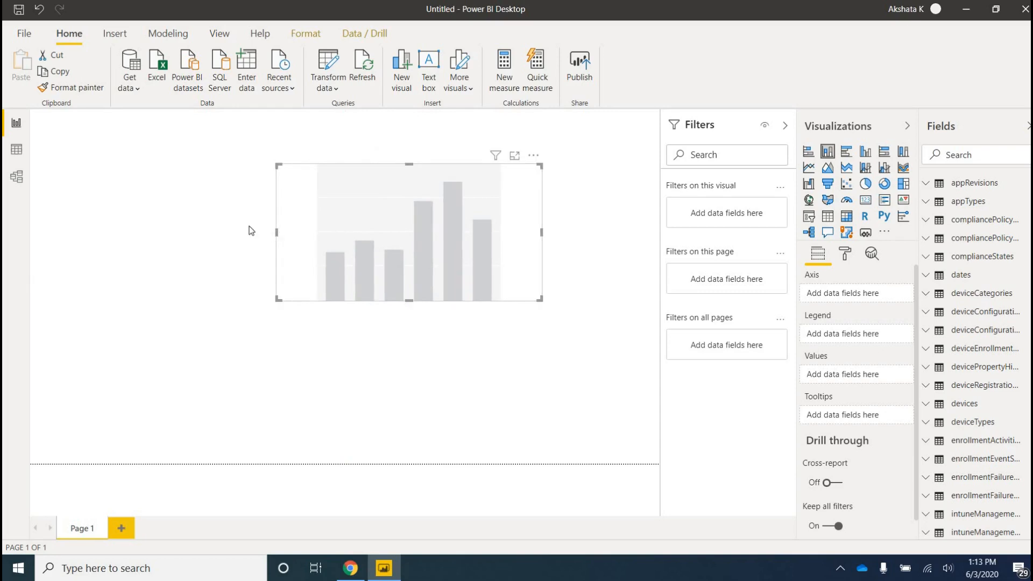
drag(276, 232, 166, 232)
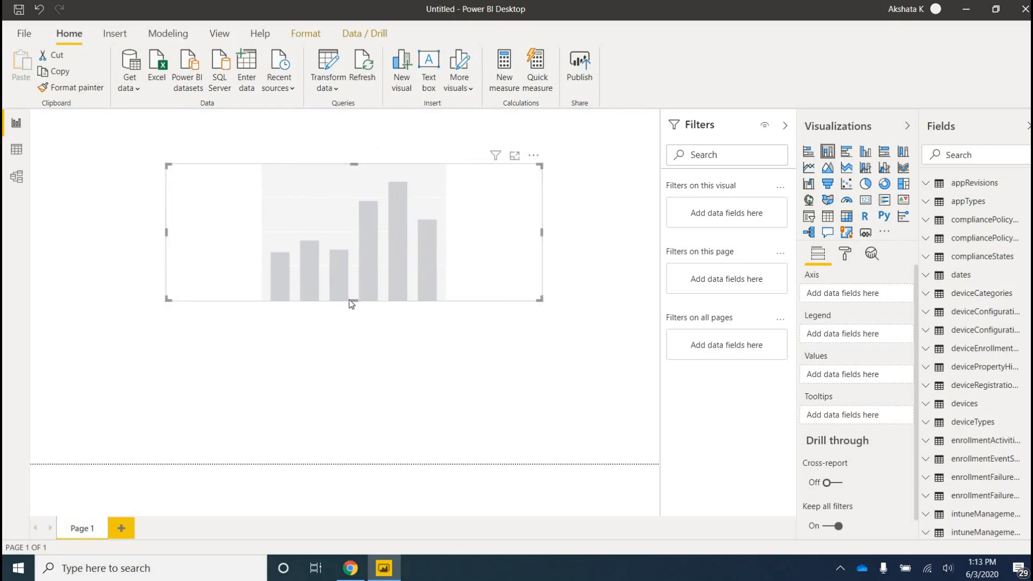
drag(354, 300, 348, 402)
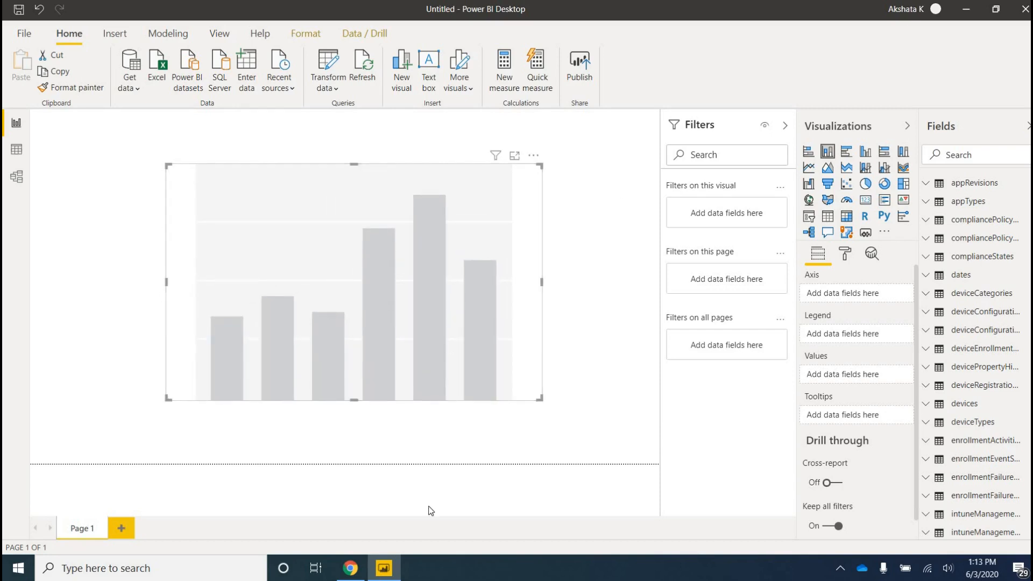
Try the pie, donut, stacked bar and table visual types on the chart, ending on the stacked column type.
click(865, 185)
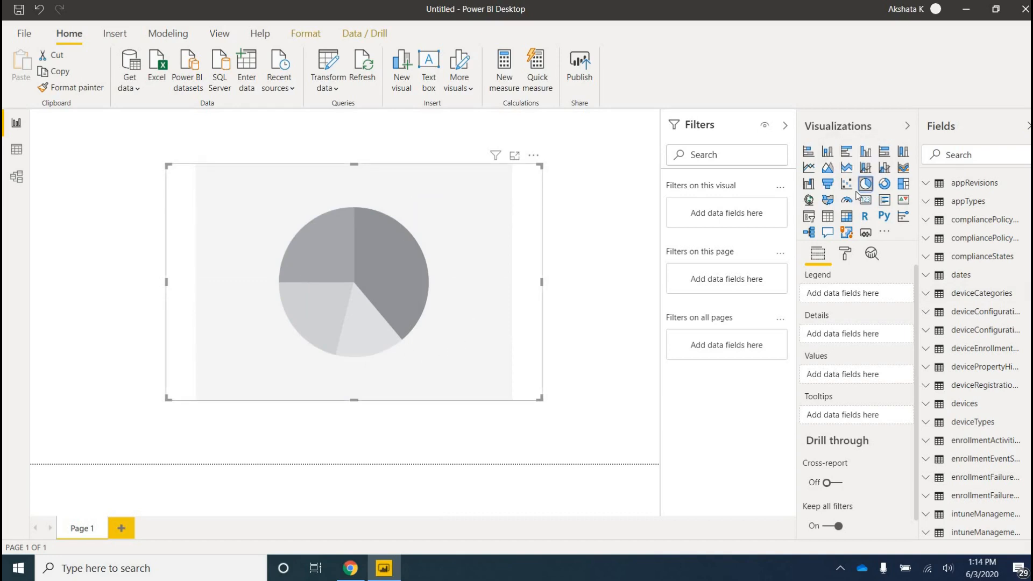
click(884, 184)
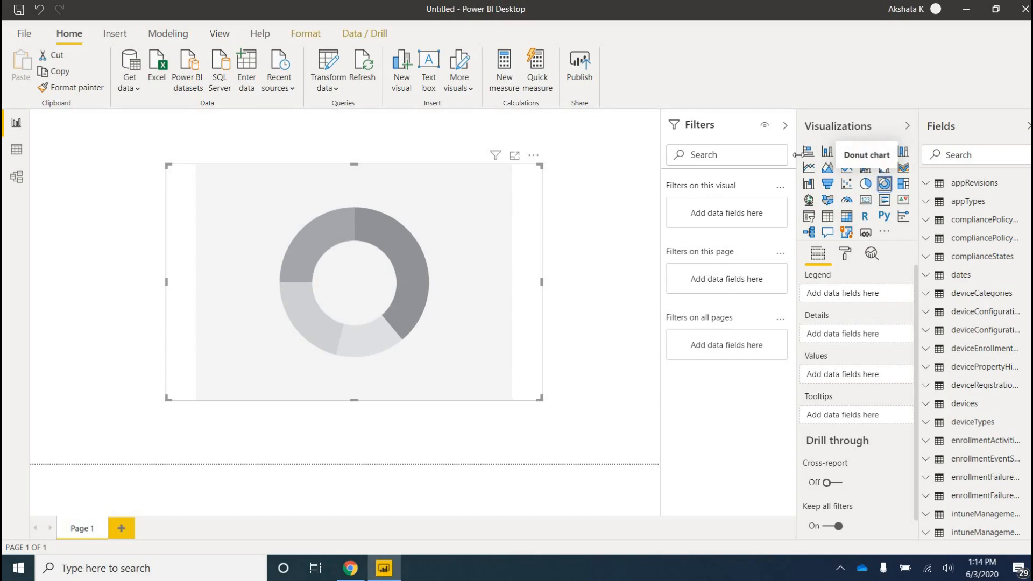
click(808, 151)
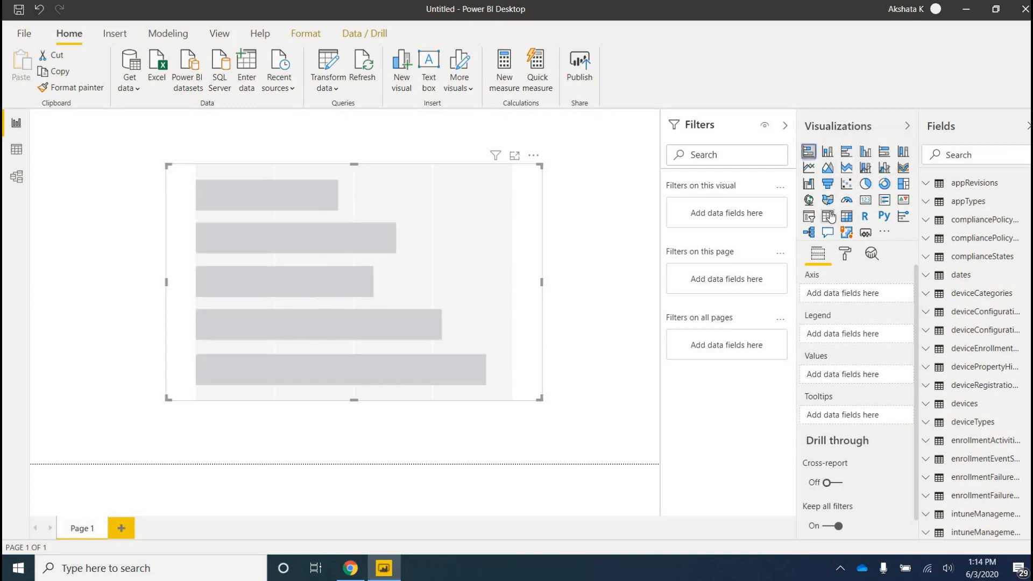
click(827, 216)
click(828, 151)
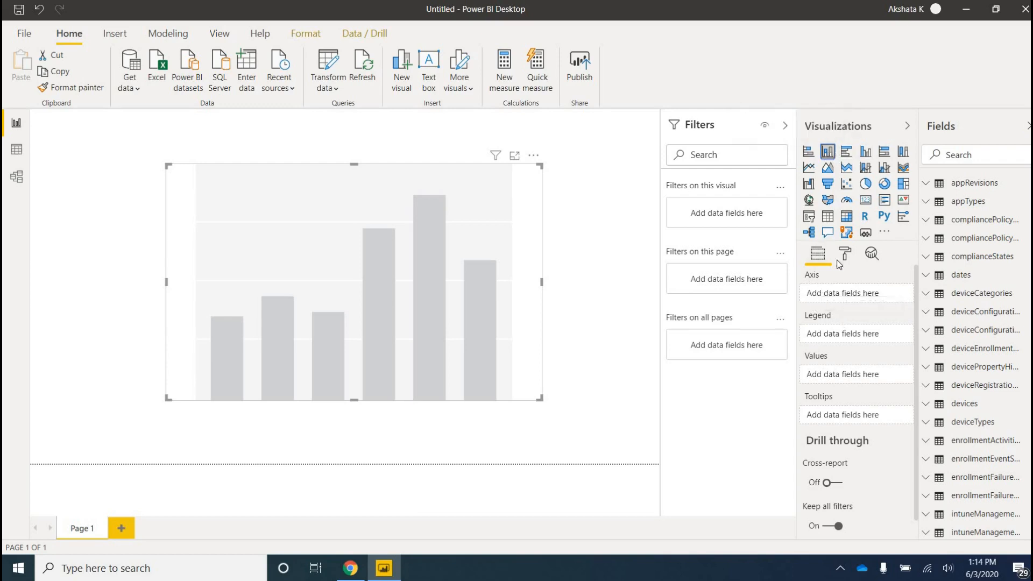
click(866, 185)
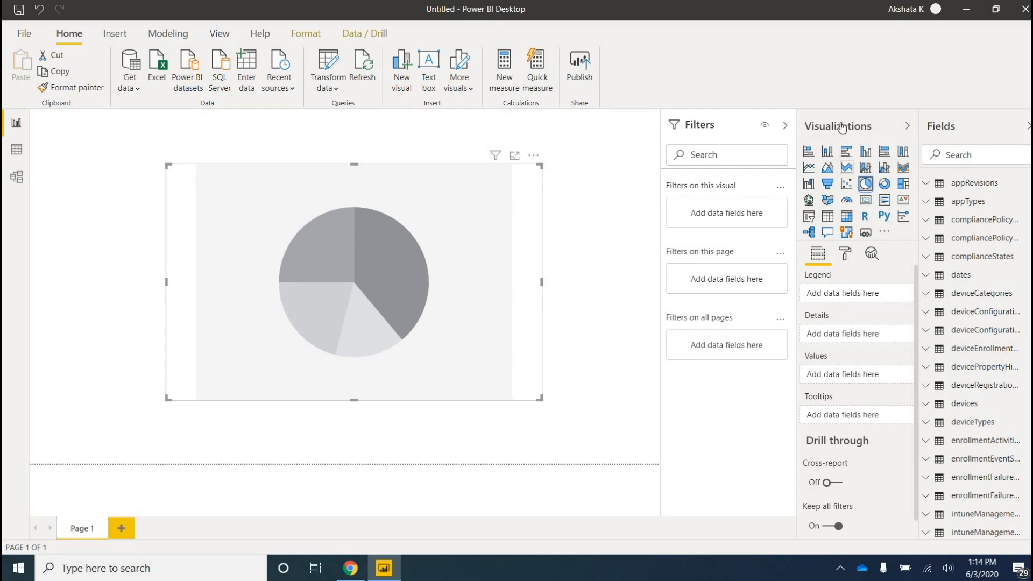
click(829, 153)
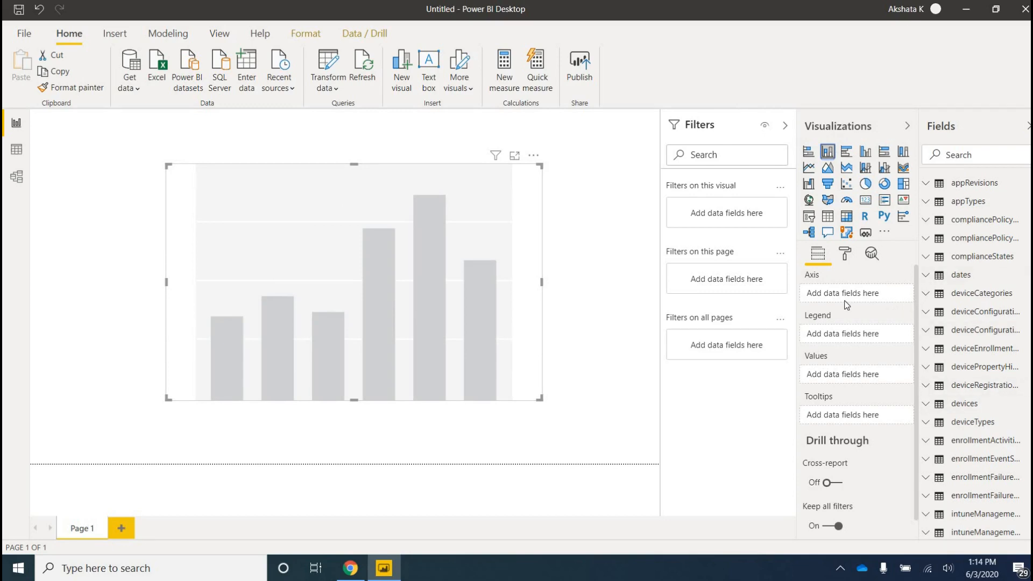
Widen the Fields pane to fit the long table names and look through the table list.
drag(918, 304, 845, 305)
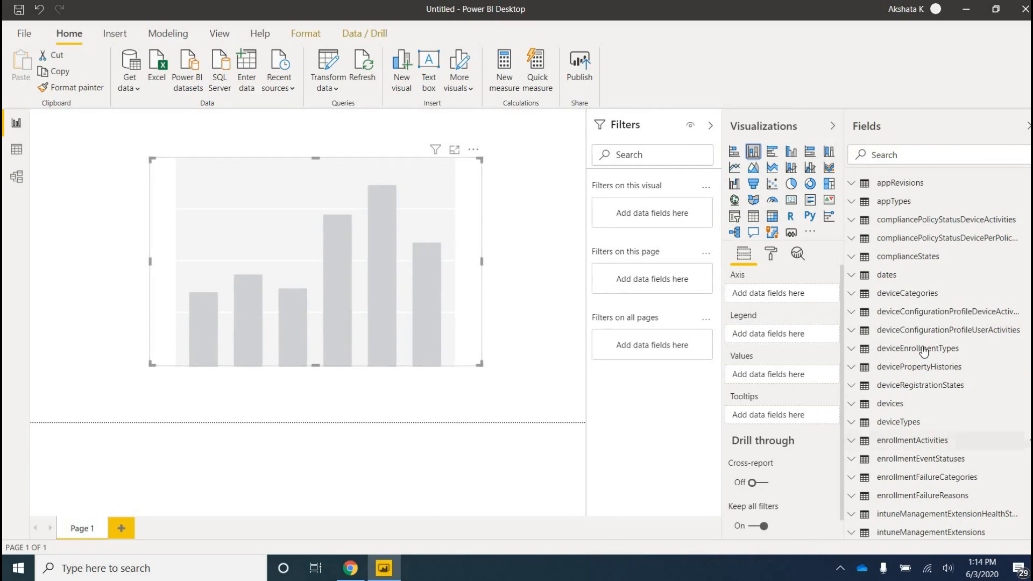
scroll(928, 346, down, 3)
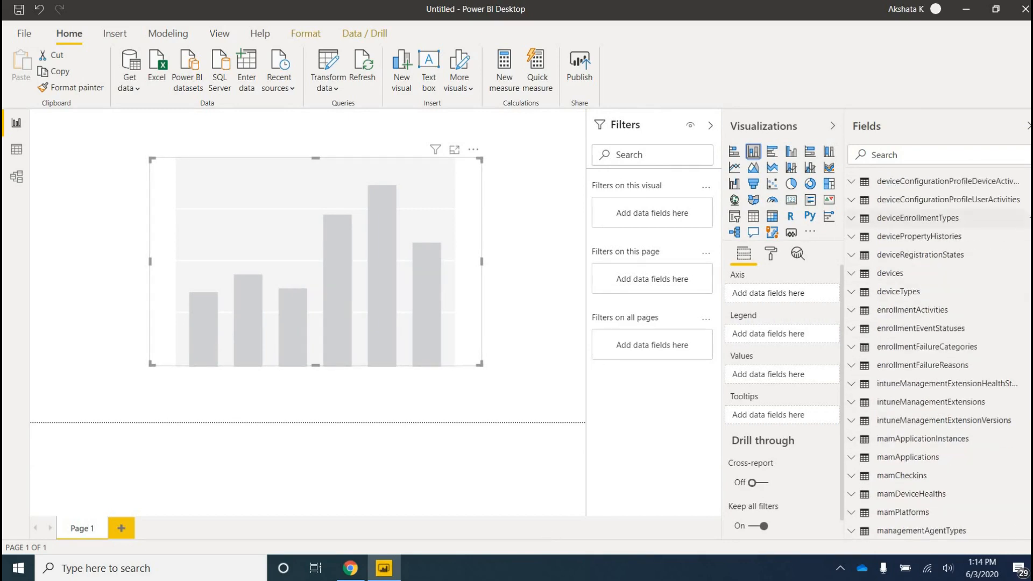
Switch to the article in Chrome and read steps 9 to 11 on adding, resizing and populating the bar chart.
click(349, 571)
scroll(522, 379, down, 4)
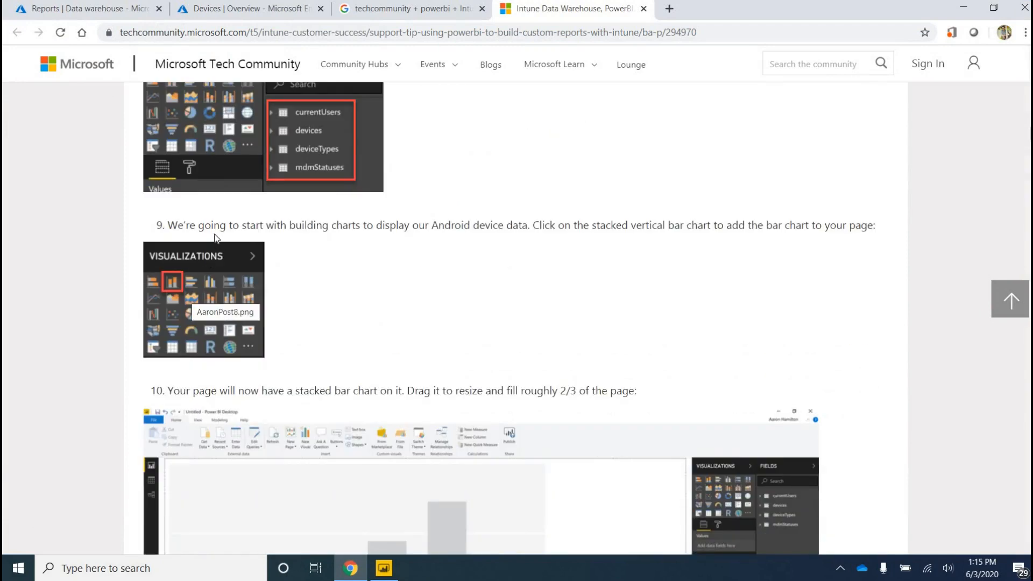
scroll(195, 199, down, 1)
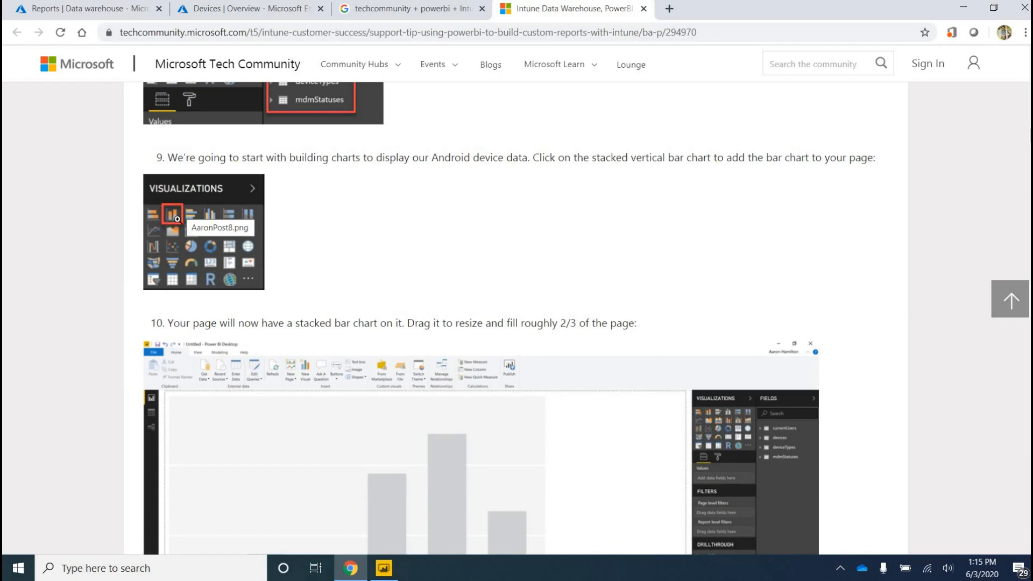
scroll(467, 280, down, 3)
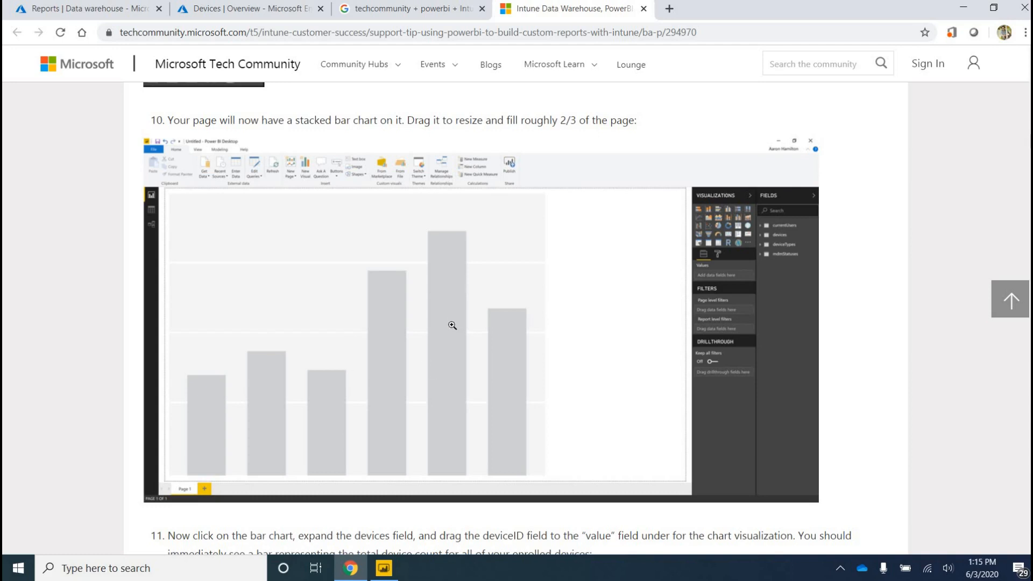
scroll(449, 322, down, 5)
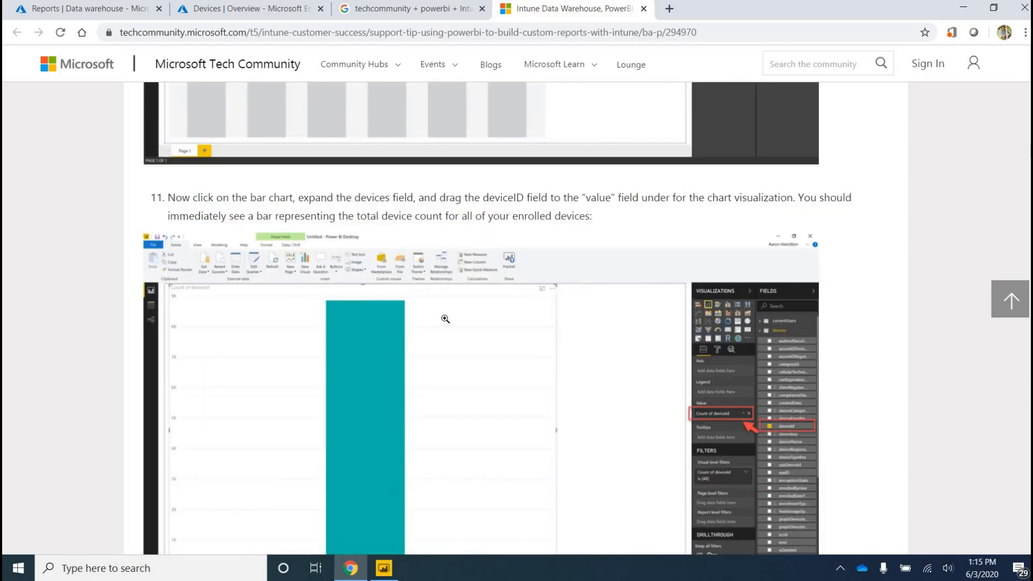
scroll(447, 314, down, 2)
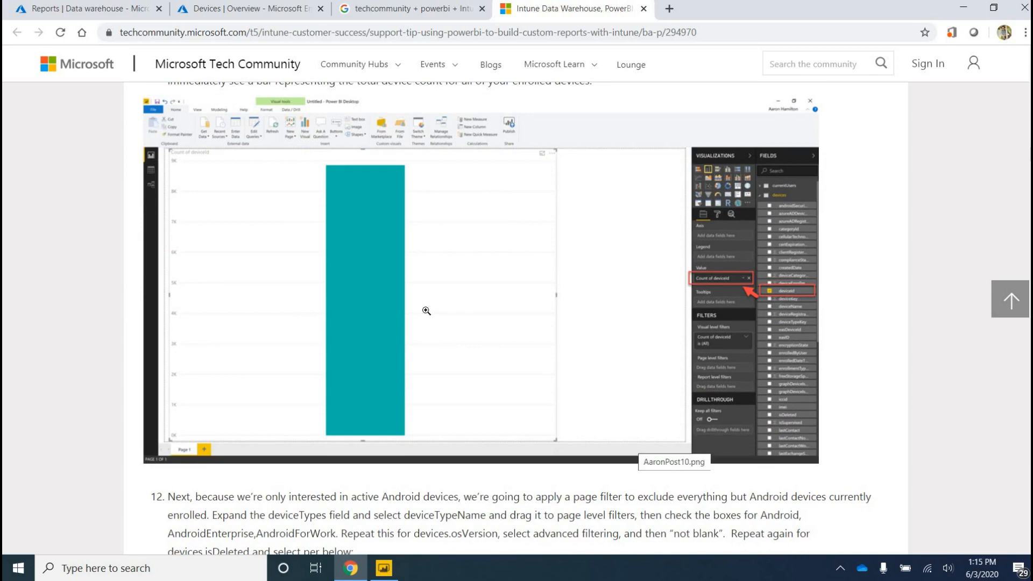
scroll(426, 310, up, 2)
scroll(580, 189, down, 2)
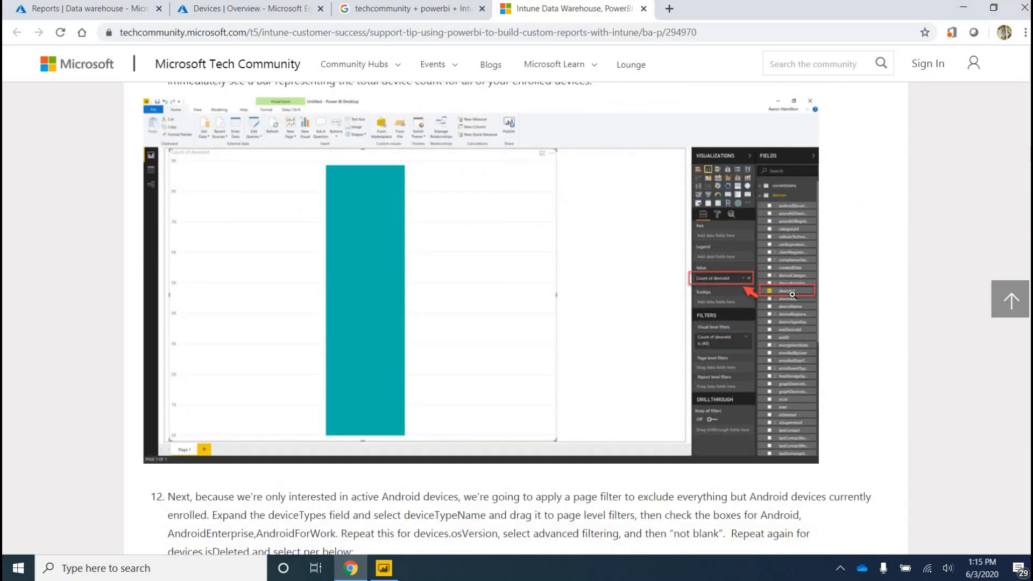
Return to Power BI Desktop, expand the devices table and add its deviceId field to the chart's axis.
click(383, 568)
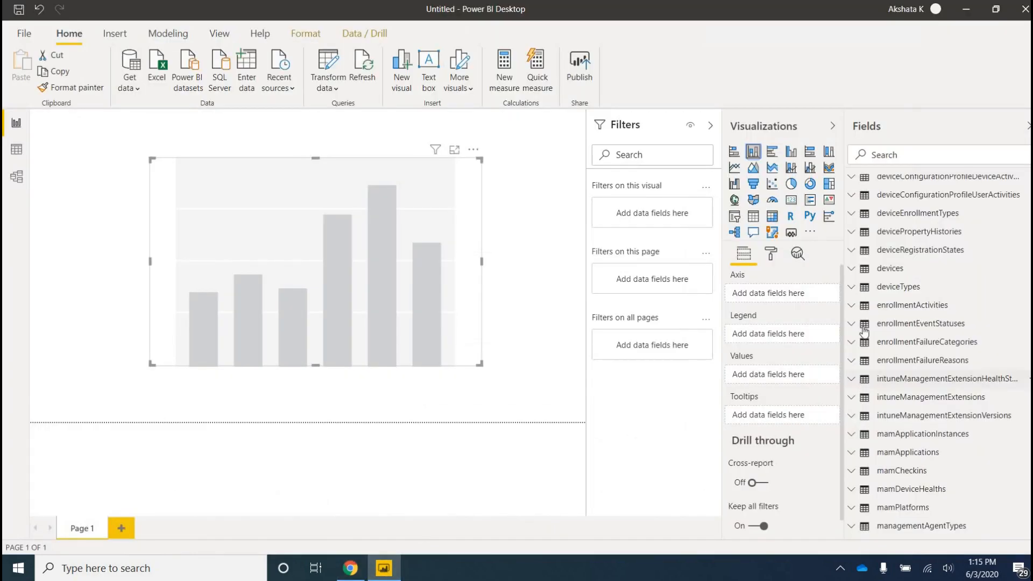
click(852, 271)
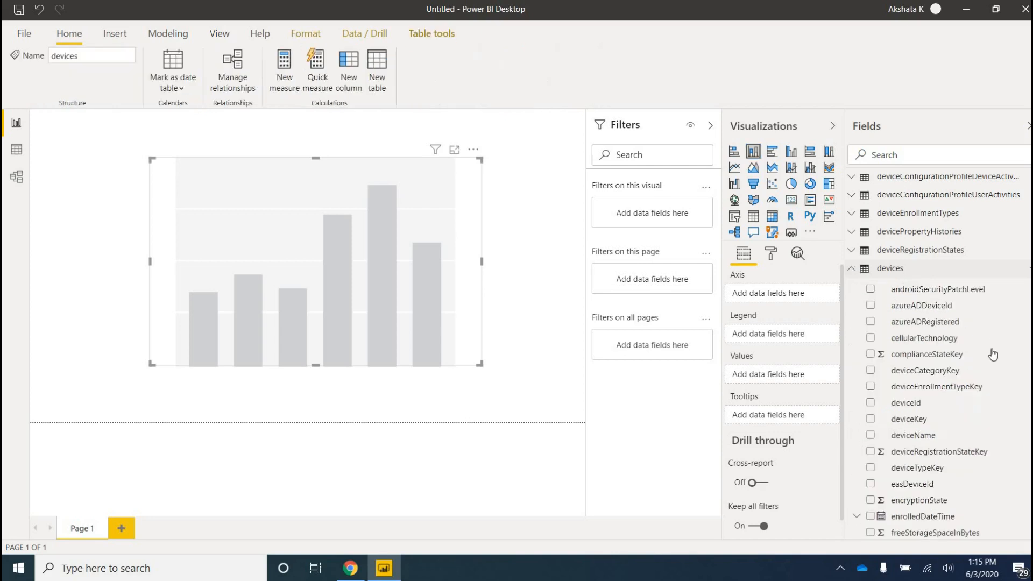
click(870, 403)
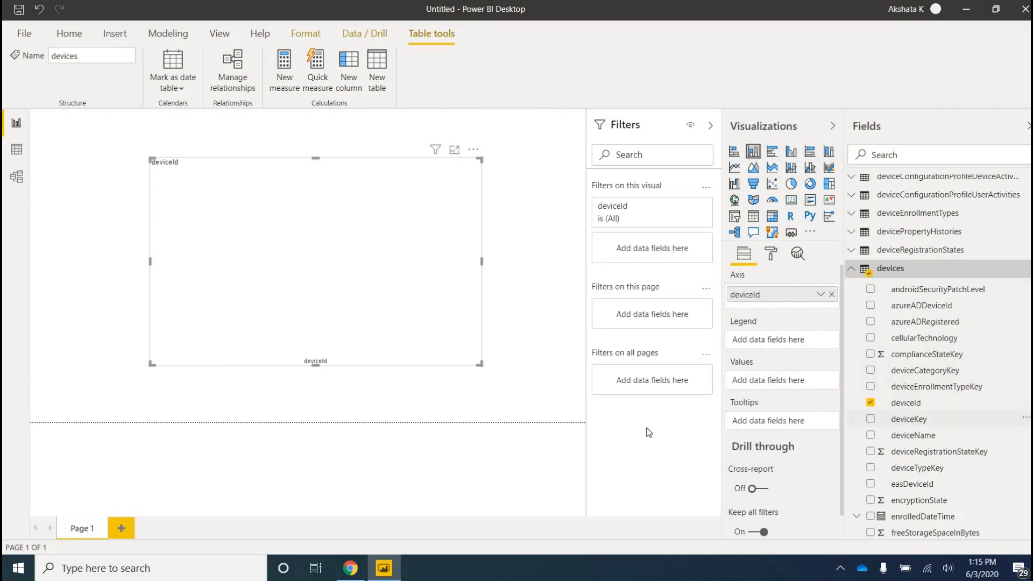
Check step 11 of the article in Chrome and, back in Power BI Desktop, move the chart's deviceId field from the axis to the values.
key(alt+Tab)
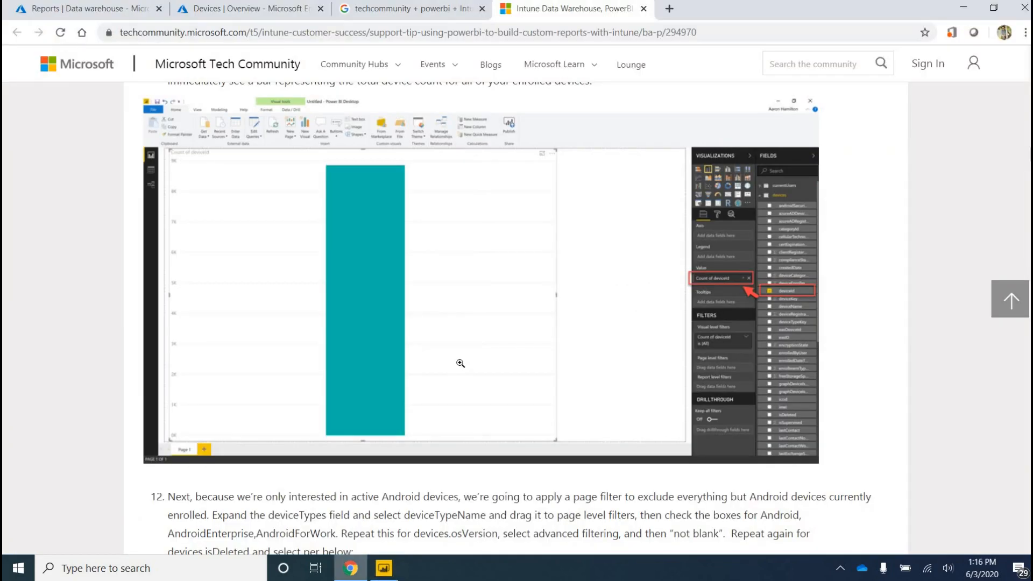
scroll(463, 204, up, 3)
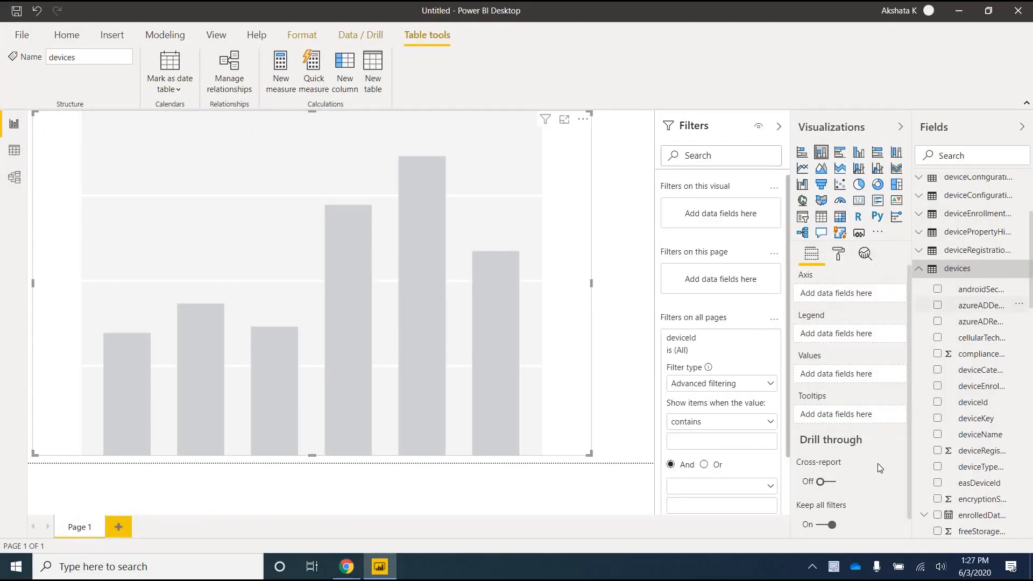
click(940, 404)
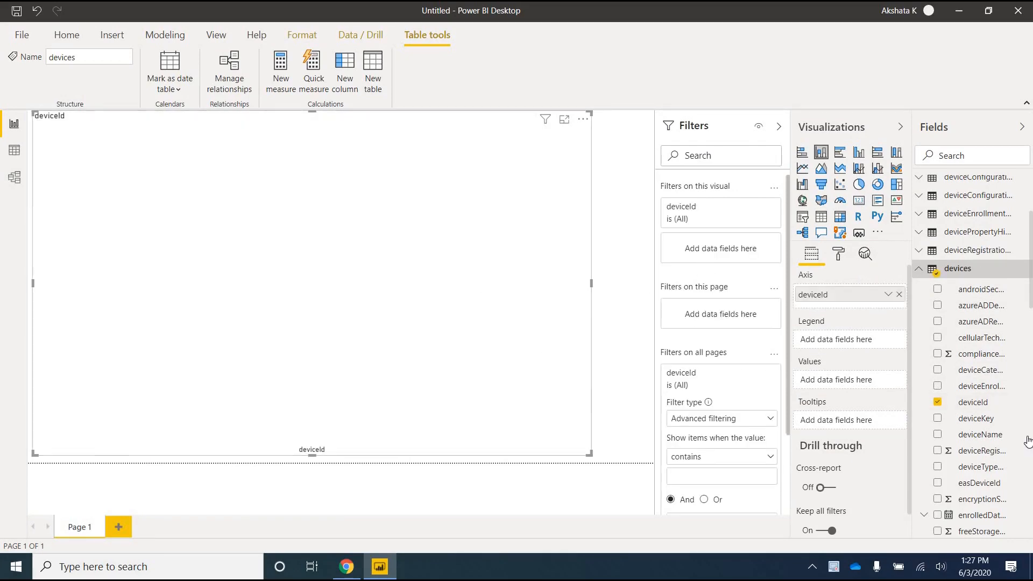
click(937, 403)
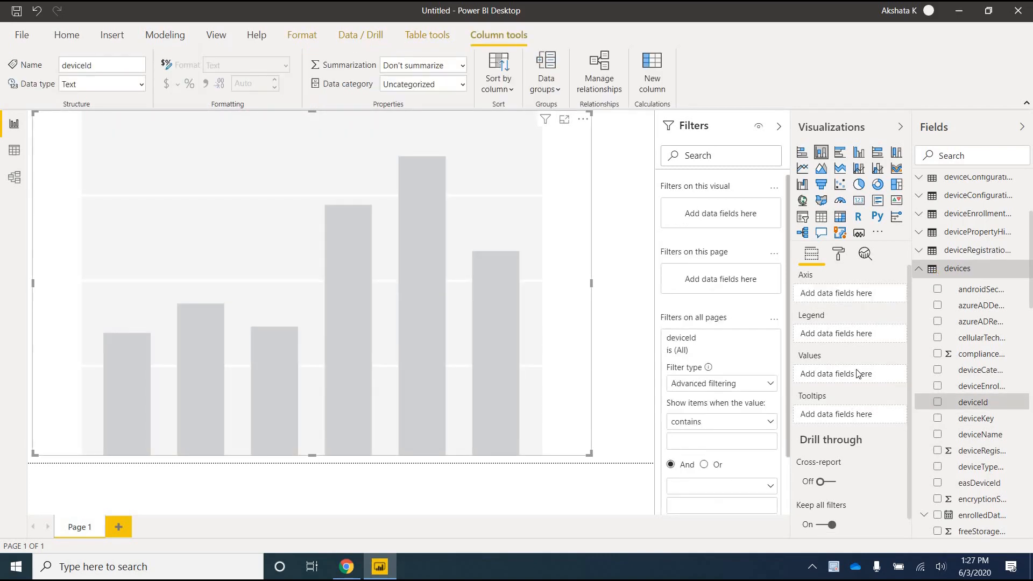
click(980, 402)
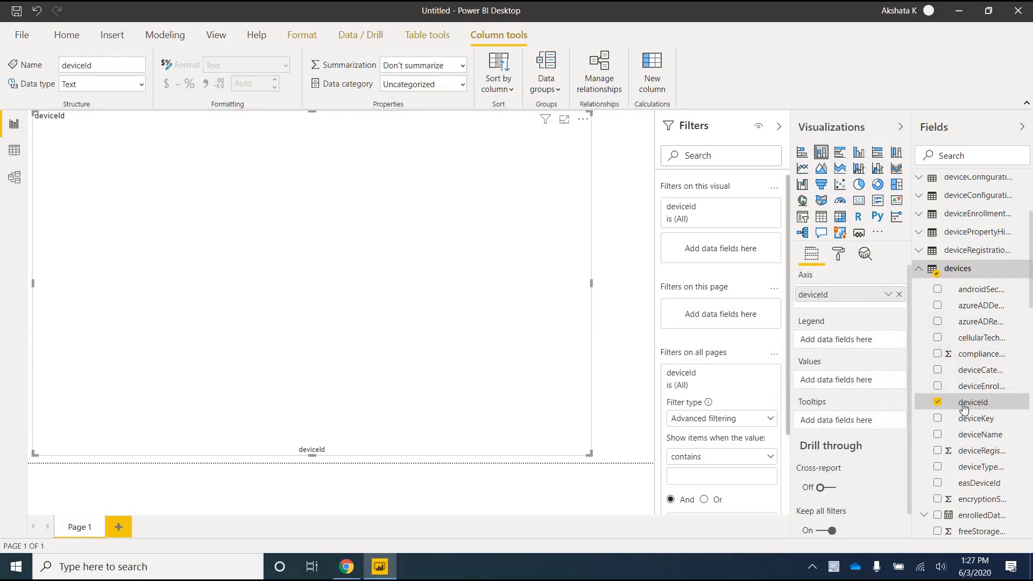
drag(920, 388, 846, 383)
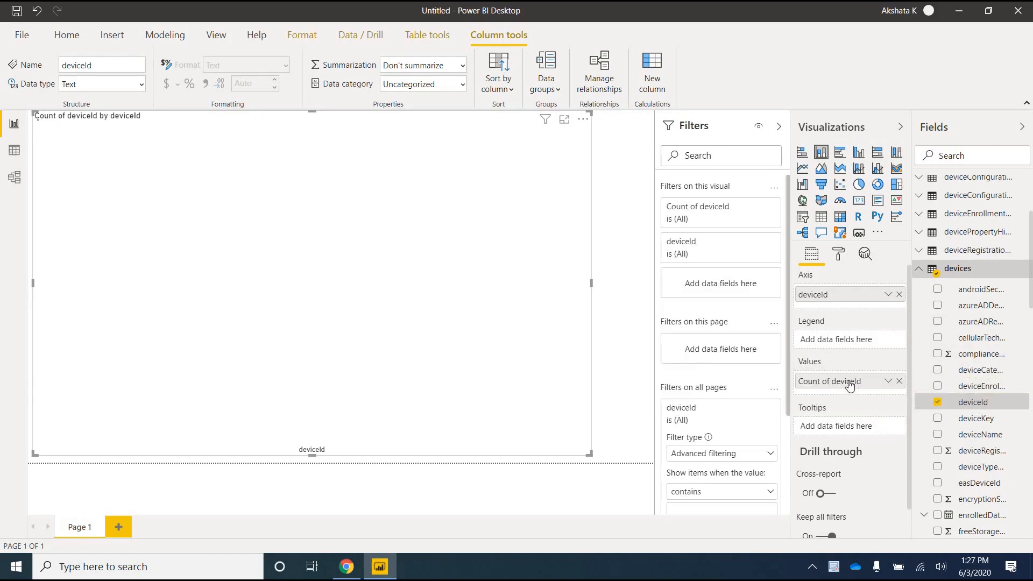
click(899, 295)
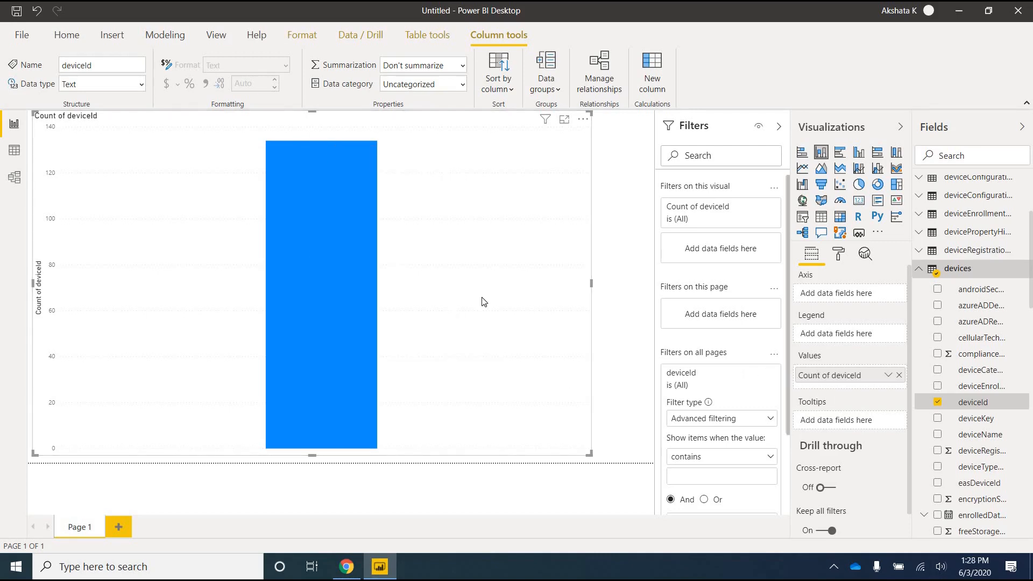
Switch to the article in Chrome and read steps 11 and 12 on the device count bar and the Android page filter.
click(346, 566)
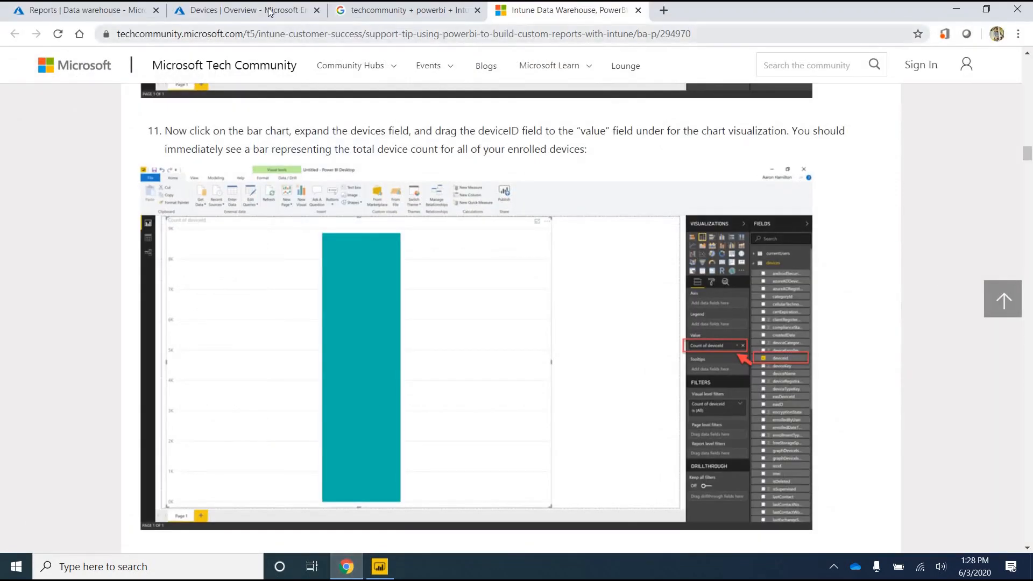
scroll(260, 281, up, 1)
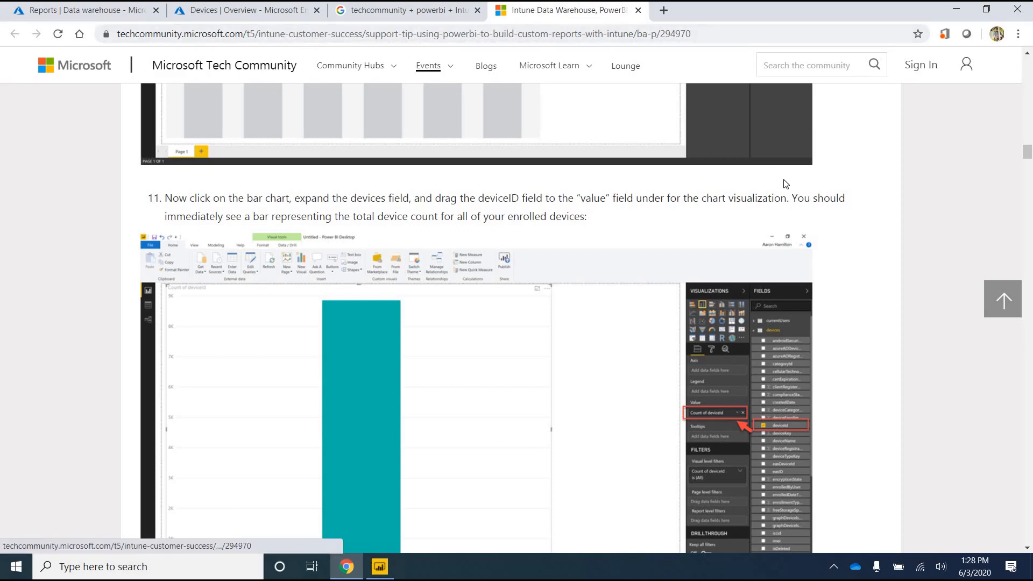
drag(792, 198, 808, 219)
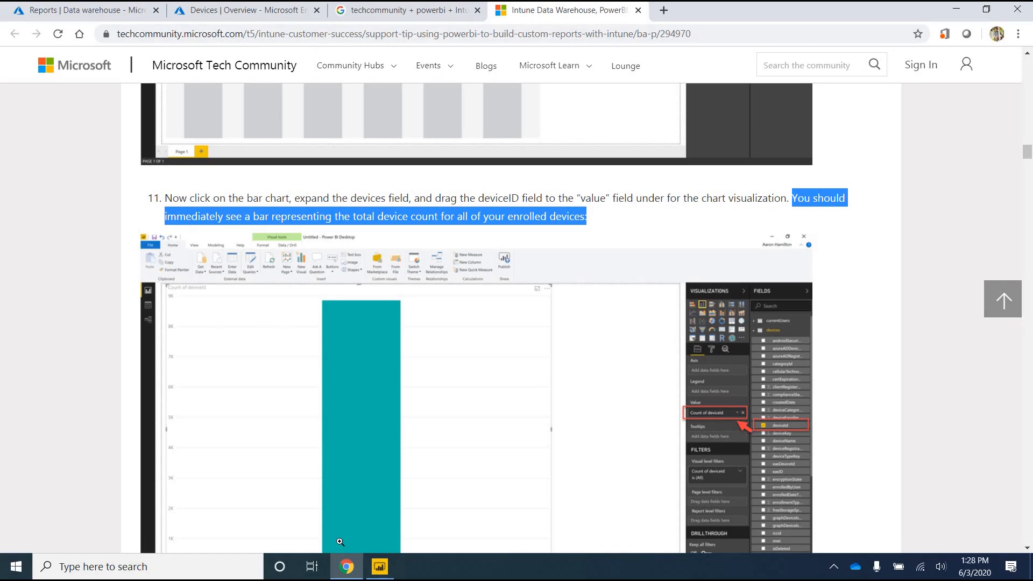
click(354, 574)
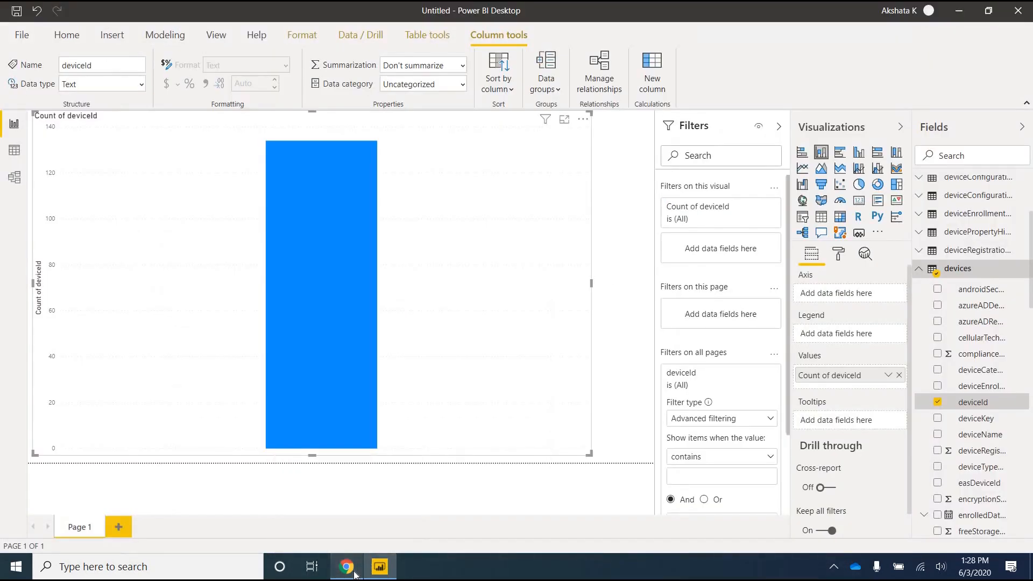
click(353, 574)
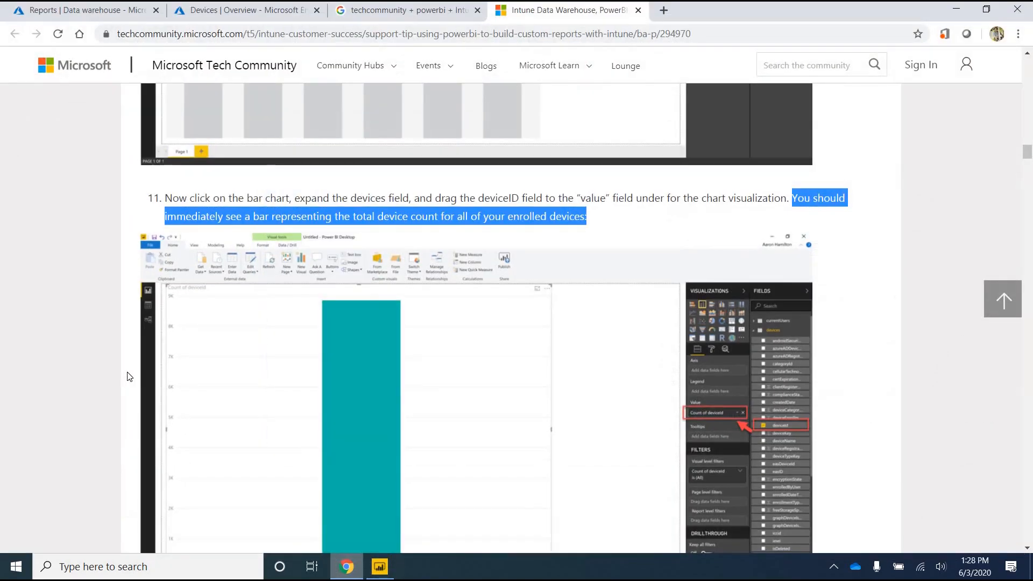
scroll(134, 370, down, 10)
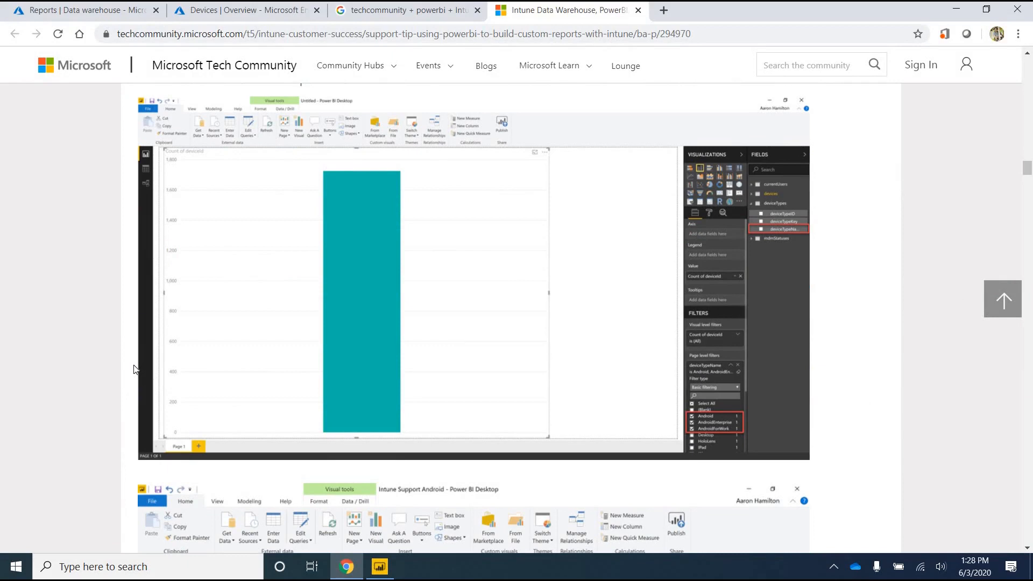
scroll(134, 370, up, 4)
drag(317, 226, 483, 228)
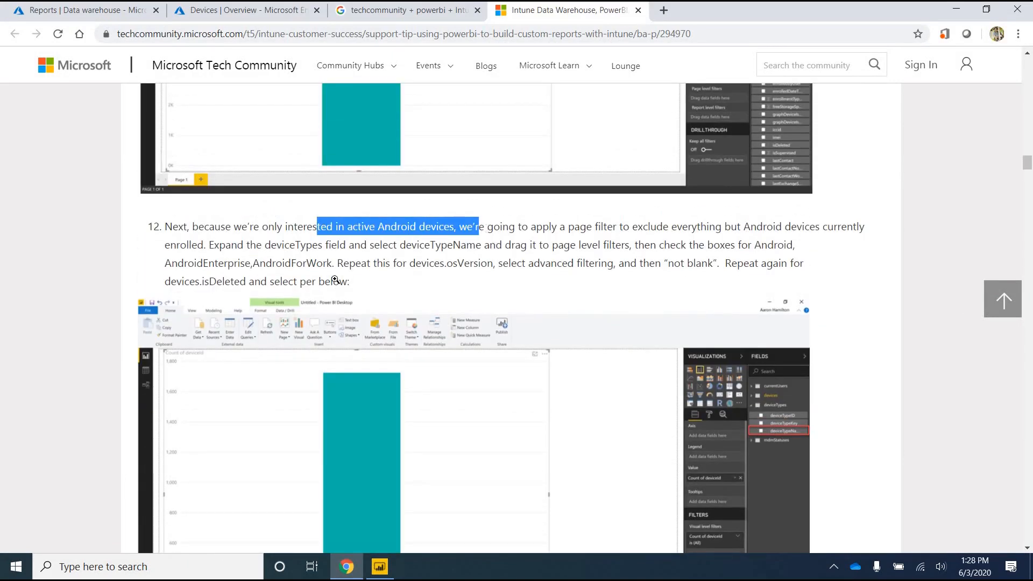
scroll(336, 279, down, 6)
Return to Power BI Desktop and remove the existing deviceId filter from all pages.
key(alt+Tab)
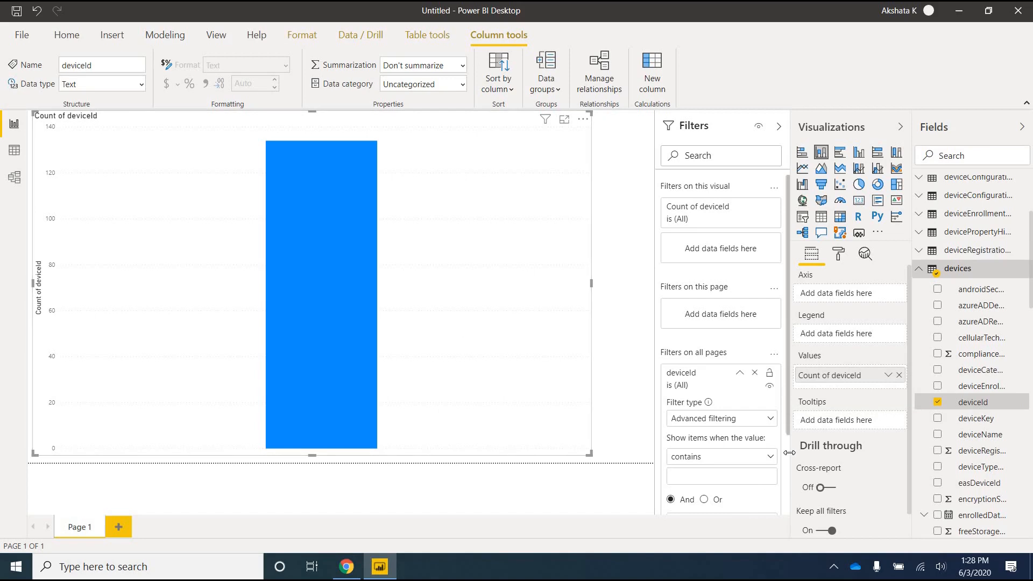
click(755, 373)
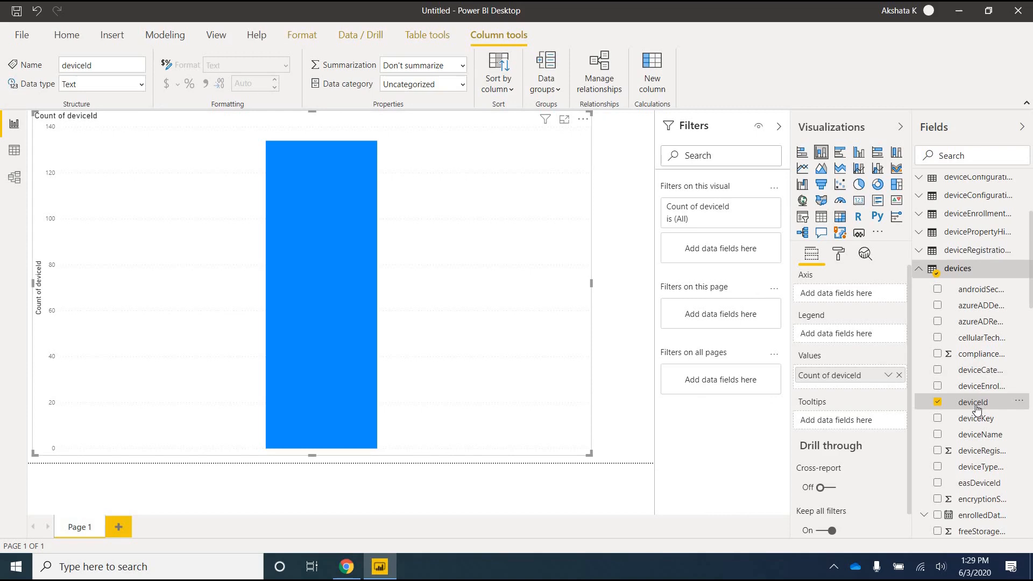
Try deviceId as a filter on all pages with advanced filtering, and remove that filter.
drag(976, 409, 731, 391)
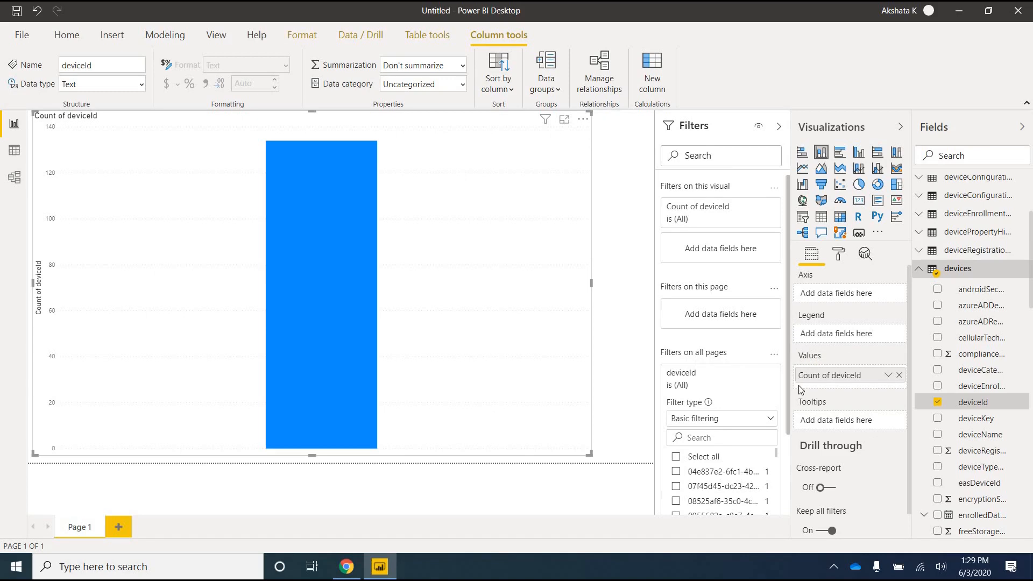
scroll(729, 323, down, 2)
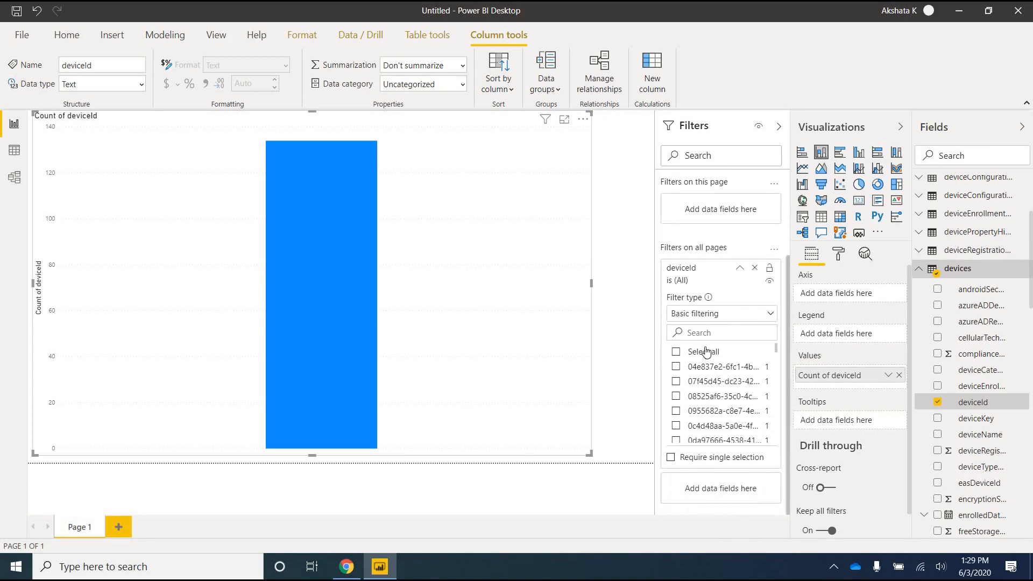
click(715, 313)
click(753, 331)
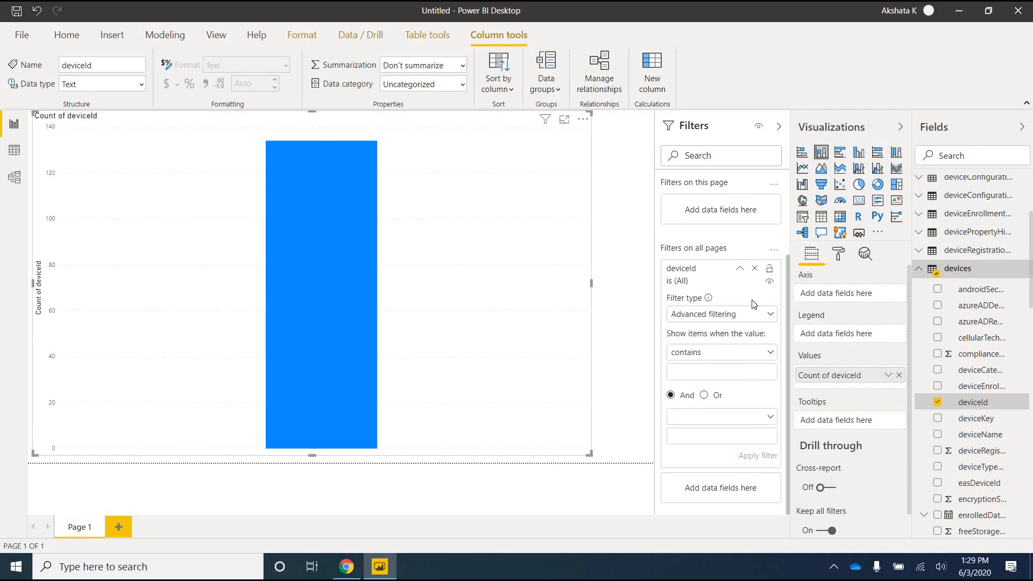
click(754, 268)
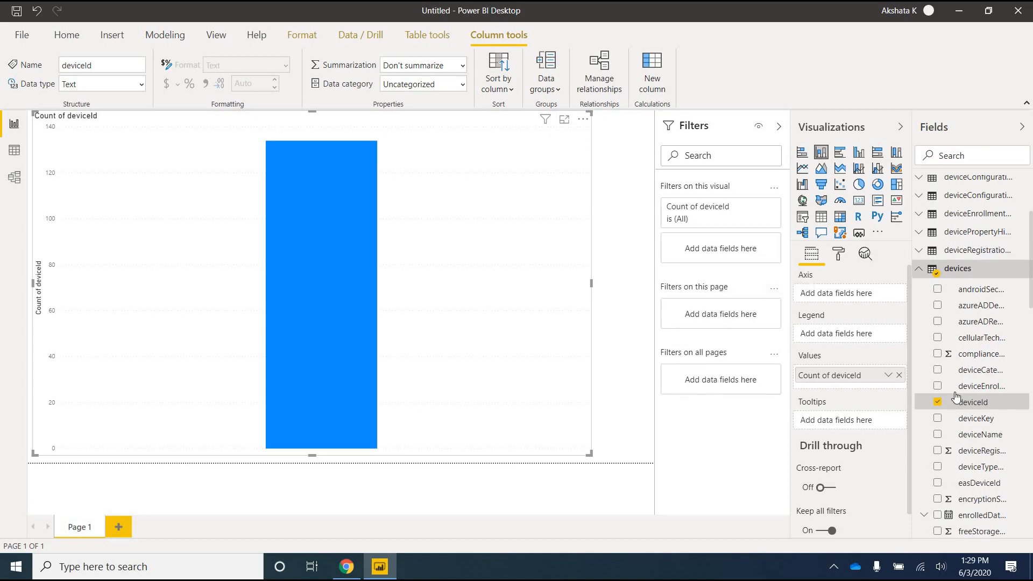
Add deviceId as a basic filter on all pages again, look over its options and collapse the filter card.
drag(776, 323, 735, 455)
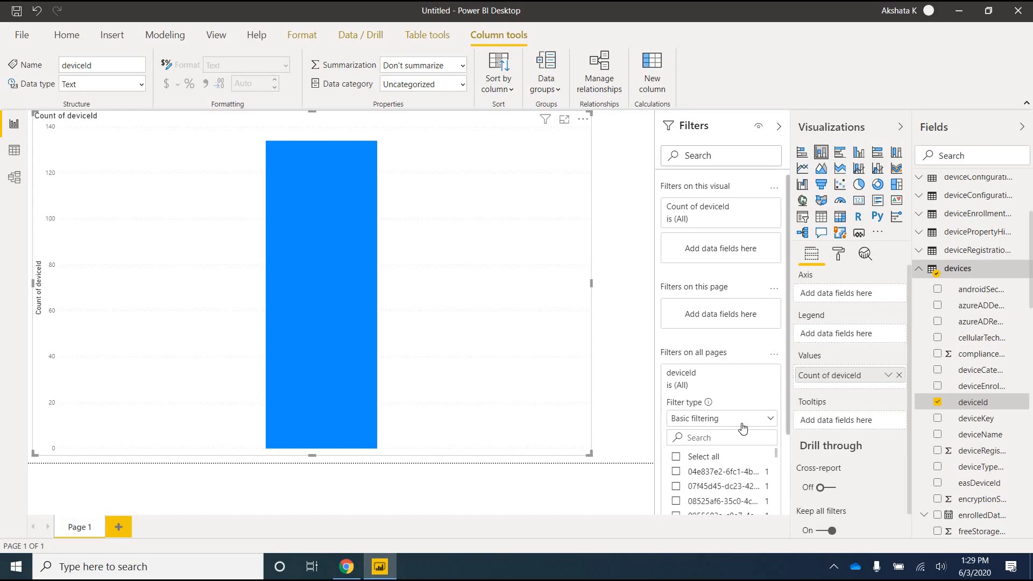
scroll(743, 427, down, 3)
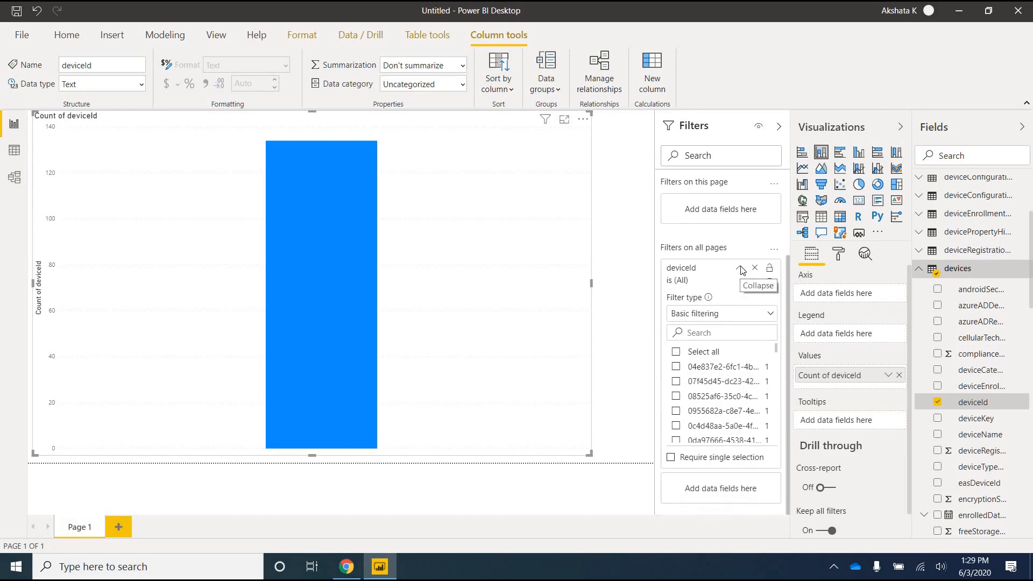
click(741, 268)
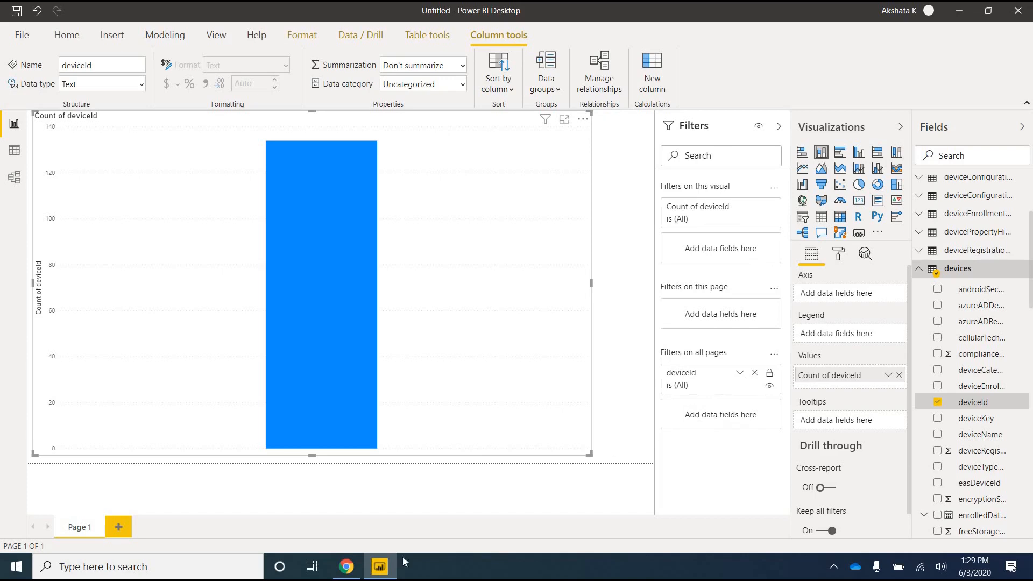
Switch to the article in Chrome and reread step 12 on adding deviceTypeName to the page level filters.
click(351, 567)
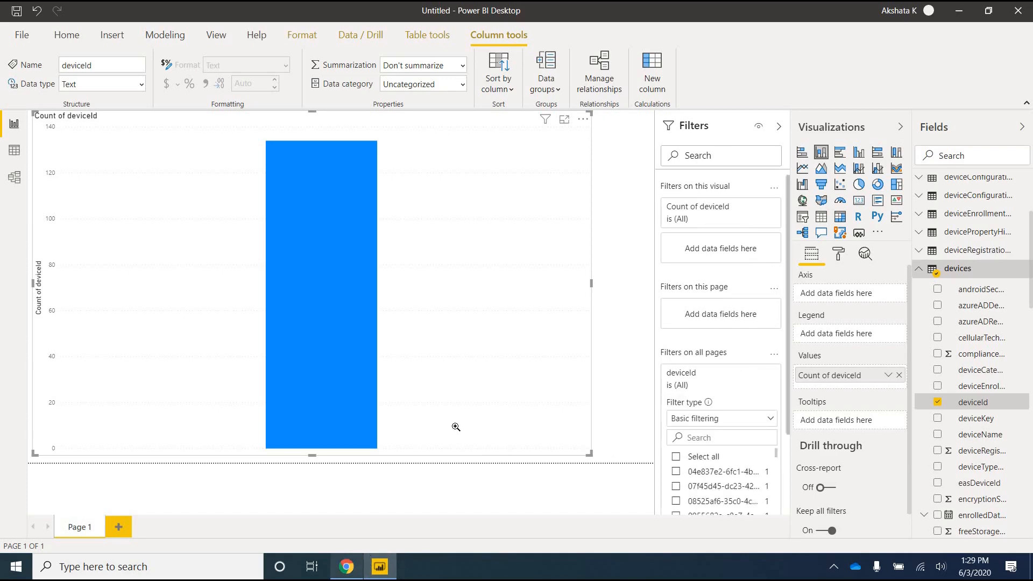
scroll(402, 366, up, 3)
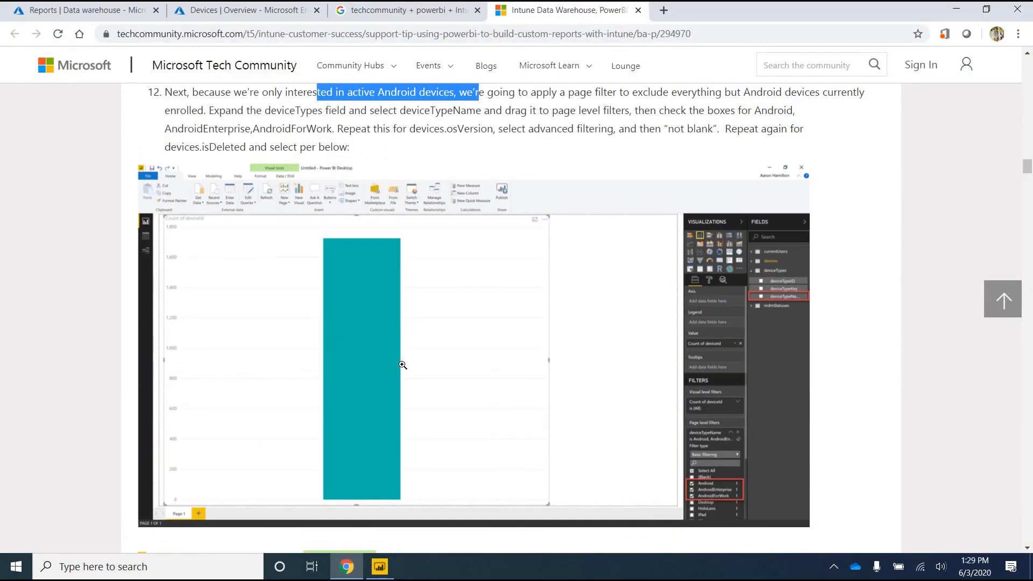
scroll(402, 365, up, 2)
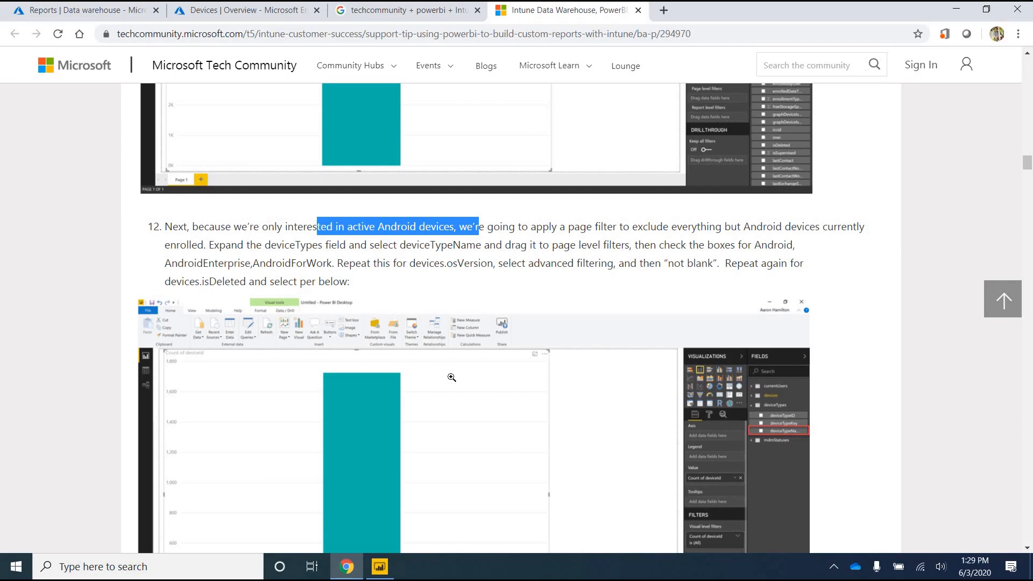
Go back to Power BI Desktop and delete the deviceId filter from the filters on all pages.
click(380, 567)
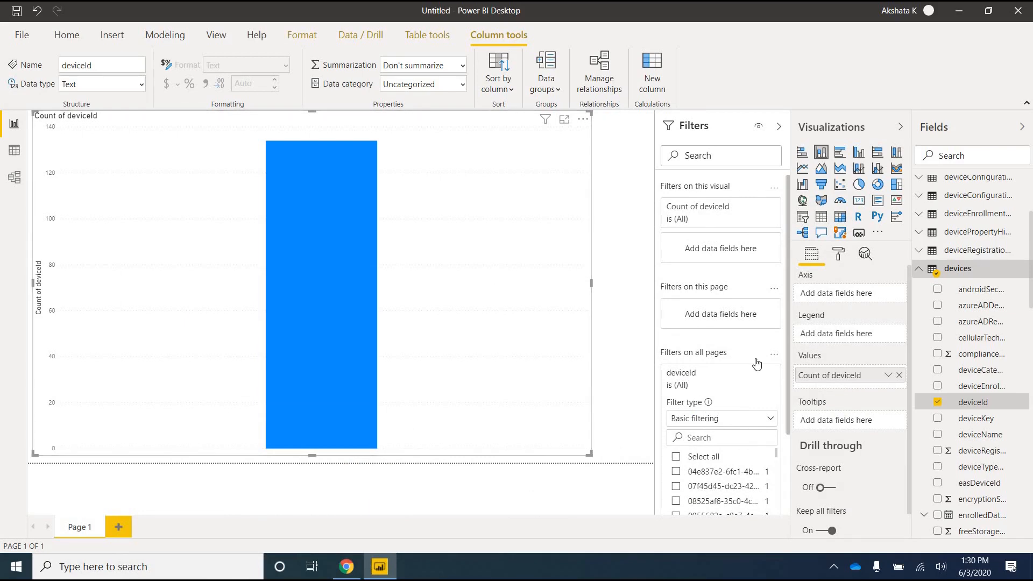
scroll(752, 324, down, 2)
click(755, 306)
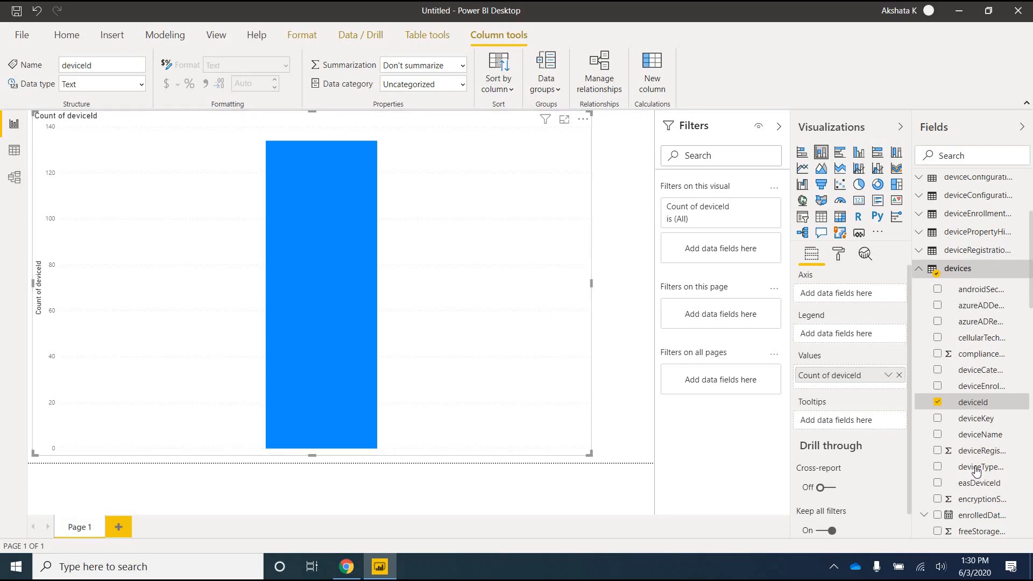
Collapse the devices table and expand the deviceTypes table to show its fields.
scroll(976, 419, down, 2)
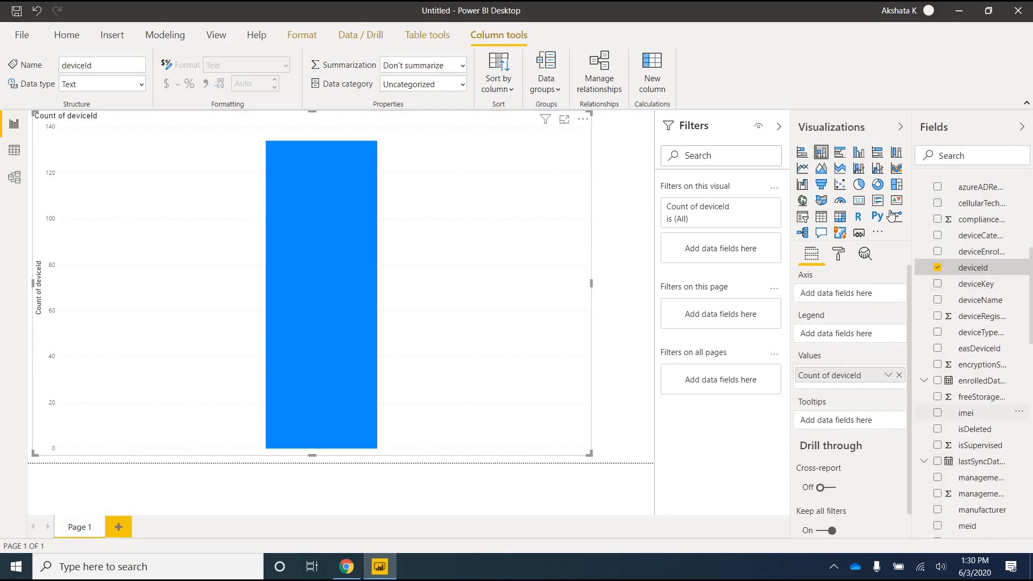
scroll(963, 322, up, 1)
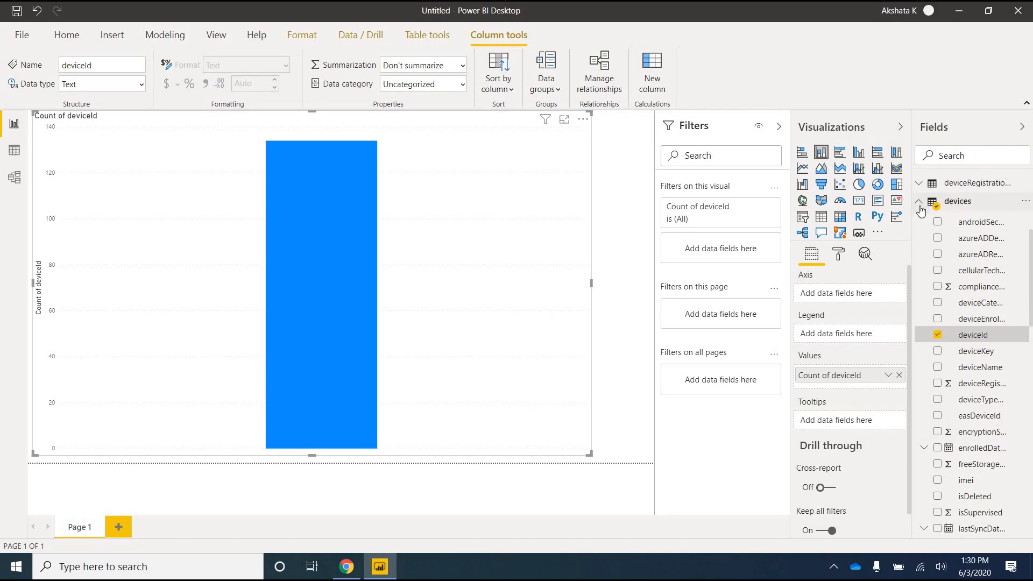
click(922, 208)
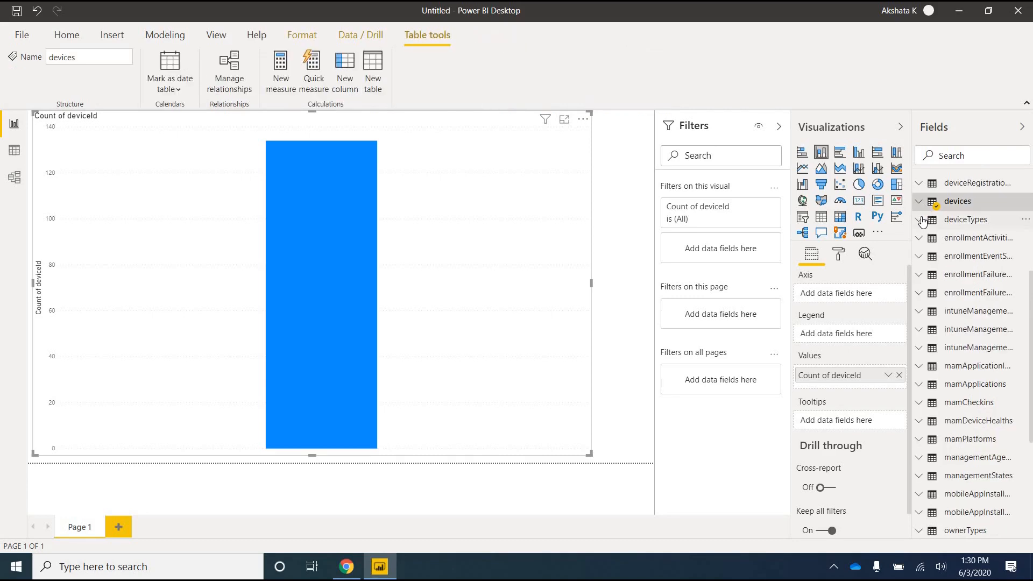
click(969, 227)
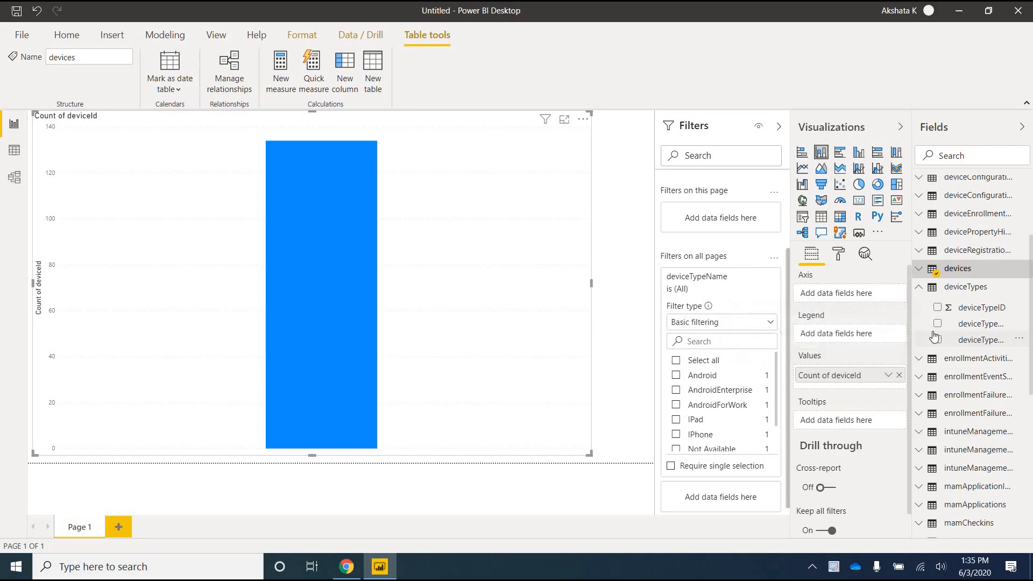
Remove the deviceTypeName filter from all pages and add deviceTypeName as a basic filter on this page instead.
mouse_move(756, 278)
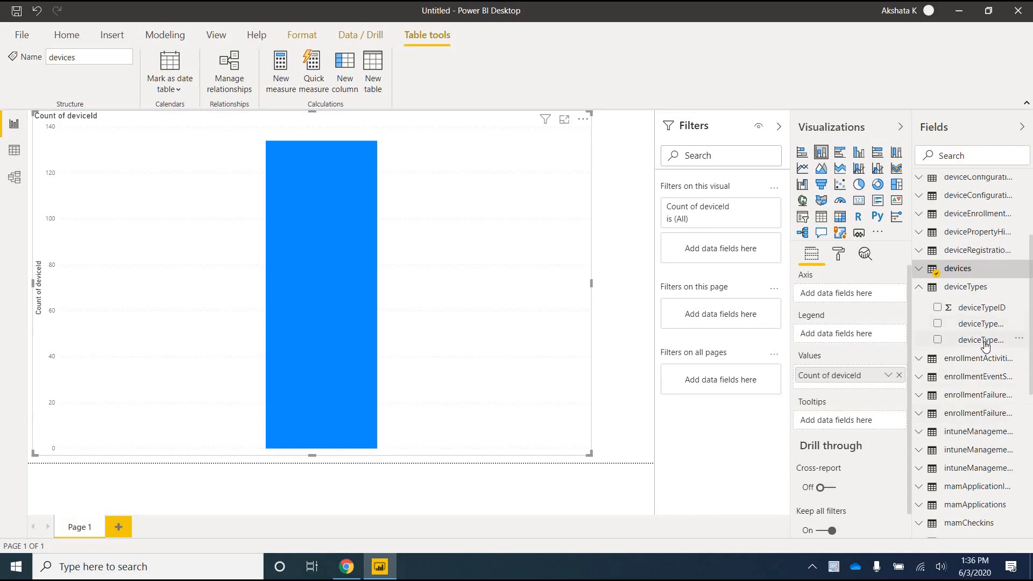
drag(978, 346, 737, 323)
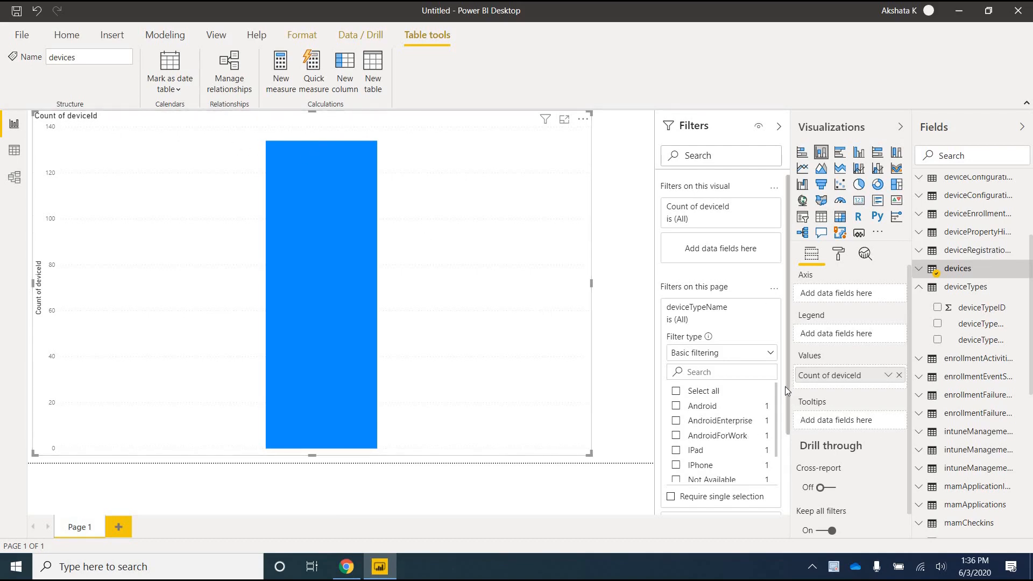
scroll(777, 422, down, 3)
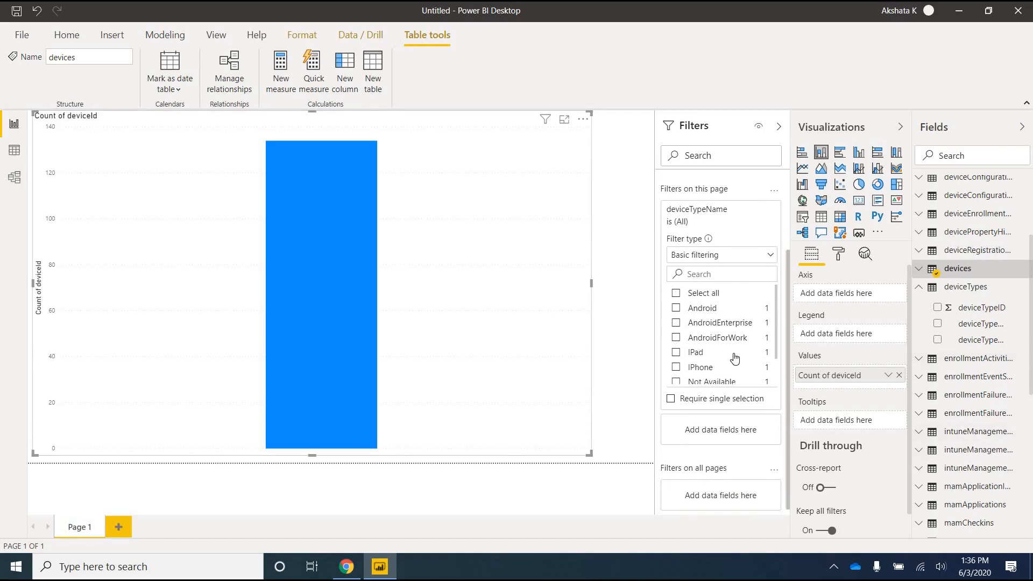
Try the Windows, Unknown and Not Available values in the page's deviceTypeName filter one at a time, clearing each again.
scroll(679, 371, down, 3)
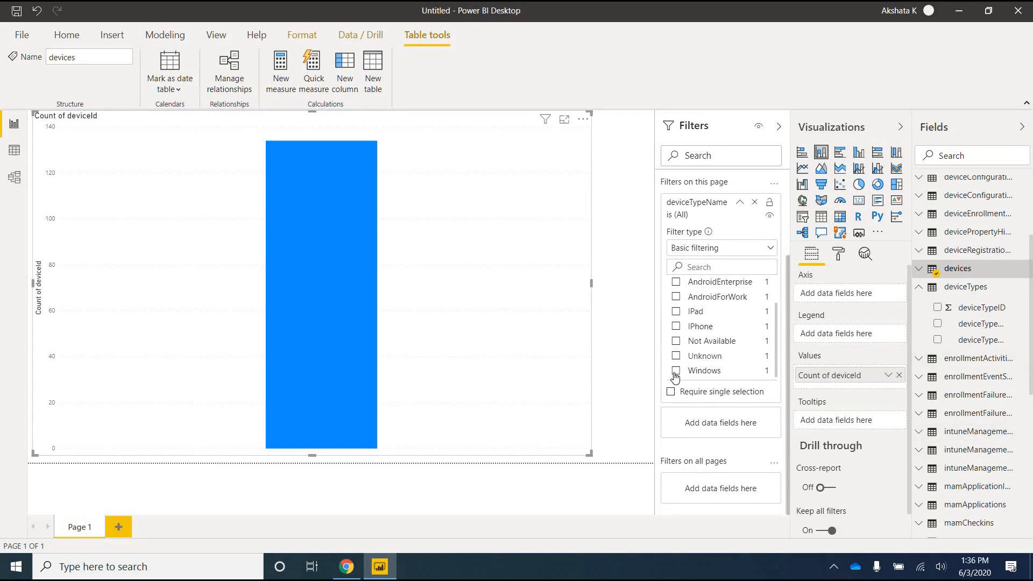
click(676, 371)
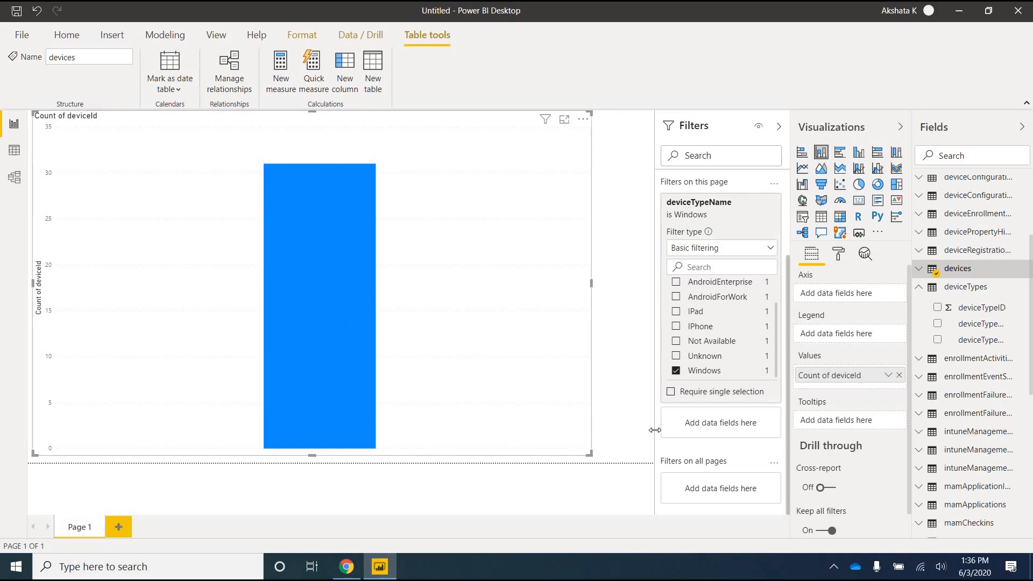
click(676, 371)
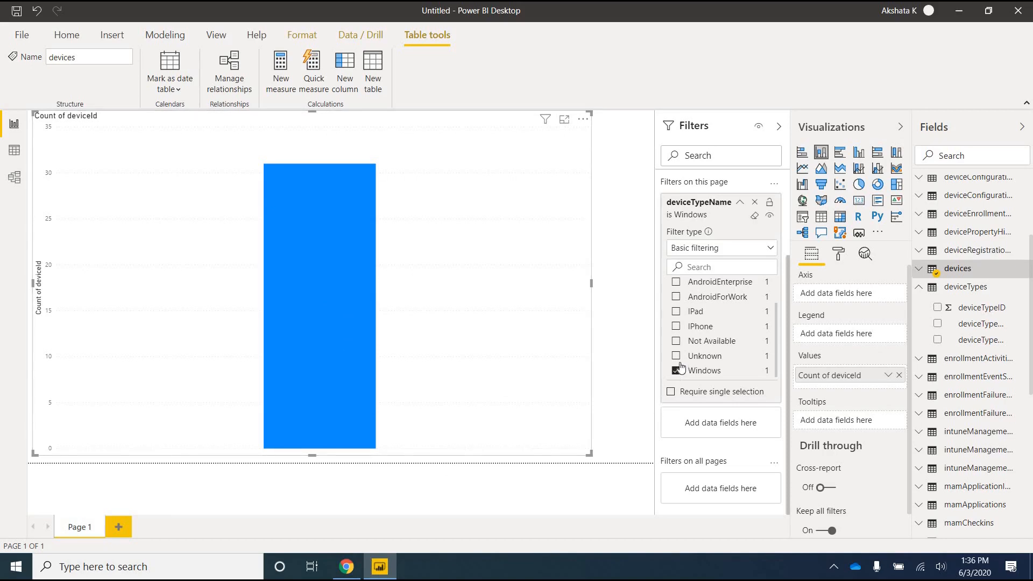
click(677, 356)
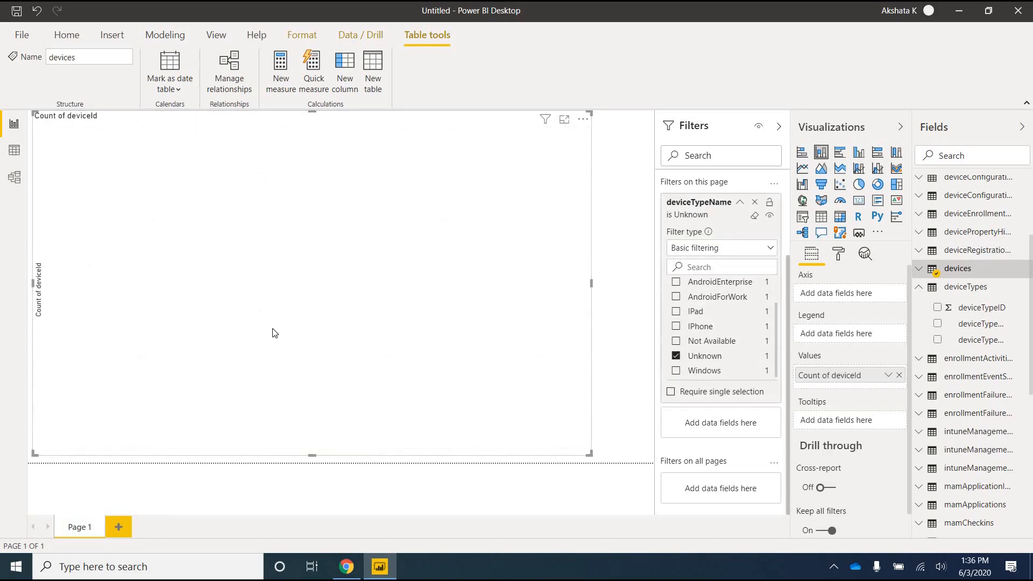
click(676, 356)
click(676, 341)
click(676, 341)
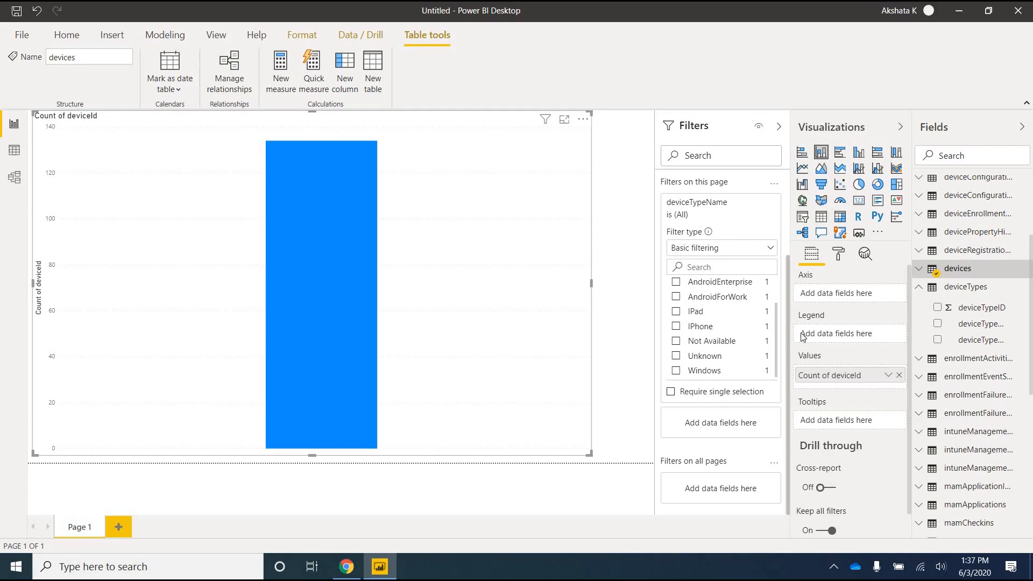
Restrict the page's deviceTypeName filter to Android, AndroidEnterprise and AndroidForWork.
scroll(759, 332, up, 2)
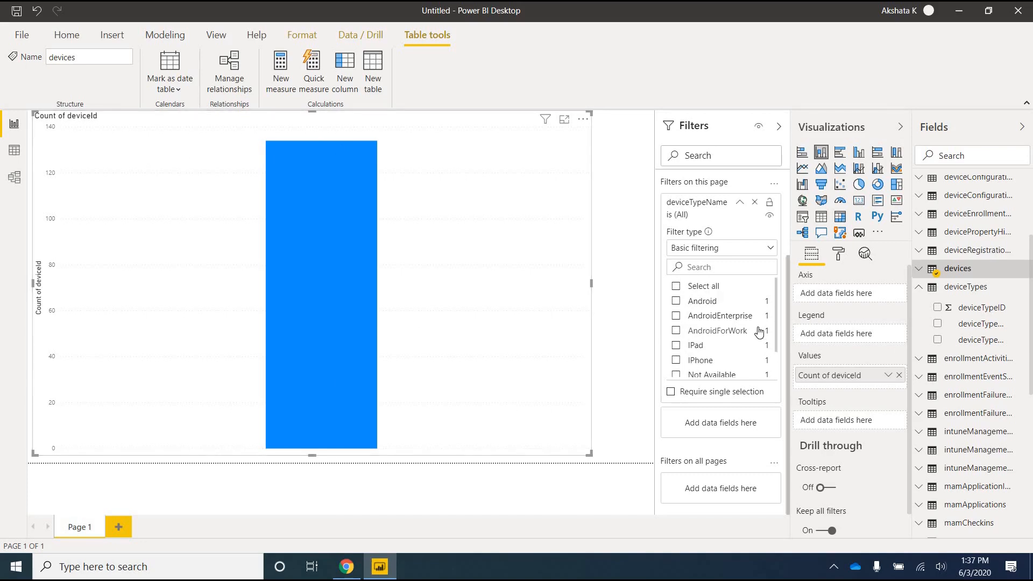
click(676, 302)
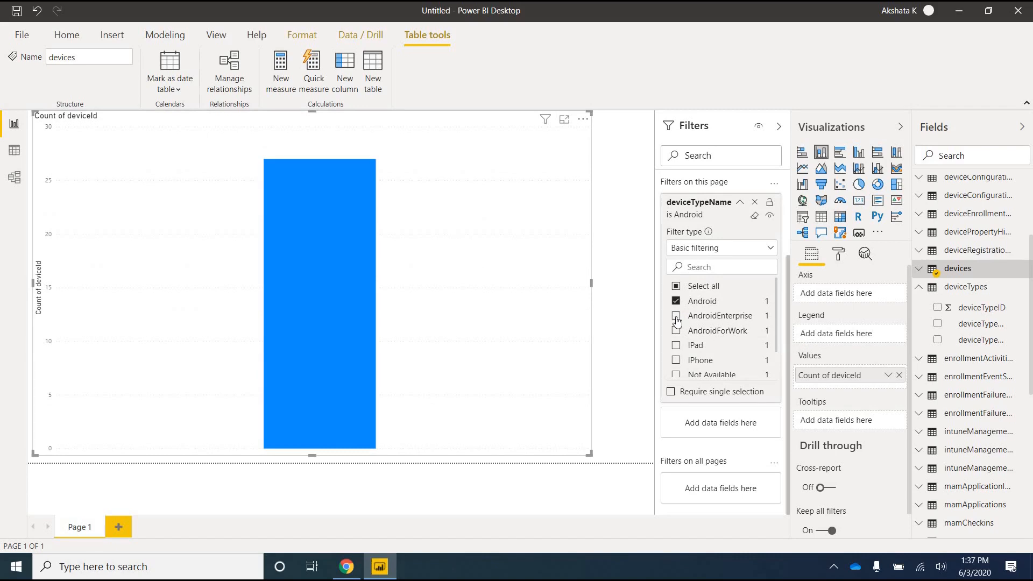
click(676, 316)
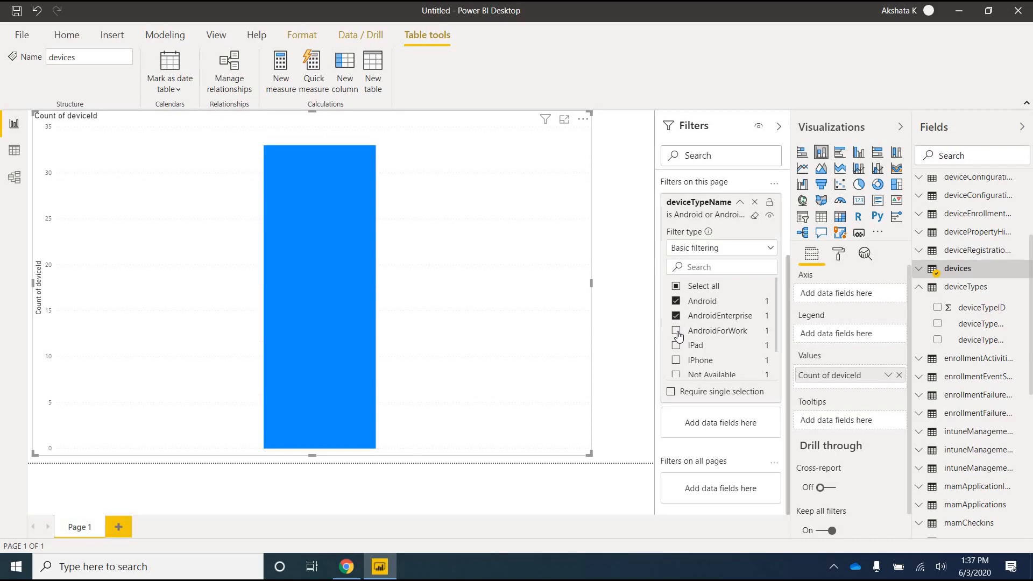
click(677, 332)
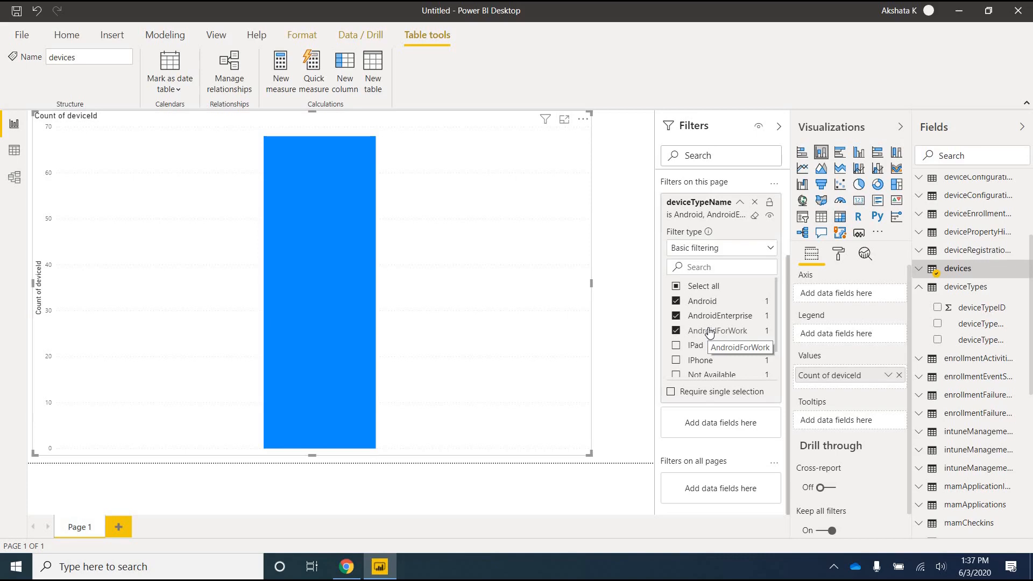
Switch to the article in Chrome and reread step 12 on the deviceTypeName and osVersion page filters, highlighting the key phrases.
click(346, 567)
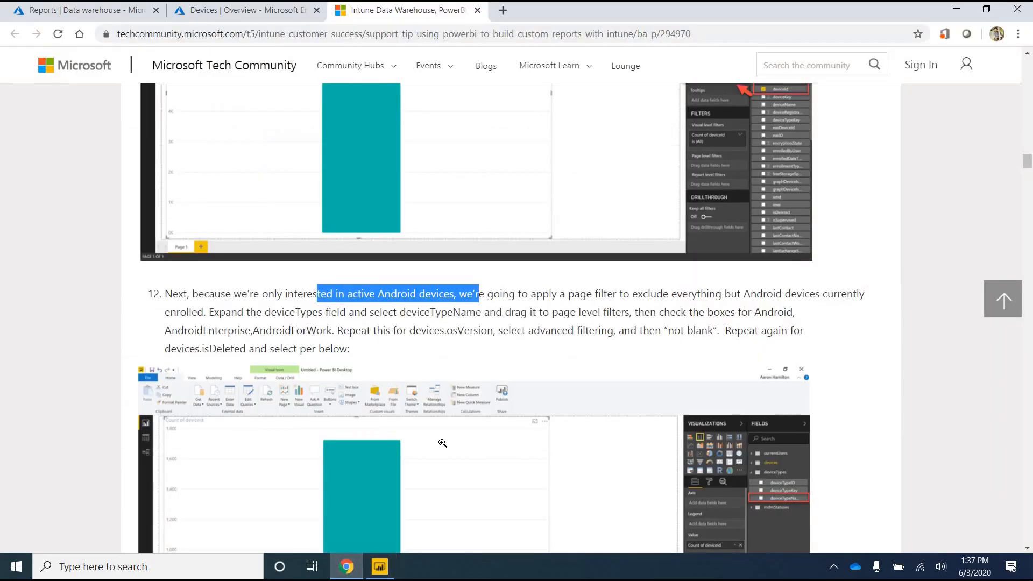
scroll(442, 442, down, 5)
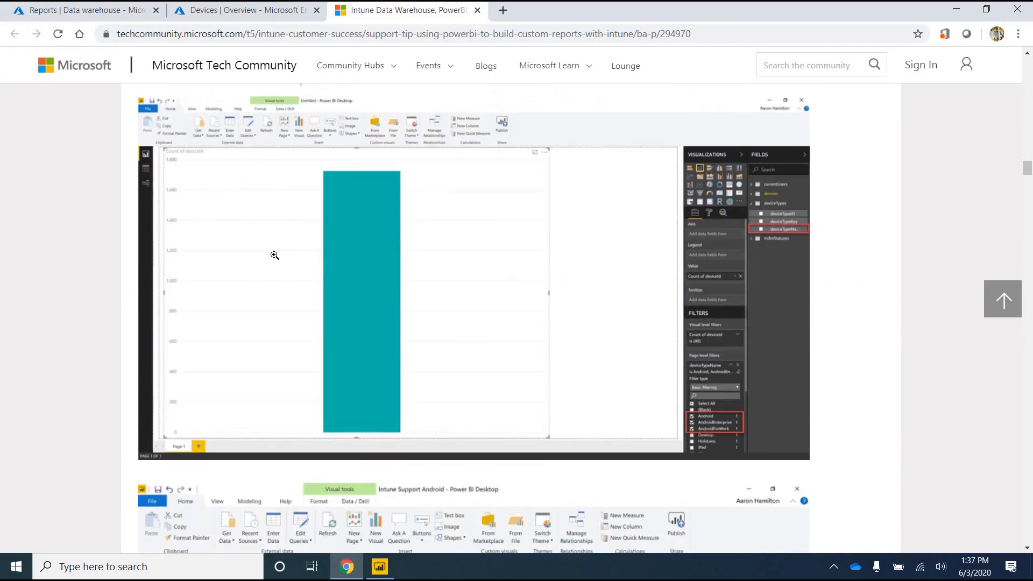
scroll(273, 256, up, 4)
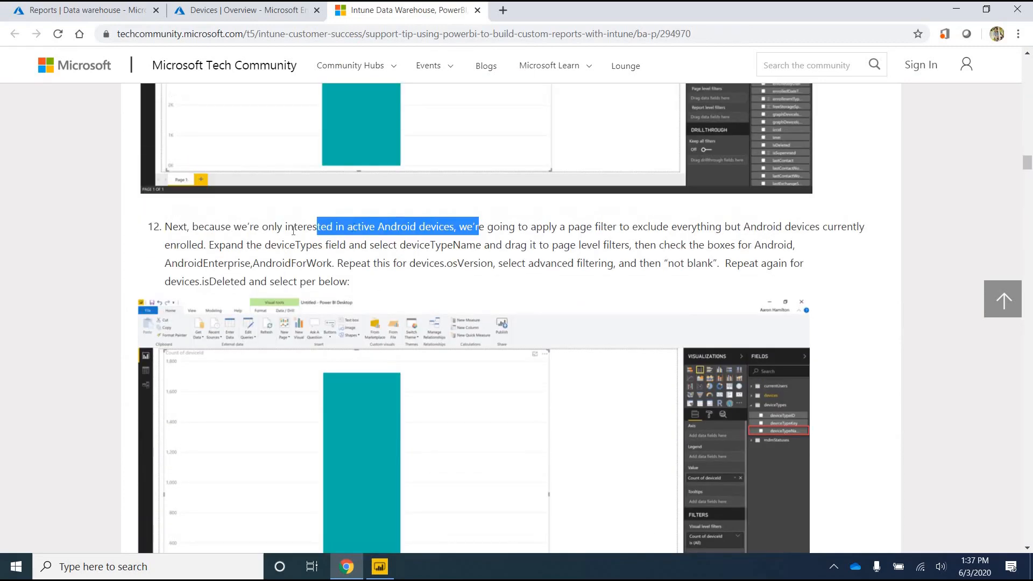
drag(289, 231, 474, 247)
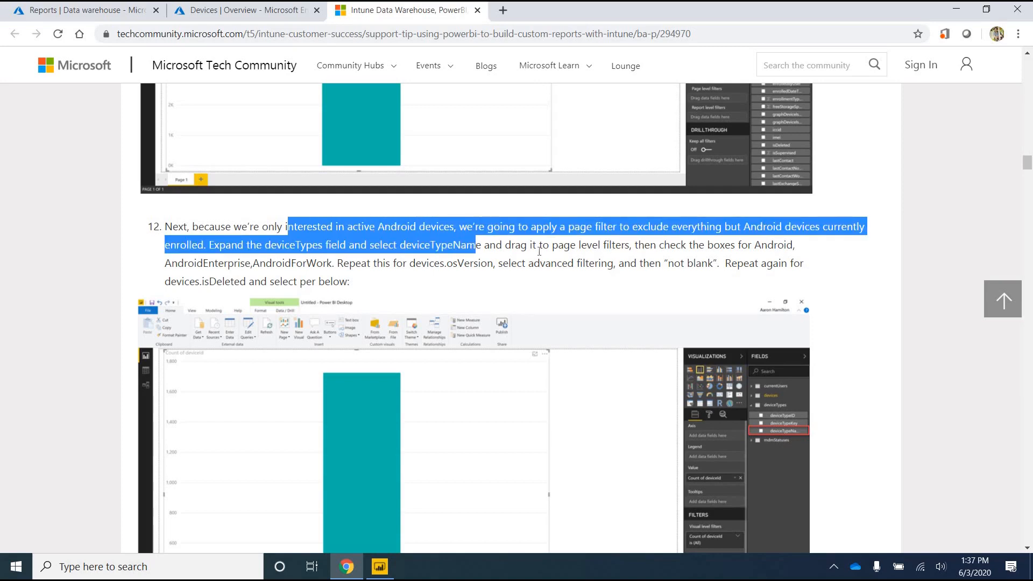
click(399, 251)
drag(400, 246, 484, 246)
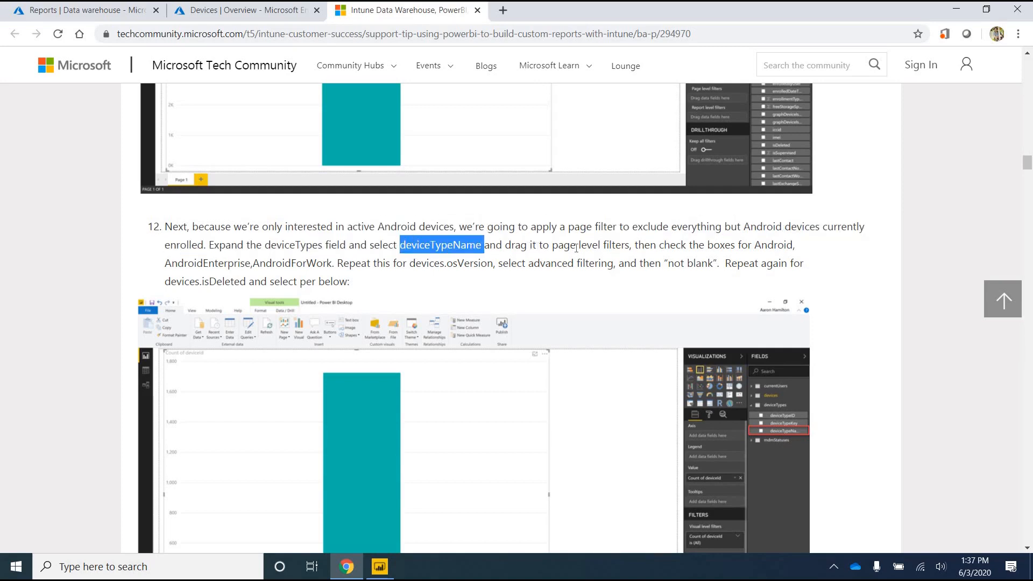
drag(576, 246, 624, 246)
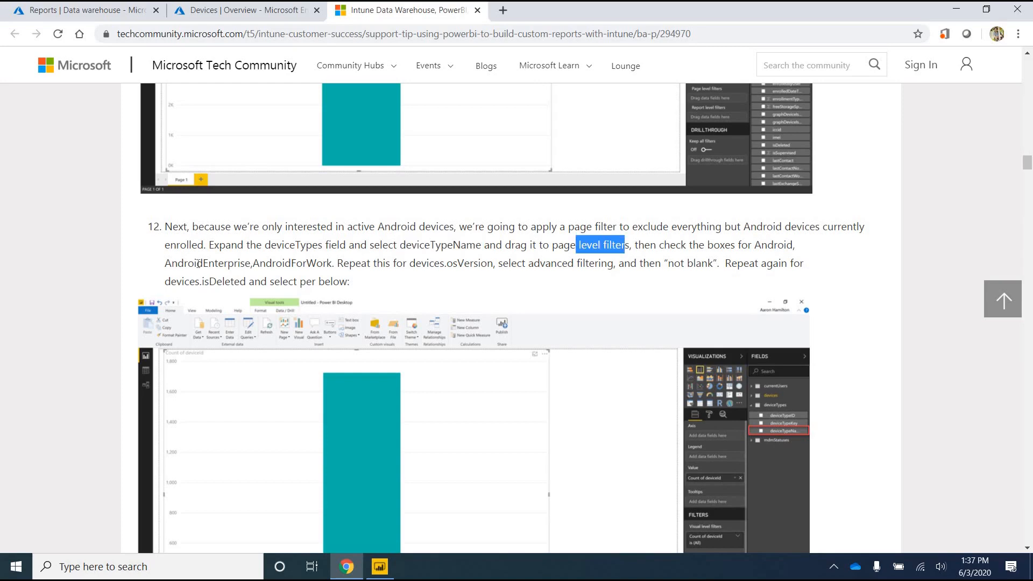
drag(184, 264, 323, 264)
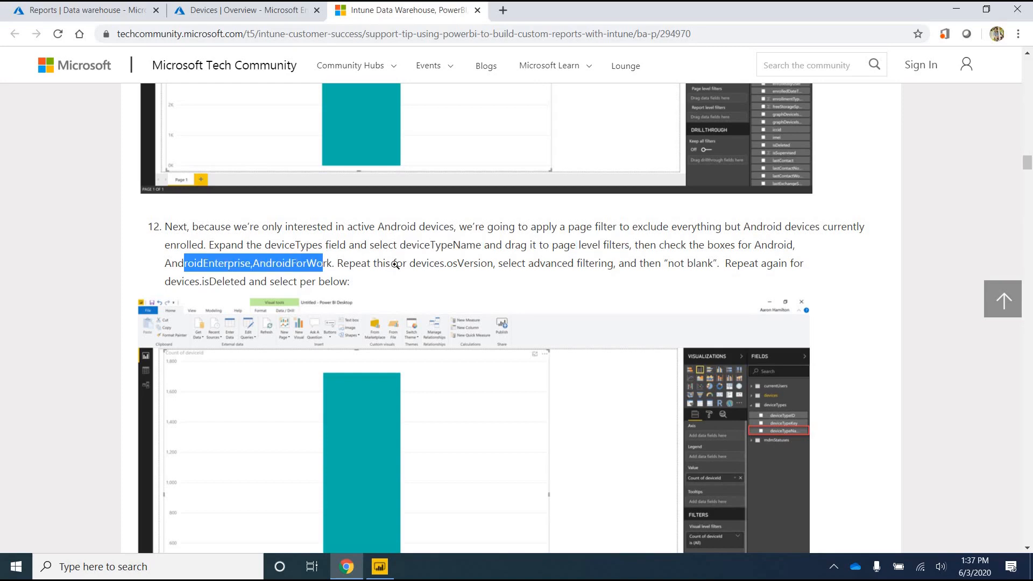
scroll(545, 223, down, 1)
drag(501, 196, 732, 195)
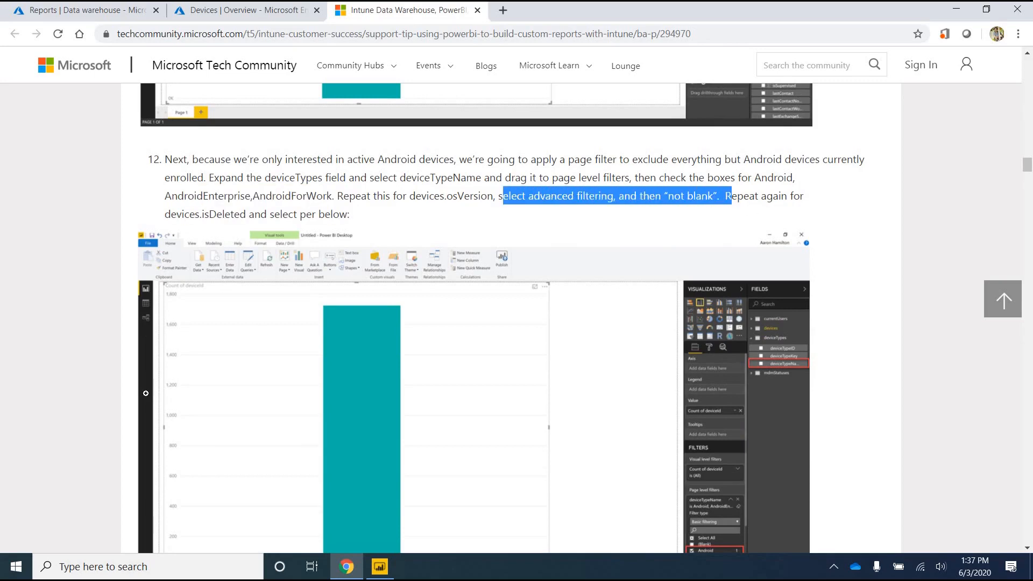
Examine the article's osVersion and isDeleted filter screenshots and read step 13 on breaking out devices by OS version.
scroll(36, 370, down, 4)
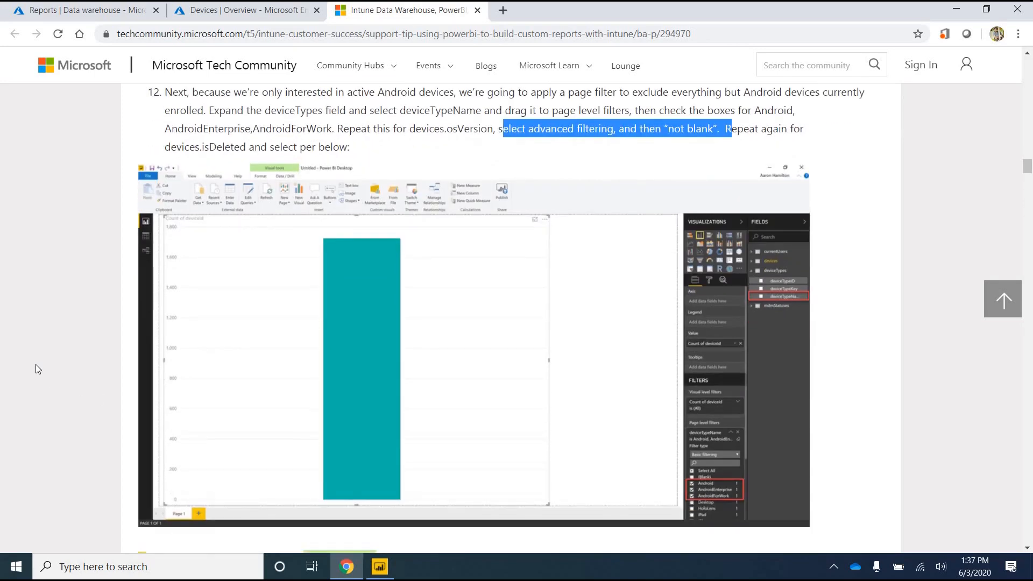
scroll(40, 361, down, 3)
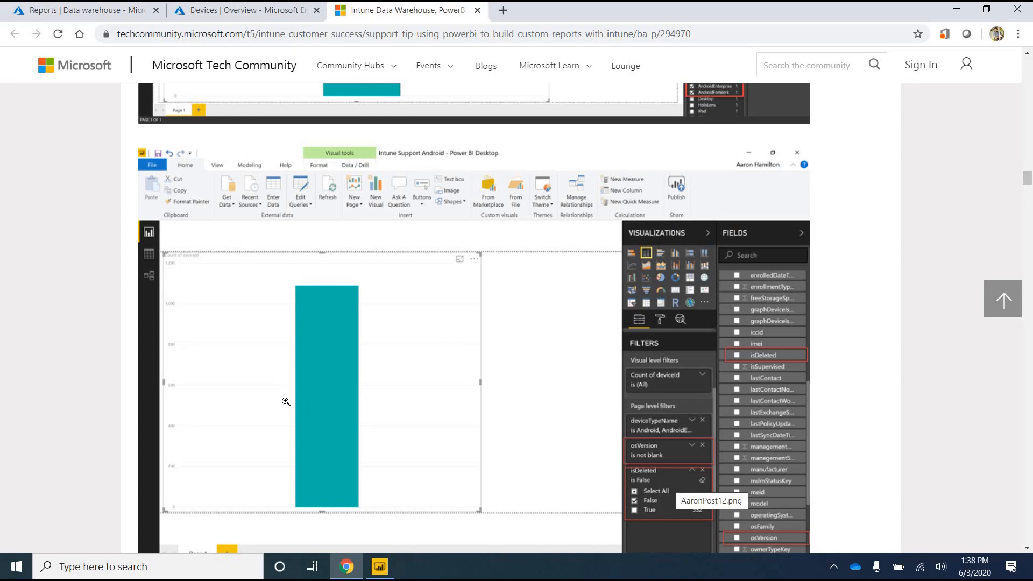
scroll(247, 360, down, 3)
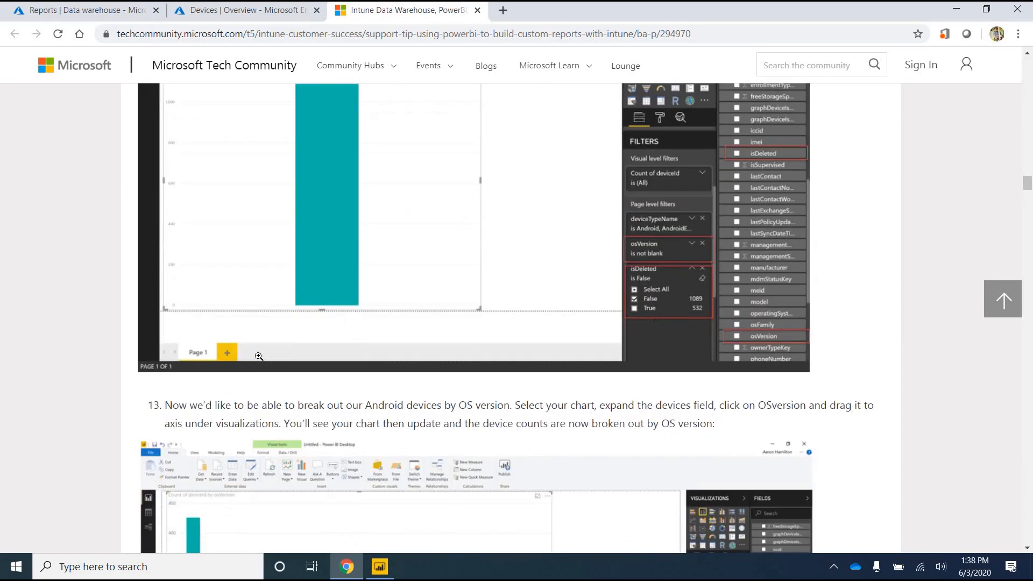
scroll(259, 356, down, 3)
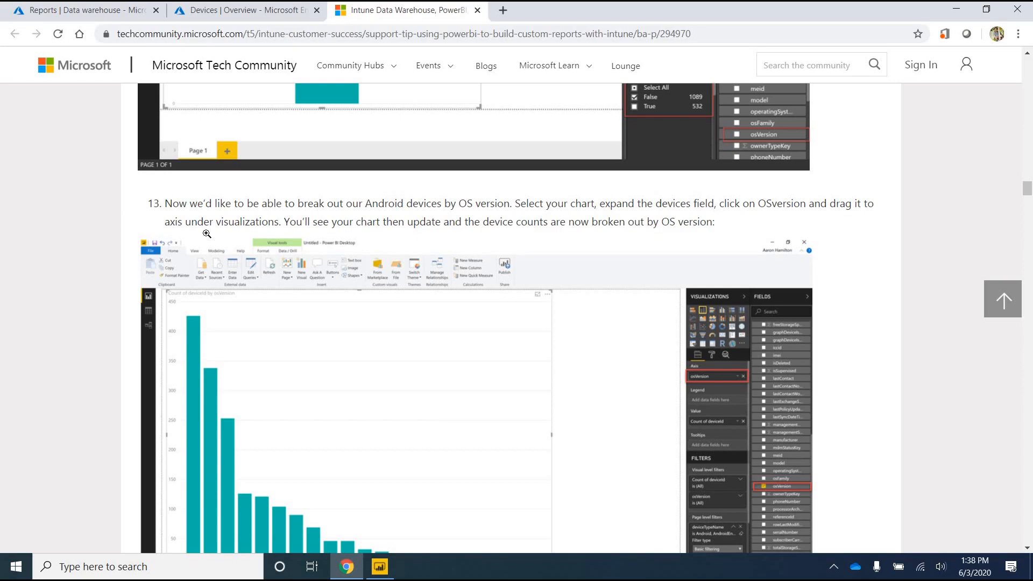
scroll(233, 410, down, 2)
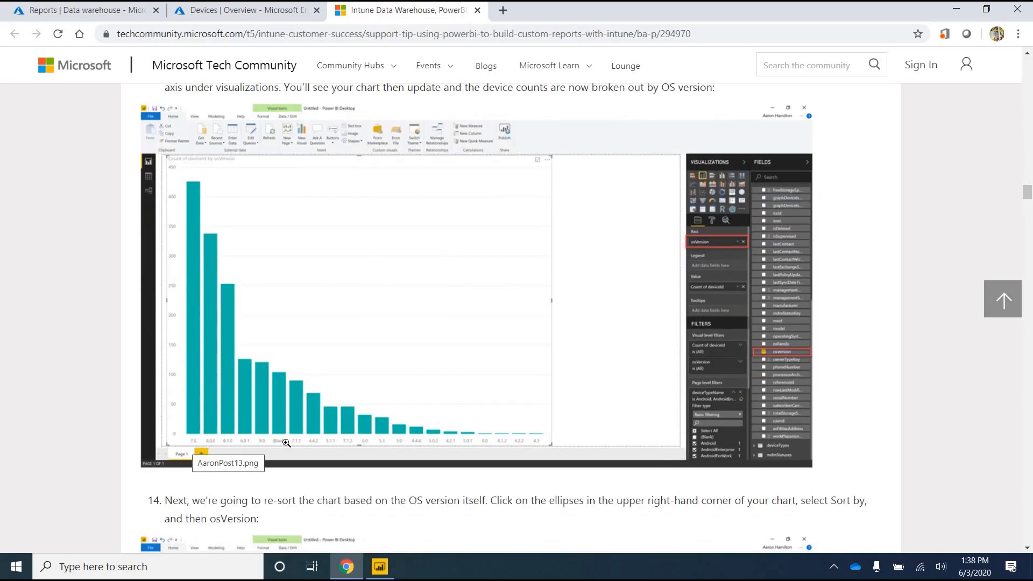
Return to Power BI Desktop, collapse deviceTypes, expand the devices table and add osVersion to the chart's axis.
click(380, 566)
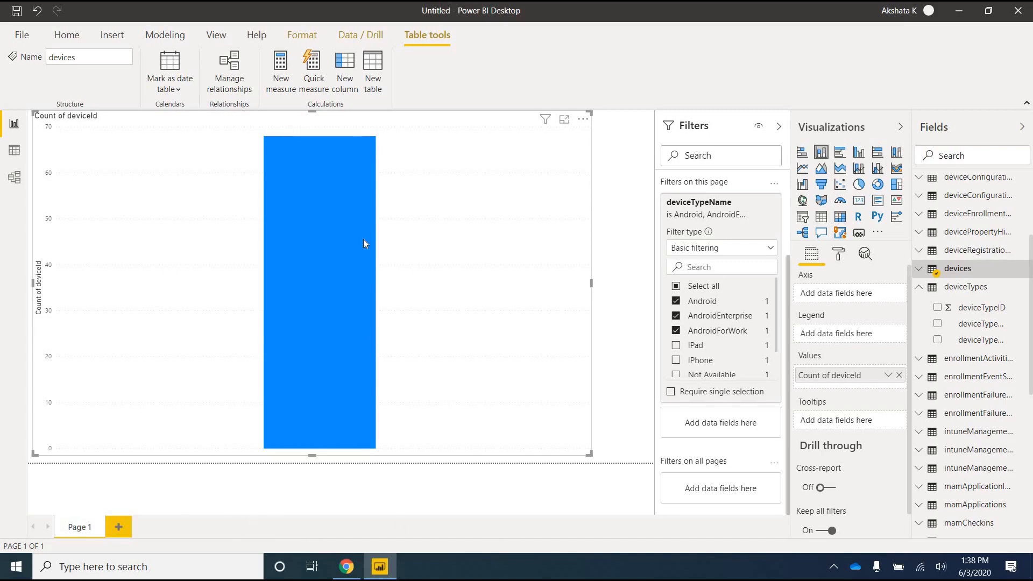
click(924, 281)
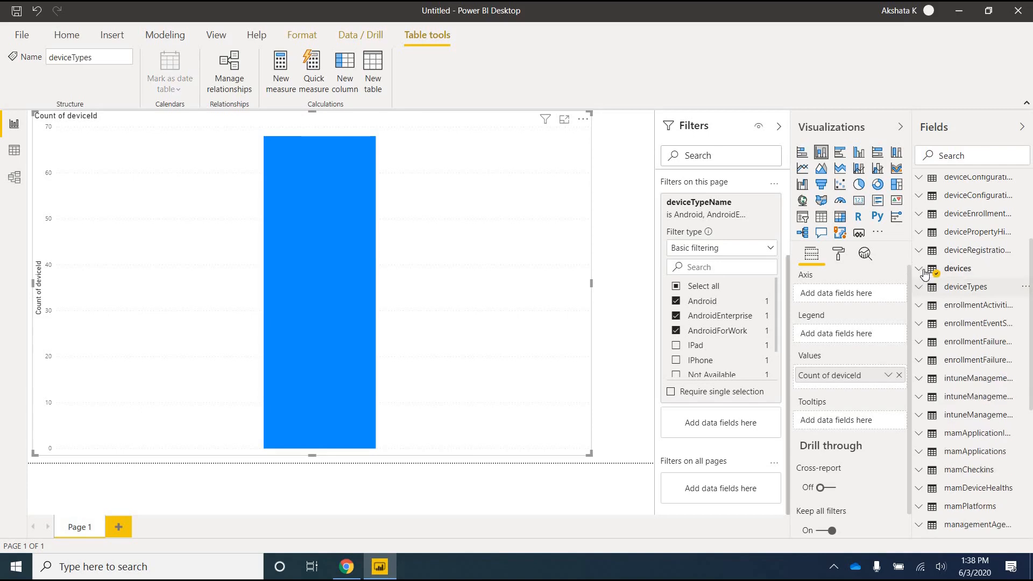
click(924, 273)
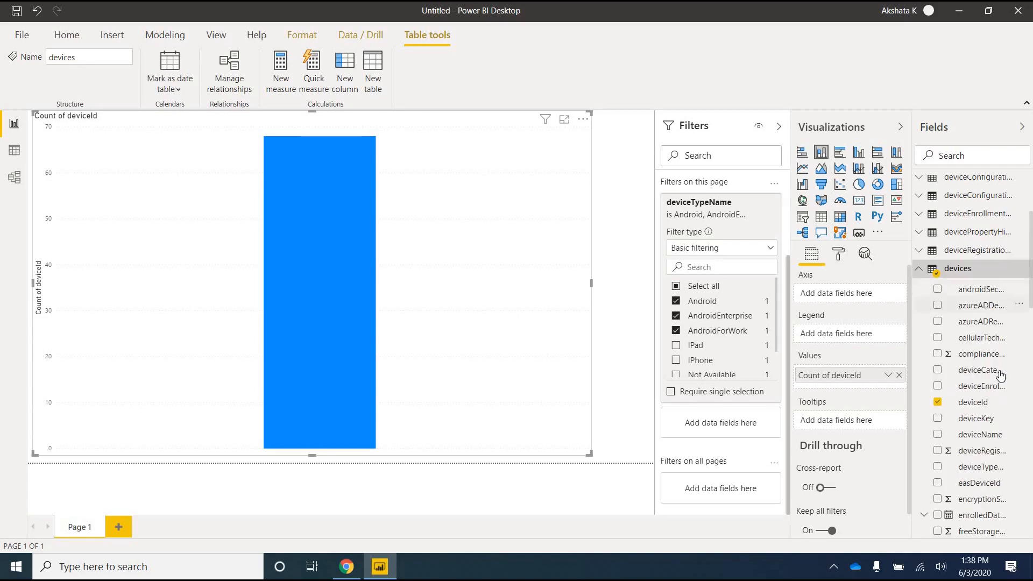
scroll(999, 375, down, 5)
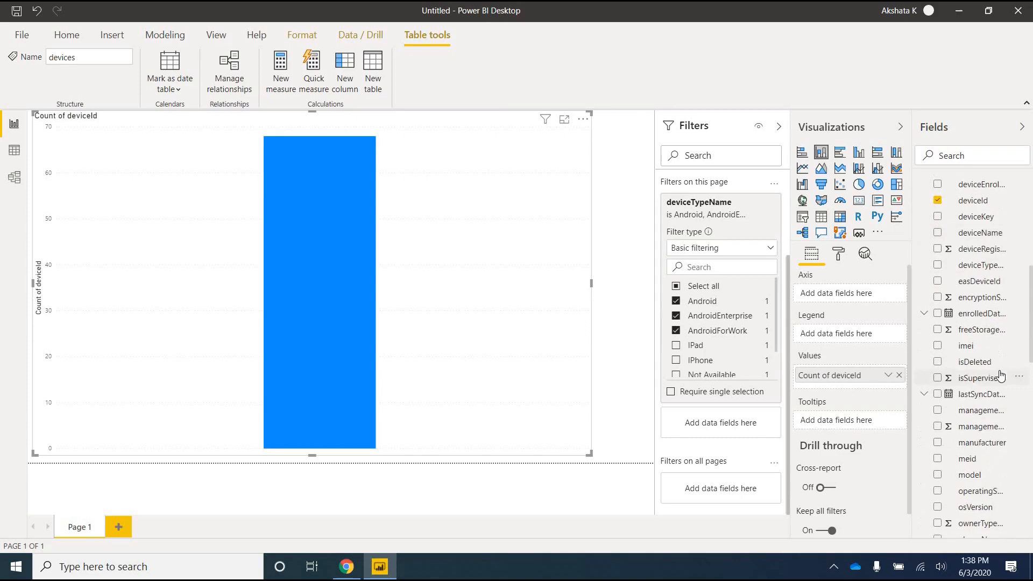
click(969, 441)
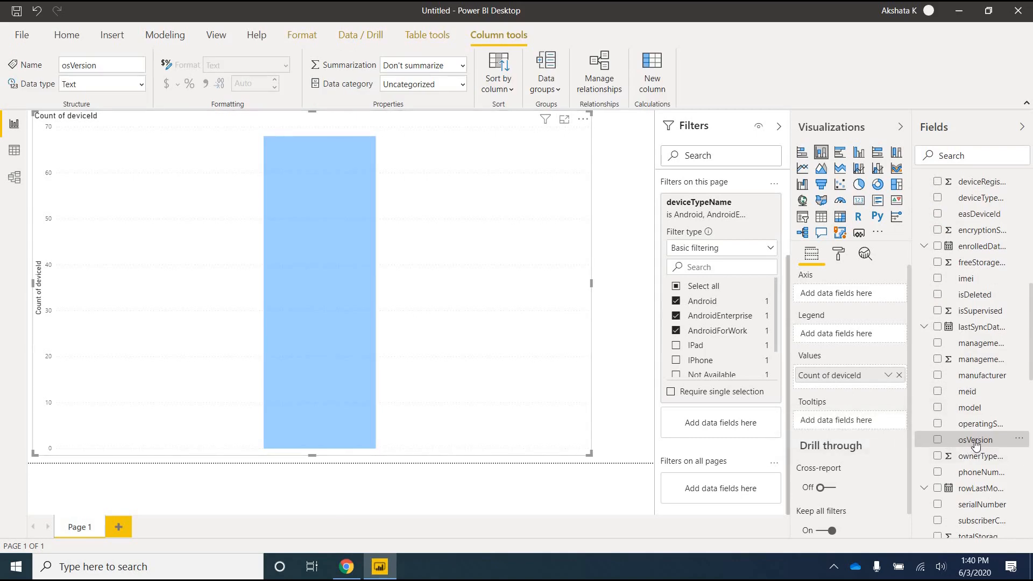
drag(975, 444, 850, 296)
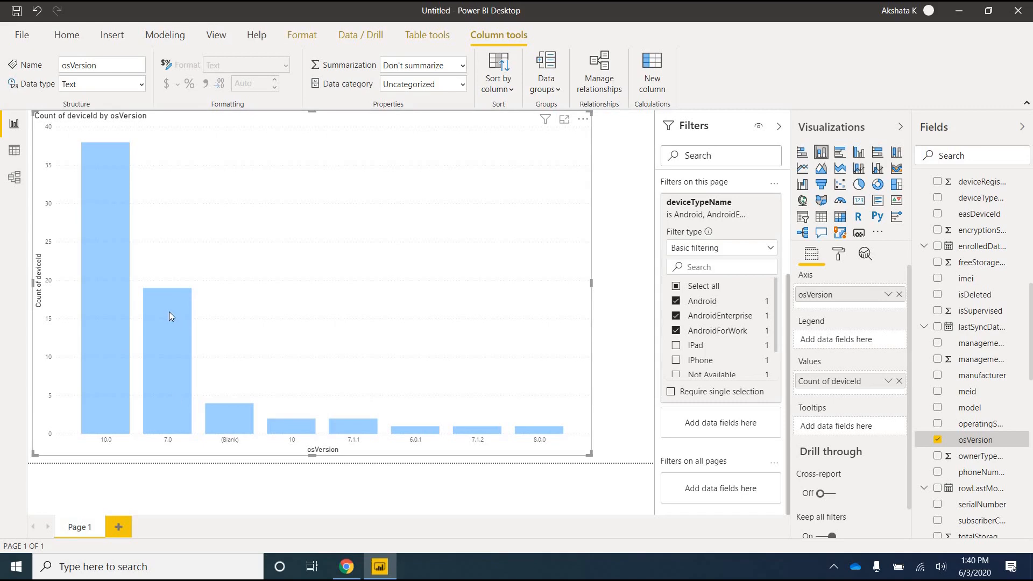
Compare the chart by OS version with the article's step 13 screenshot in Chrome, and return to Power BI Desktop.
mouse_move(180, 328)
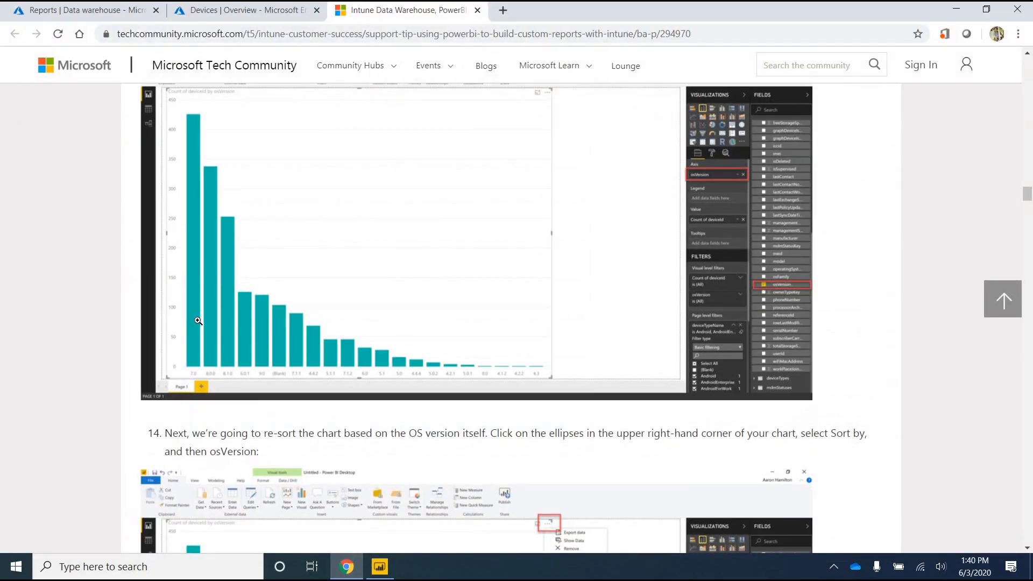
scroll(186, 366, up, 3)
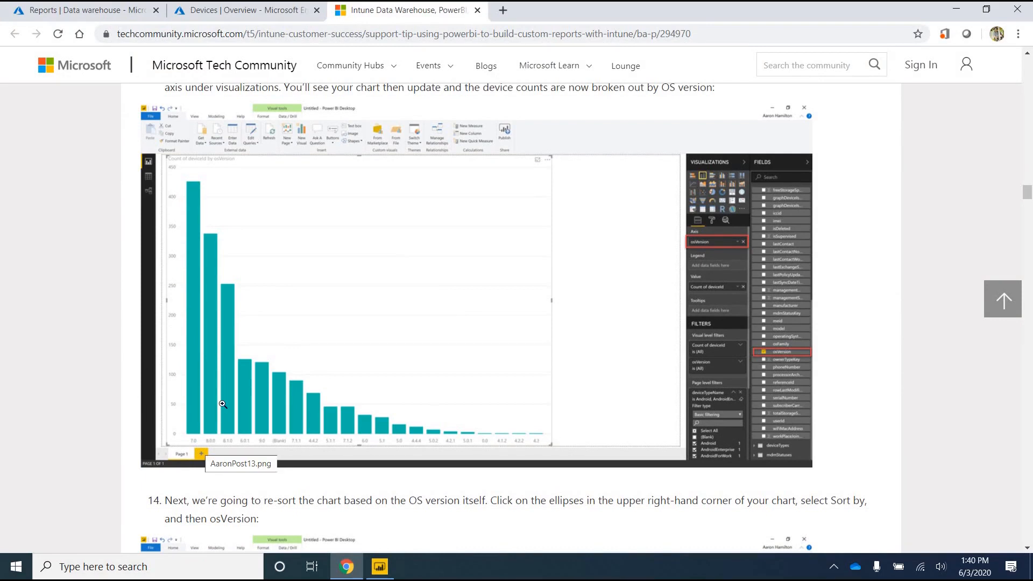
click(347, 567)
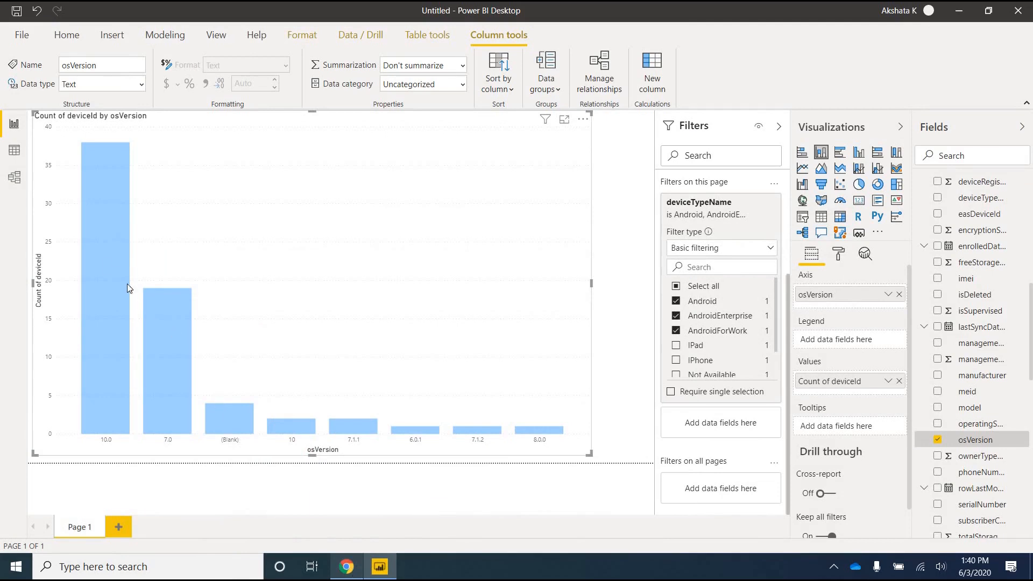
Read the article's steps 14 to 16 in Chrome on sorting the chart by osVersion ascending, and return to Power BI Desktop.
click(346, 567)
scroll(473, 341, down, 3)
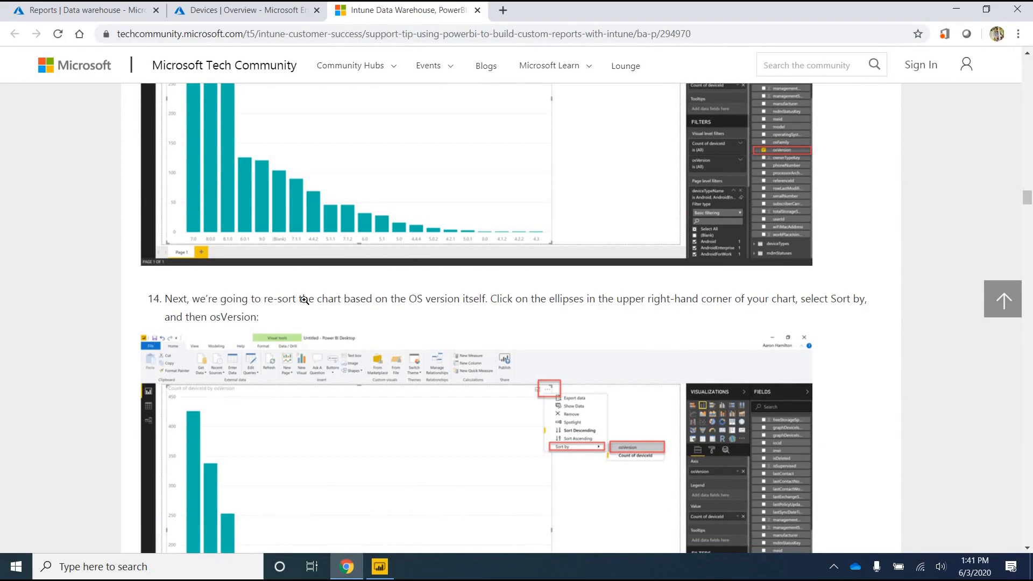
scroll(304, 300, down, 3)
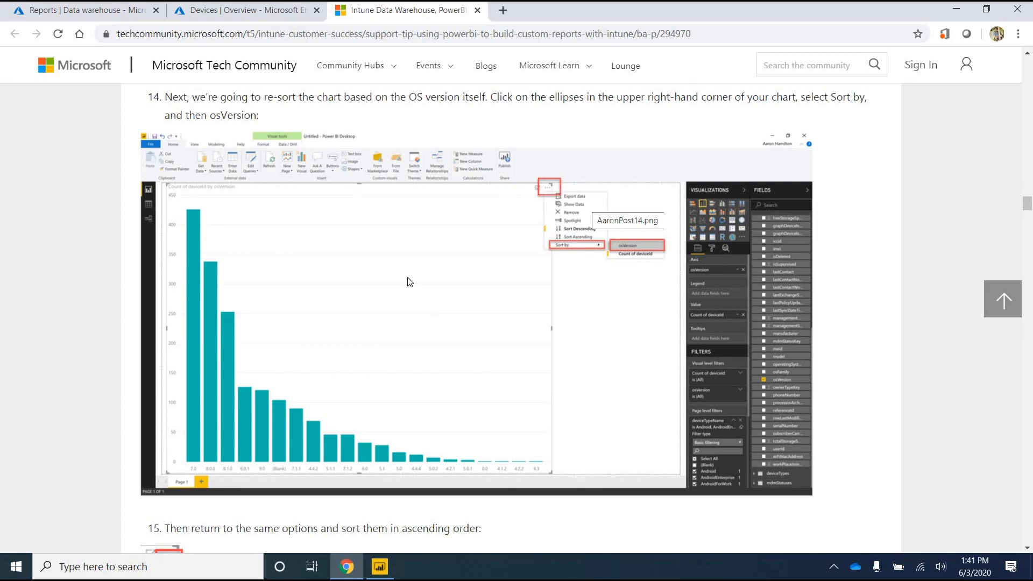
scroll(409, 281, down, 6)
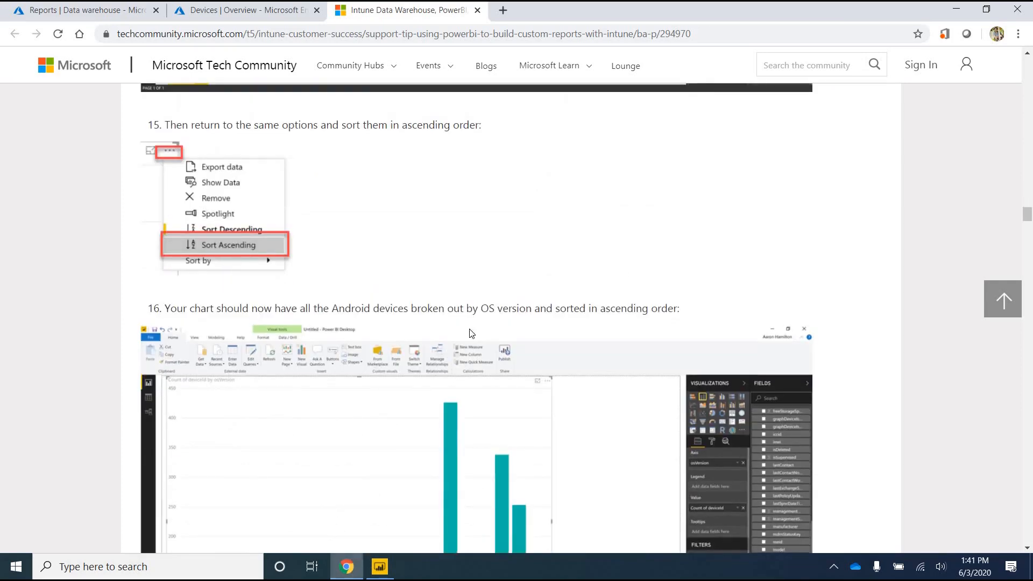
key(alt+Tab)
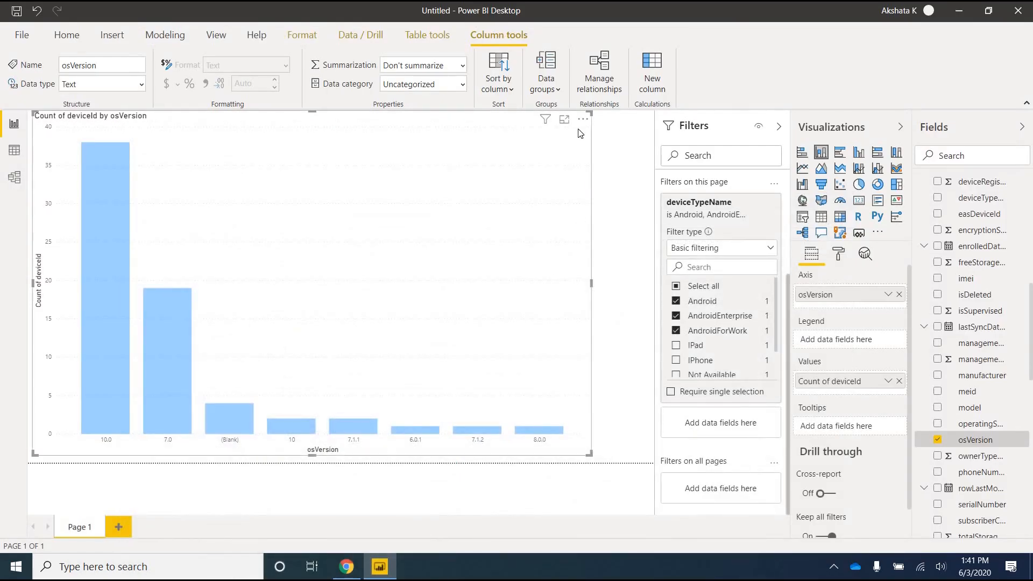
Sort the column chart by osVersion in ascending order.
click(583, 119)
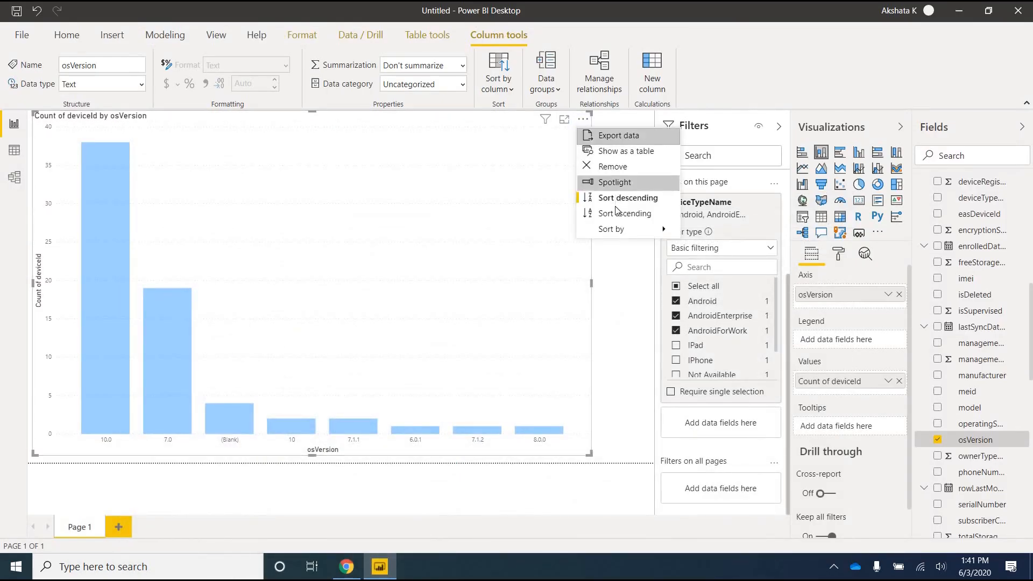
mouse_move(648, 231)
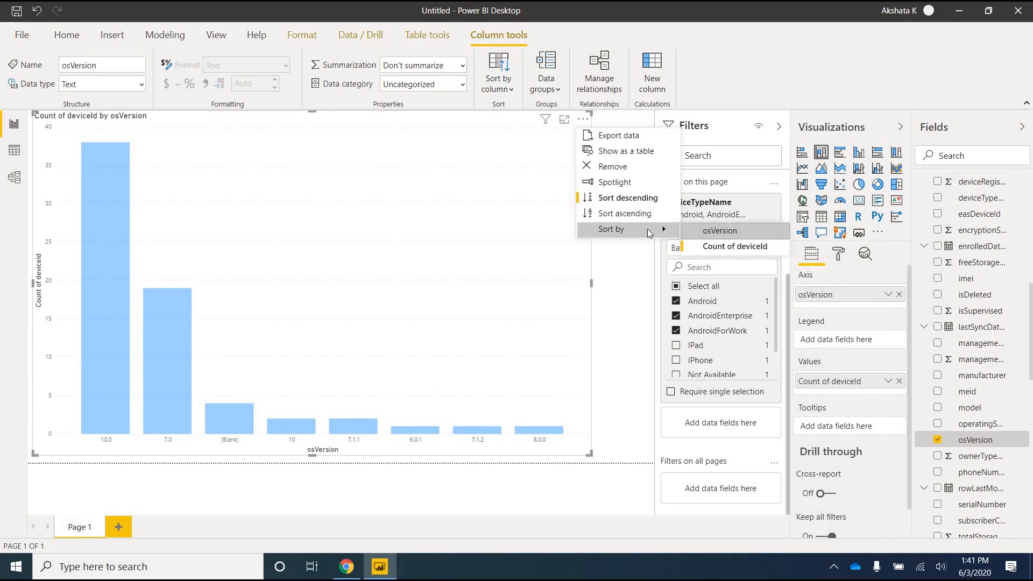
click(583, 123)
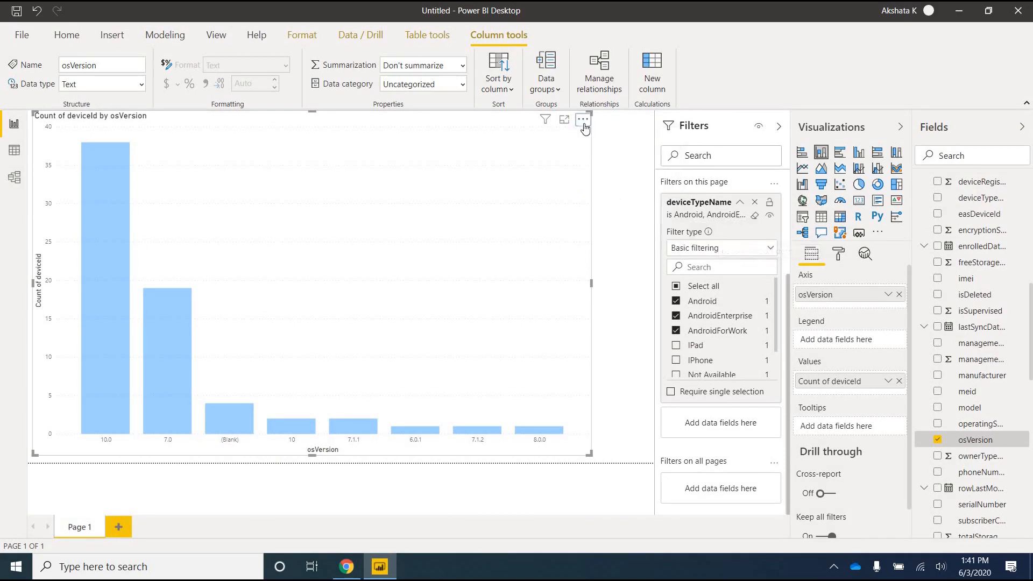
click(583, 120)
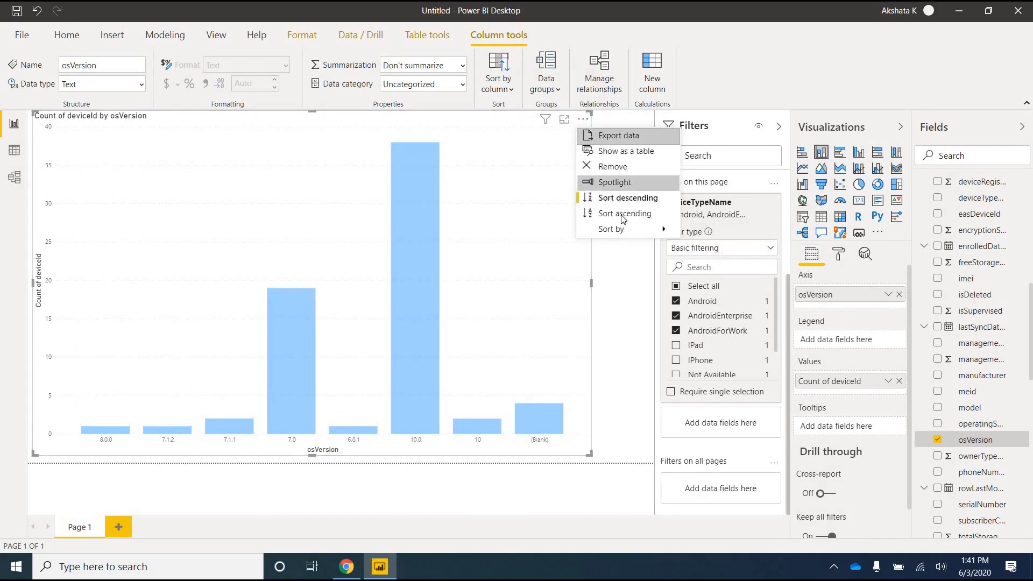
click(622, 215)
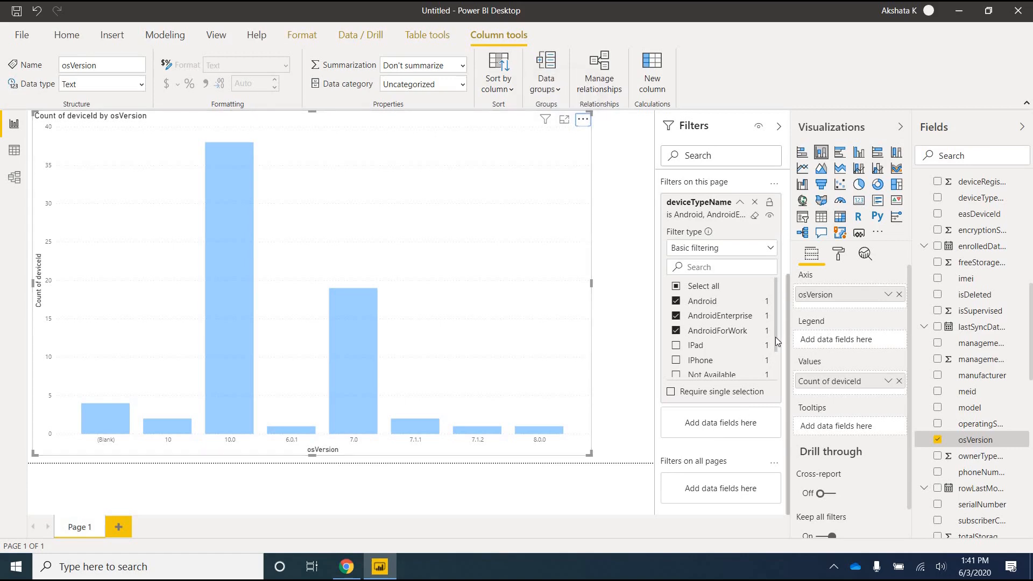
scroll(775, 308, down, 2)
scroll(781, 288, up, 2)
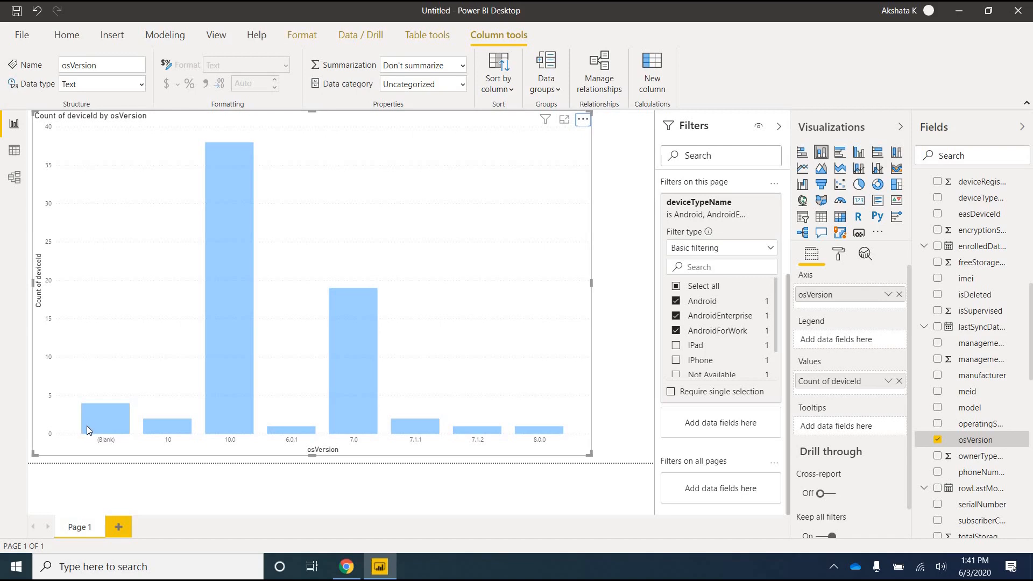
Compare the sorted chart, including its blank column, with the article's step 16 screenshot in Chrome, and return to Power BI Desktop.
mouse_move(86, 425)
key(alt+Tab)
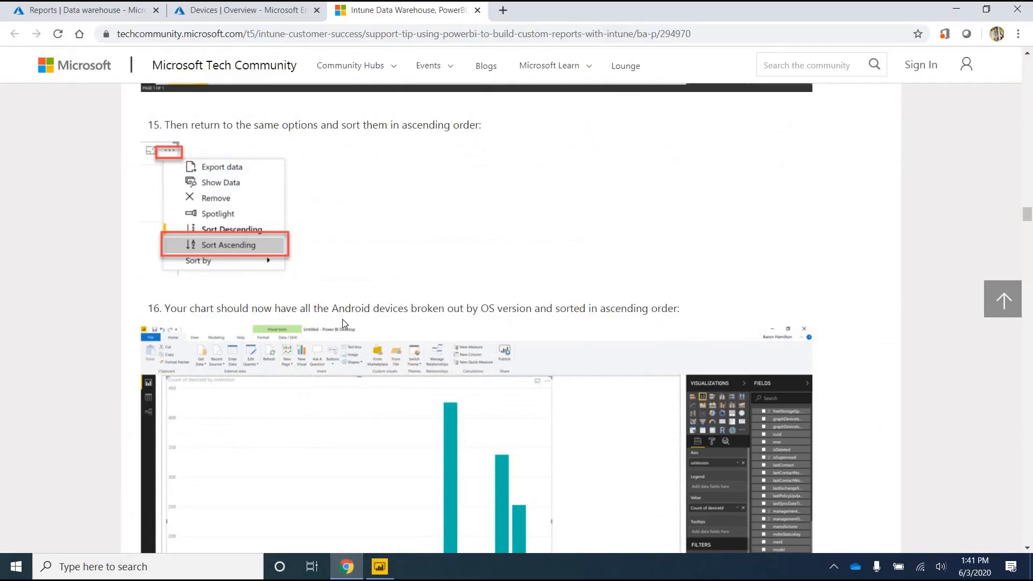
scroll(510, 194, down, 2)
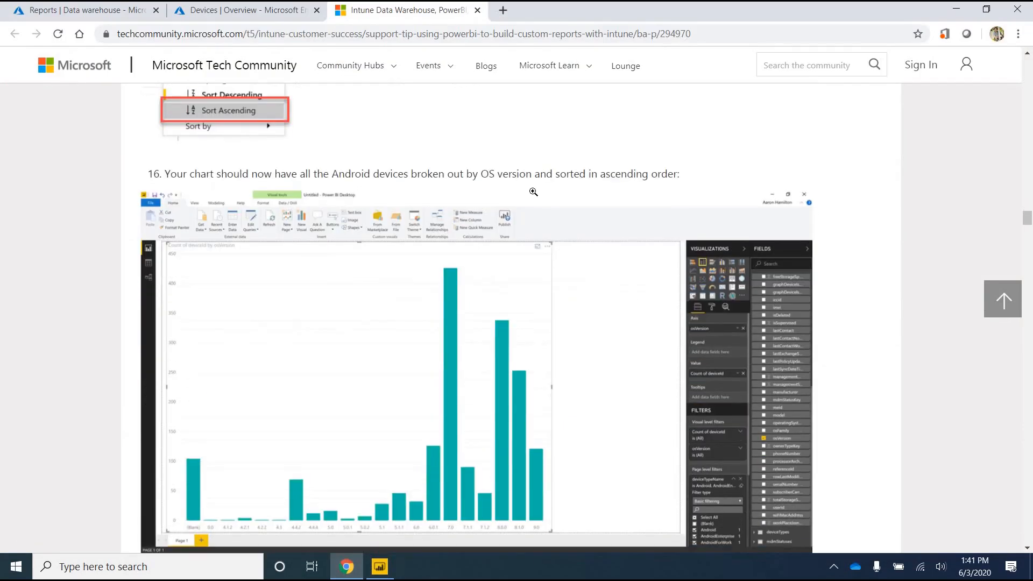
scroll(366, 546, down, 2)
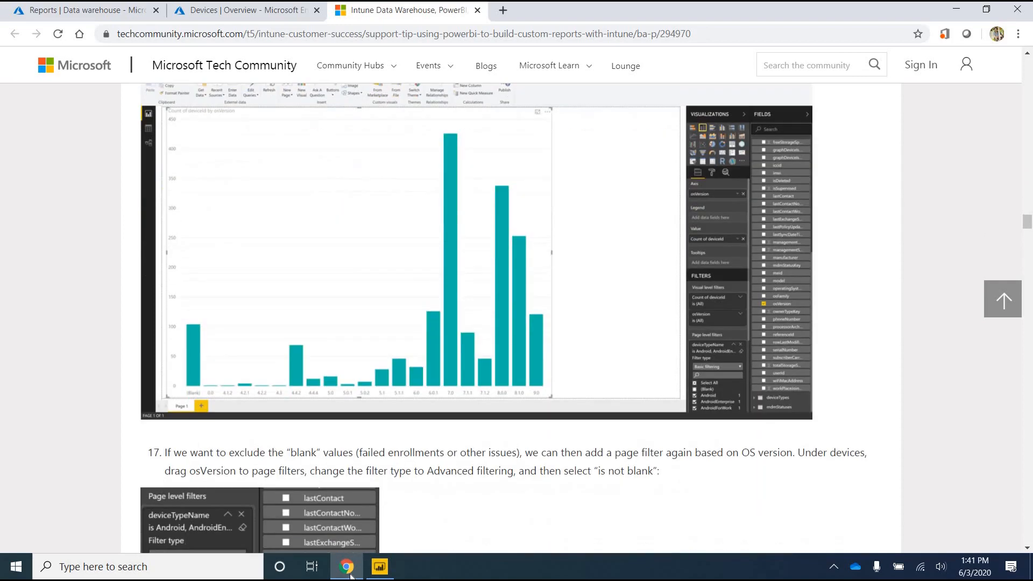
click(380, 566)
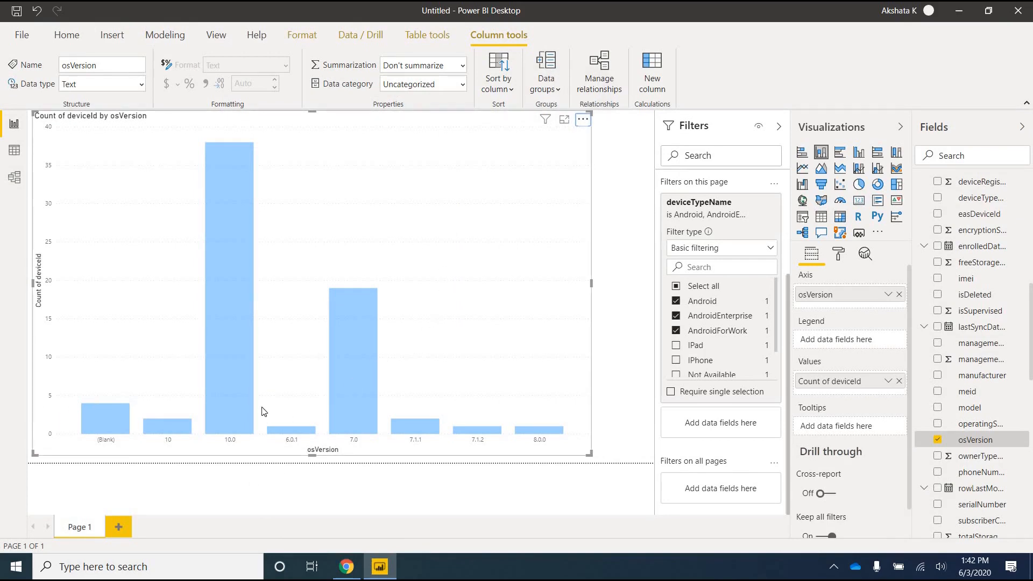
Read the article's step 17 in Chrome on excluding blank OS versions with a page filter, and return to Power BI Desktop.
click(347, 571)
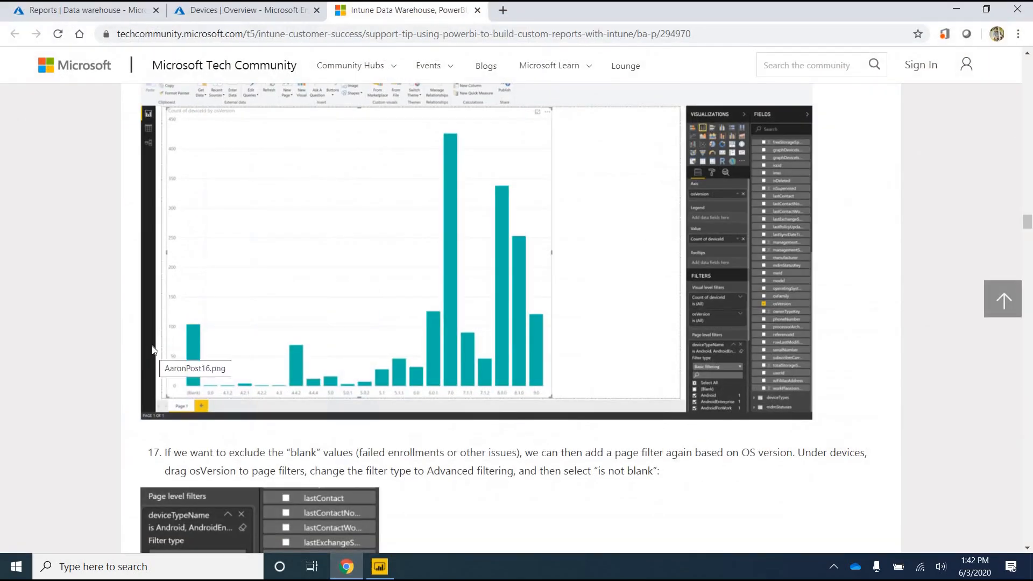
scroll(153, 350, down, 3)
scroll(158, 347, down, 1)
scroll(161, 331, up, 3)
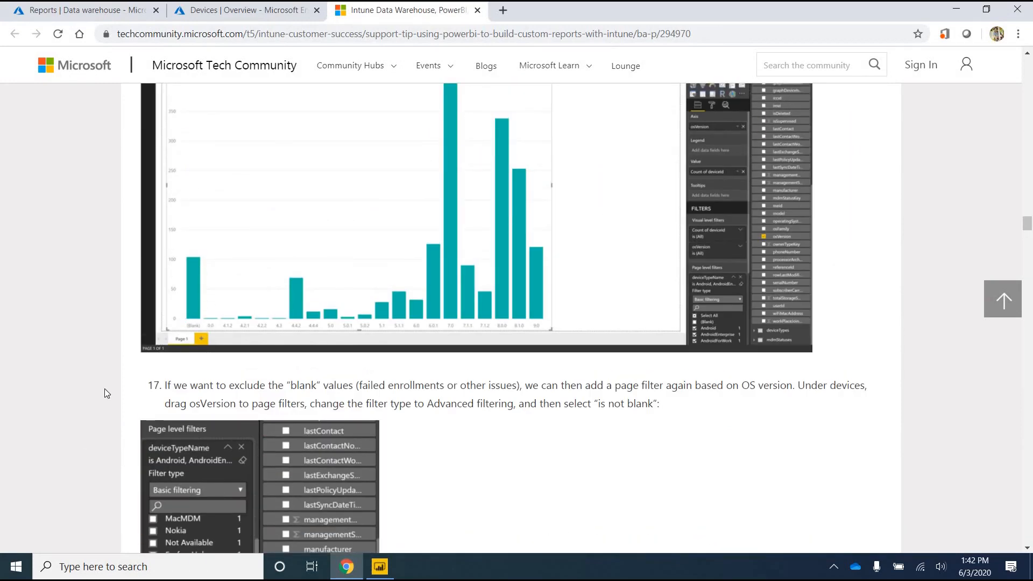
scroll(209, 295, down, 2)
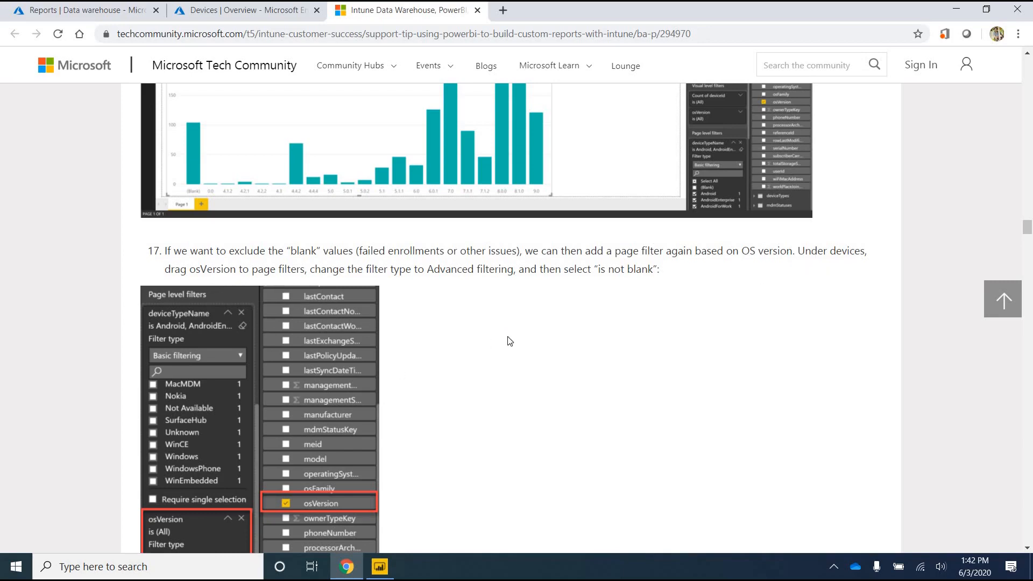
scroll(510, 341, down, 2)
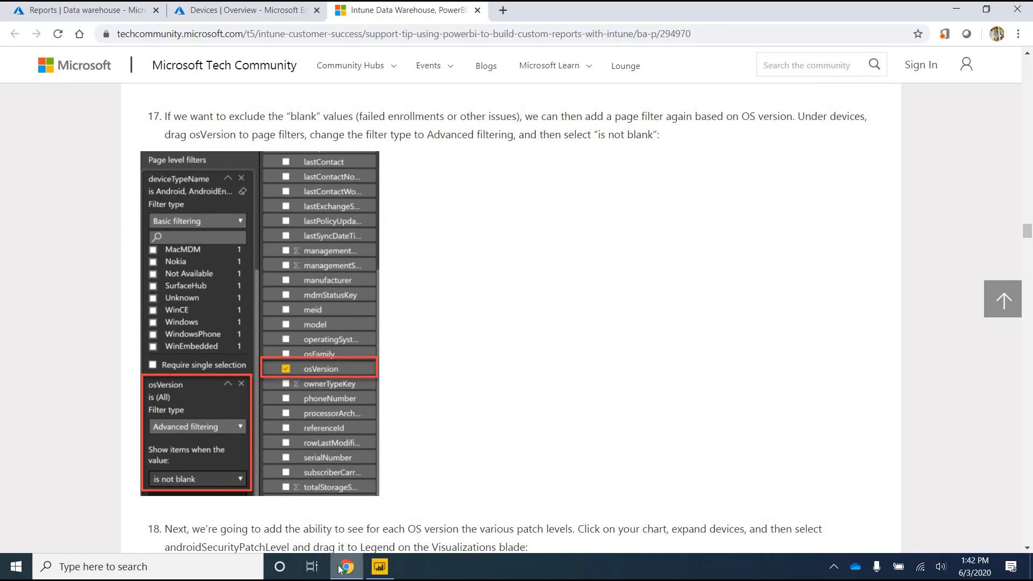
key(alt+Tab)
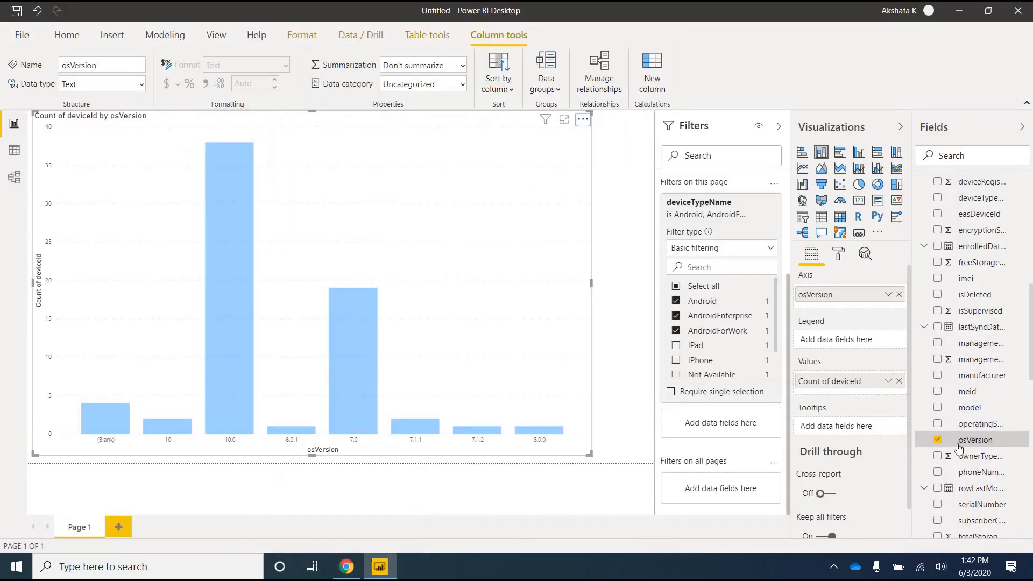
Add osVersion as a page filter with Advanced filtering set to "is not blank" and apply it.
drag(715, 382, 724, 425)
scroll(735, 266, down, 3)
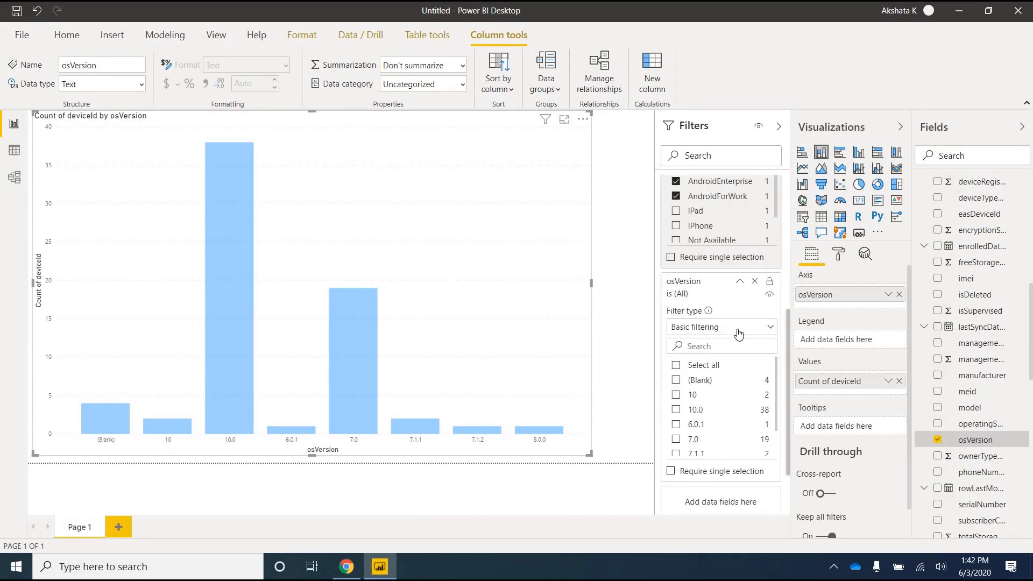
click(726, 327)
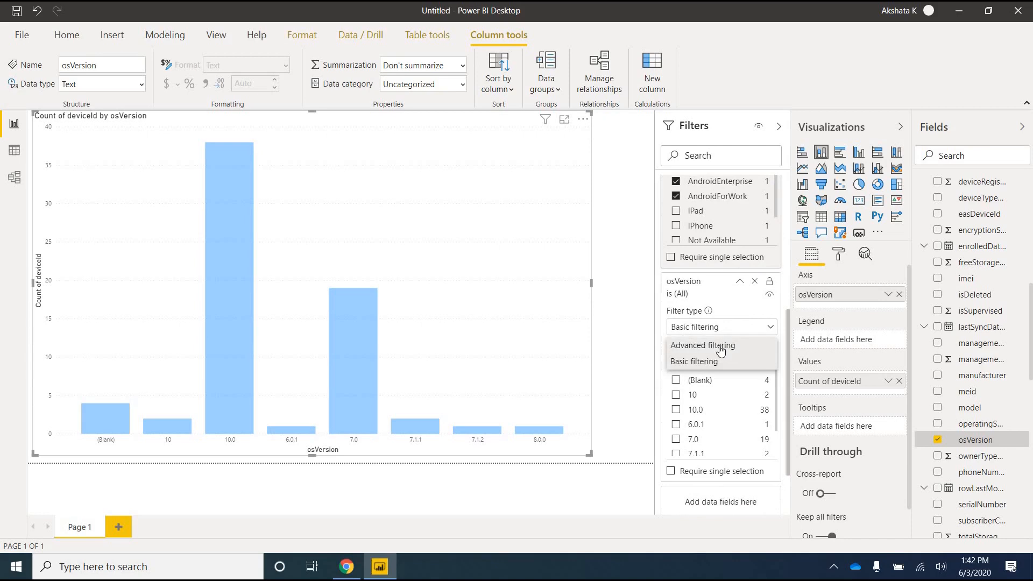
click(750, 346)
click(759, 366)
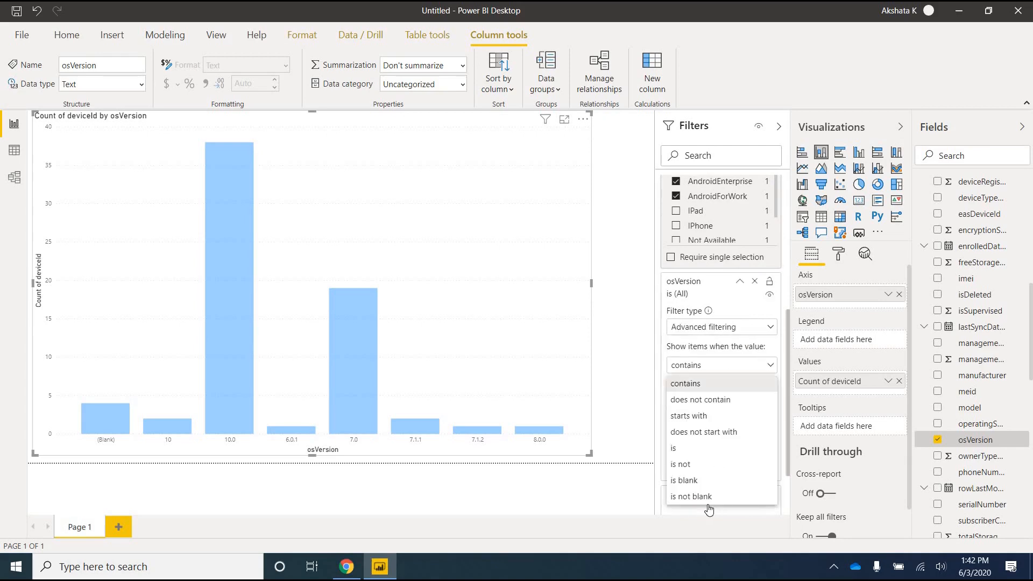
click(704, 498)
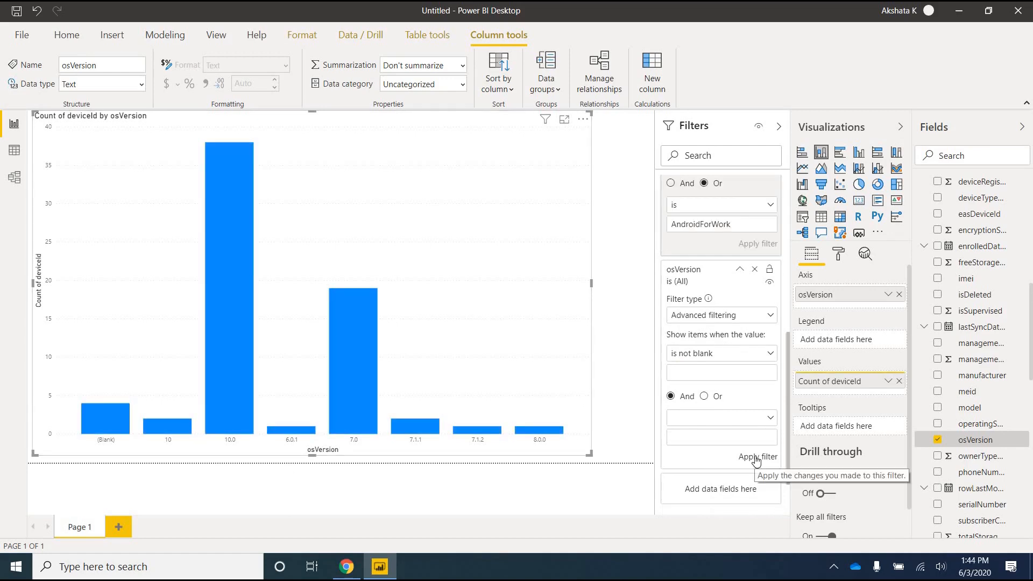
click(757, 457)
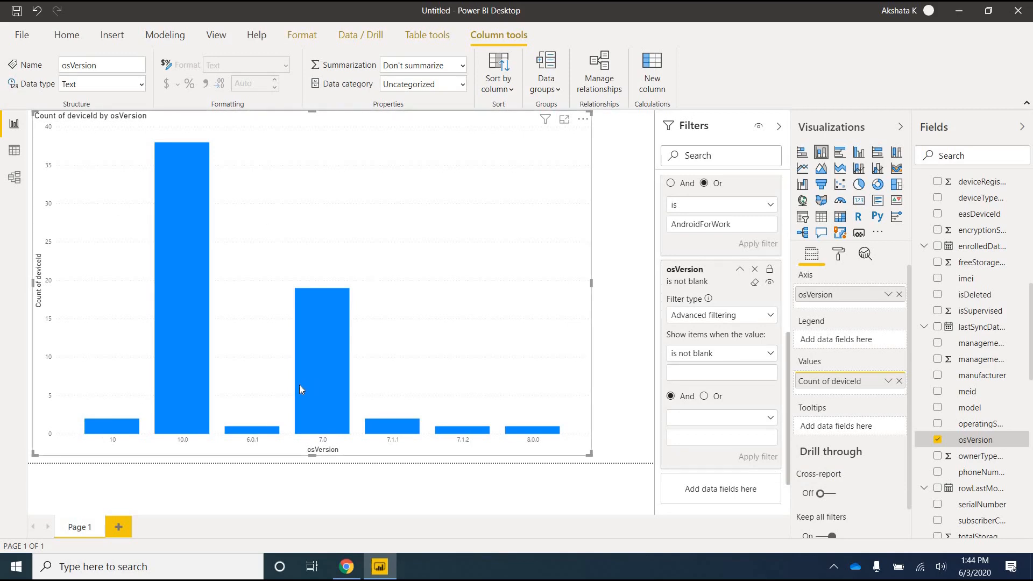
Inspect the 7.0 column's details, read the article's step 18 in Chrome on showing patch levels, and return to Power BI Desktop.
mouse_move(299, 386)
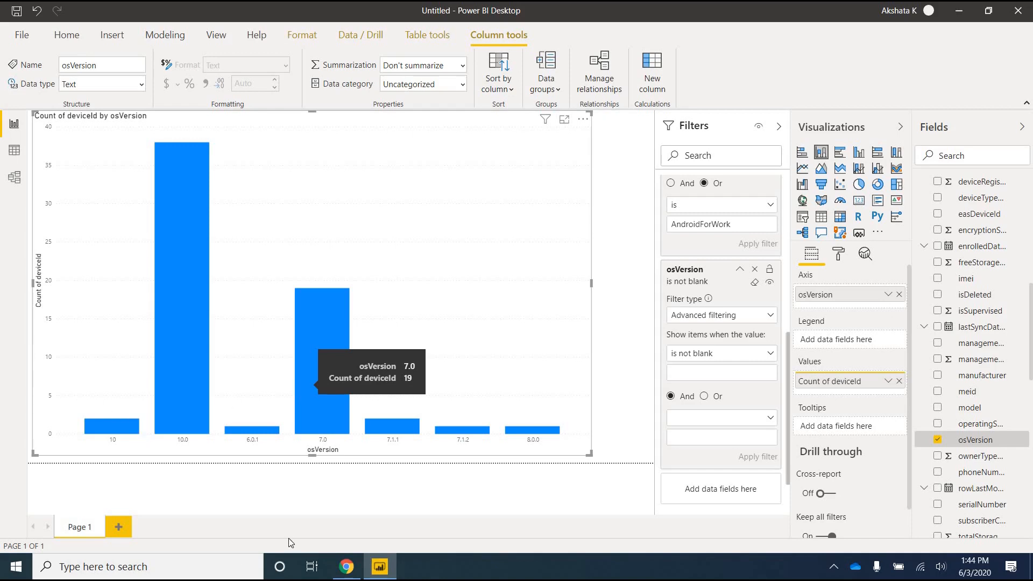
click(346, 566)
scroll(496, 403, down, 4)
scroll(330, 313, down, 1)
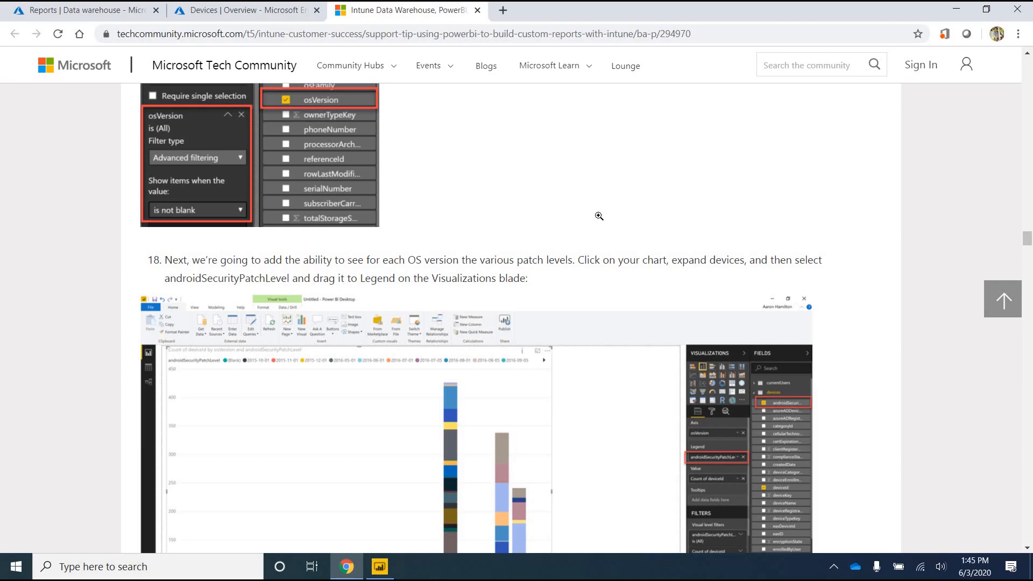
scroll(597, 217, down, 2)
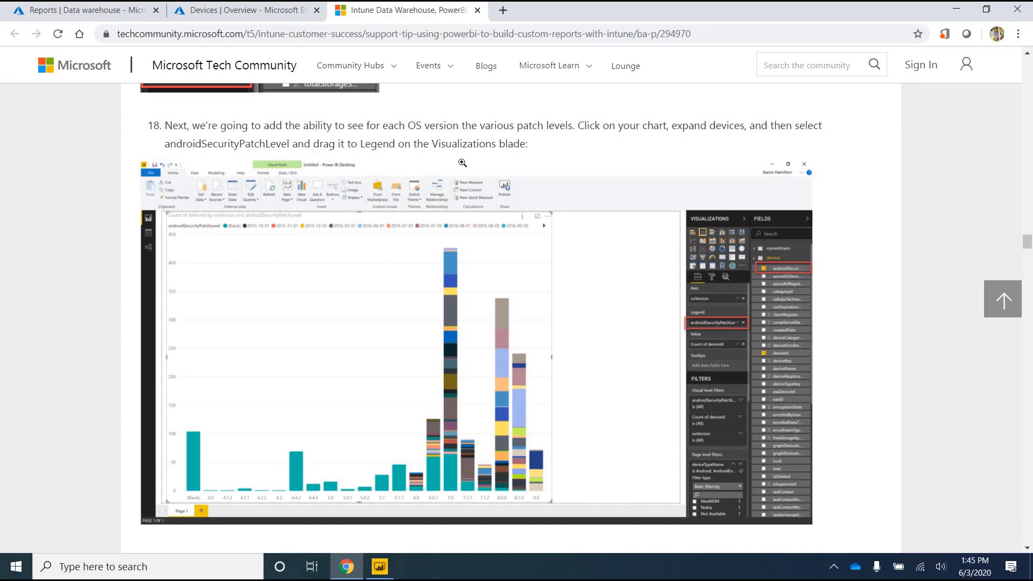
click(352, 571)
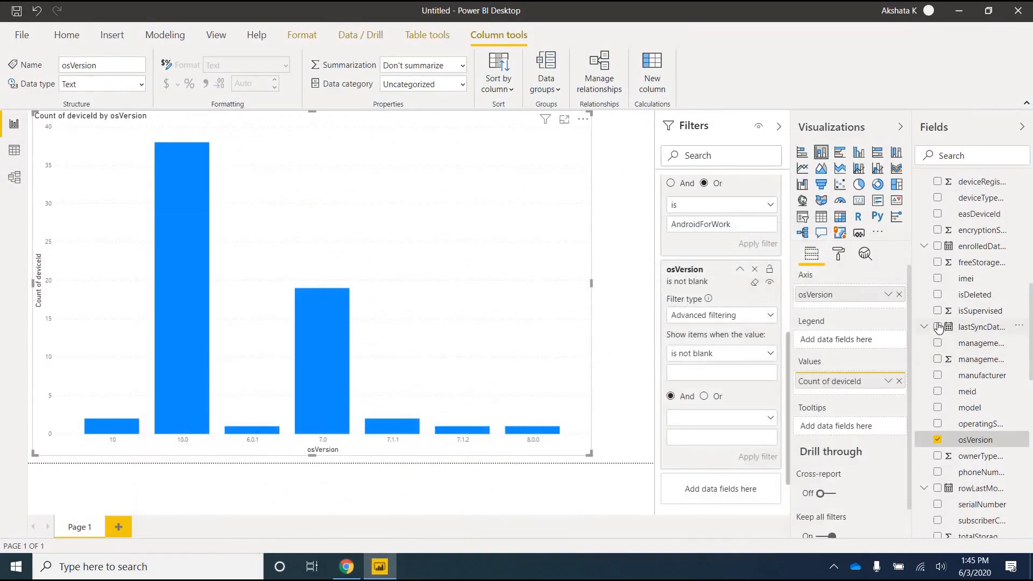
Recheck the article's step 18 in Chrome and add androidSecurityPatchLevel from the devices table to the chart's legend in Power BI Desktop.
scroll(973, 269, up, 5)
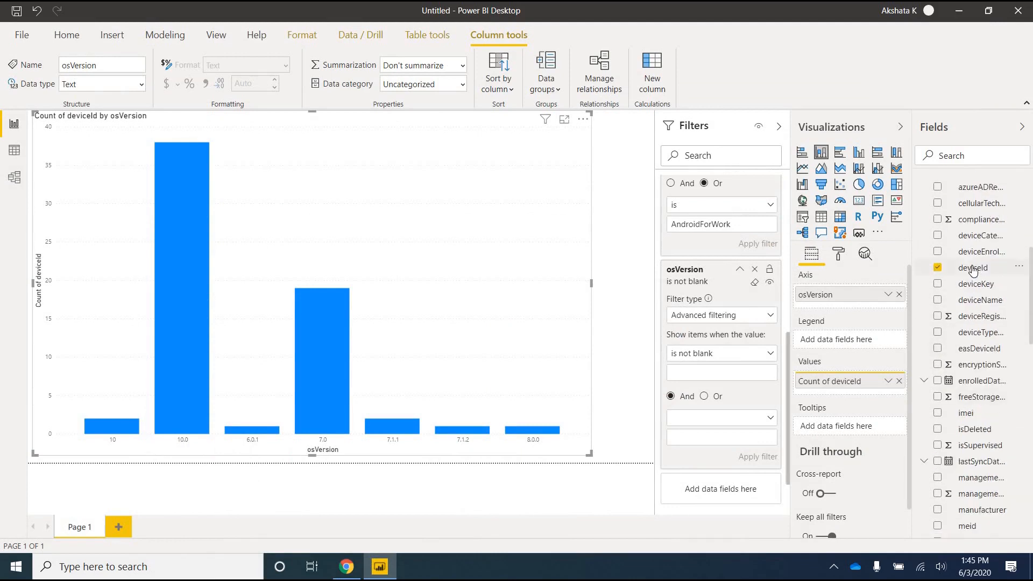
scroll(972, 269, up, 8)
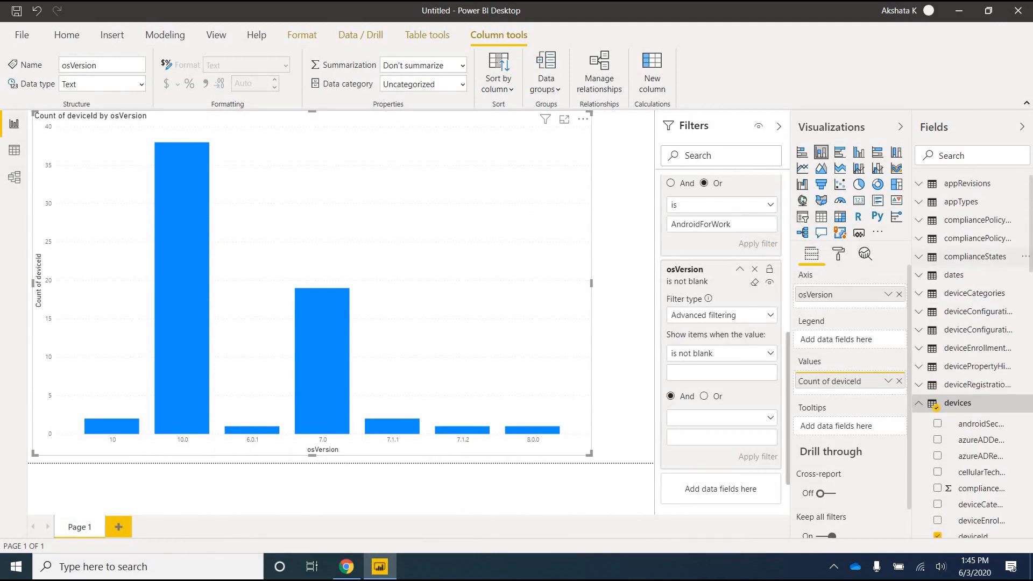
click(347, 566)
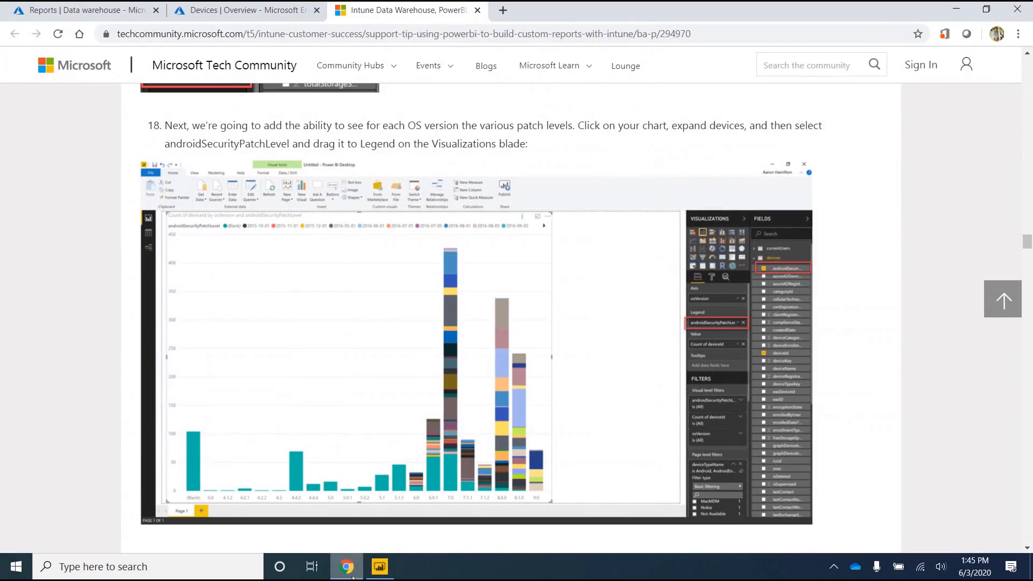
click(380, 567)
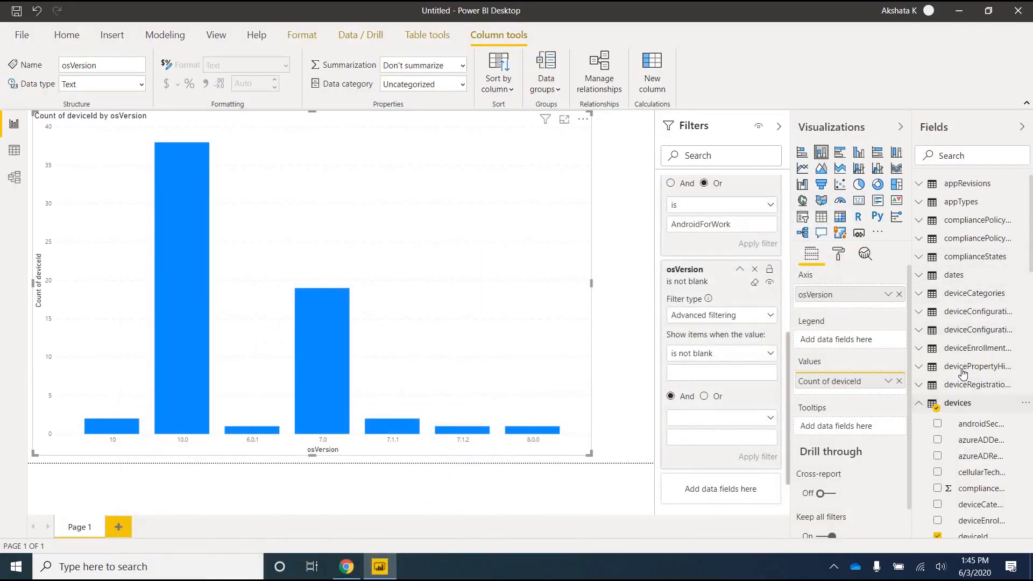
scroll(982, 301, down, 3)
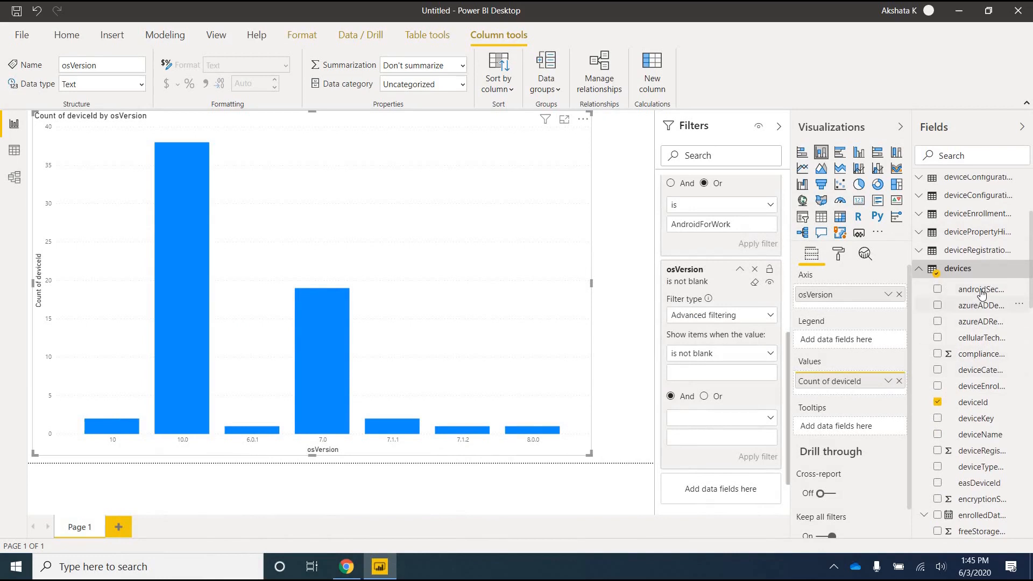
drag(981, 293, 847, 348)
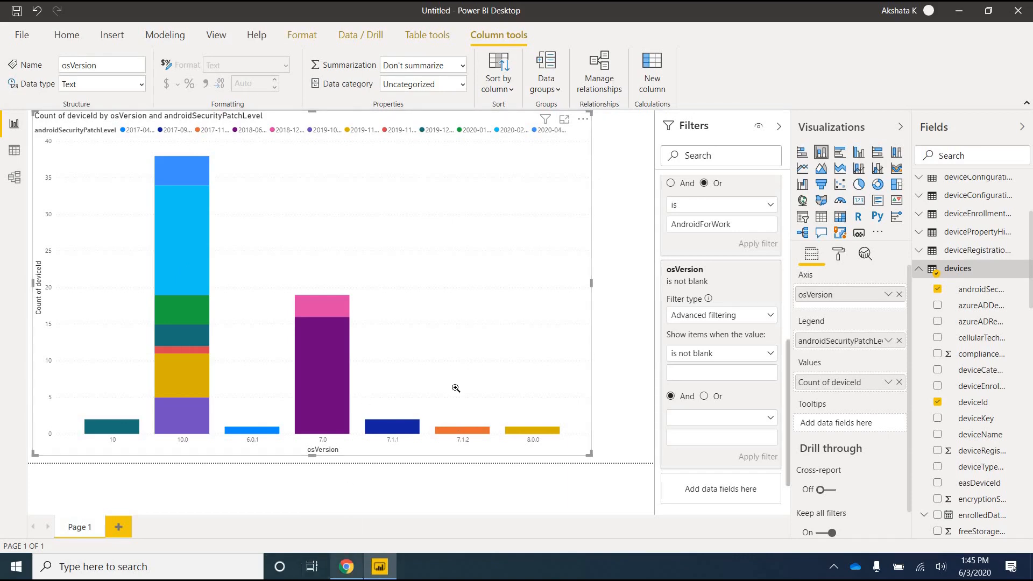
Read the article's step 19 in Chrome on enabling drill down by manufacturer and model, and return to Power BI Desktop.
click(349, 569)
scroll(261, 222, down, 6)
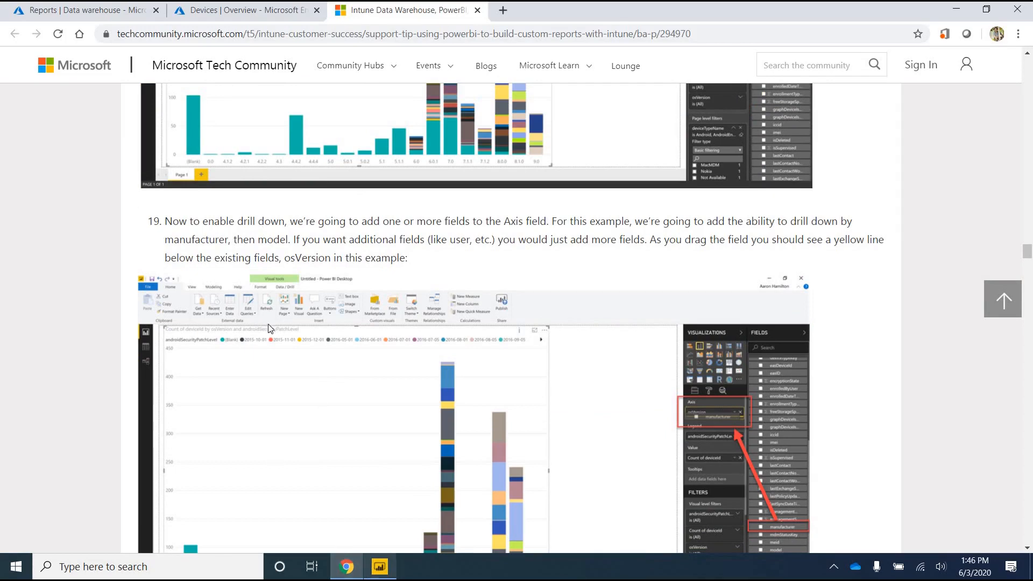
key(alt+Tab)
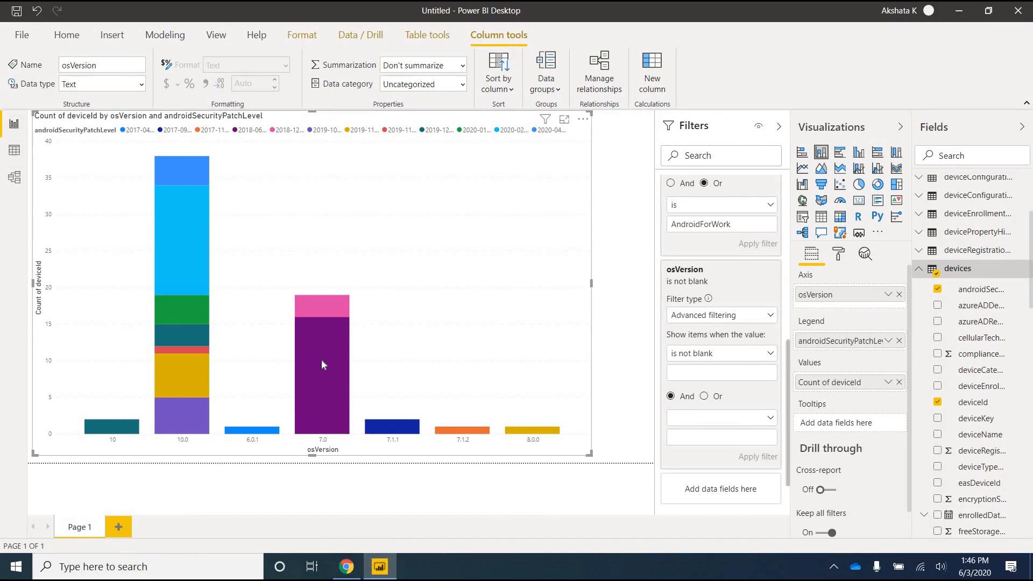
Highlight the largest patch-level segment of the 10.0 column, clear the highlight, and highlight the larger segment of the 7.0 column.
click(185, 254)
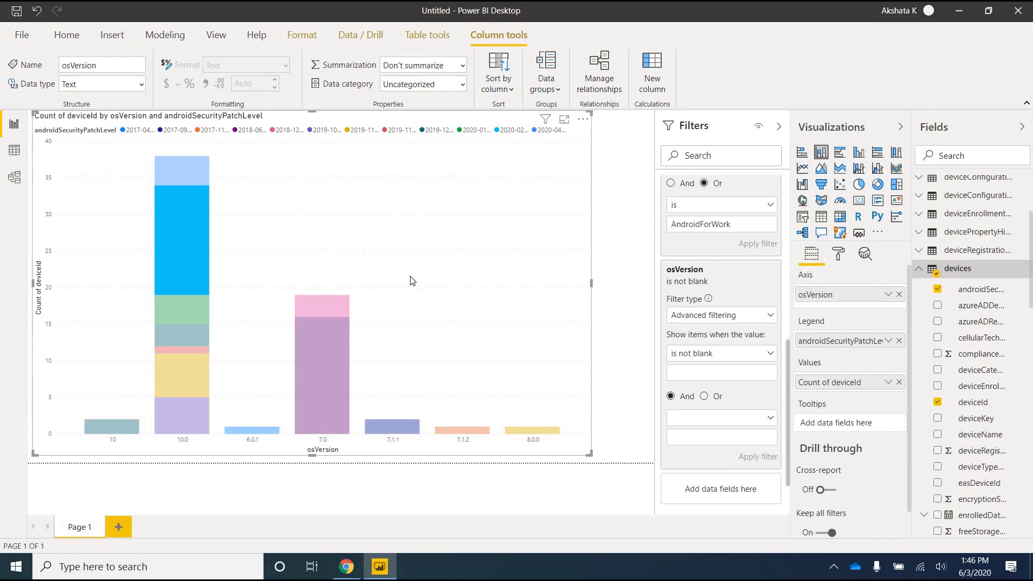
click(288, 379)
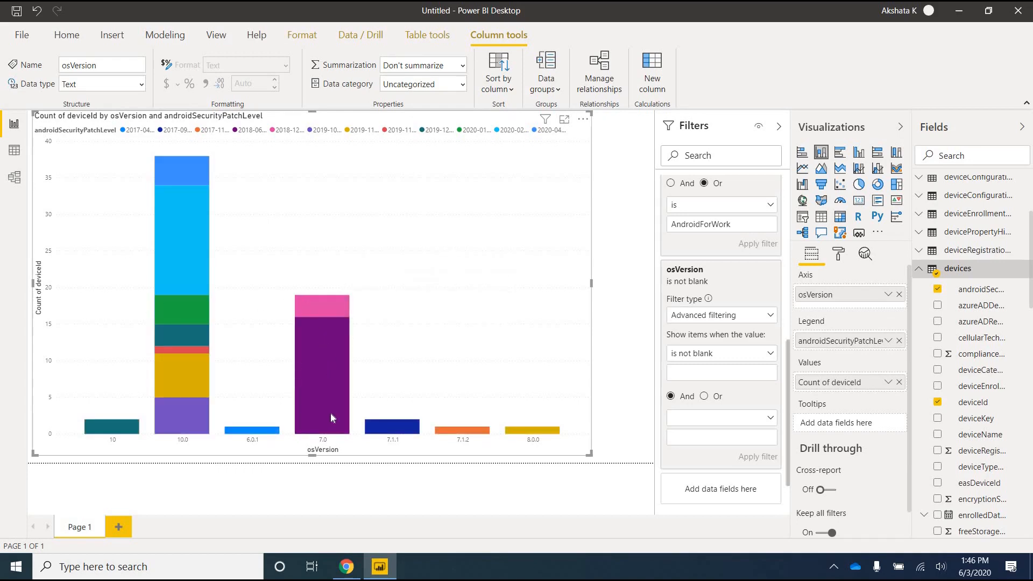
mouse_move(328, 429)
click(338, 357)
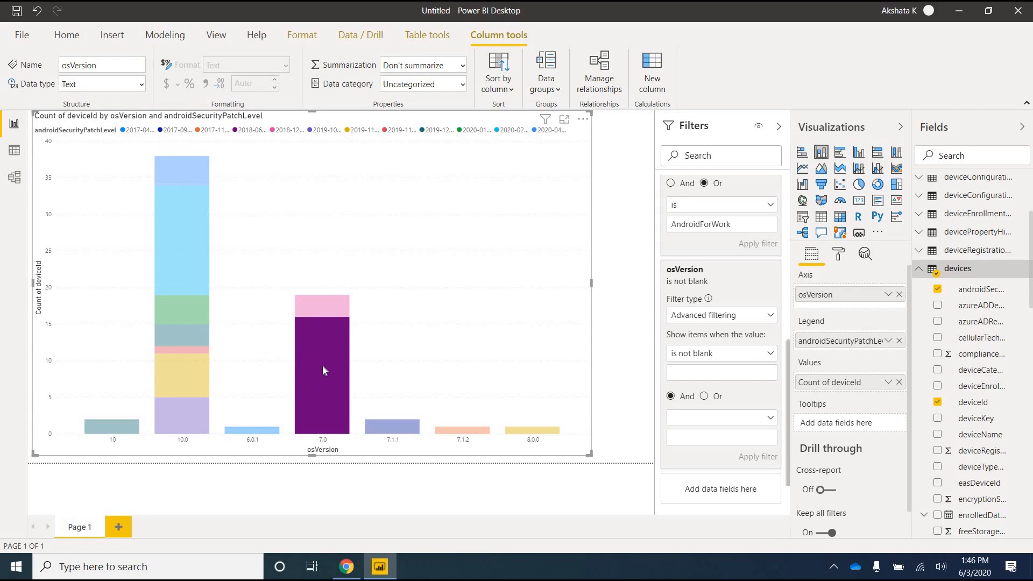
Add the manufacturer field from the devices table to the chart's axis below osVersion.
click(352, 574)
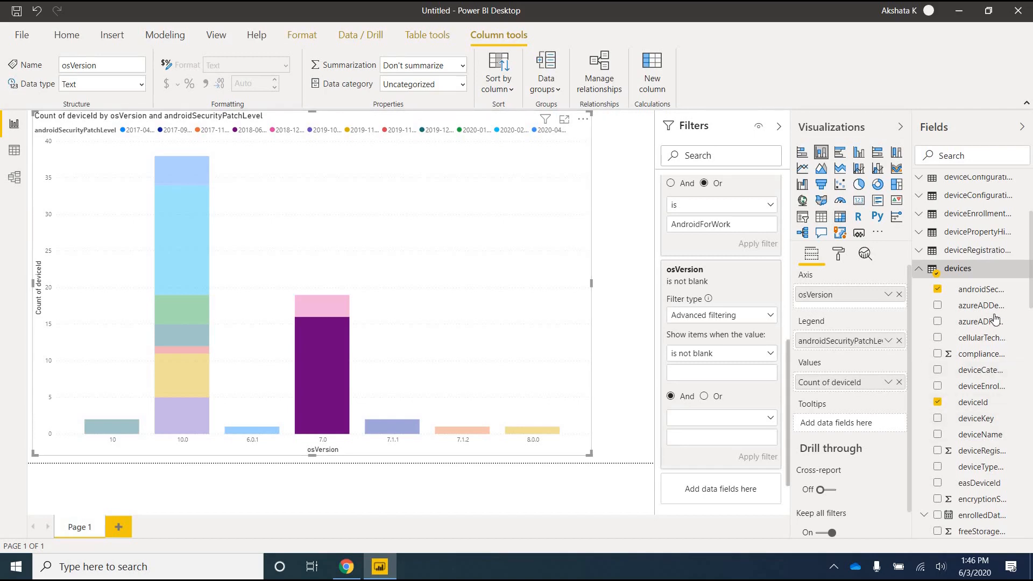
scroll(994, 322, down, 2)
scroll(994, 322, up, 2)
scroll(994, 322, down, 1)
scroll(993, 321, down, 4)
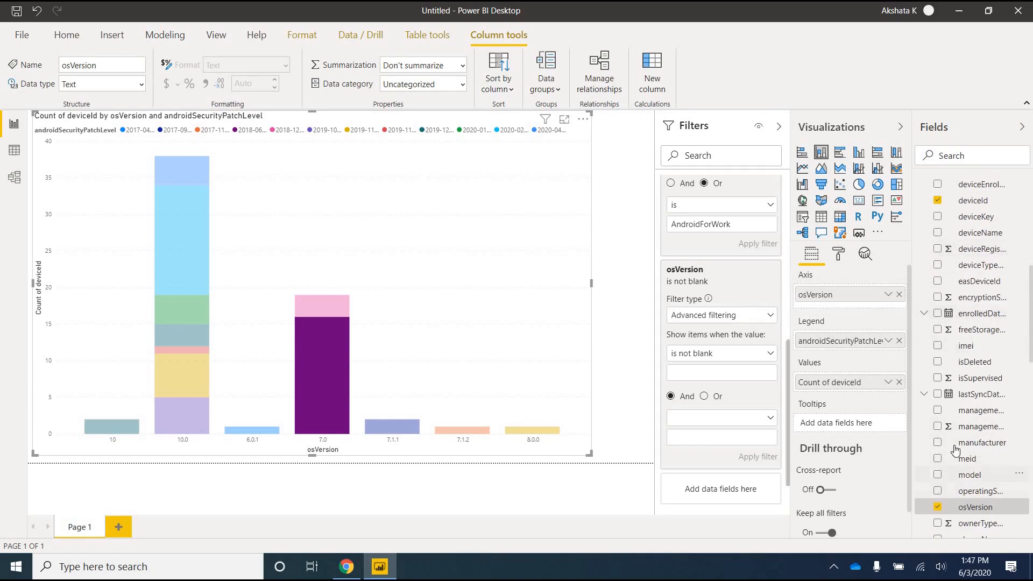
drag(983, 448, 864, 323)
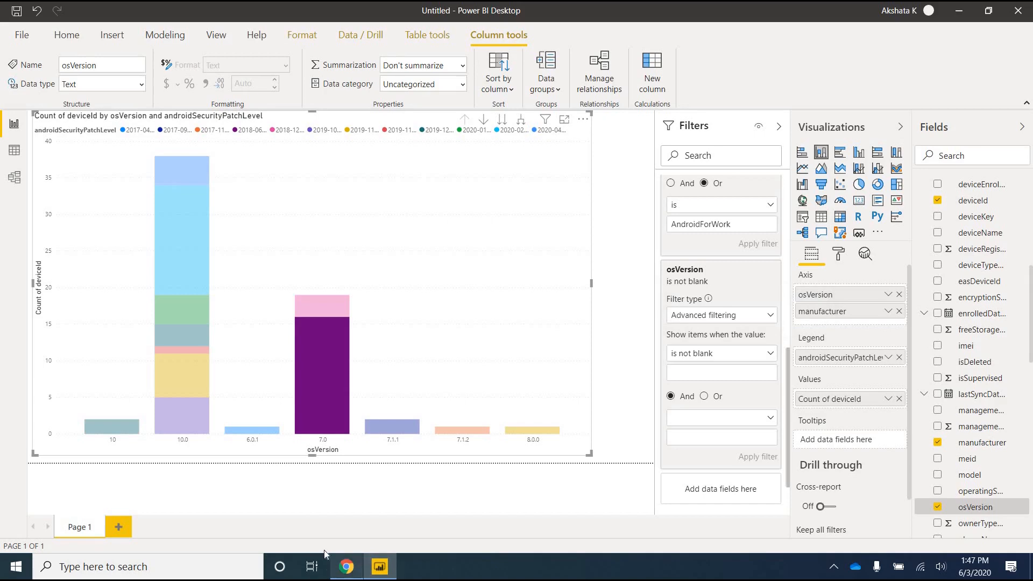
Read the article's step 20 in Chrome on adding further drill-down fields, and return to Power BI Desktop.
click(347, 566)
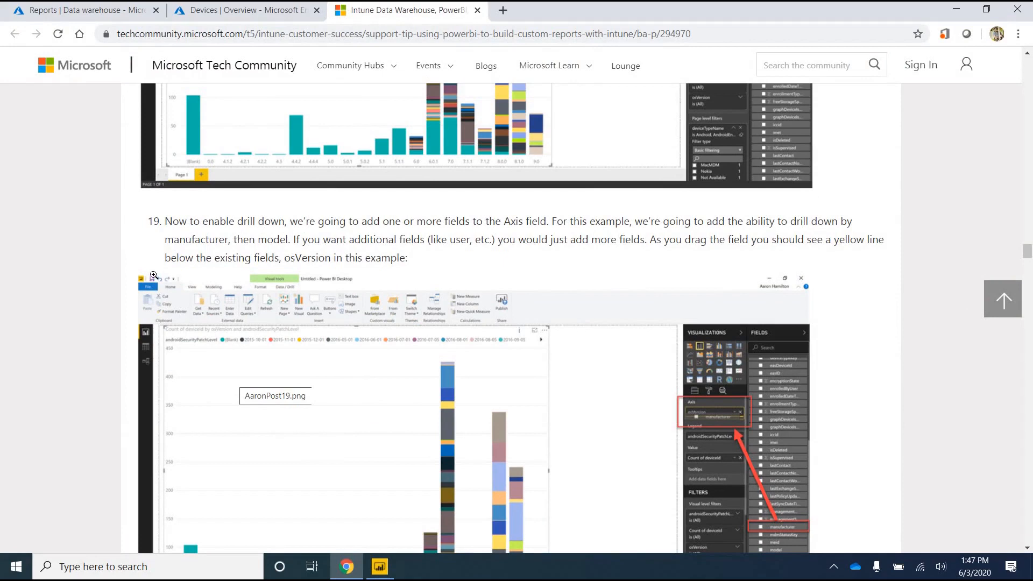
scroll(153, 274, down, 10)
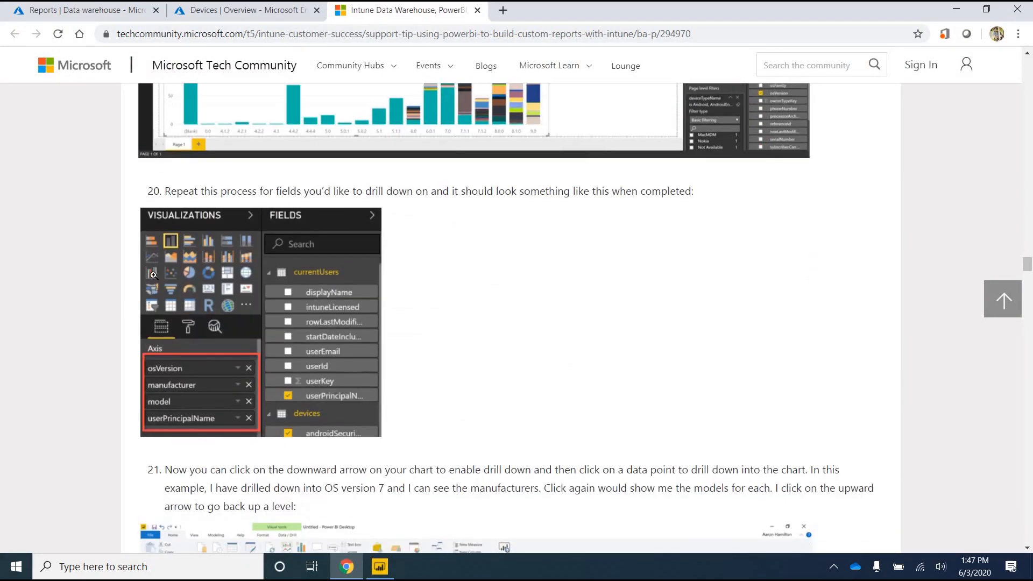
scroll(153, 274, down, 1)
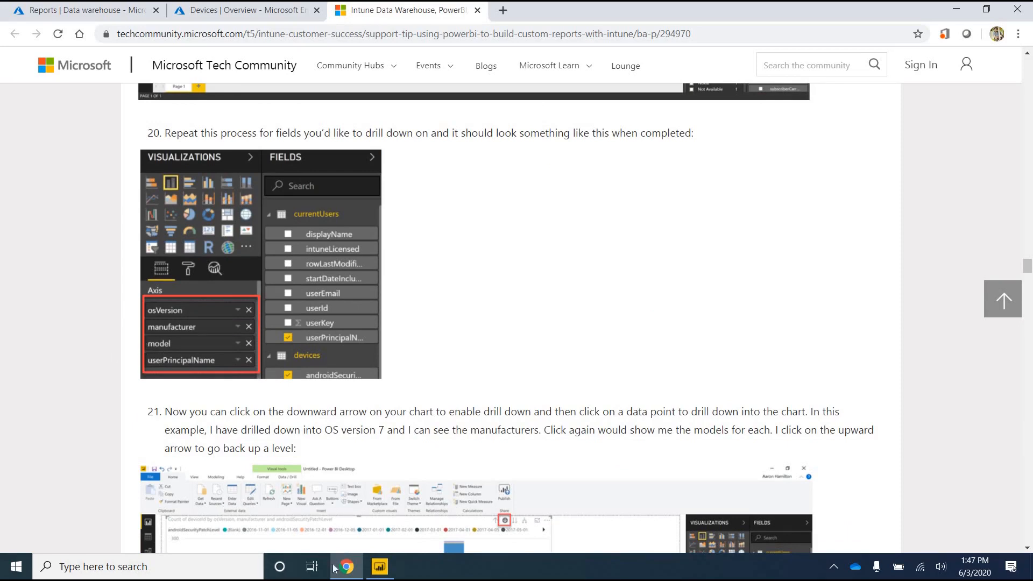
click(380, 566)
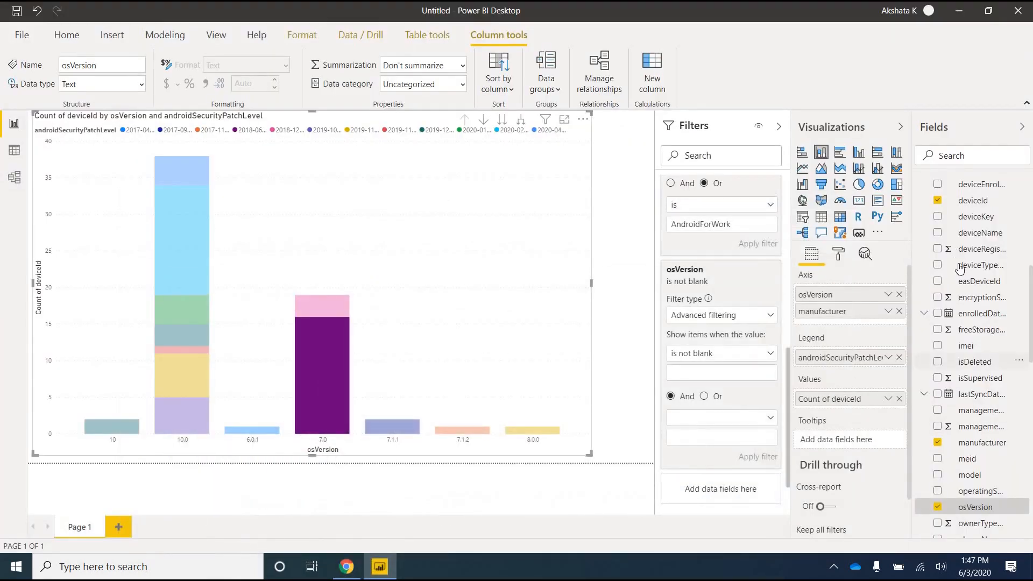
Collapse the devices table and add displayName from the users table to the chart's axis below manufacturer.
scroll(948, 282, up, 2)
scroll(936, 302, up, 6)
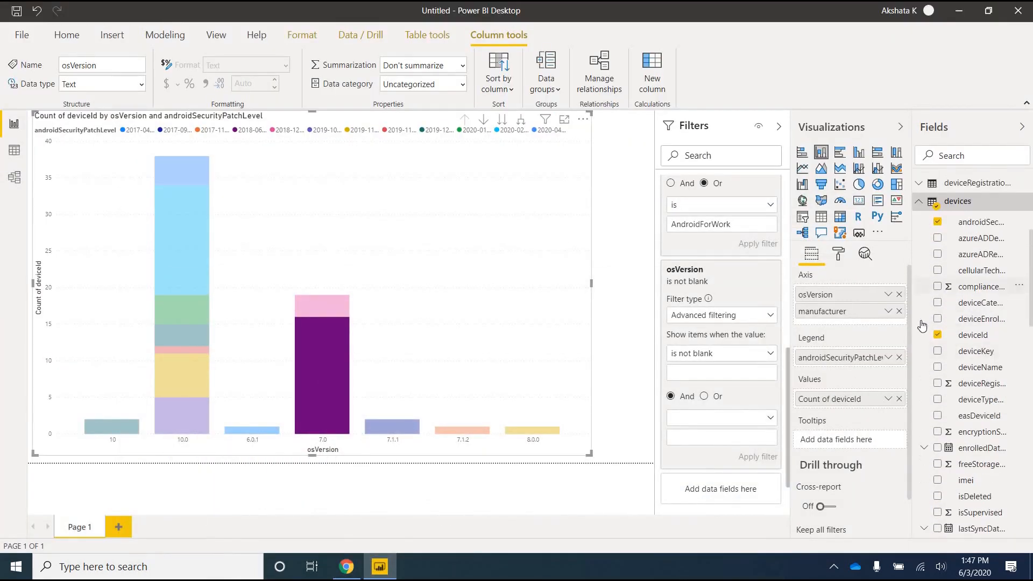
click(920, 335)
scroll(920, 409, down, 5)
click(919, 496)
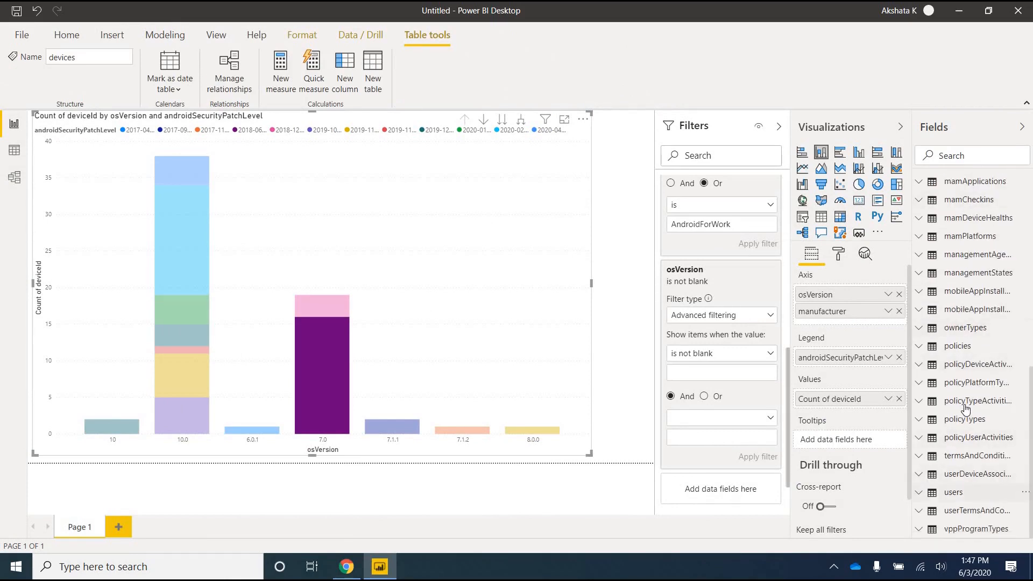
scroll(967, 408, down, 3)
drag(973, 381, 844, 323)
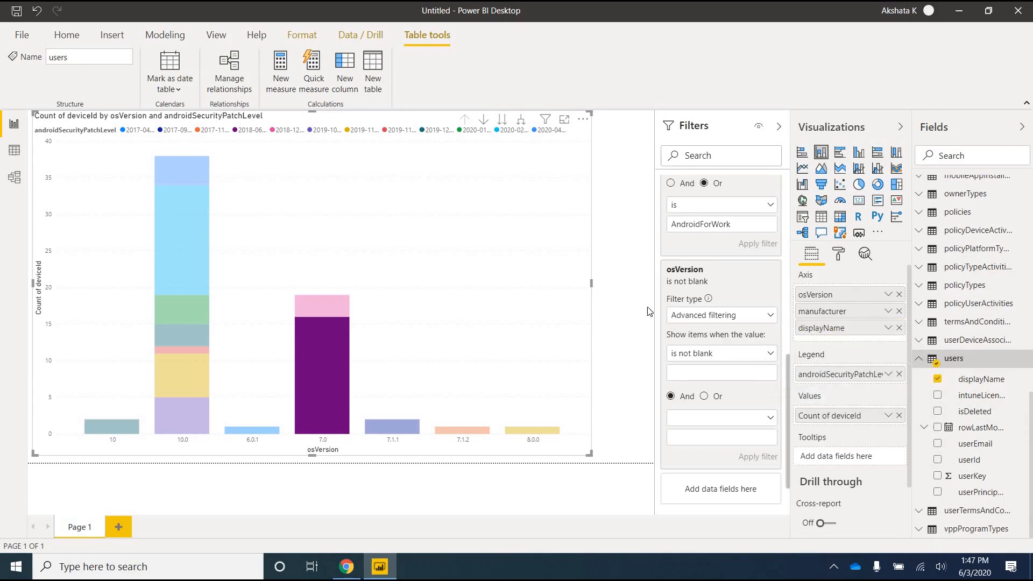
Turn on drill-down mode for the chart and inspect the details of the largest segments of the 10.0 and 7.0 columns.
click(485, 121)
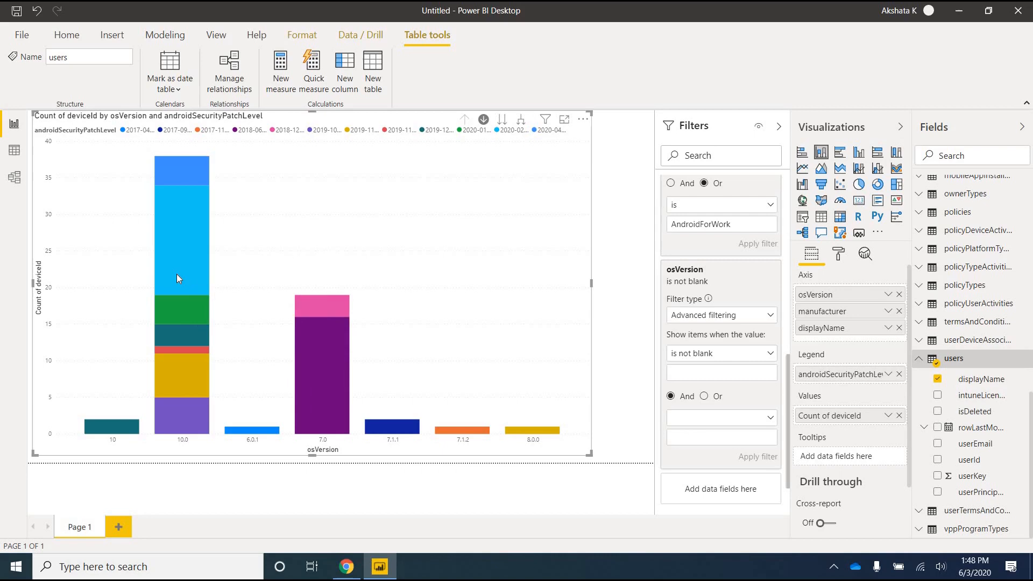
mouse_move(177, 275)
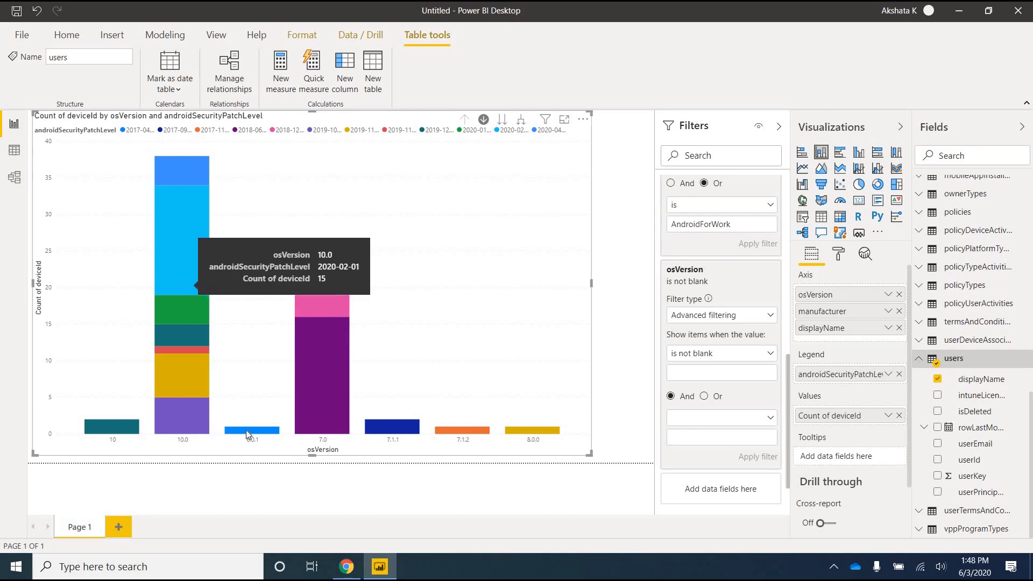
mouse_move(246, 431)
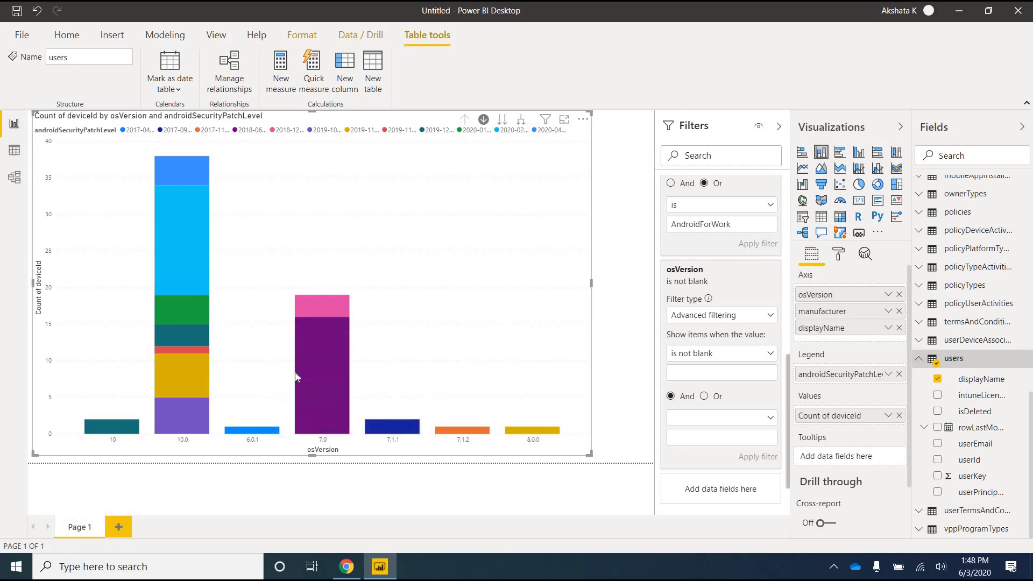
mouse_move(318, 376)
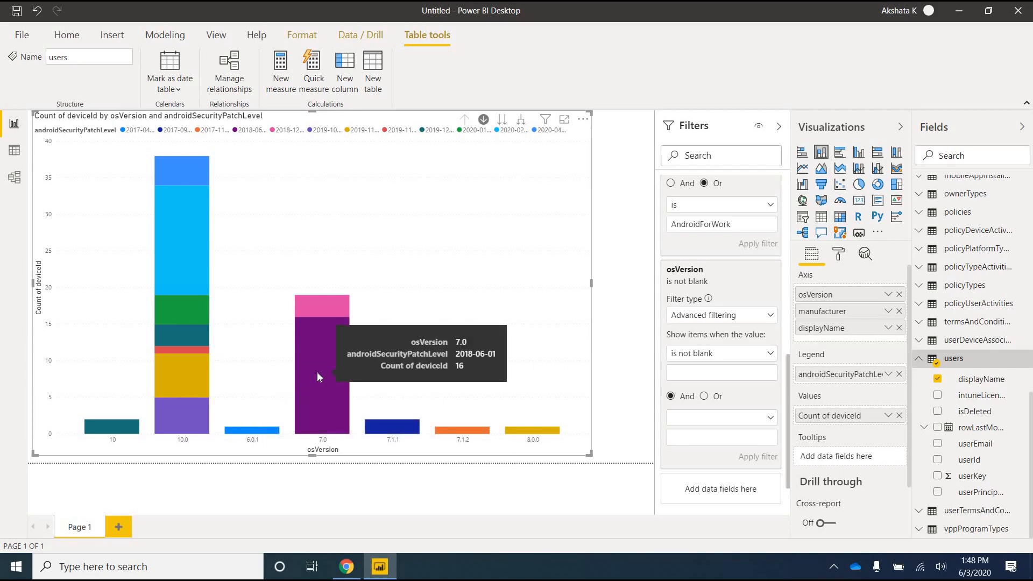
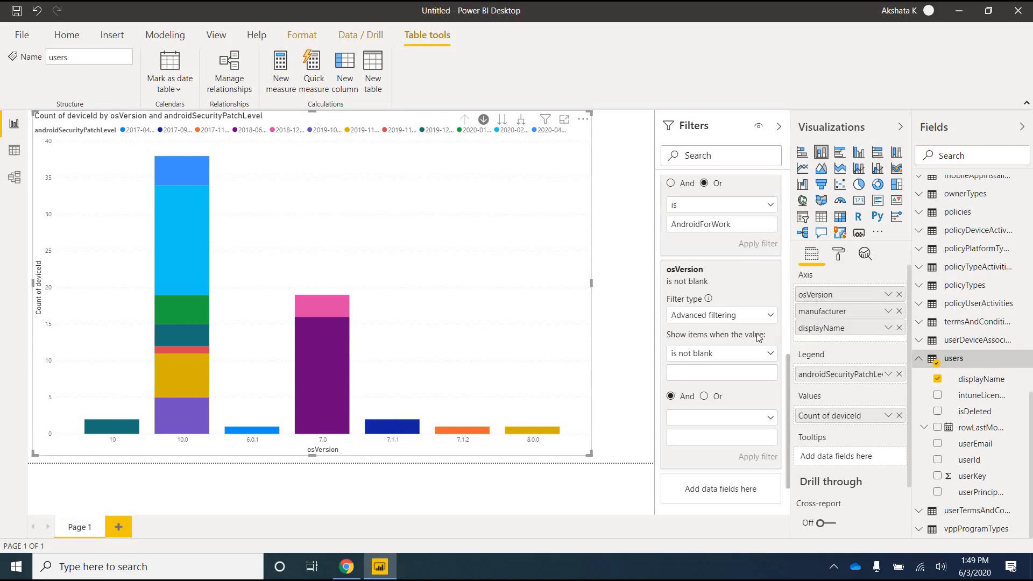
Drill into the 7.0 column to the manufacturer level and inspect the details of the Xiaomi and samsung columns.
click(482, 119)
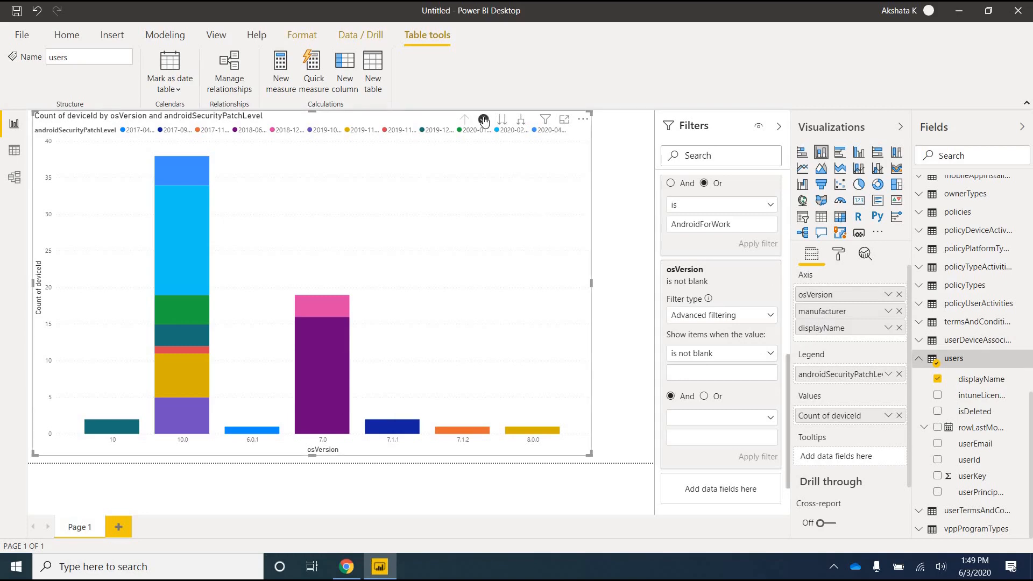
click(331, 356)
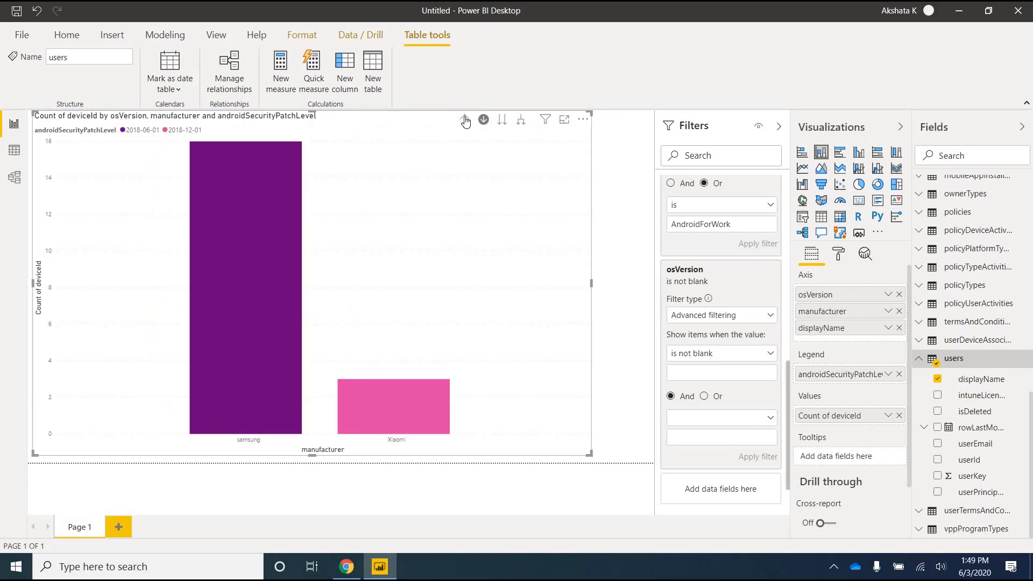
click(332, 404)
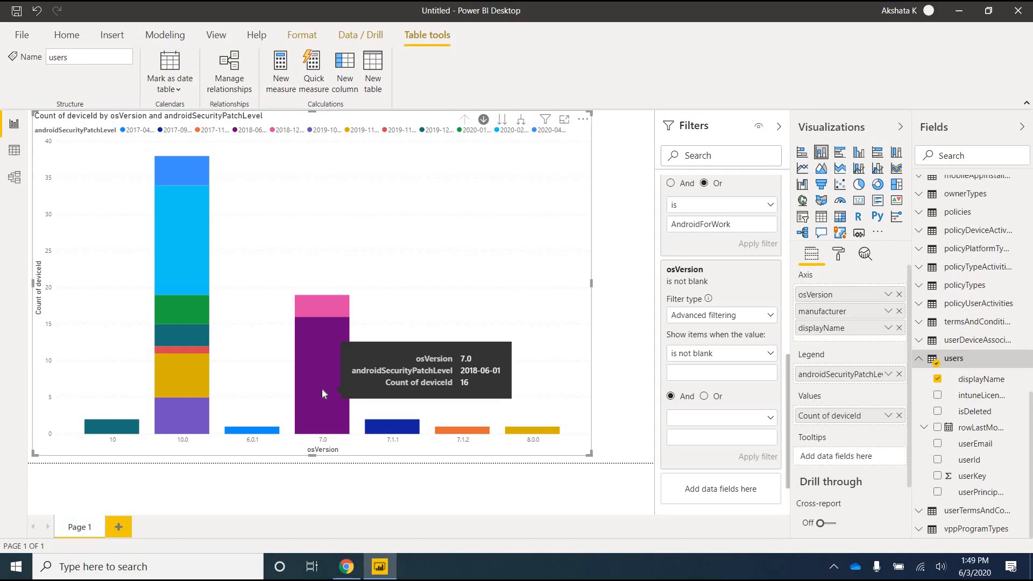
click(322, 388)
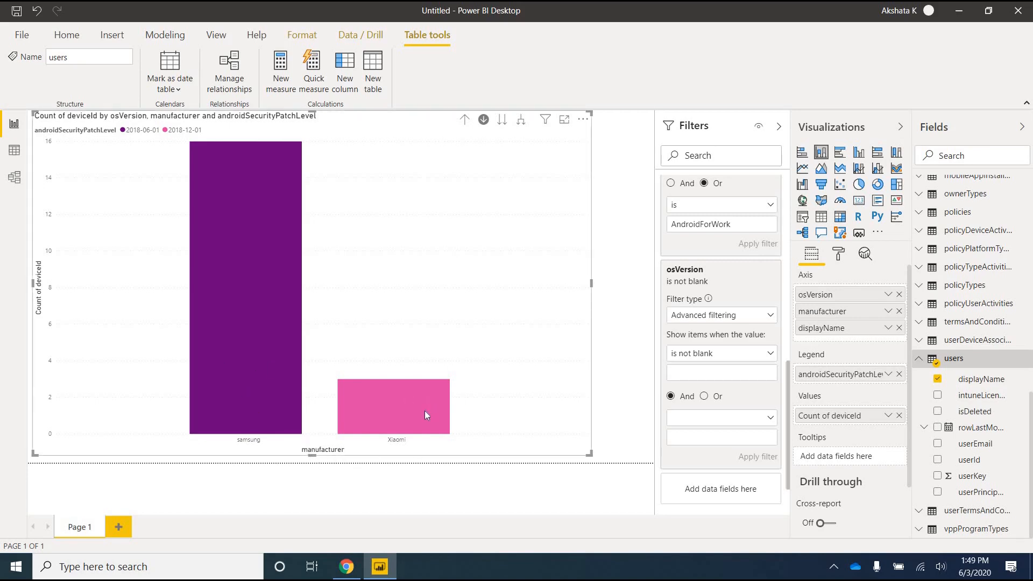
mouse_move(425, 412)
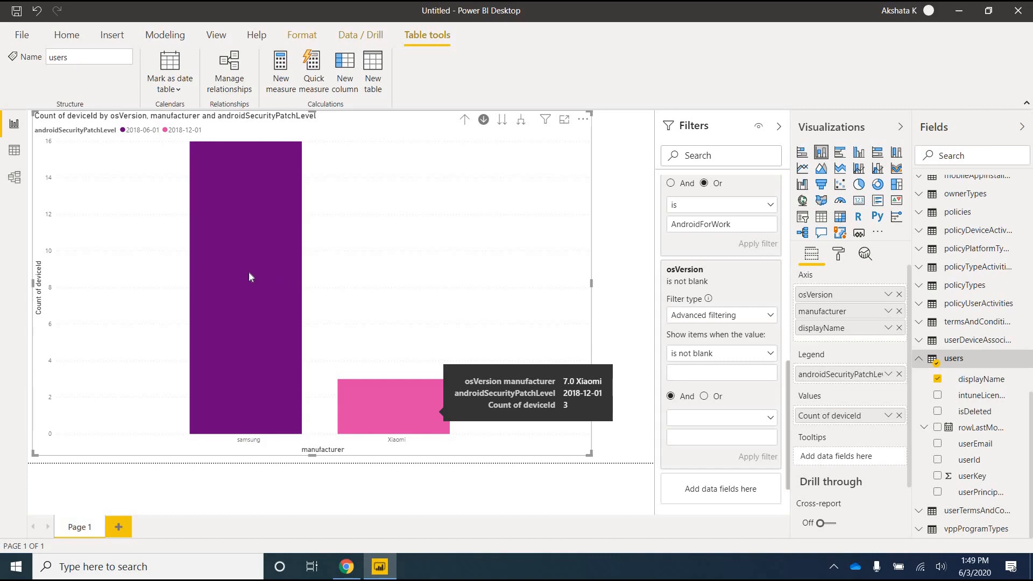
mouse_move(249, 277)
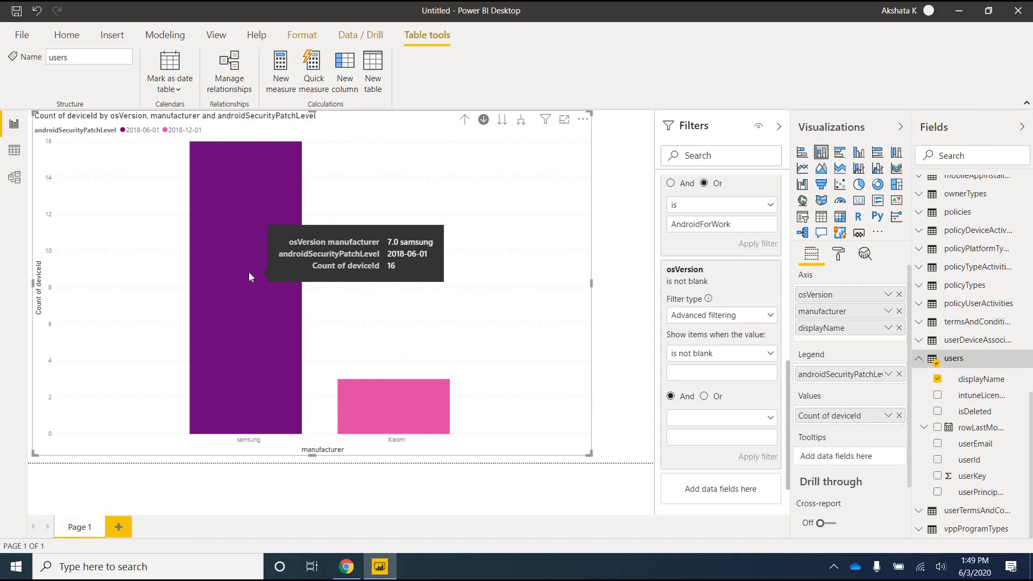
mouse_move(378, 420)
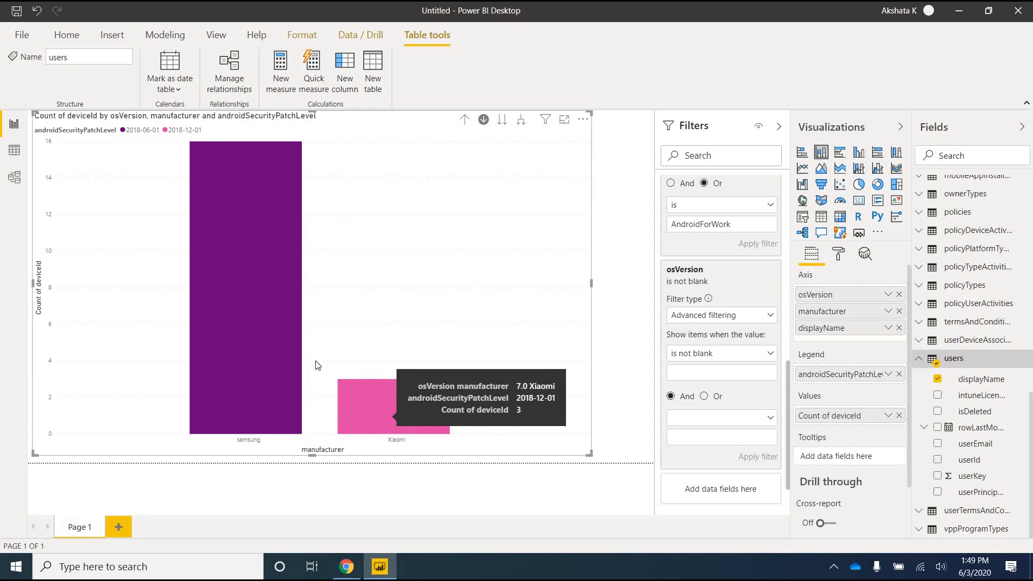
mouse_move(279, 326)
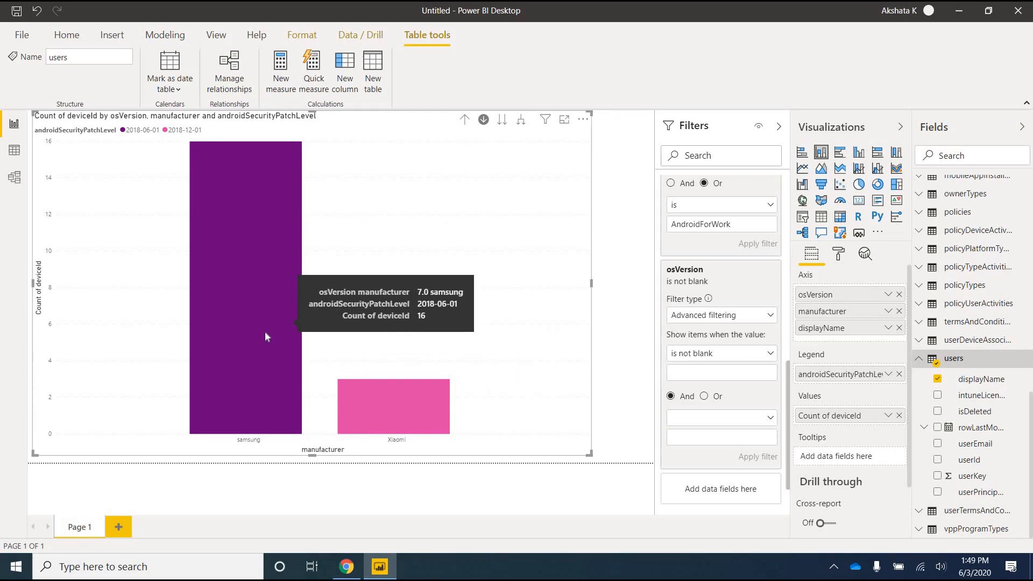
Drill into the samsung column to the displayName level, and drill back up to the osVersion level.
click(265, 336)
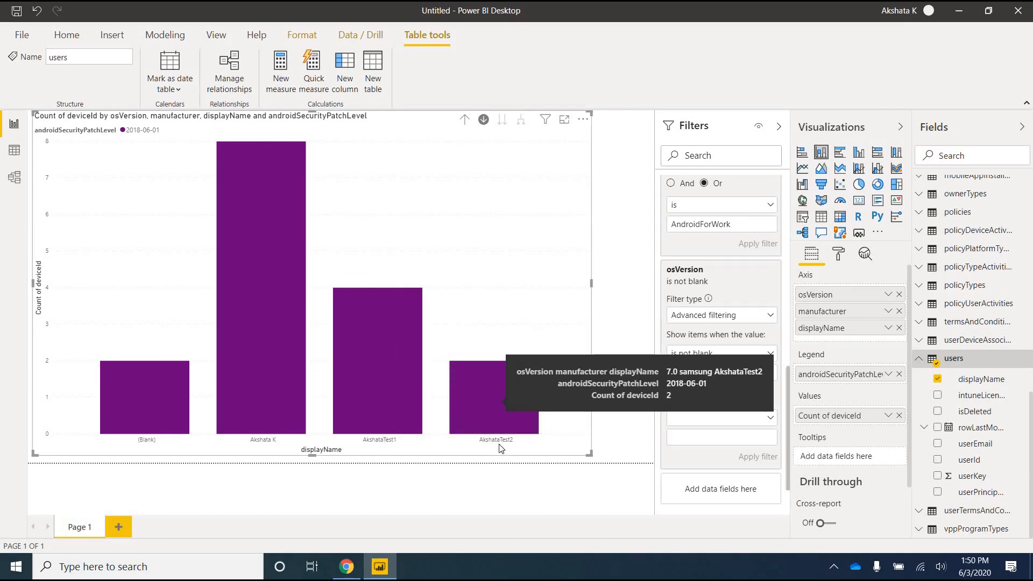
click(466, 122)
click(465, 123)
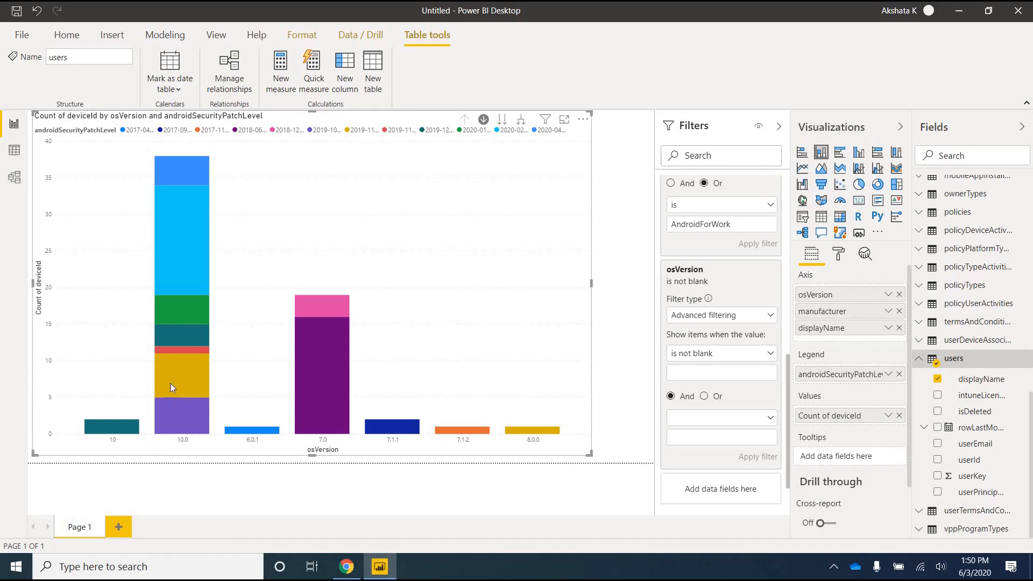
Drill from the 7.1.2 column through Xiaomi to displayName, go up one level, and drill into Xiaomi again.
click(460, 429)
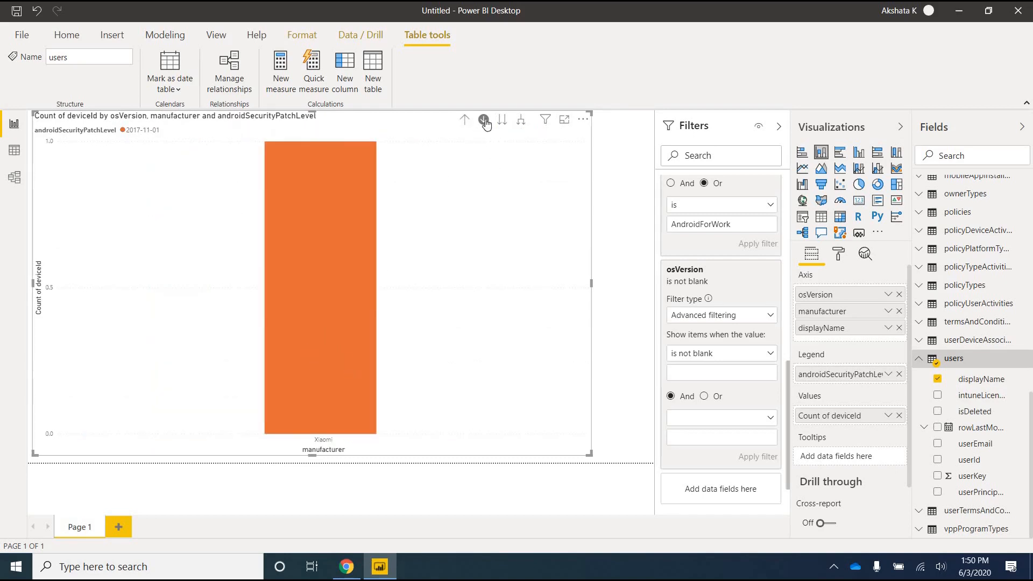
click(330, 312)
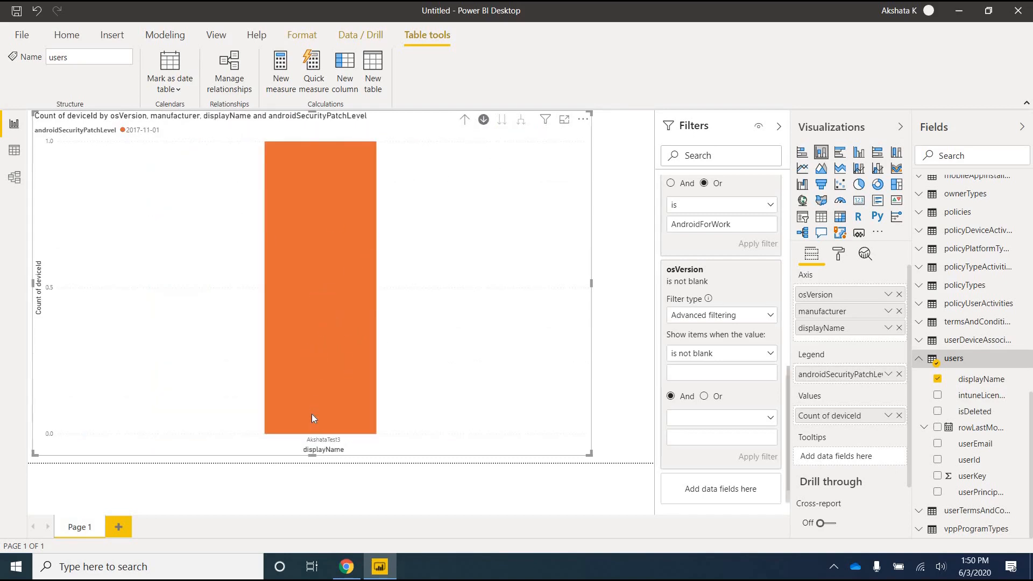
click(464, 119)
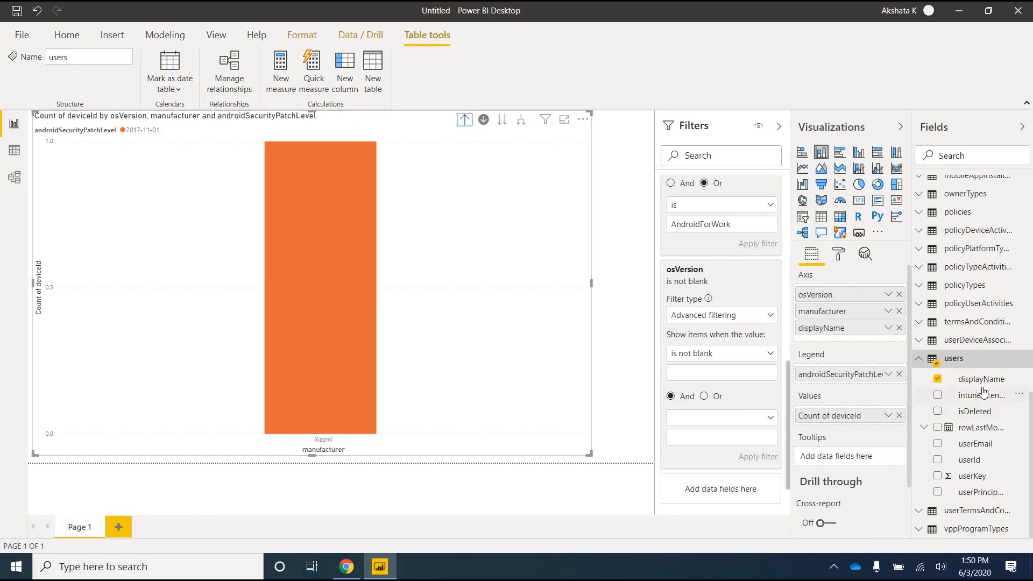
scroll(982, 380, up, 3)
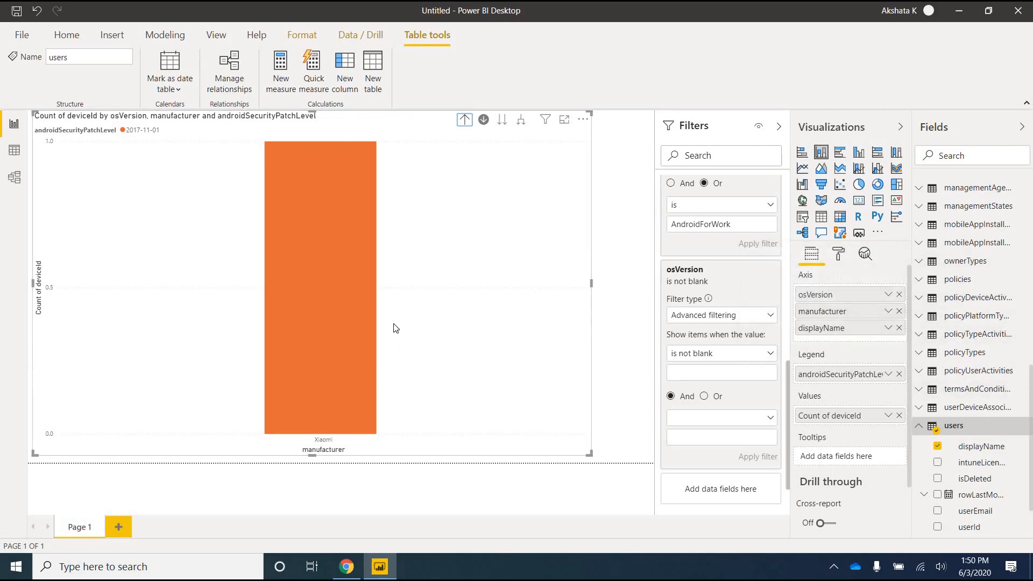
click(345, 338)
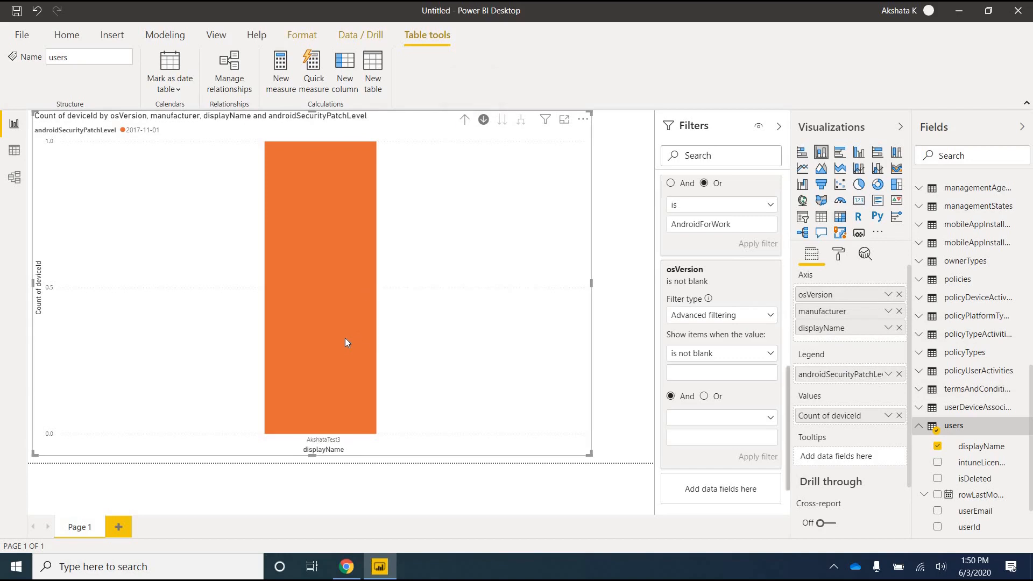
mouse_move(327, 200)
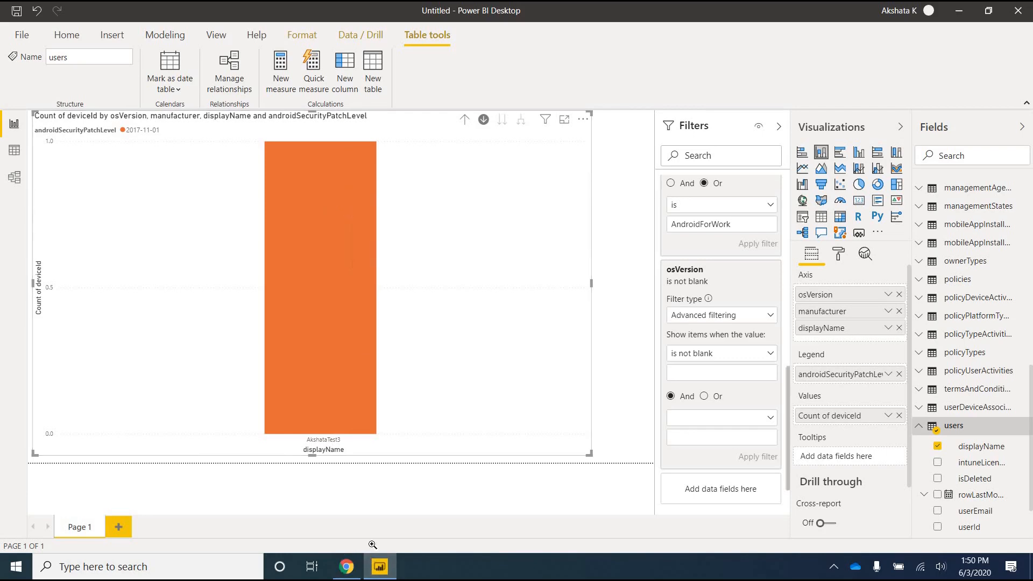
Collapse the users table, expand the devices table in the field list, and review its fields and the filters on the chart.
click(346, 566)
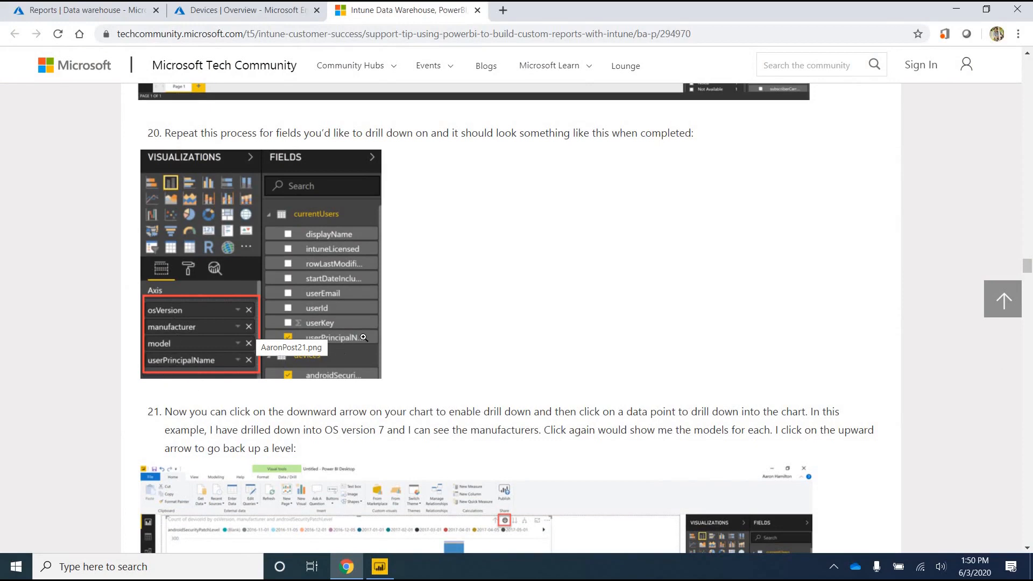
key(alt+Tab)
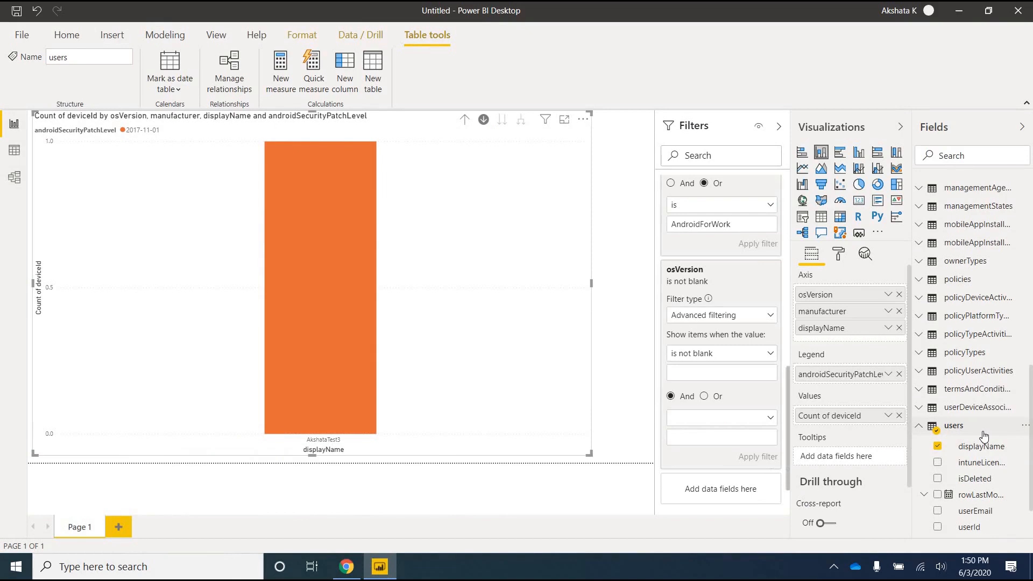
scroll(981, 431, down, 2)
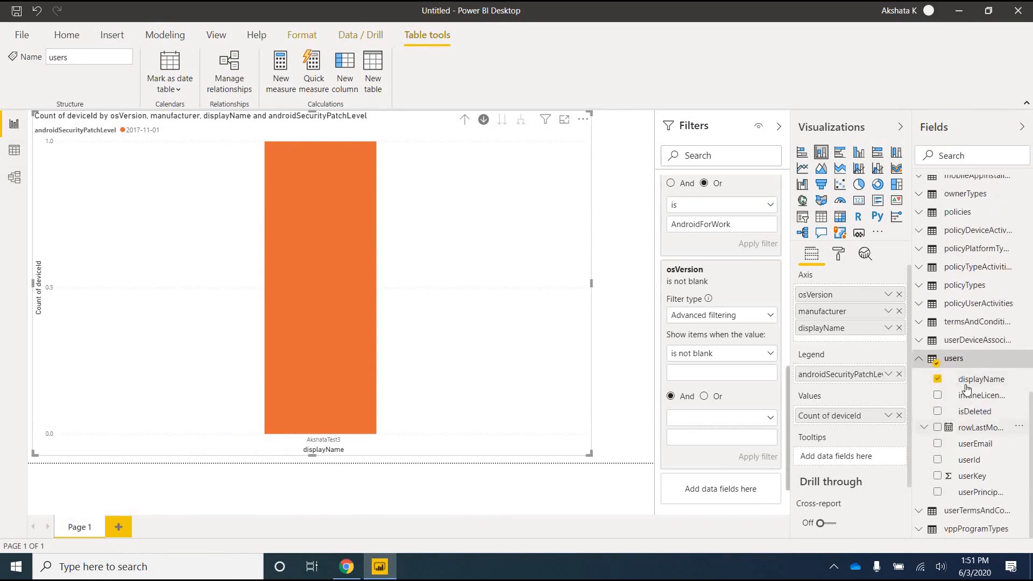
click(919, 358)
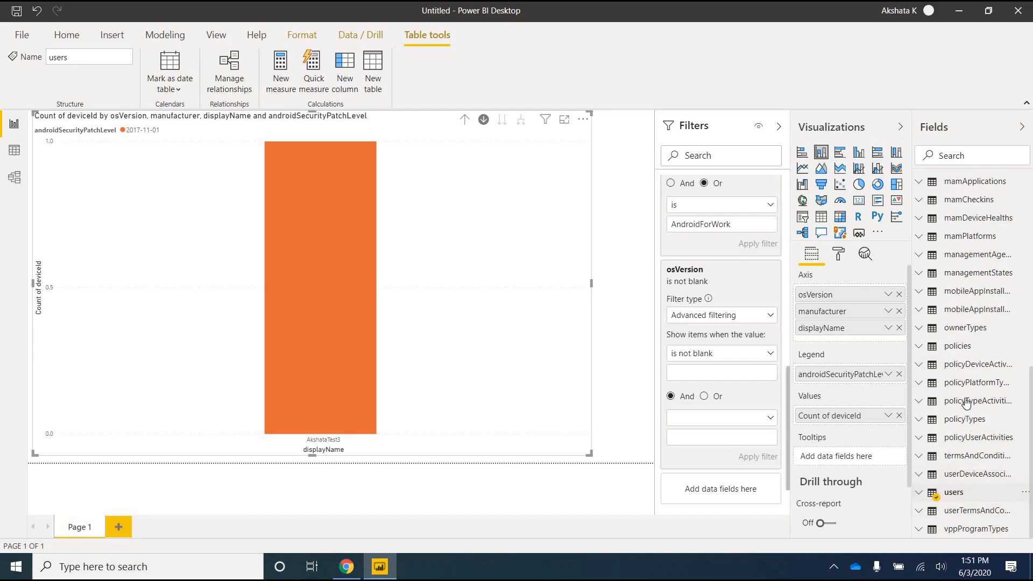
scroll(969, 398, up, 10)
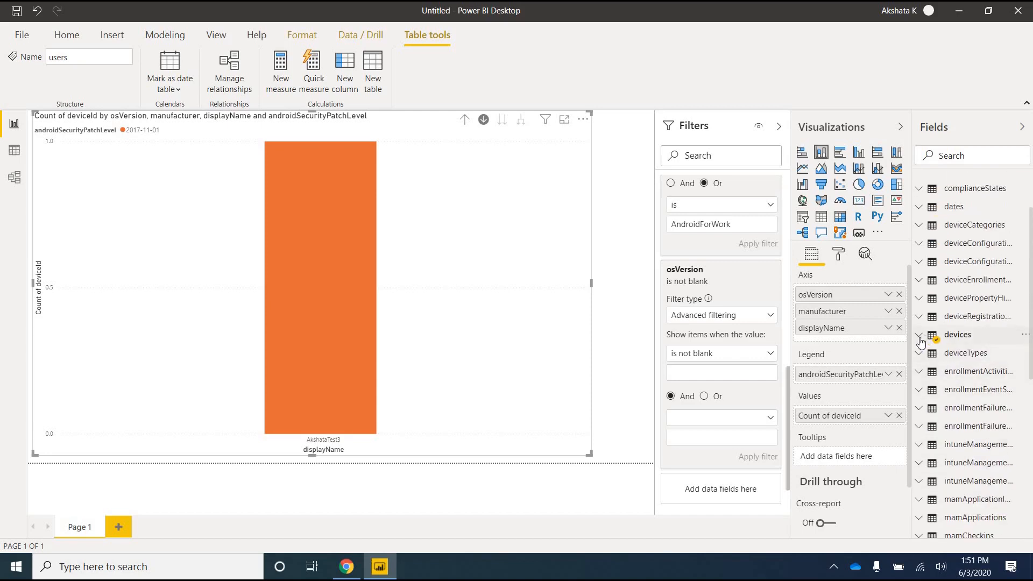
click(957, 339)
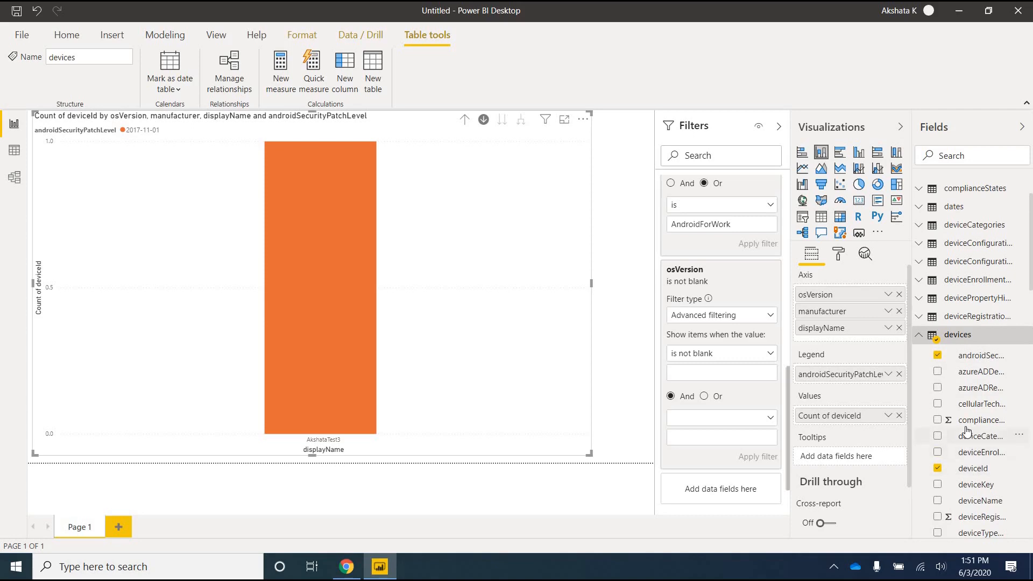
scroll(947, 425, down, 5)
scroll(925, 376, up, 3)
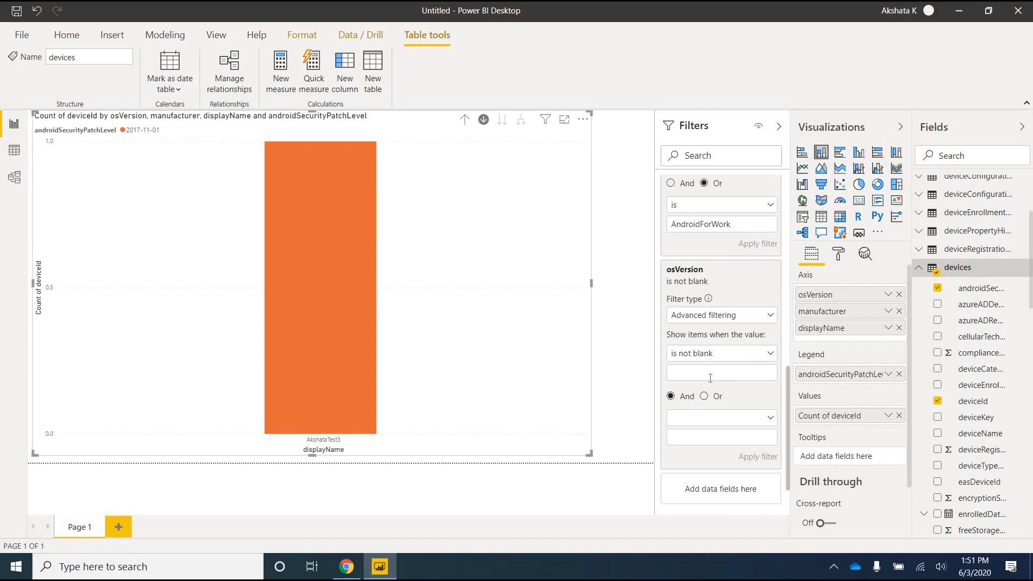
scroll(711, 385, up, 5)
scroll(708, 368, up, 5)
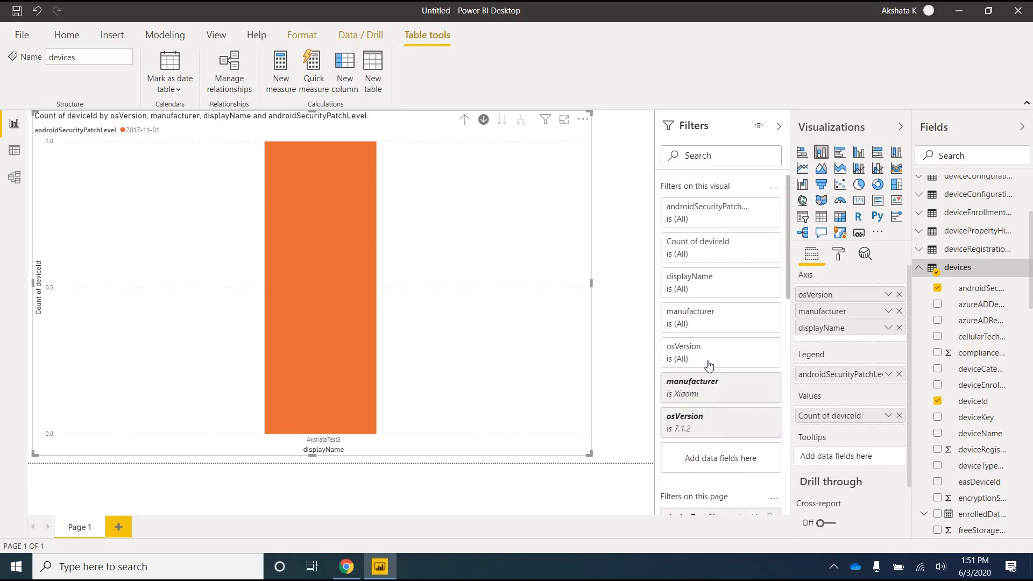
Switch to the Tech Community article in Chrome and read steps 21 to 28 on drilling down, adding slicers and a grid, and publishing.
click(355, 572)
scroll(466, 400, down, 5)
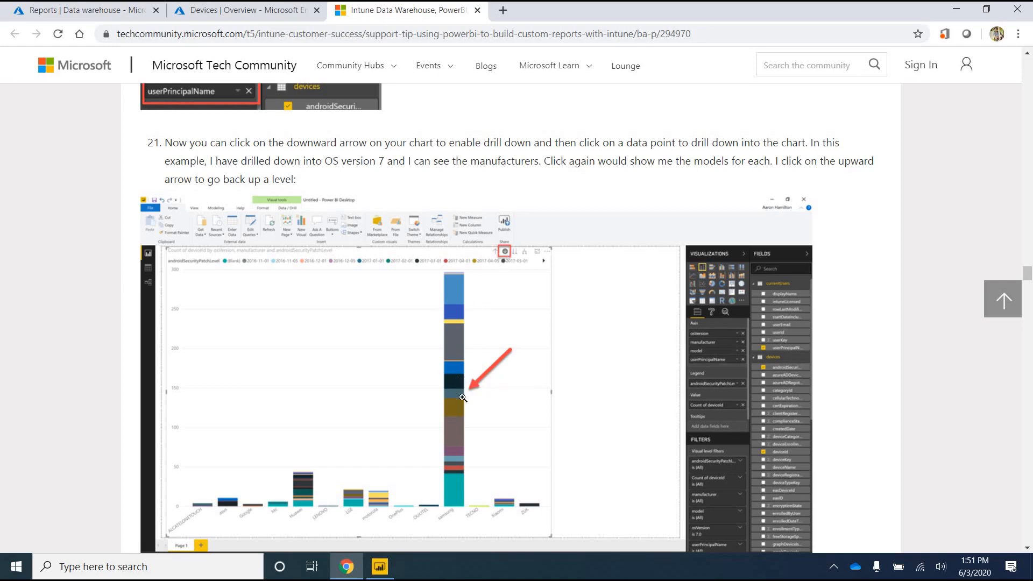
scroll(480, 311, down, 12)
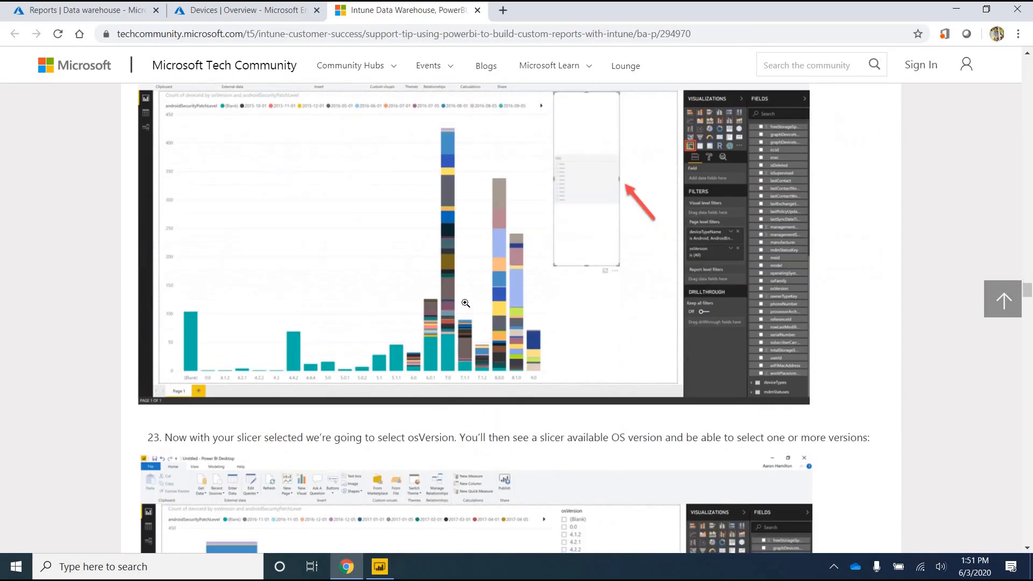
scroll(627, 358, up, 12)
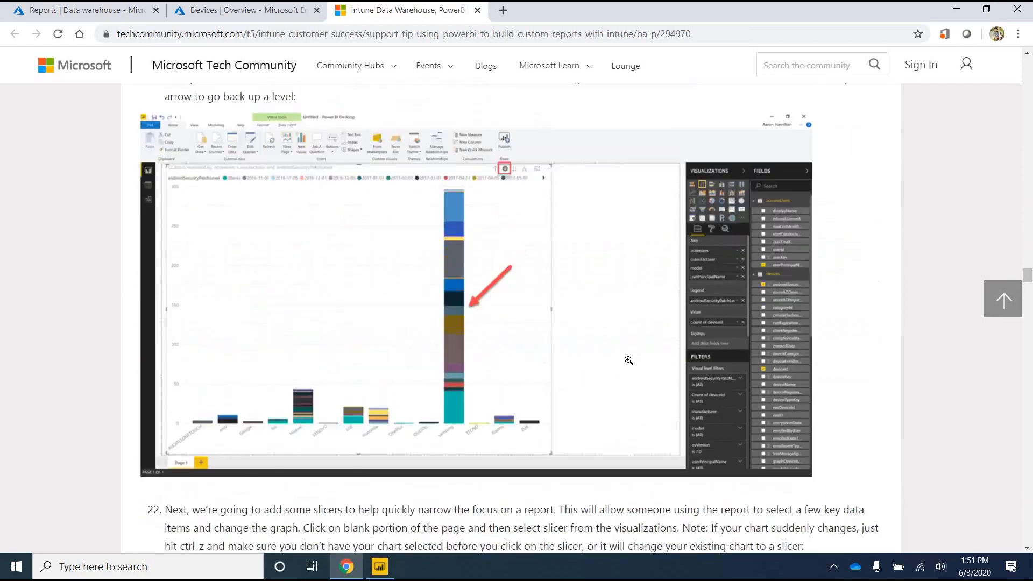
scroll(607, 406, down, 5)
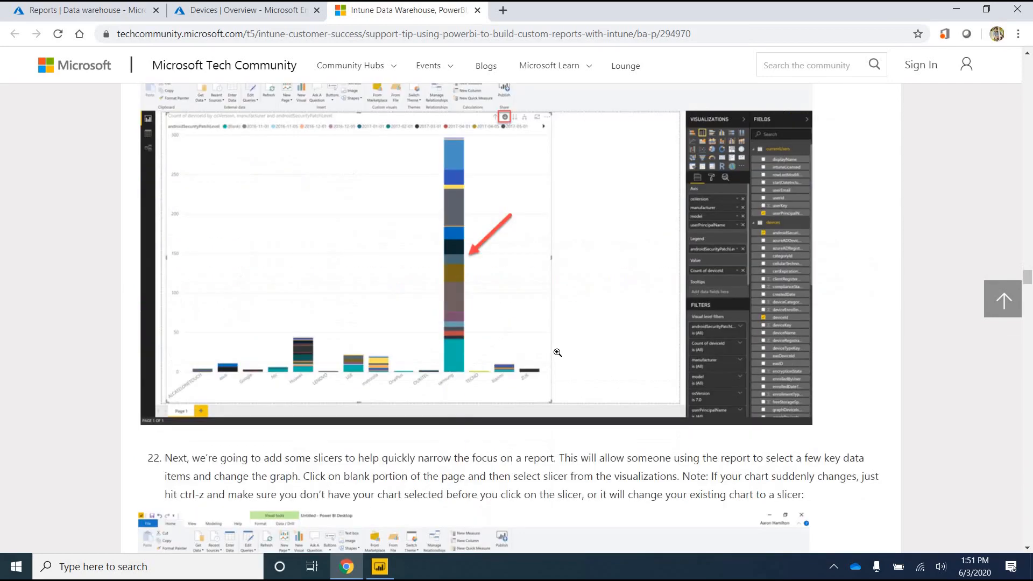
scroll(570, 248, down, 7)
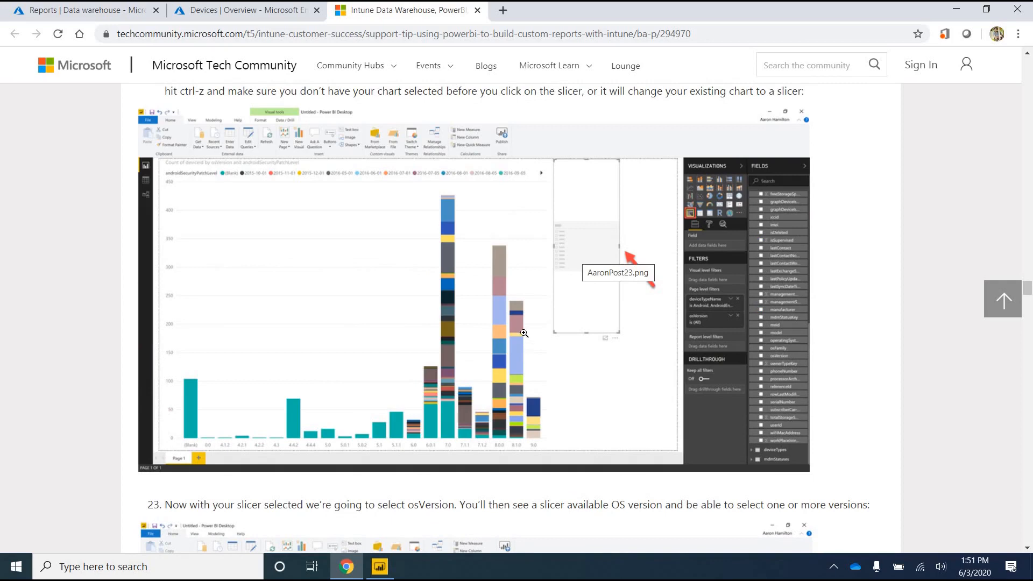
scroll(538, 387, down, 6)
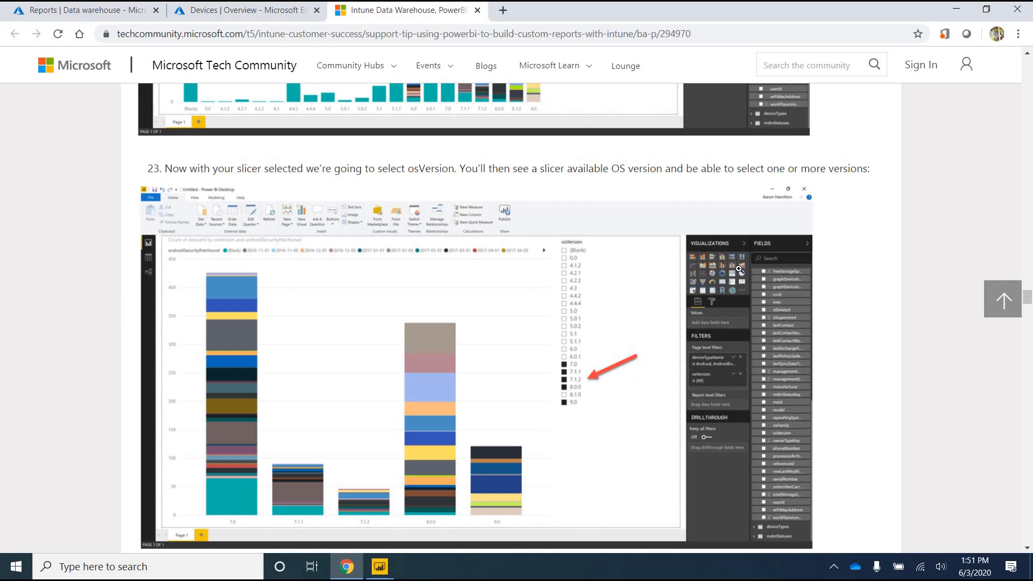
scroll(713, 215, down, 4)
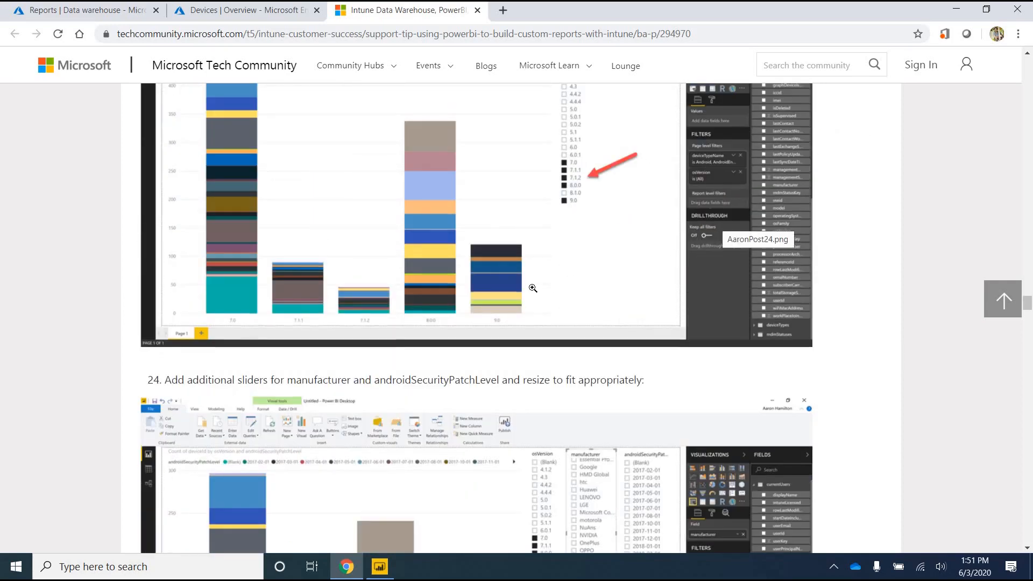
scroll(533, 288, down, 13)
scroll(532, 288, down, 14)
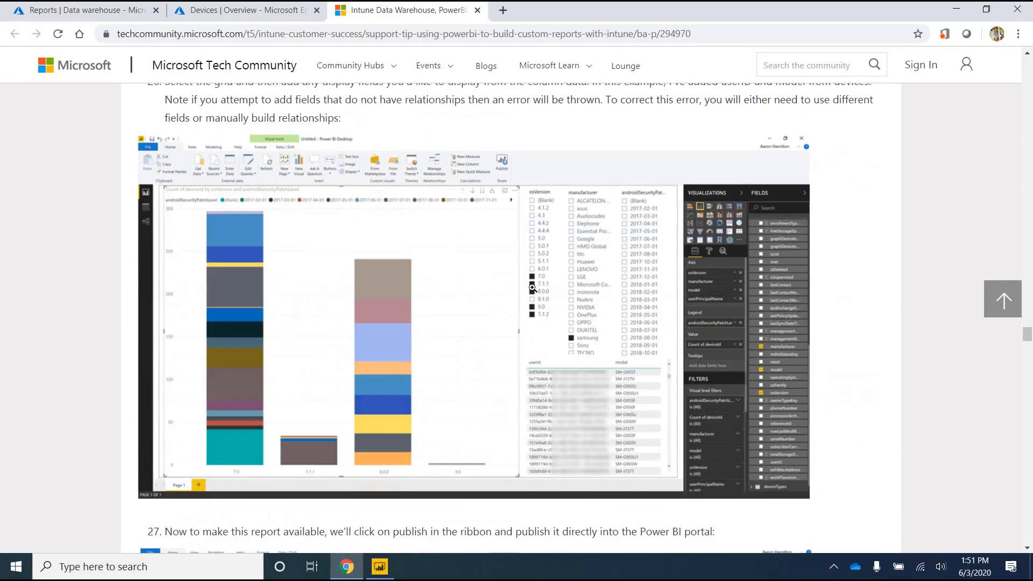
scroll(533, 288, down, 1)
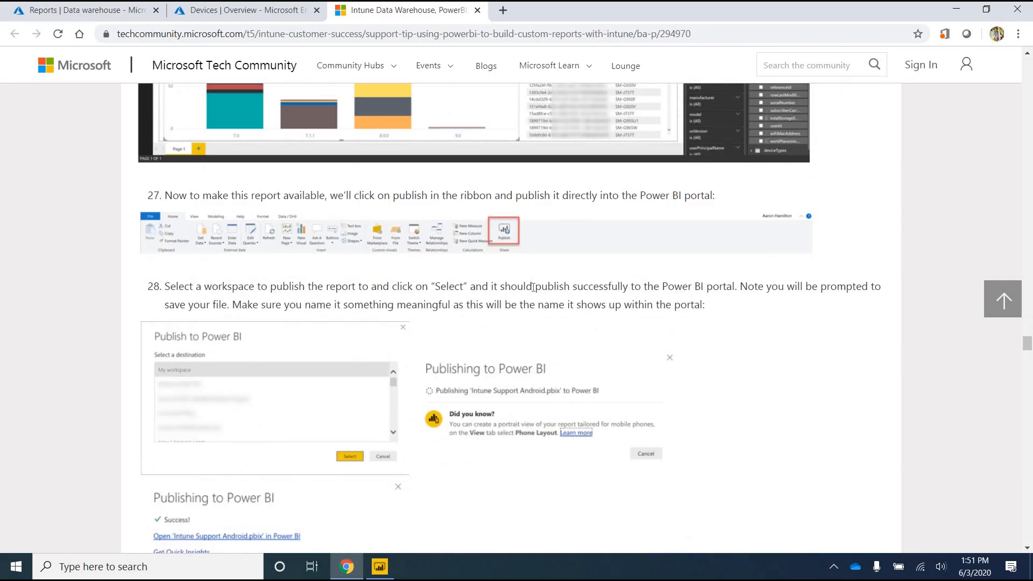
scroll(533, 287, up, 5)
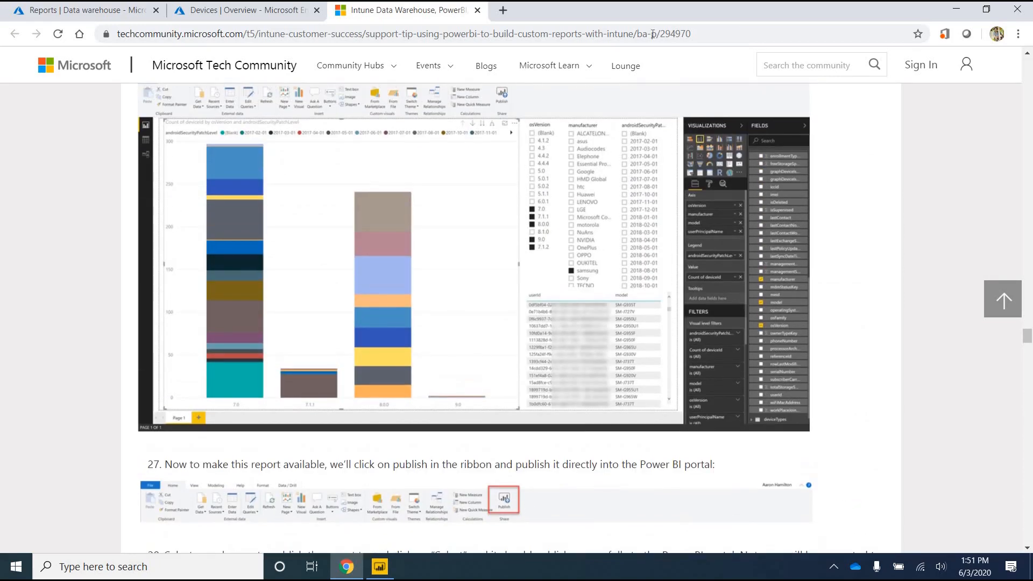
Return to Power BI Desktop, show the chart's formatting options, and drill back up to the osVersion level.
click(380, 567)
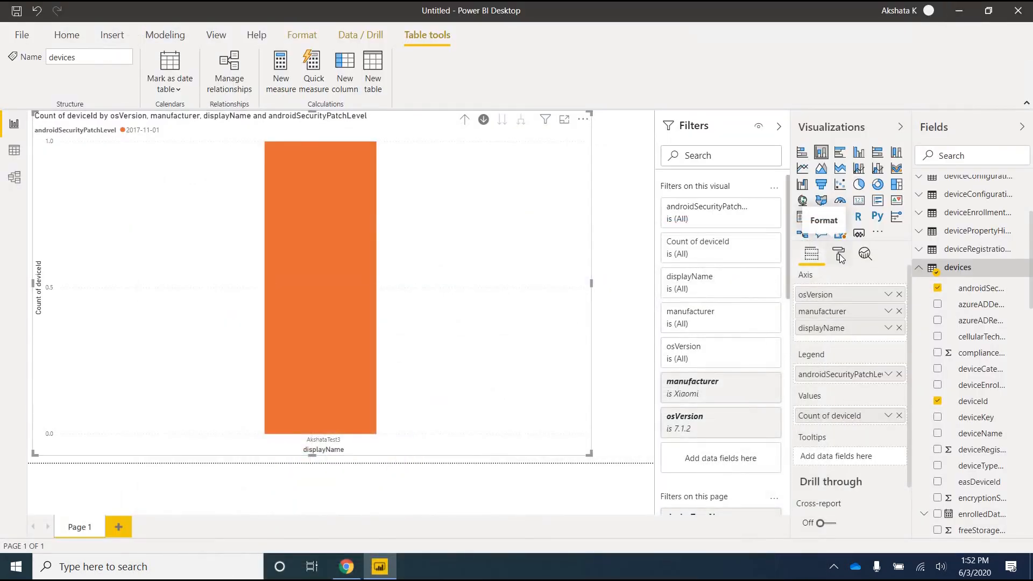
click(838, 255)
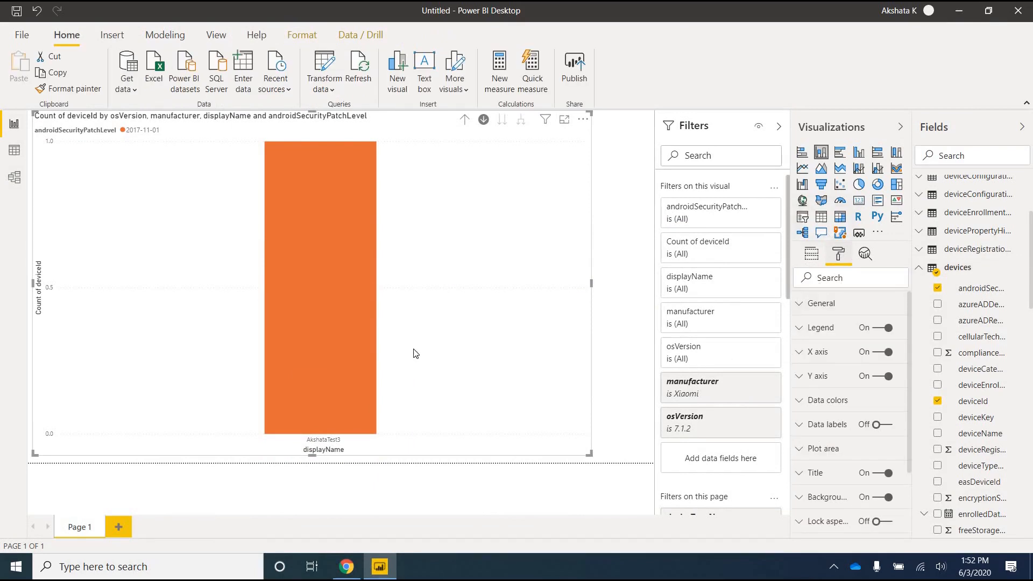
click(466, 118)
click(466, 119)
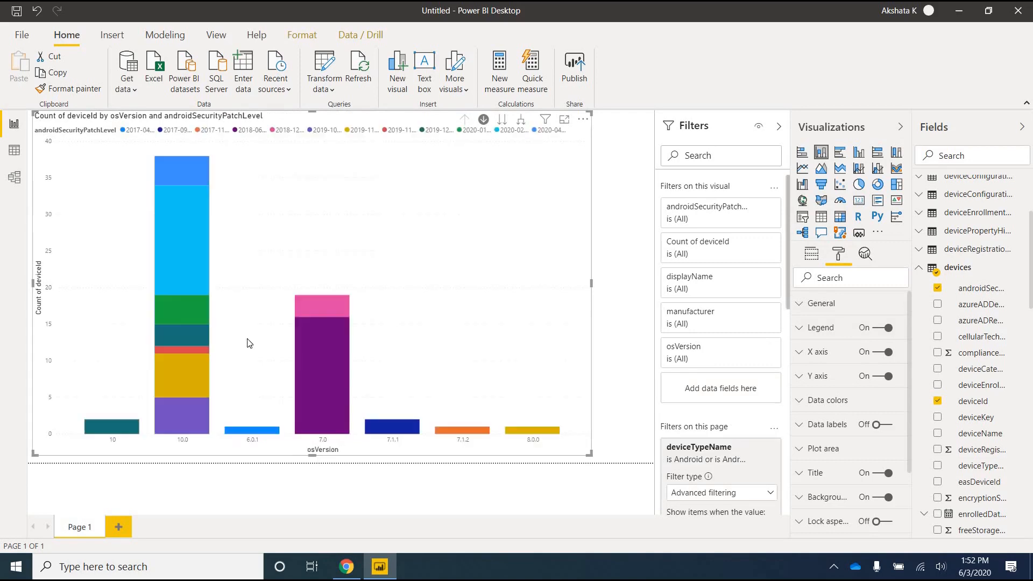
Drill into the 7.0 column and back up, turn off drill-down mode, and highlight that column's 2018-06-01 segment.
click(312, 360)
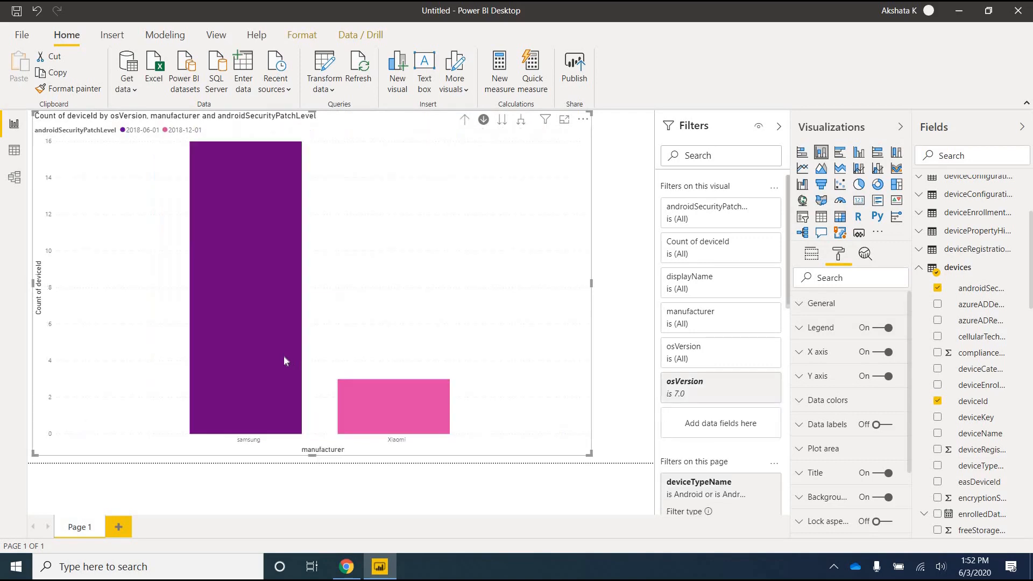
click(467, 121)
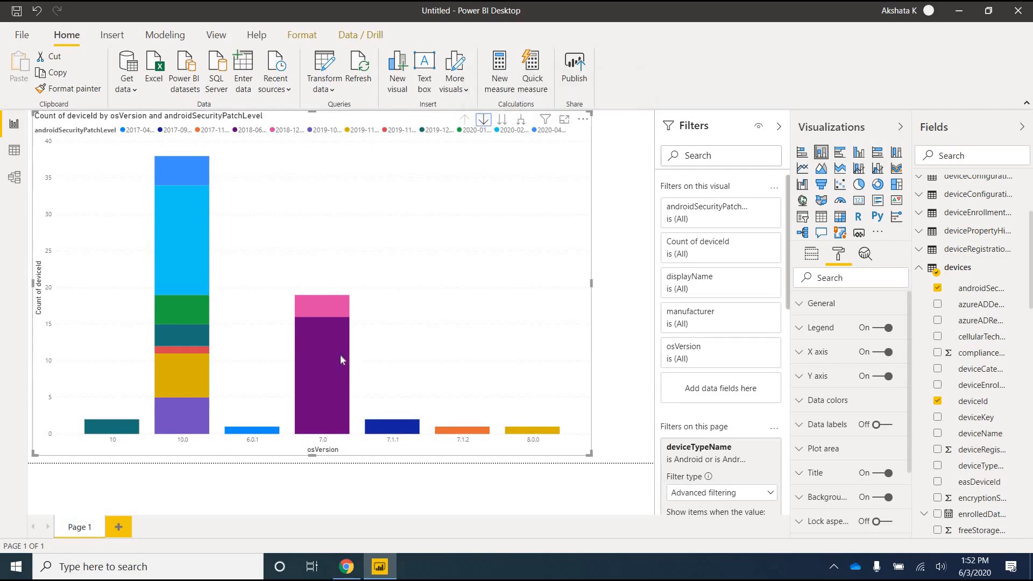
click(334, 360)
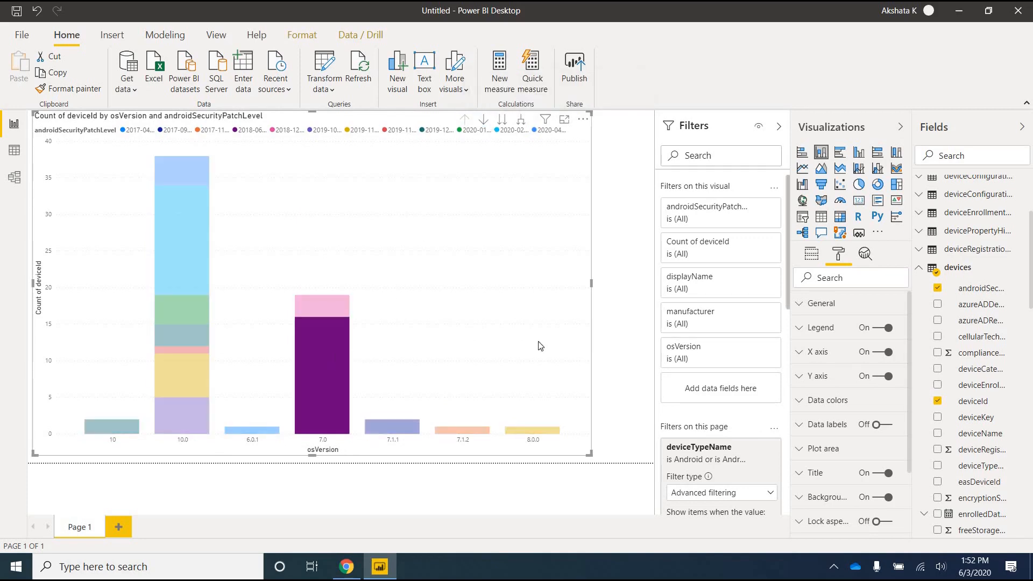
Try white as the chart's X axis label color, and set the color to black instead.
click(799, 353)
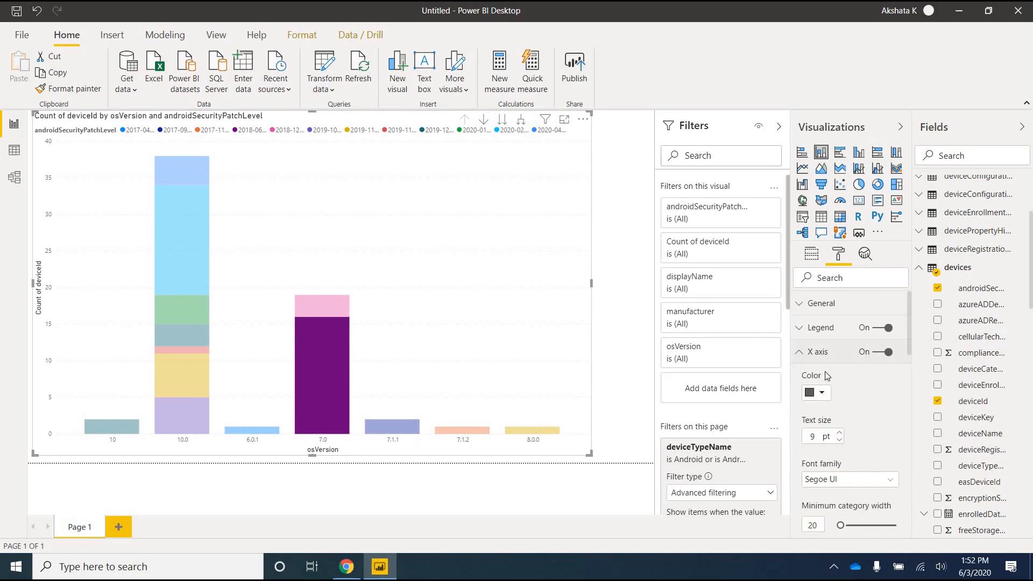
click(824, 398)
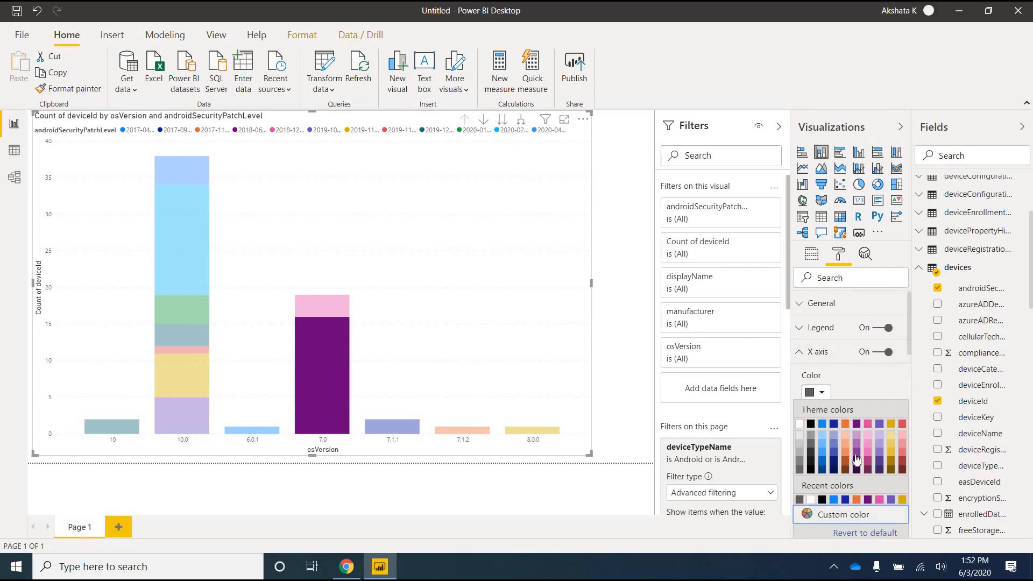
click(799, 425)
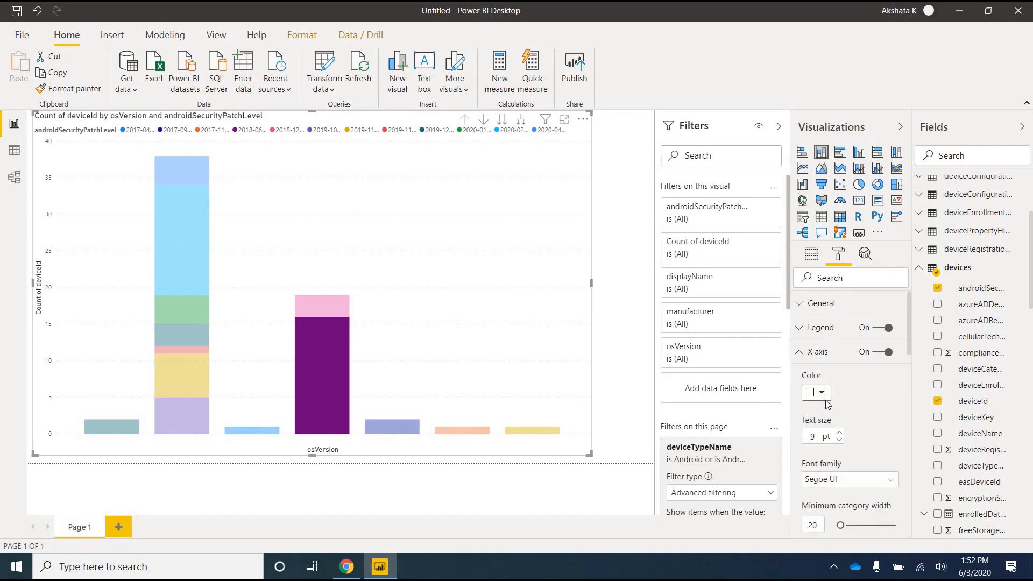
click(823, 398)
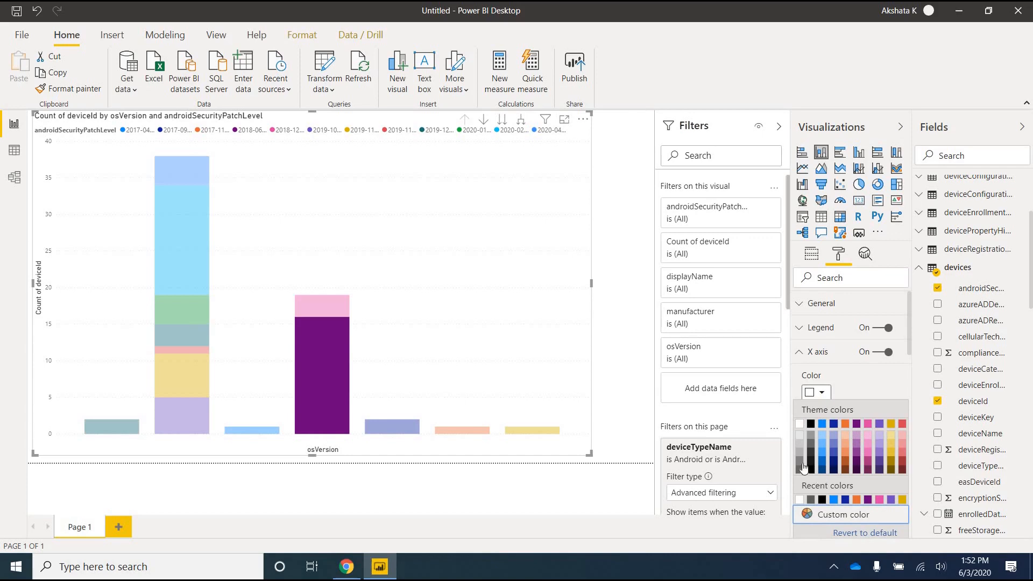
click(810, 424)
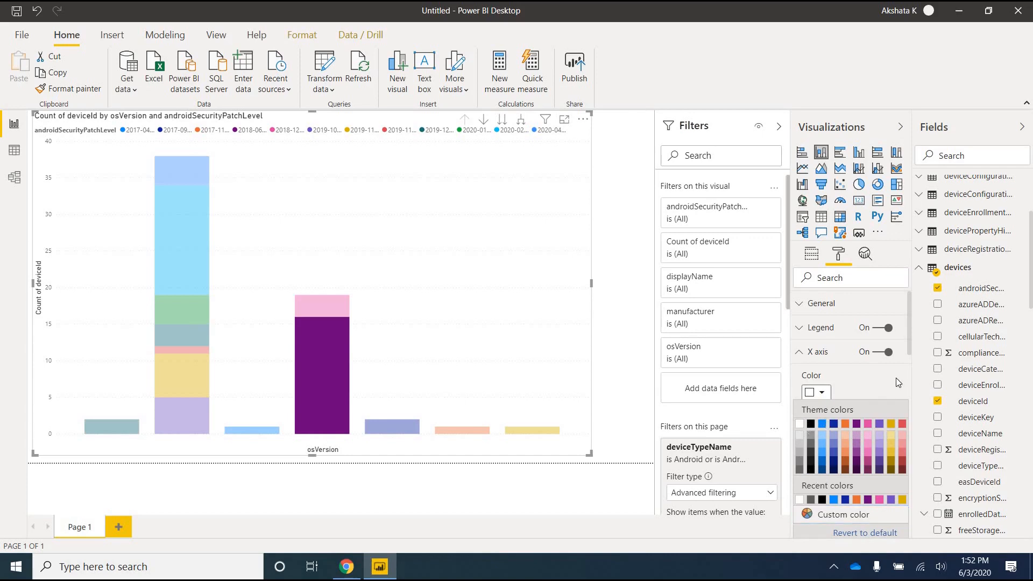
Set the font family of the chart's X axis labels to Consolas.
scroll(934, 368, down, 1)
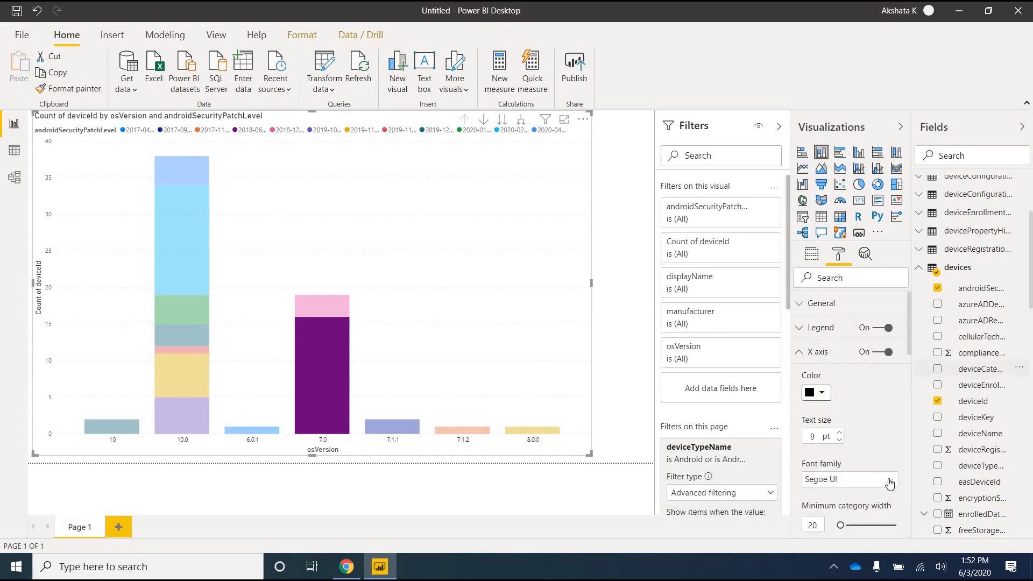
click(860, 484)
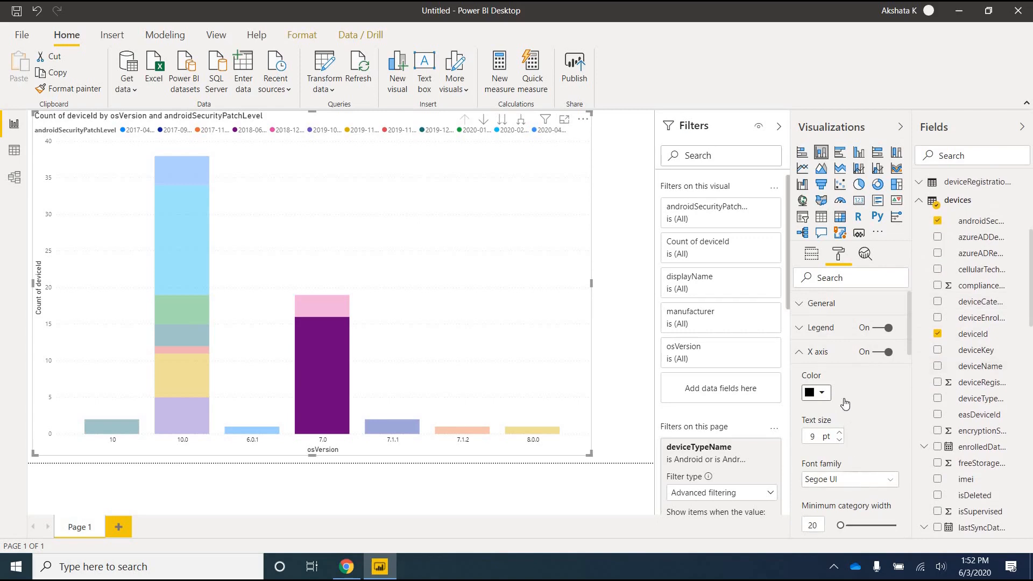
click(832, 395)
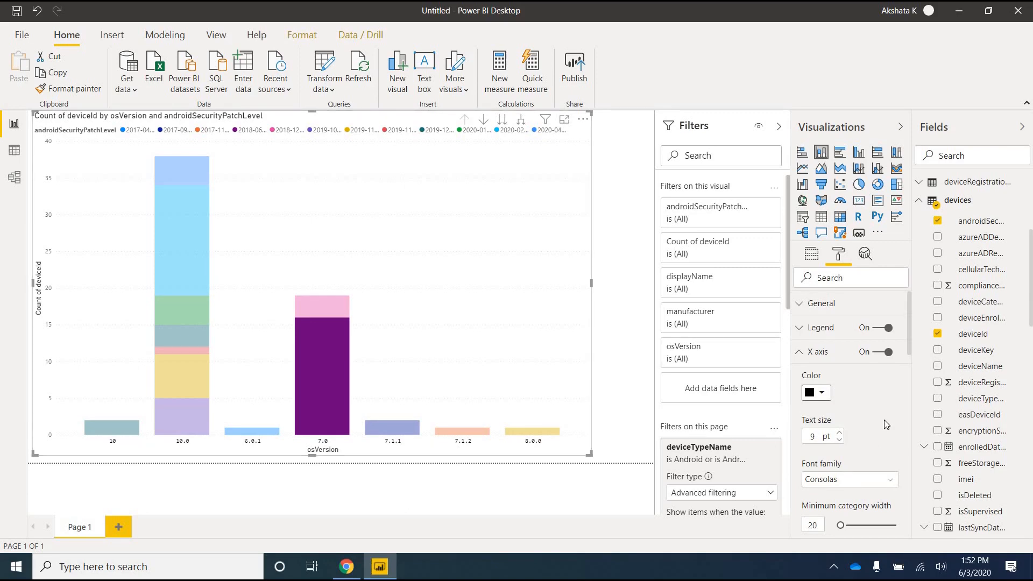
Set the data color of the 2017-04-01 patch level in the chart to gold.
scroll(873, 427, down, 3)
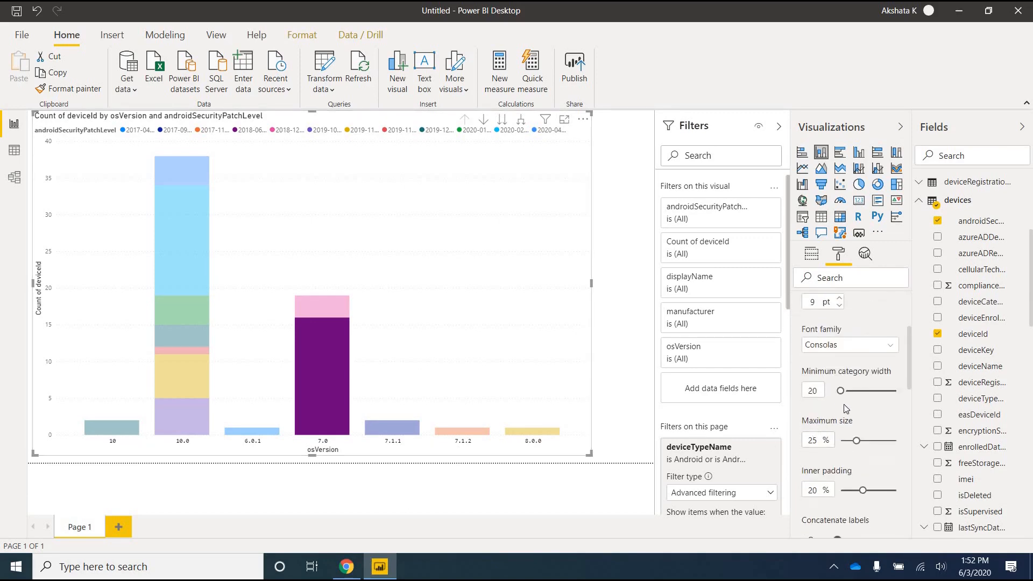
scroll(861, 399, down, 5)
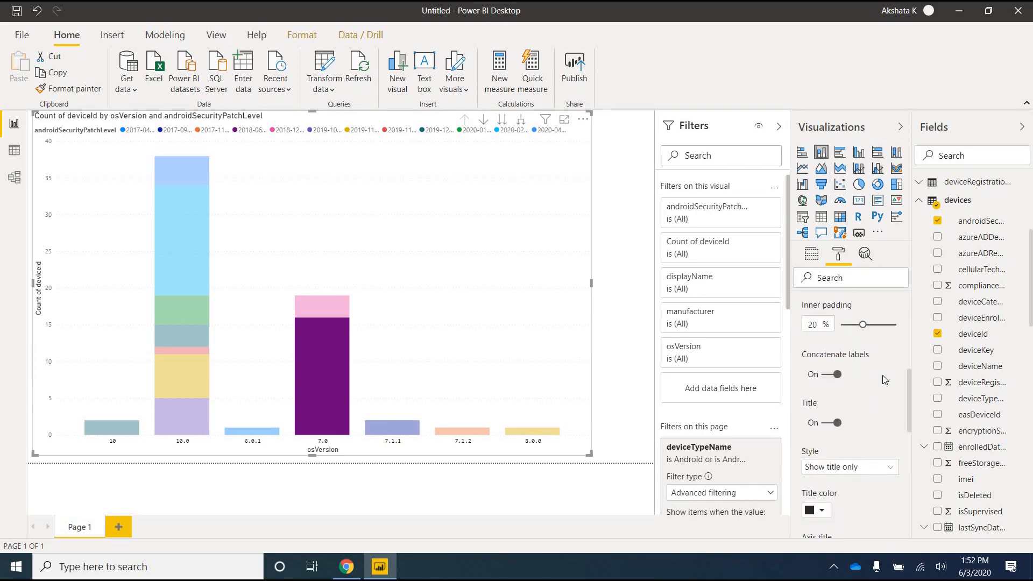
click(877, 365)
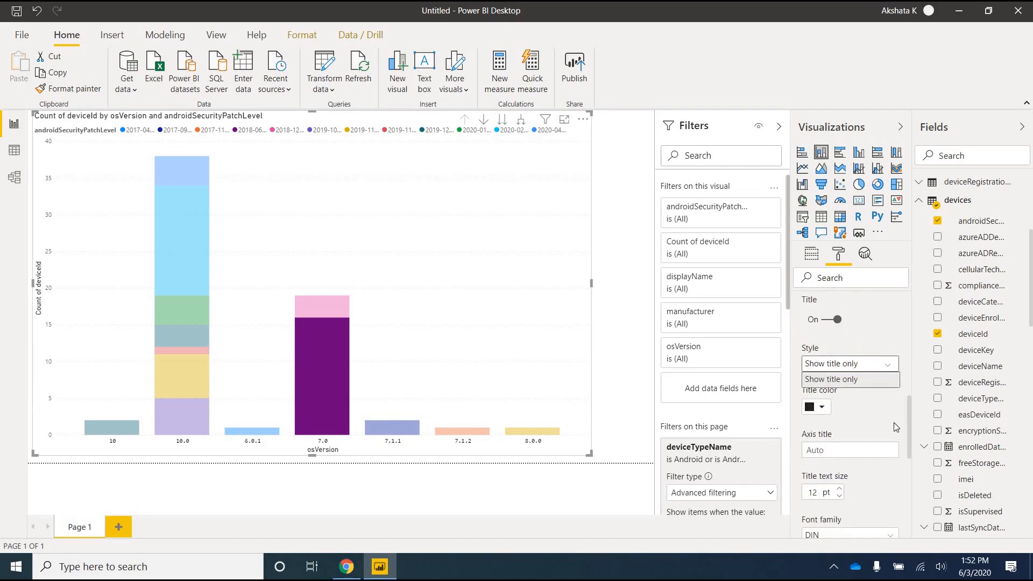
click(896, 401)
scroll(897, 405, down, 1)
scroll(897, 404, down, 5)
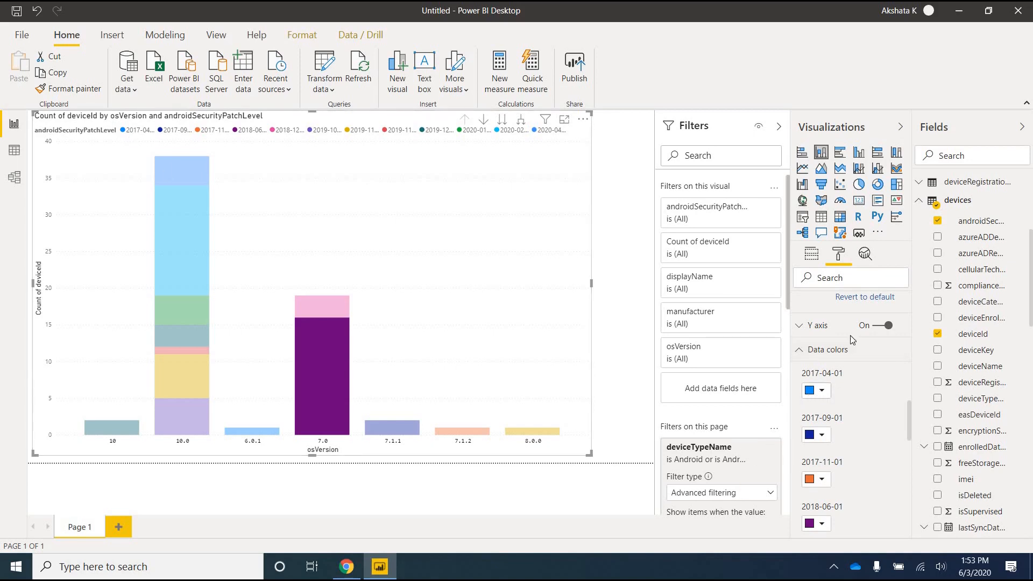
click(821, 393)
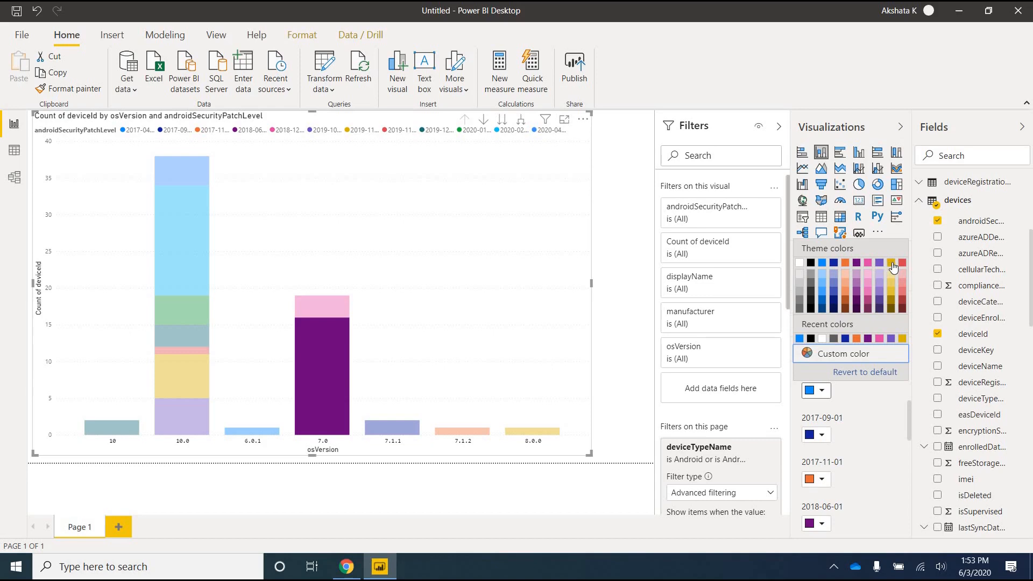
click(892, 263)
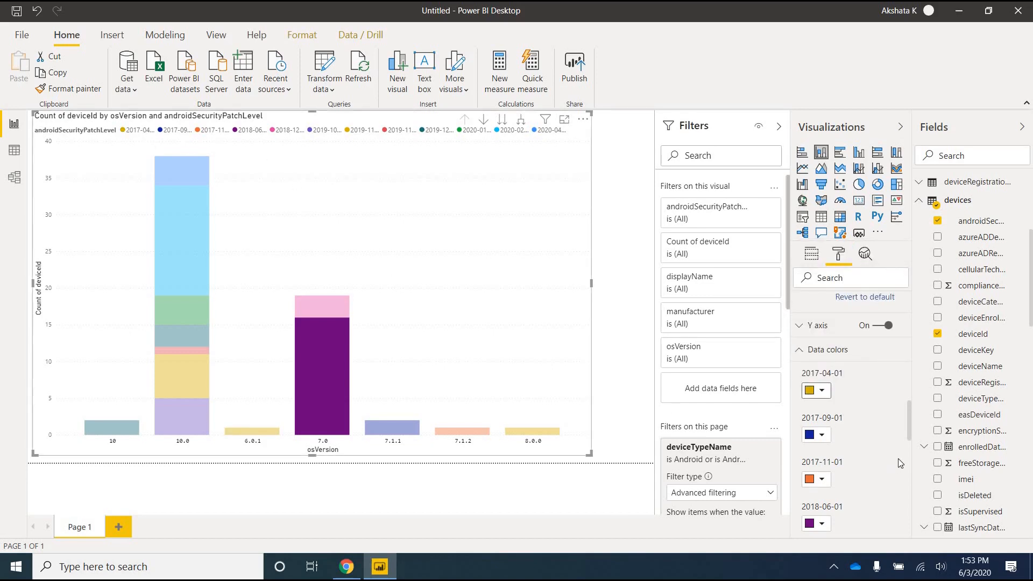
Turn on data labels for the stacked column chart.
scroll(898, 407, down, 5)
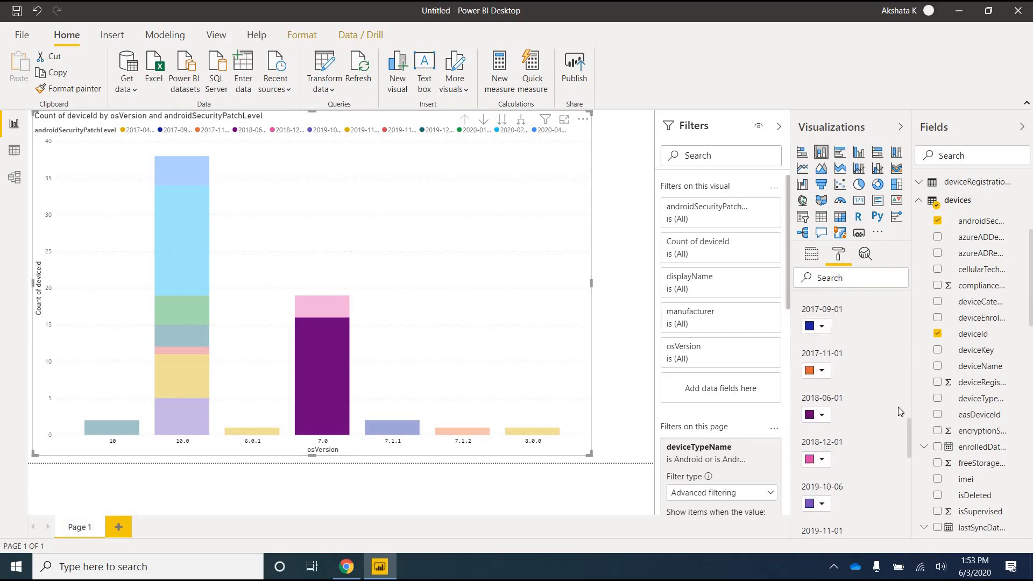
scroll(898, 408, down, 10)
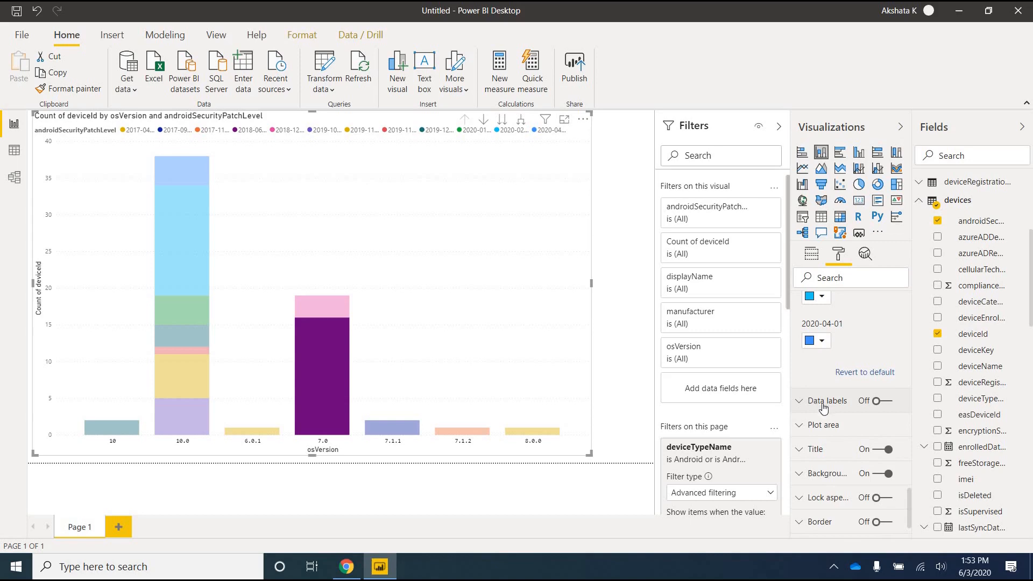
click(816, 403)
click(877, 400)
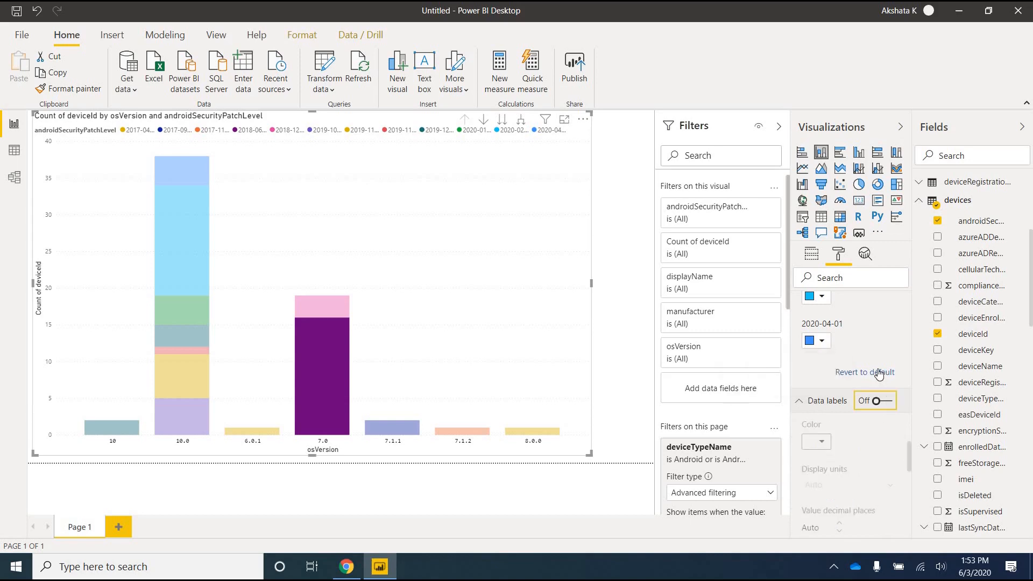
Compare the orientation options for the chart's data labels and set the orientation to Vertical.
scroll(880, 377, down, 4)
scroll(878, 370, down, 1)
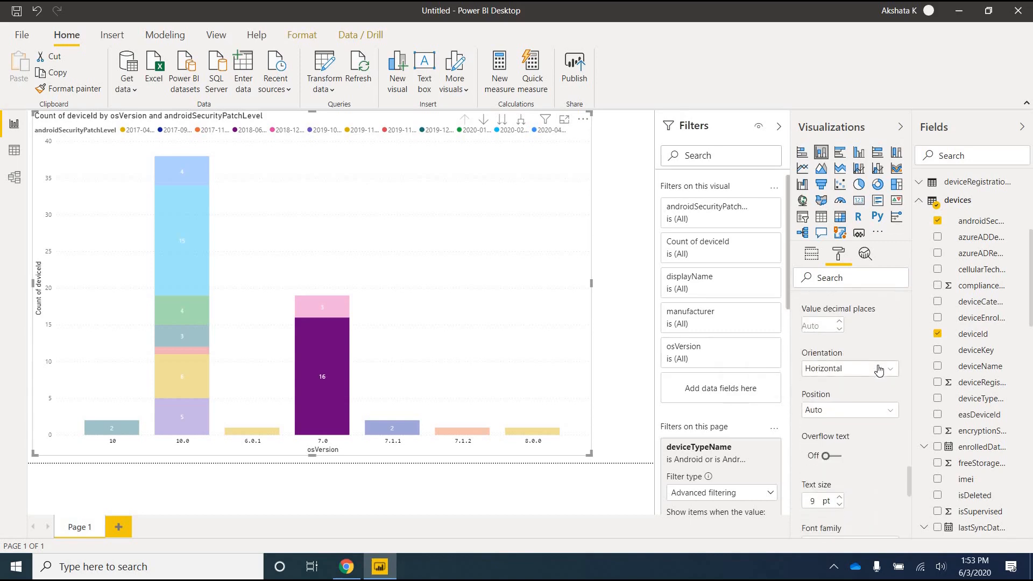
click(855, 371)
click(853, 384)
click(847, 368)
click(831, 396)
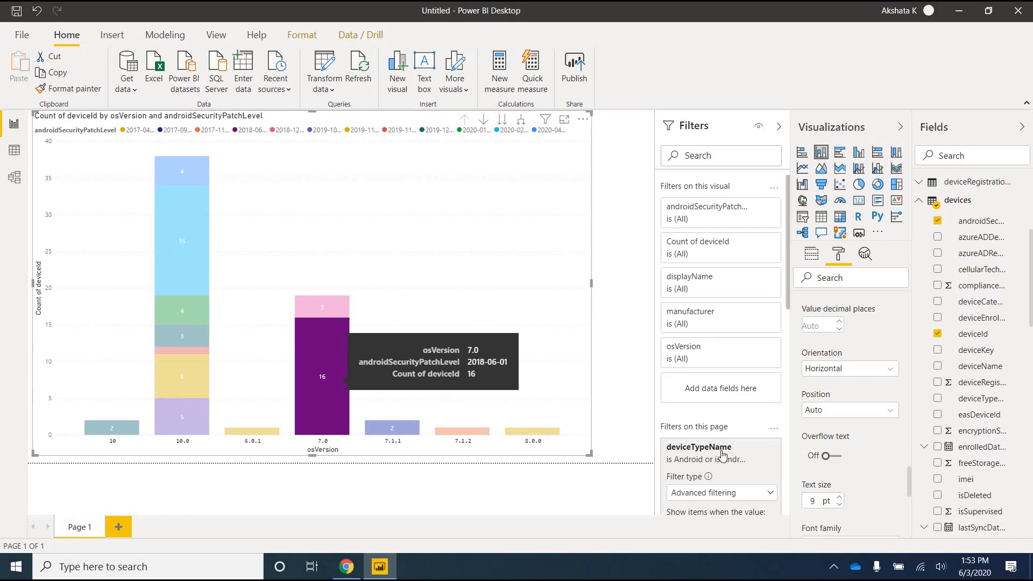
click(829, 371)
click(825, 384)
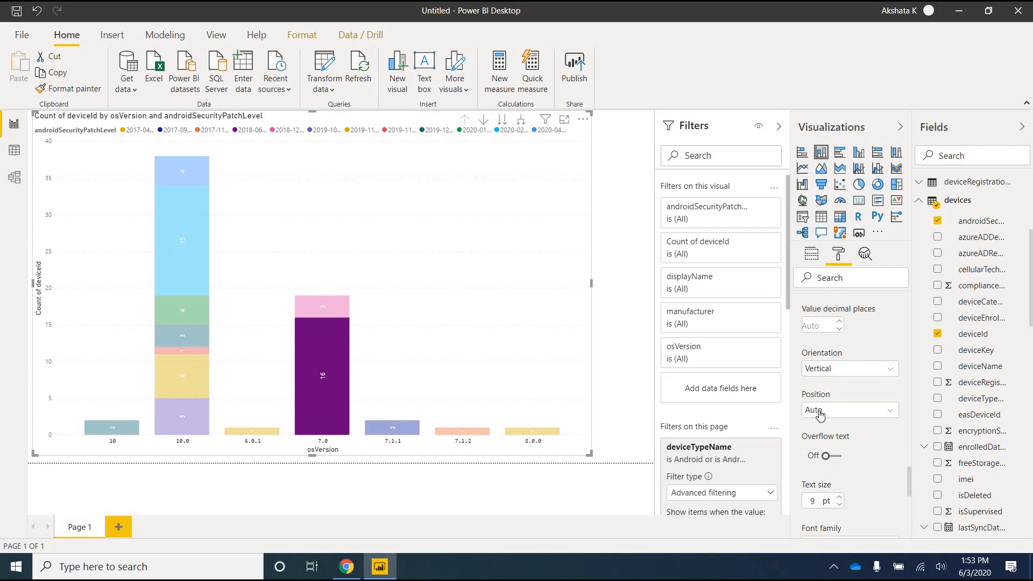
Try the Inside end and Inside center positions for the chart's data labels.
click(820, 412)
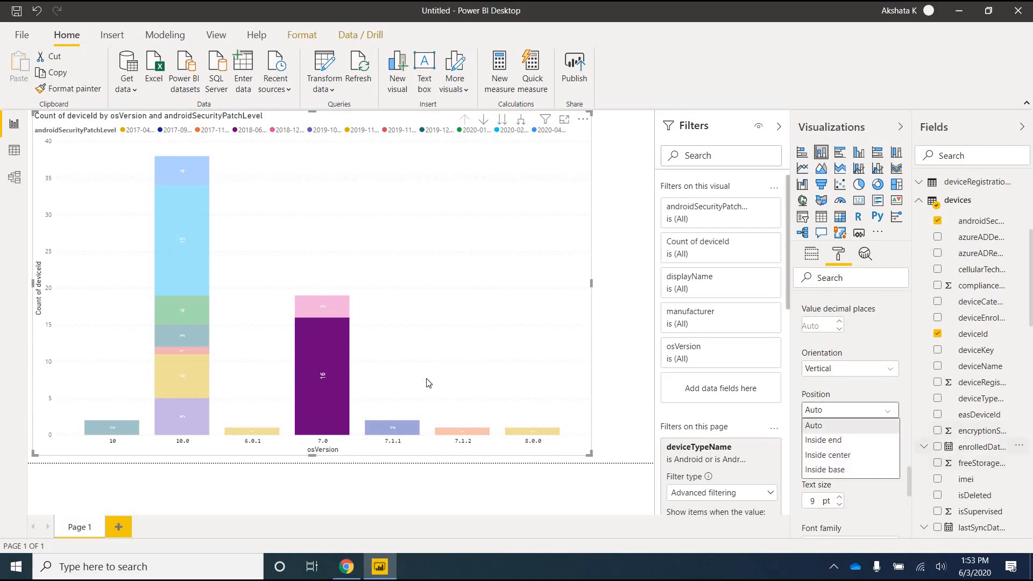
click(841, 441)
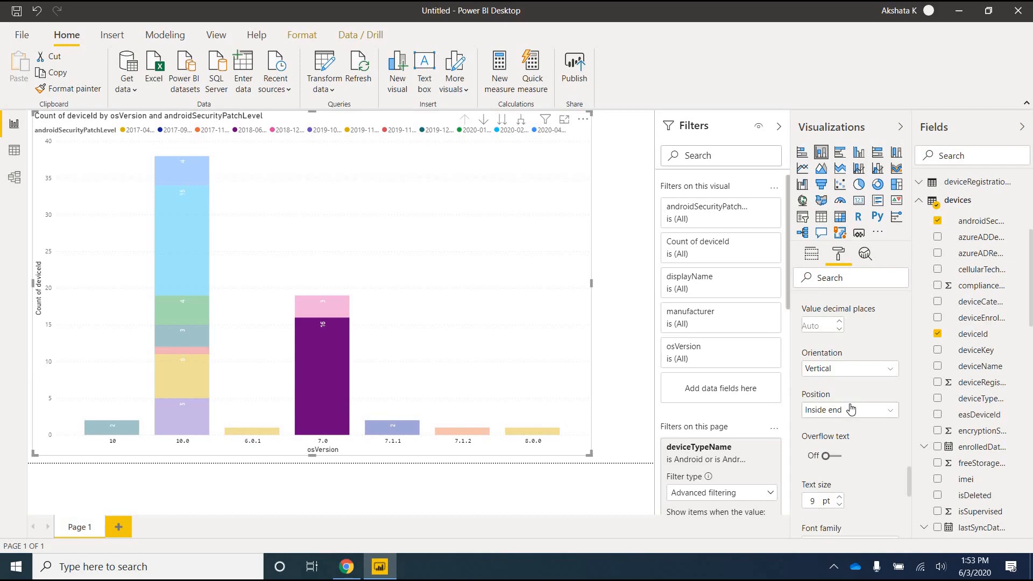
click(841, 410)
click(837, 451)
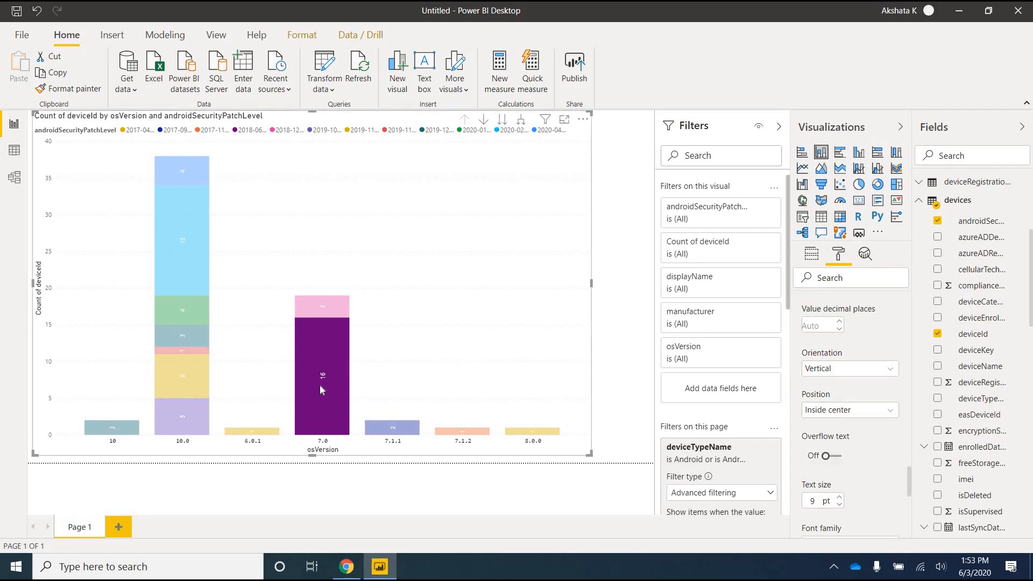
mouse_move(315, 392)
mouse_move(163, 275)
mouse_move(185, 171)
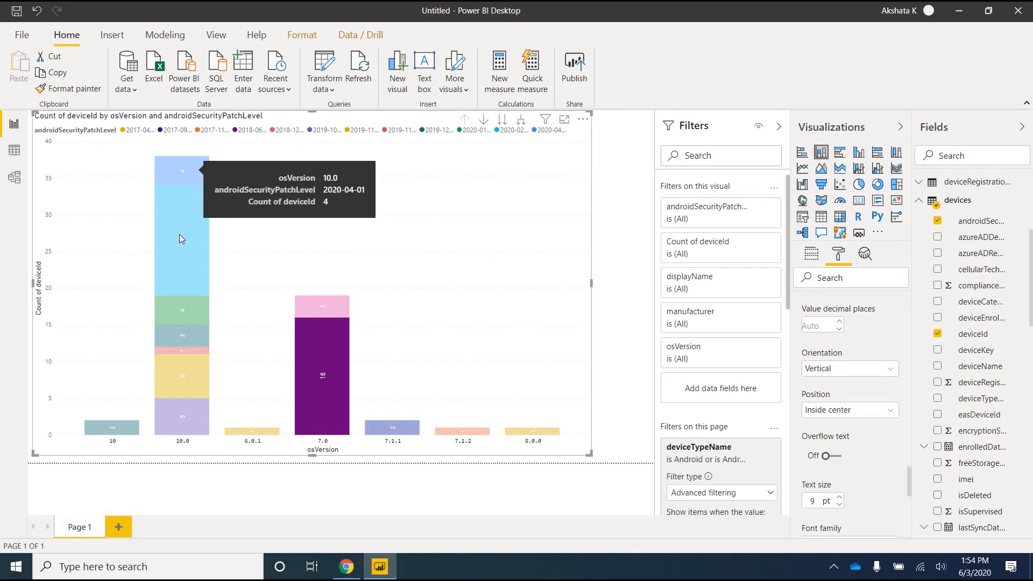
mouse_move(179, 234)
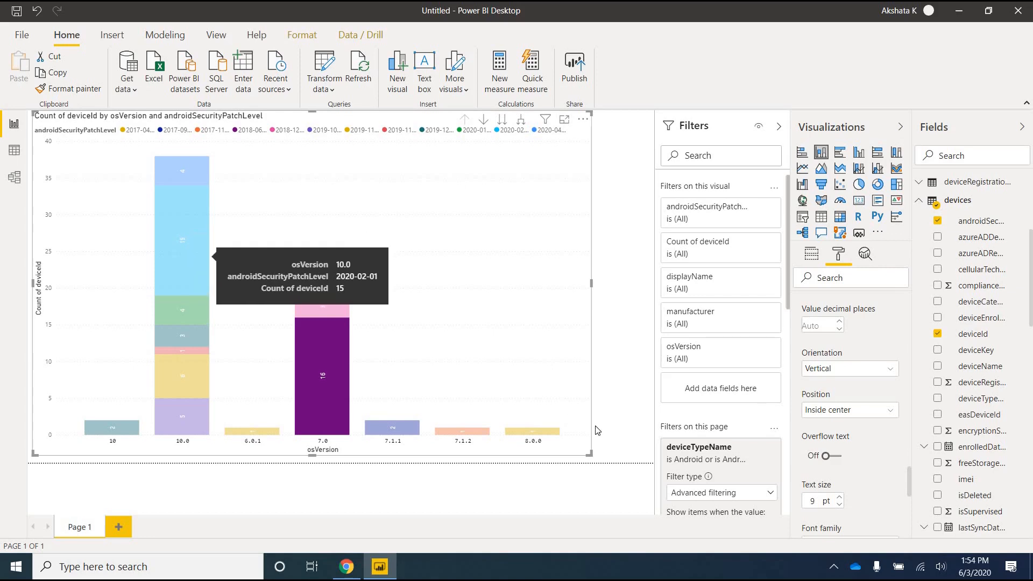
Set the data labels' position to Inside base and their text size to 17 pt.
click(845, 410)
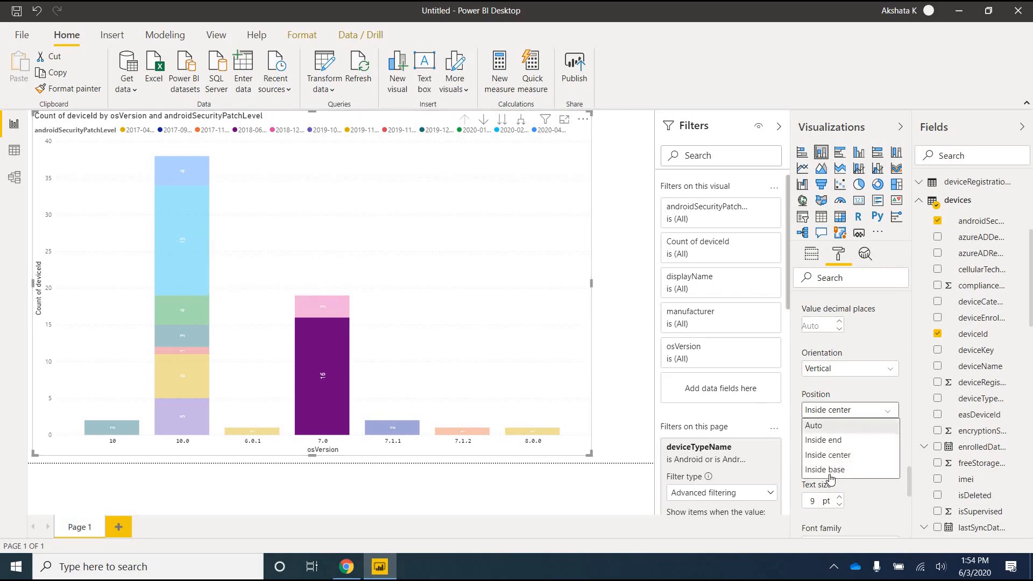
click(824, 440)
click(836, 418)
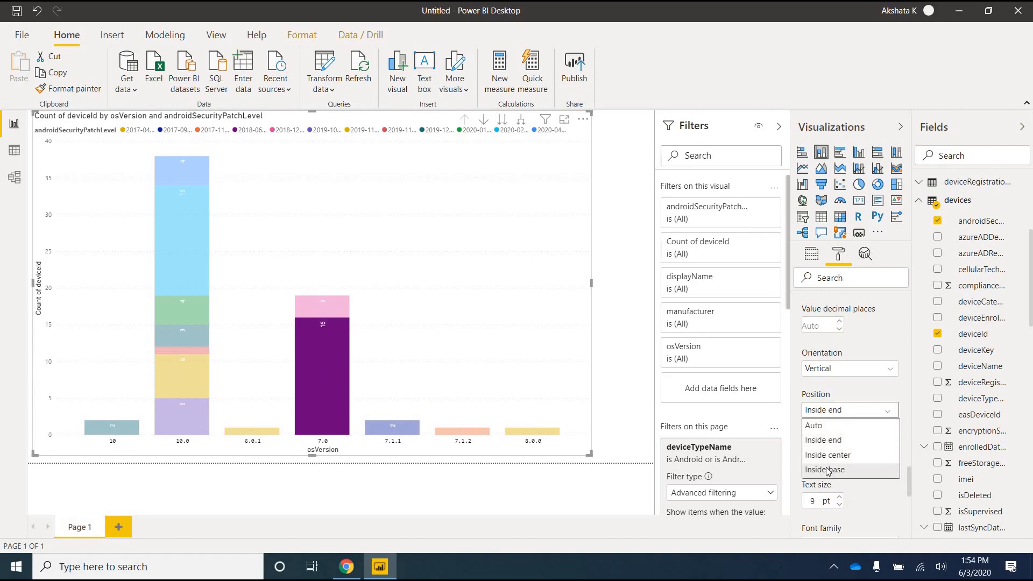
click(827, 470)
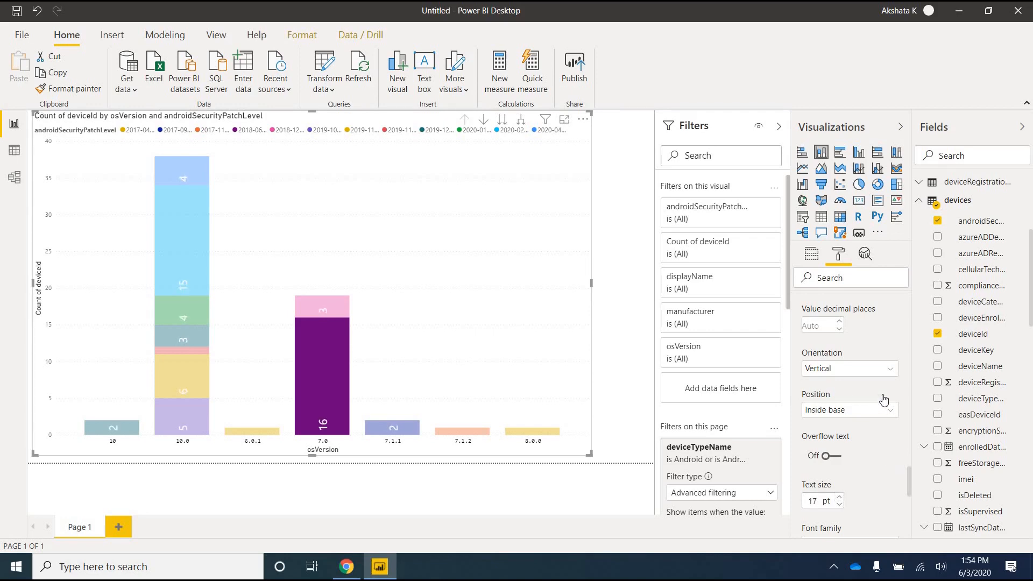
Examine the formatting options for the chart's title and collapse them again.
scroll(818, 395, down, 5)
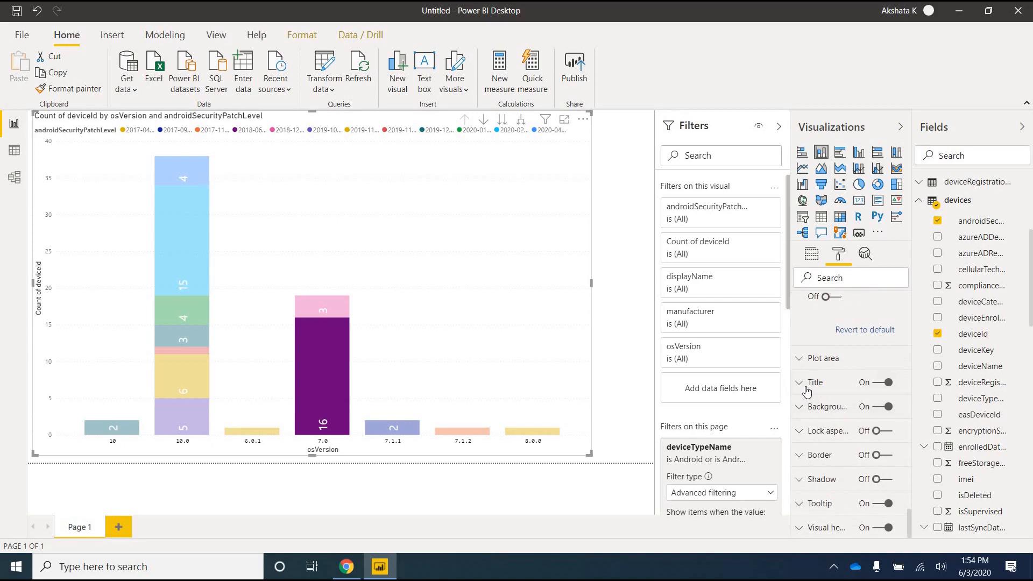
click(806, 385)
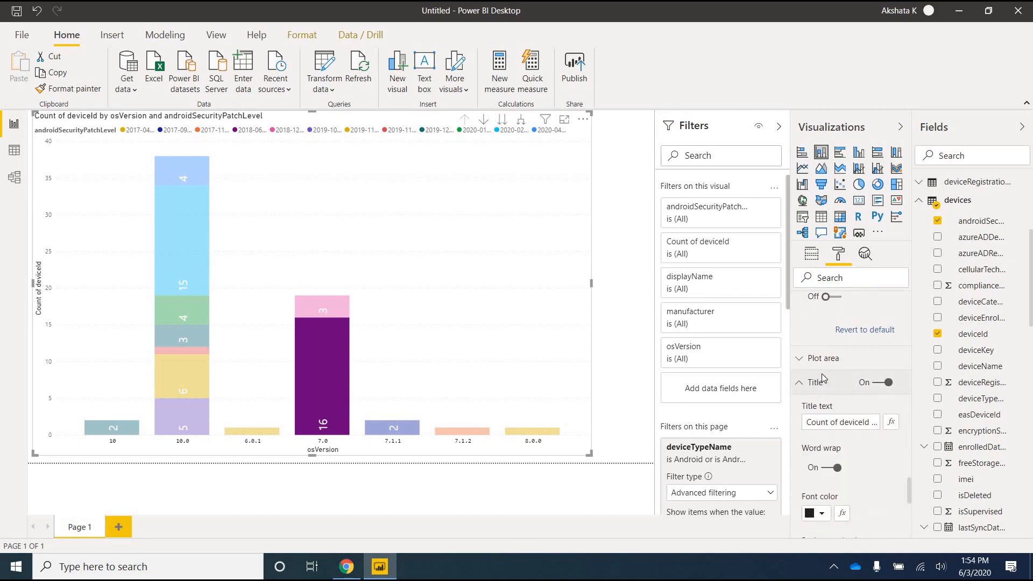
scroll(818, 379, down, 1)
scroll(818, 378, up, 2)
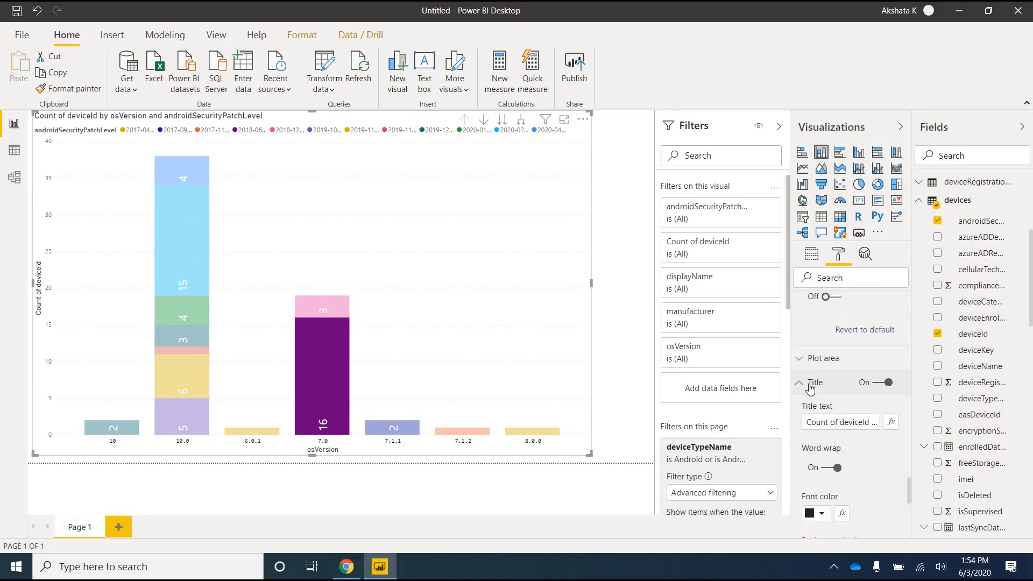
click(853, 385)
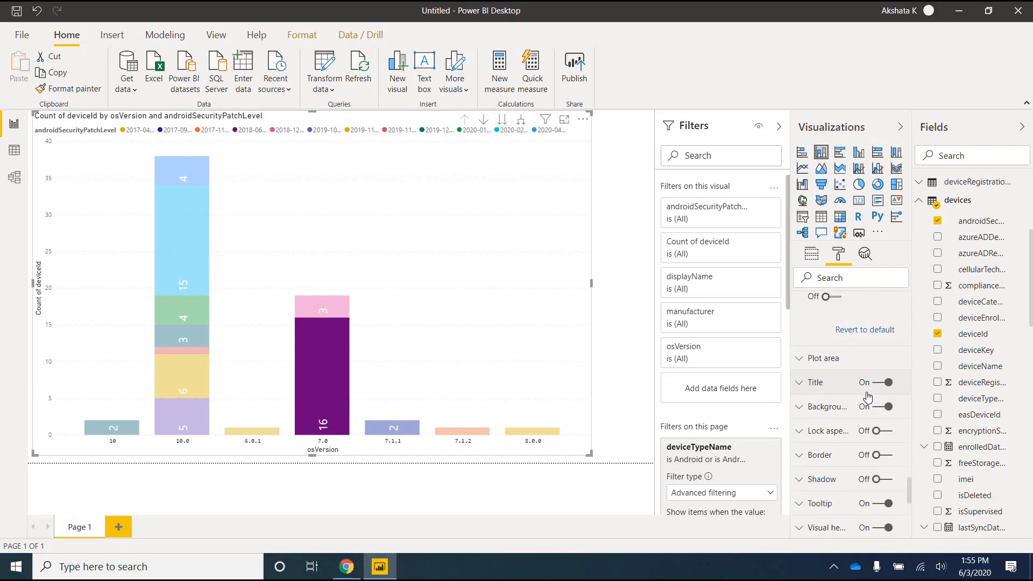
Try dark blue, light yellow and pink as the chart's background color, and set it to light blue.
click(814, 410)
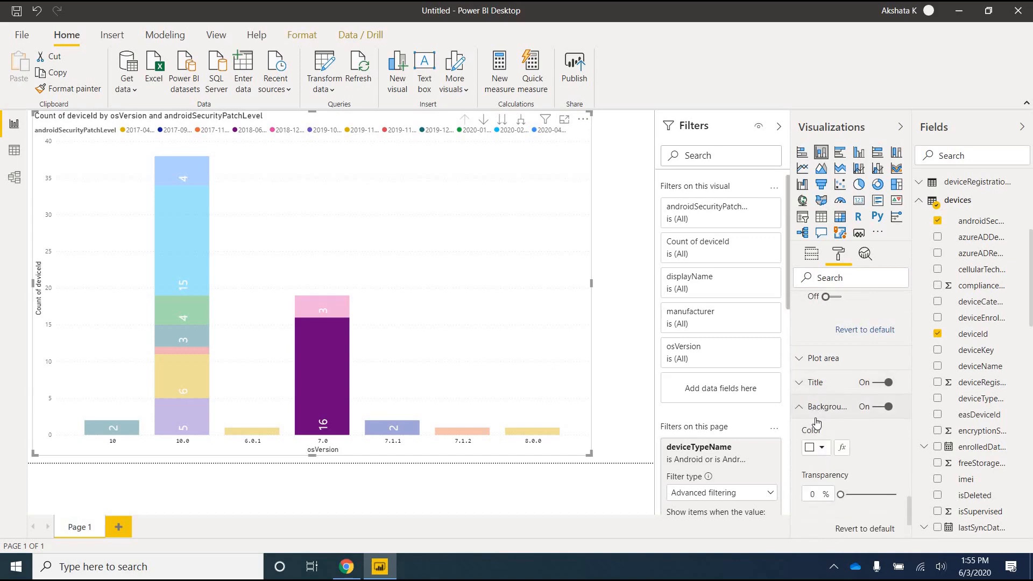
click(822, 448)
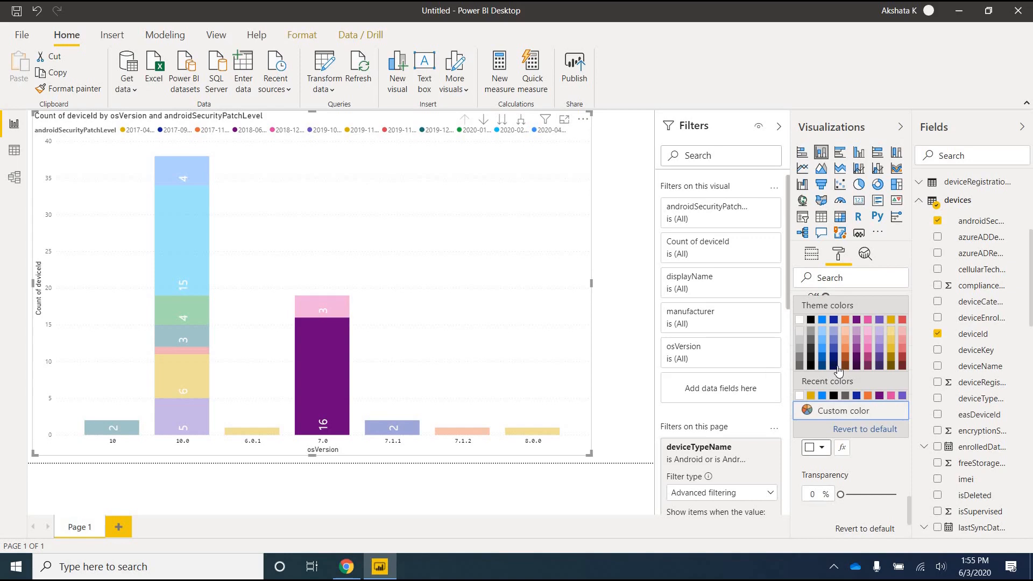
click(834, 366)
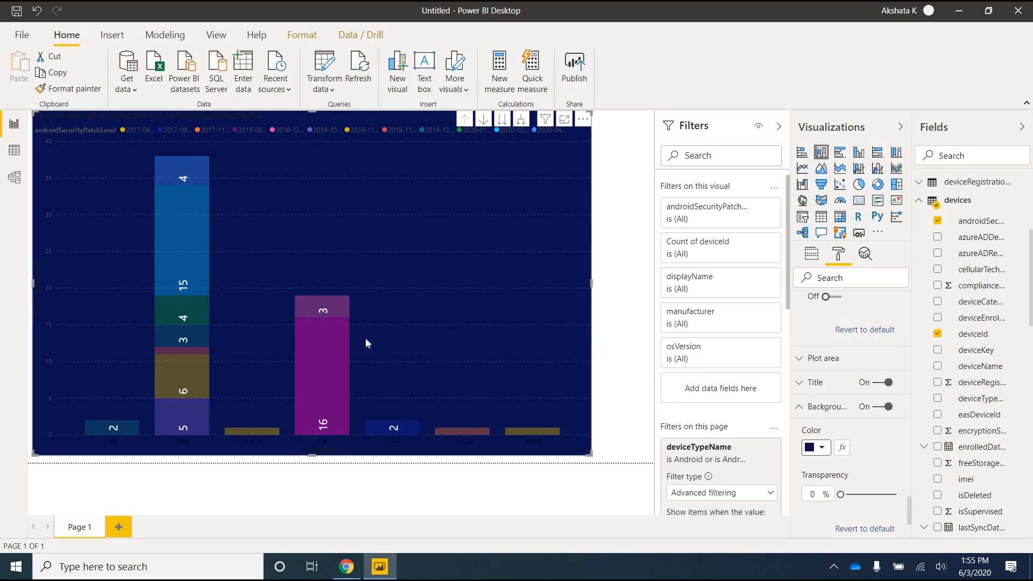
click(822, 450)
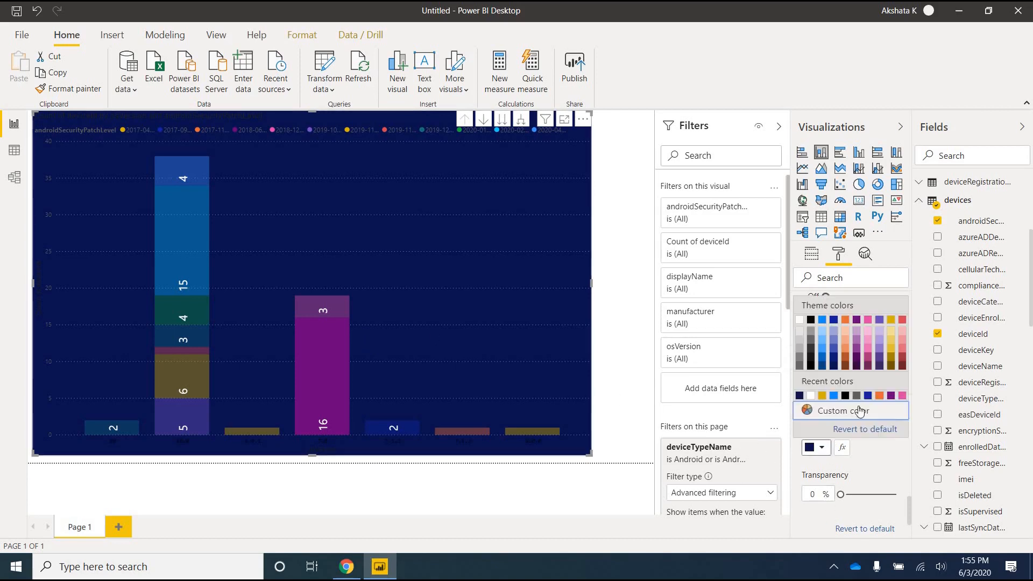
click(891, 335)
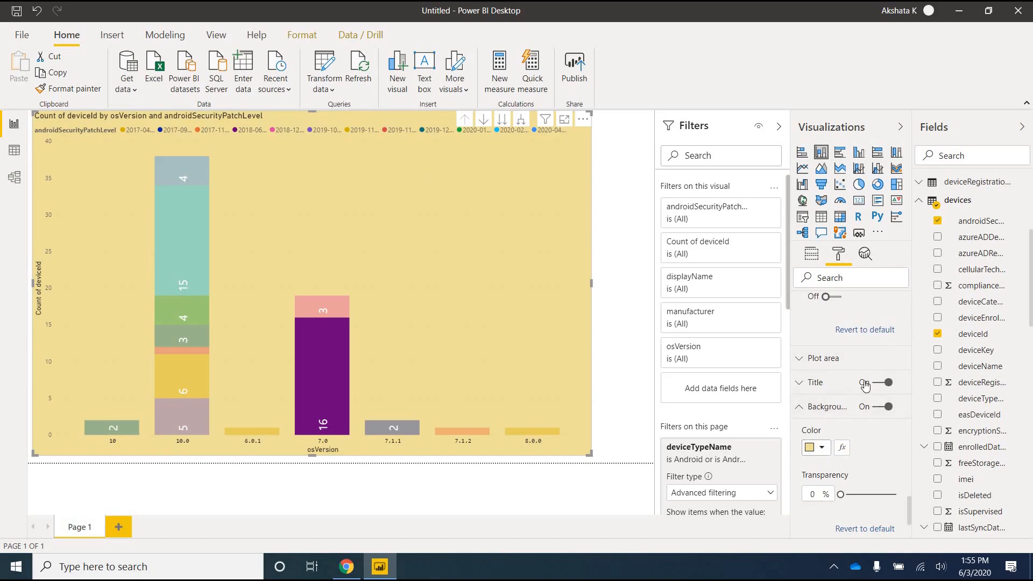
click(816, 447)
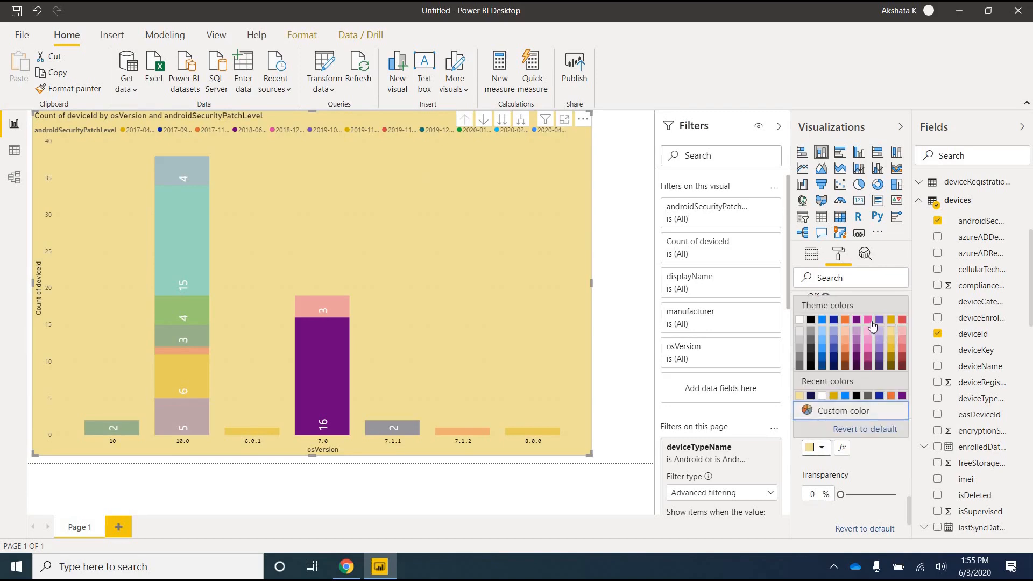
click(870, 322)
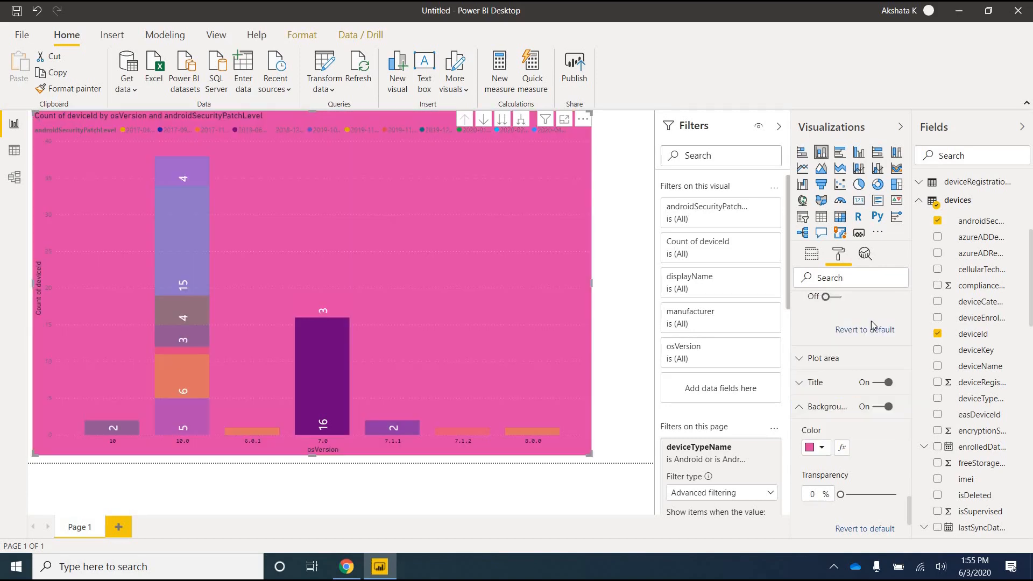
click(820, 448)
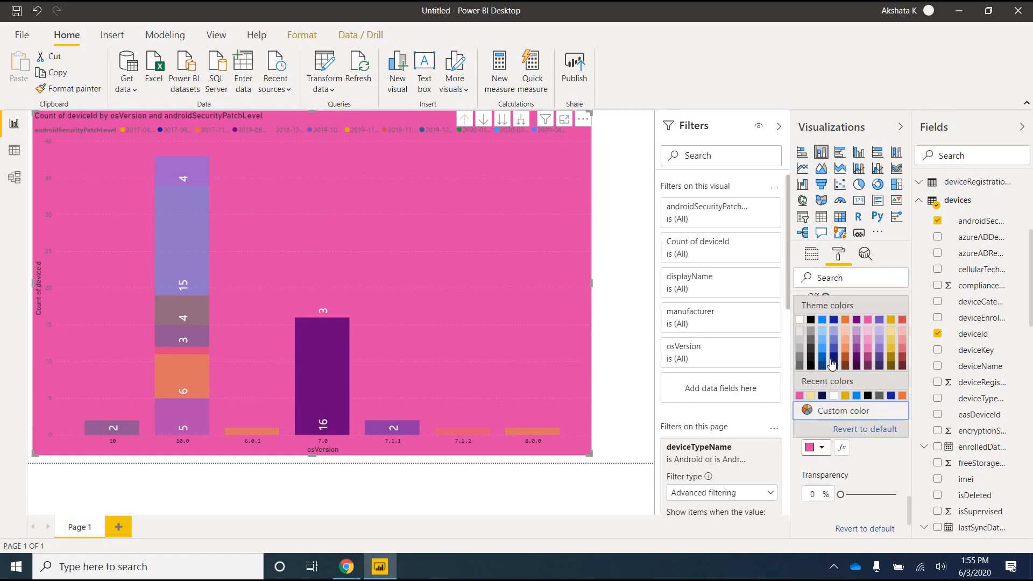
click(820, 329)
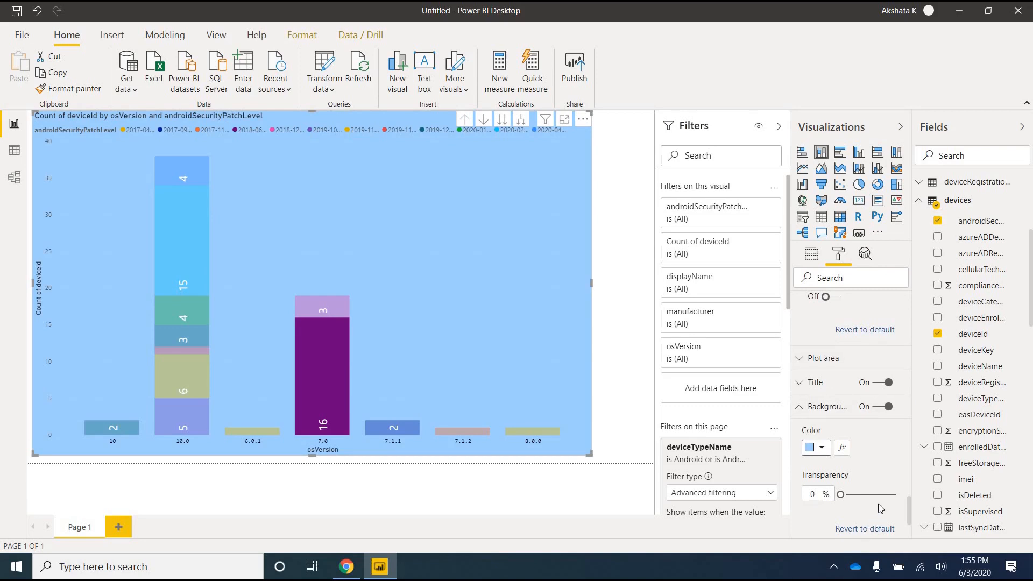
Try 100% transparency for the chart's background and set it back to 0%.
scroll(888, 452, down, 3)
drag(851, 426, 896, 434)
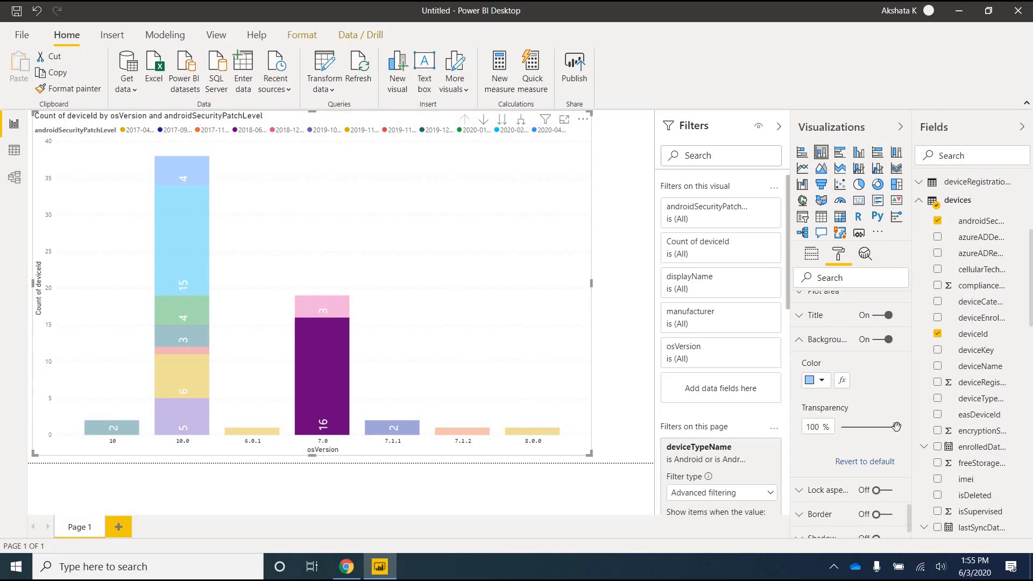
drag(892, 428, 840, 427)
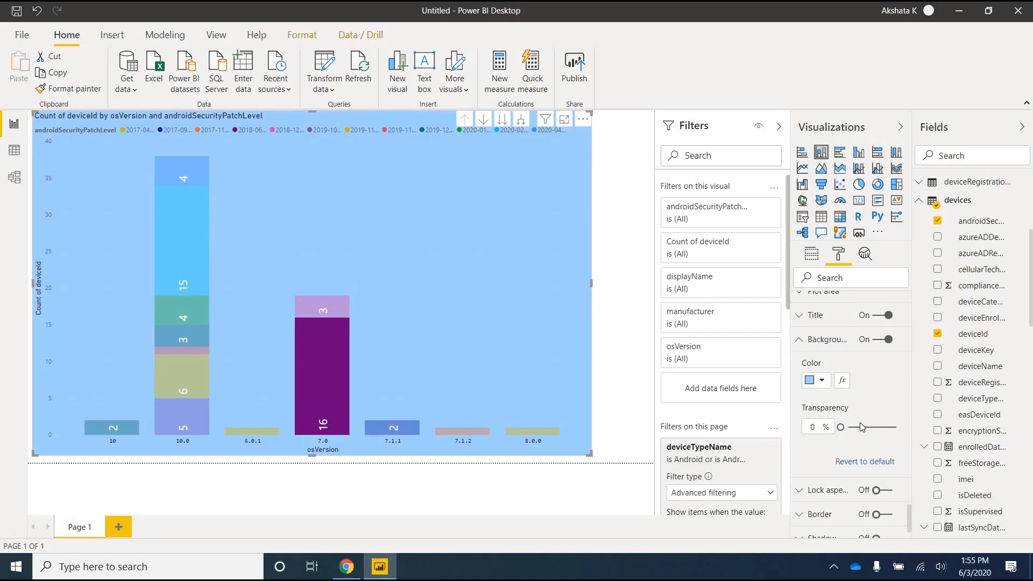
Turn on the column chart's shadow and look through its border and shadow options.
scroll(838, 435, down, 1)
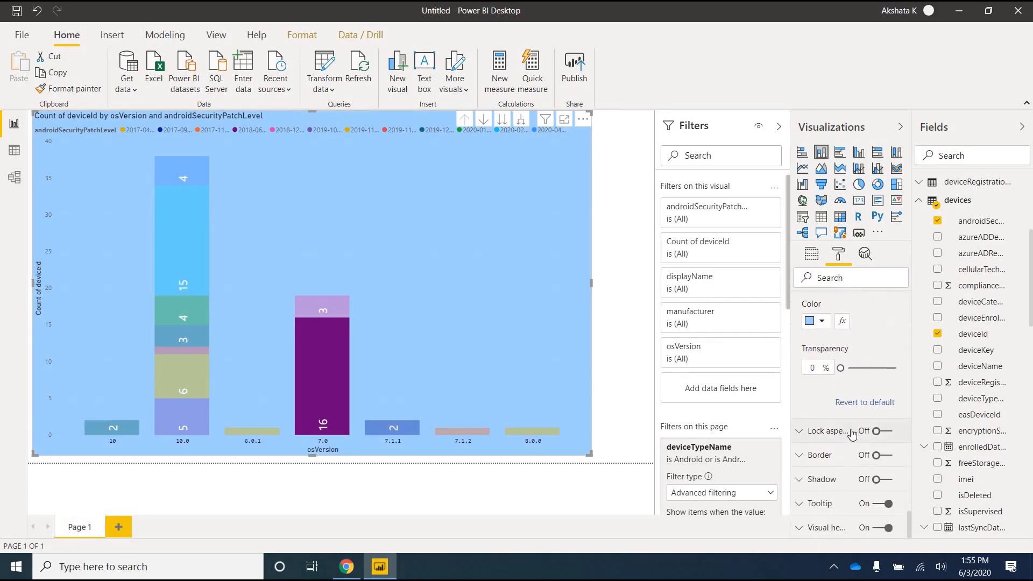
click(832, 456)
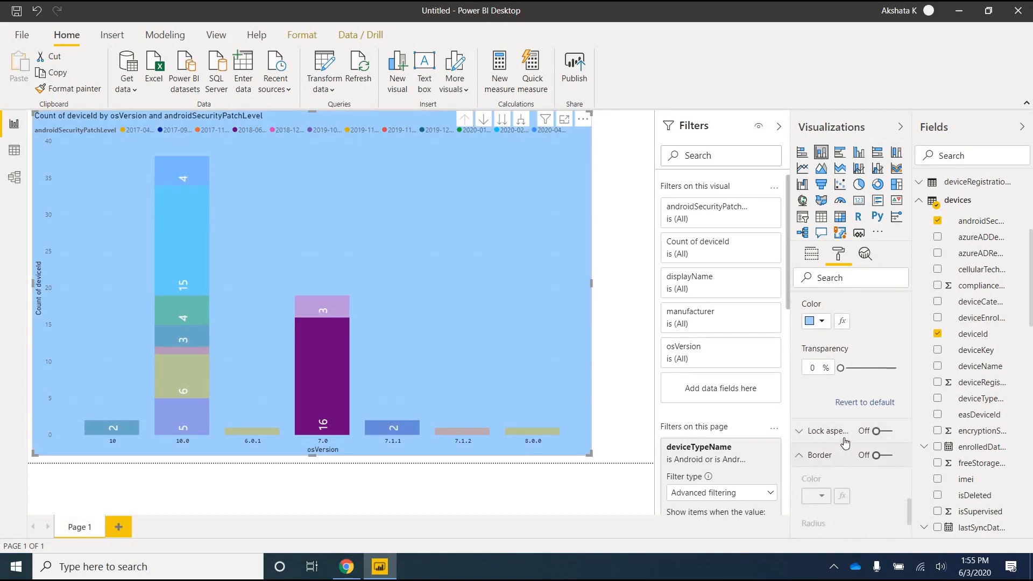
scroll(844, 442, down, 2)
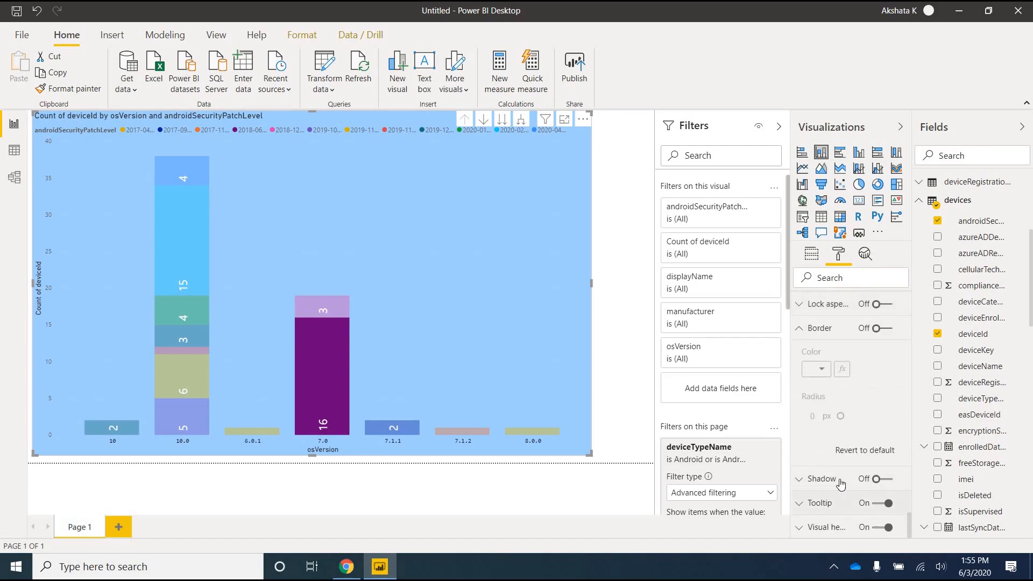
click(870, 478)
click(871, 478)
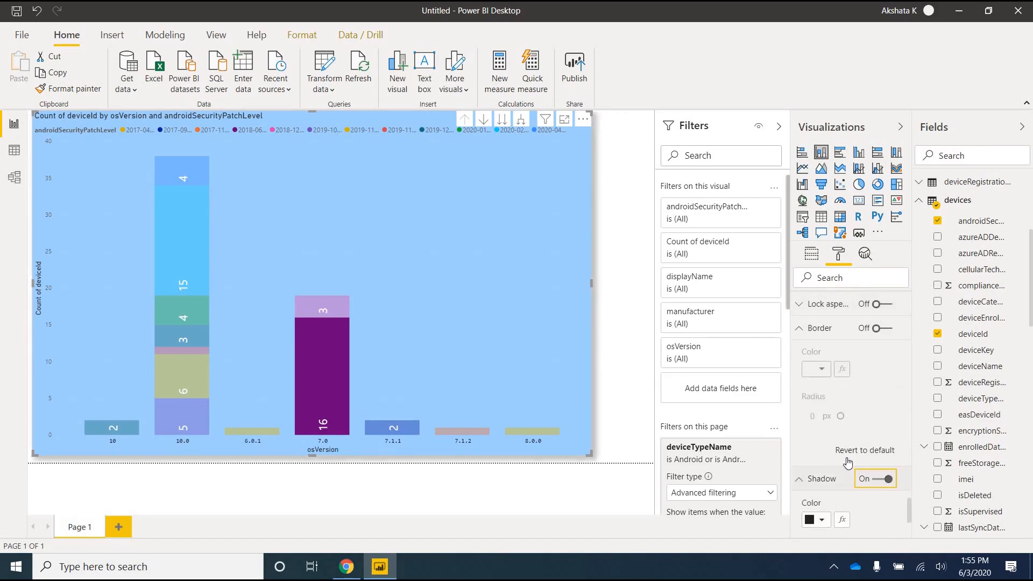
scroll(859, 487, down, 3)
click(855, 499)
click(827, 527)
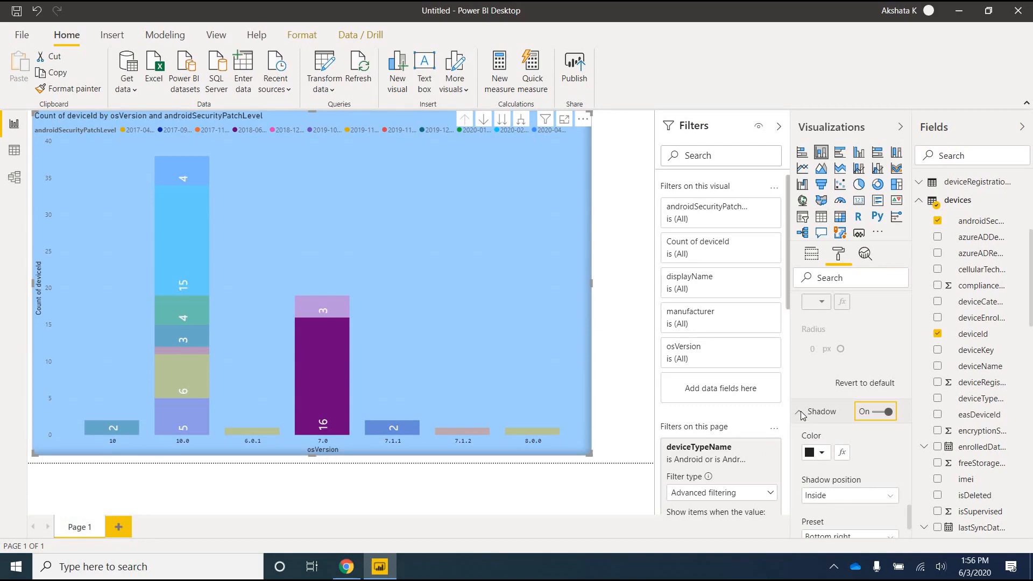
click(818, 410)
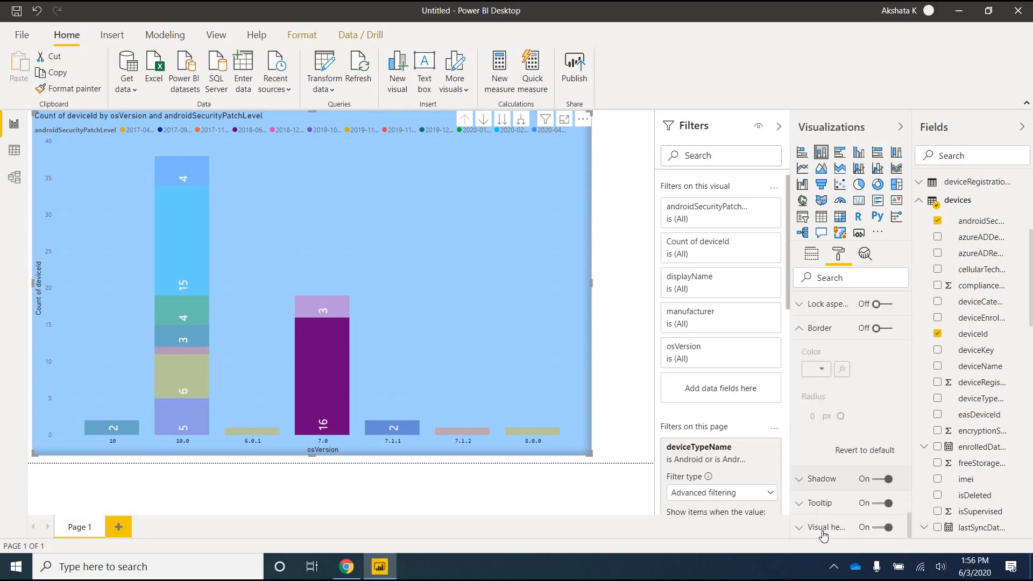
click(838, 525)
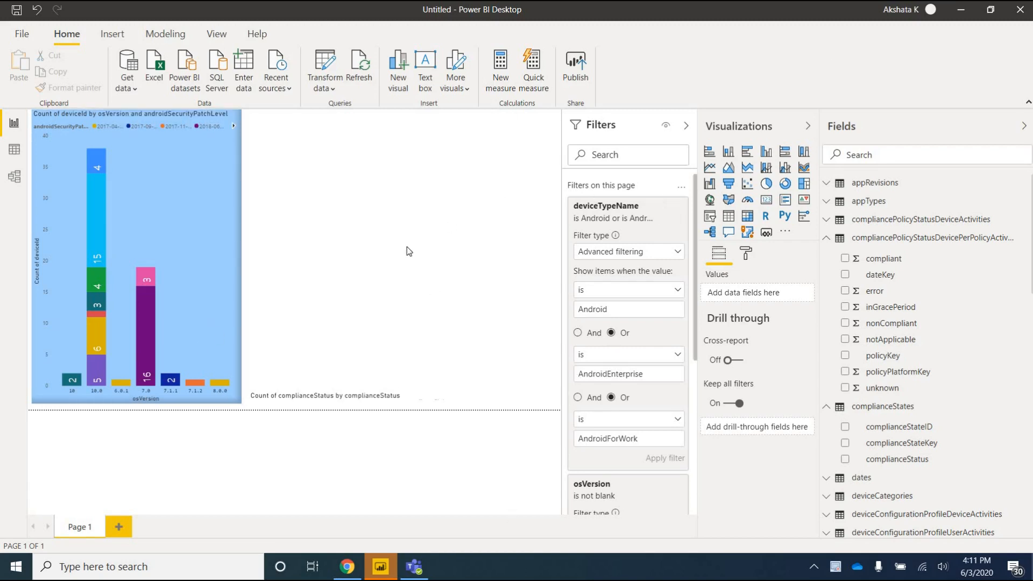
Add a wider pie chart beside the column chart, with complianceStatus as legend and the count of complianceStatus as values.
click(766, 185)
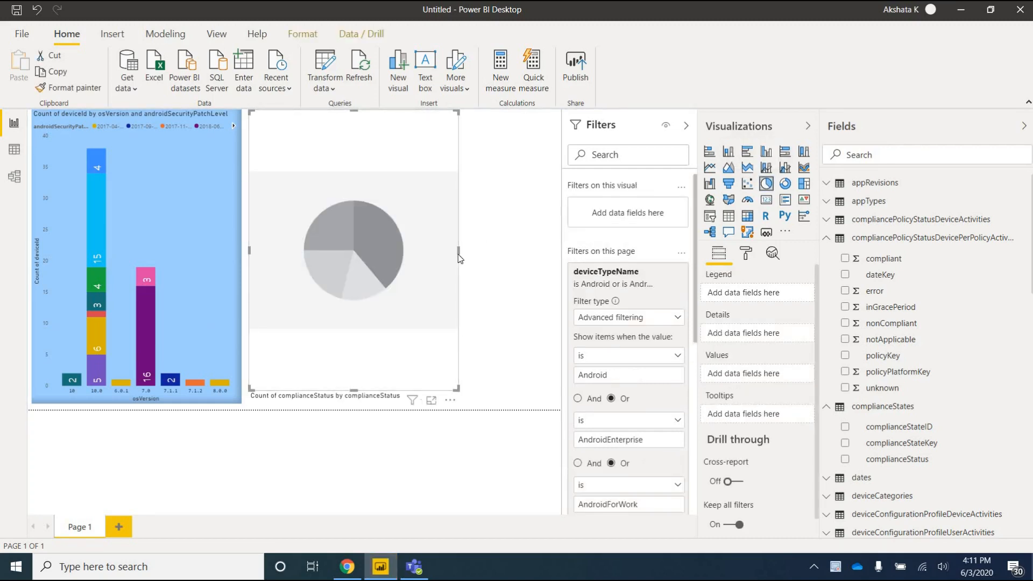
drag(459, 253, 542, 264)
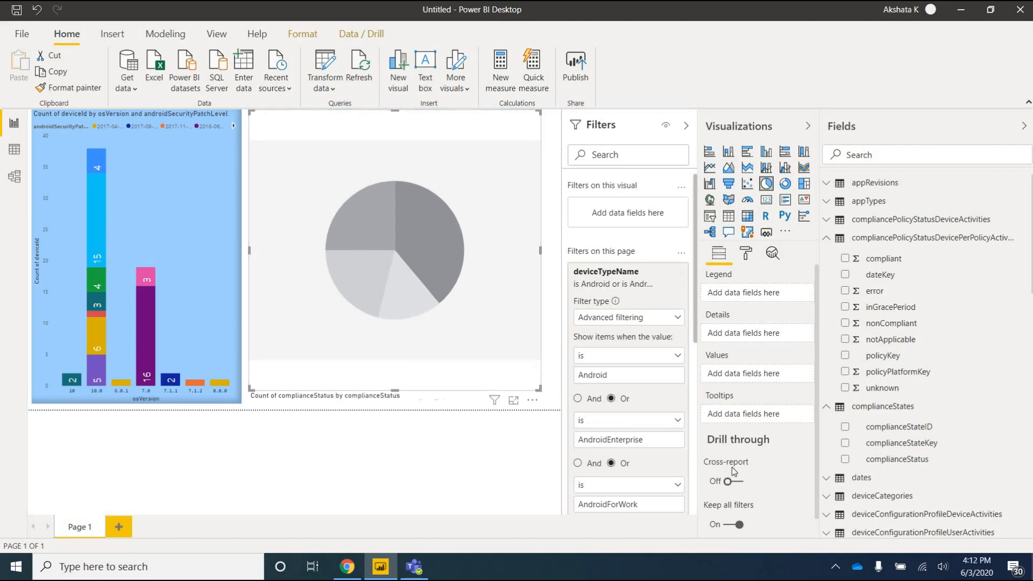
click(845, 460)
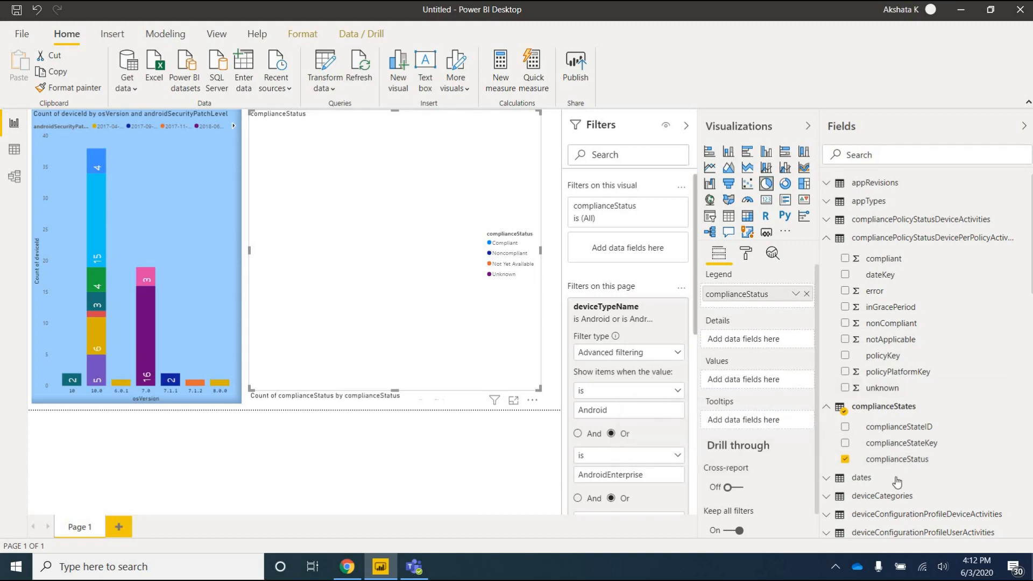
drag(904, 461, 775, 382)
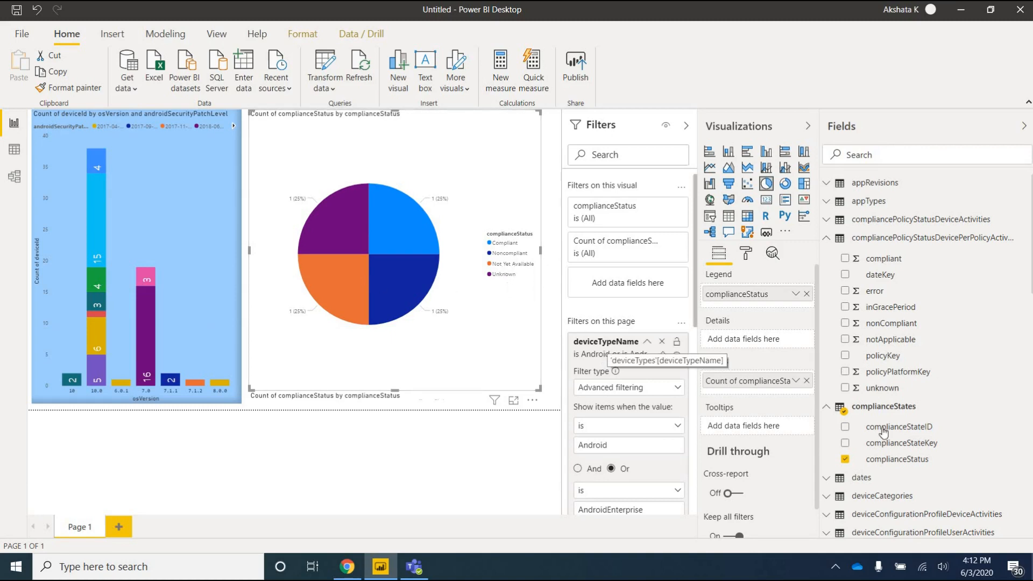
Filter the pie chart by complianceStatus so that only Compliant and Noncompliant are included.
drag(893, 467, 640, 293)
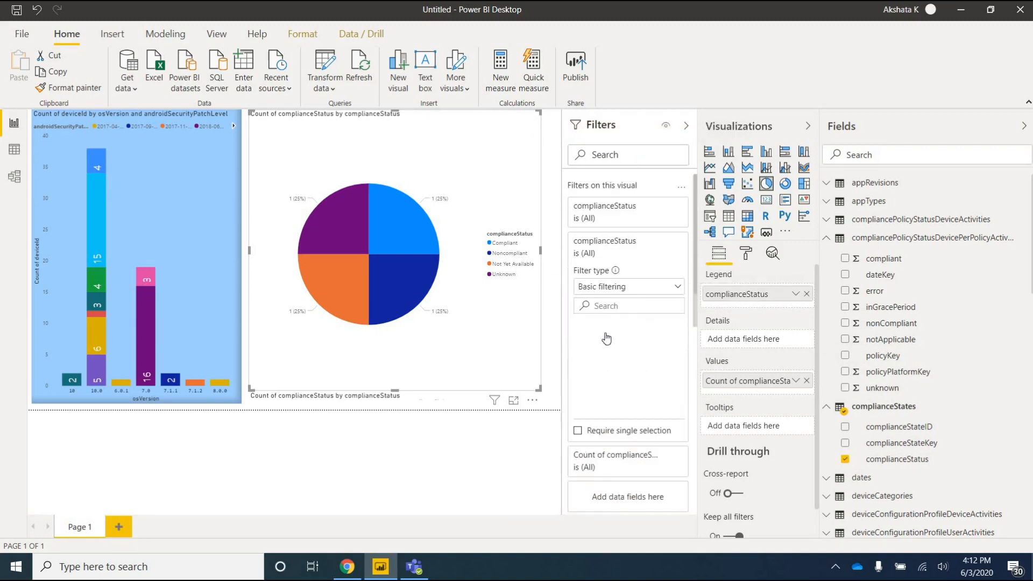
click(583, 325)
click(583, 399)
click(583, 384)
click(582, 340)
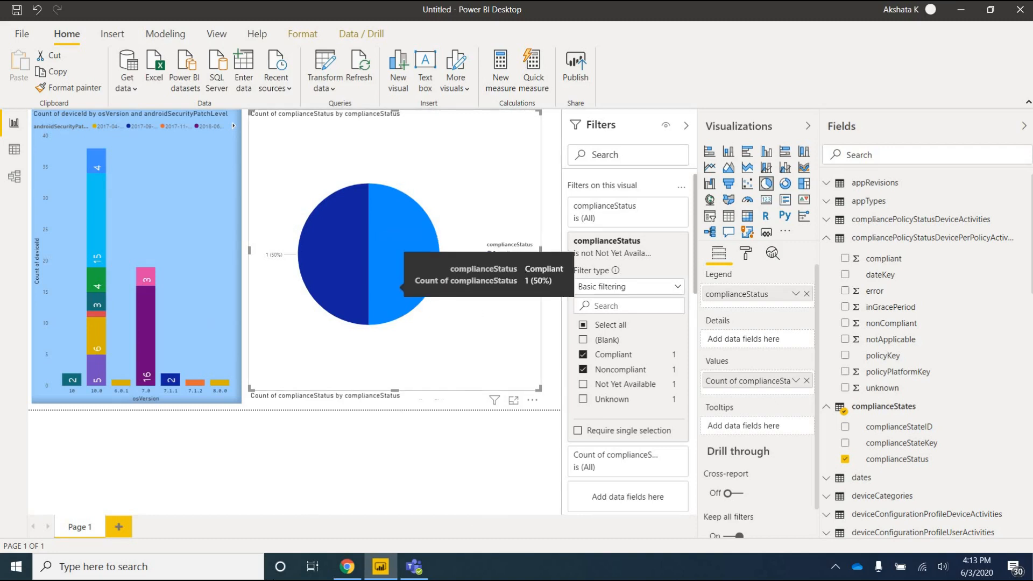
mouse_move(402, 256)
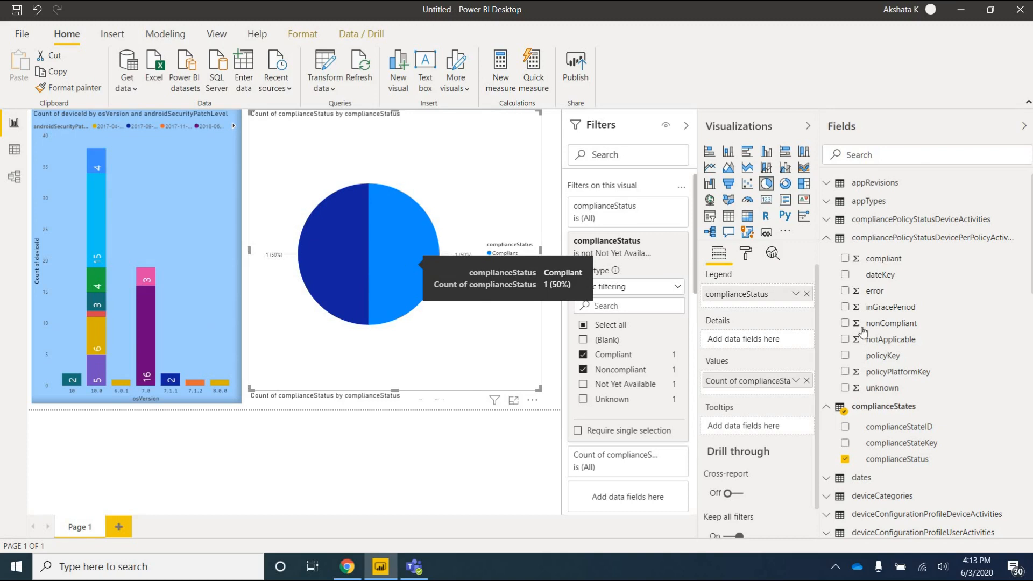
Add the operatingSystem field from the devices table to the pie chart's legend below complianceStatus.
click(829, 408)
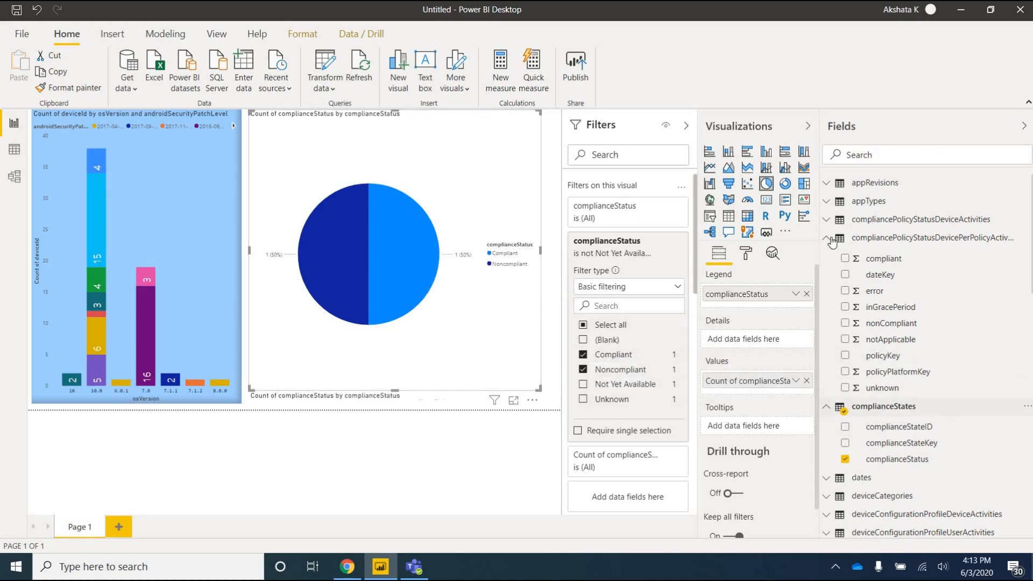
click(828, 240)
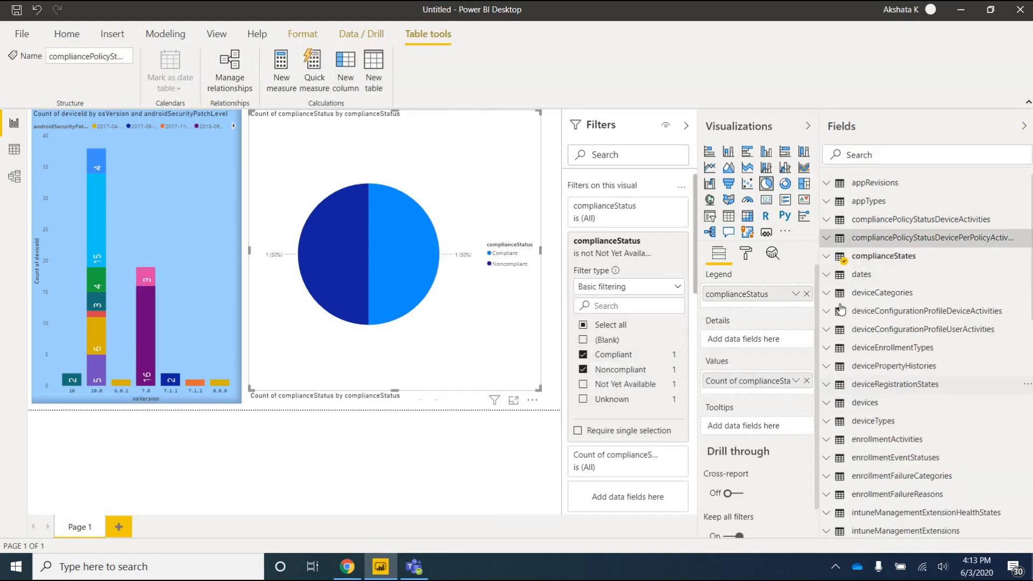
click(829, 406)
scroll(912, 361, down, 4)
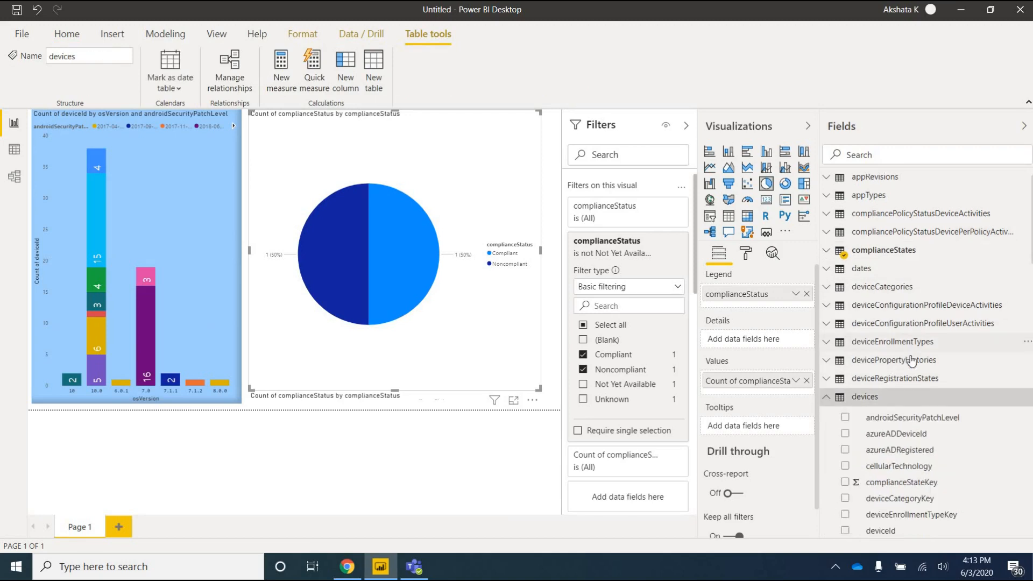
scroll(909, 366, down, 5)
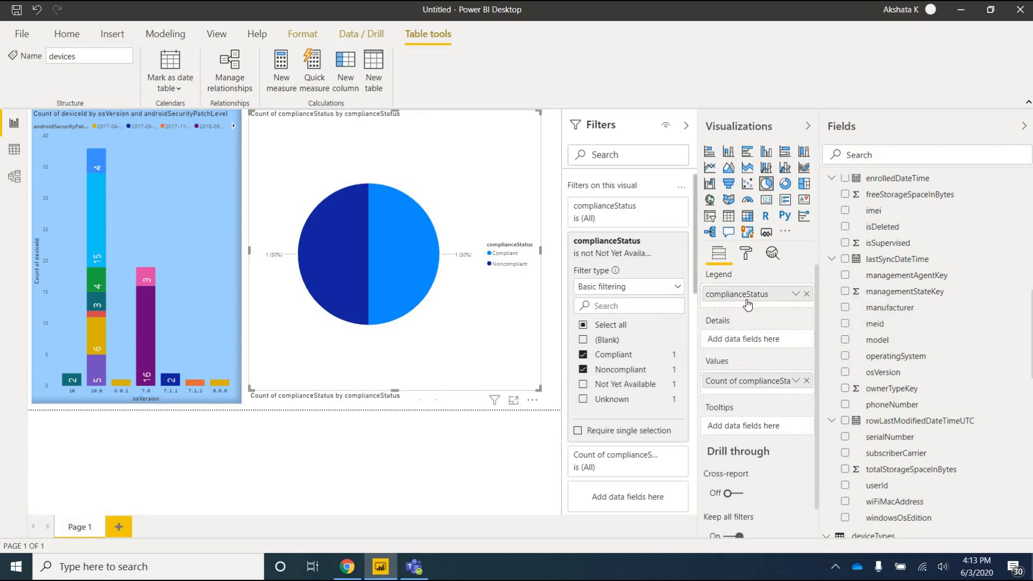
drag(747, 304, 748, 306)
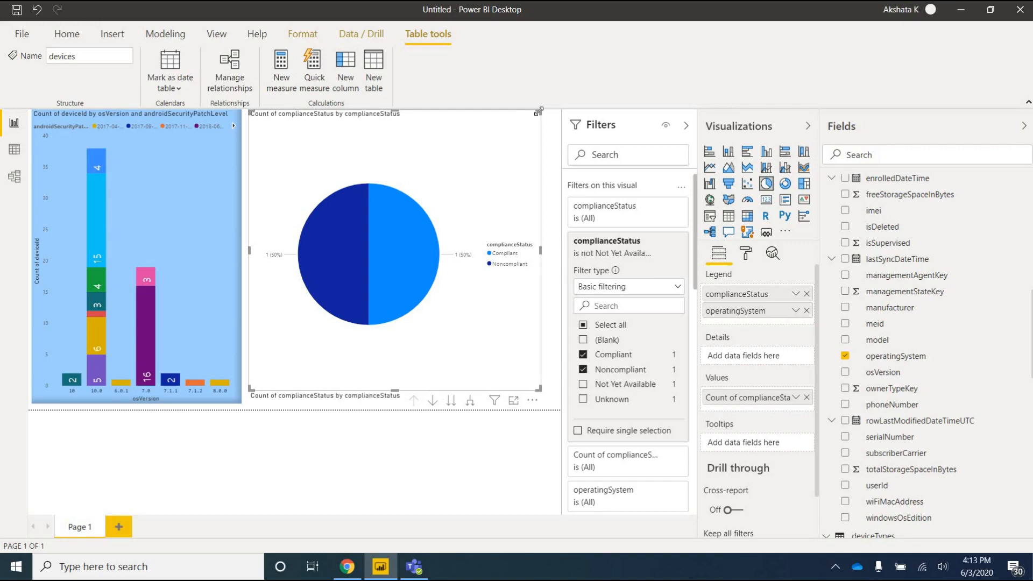
Lower the pie chart's upper edge, and turn on drill-down to drill into the Noncompliant slice.
drag(540, 112, 537, 137)
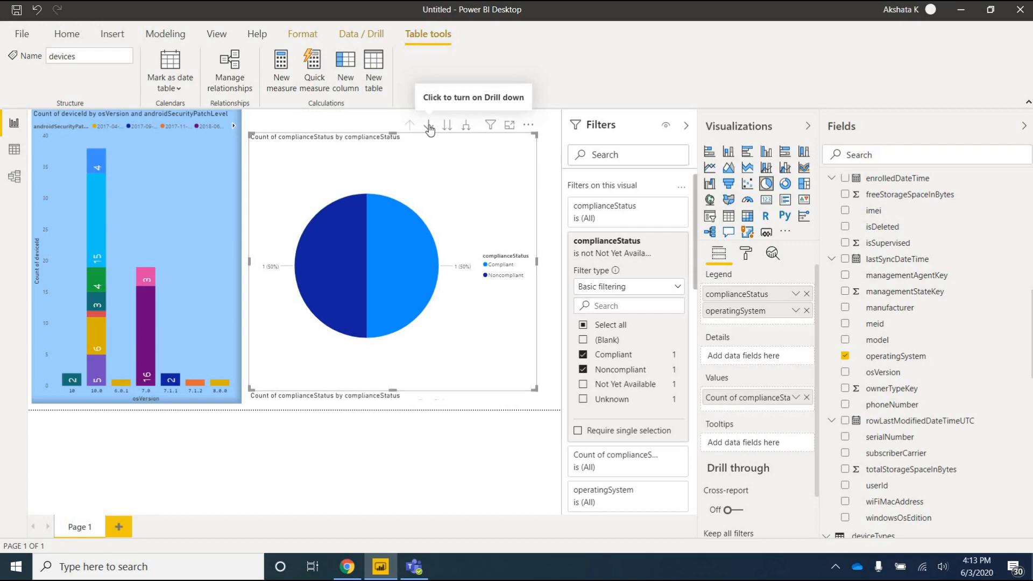
click(429, 127)
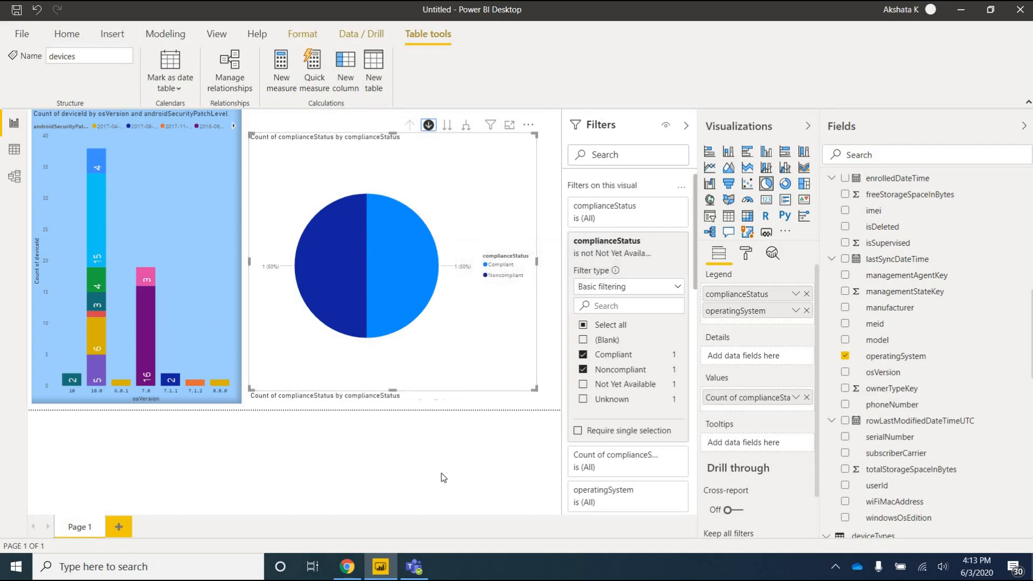
click(335, 286)
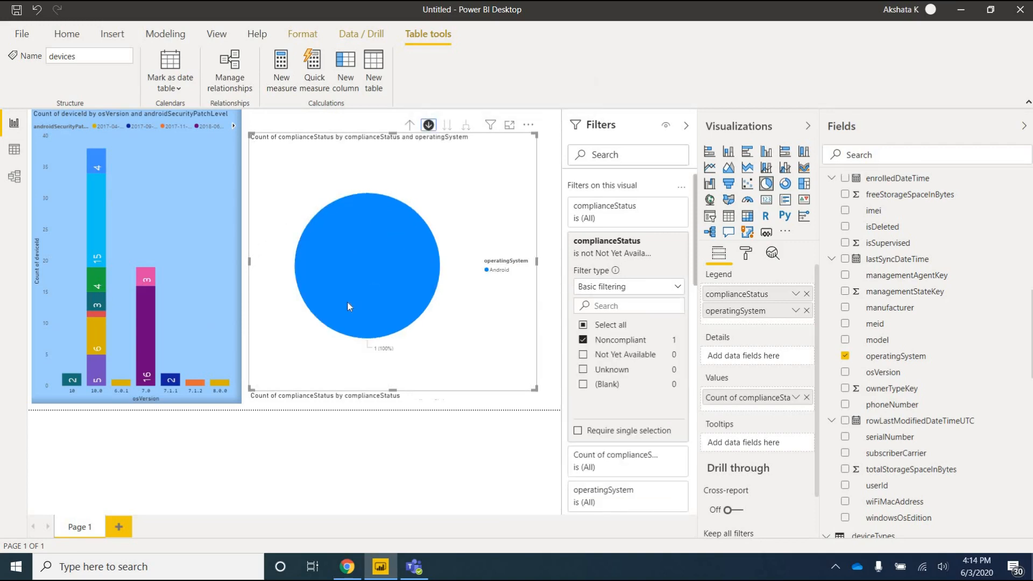
mouse_move(340, 296)
mouse_move(419, 285)
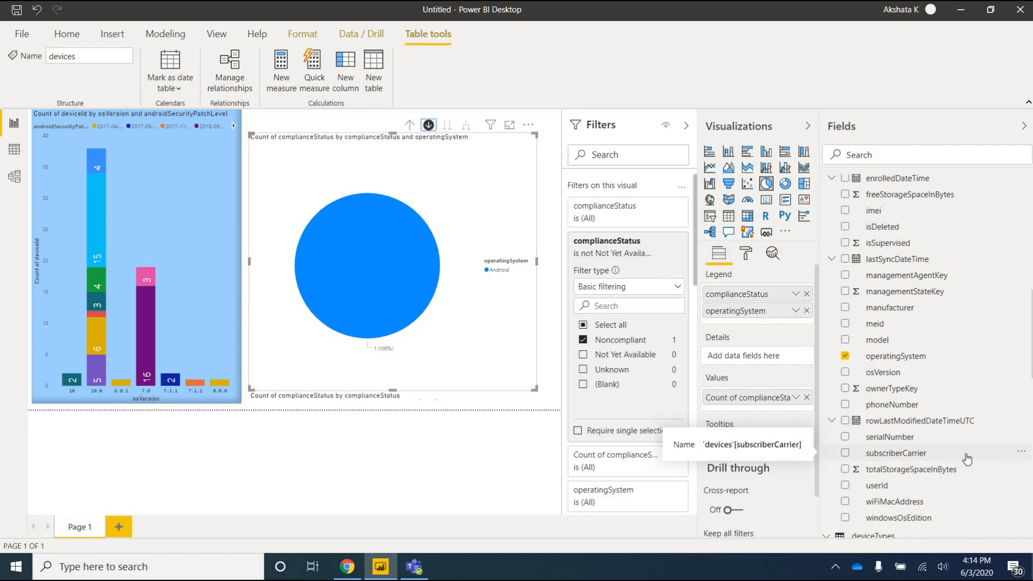
Add the model field to the pie chart's legend below operatingSystem, removing the duplicate entry.
click(846, 341)
drag(864, 340, 758, 336)
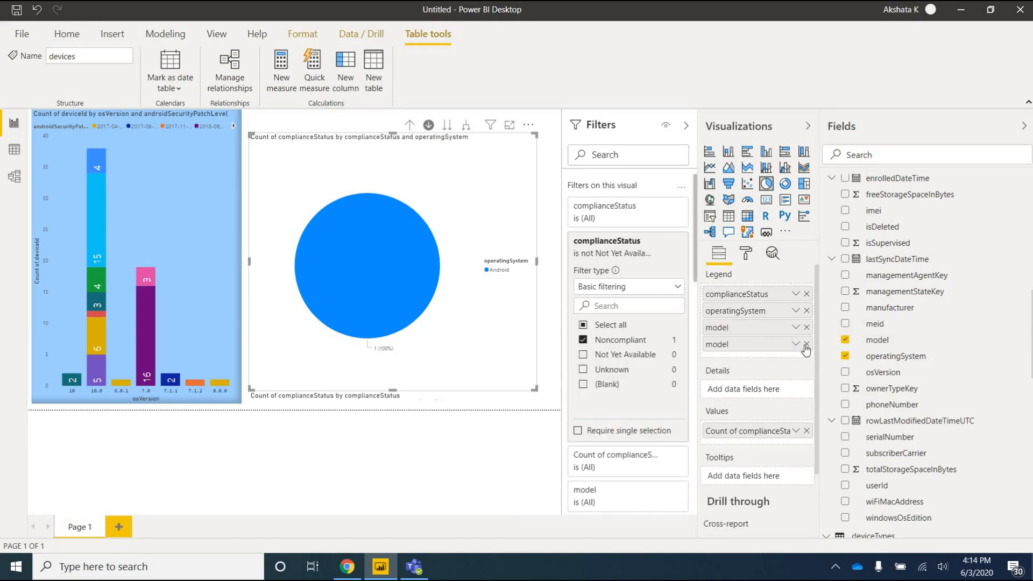
click(806, 344)
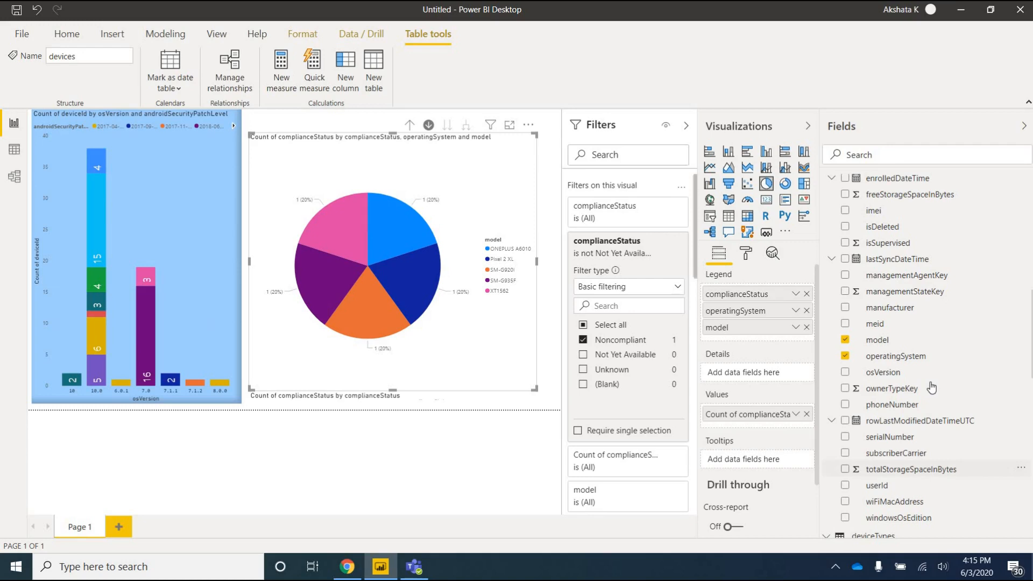
Add the deviceName field from the devices table to the pie chart's legend below model.
scroll(932, 385, down, 2)
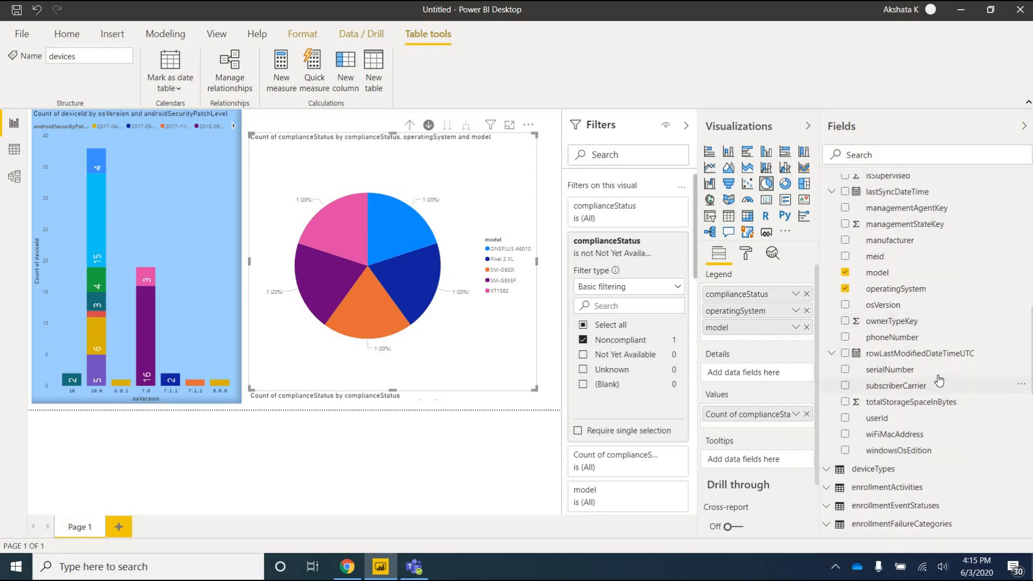
scroll(938, 381, up, 4)
scroll(938, 380, up, 4)
scroll(938, 379, up, 5)
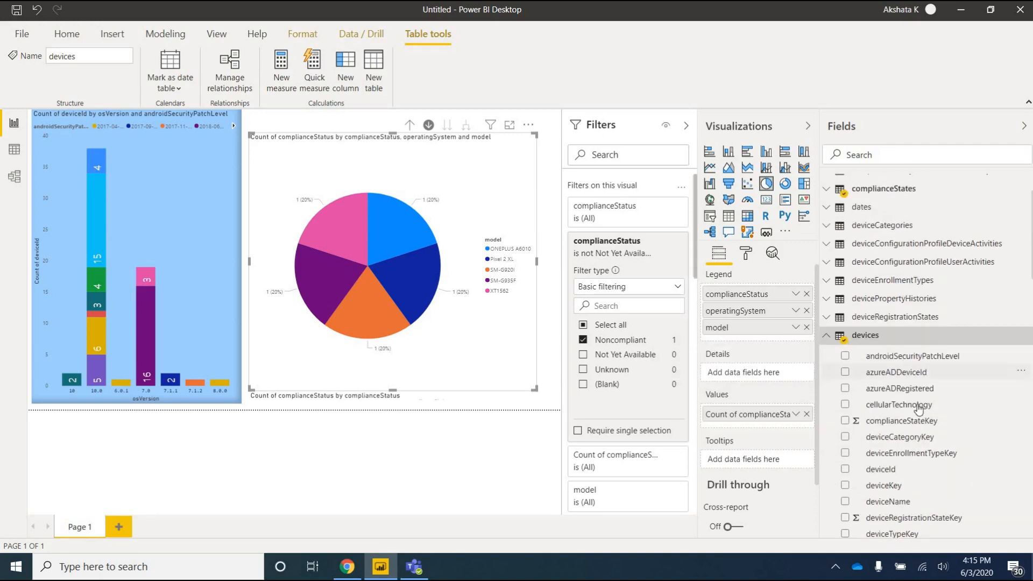
scroll(887, 436, down, 2)
drag(890, 437, 752, 341)
scroll(754, 326, down, 2)
scroll(754, 326, up, 2)
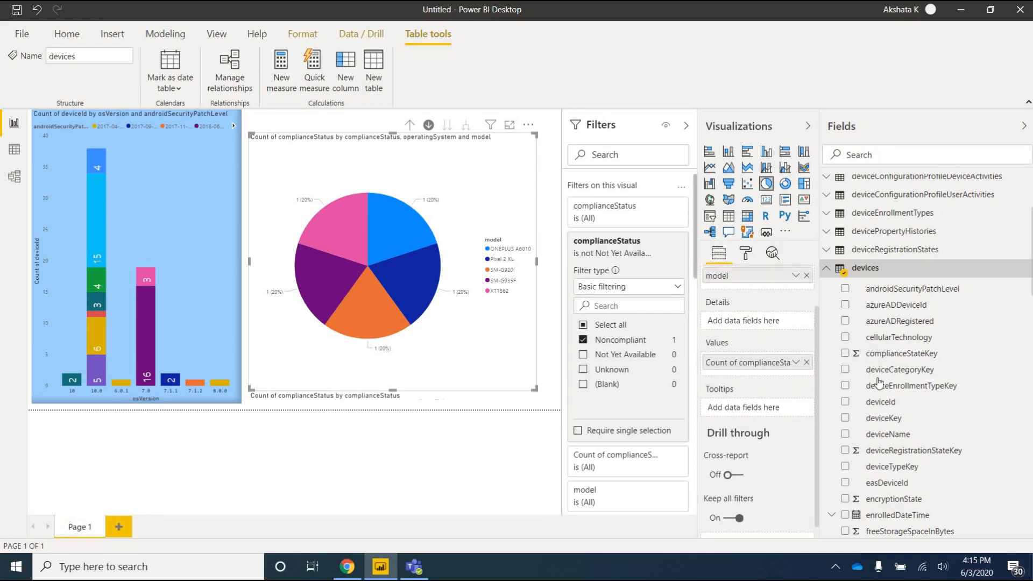
click(845, 434)
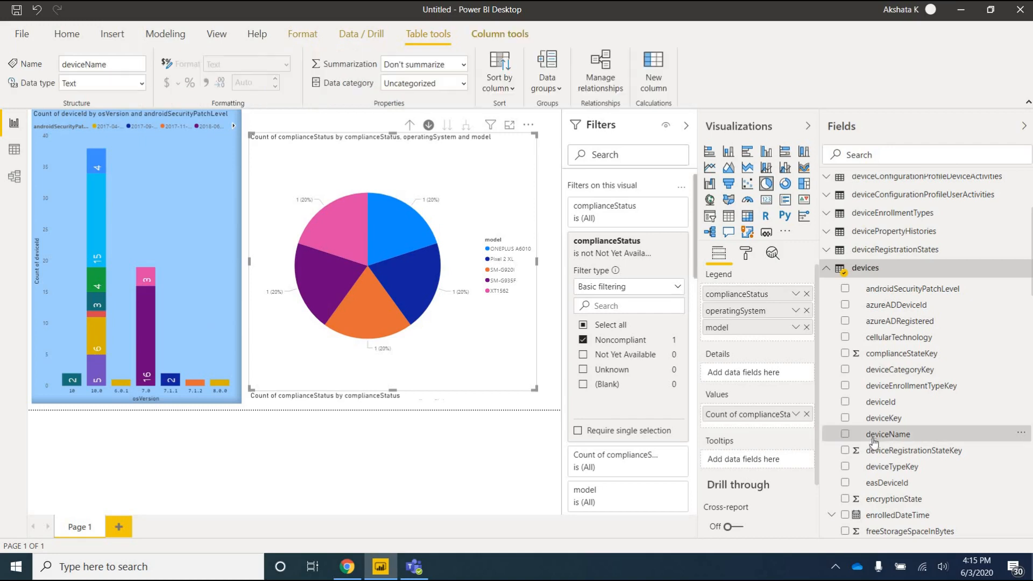
drag(894, 433, 753, 359)
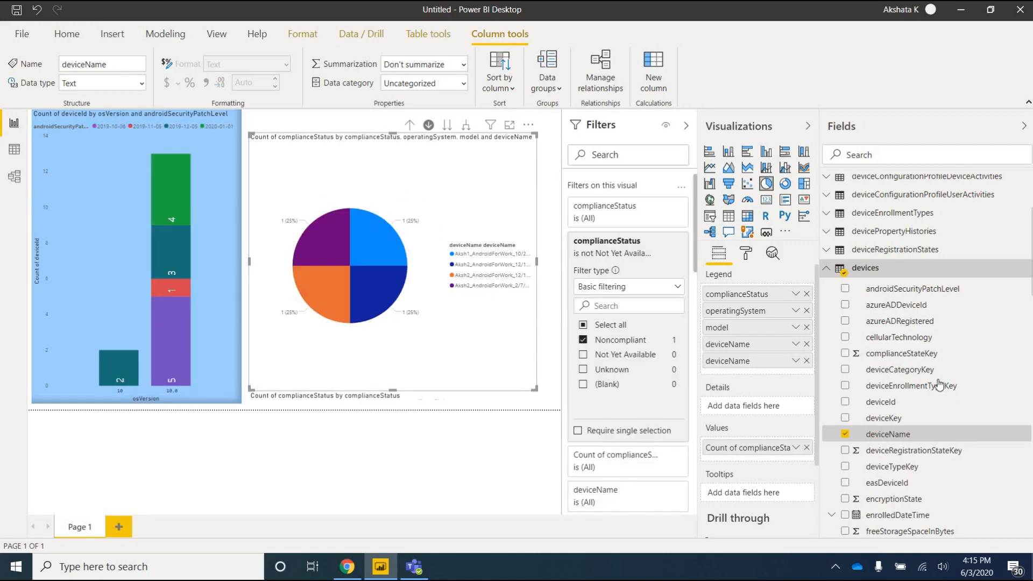
Add the displayName field from the users table as the last legend level of the pie chart, keeping a single entry.
click(827, 275)
scroll(878, 370, down, 5)
scroll(878, 370, down, 5)
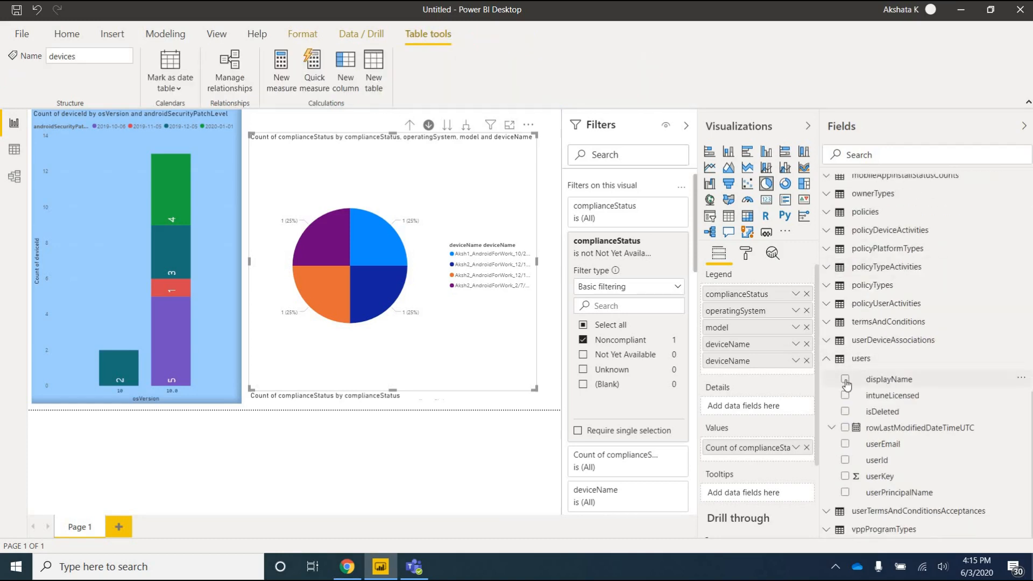
click(896, 383)
drag(763, 389, 780, 394)
click(805, 395)
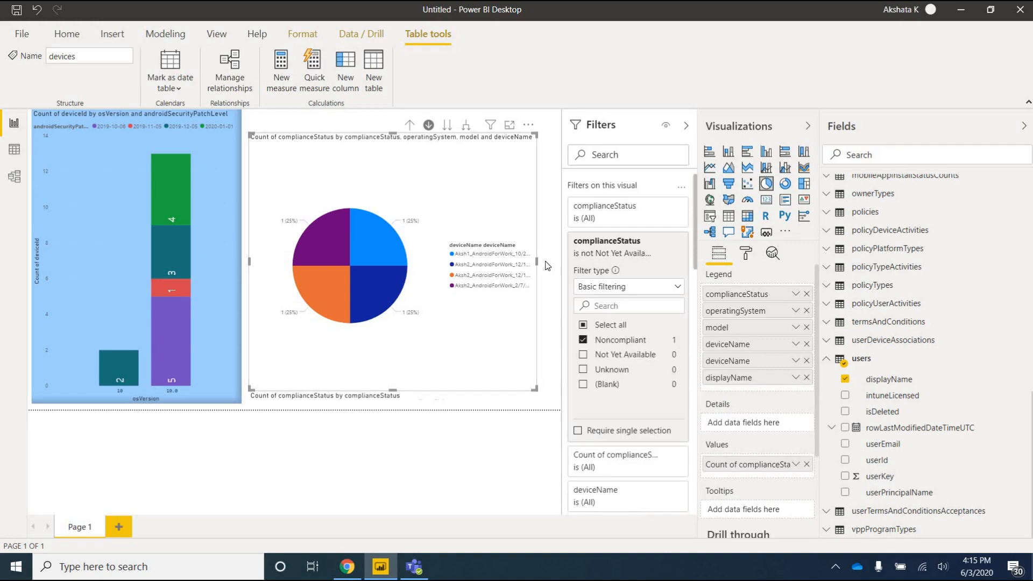
Widen the pie chart to the page's edge and drill down into the Noncompliant slice.
drag(538, 265, 584, 278)
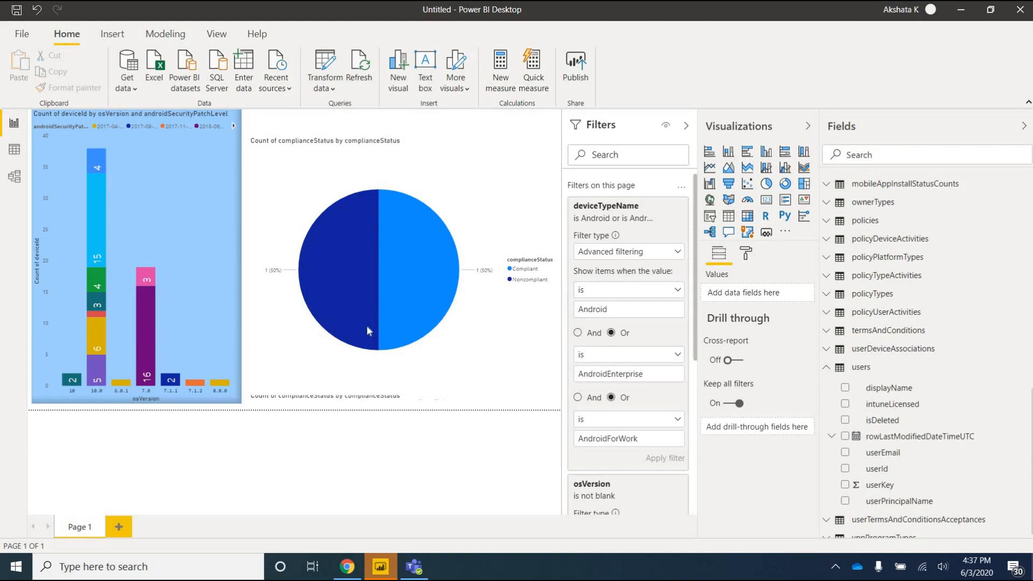
mouse_move(355, 304)
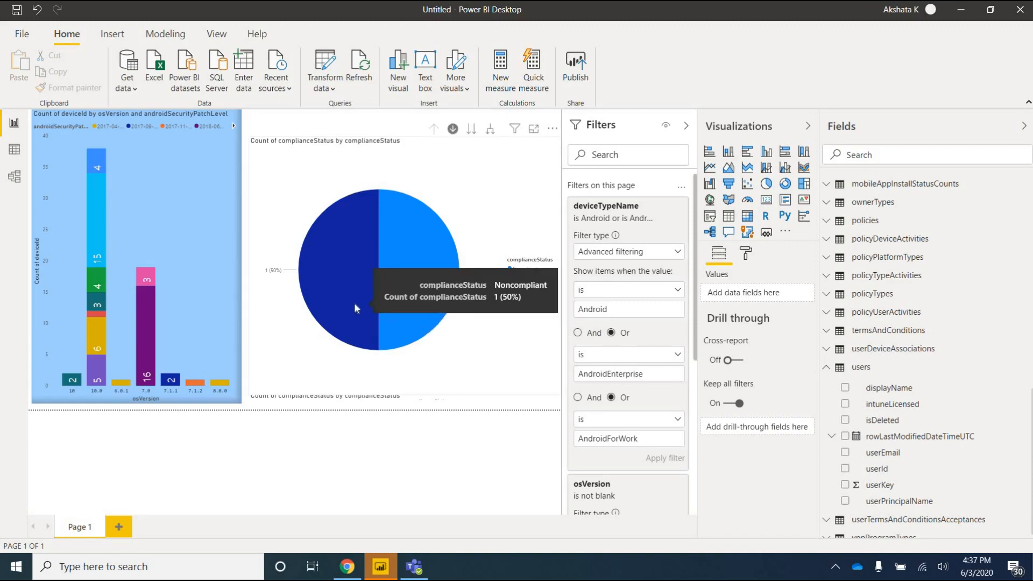
click(356, 305)
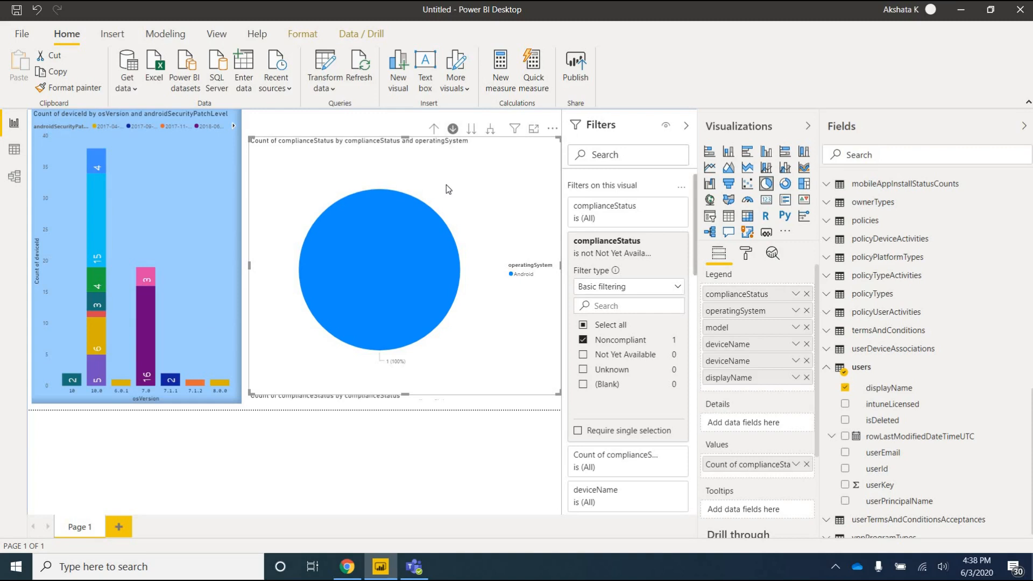
Drill the Noncompliant pie through Android, ONEPLUS A6010 and one device to displayName, and repeat the last drill with another device.
mouse_move(410, 236)
click(397, 267)
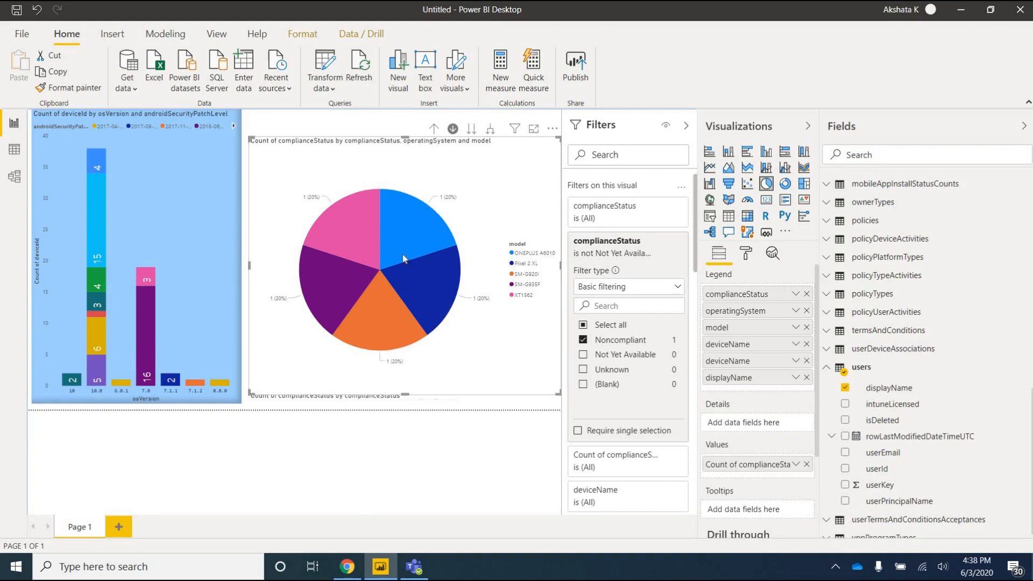
click(400, 225)
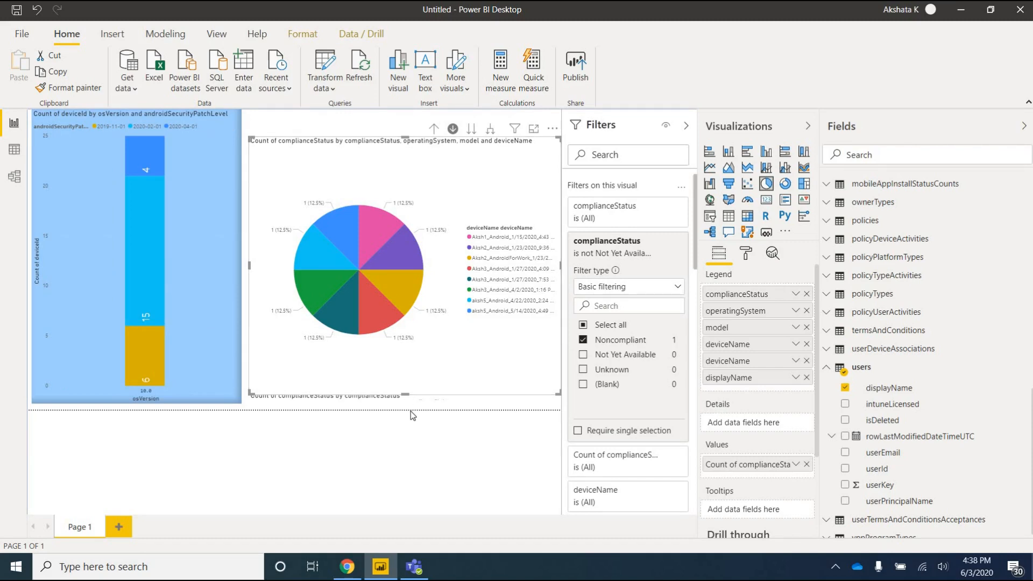
click(383, 321)
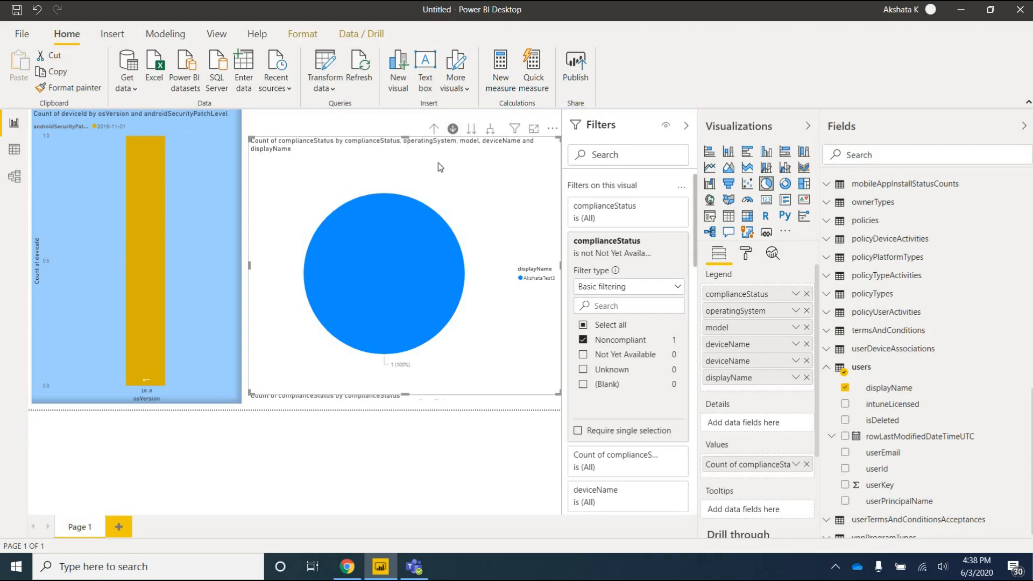
click(434, 129)
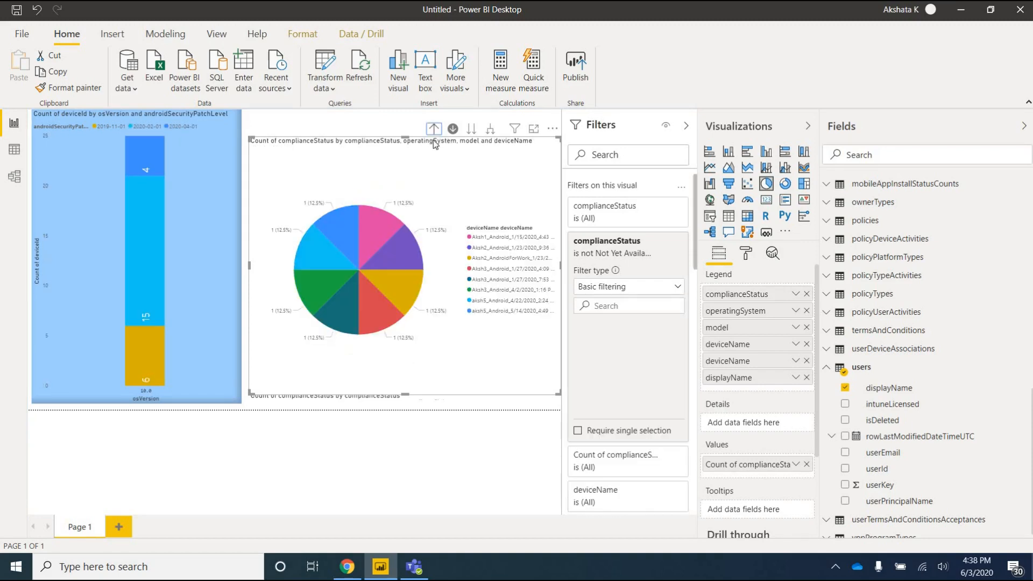
click(409, 255)
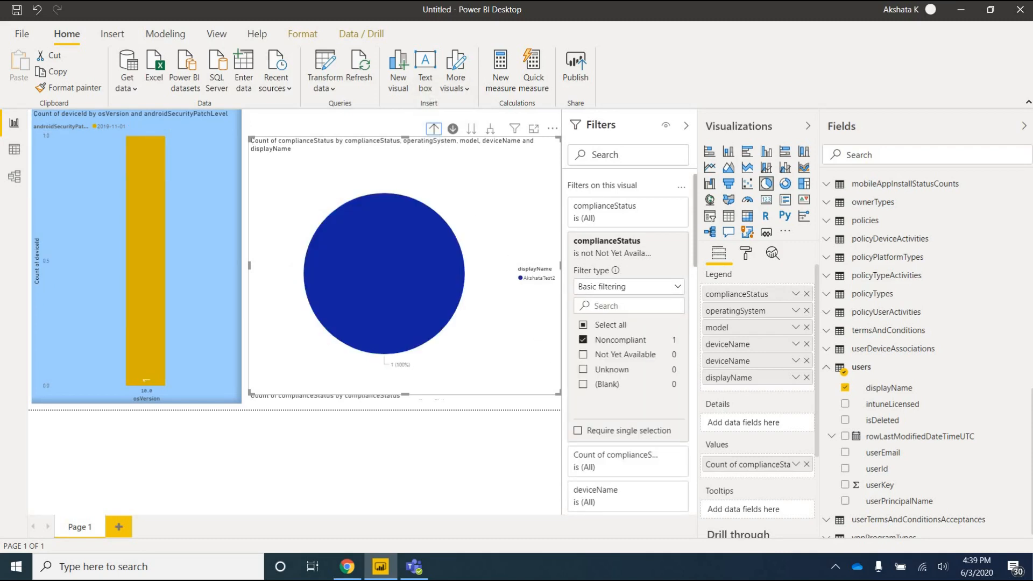
Add the deviceId field from the devices table to the pie chart's legend below displayName.
scroll(915, 379, up, 3)
scroll(913, 349, down, 3)
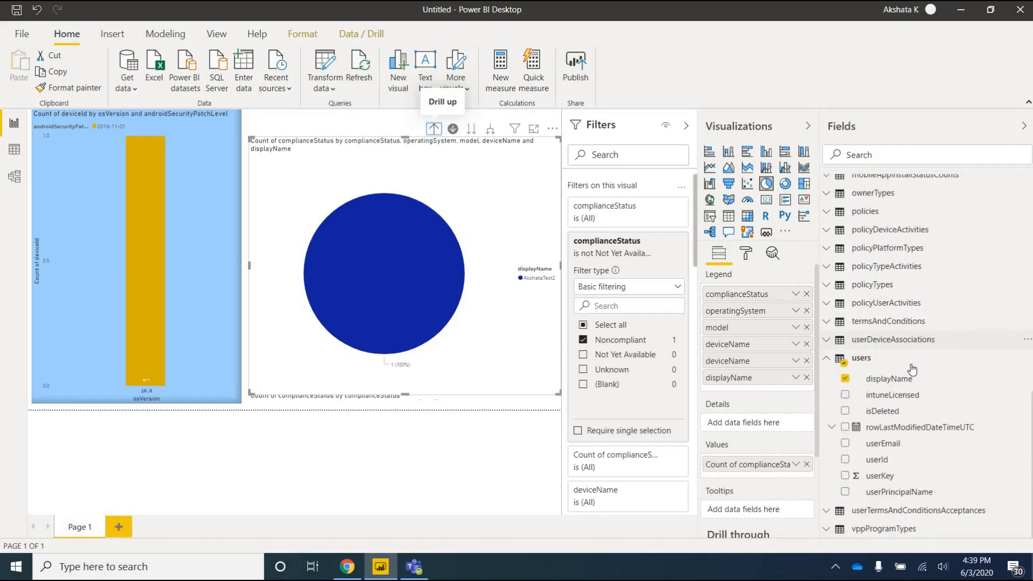
click(841, 358)
scroll(871, 370, up, 3)
scroll(871, 370, up, 4)
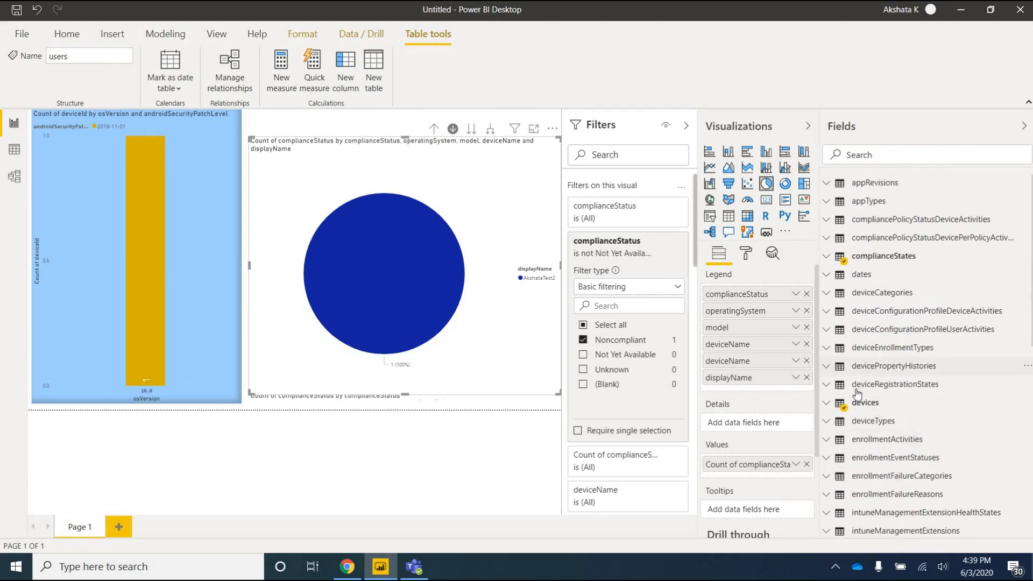
scroll(858, 394, down, 2)
click(828, 273)
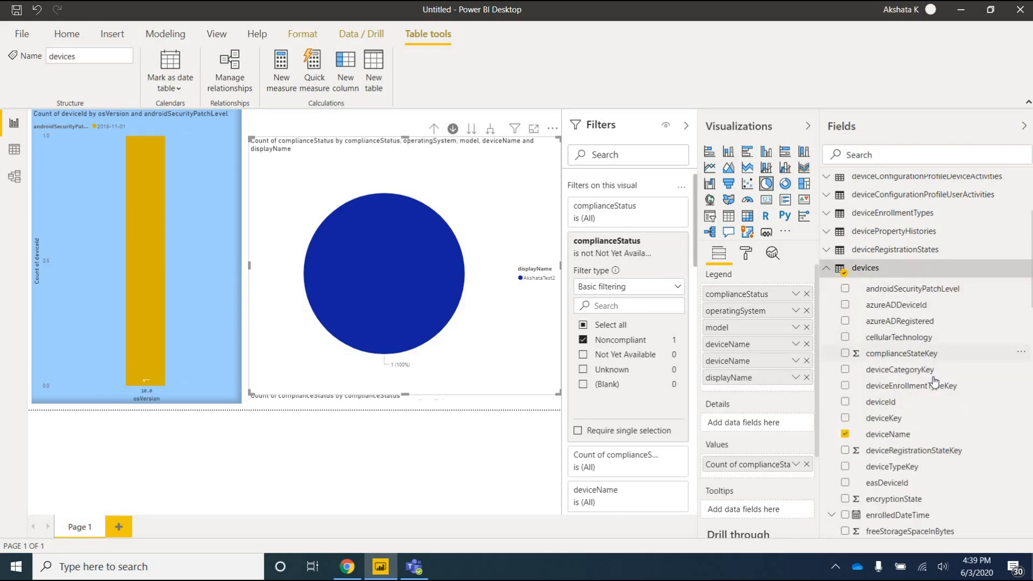
drag(768, 387, 767, 394)
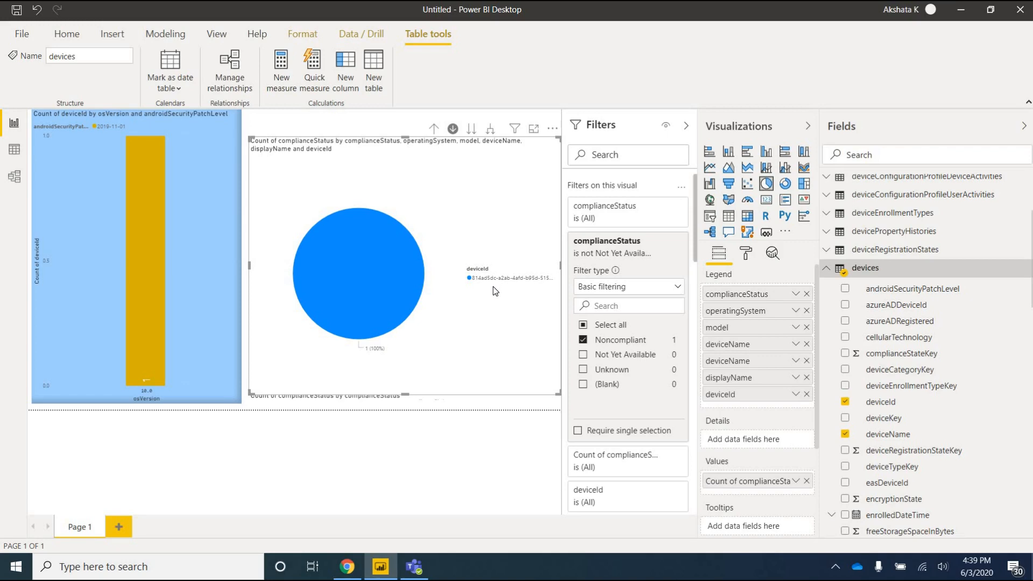
Drill the compliance chart up to the complianceStatus level and convert it to a stacked column chart after trying a donut chart.
click(436, 129)
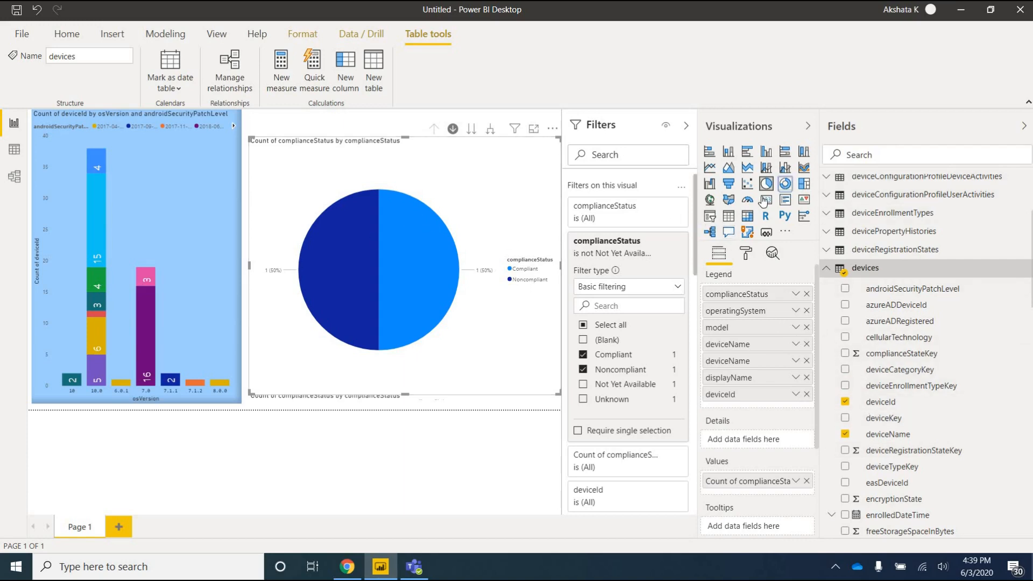
click(785, 184)
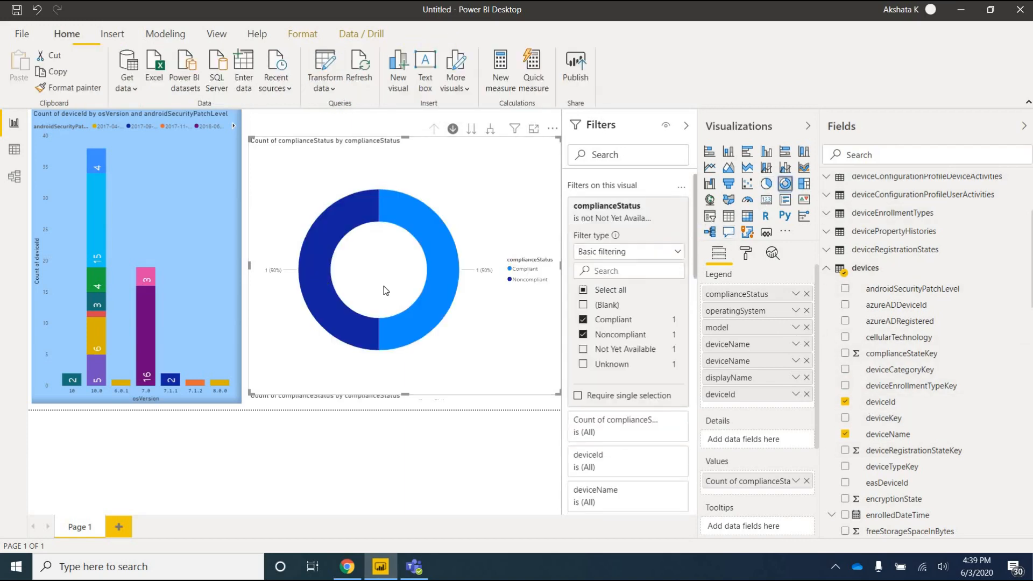
click(729, 152)
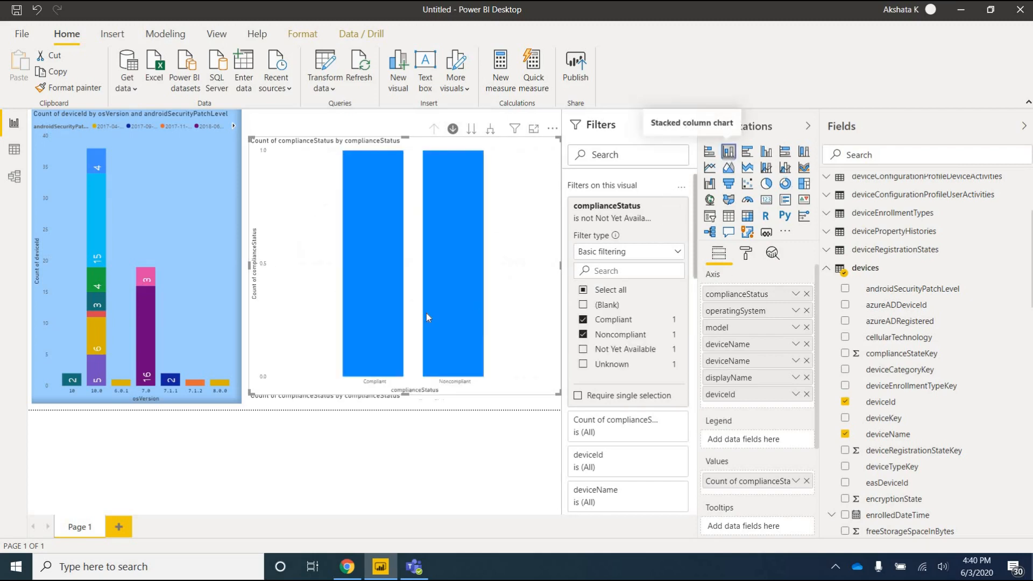
Drill down the stacked column chart from Noncompliant through the ONEPLUS A6010 model to a single deviceId.
click(442, 305)
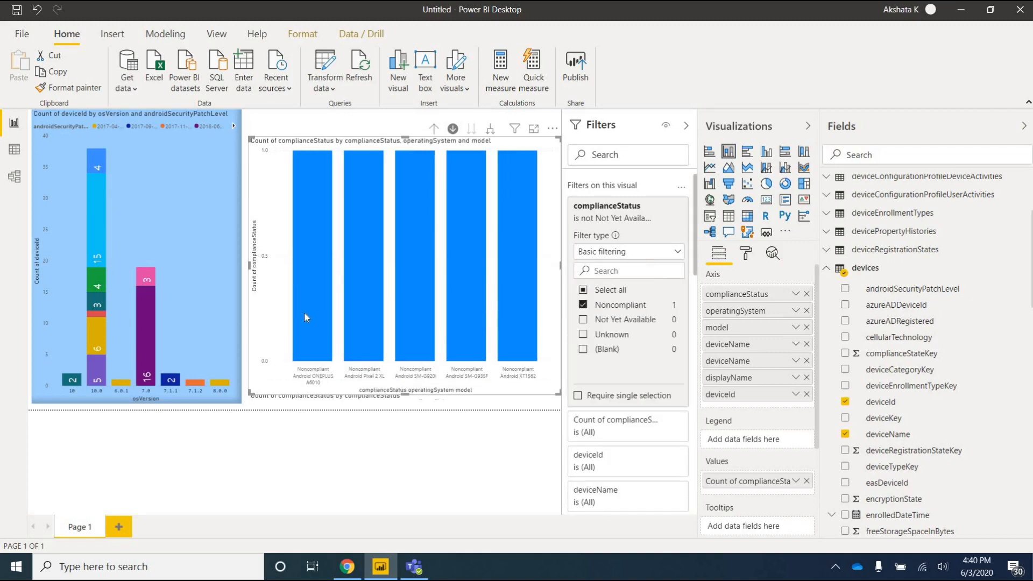
click(304, 312)
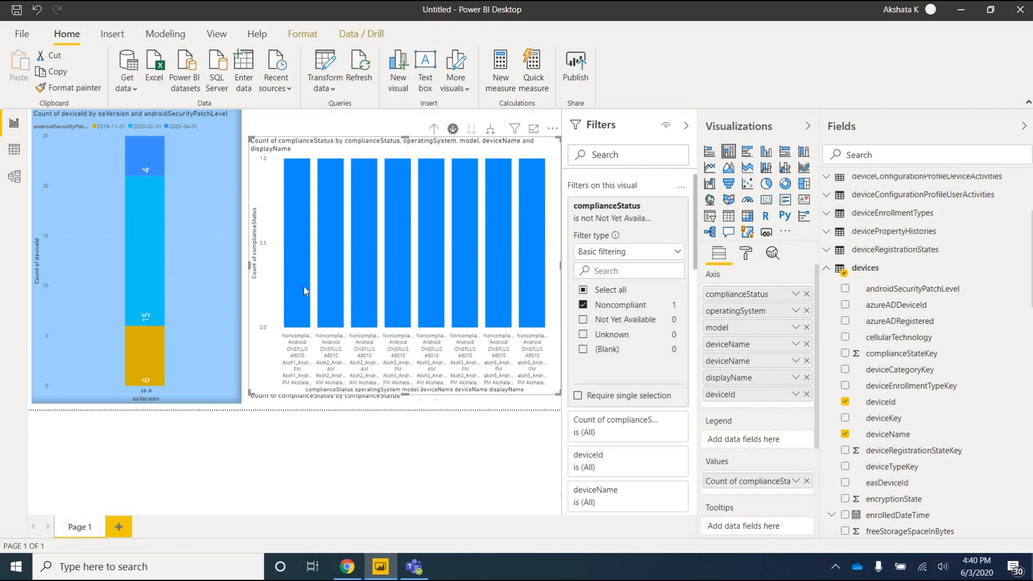
click(304, 291)
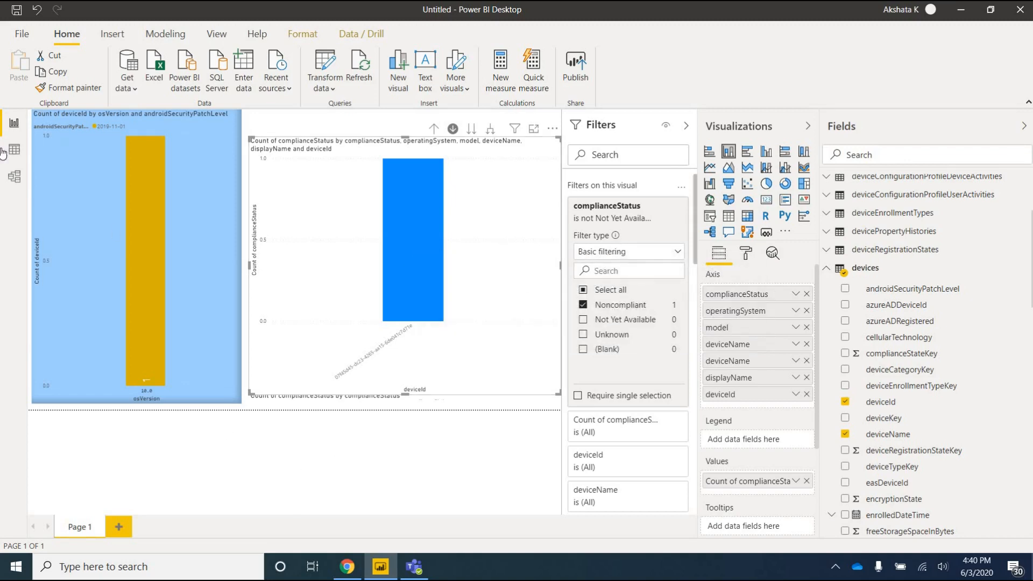
Examine the relationships between the Intune tables across the model diagram, and return to the report page.
click(16, 179)
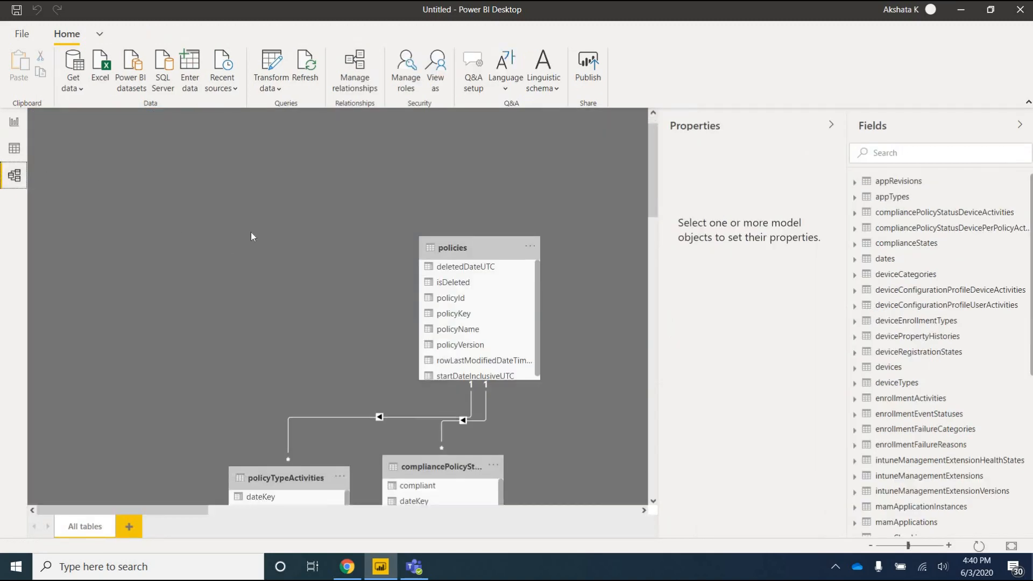
scroll(251, 231, down, 5)
drag(151, 511, 281, 299)
scroll(321, 324, down, 1)
scroll(321, 326, down, 3)
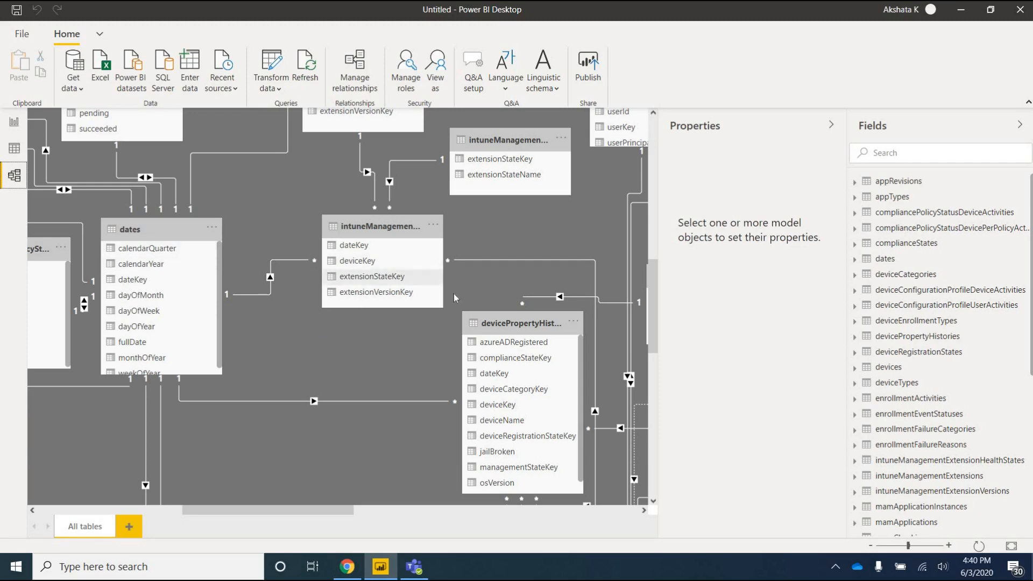
scroll(442, 263, down, 10)
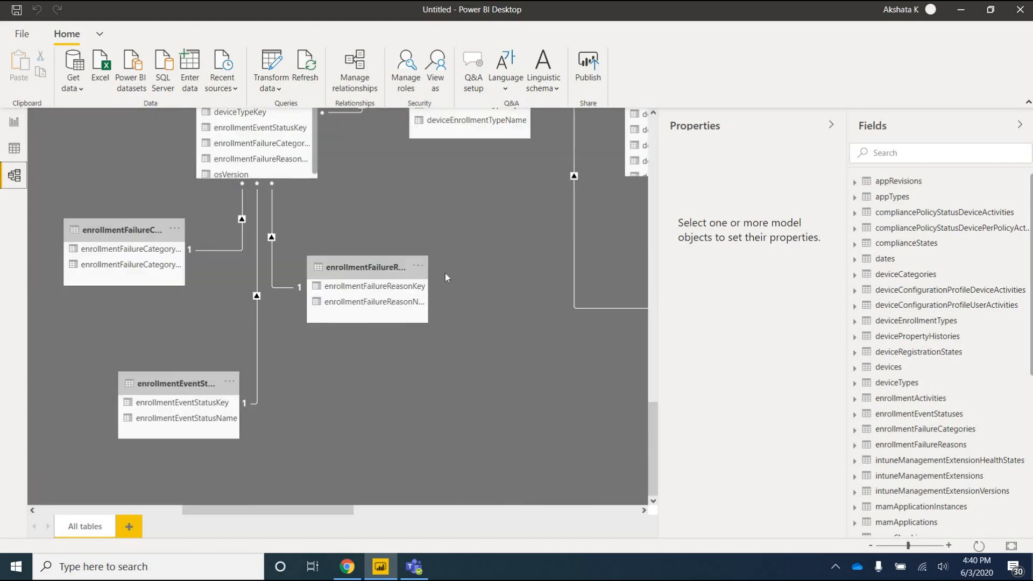
drag(247, 511, 51, 501)
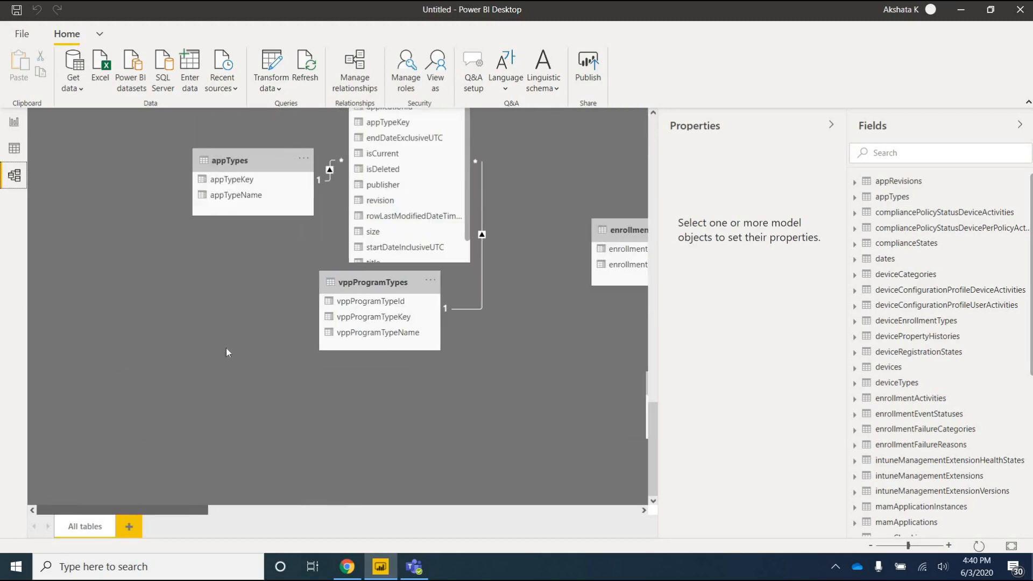
scroll(226, 345, up, 6)
scroll(227, 345, up, 8)
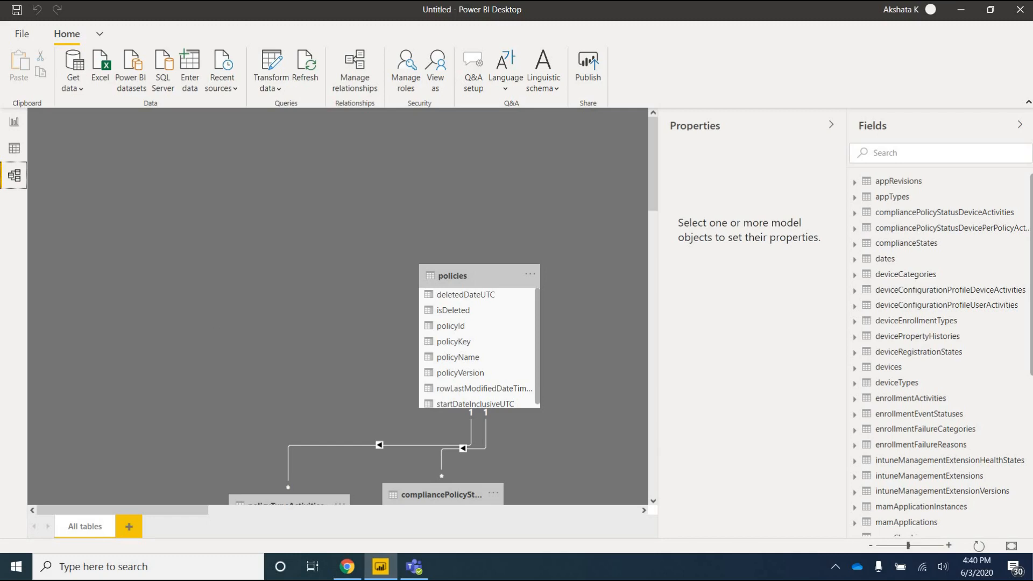
click(15, 124)
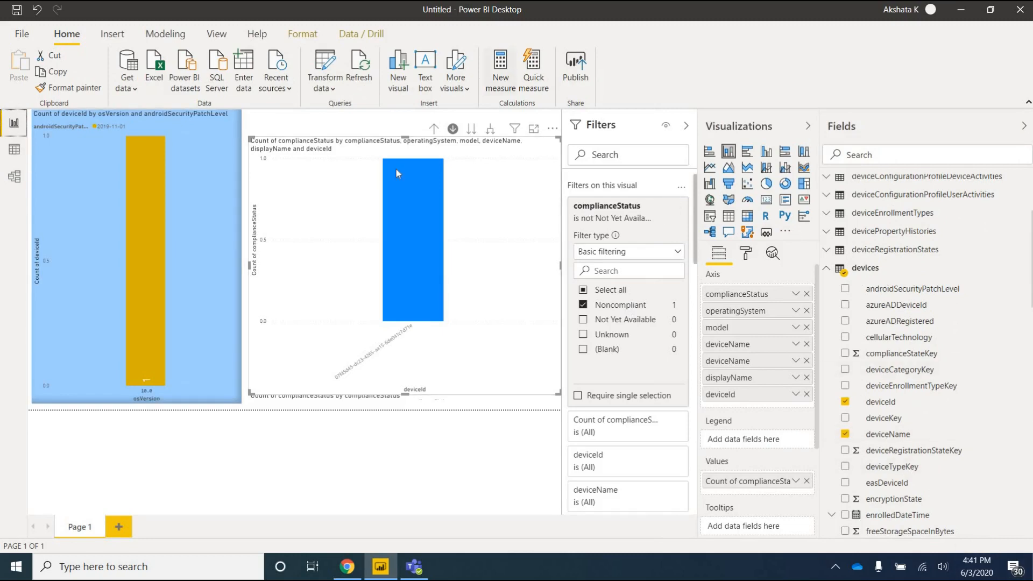
Publish the report to My workspace, saving it on the Desktop as DemoPowerBi.
click(576, 67)
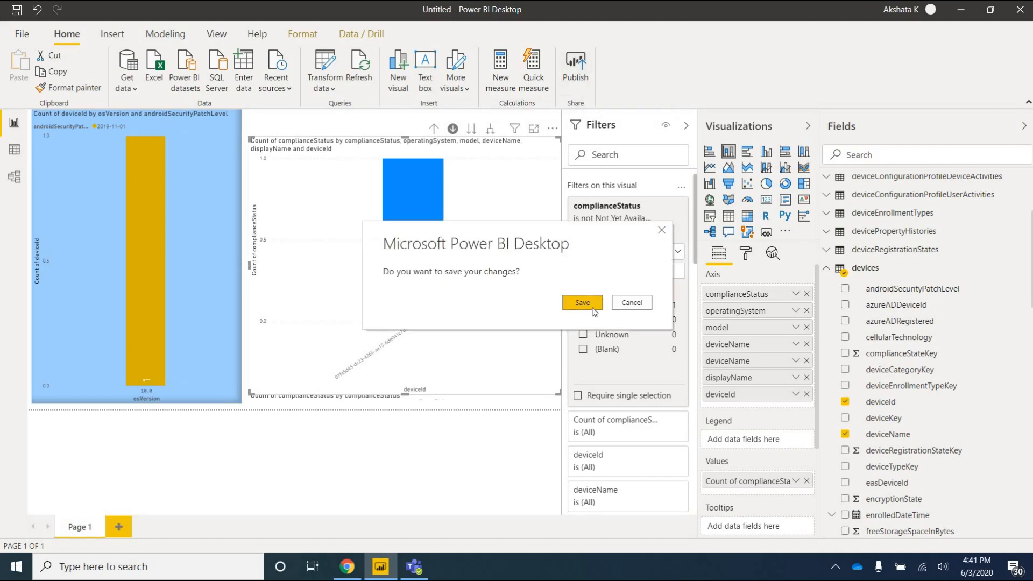
click(580, 303)
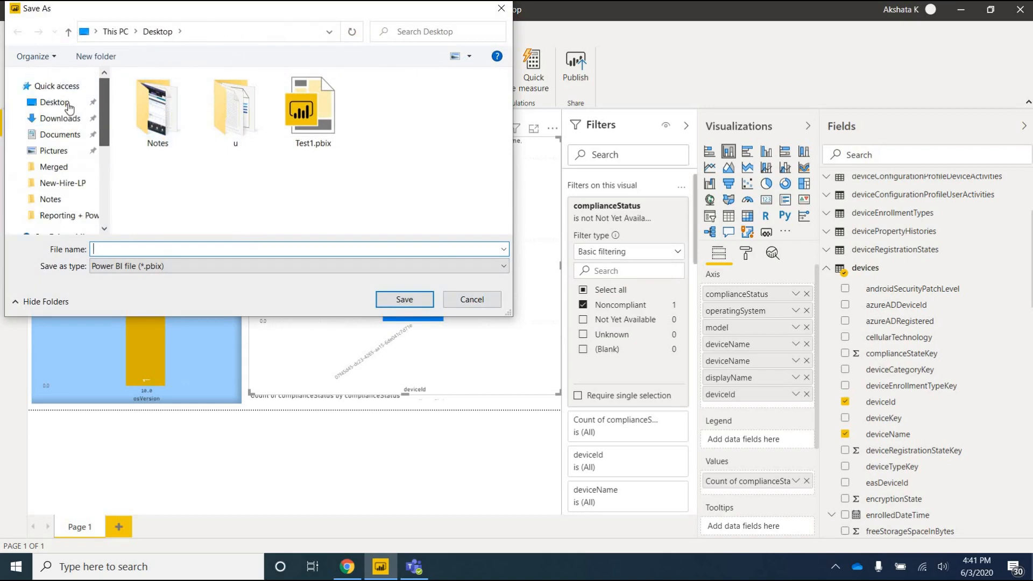
click(109, 251)
text(De)
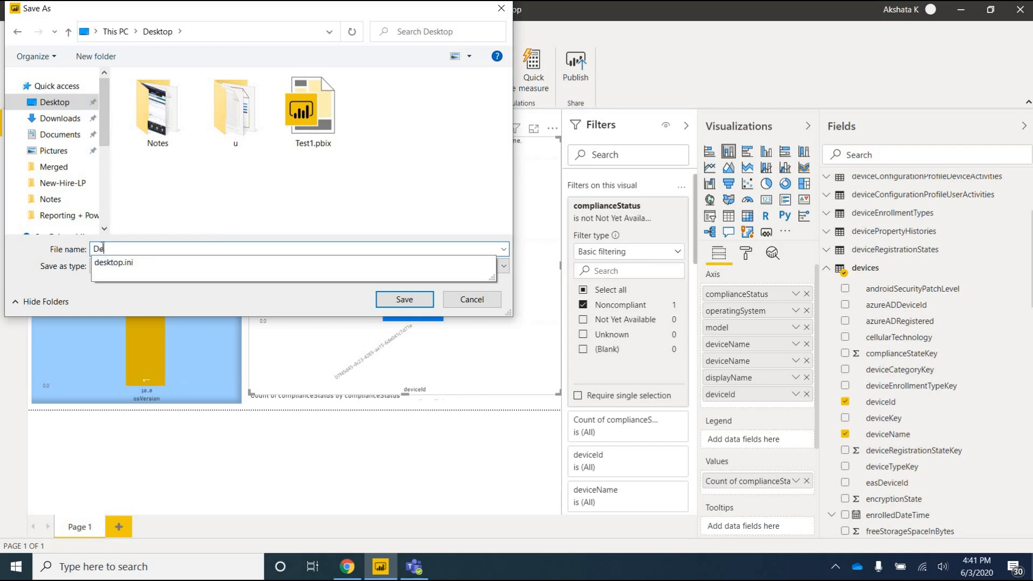
text(moPowerBi)
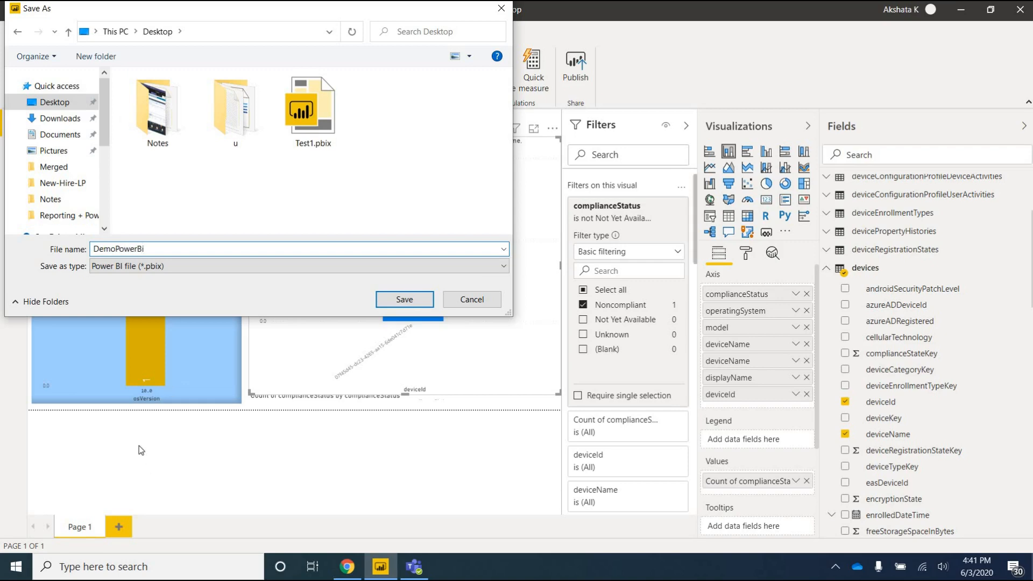
click(406, 299)
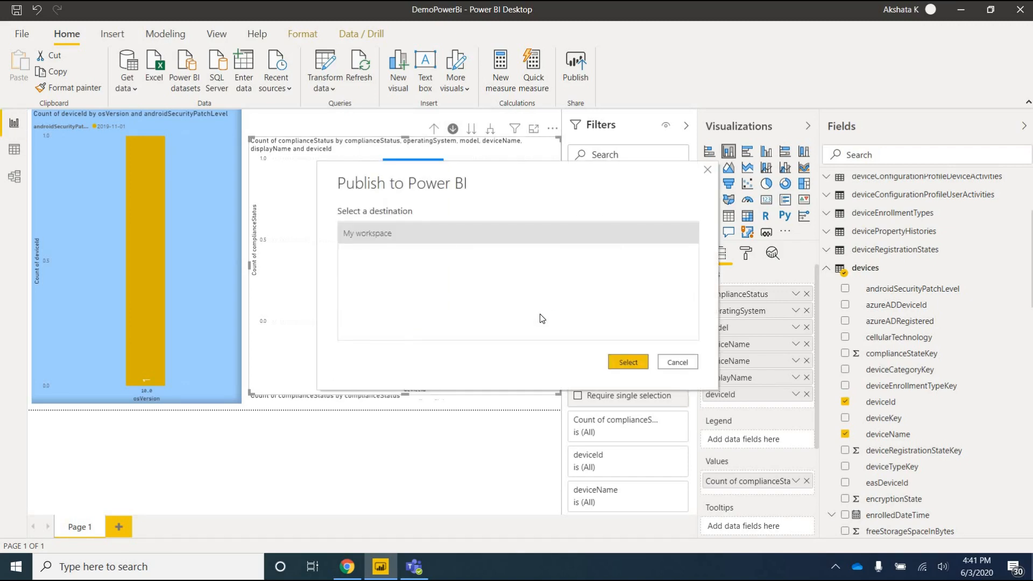
double_click(386, 235)
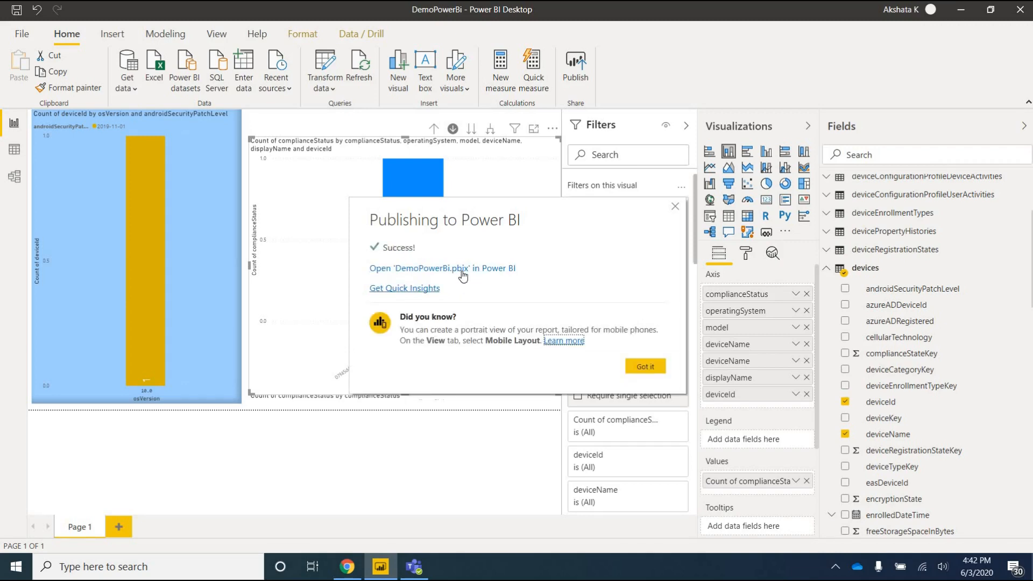
Open the published DemoPowerBi report in the Power BI web service, signing in with the report author's account.
click(462, 268)
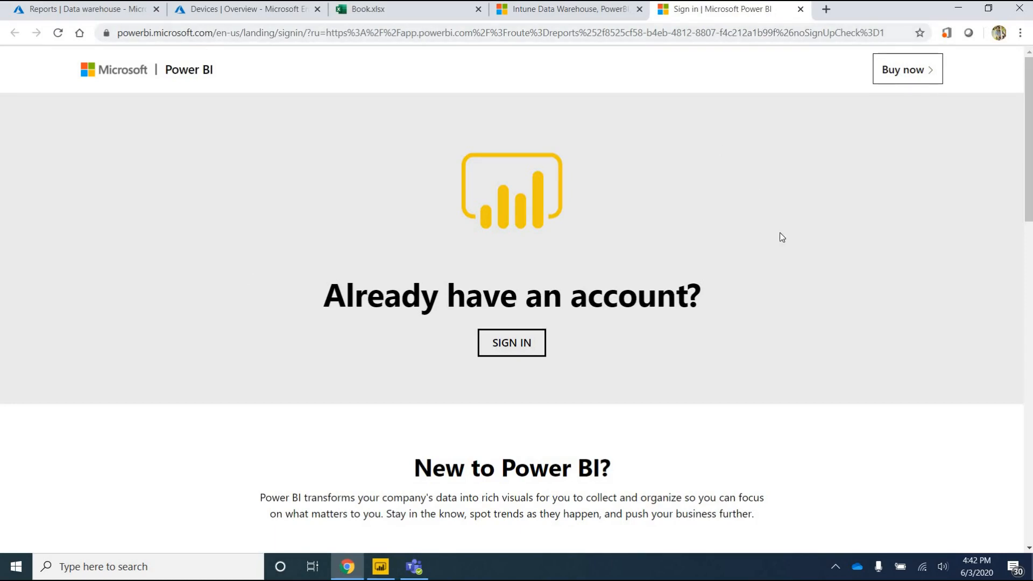
click(511, 347)
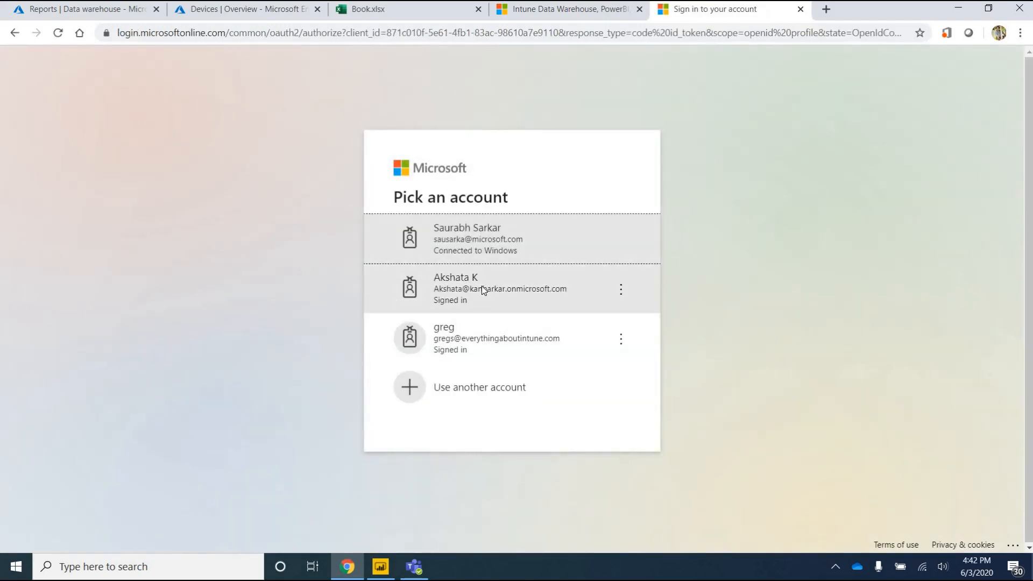
click(482, 286)
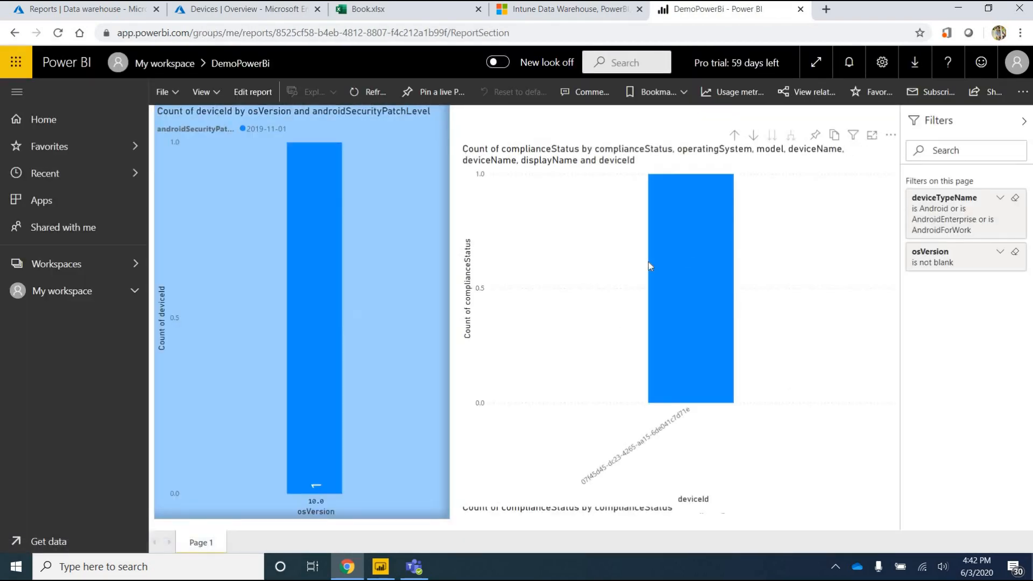
Drill the published compliance chart up from deviceId to its top complianceStatus level.
click(736, 136)
click(735, 135)
click(736, 135)
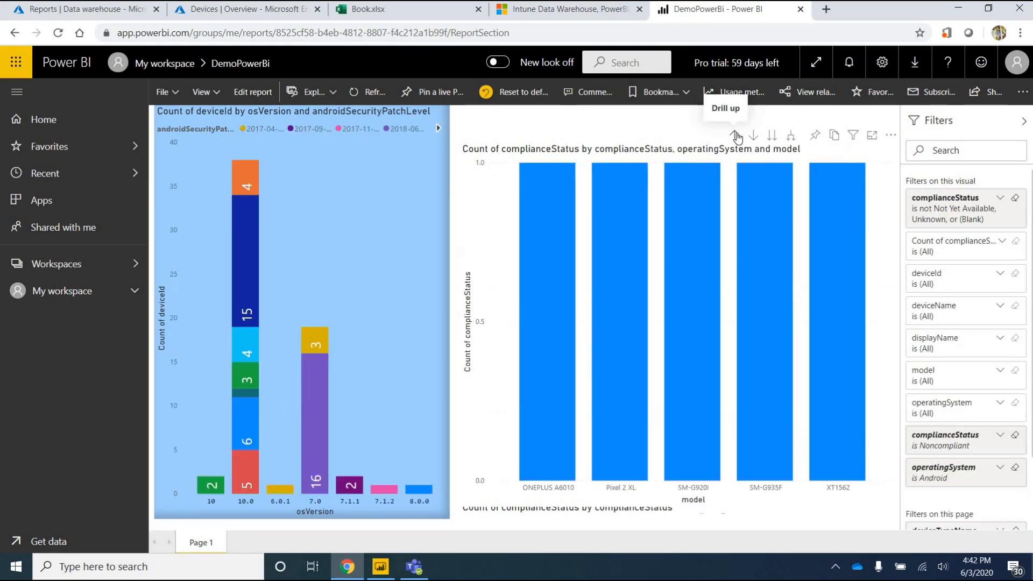
click(736, 136)
click(736, 135)
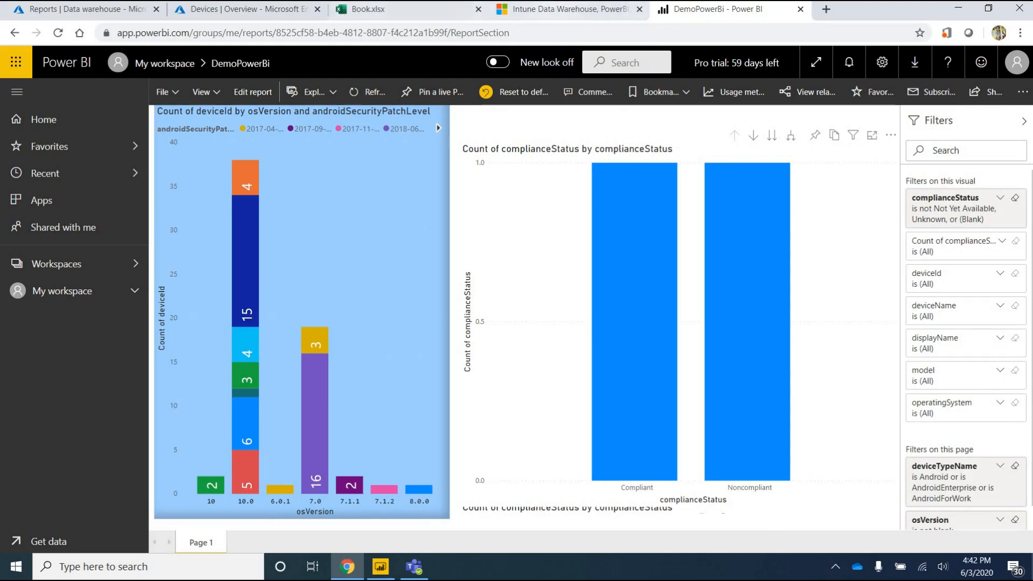
Switch back to Power BI Desktop, dismiss the publishing confirmation, and change the compliance chart to a pie chart.
click(383, 565)
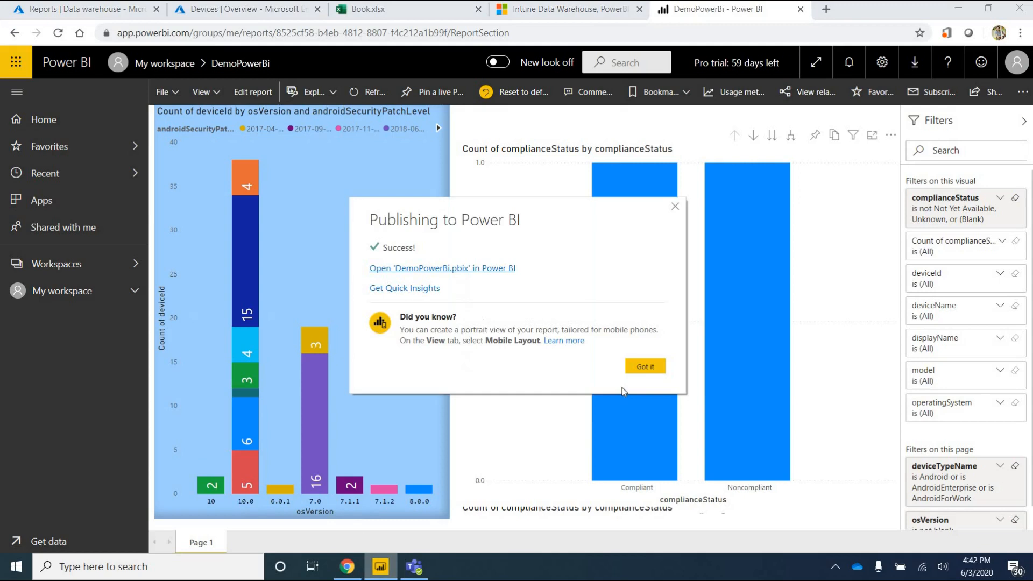
click(645, 367)
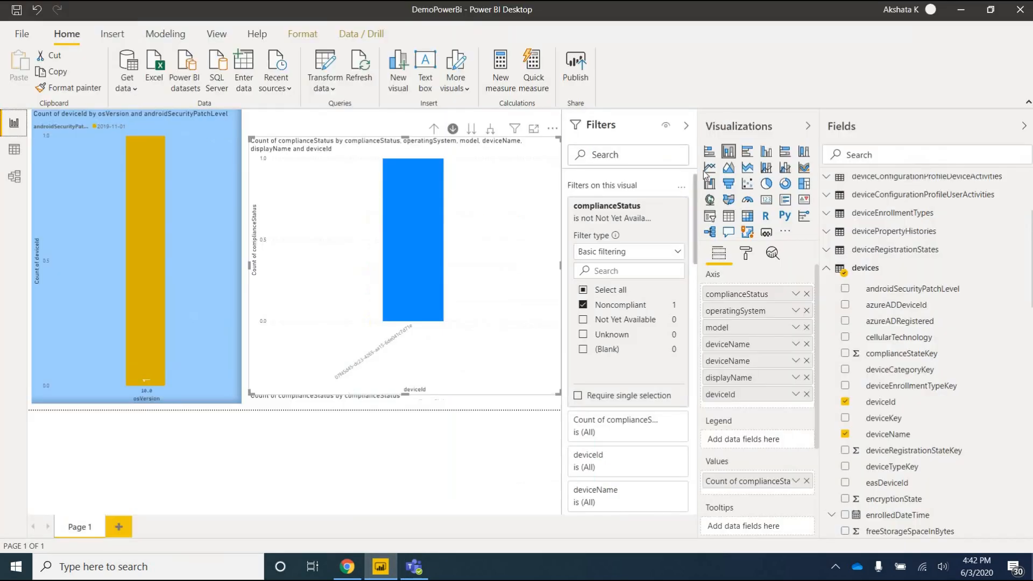
click(766, 185)
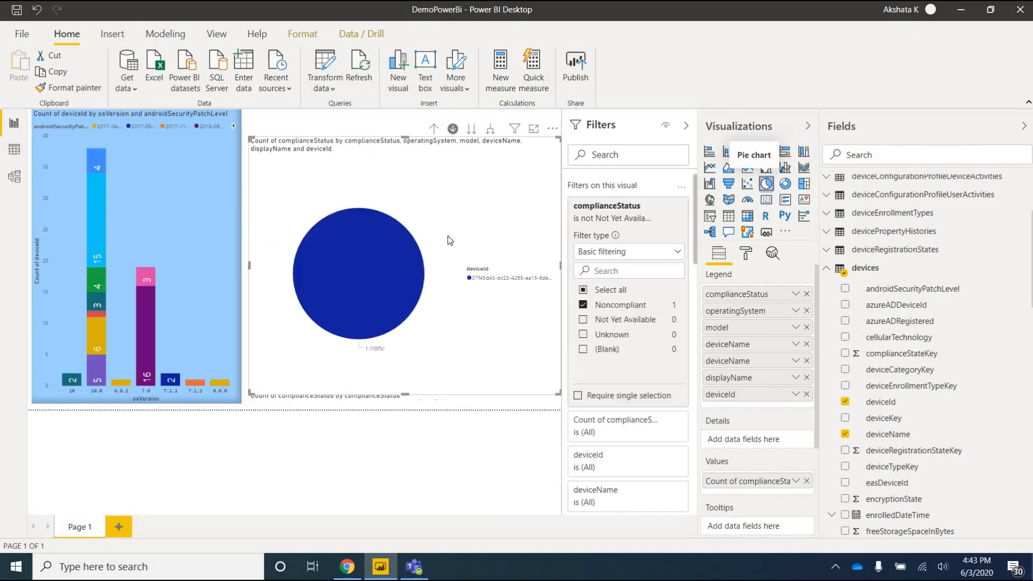
Republish the report to My workspace, replacing the existing DemoPowerBi dataset, and open the updated report in the Power BI web service.
click(574, 63)
click(582, 303)
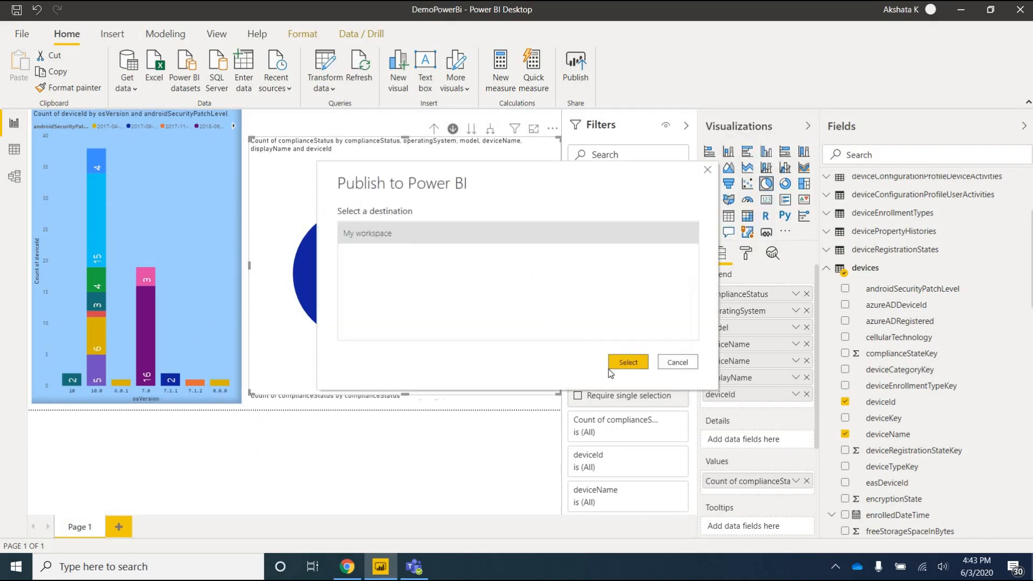
click(630, 363)
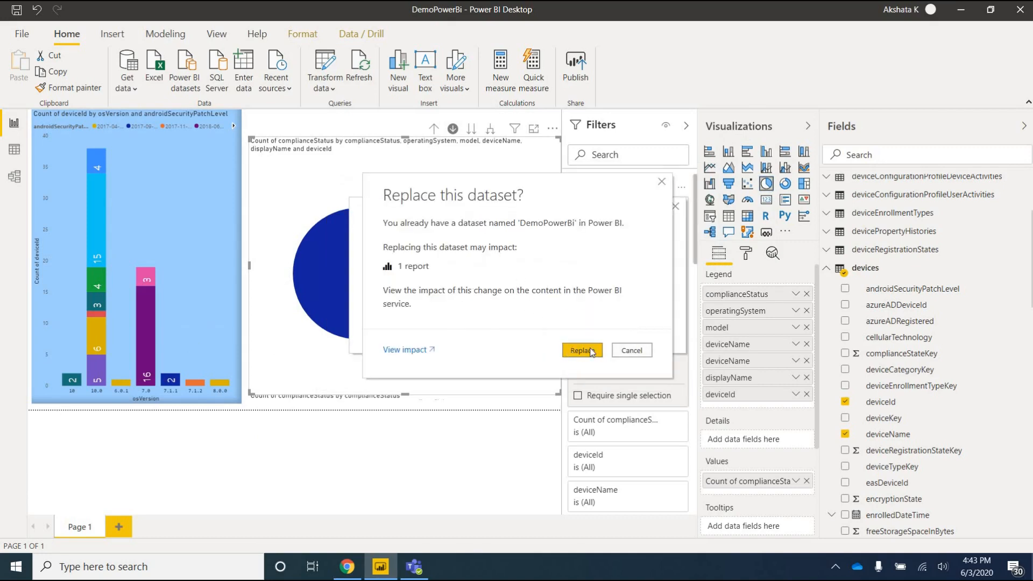
click(591, 352)
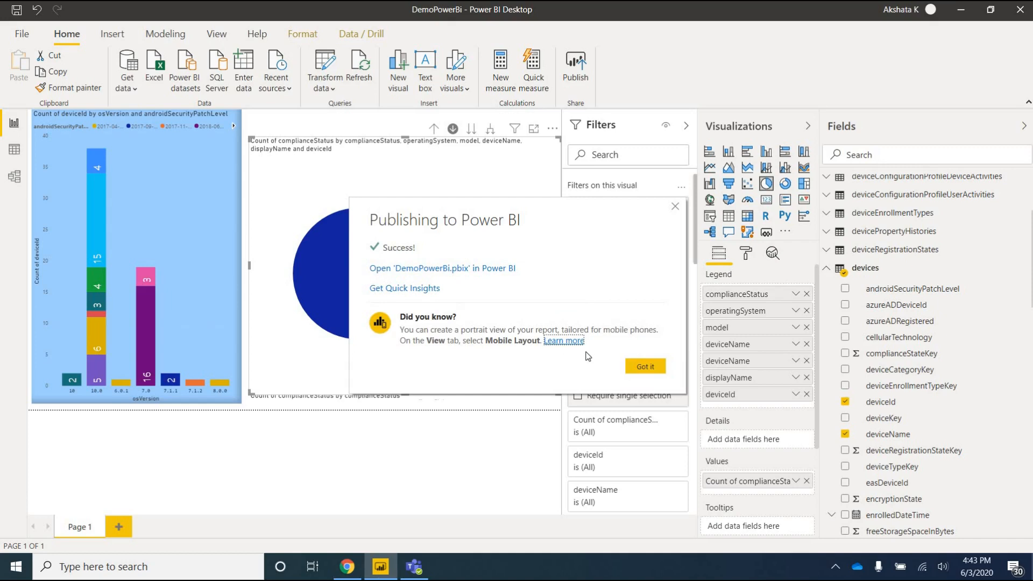
click(488, 271)
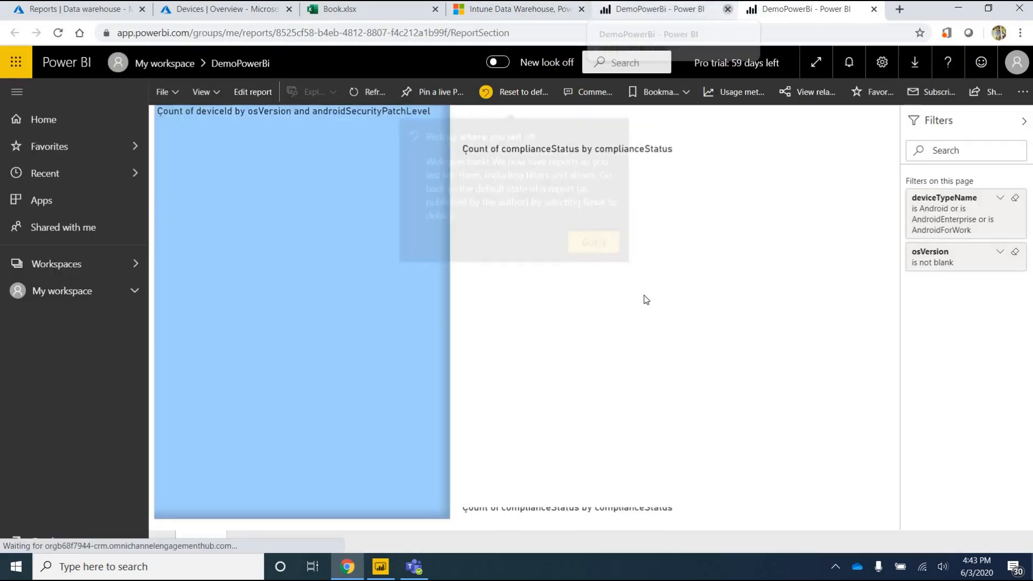
click(598, 244)
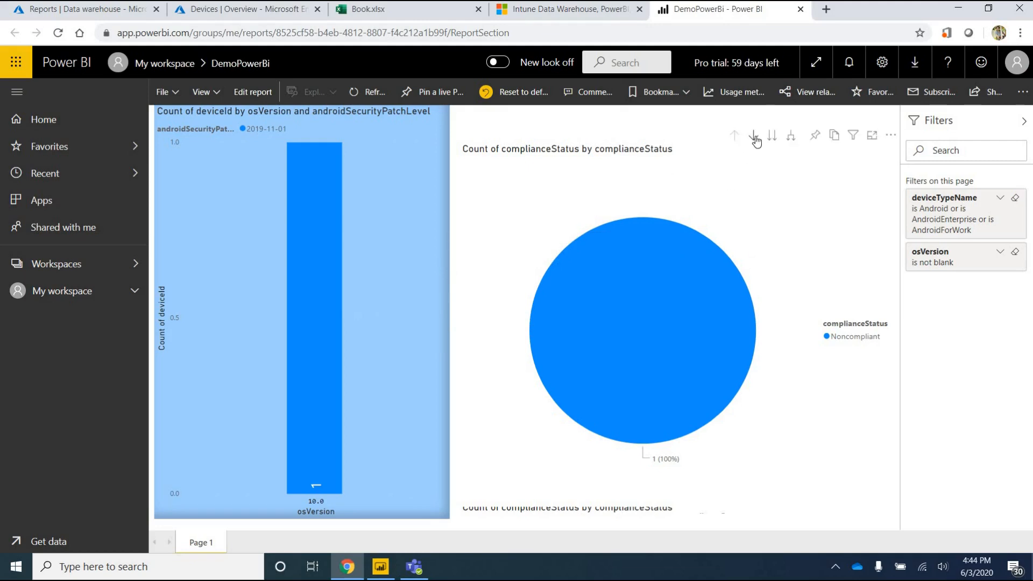
Turn on drill mode for the published compliance pie chart and drill down from the Noncompliant slice to the deviceId level.
click(754, 137)
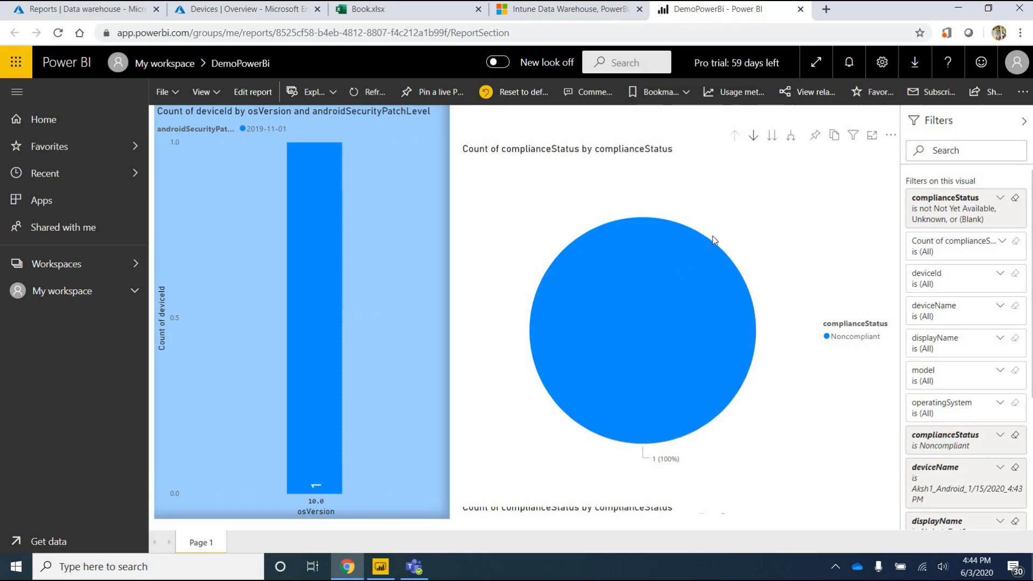
click(705, 295)
click(705, 295)
click(706, 293)
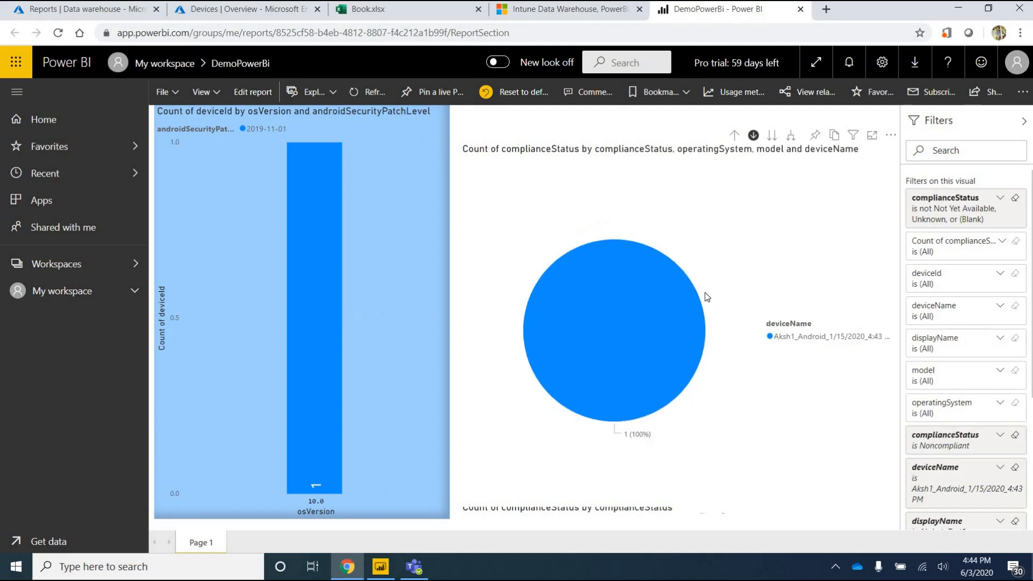
click(679, 312)
click(678, 312)
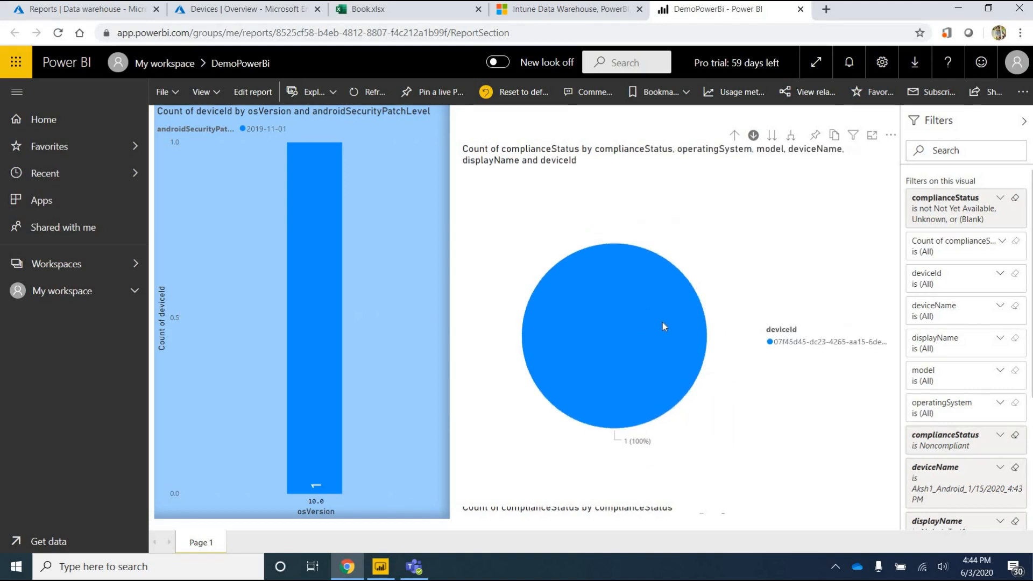
Drill the compliance pie chart back up to its top complianceStatus level and turn off drill mode.
click(734, 137)
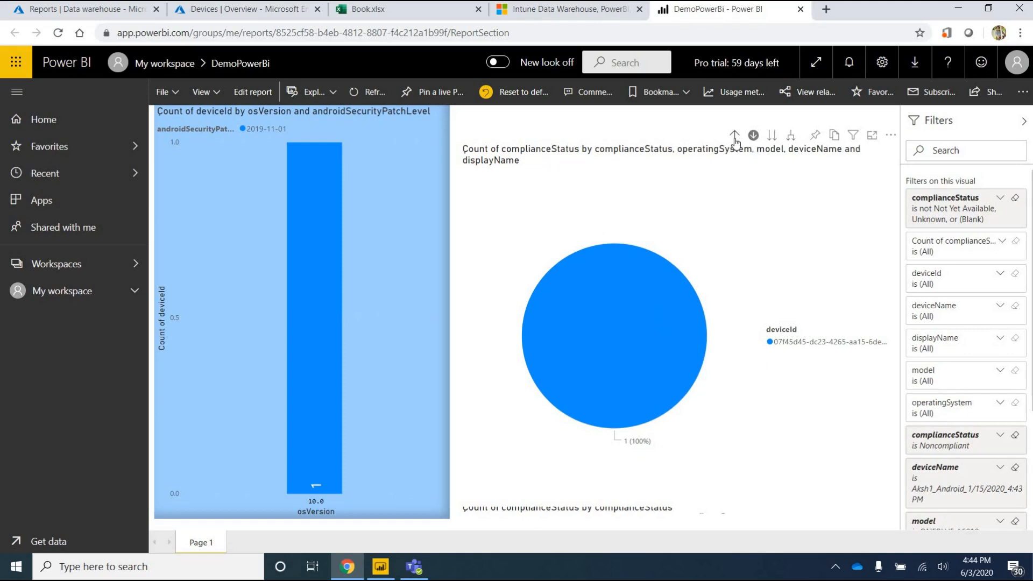
click(734, 137)
click(735, 138)
click(735, 137)
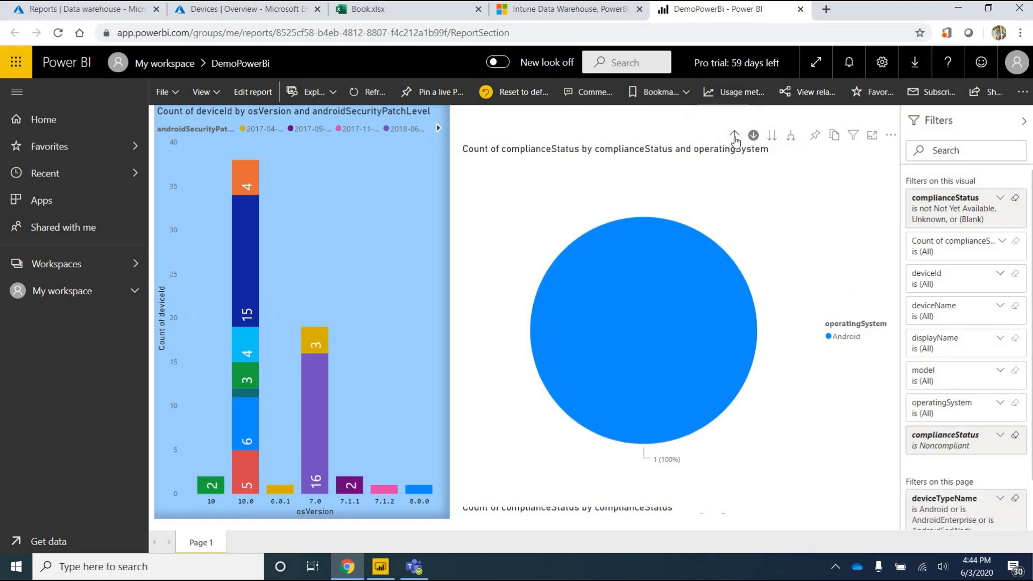
click(753, 137)
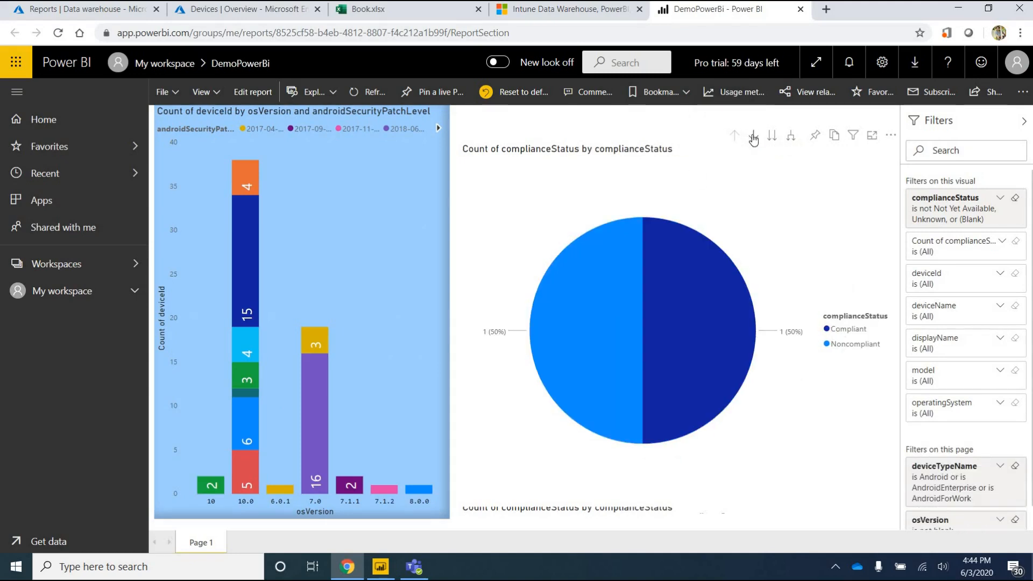
click(752, 137)
Show the dashboards, reports and datasets in My workspace, and reopen the DemoPowerBi report from there.
click(77, 292)
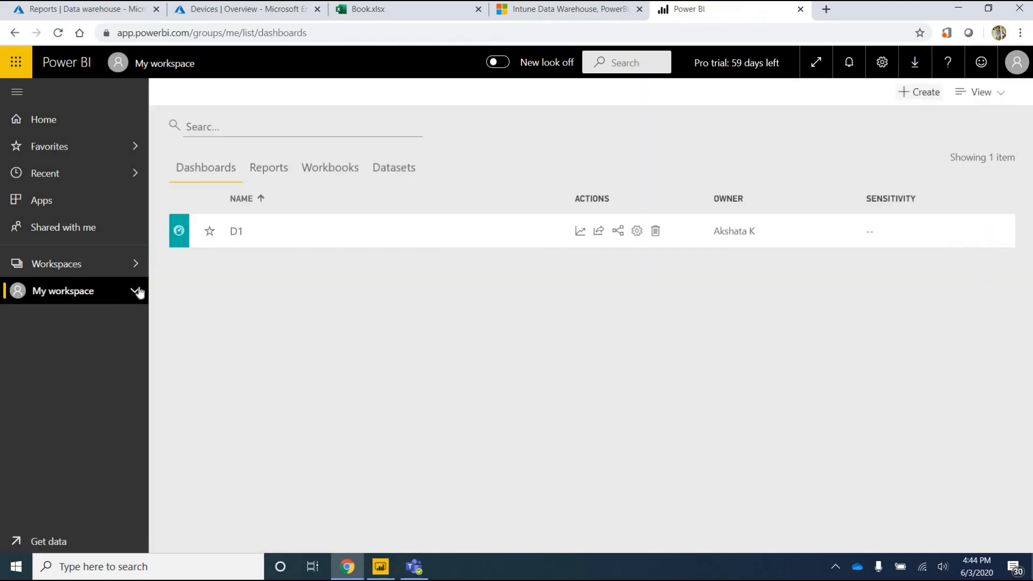
click(137, 291)
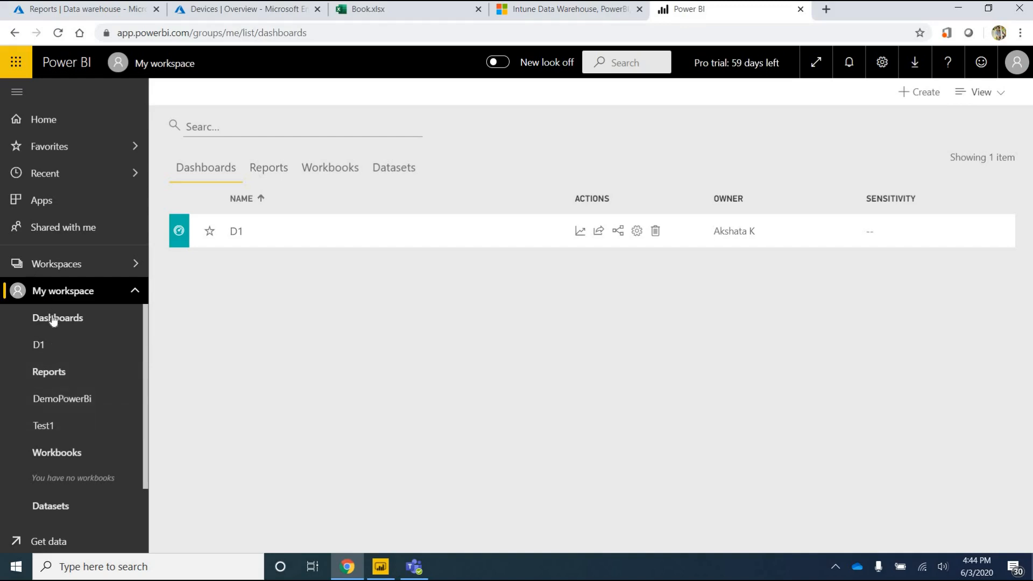
click(134, 293)
click(133, 294)
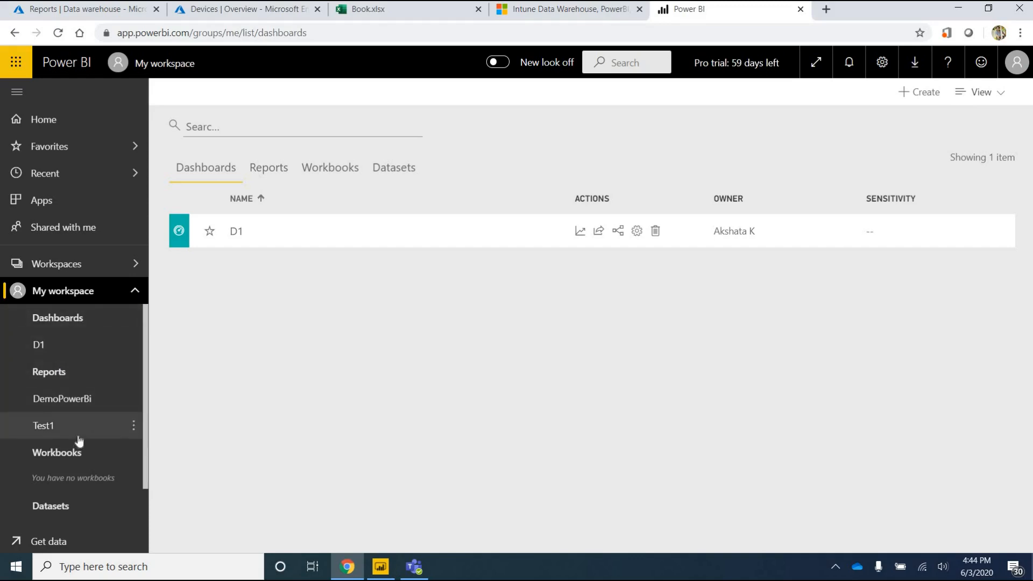
click(74, 408)
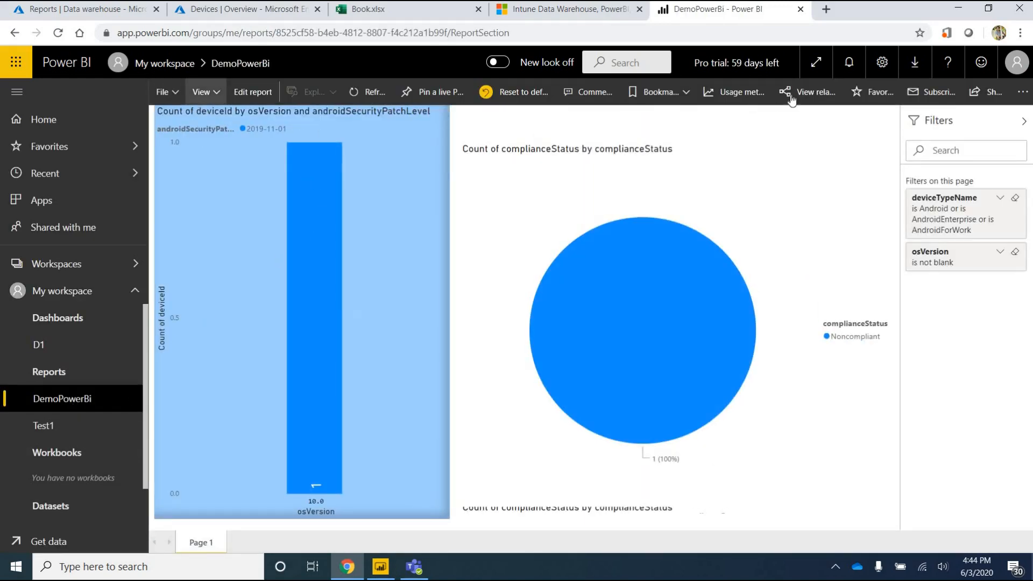
Examine the DemoPowerBi sharing options, filling in a recipient's e-mail and selecting the report link, and check who has access.
click(976, 95)
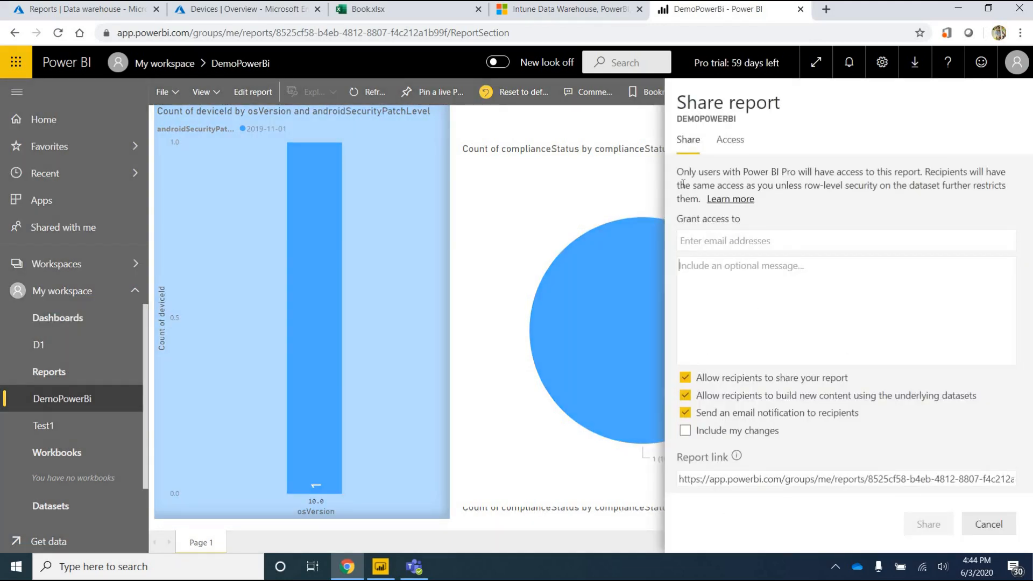
click(730, 243)
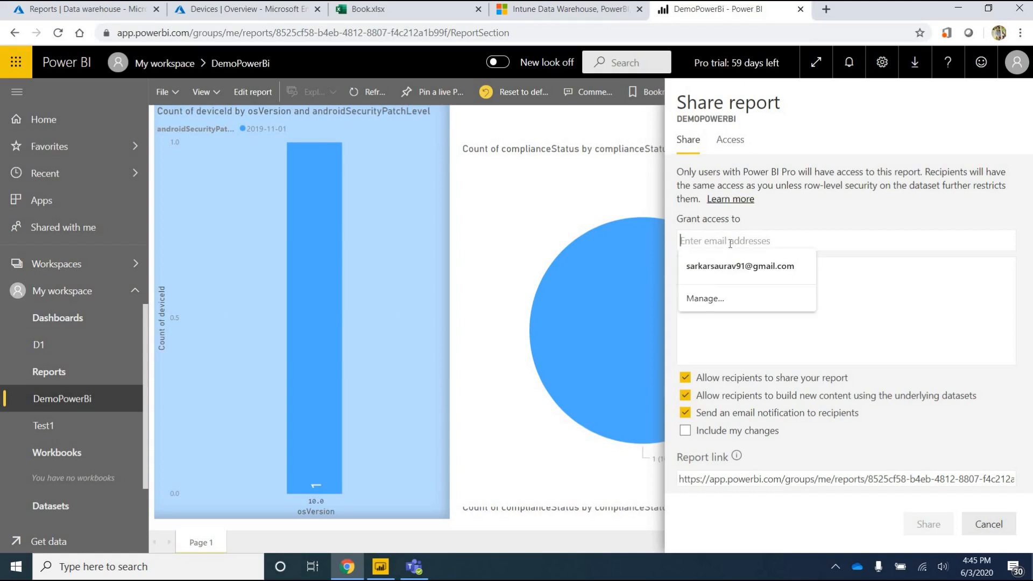
click(709, 272)
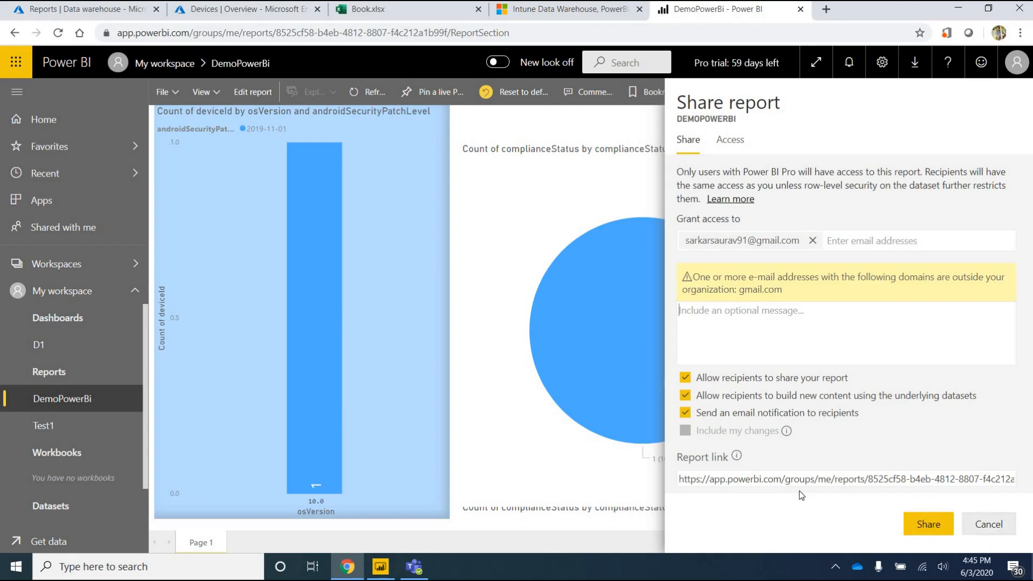
click(757, 484)
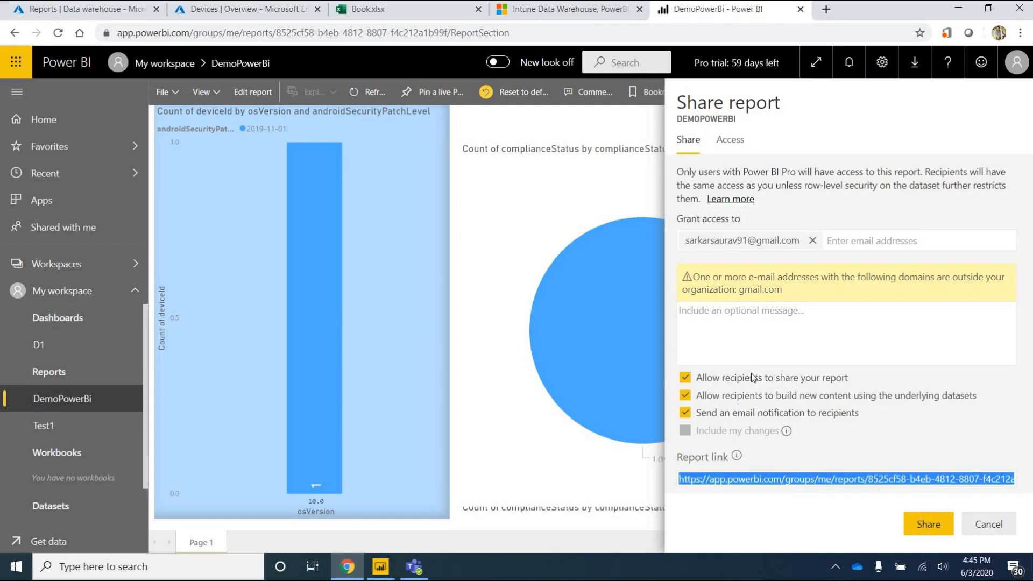
click(729, 140)
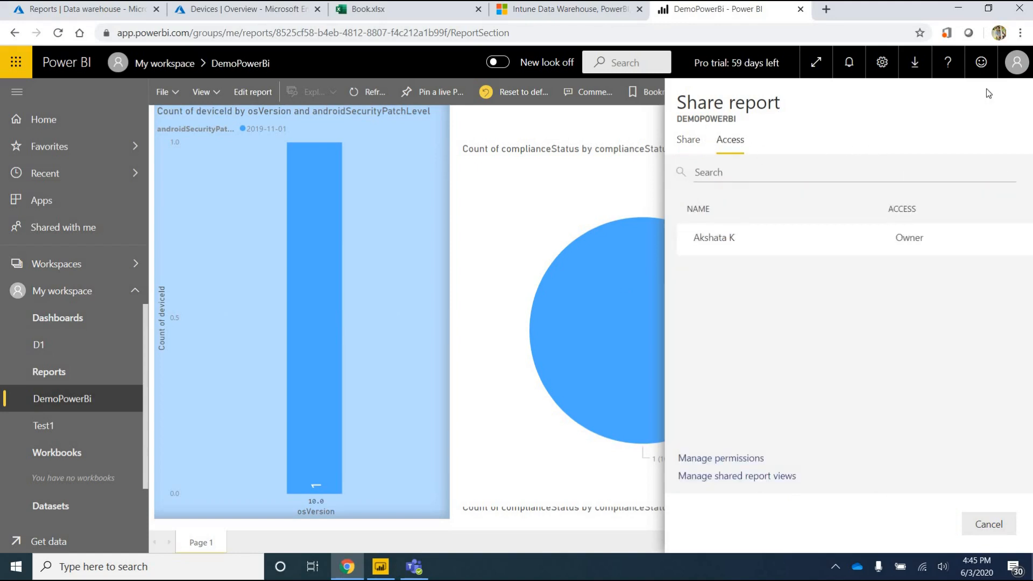
click(543, 211)
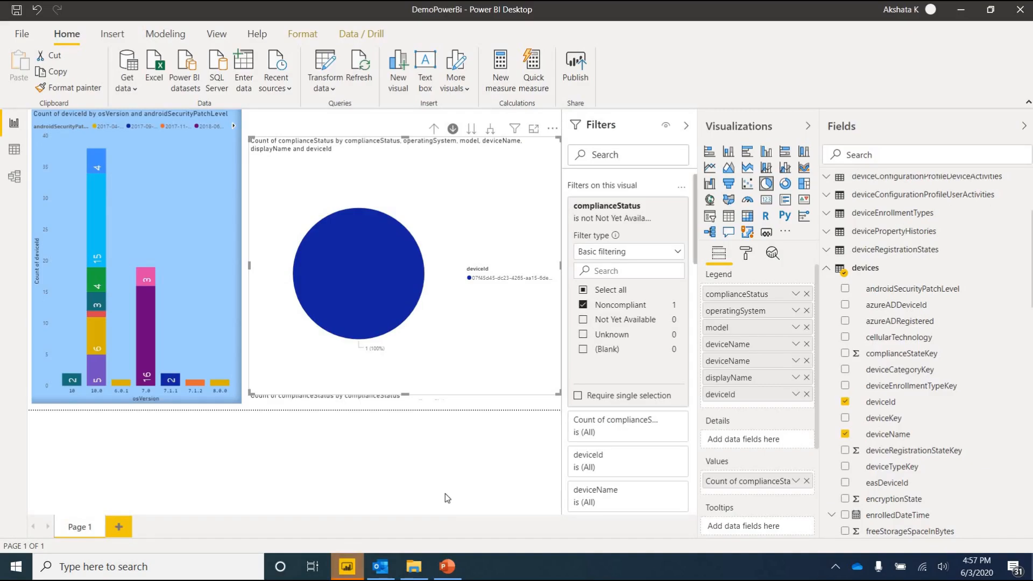
Switch to the ppt.pptx presentation in PowerPoint.
click(447, 566)
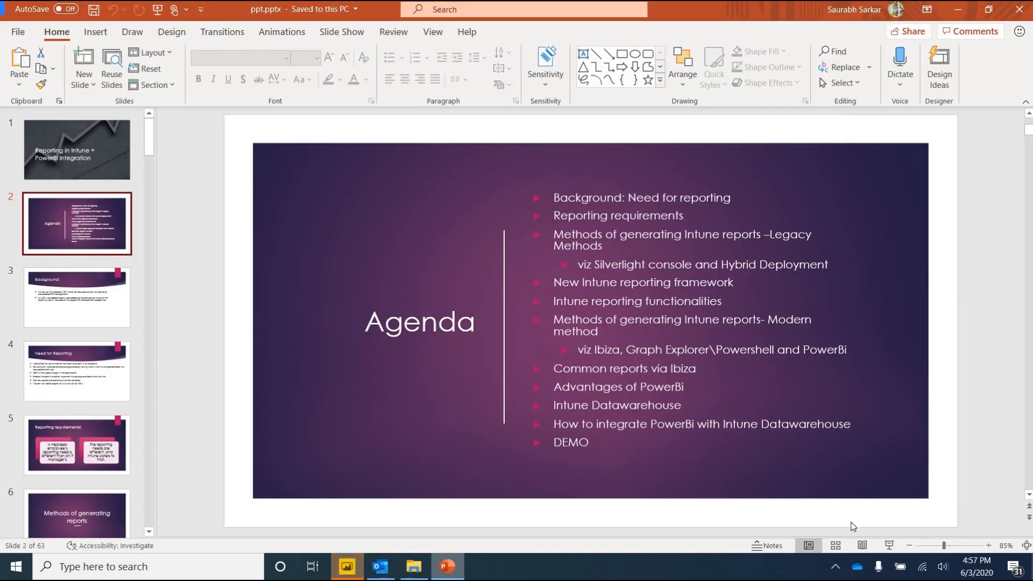